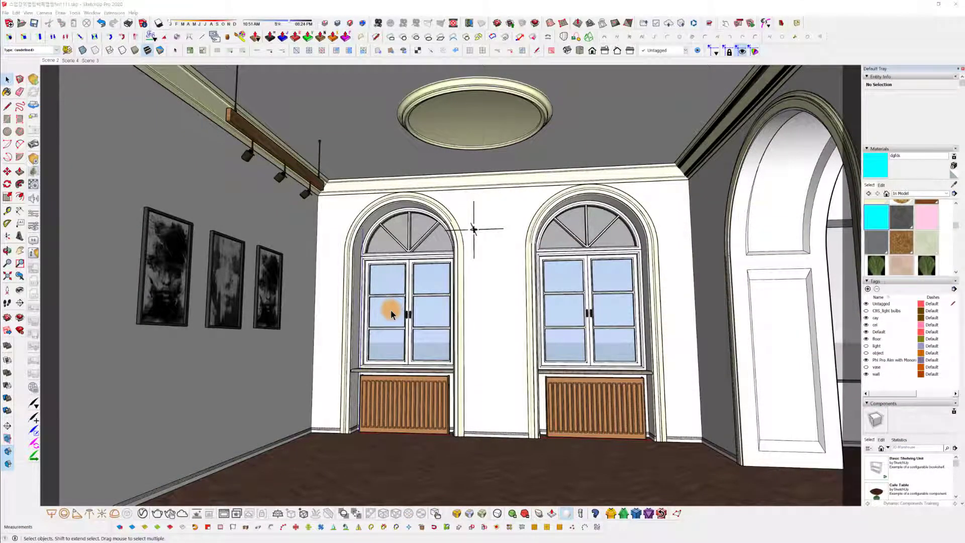
mouse_move(394, 312)
middle_mouse_down()
mouse_move(383, 323)
mouse_move(394, 319)
middle_mouse_up()
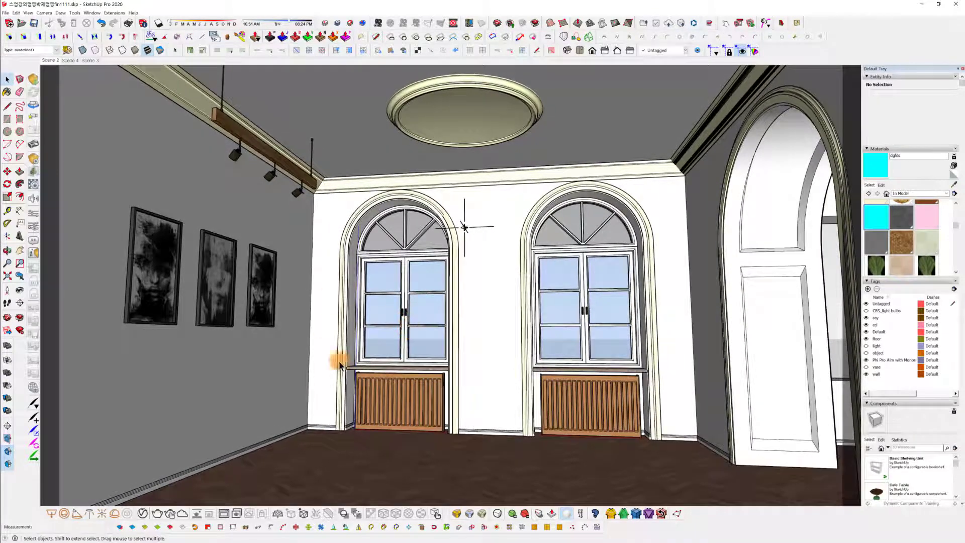
scroll(415, 354, "down", 3)
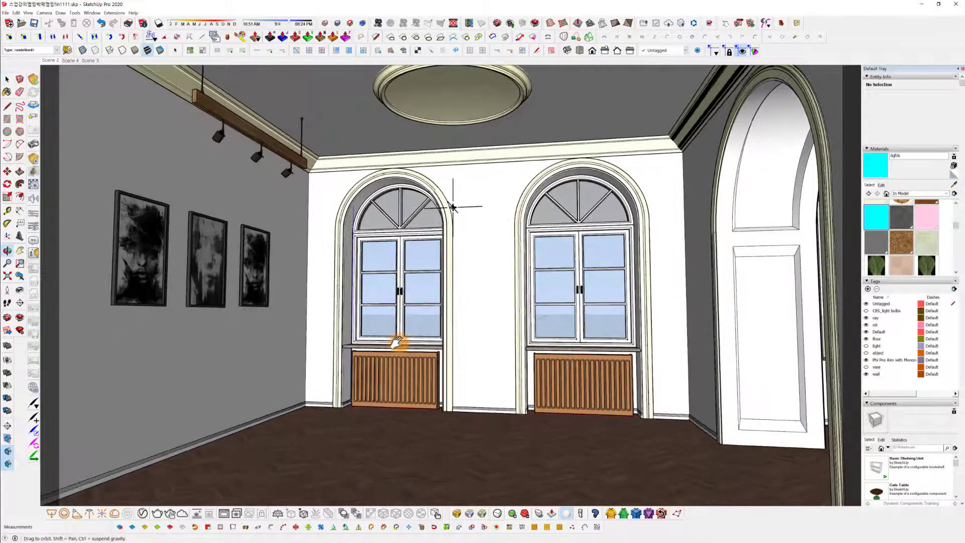
middle_click_drag(405, 336, 446, 332)
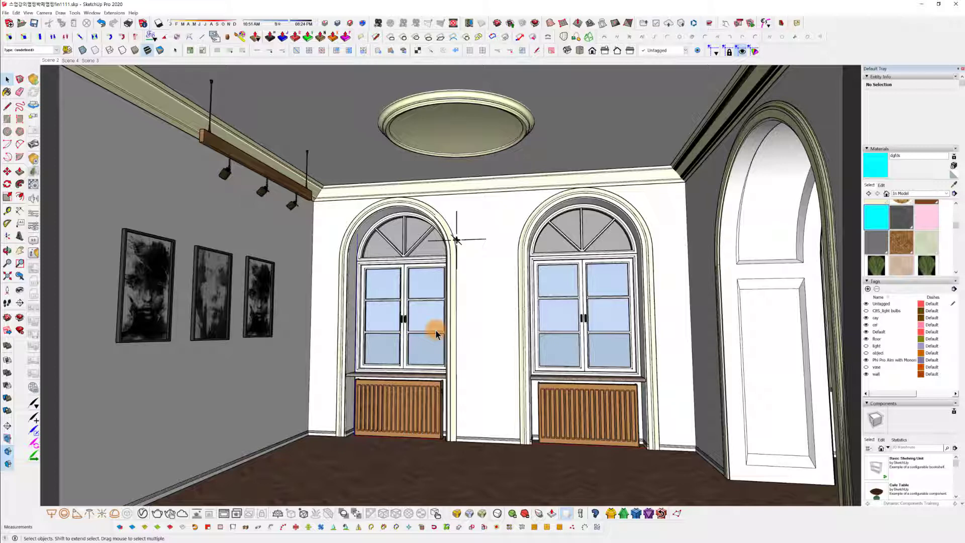
middle_click_drag(635, 252, 627, 258)
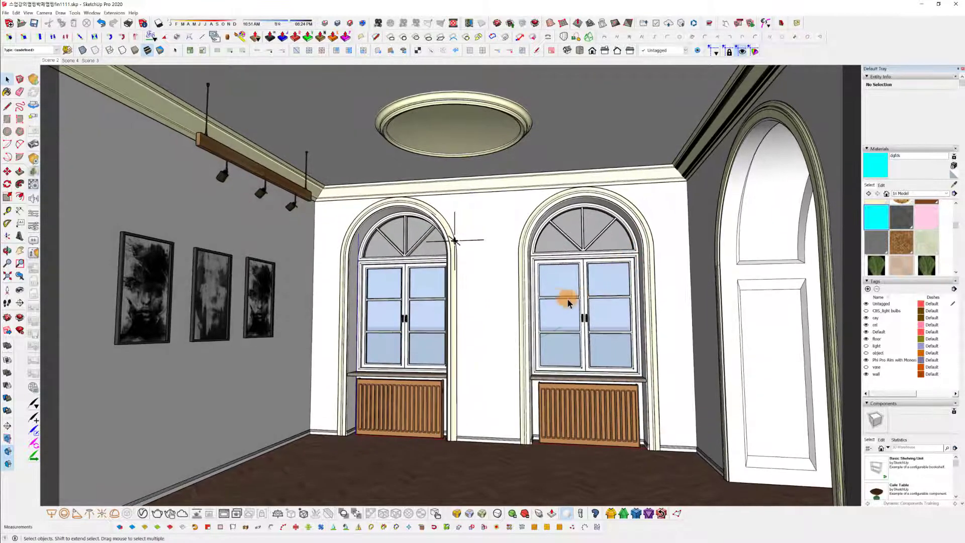
middle_click_drag(568, 302, 558, 286)
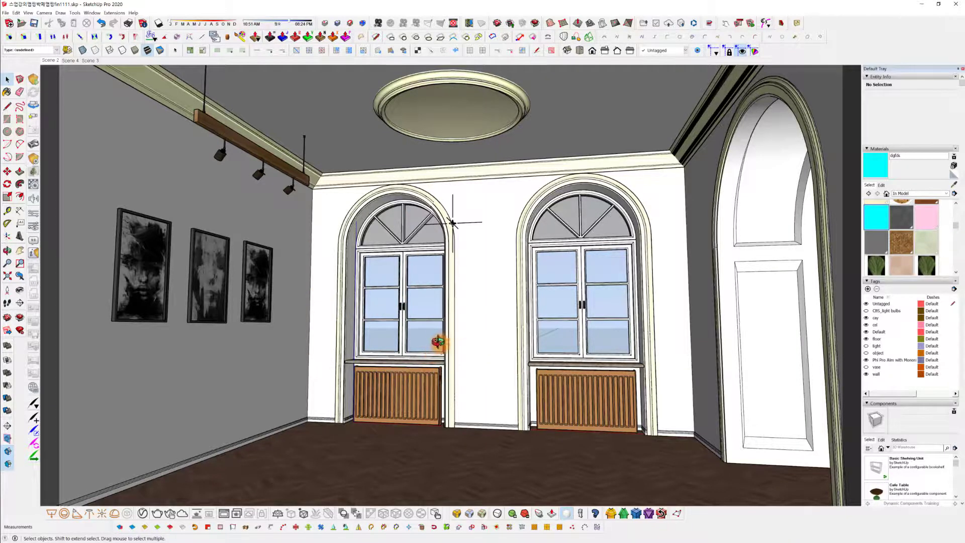
middle_click_drag(437, 342, 458, 350)
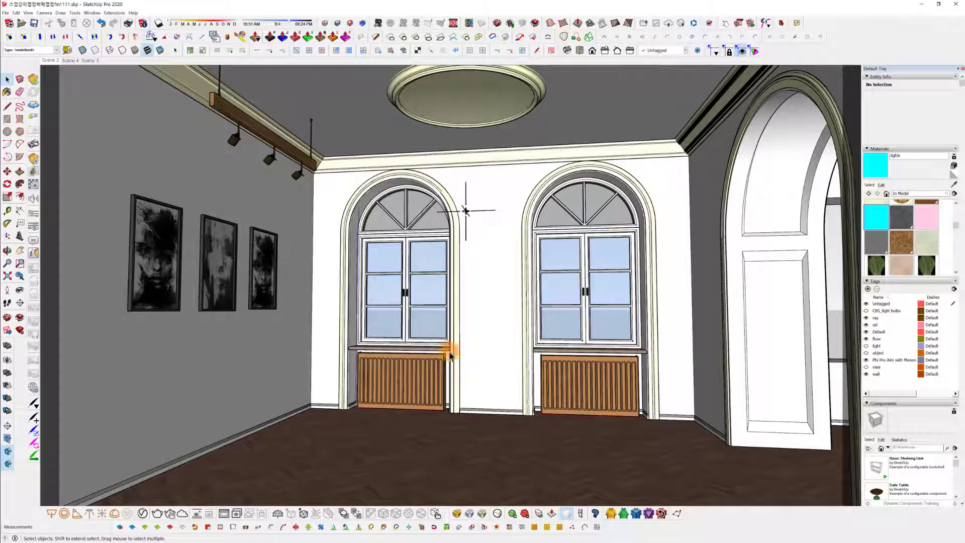
middle_click_drag(450, 354, 451, 353)
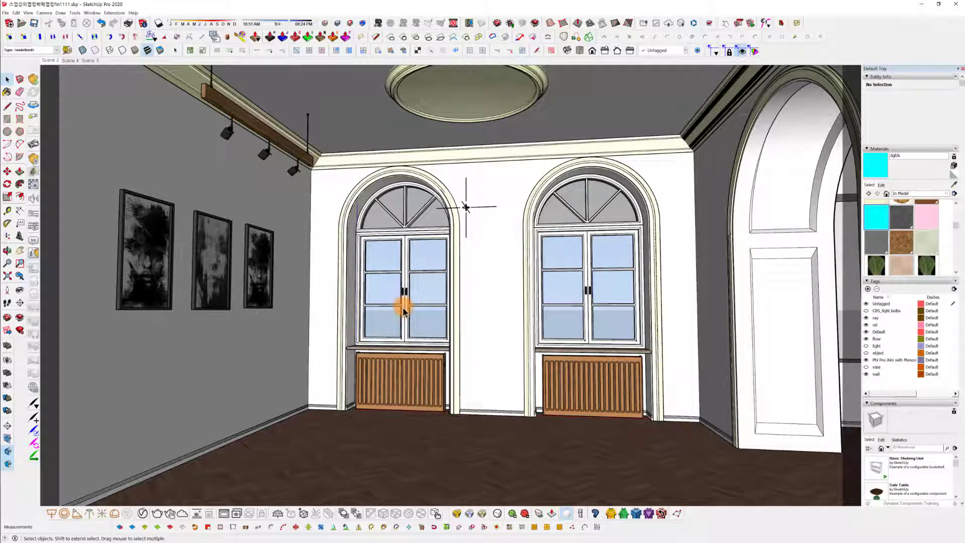
mouse_move(404, 311)
middle_mouse_down()
mouse_move(442, 308)
mouse_move(399, 330)
mouse_move(404, 324)
middle_mouse_up()
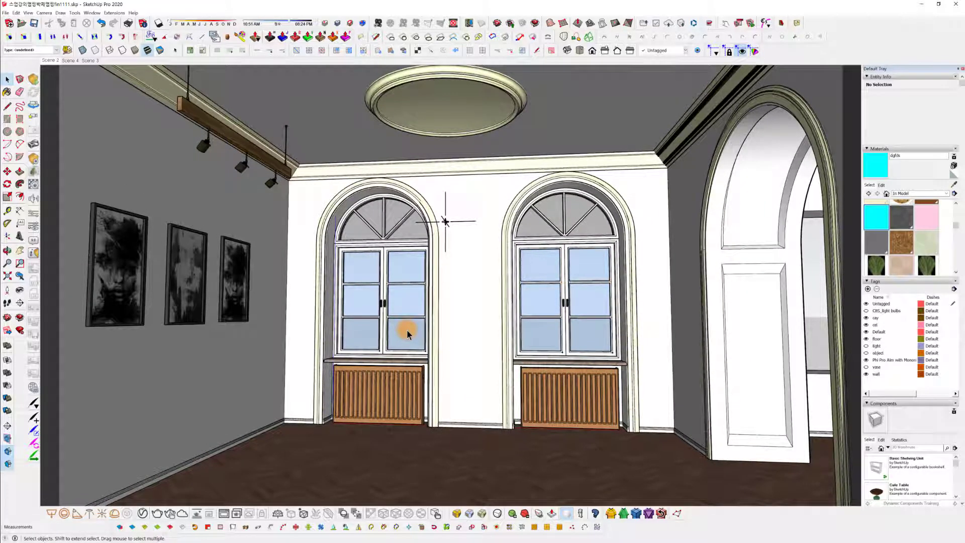
middle_click_drag(406, 332, 409, 334)
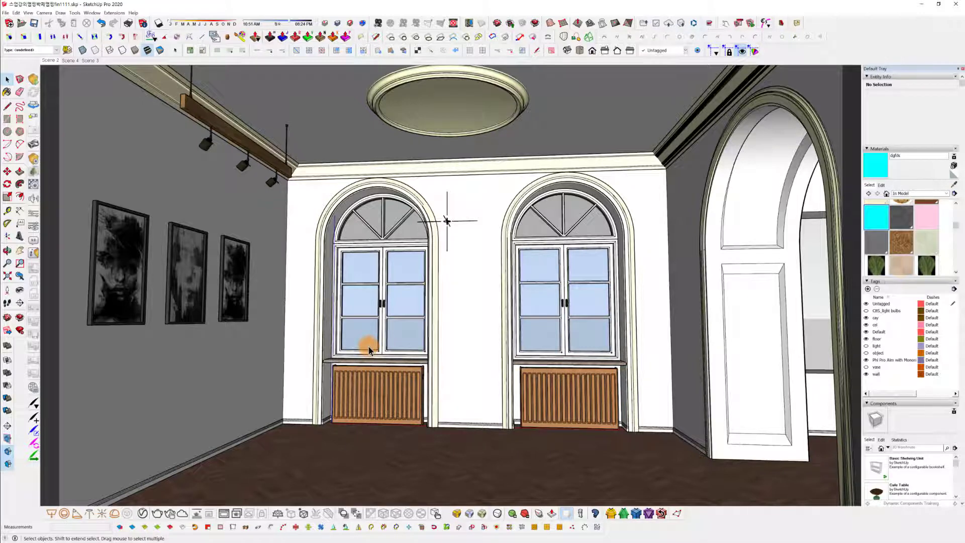
middle_click_drag(449, 400, 450, 394)
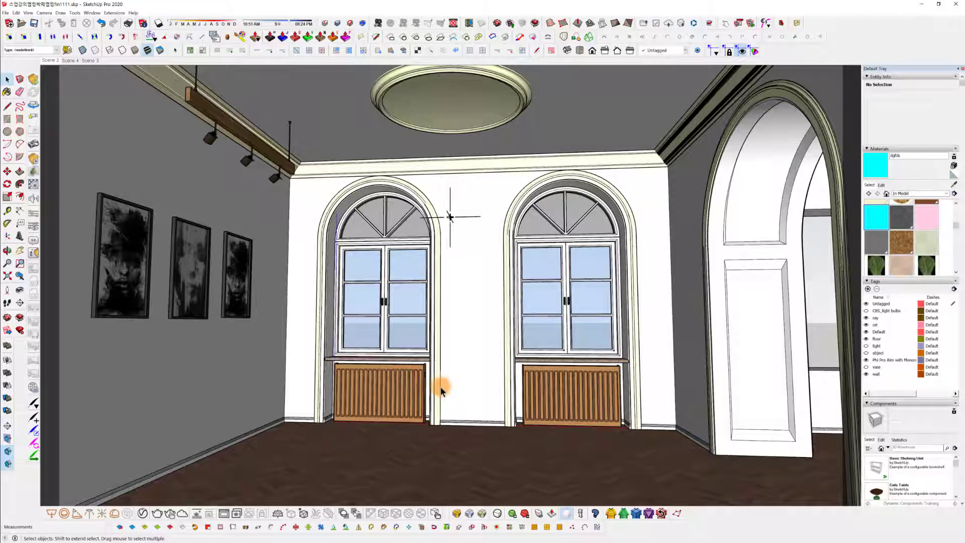
scroll(434, 392, "up", 3)
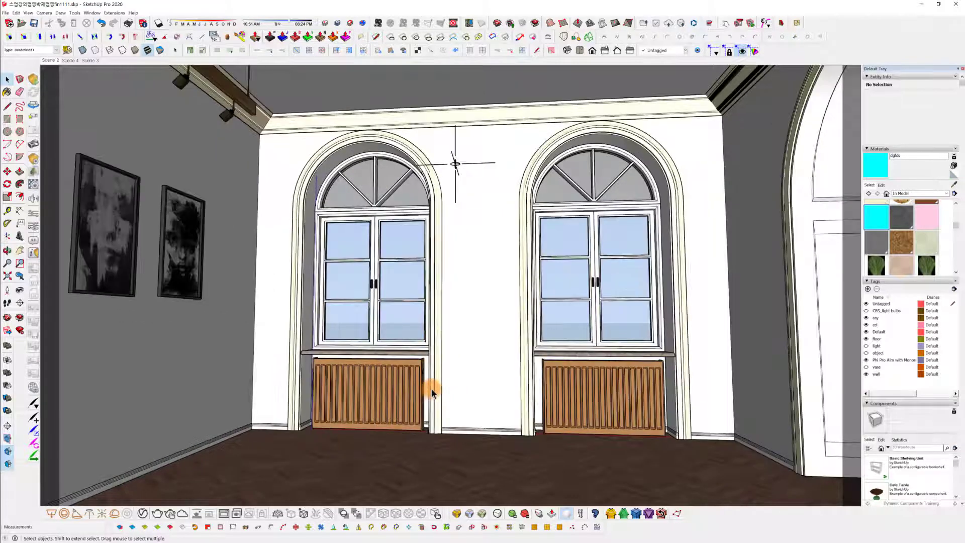
scroll(430, 393, "down", 2)
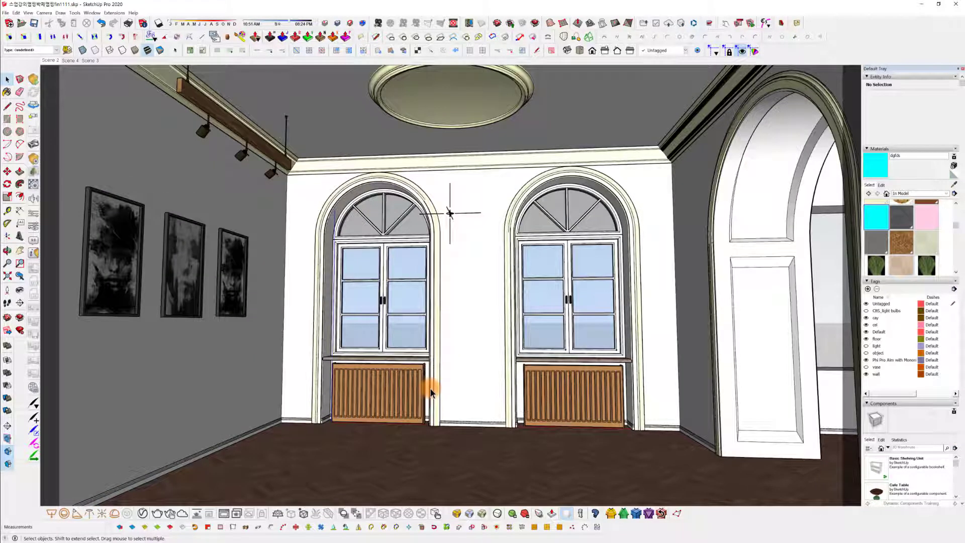
middle_click_drag(430, 388, 450, 375)
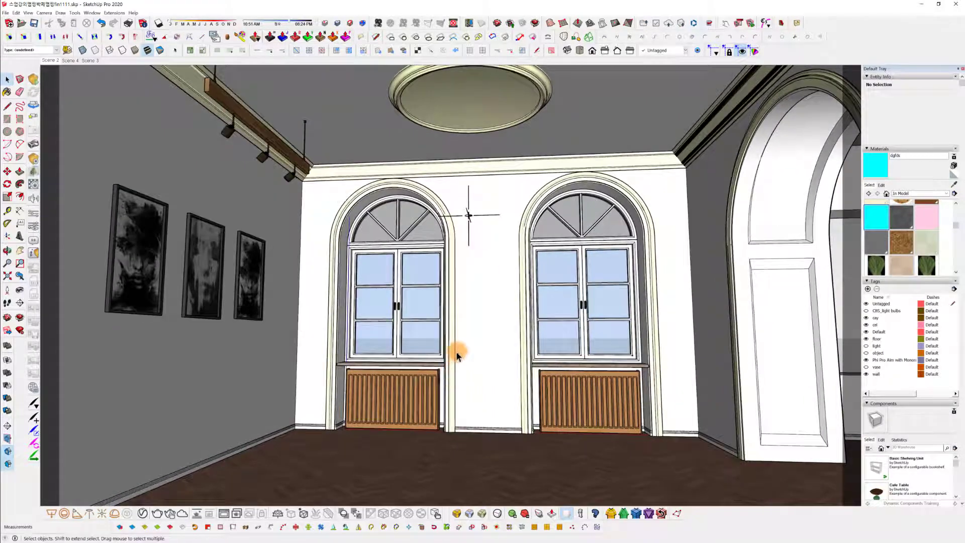
scroll(452, 362, "up", 2)
scroll(452, 377, "up", 2)
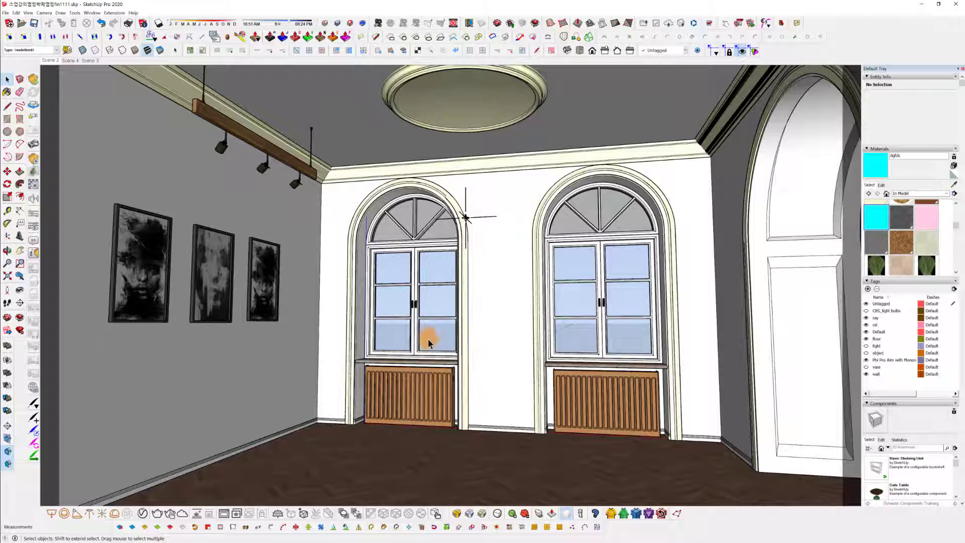
scroll(427, 343, "down", 2)
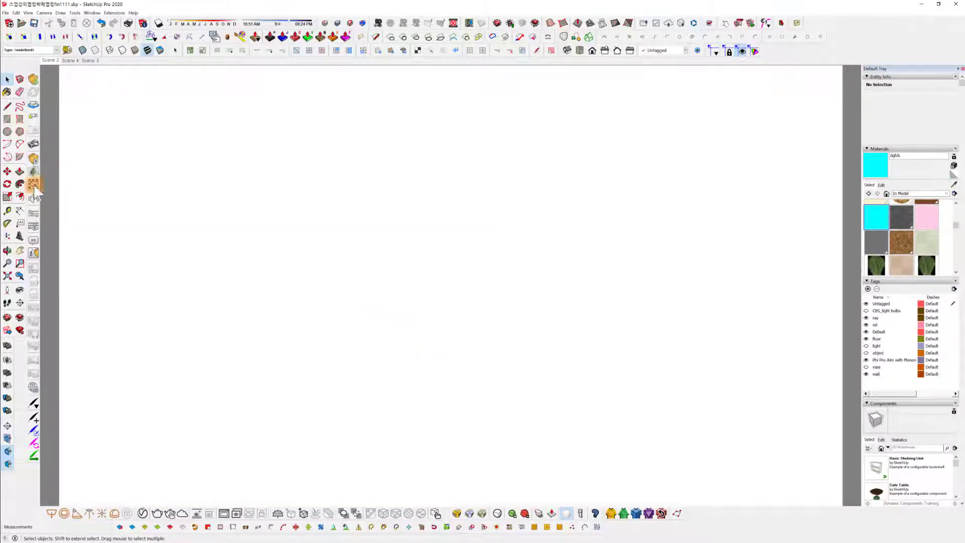
Draw a rectangle about 1.7 m by 2.2 m on the ground outside, beside the building.
left_click(7, 278)
middle_click_drag(389, 290, 348, 360)
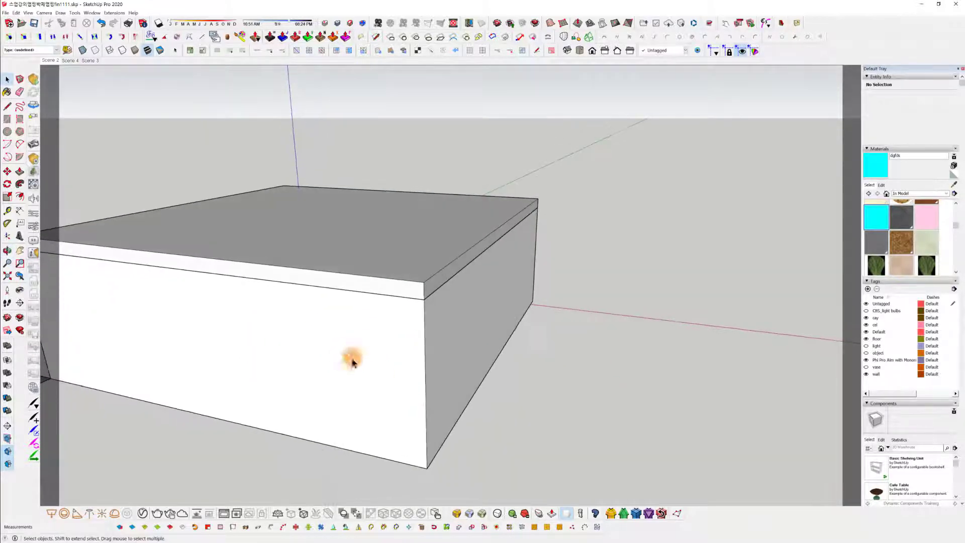
middle_click_drag(621, 344, 565, 364)
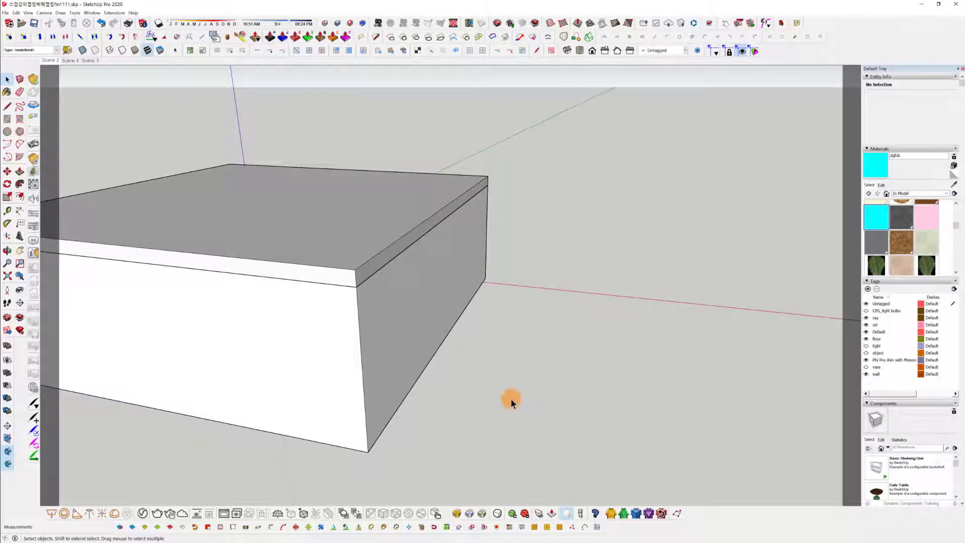
key("r")
left_click(507, 415)
left_click(589, 375)
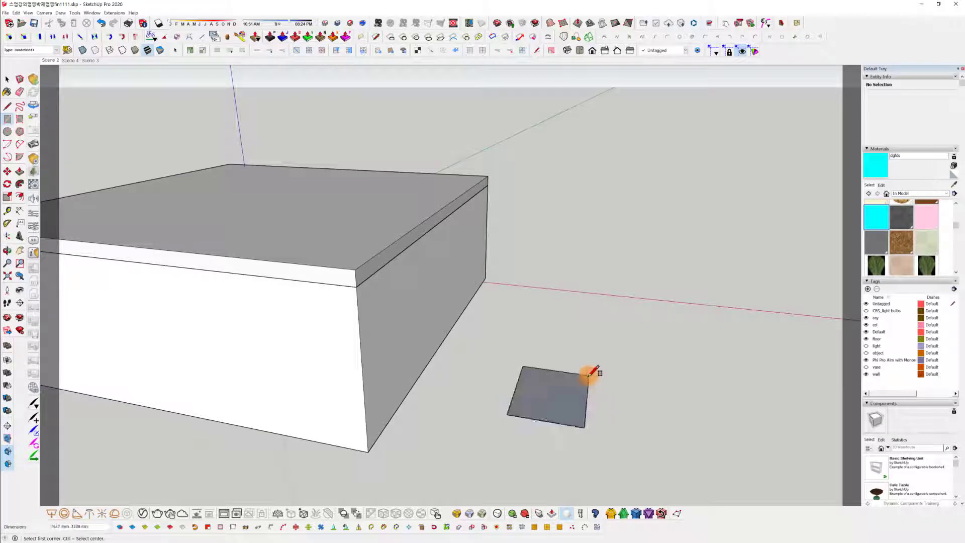
Extrude the ground rectangle upward by about 1.1 m with Push/Pull to form a box.
key("space")
key("p")
left_click(532, 403)
left_click(536, 363)
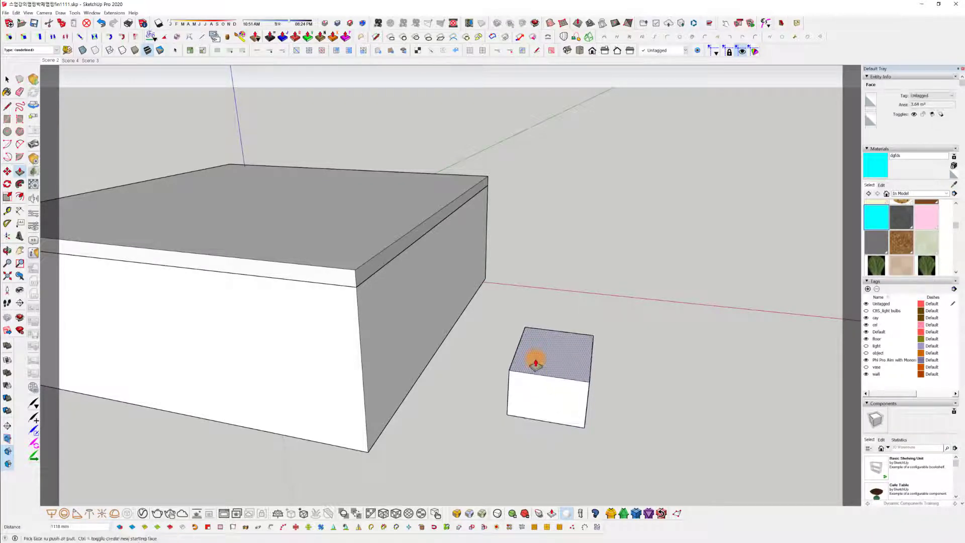
Select all faces and edges of the new box and make them a group.
middle_click_drag(542, 398, 504, 382)
key("space")
triple_click(505, 382)
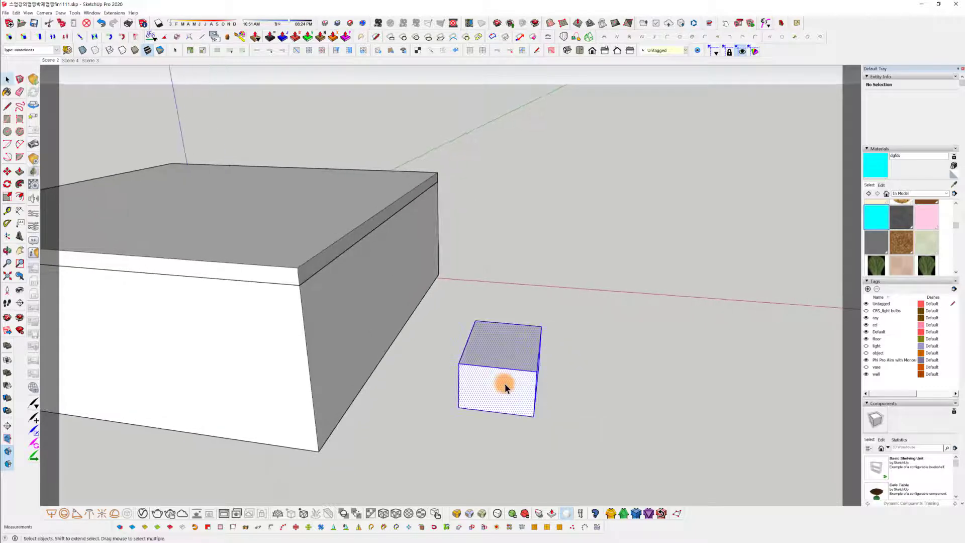
right_click(505, 383)
left_click(539, 203)
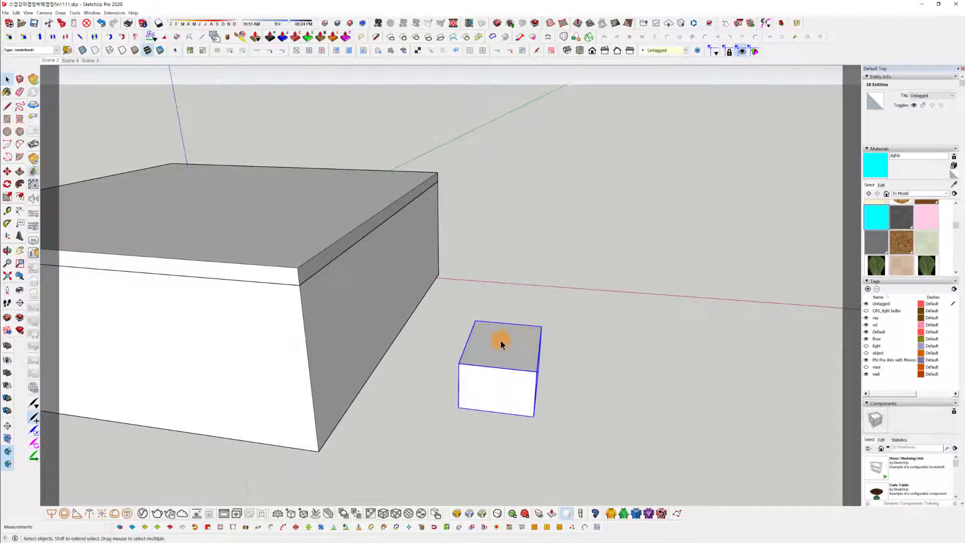
Paint the closed box group from outside with the Wood Floor Dark material from the Wood collection.
scroll(500, 339, "up", 5)
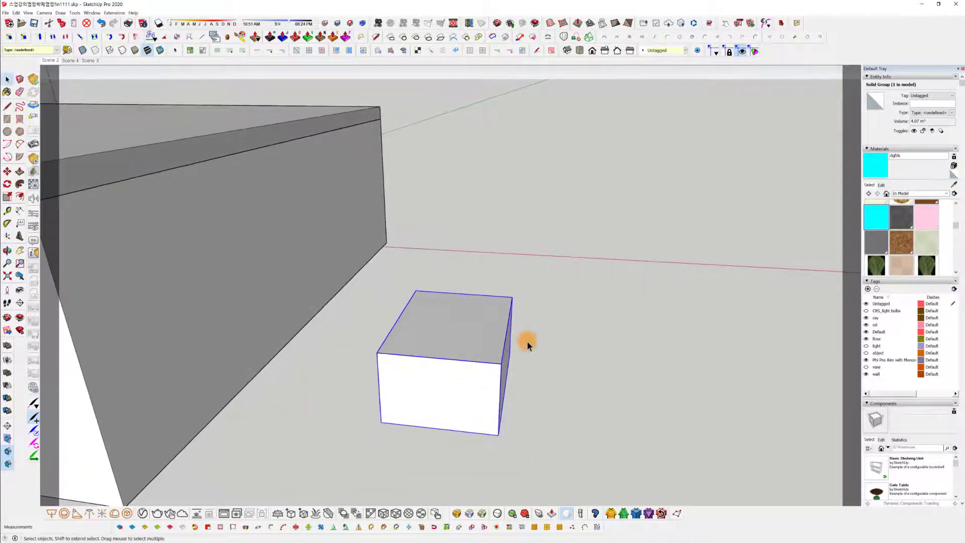
left_click(899, 194)
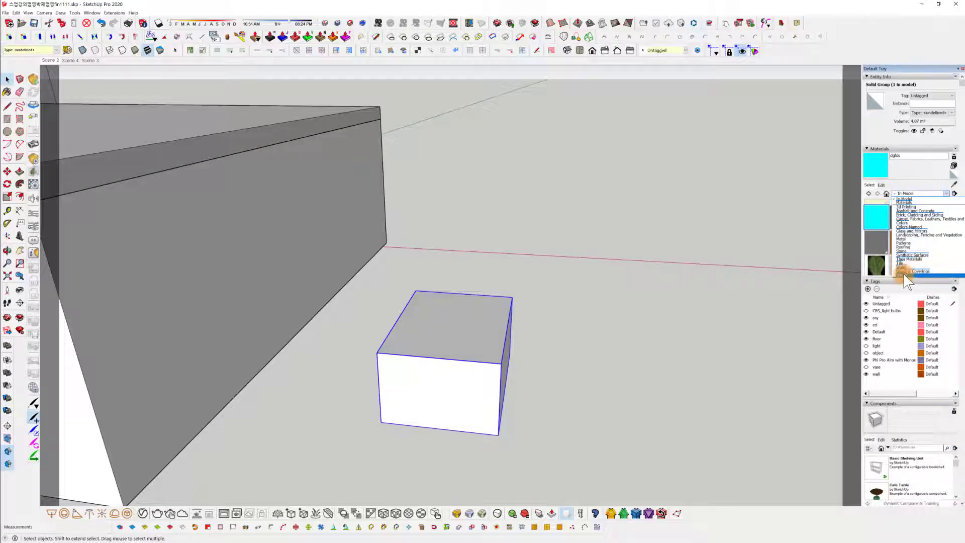
left_click(907, 276)
left_click(902, 235)
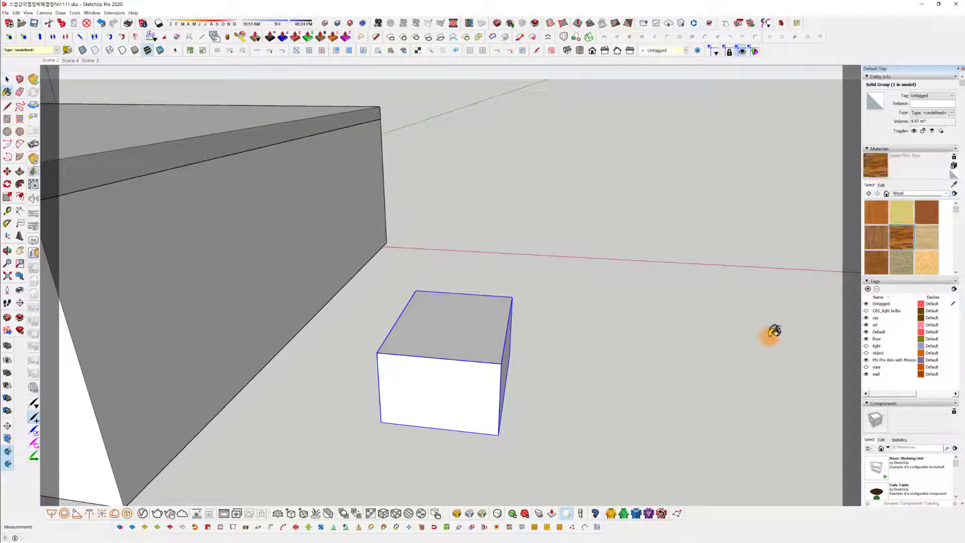
left_click(469, 329)
middle_click_drag(468, 406, 392, 390)
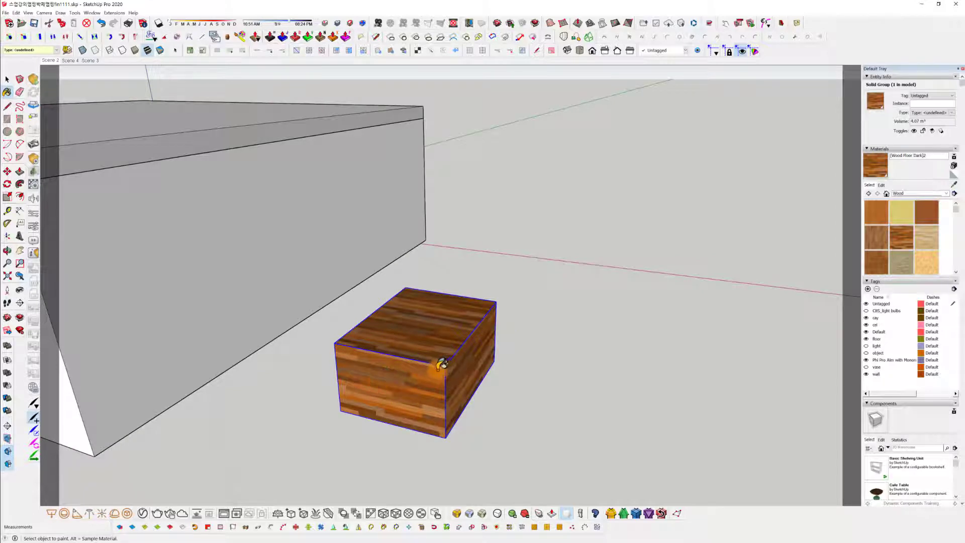
middle_click_drag(428, 361, 474, 345)
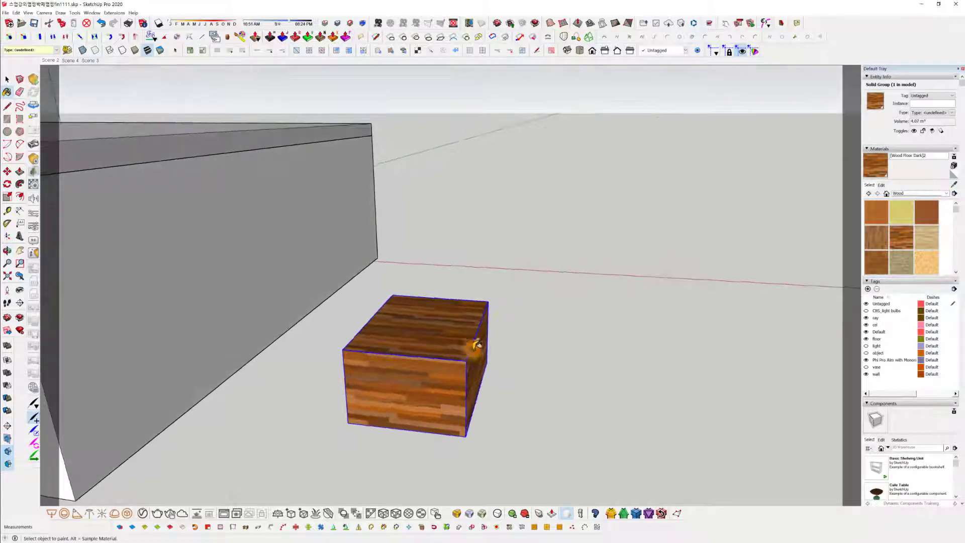
key("space")
Open the painted box group, delete its front face to inspect the inside, undo the deletion and close the group.
double_click(412, 387)
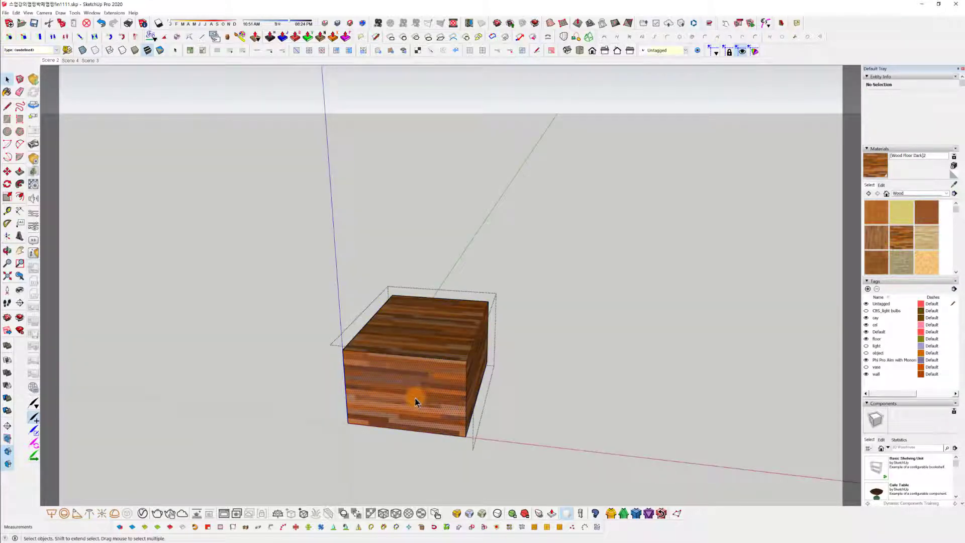
left_click(414, 398)
key("Delete")
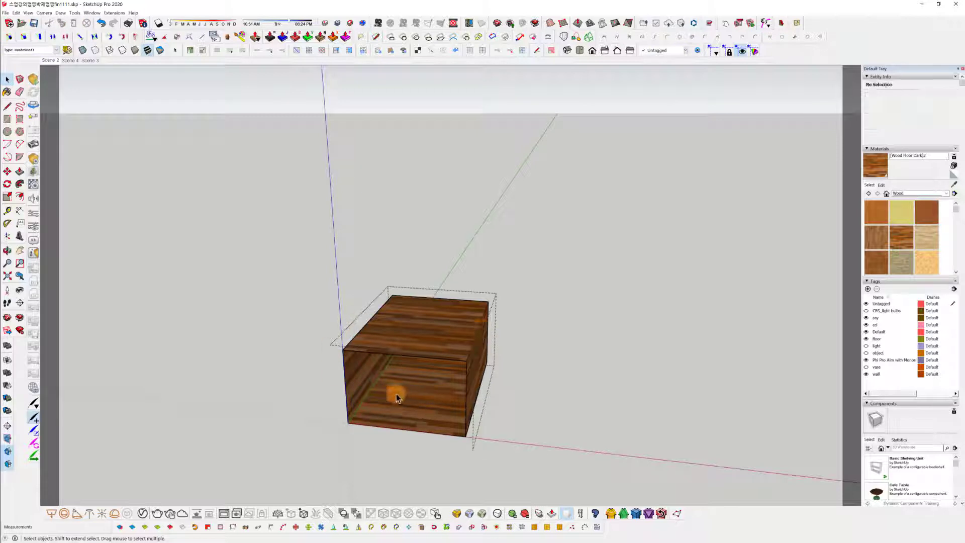
key("ctrl+z")
left_click(481, 398)
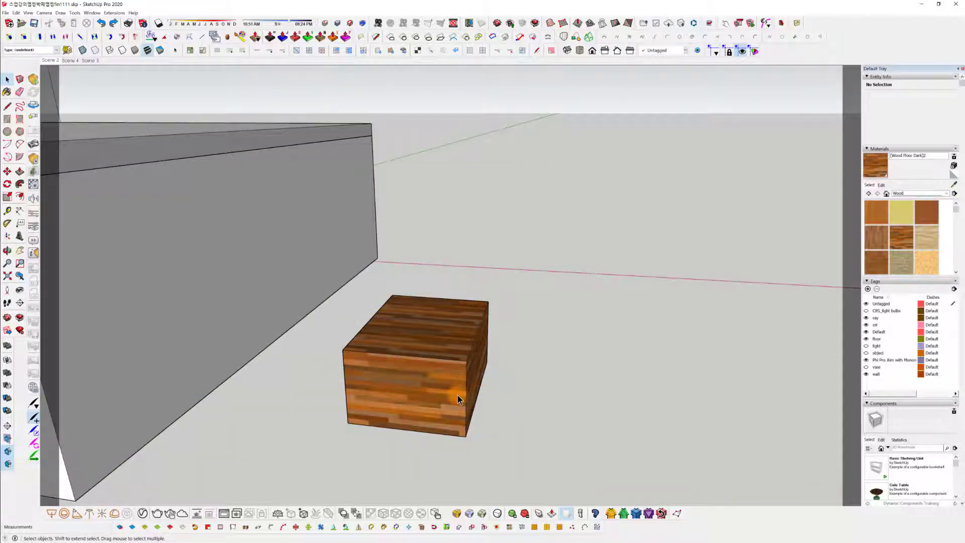
Undo the wood painting and the grouping, and group the unpainted box's faces and edges again.
key("ctrl+z")
middle_click_drag(457, 395, 383, 347)
triple_click(441, 383)
left_click(505, 373)
left_click(392, 345)
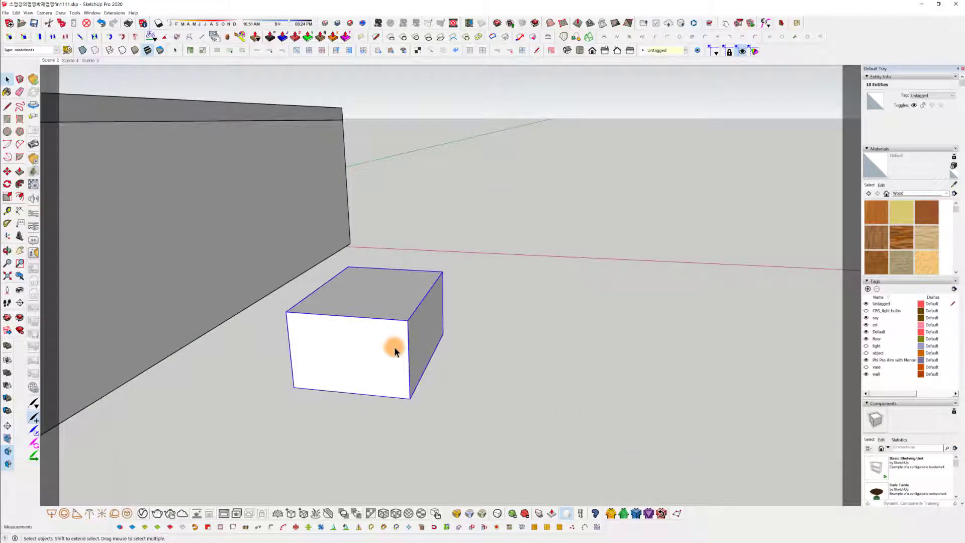
Place a copy of the grouped box beside the original with the Move tool, on the side away from the building.
key("m")
key("ctrl")
left_click(382, 350)
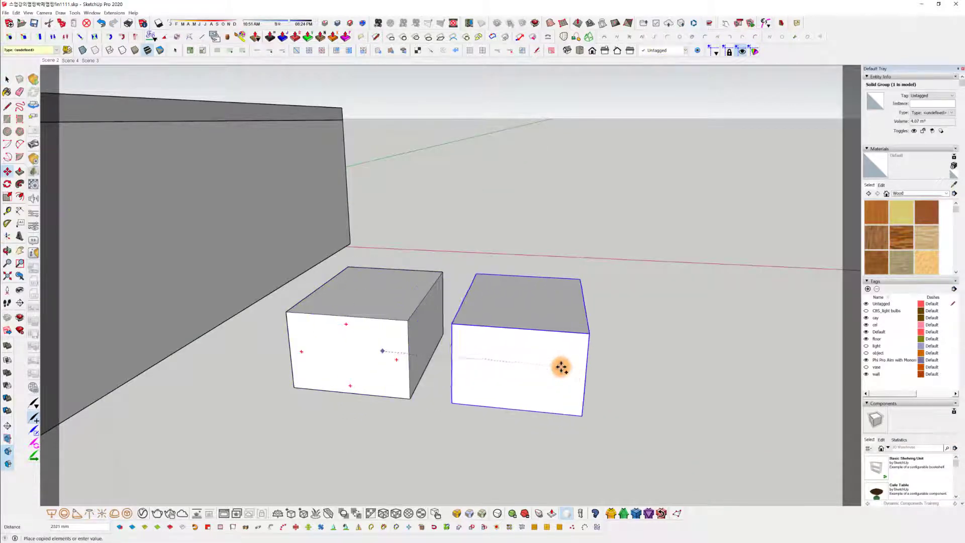
left_click(585, 368)
key("space")
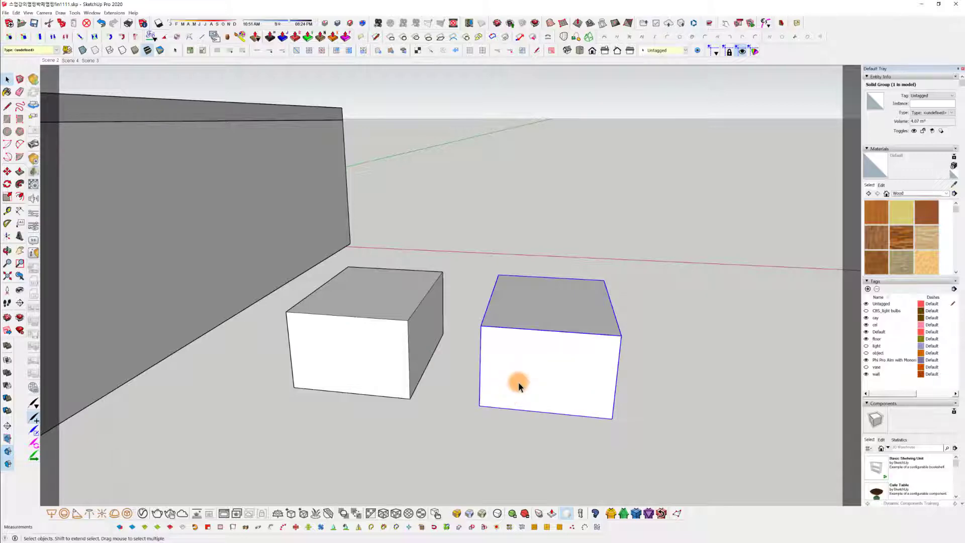
Open the copied box group, select all its geometry and paint the faces with the Wood Floor Dark material.
double_click(562, 383)
triple_click(563, 384)
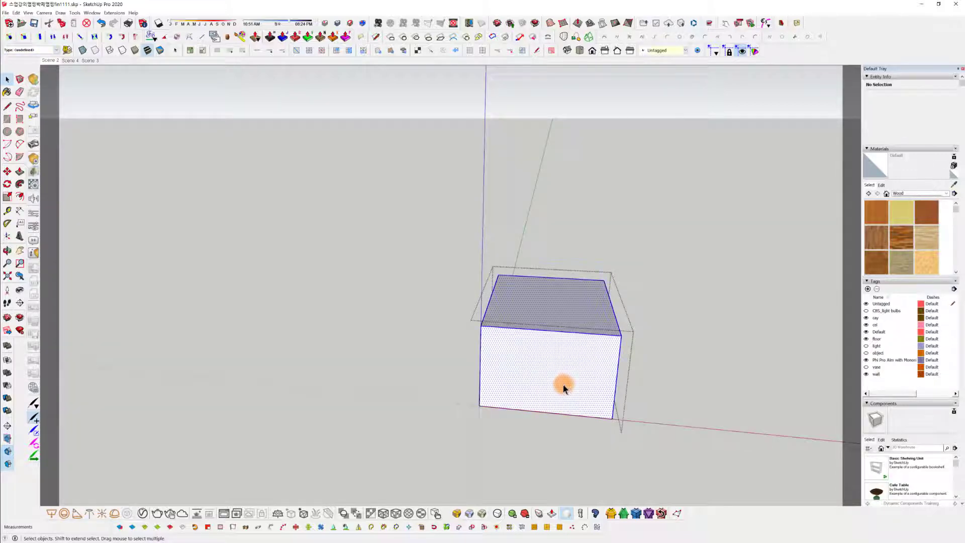
middle_click_drag(562, 387, 832, 286)
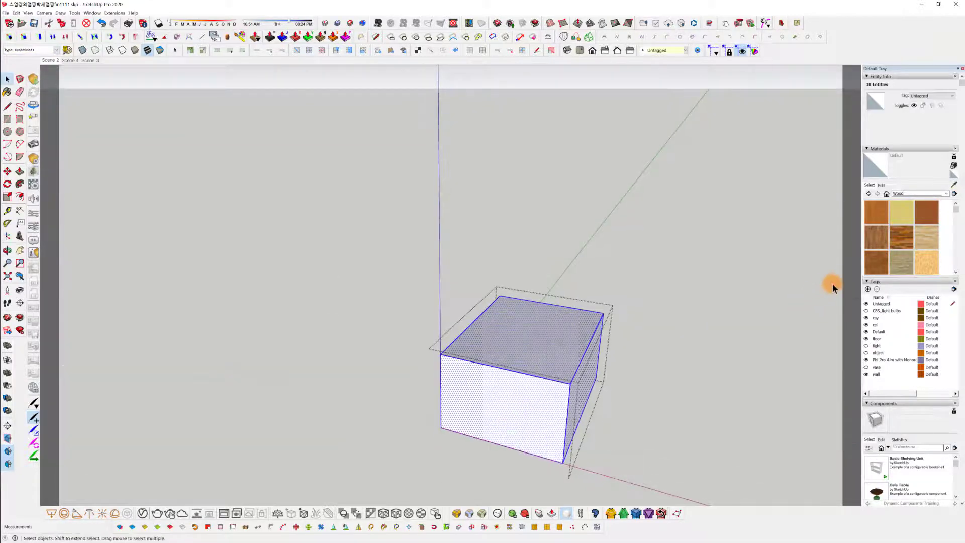
left_click(895, 238)
left_click(582, 351)
mouse_move(448, 409)
middle_mouse_down()
mouse_move(469, 370)
mouse_move(419, 410)
middle_mouse_up()
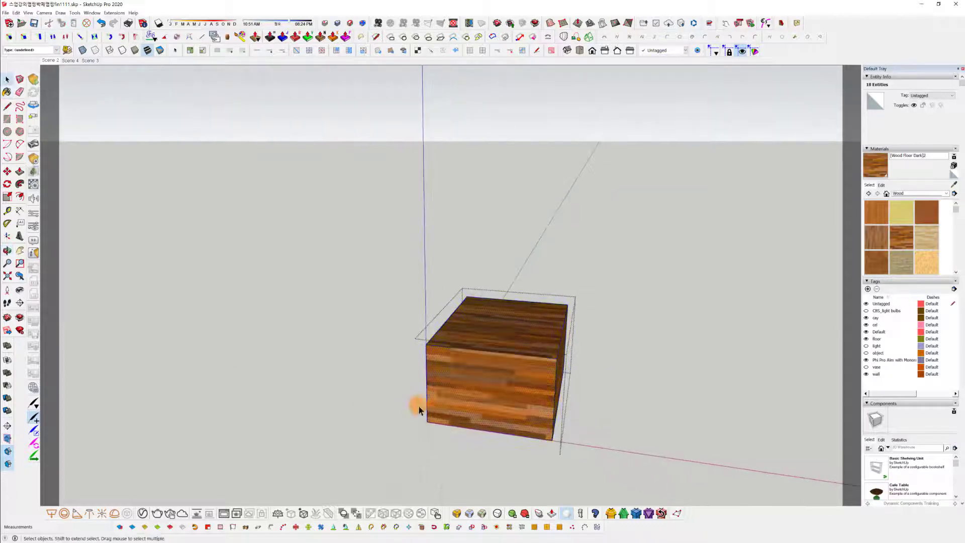
Delete the front face of the copied box and close the group.
left_click(419, 407)
key("Delete")
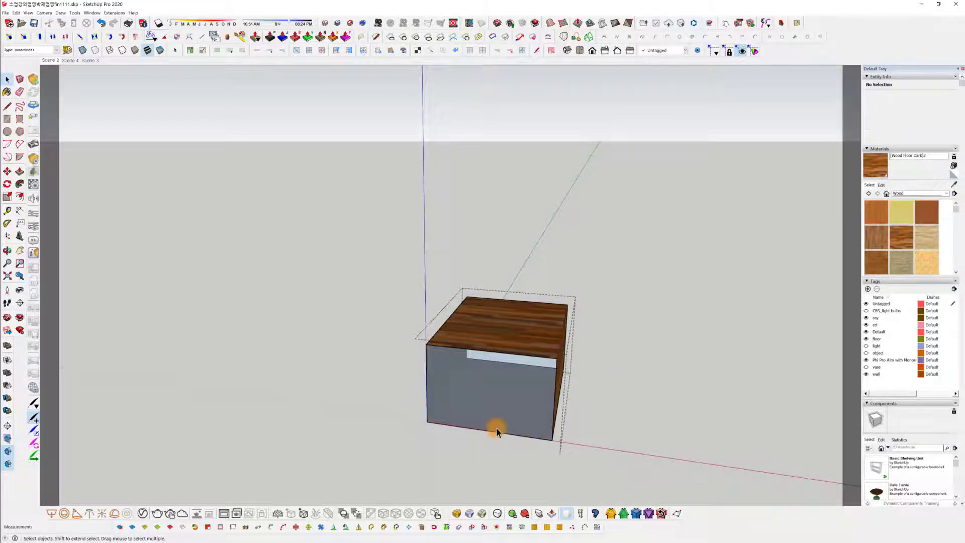
middle_click_drag(496, 427, 447, 328)
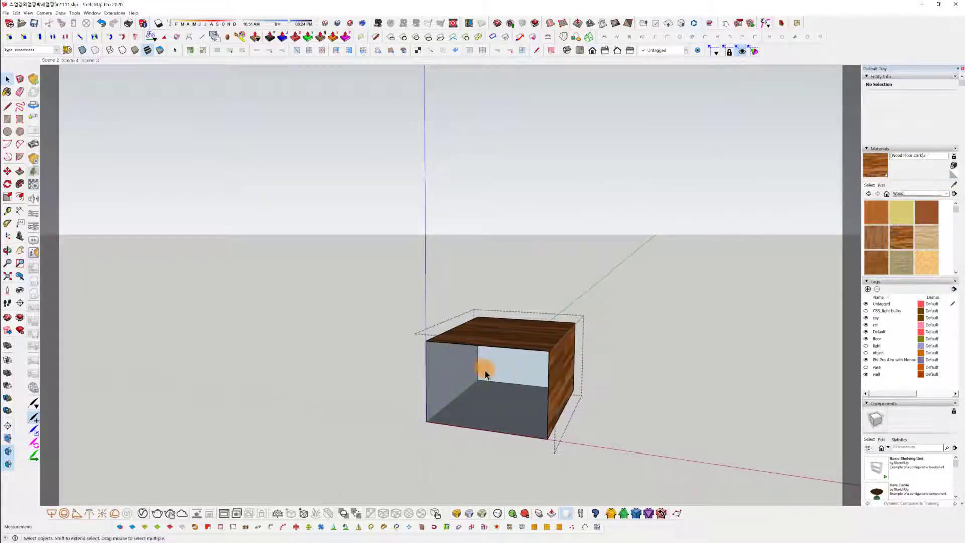
left_click(614, 360)
left_click(495, 345)
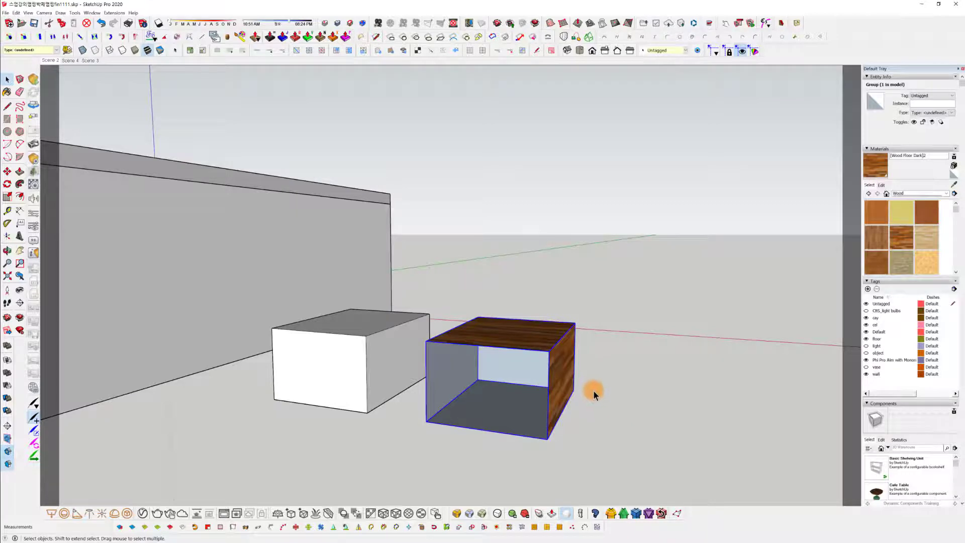
Paint the original box group as a whole with the Wood Floor Dark material, without opening it.
left_click(390, 349)
middle_click_drag(390, 349, 598, 343)
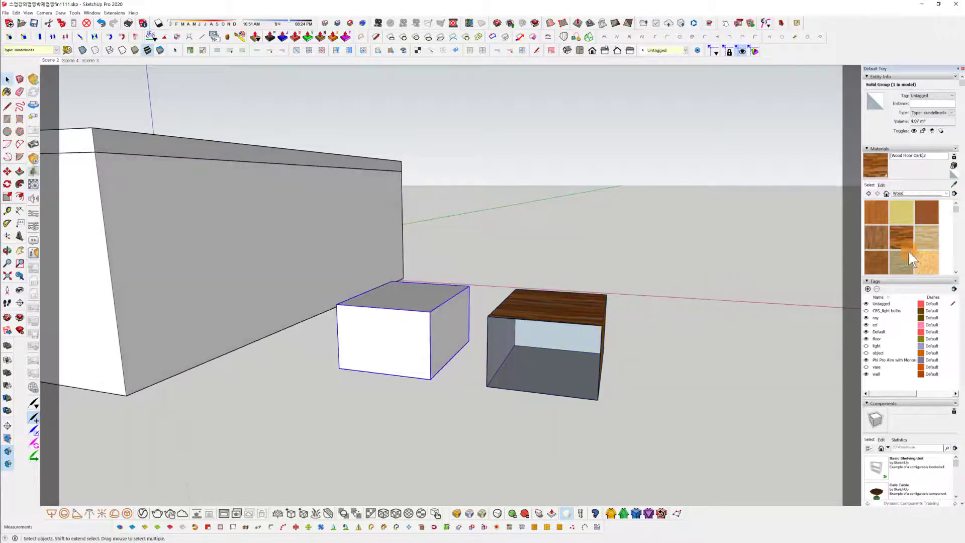
left_click(901, 237)
left_click(385, 317)
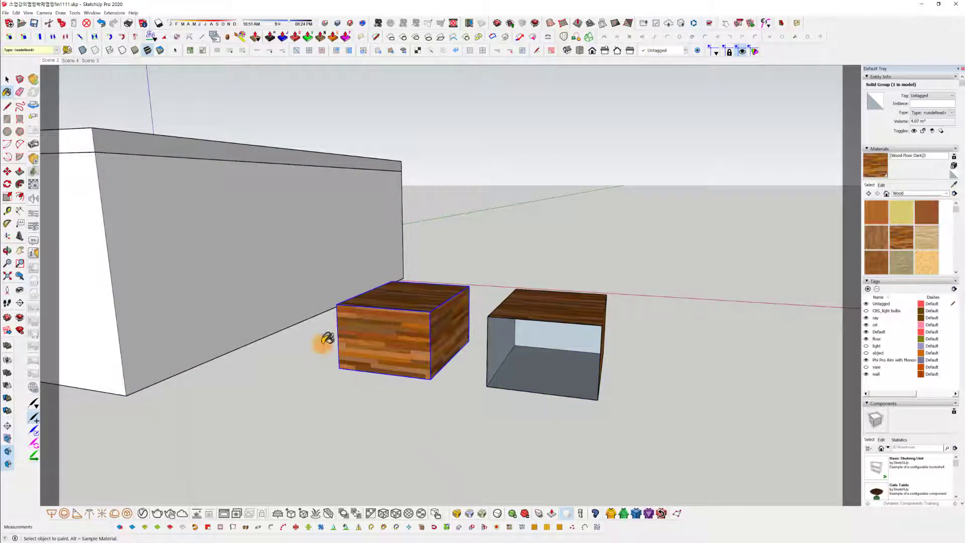
key("space")
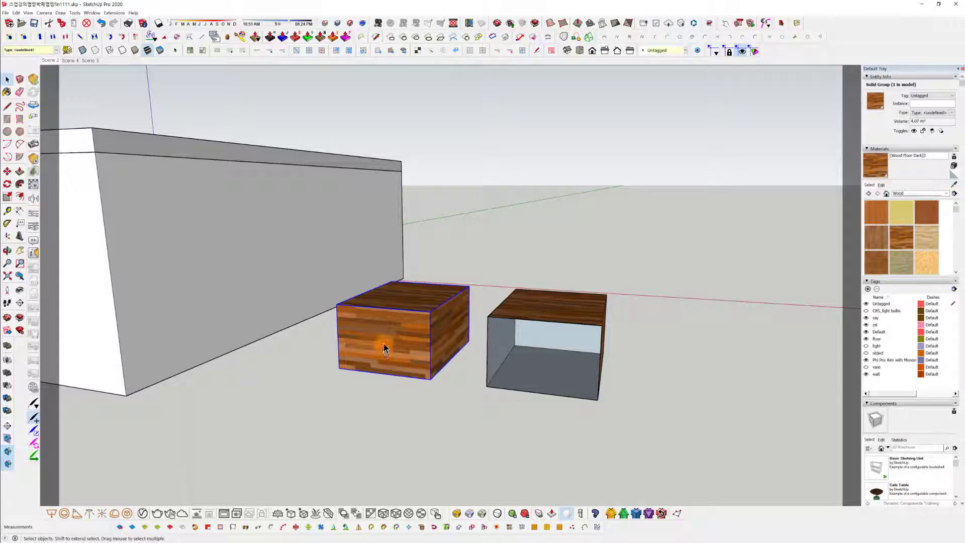
Open the original box group, delete its front face to inspect the inside, undo the deletion and close the group.
double_click(386, 337)
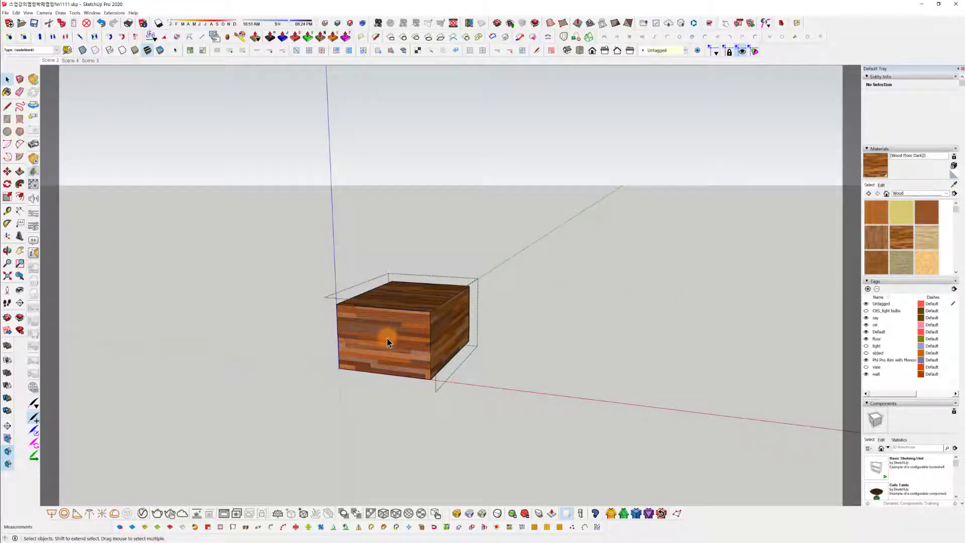
left_click(388, 337)
key("Delete")
left_click(311, 445)
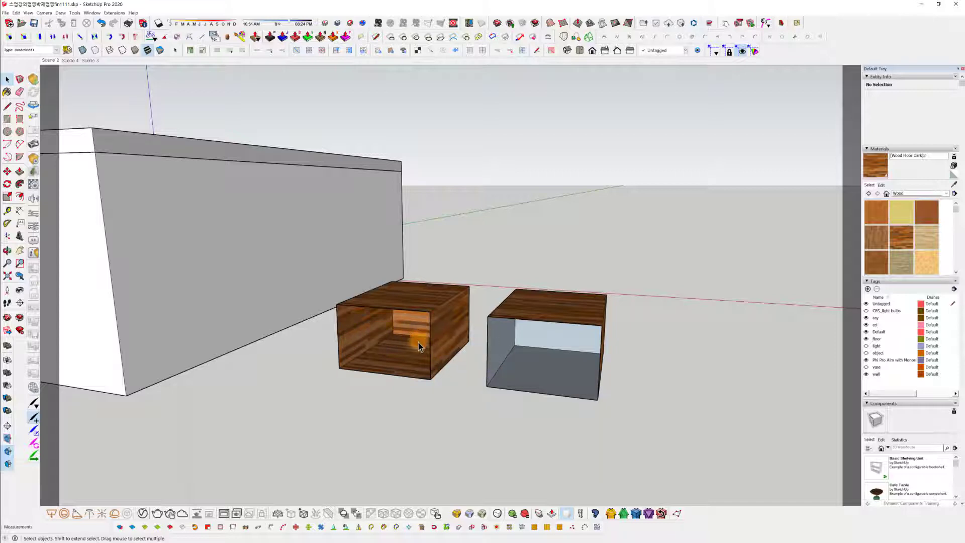
middle_click_drag(415, 351, 433, 368)
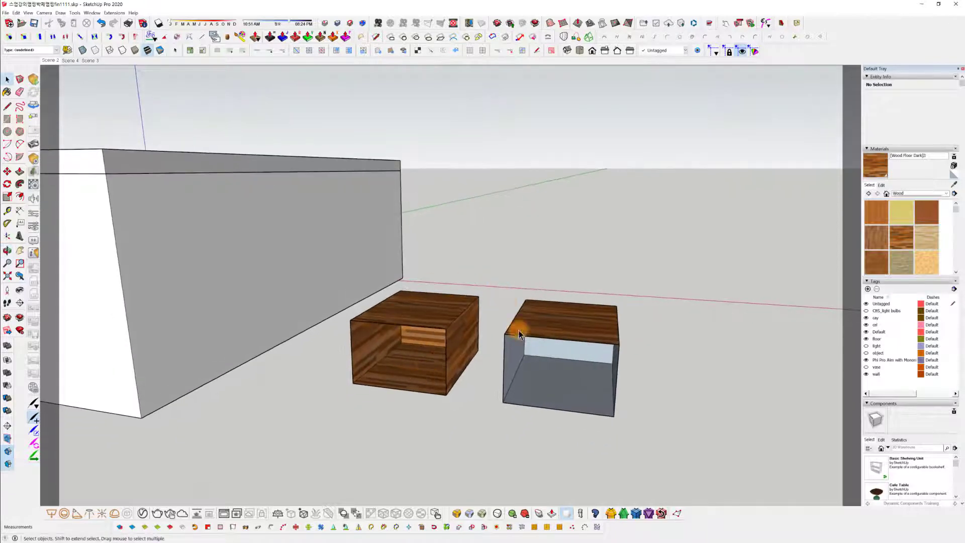
double_click(451, 393)
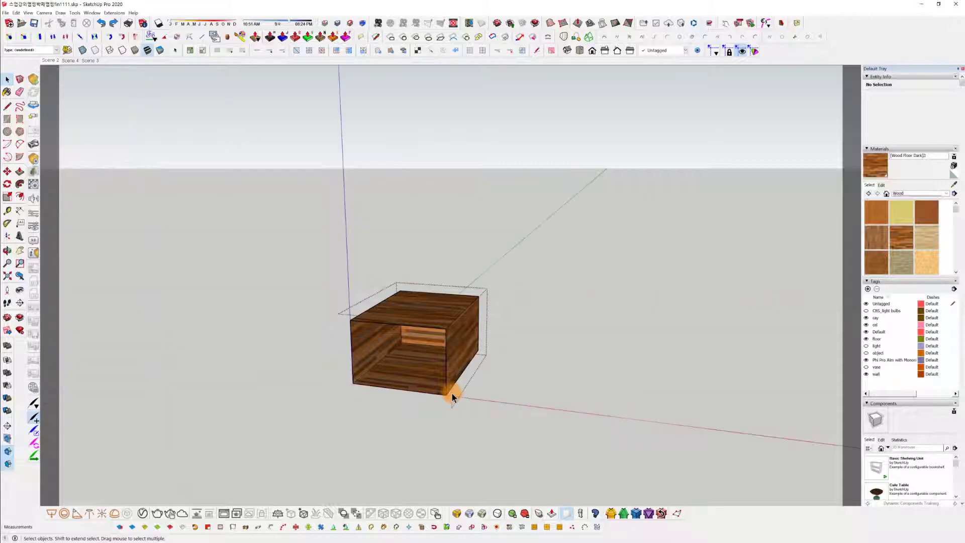
left_click(459, 423)
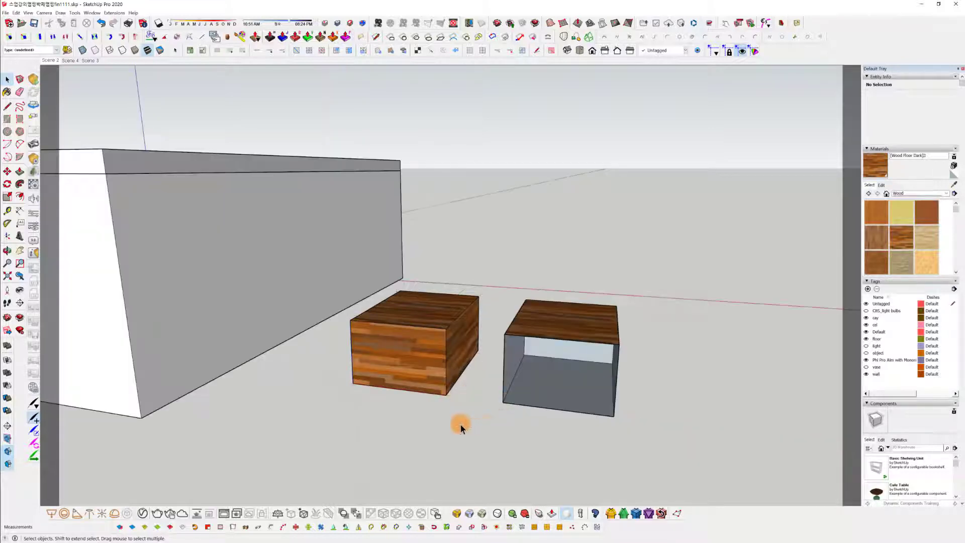
Strip the wood material from the original box group and from the open-fronted copy.
left_click(422, 378)
mouse_move(422, 378)
middle_mouse_down()
mouse_move(319, 302)
mouse_move(419, 377)
middle_mouse_up()
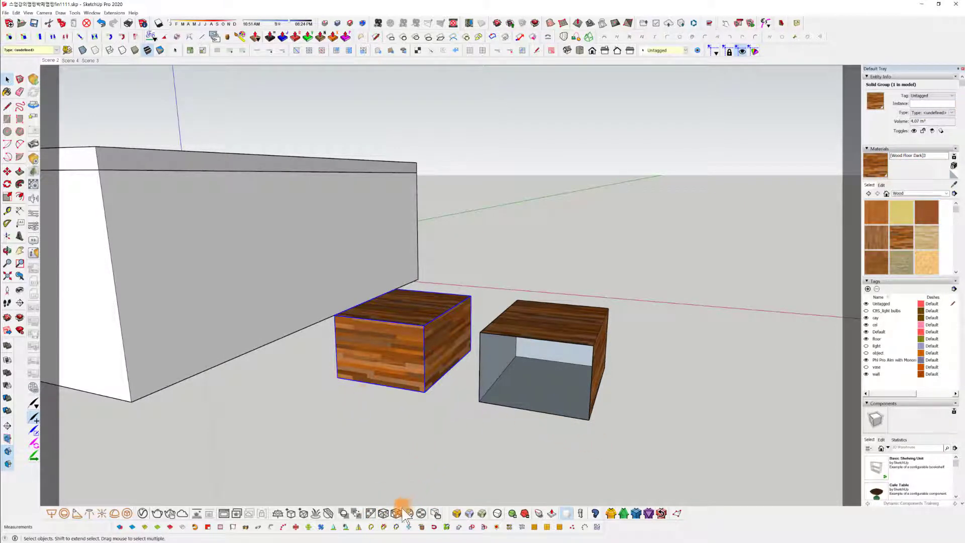
left_click(370, 512)
left_click(557, 363)
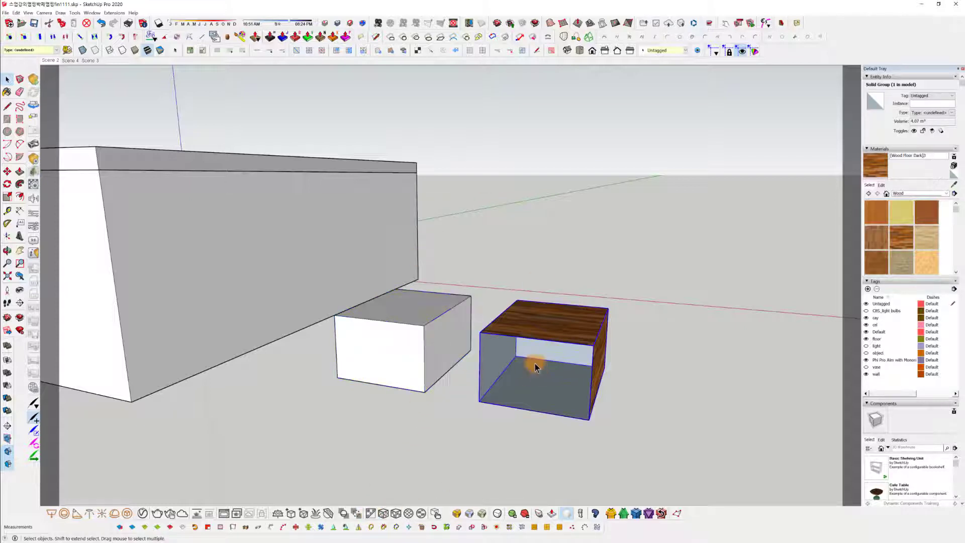
left_click(371, 513)
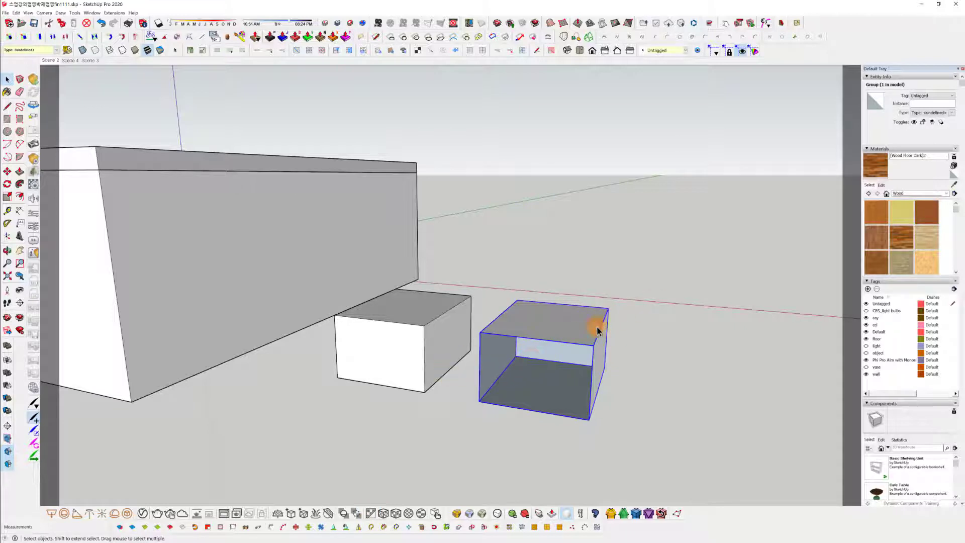
middle_click_drag(487, 355, 548, 395)
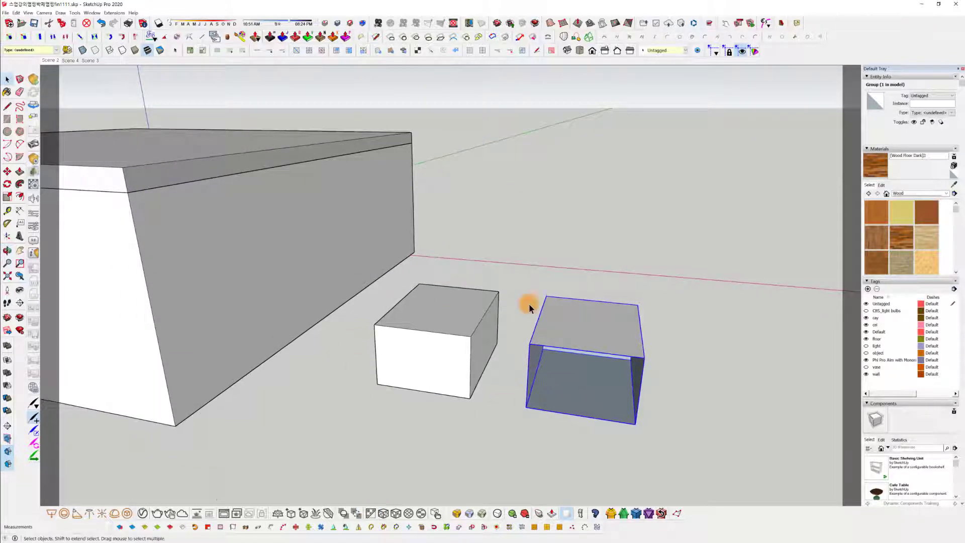
Paint the original box group as a whole with the Wood Floor Light material.
middle_click_drag(513, 362, 499, 362)
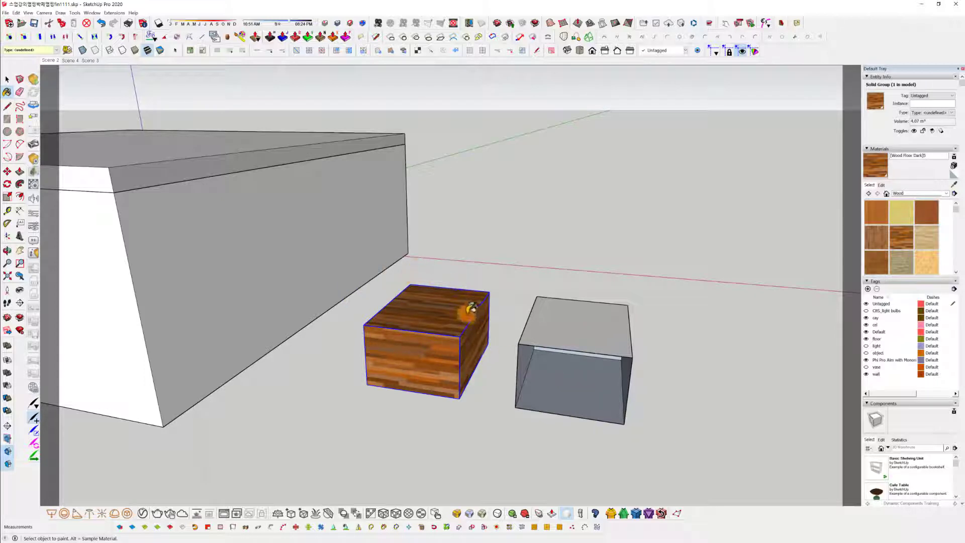
left_click(927, 234)
left_click(441, 320)
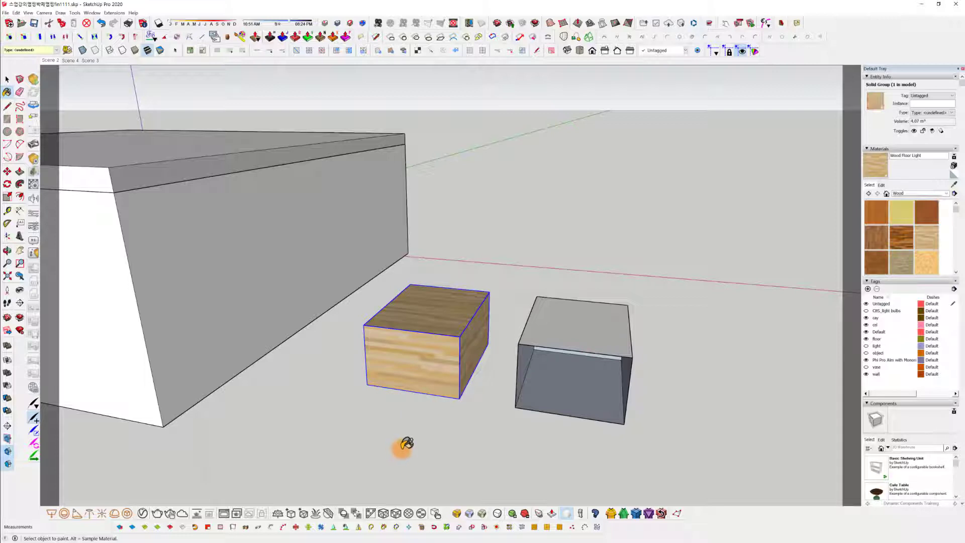
key("space")
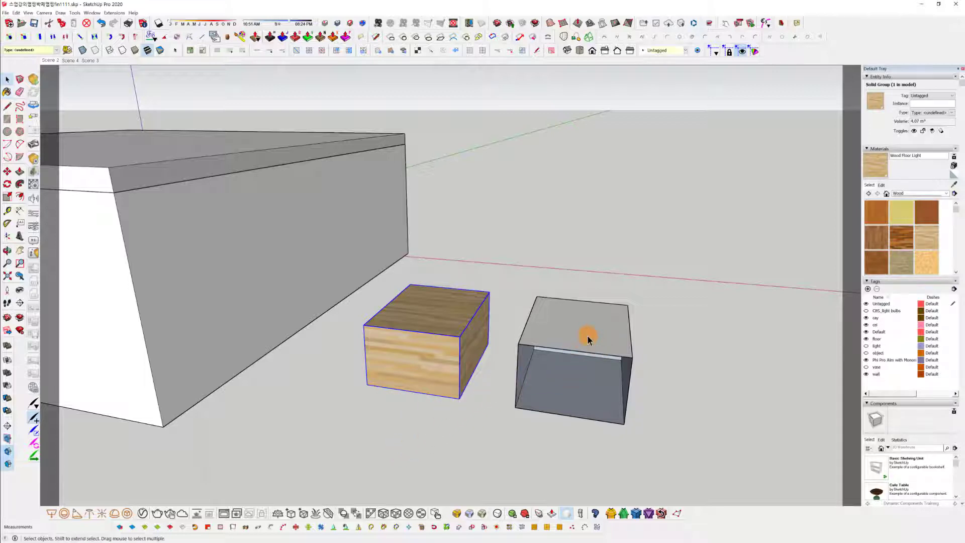
Open the copied box group, paint all its selected faces with the Wood Floor Dark material and close the group.
triple_click(586, 336)
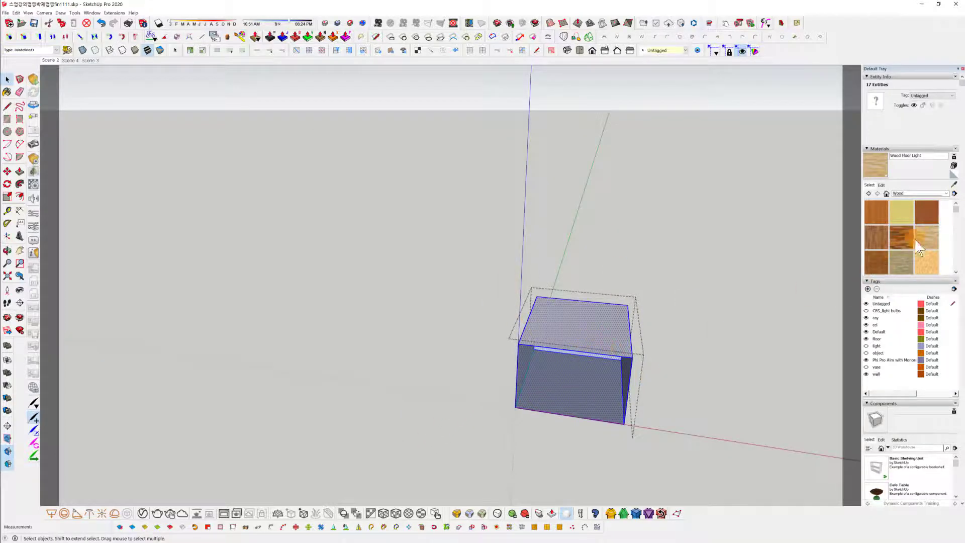
left_click(912, 239)
left_click(590, 324)
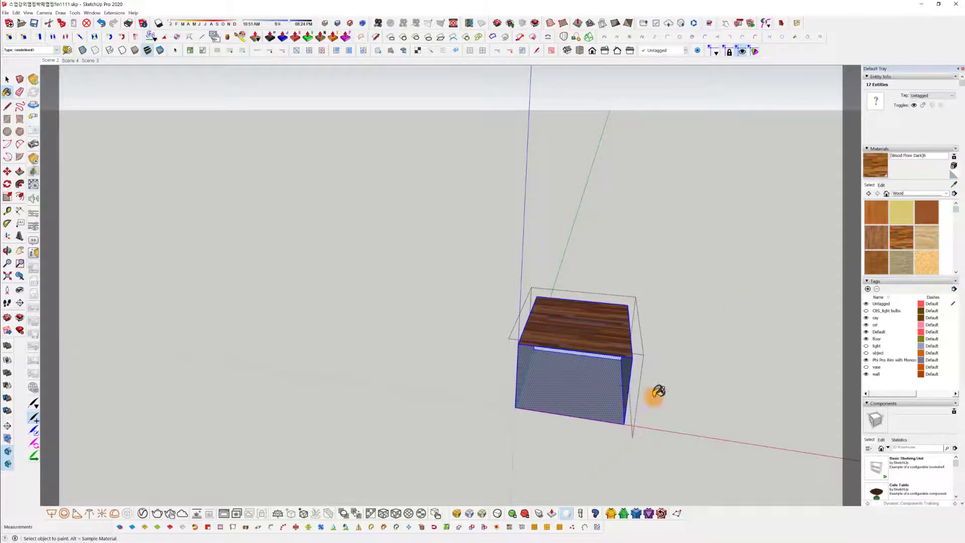
mouse_move(659, 391)
middle_mouse_down()
mouse_move(469, 301)
mouse_move(582, 252)
mouse_move(577, 349)
mouse_move(587, 376)
middle_mouse_up()
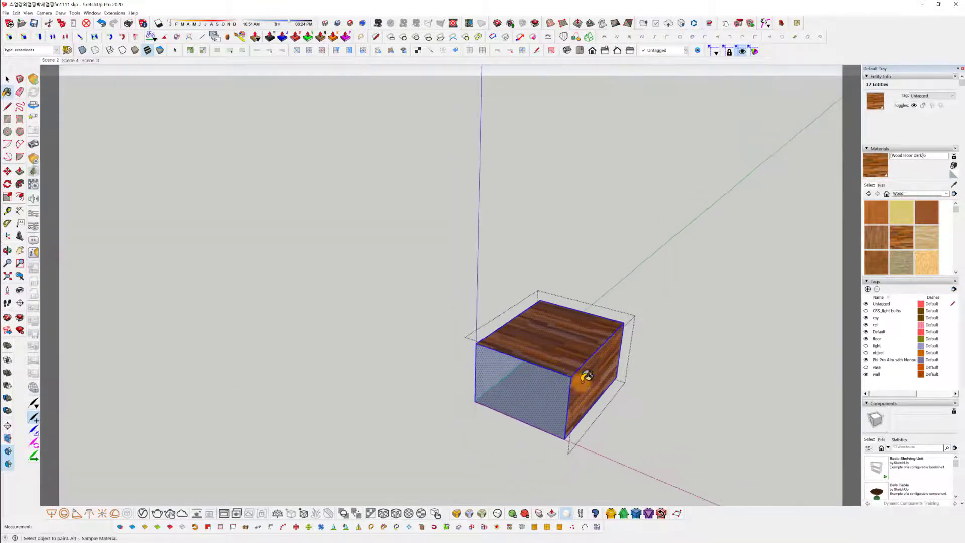
middle_click_drag(510, 379, 557, 379)
key("space")
left_click(487, 428)
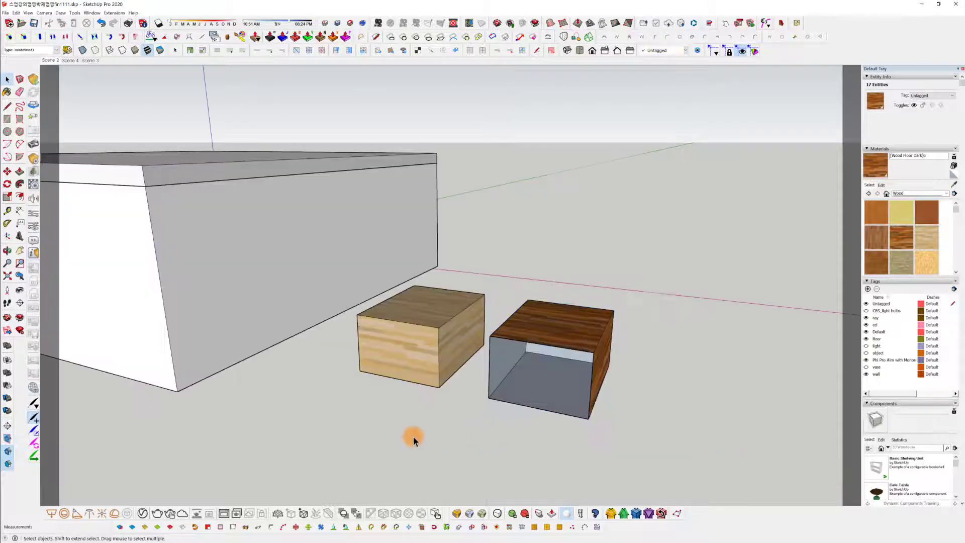
Paint the copied box group as a whole with the Wood Floor Light material and inspect its inside and outside faces.
middle_click_drag(412, 437, 528, 366)
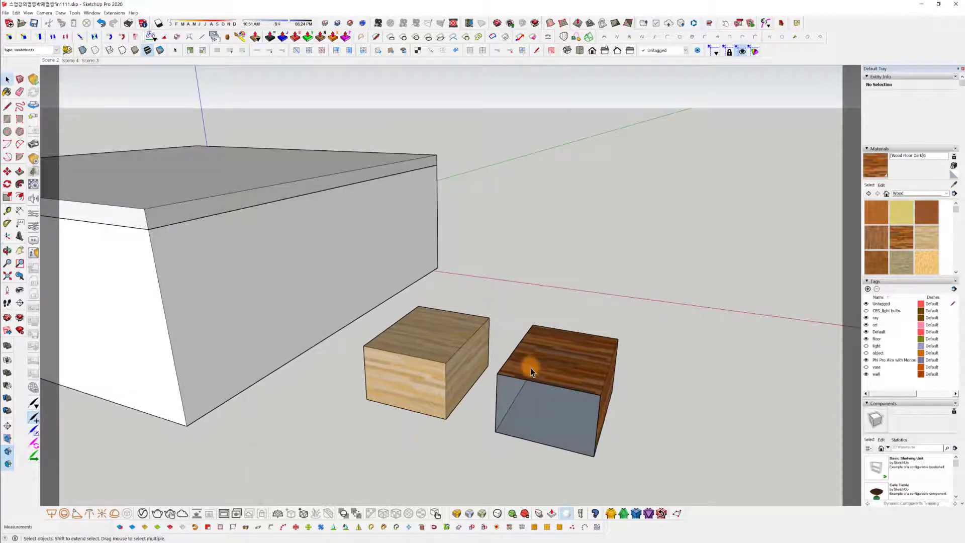
left_click(506, 396)
left_click(926, 238)
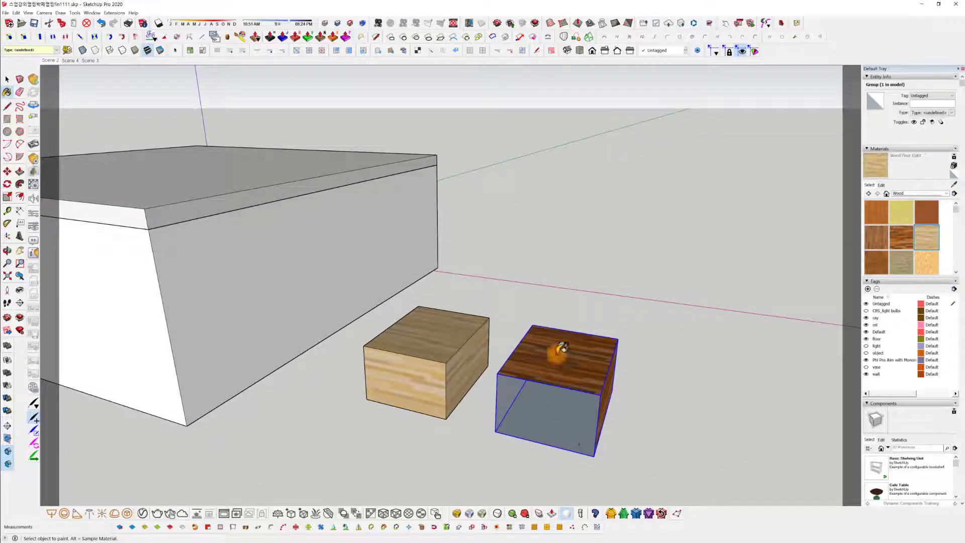
left_click(595, 380)
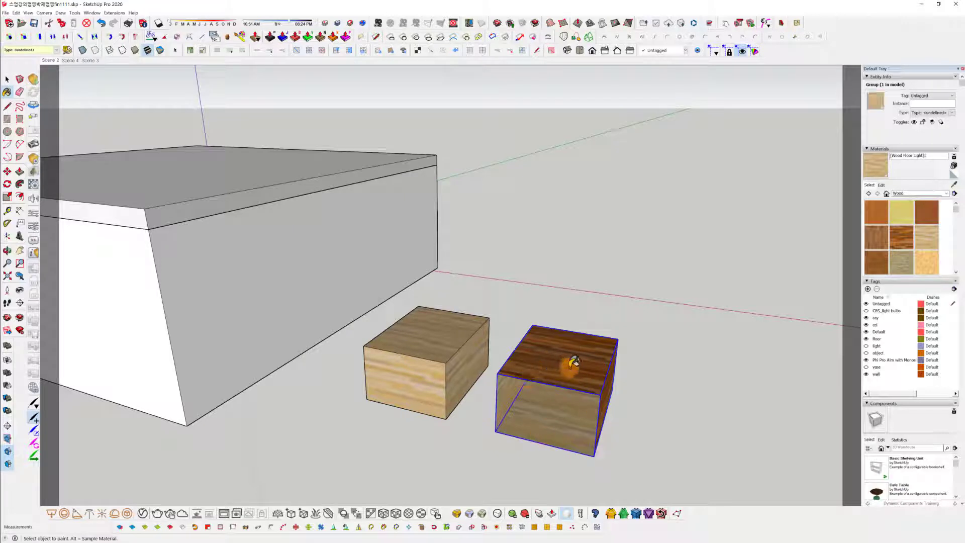
mouse_move(572, 362)
middle_mouse_down()
mouse_move(555, 398)
mouse_move(528, 379)
mouse_move(628, 366)
middle_mouse_up()
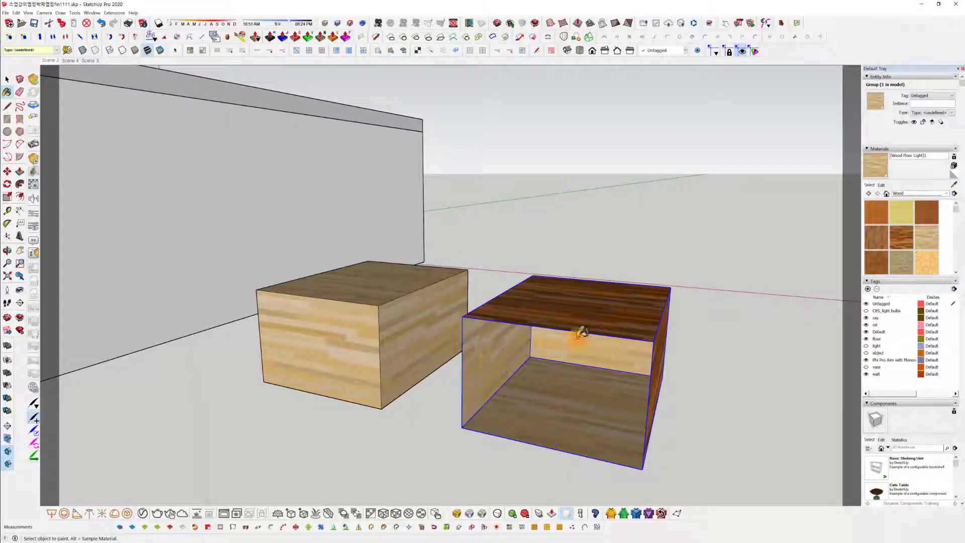
scroll(582, 342, "down", 3)
middle_click_drag(543, 375, 539, 403)
mouse_move(470, 387)
middle_mouse_down()
mouse_move(488, 377)
mouse_move(451, 351)
middle_mouse_up()
key("space")
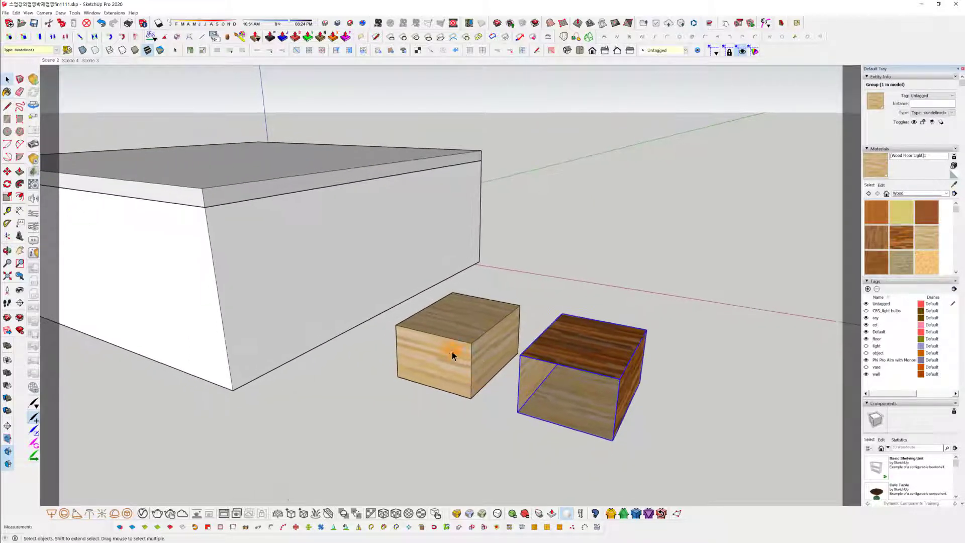
Strip the wood material from the original closed box group only.
double_click(446, 350)
scroll(487, 377, "down", 2)
left_click(481, 422)
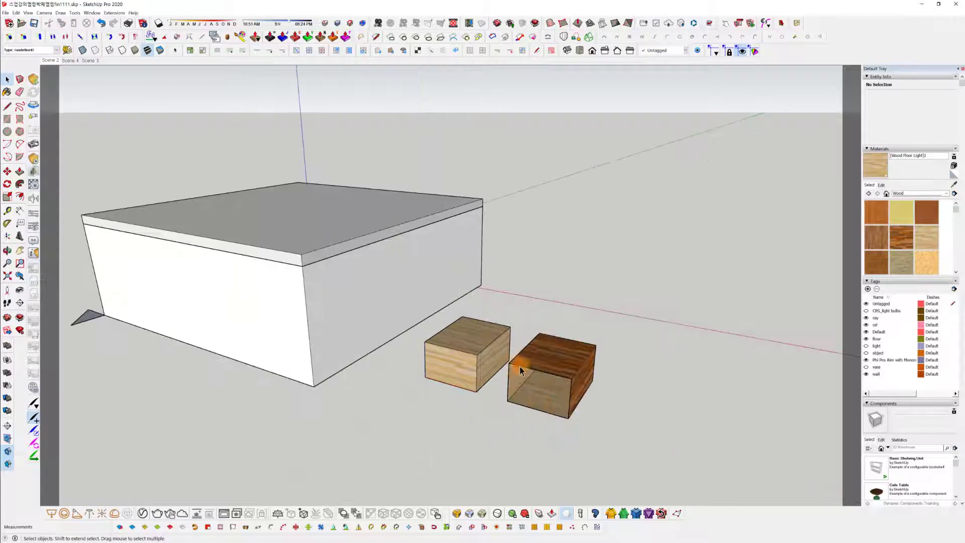
left_click(520, 367)
left_click(451, 374, "shift")
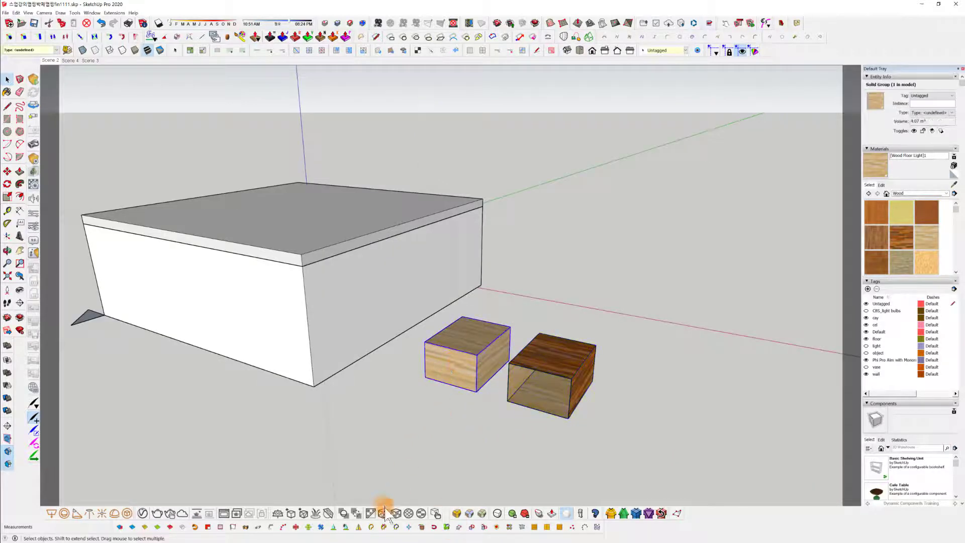
left_click(450, 383)
left_click(372, 513)
Open the original box group, paint all its selected faces with the Wood Floor Light material and close the group.
middle_click_drag(471, 356, 485, 356)
scroll(487, 355, "up", 4)
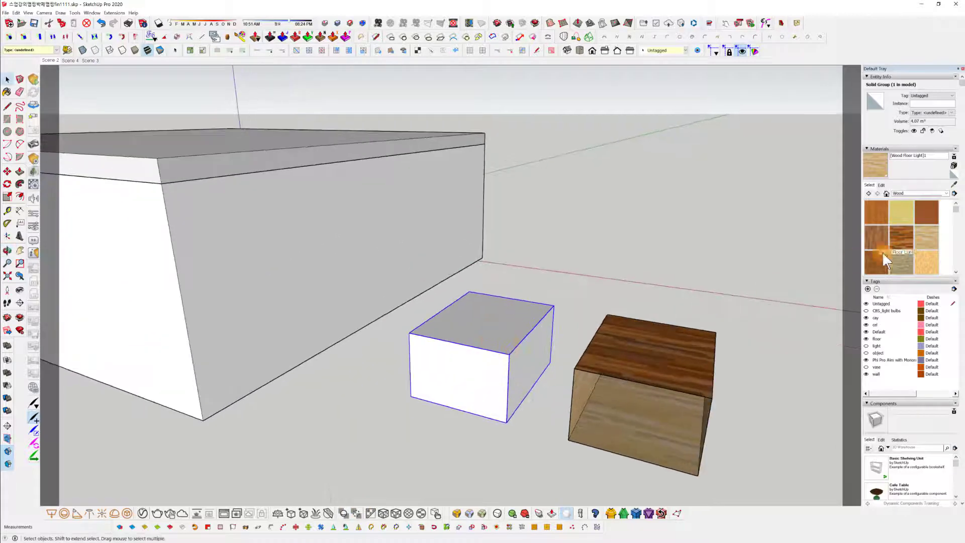
scroll(468, 345, "up", 3)
double_click(467, 342)
key("ctrl+a")
left_click(499, 318)
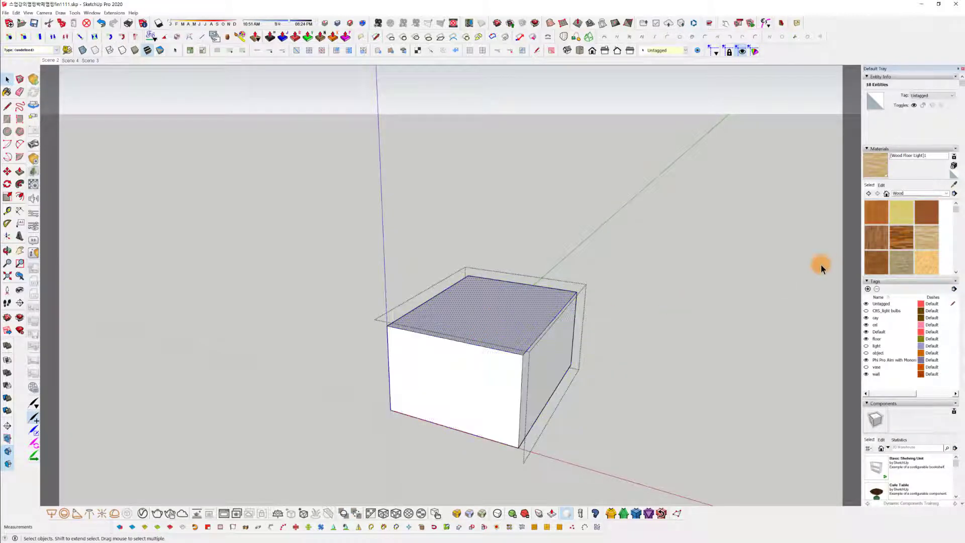
triple_click(424, 377)
left_click(920, 255)
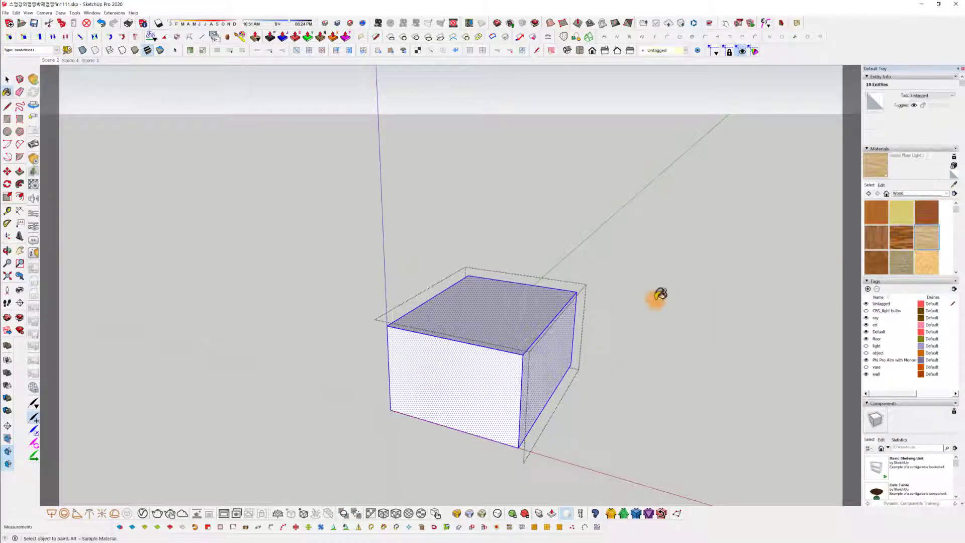
left_click(405, 400)
key("space")
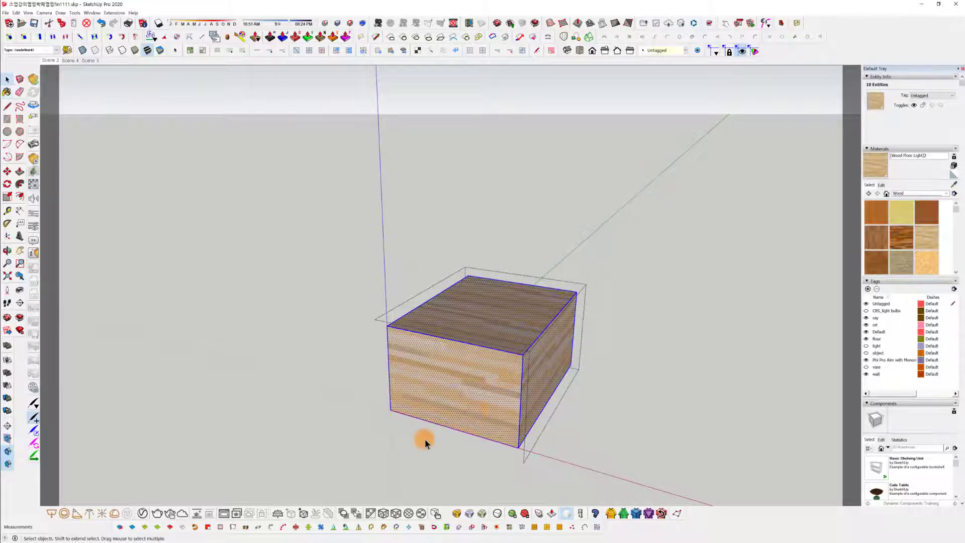
left_click(423, 438)
left_click(655, 323)
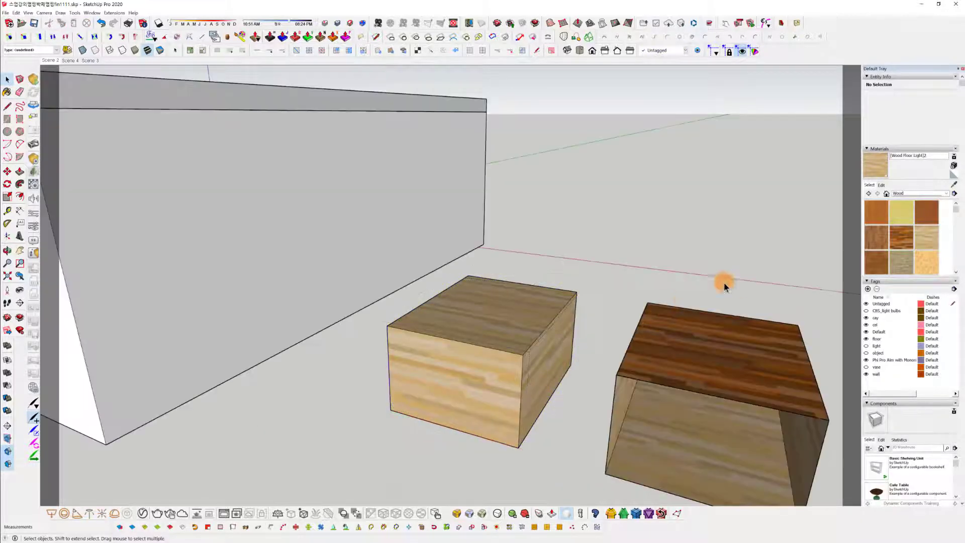
Paint the original closed box group as a whole with the Wood Floor material, open it and select all its geometry.
left_click(873, 237)
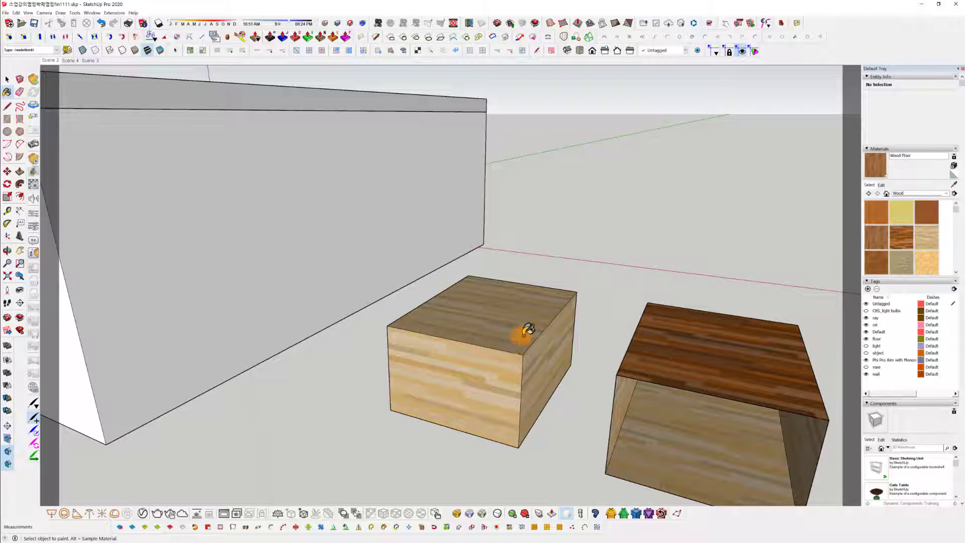
key("space")
left_click(472, 371)
double_click(474, 368)
triple_click(475, 369)
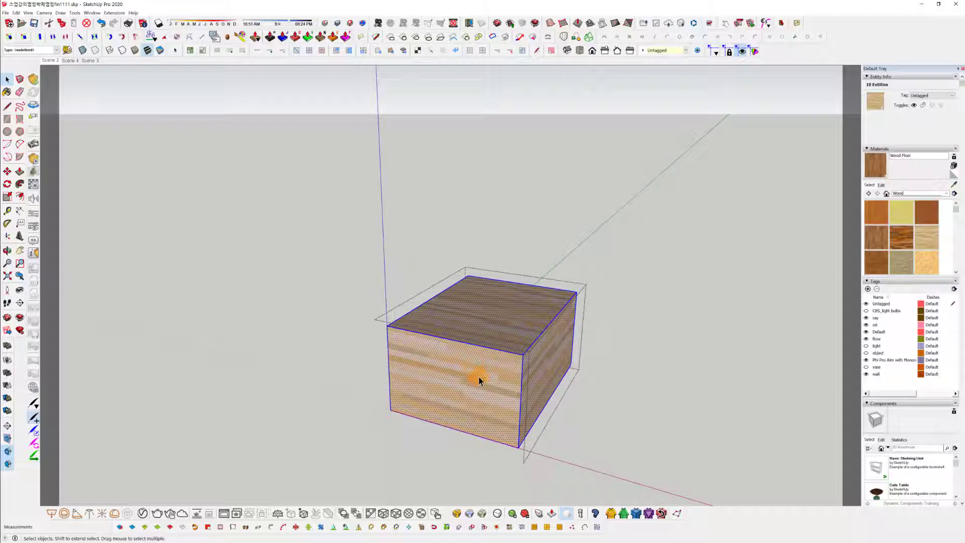
Delete the original box's front face to inspect the inside, first with its edges and again alone, undoing each deletion, and close the group.
double_click(479, 376)
key("Delete")
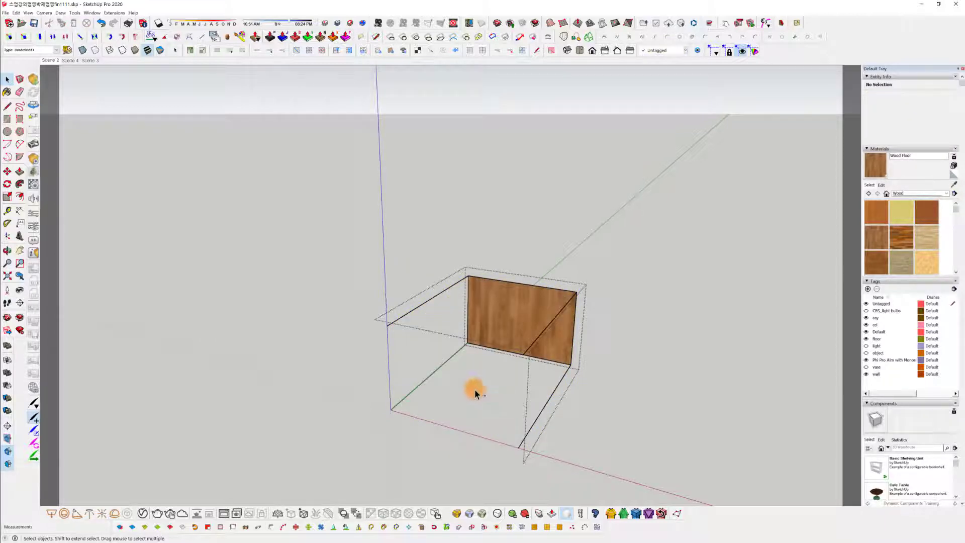
key("ctrl+z")
left_click(477, 398)
key("Delete")
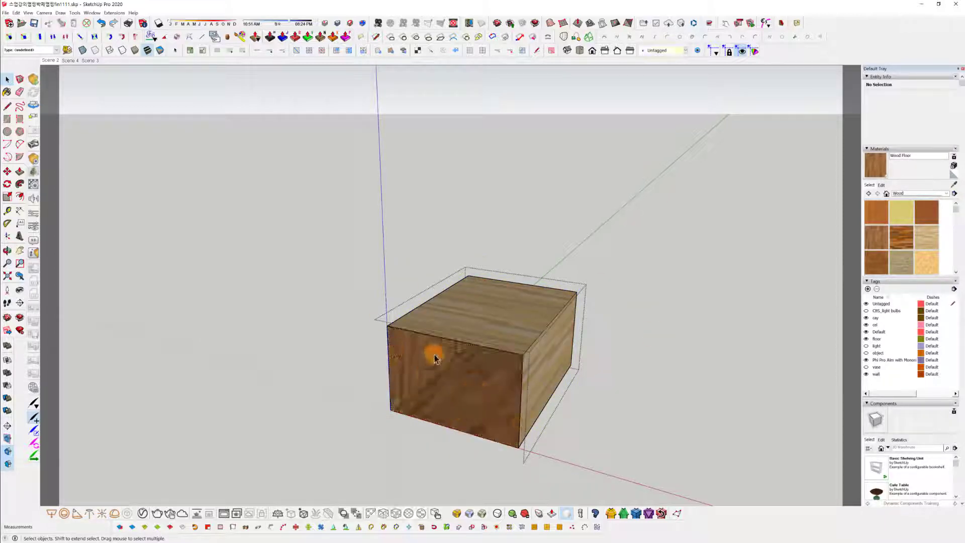
key("ctrl+z")
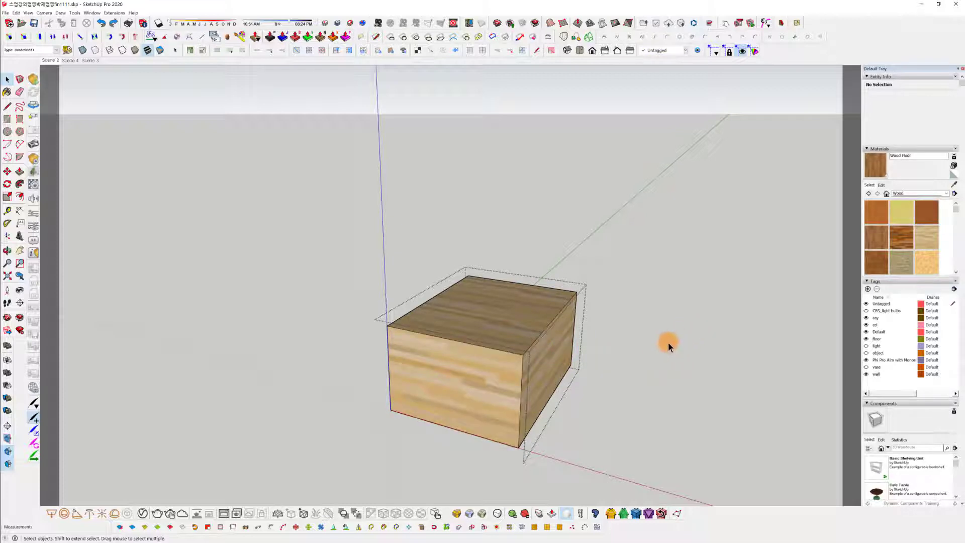
left_click(668, 344)
Reopen the original box group, delete its front face to compare inner and outer materials, undo the deletions and close the group.
left_click(497, 370)
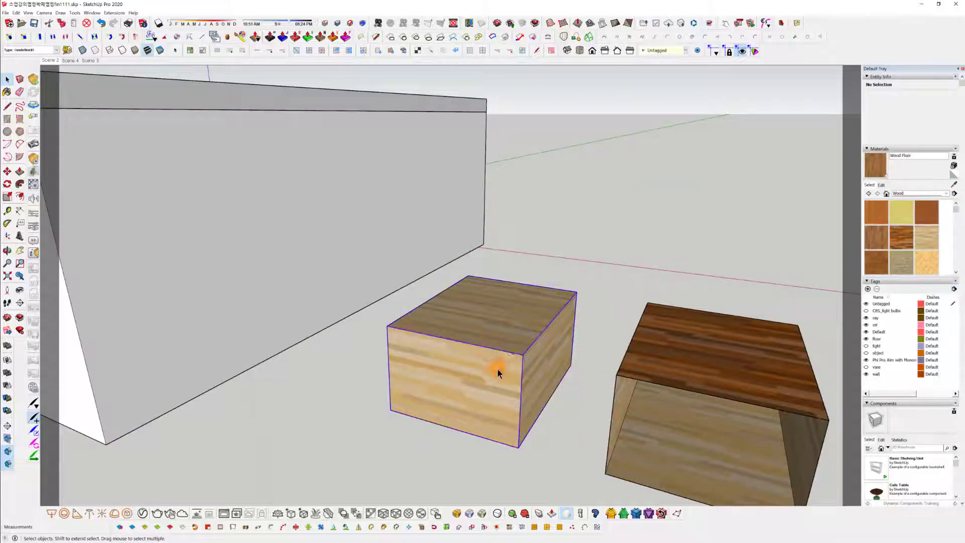
double_click(468, 378)
triple_click(469, 380)
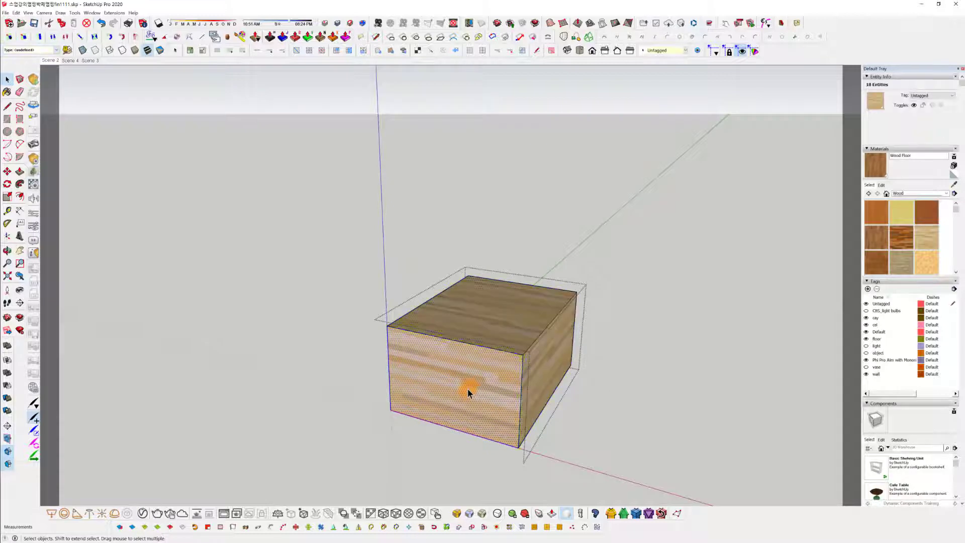
key("Delete")
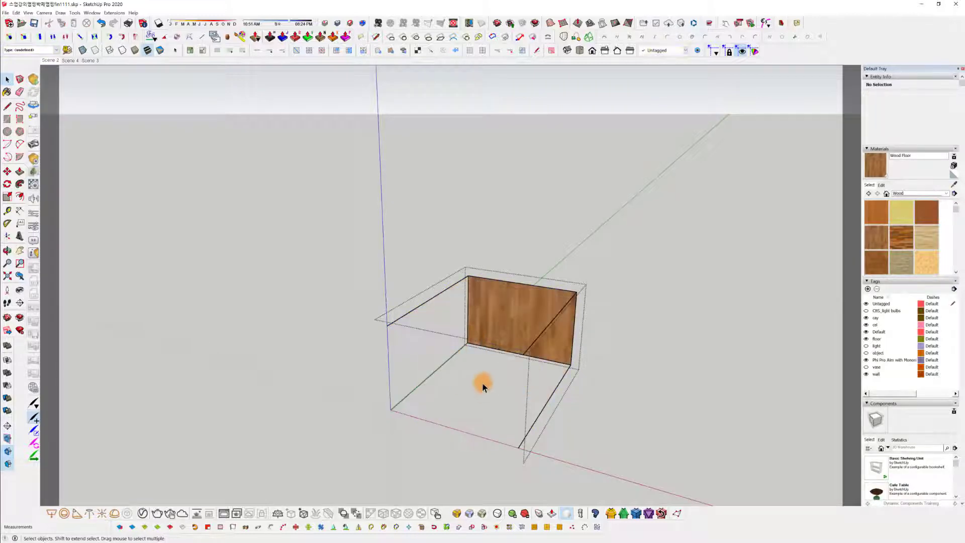
key("ctrl+z")
left_click(483, 386)
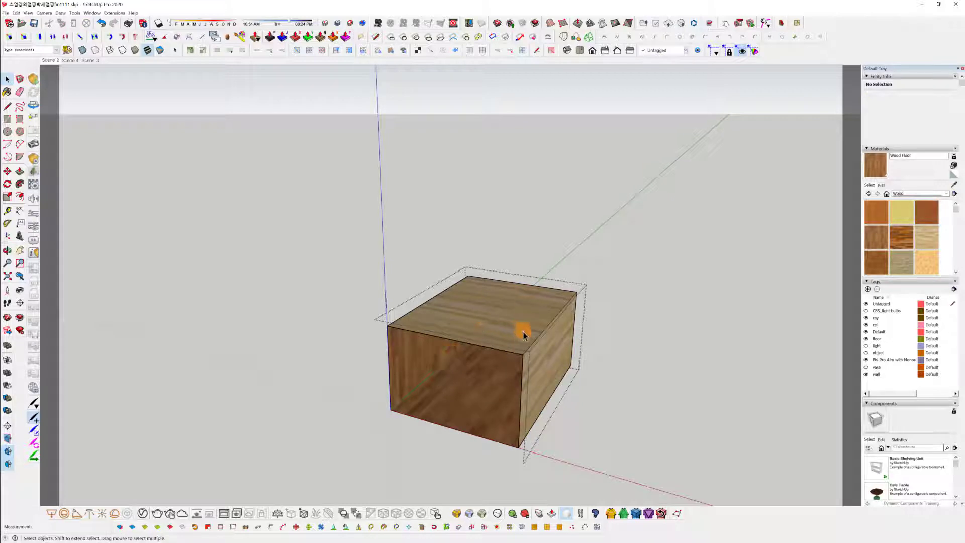
key("ctrl+z")
left_click(601, 364)
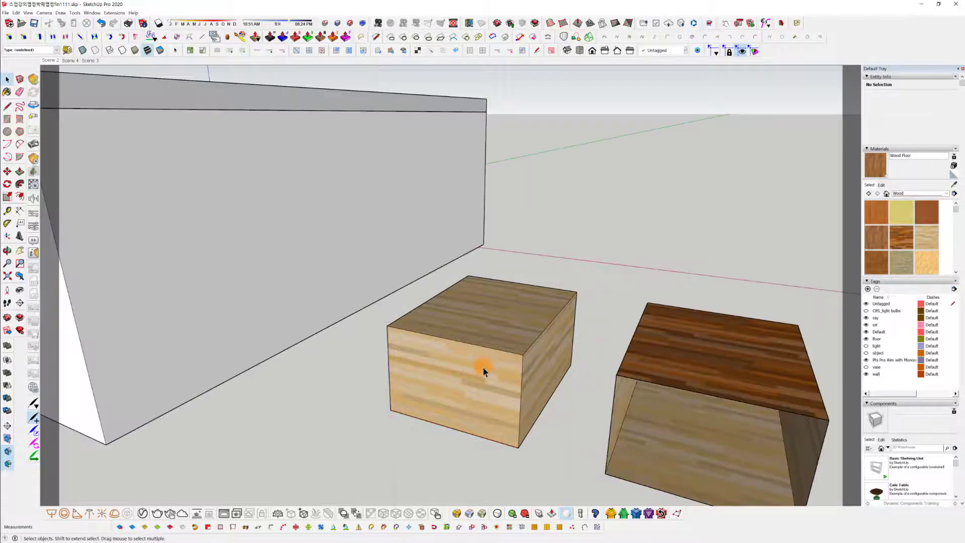
Compare the wood materials on the outer and inner faces of the closed original box and the open copied box.
middle_click_drag(484, 368, 429, 362)
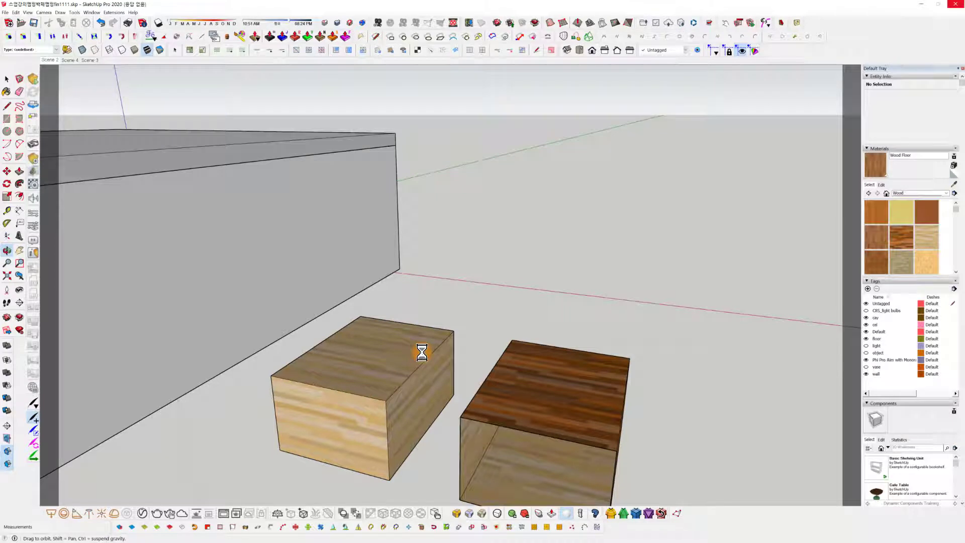
key("space")
left_click(469, 355)
left_click(493, 368)
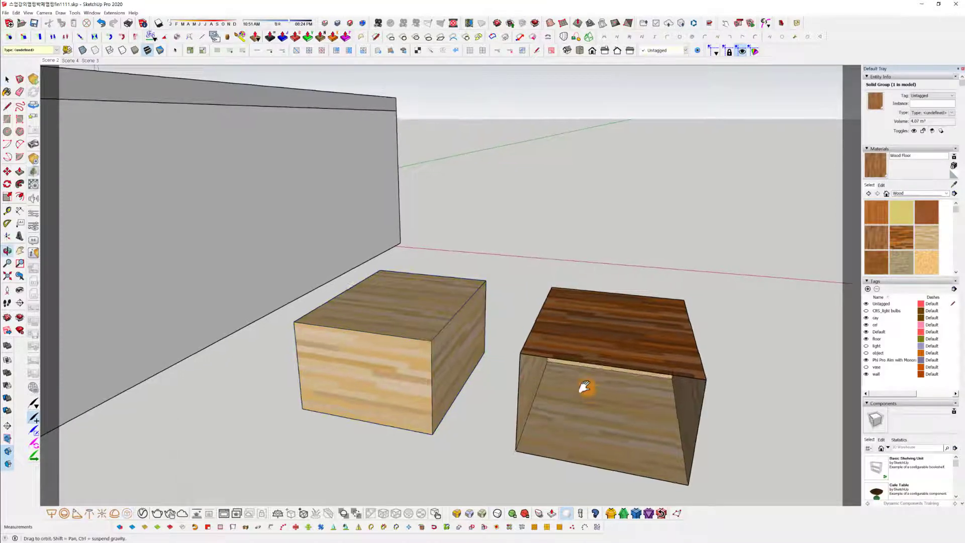
middle_click_drag(578, 387, 467, 282)
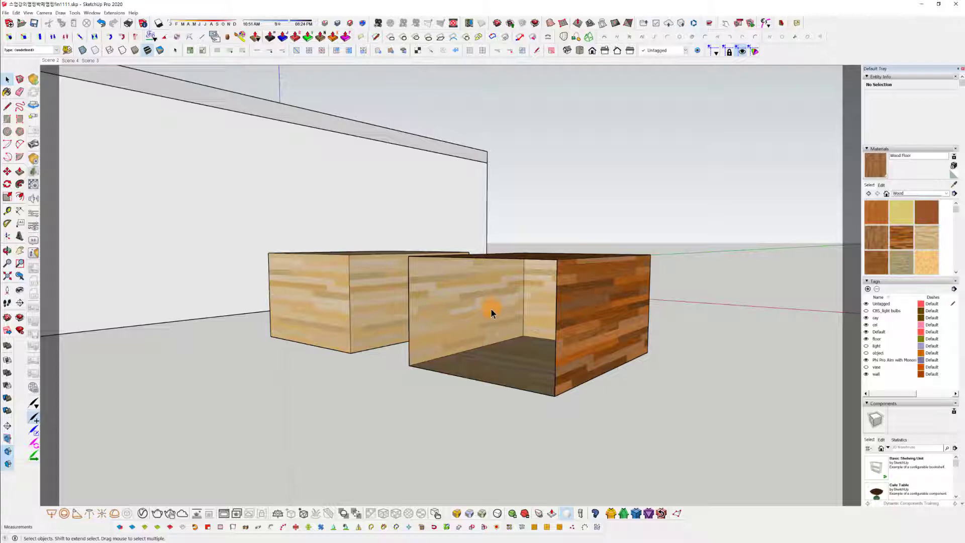
middle_click_drag(485, 318, 409, 288)
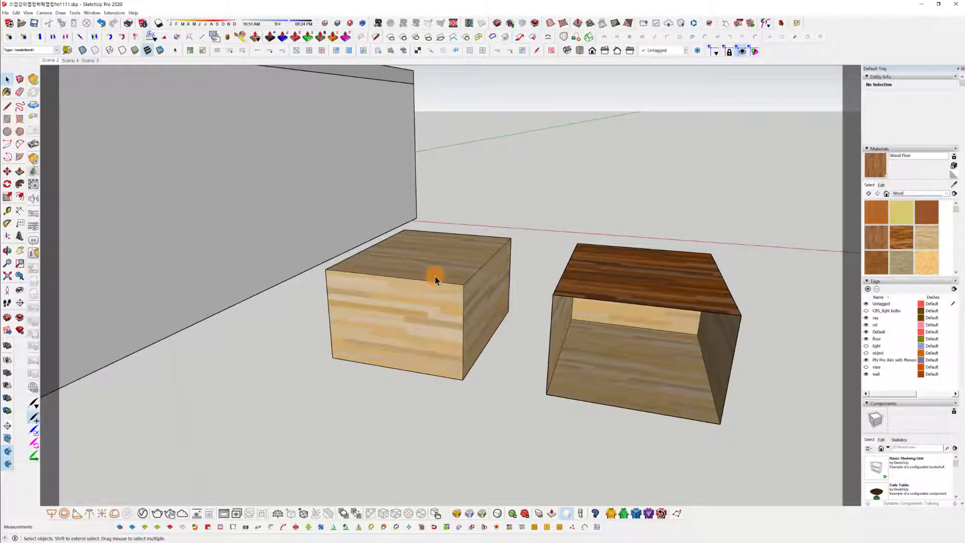
Paint the original closed box group as a whole with the Wood Floor Dark material.
left_click(418, 316)
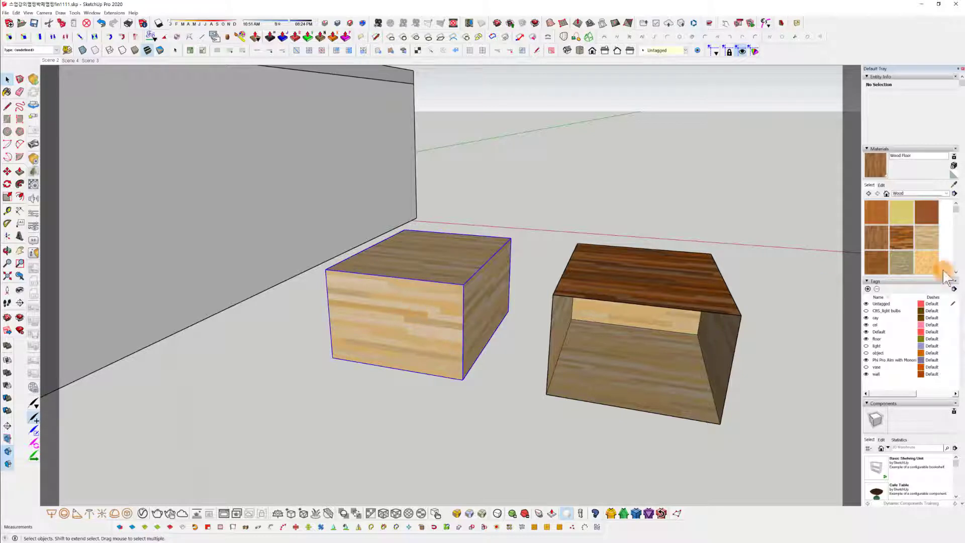
left_click(908, 237)
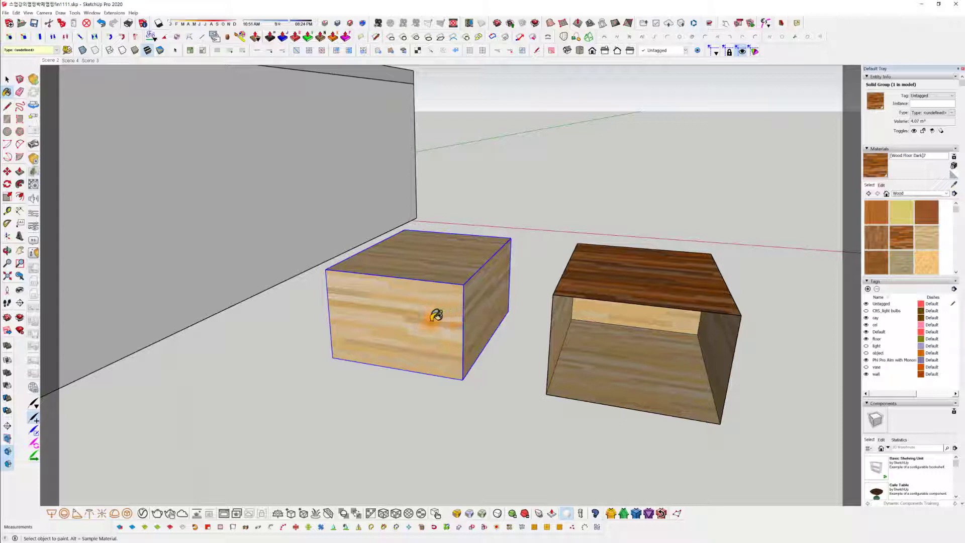
key("space")
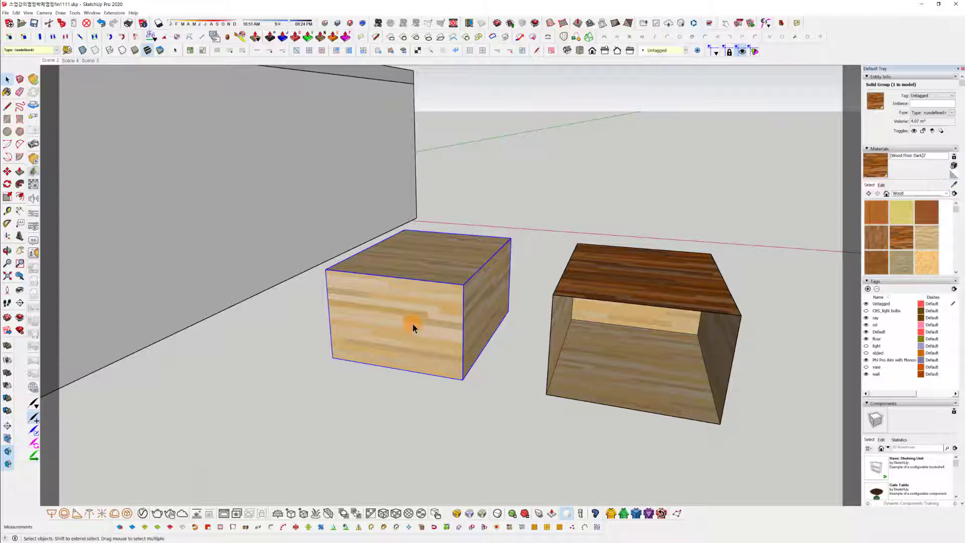
Open the original box group twice to examine the material on its individual faces, closing it each time.
triple_click(412, 323)
left_click(463, 408)
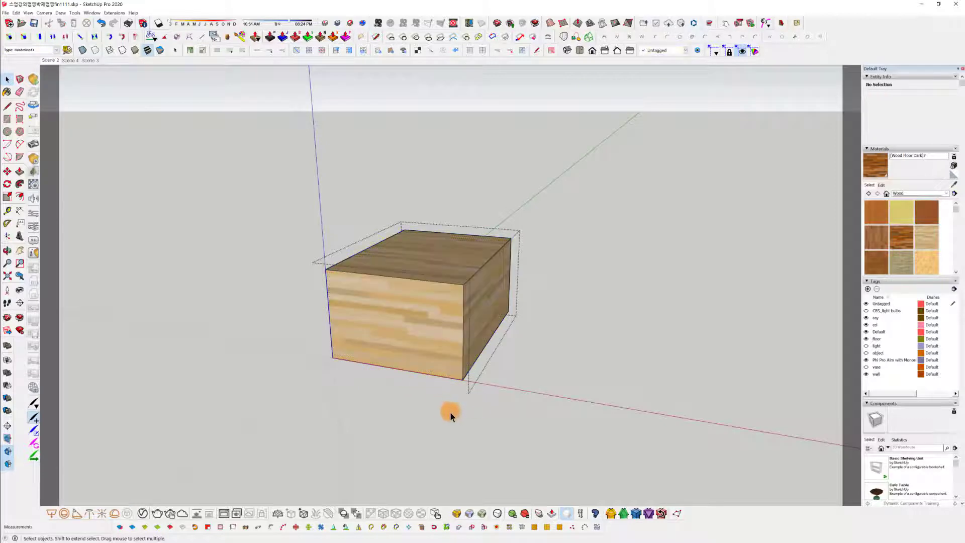
left_click(450, 411)
left_click(420, 347)
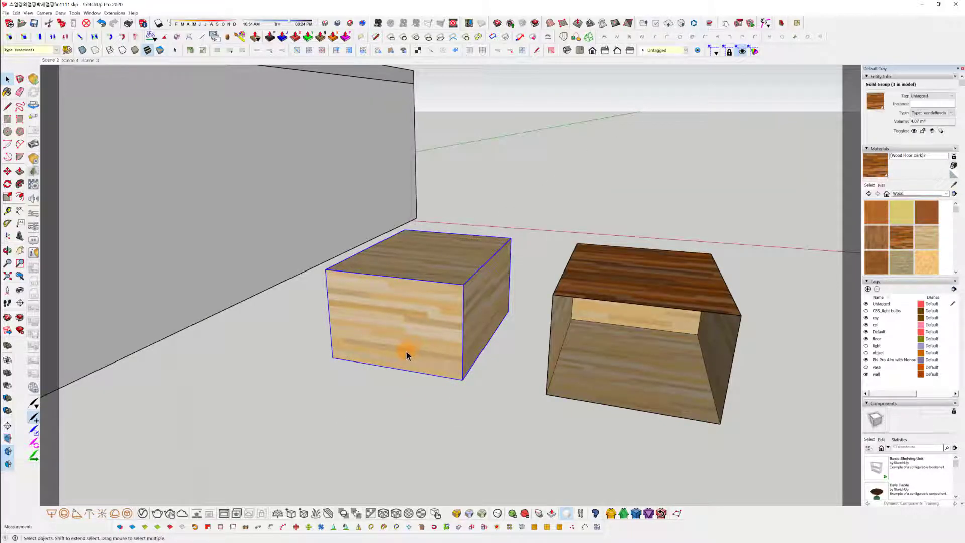
triple_click(401, 304)
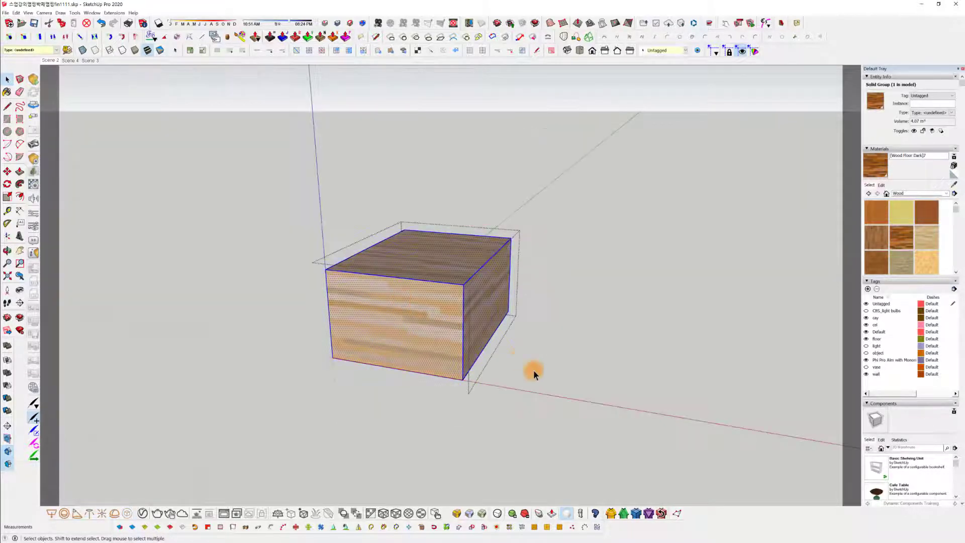
left_click(369, 409)
Strip the wood materials from both the original closed box group and the copied open box group.
left_click(381, 323)
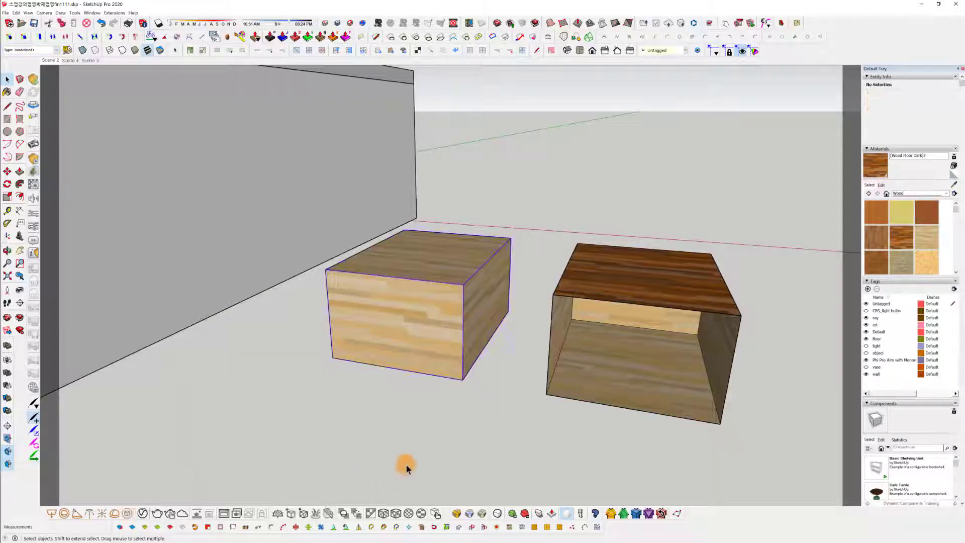
left_click(372, 513)
left_click(659, 257)
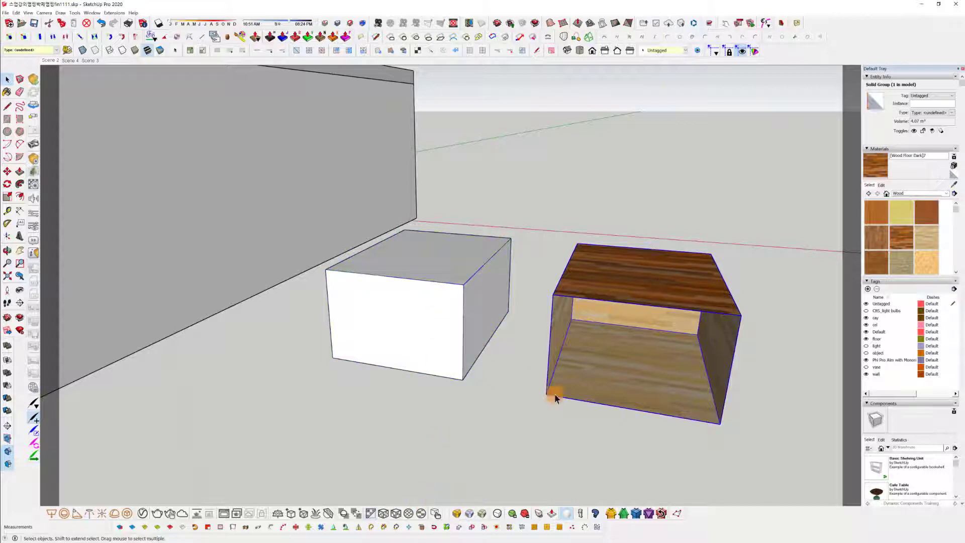
left_click(370, 513)
left_click(648, 264)
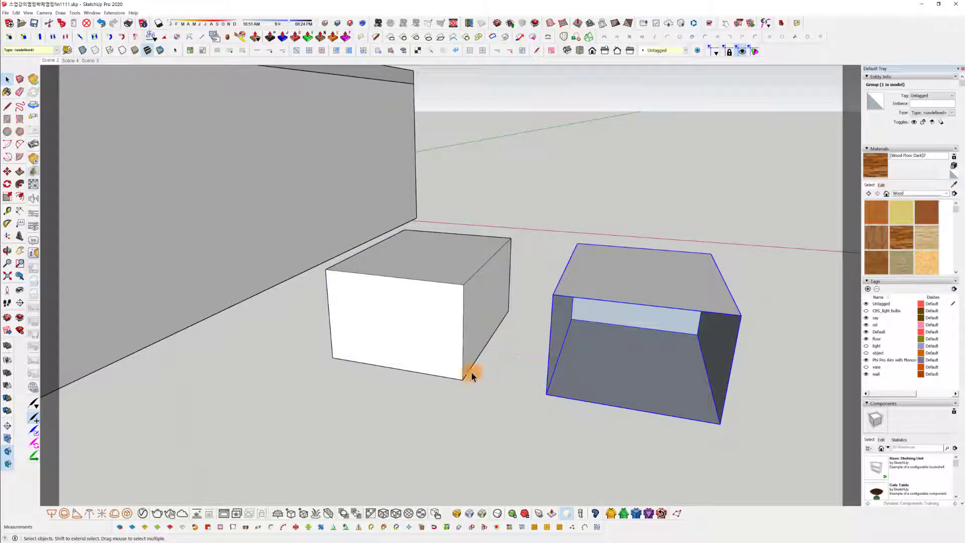
Open the original box group and paint all its selected faces with the Wood Floor Dark material.
double_click(426, 326)
triple_click(442, 260)
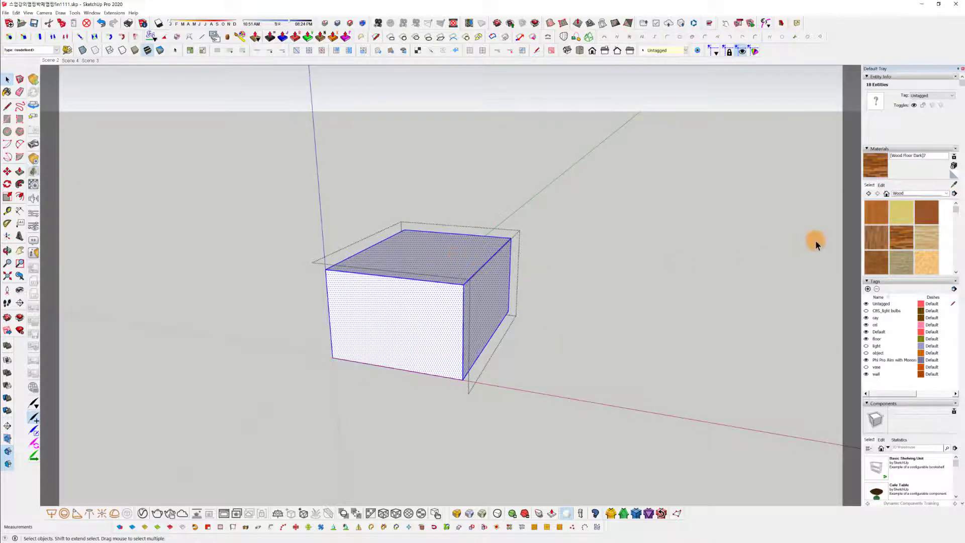
left_click(423, 347)
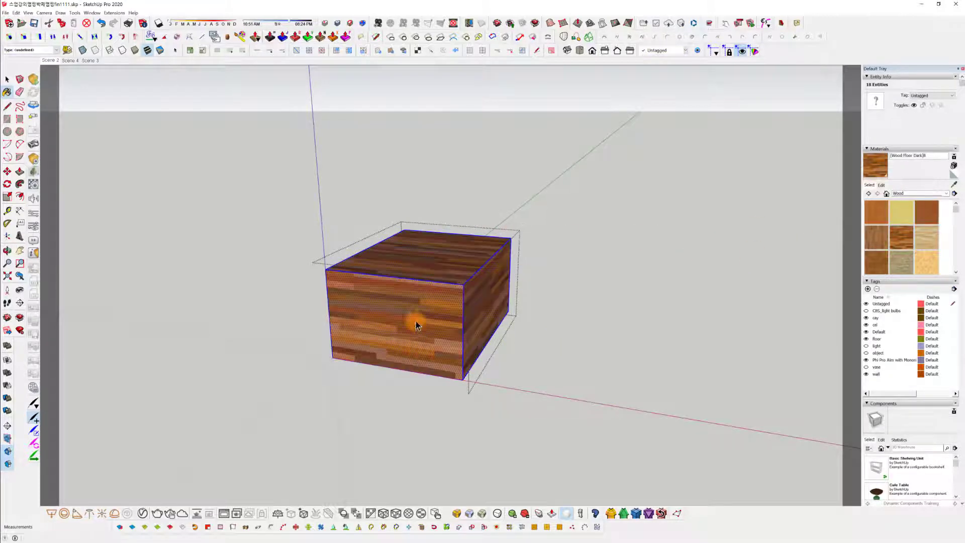
Delete the original box's front face to inspect its unpainted inner faces, undo the deletion and close the group.
left_click(429, 346)
key("Delete")
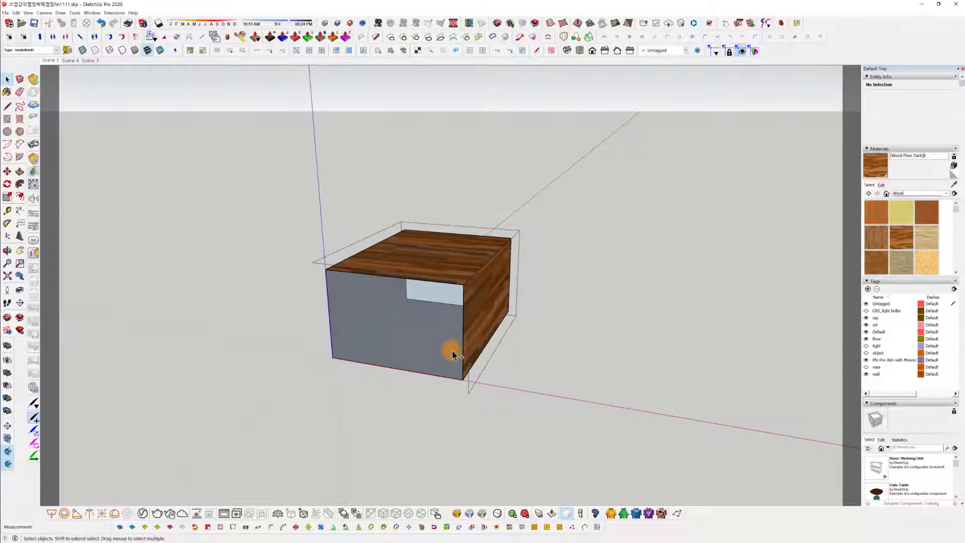
left_click(457, 355)
key("Escape")
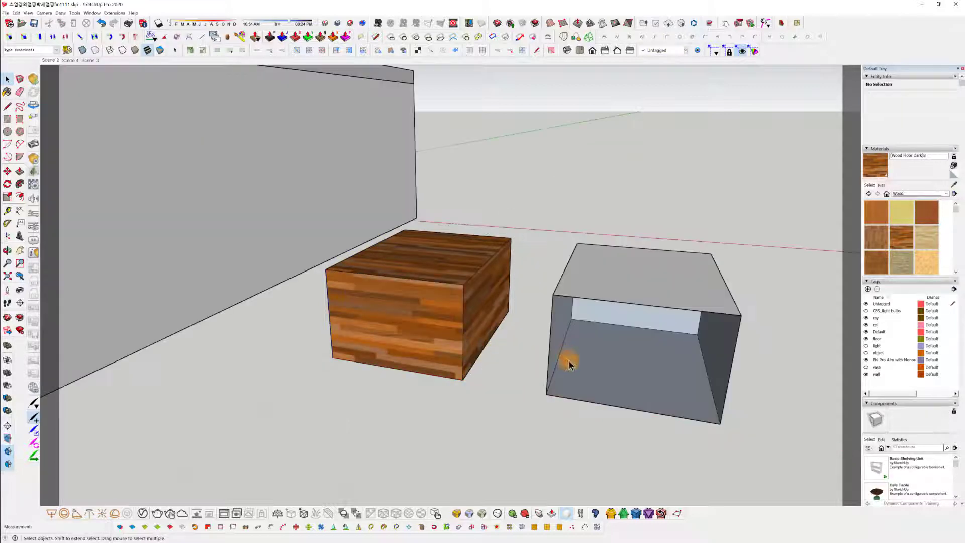
Paint the original closed box group as a whole with the Wood Floor Light material and select the group.
left_click(931, 235)
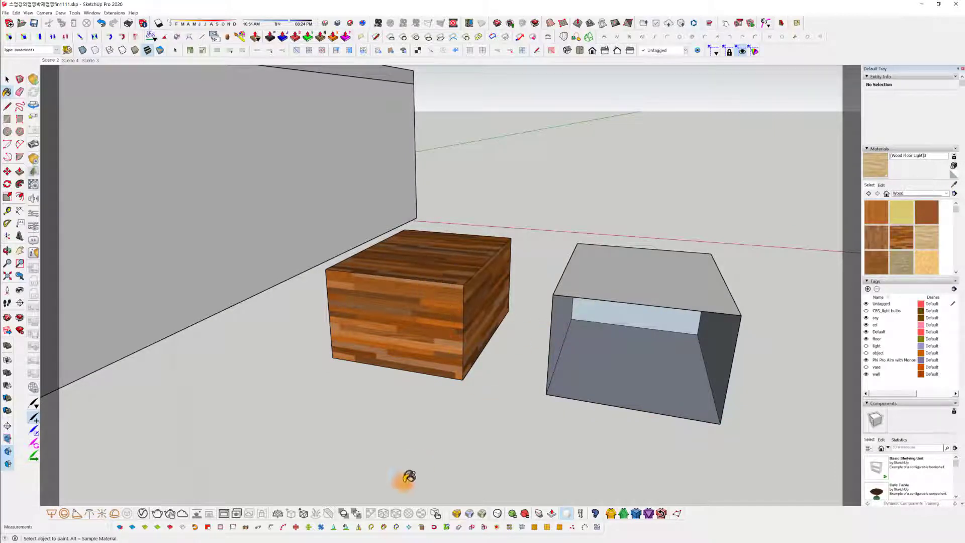
key("space")
left_click(417, 350)
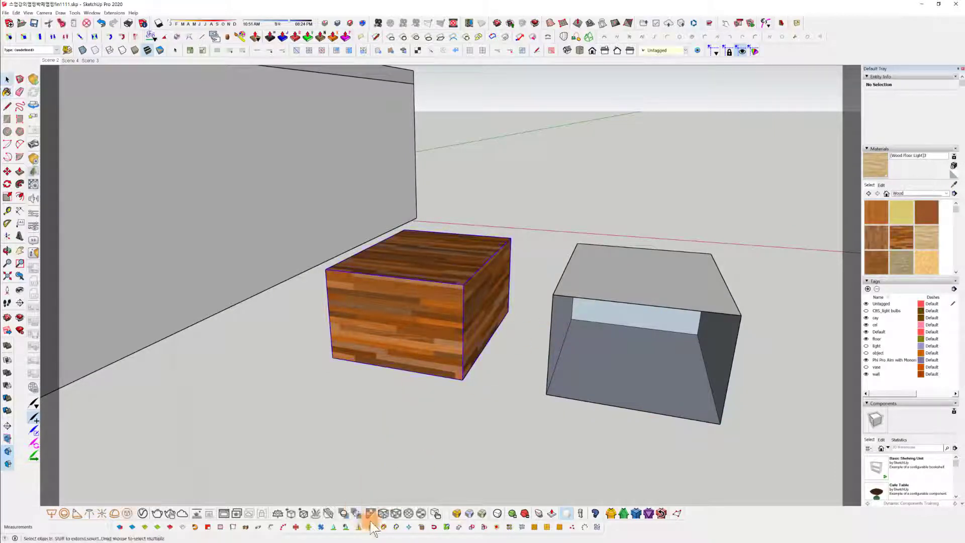
Open the original box group, delete its front face to inspect the inner material, undo the deletion and close the group.
double_click(424, 321)
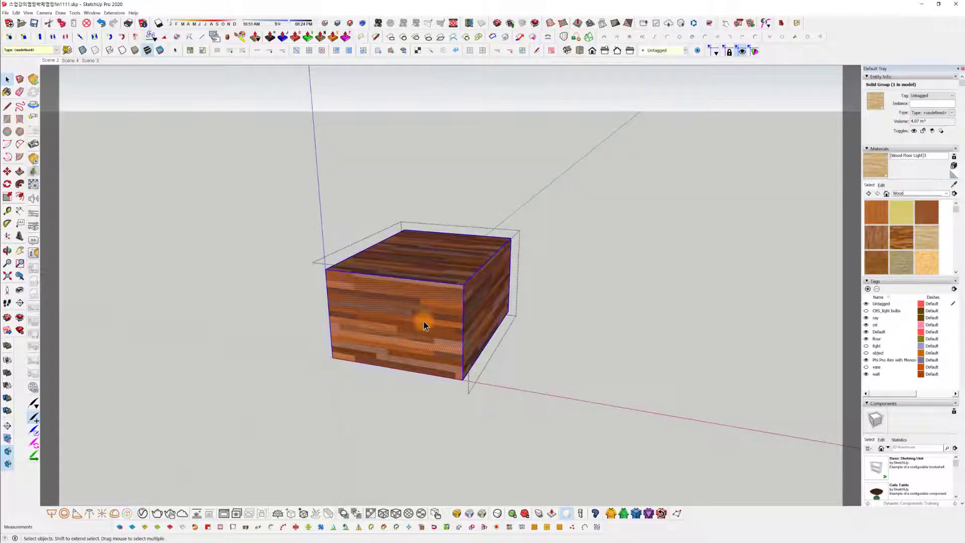
left_click(424, 322)
key("Delete")
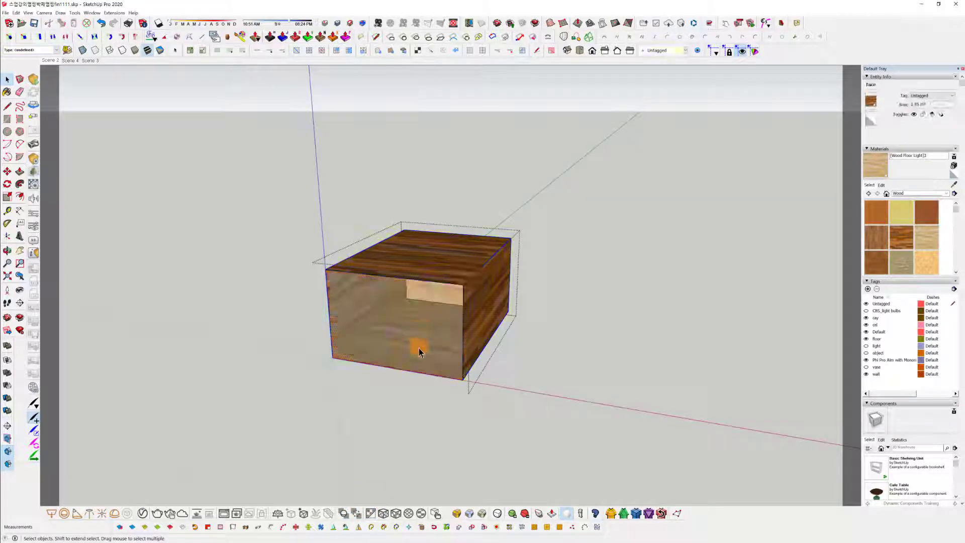
key("ctrl+z")
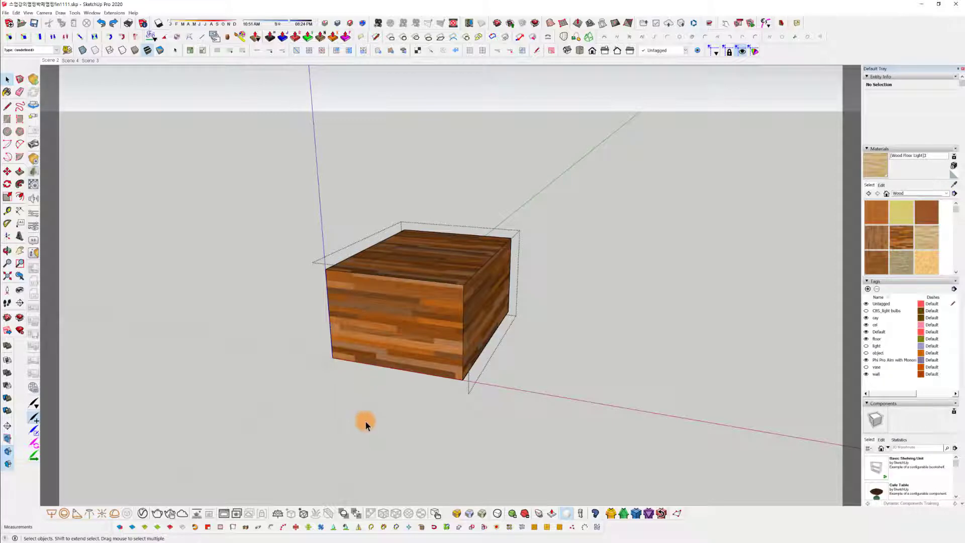
left_click(365, 420)
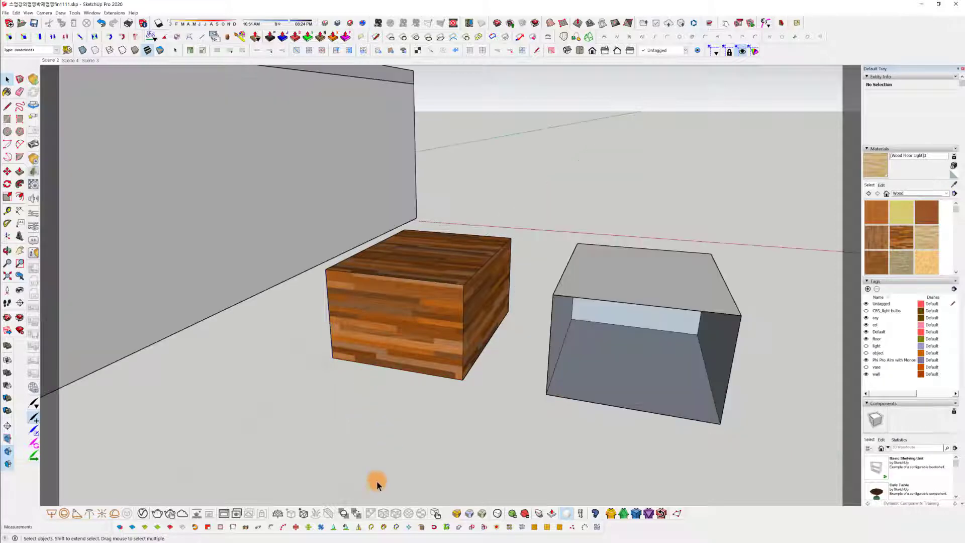
Strip all wood materials from the original closed box group.
left_click(369, 512)
left_click(440, 364)
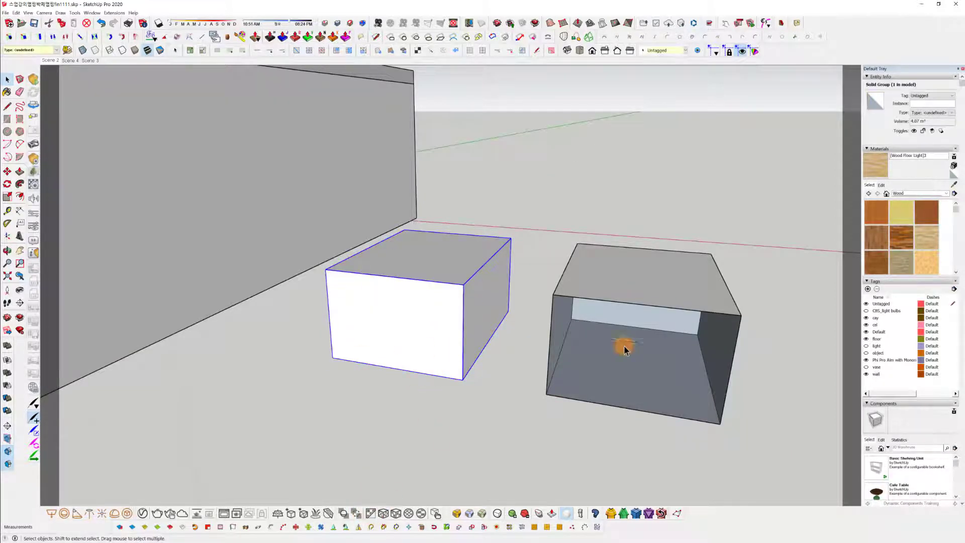
middle_click_drag(538, 334, 667, 422)
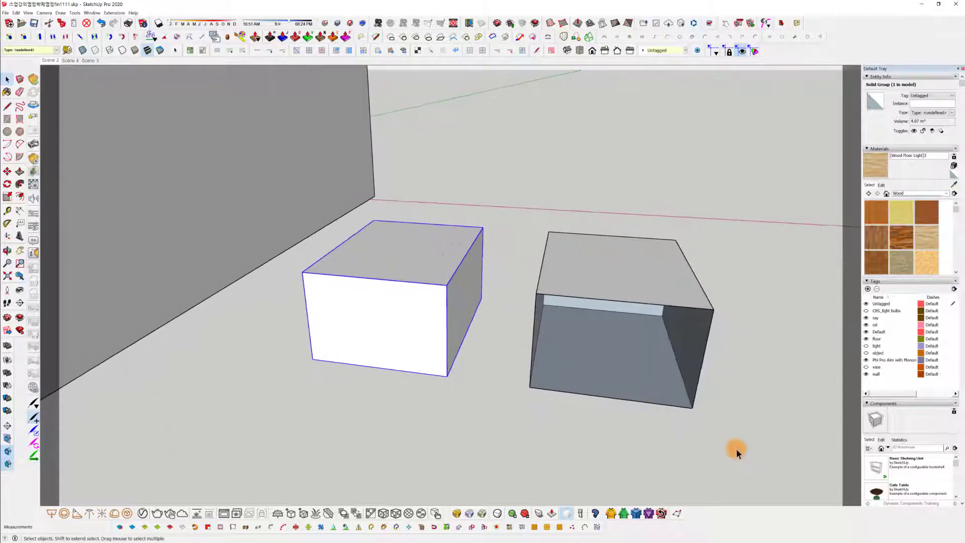
Delete both test boxes and return to the Scene 2 view of the room.
left_click(555, 339, "shift")
key("Delete")
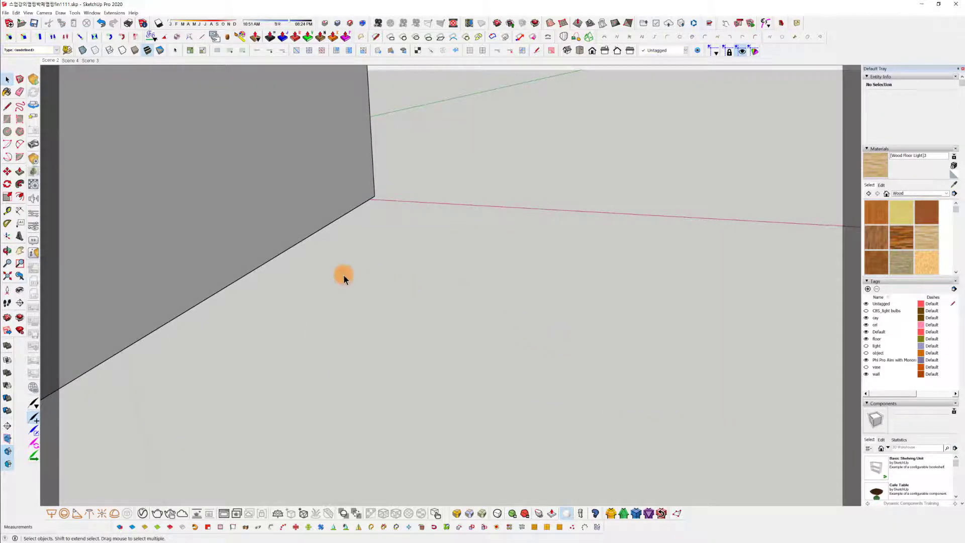
left_click(53, 57)
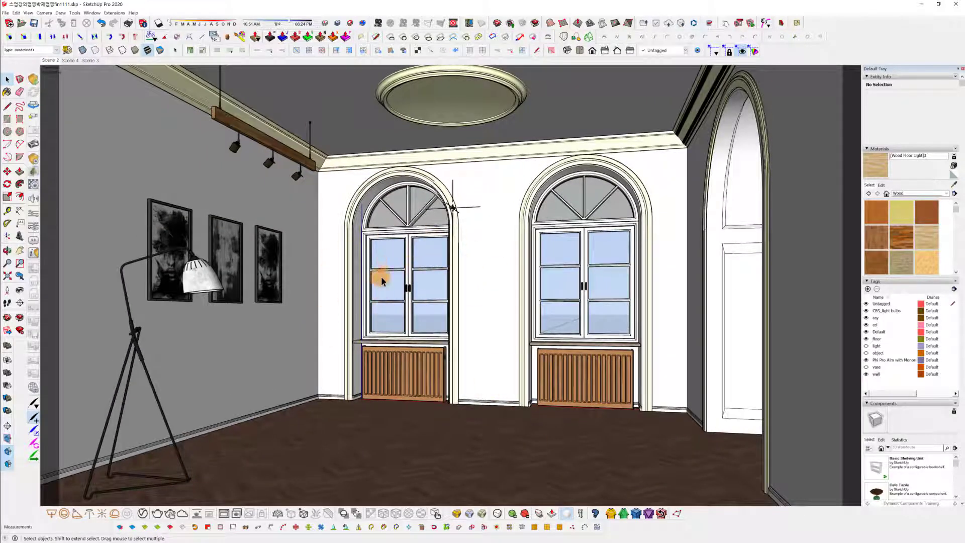
Open the left window's nested groups and select the glass pane group inside the sash.
left_click(388, 257)
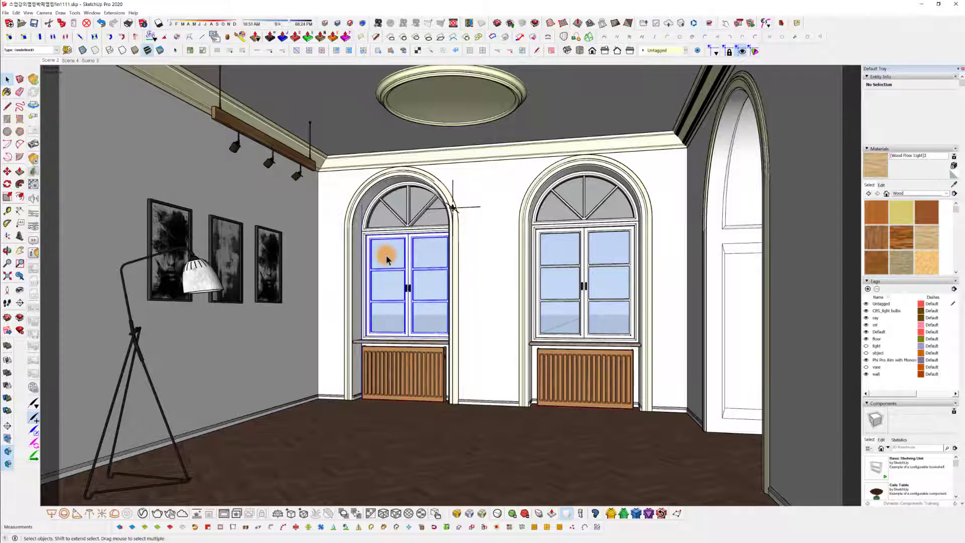
double_click(388, 258)
double_click(387, 259)
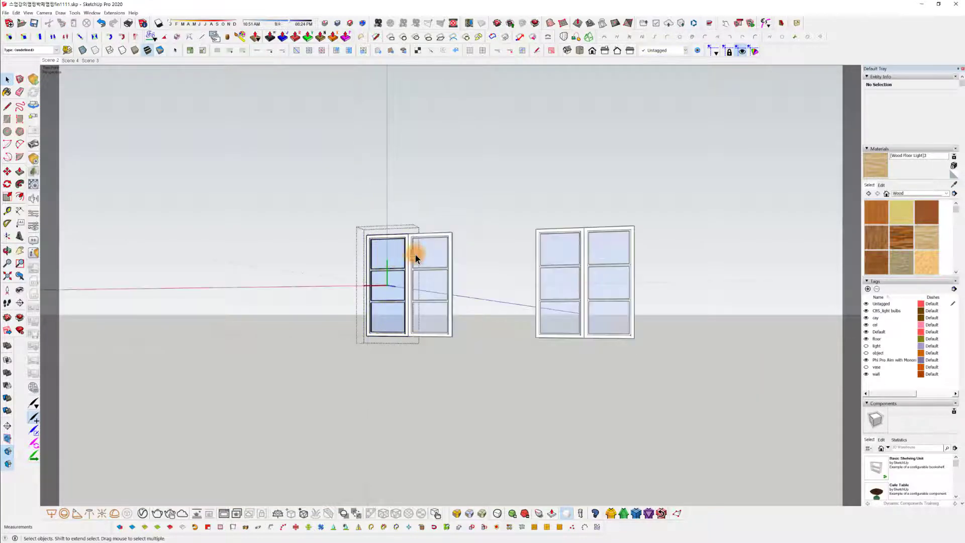
left_click(382, 245)
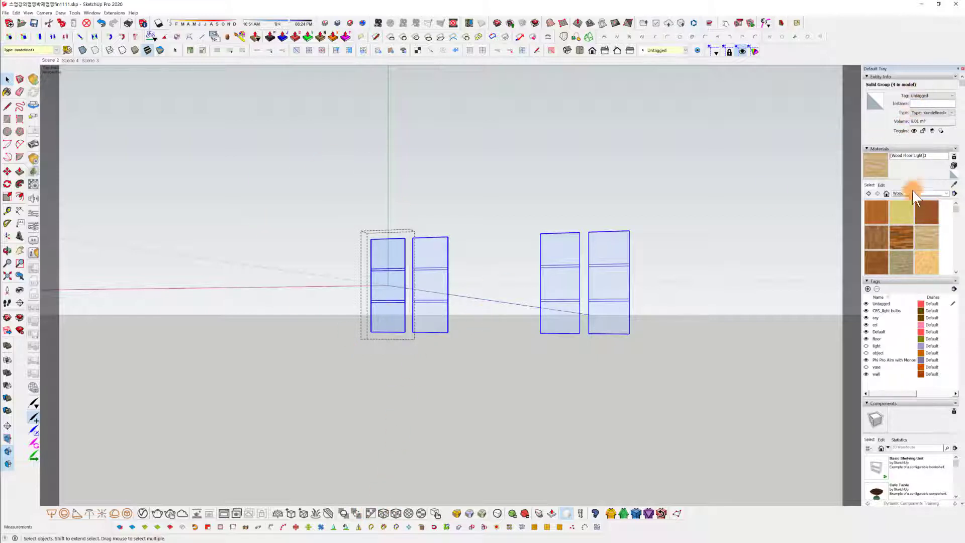
Sample the Translucent Glass Blue material from the window pane, display its edit settings and leave the pane group.
left_click(880, 185)
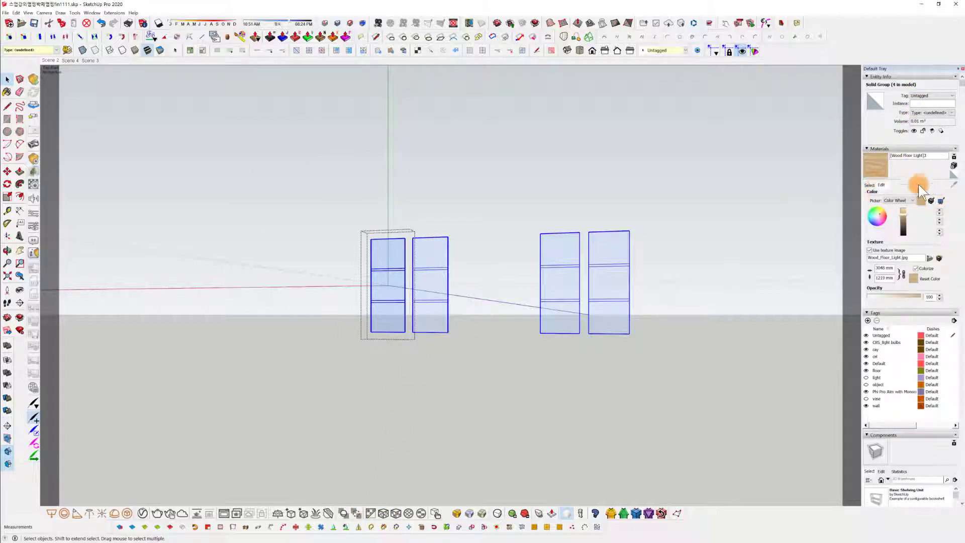
left_click(870, 185)
left_click(952, 185)
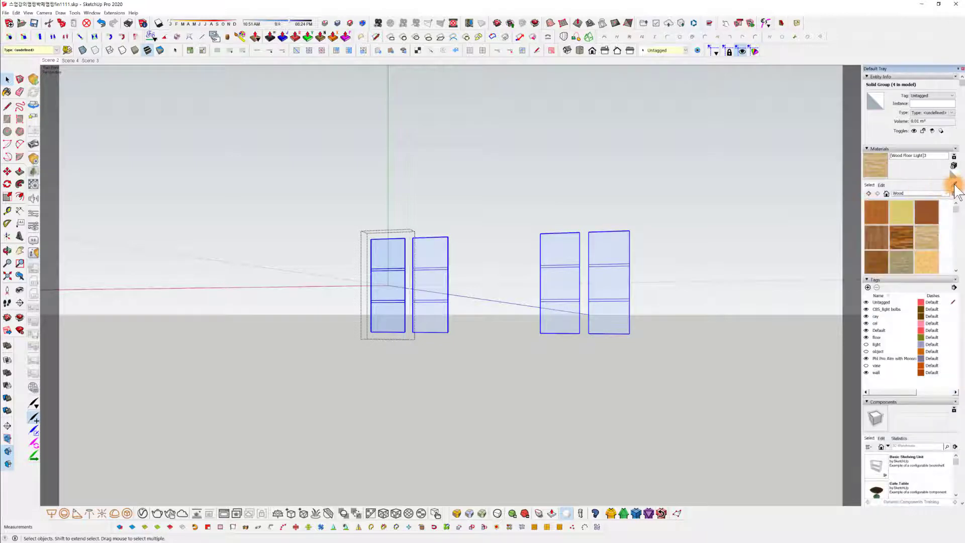
left_click(395, 267)
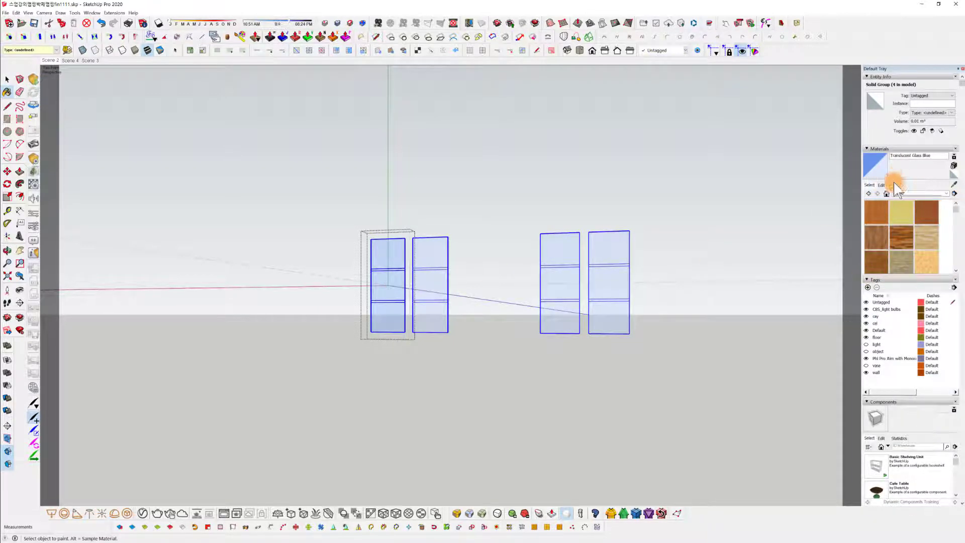
left_click(880, 185)
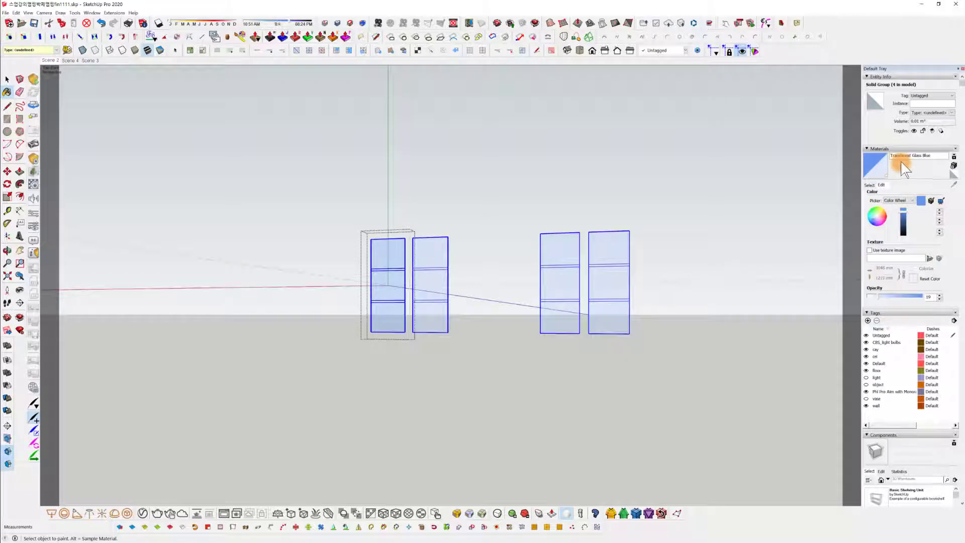
key("space")
left_click(620, 367)
left_click(421, 377)
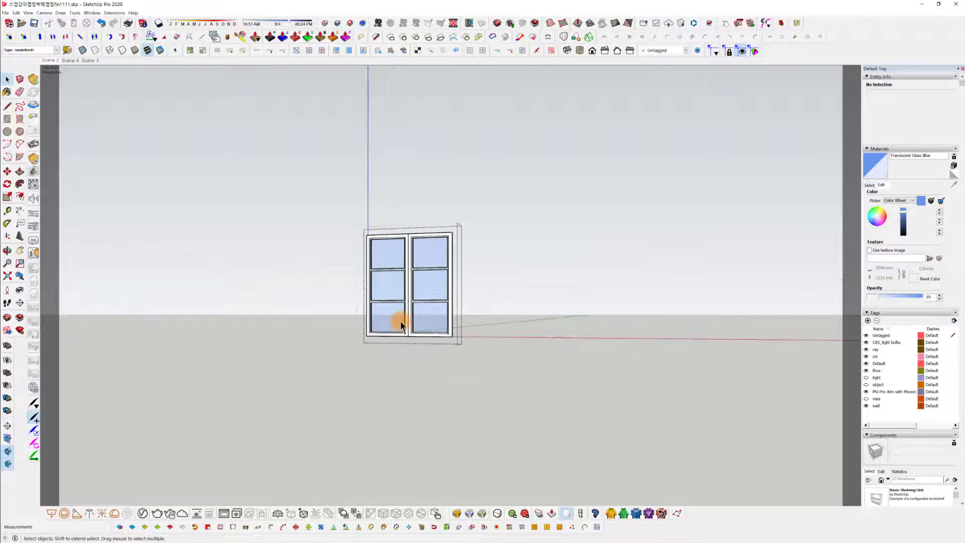
Reopen the left window down to its glass pane group and select all geometry inside it.
double_click(400, 322)
double_click(394, 317)
left_click(394, 317)
double_click(394, 318)
left_click(394, 318)
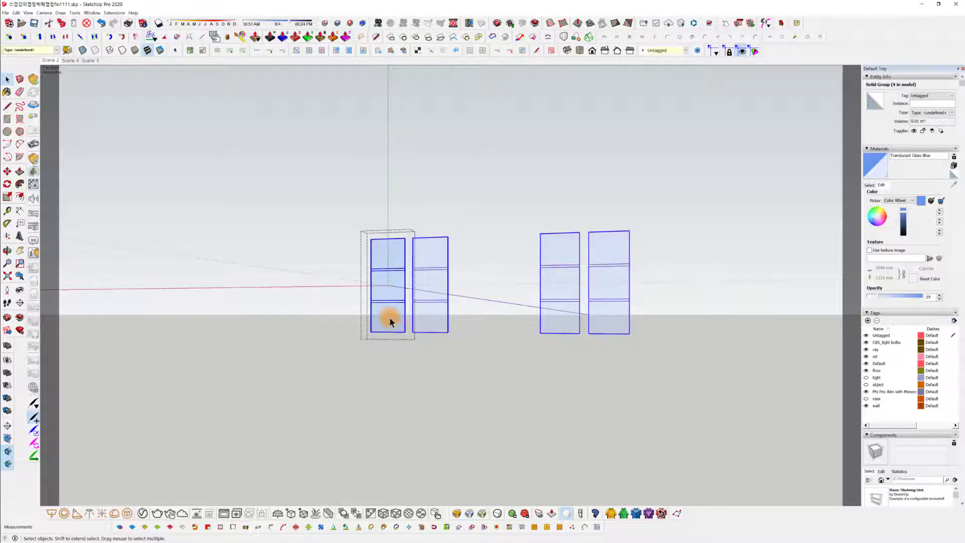
double_click(392, 317)
triple_click(392, 317)
left_click_drag(408, 359, 355, 195)
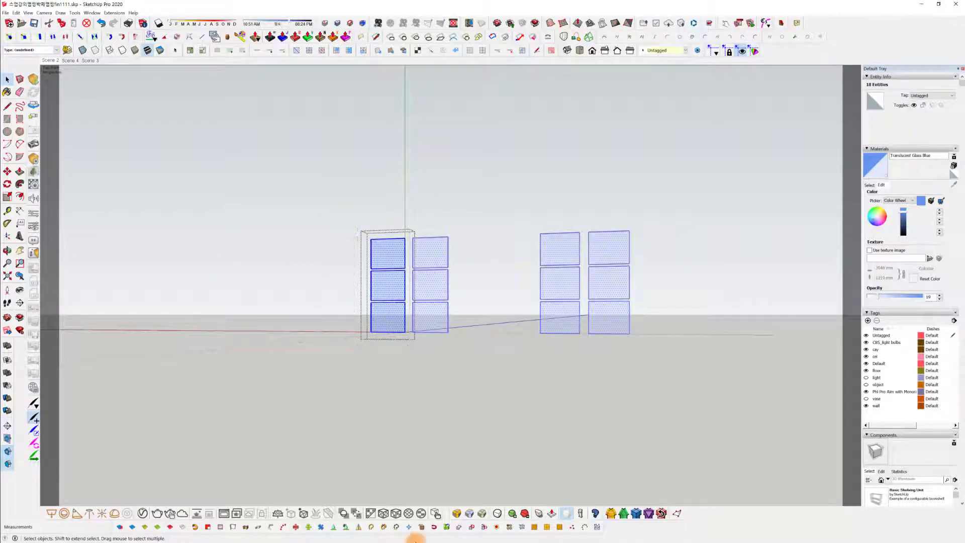
left_click(366, 516)
Close the left window's nested groups to return to the full room.
left_click(448, 380)
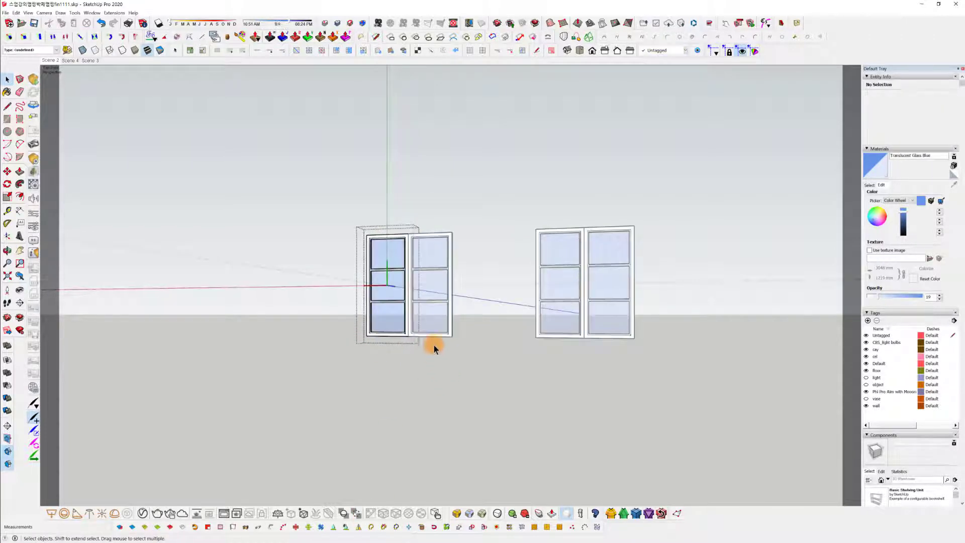
middle_click_drag(433, 345, 457, 354)
left_click(375, 256)
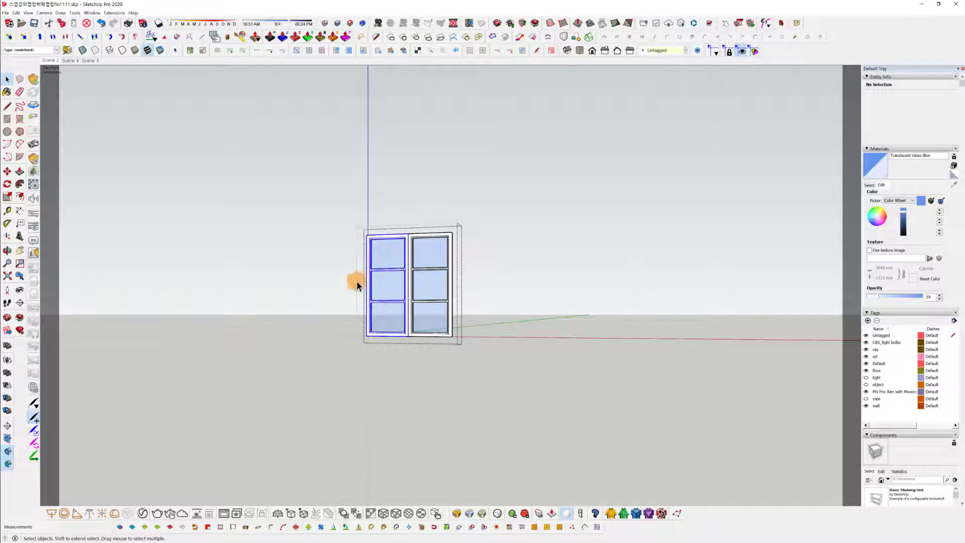
left_click(445, 411)
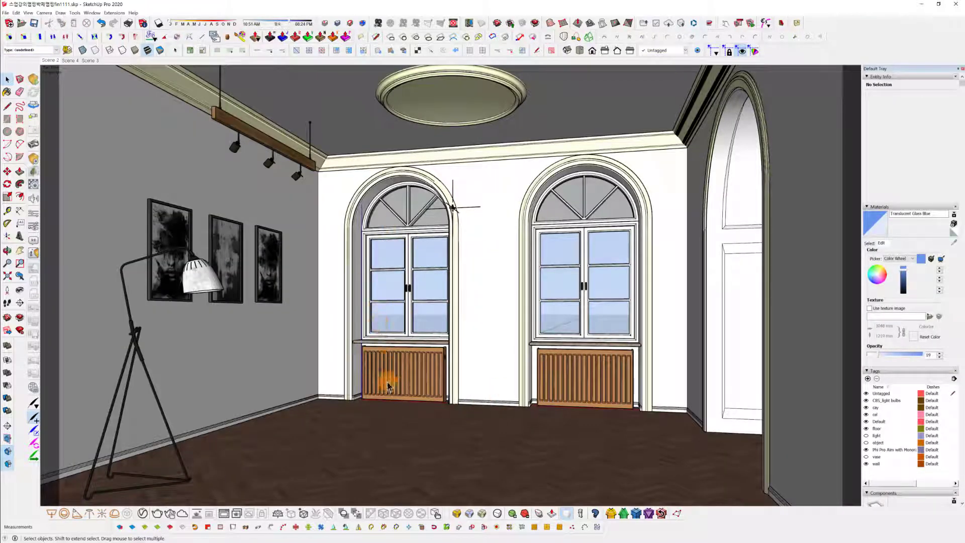
Select the round ceiling molding group and remove its material.
left_click(476, 98)
middle_click_drag(439, 142, 442, 167)
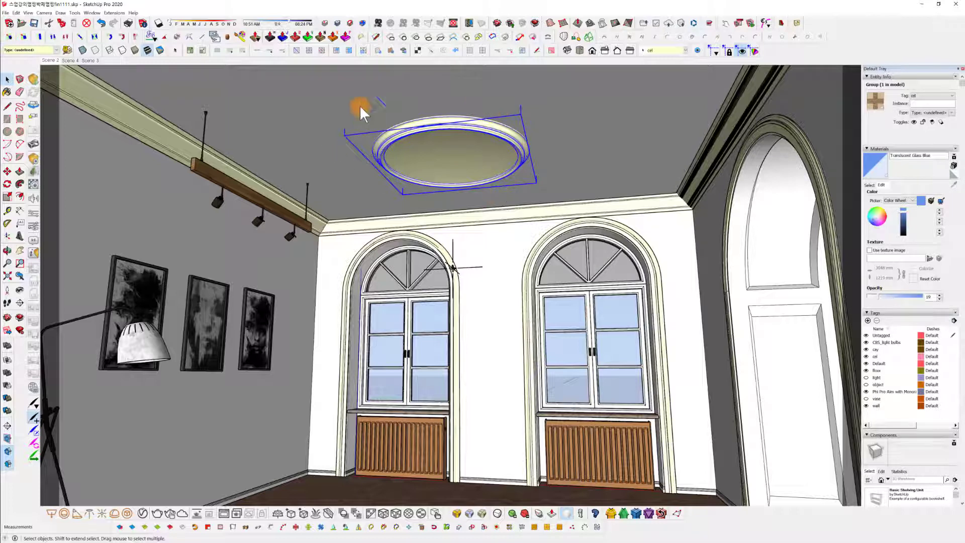
scroll(461, 143, "up", 4)
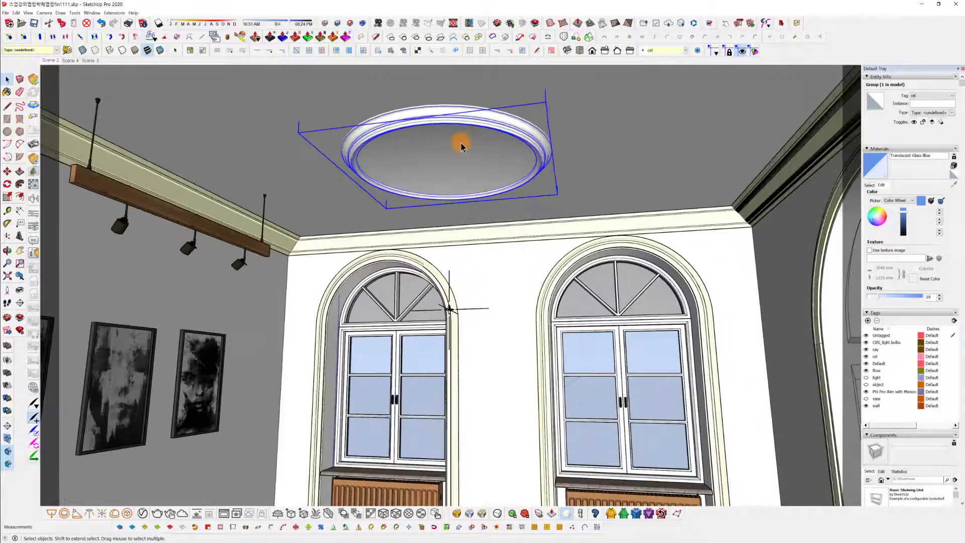
scroll(483, 148, "down", 3)
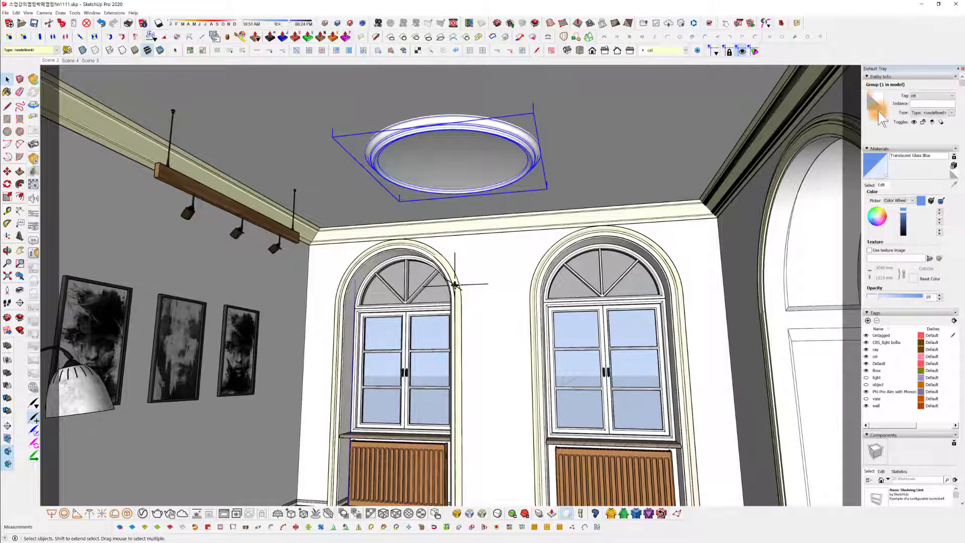
Remove the material from the molding group around the windows and along the ceiling edges.
left_click(463, 285)
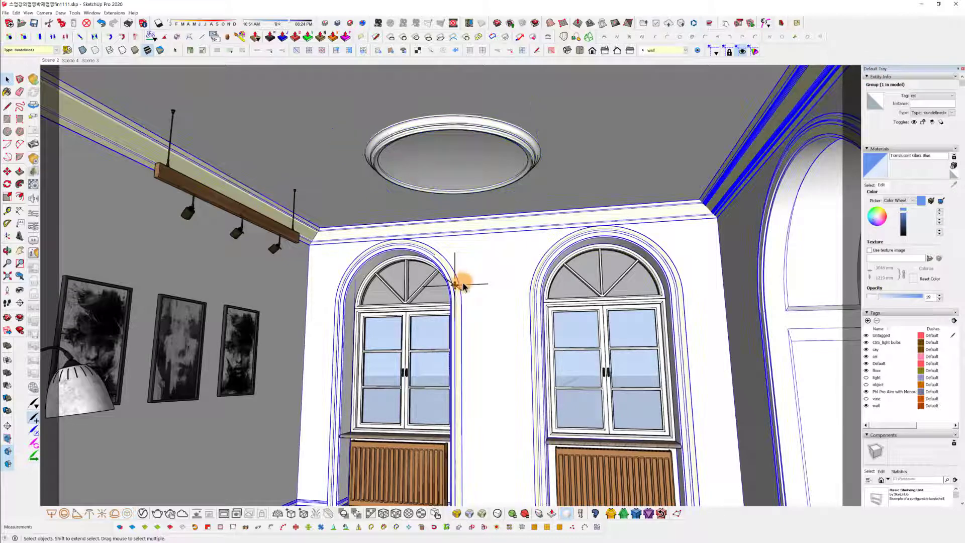
middle_click_drag(454, 295, 462, 280)
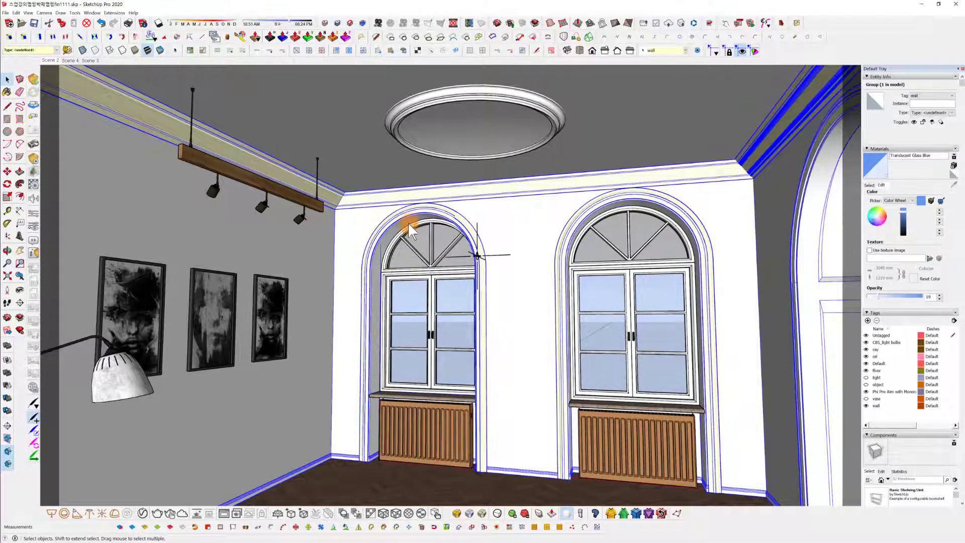
middle_click_drag(390, 473, 435, 418)
left_click(417, 433)
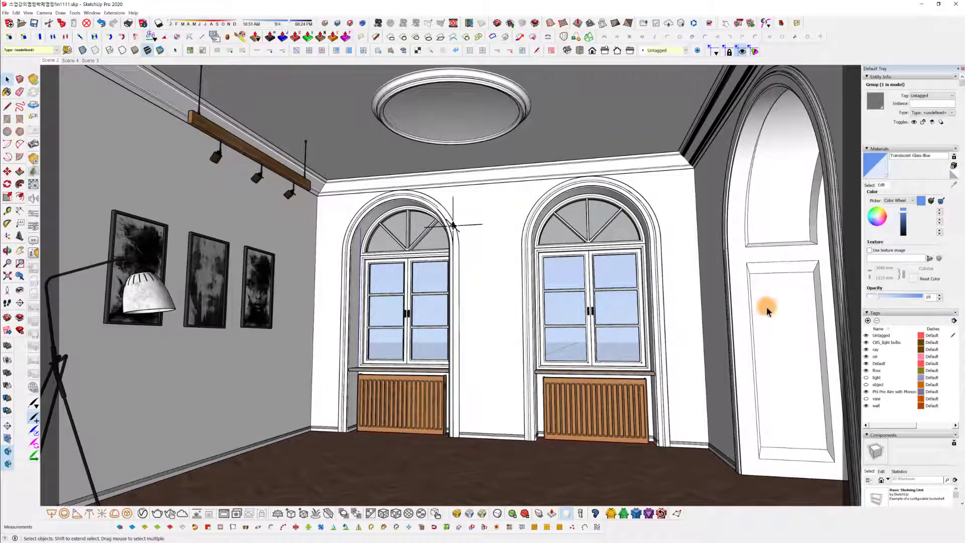
Select the floor lamp and hide its CBS_light bulbs tag.
left_click(146, 311)
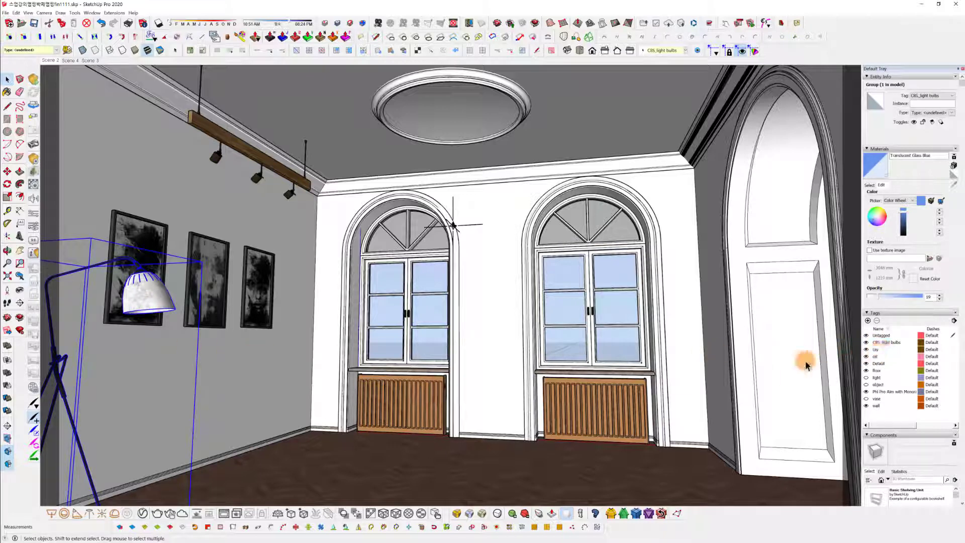
scroll(623, 386, "down", 3)
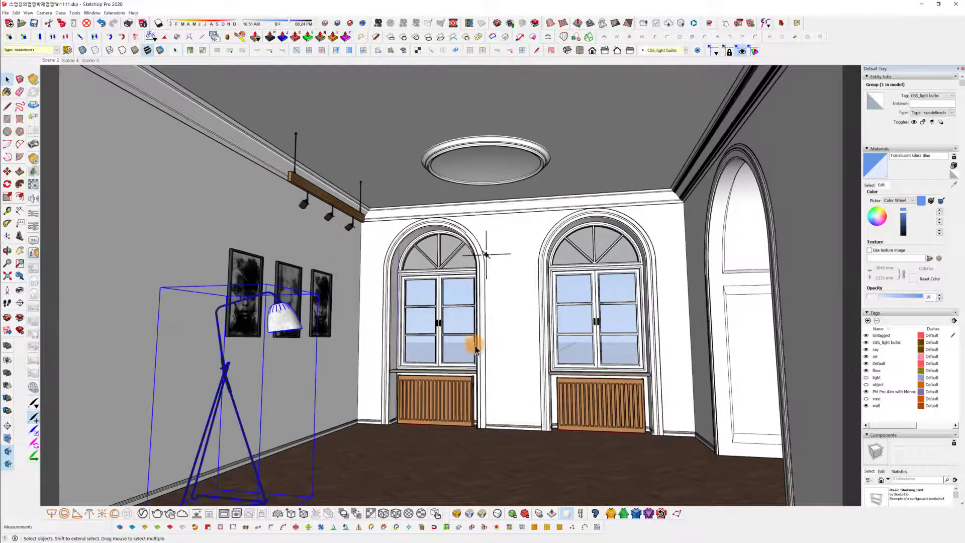
middle_click_drag(475, 346, 461, 330, "shift")
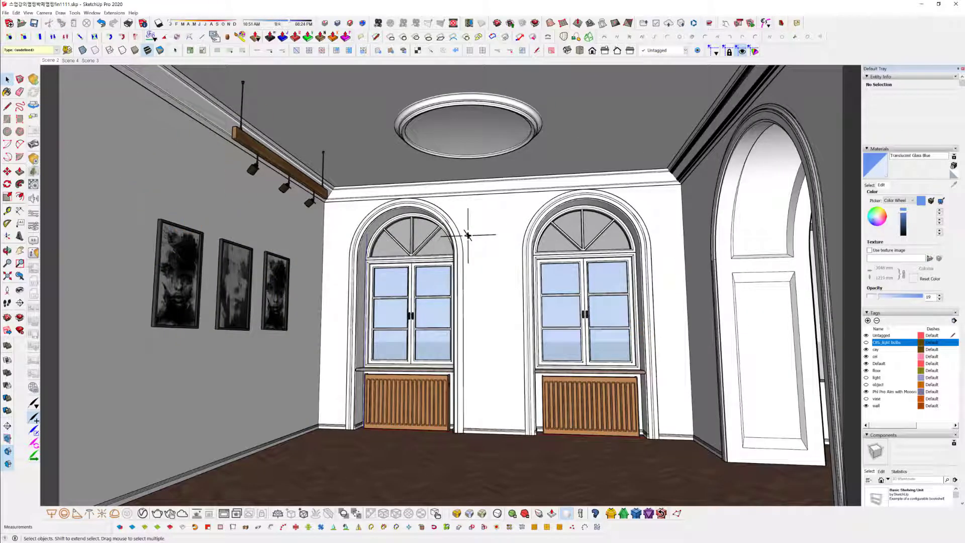
Open the V-Ray Asset Editor and sample the left window's Translucent Glass Blue material, keeping the editor clear of the window.
left_click_drag(0, 111, 201, 85)
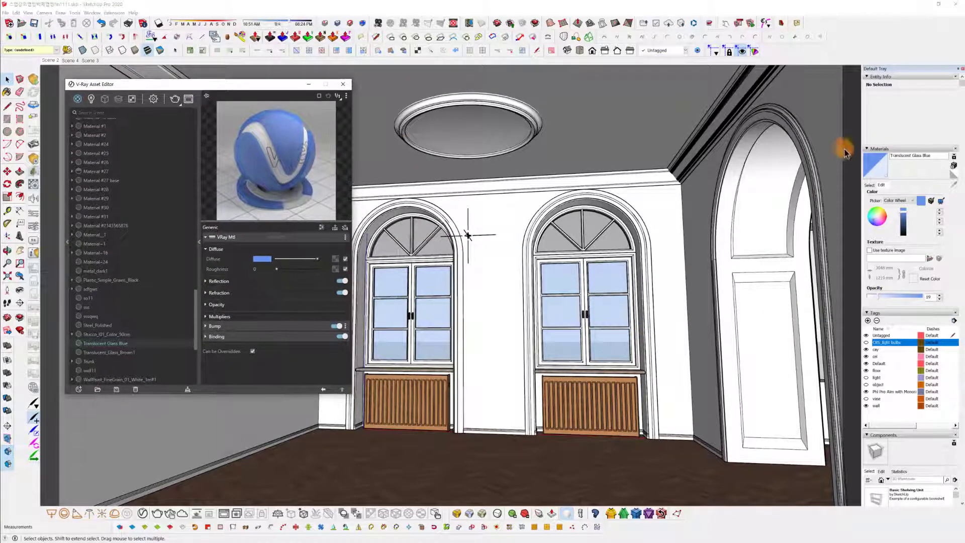
left_click(869, 185)
left_click(953, 184)
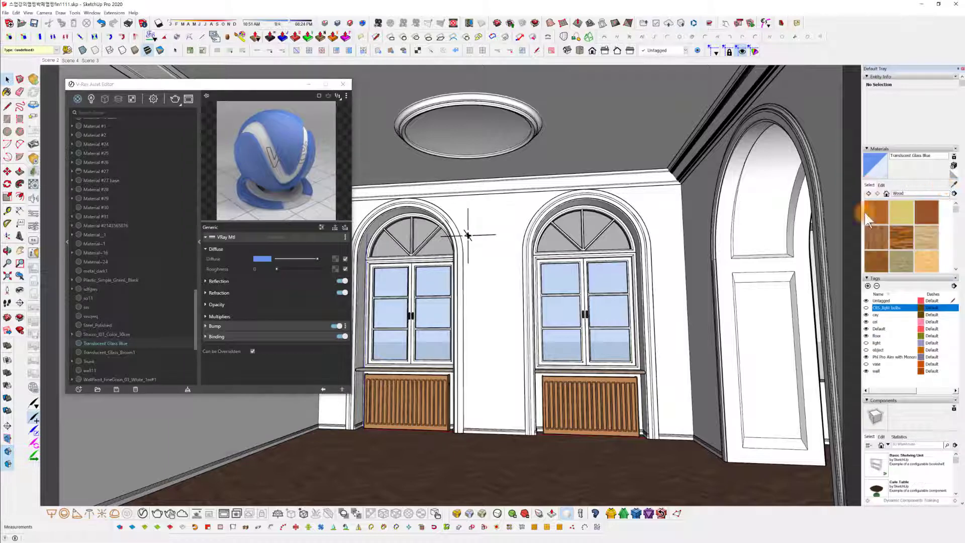
left_click(434, 283)
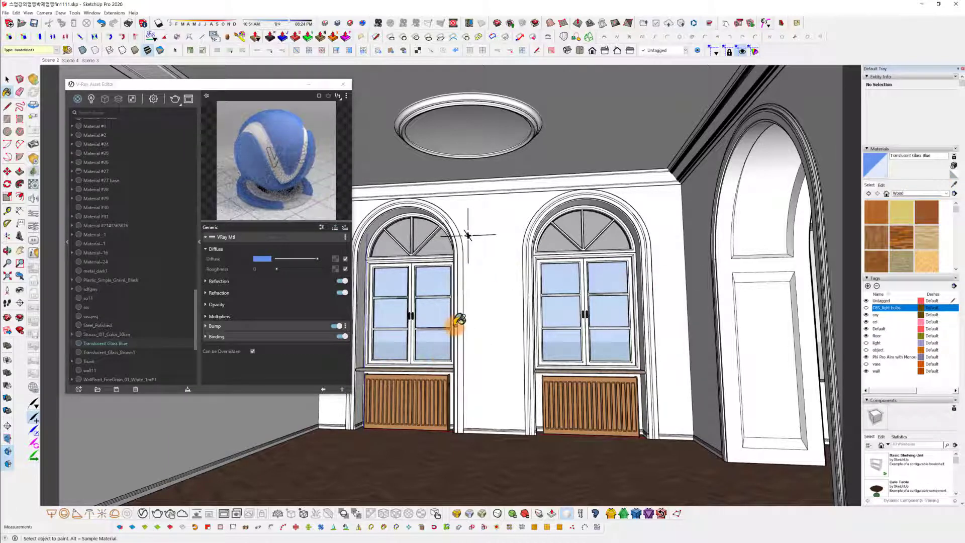
key("alt")
mouse_move(229, 85)
left_mouse_down()
mouse_move(341, 72)
mouse_move(186, 86)
left_mouse_up()
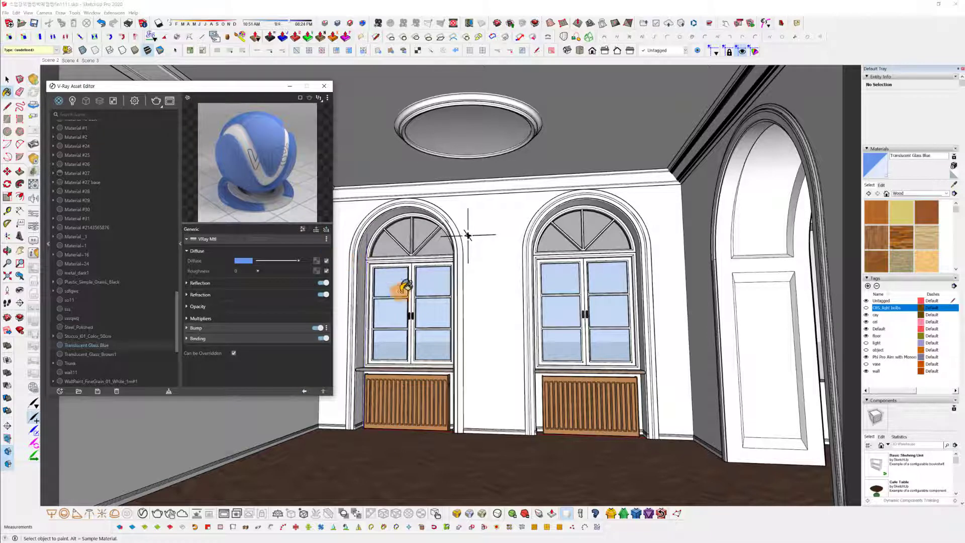
Open the left window's nested groups to inspect the component holding the glass, and close them again.
key("space")
left_click(433, 285)
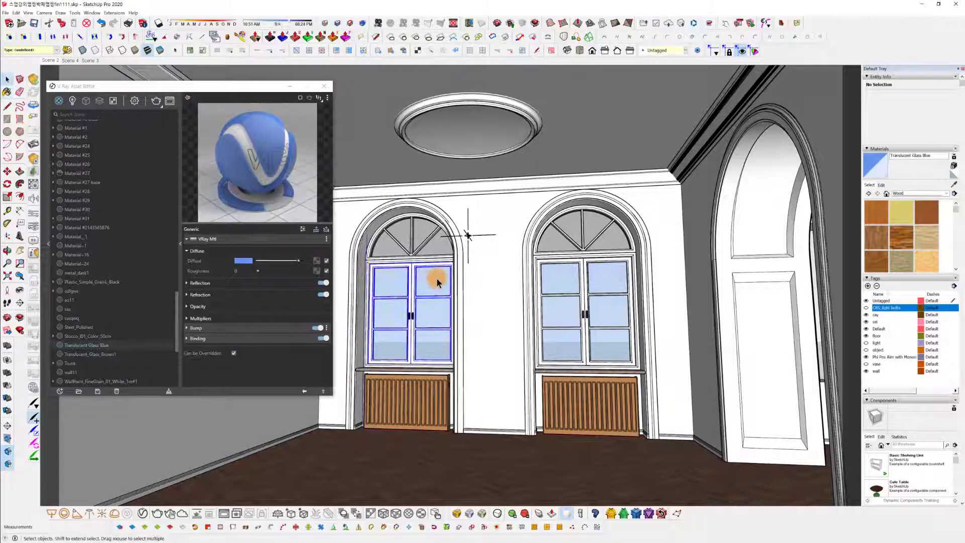
double_click(430, 277)
left_click(431, 278)
double_click(431, 278)
left_click(431, 278)
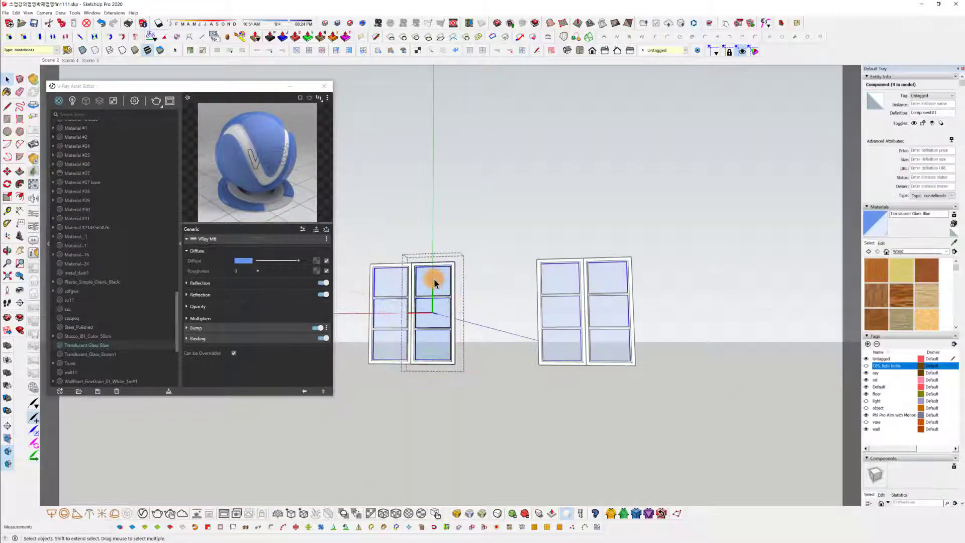
left_click(483, 186)
left_click(539, 246)
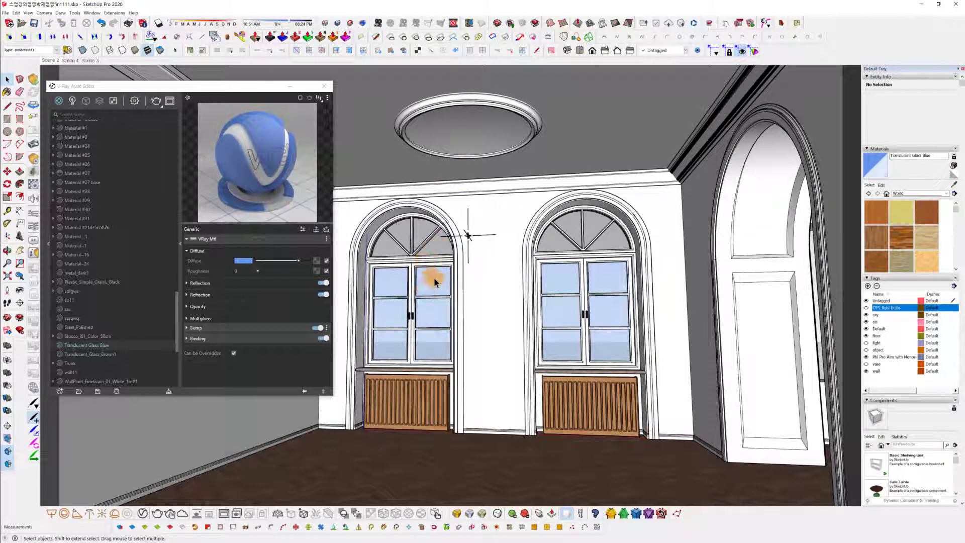
Toggle hiding the rest of the model during component editing in Model Info's Components settings and close the dialog.
left_click(92, 12)
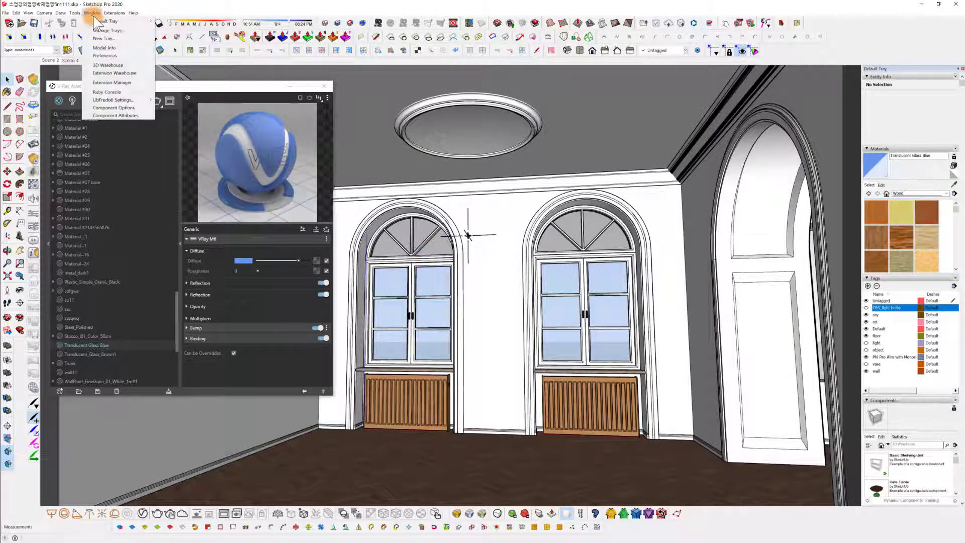
left_click(108, 48)
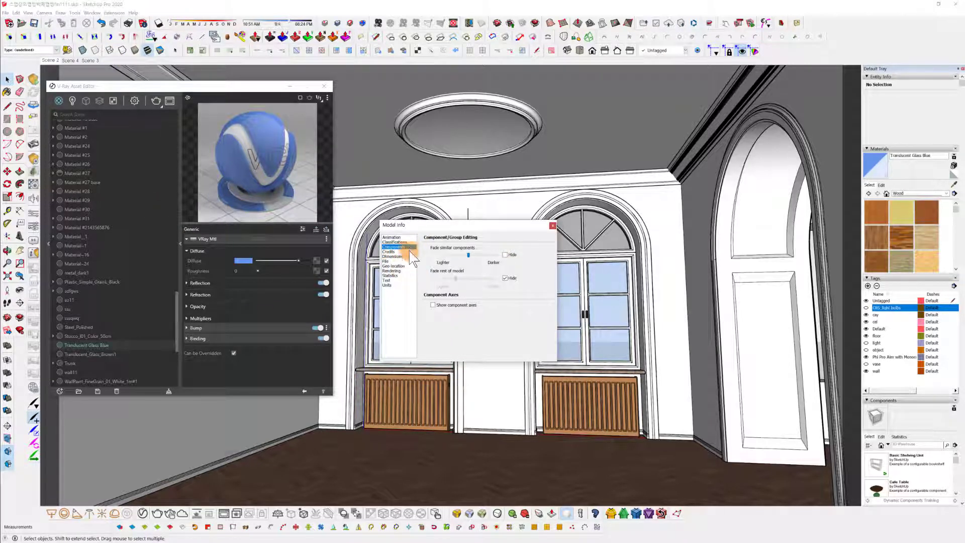
left_click(513, 278)
left_click(506, 280)
left_click(505, 279)
left_click(552, 226)
Open the nested groups of the left window's right-hand sash until only the glass panes are shown.
middle_click_drag(421, 274, 478, 273)
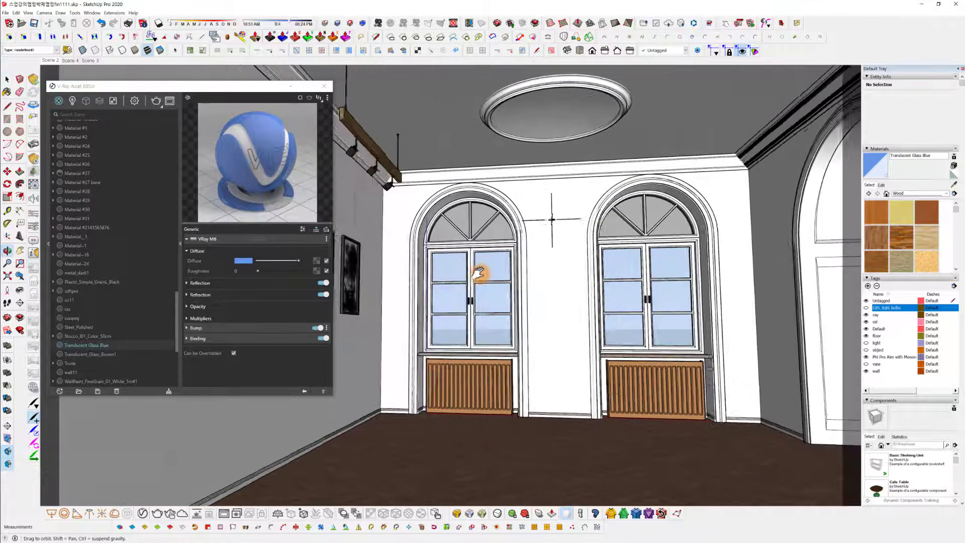
scroll(477, 273, "up", 5)
middle_click_drag(507, 364, 505, 386)
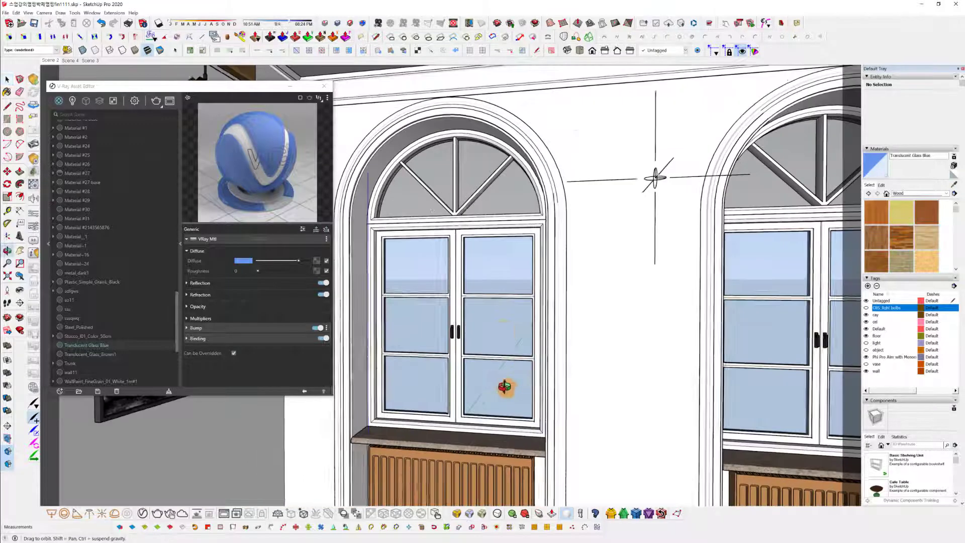
double_click(502, 282)
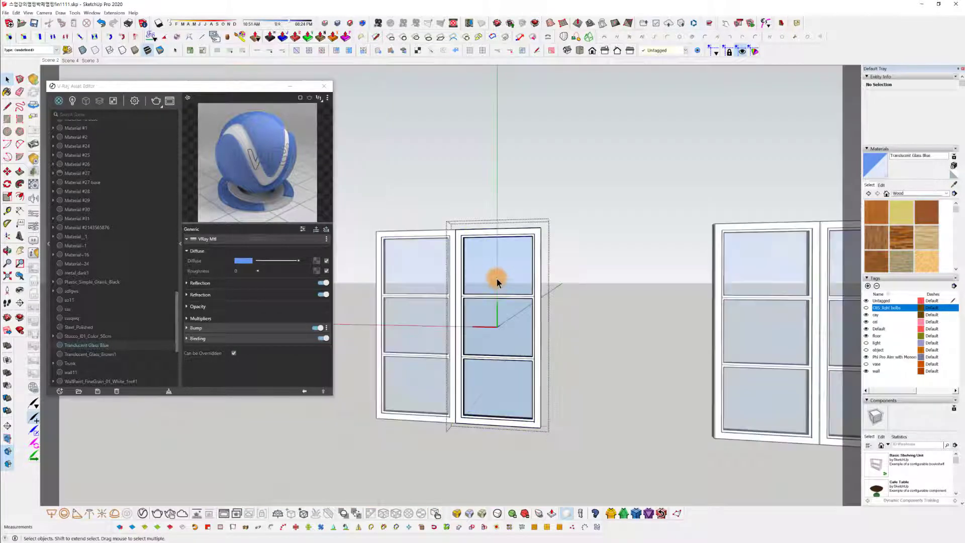
left_click(495, 276)
key("Delete")
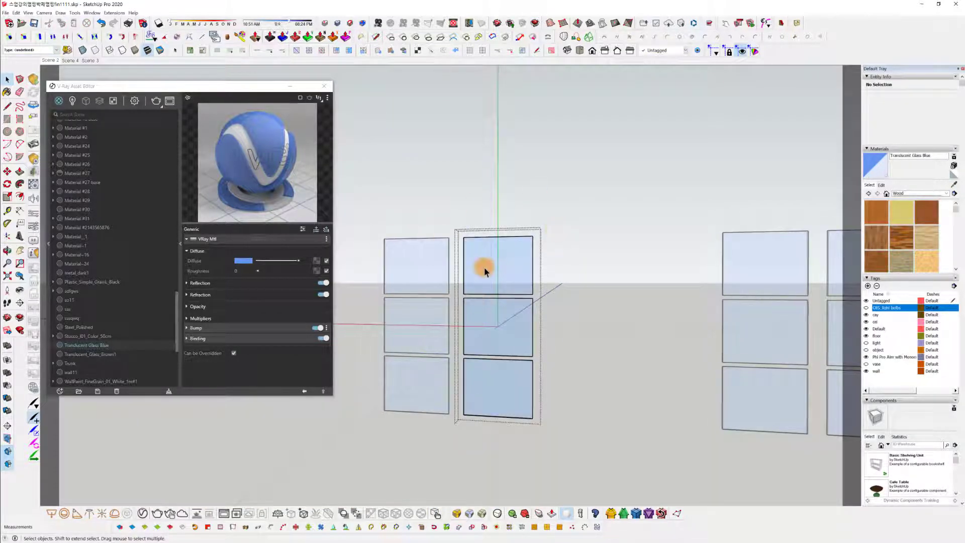
Open the glass group to check its upper pane's face, and close it with the whole glass group selected.
left_click(483, 267)
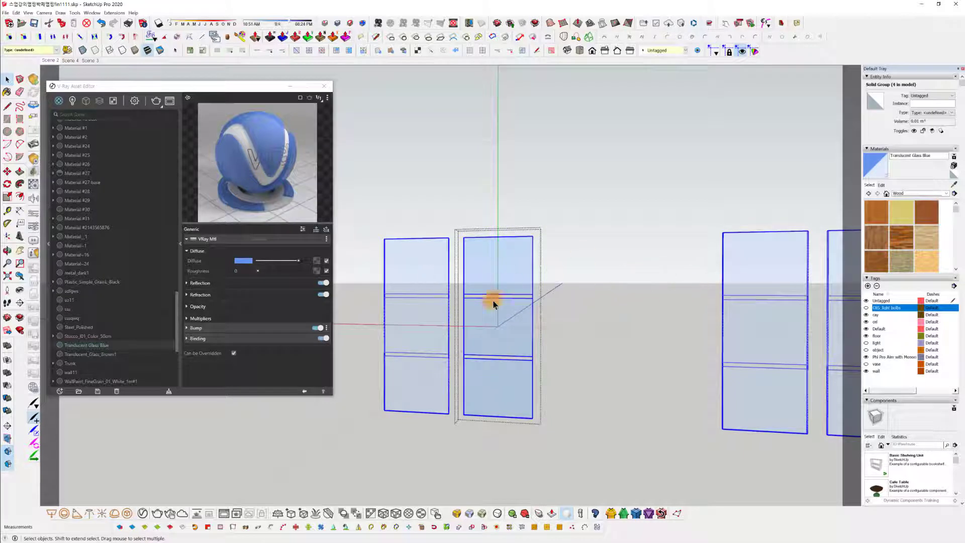
double_click(490, 259)
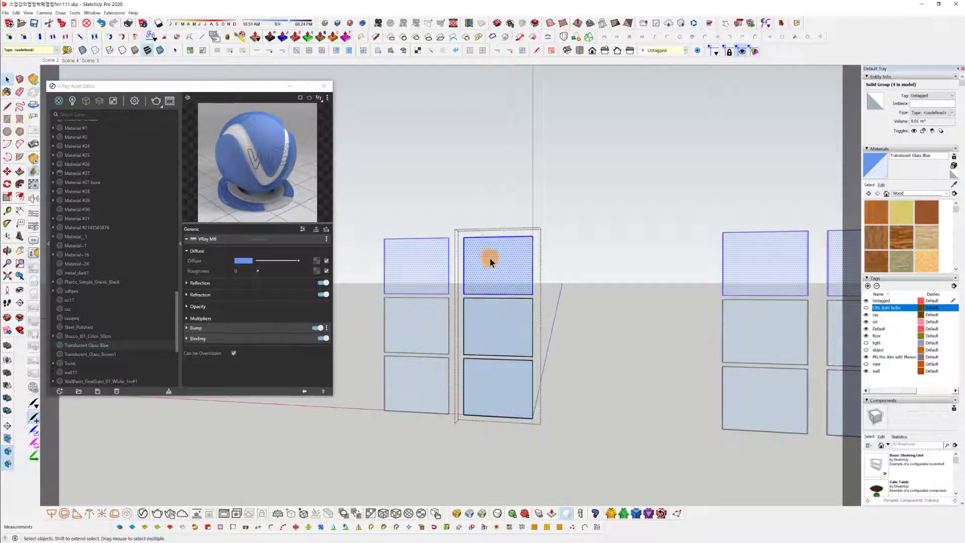
left_click(523, 341)
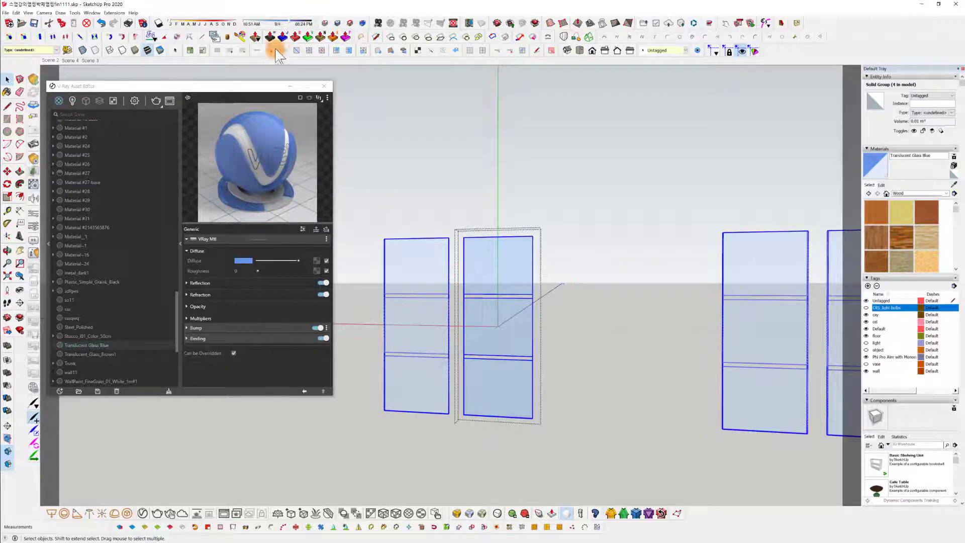
Enlarge the V-Ray Asset Editor, expand its material library and move the editor fully into view.
left_click(227, 87)
left_click_drag(227, 87, 252, 94)
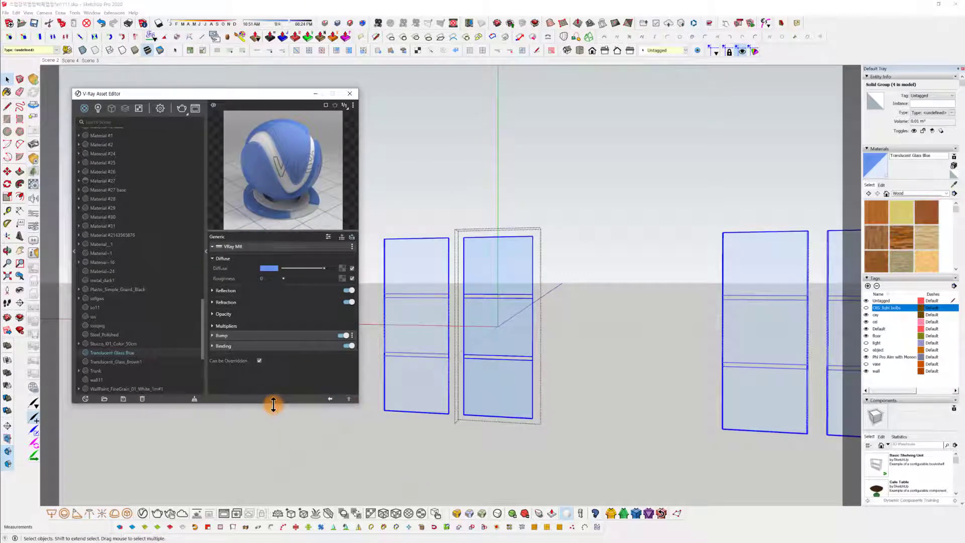
left_click_drag(272, 405, 272, 467)
left_click_drag(262, 95, 280, 71)
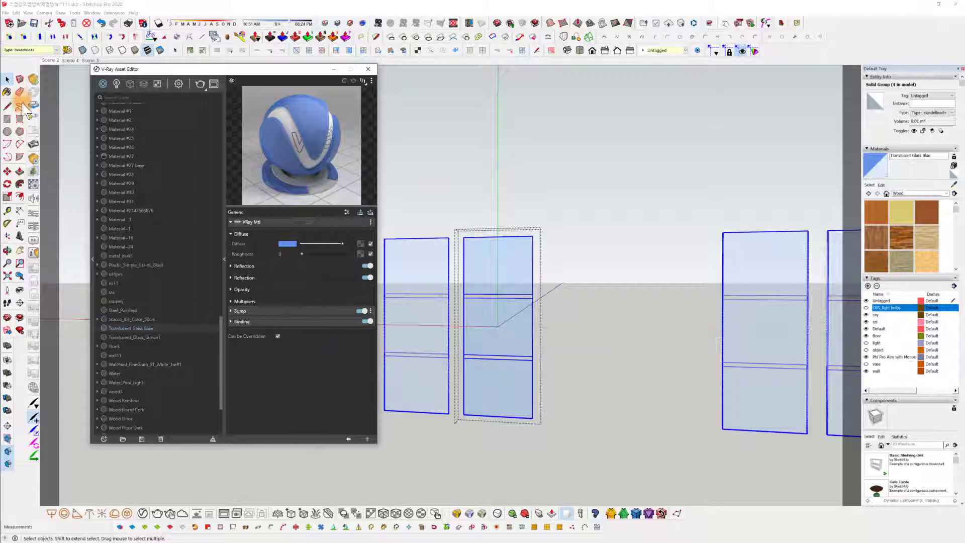
left_click_drag(91, 258, 91, 258)
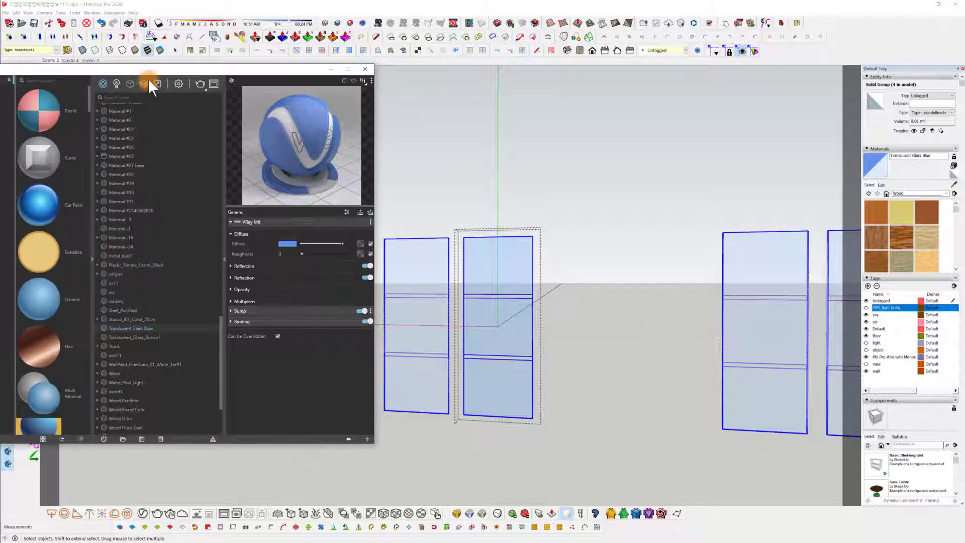
left_click_drag(162, 69, 238, 45)
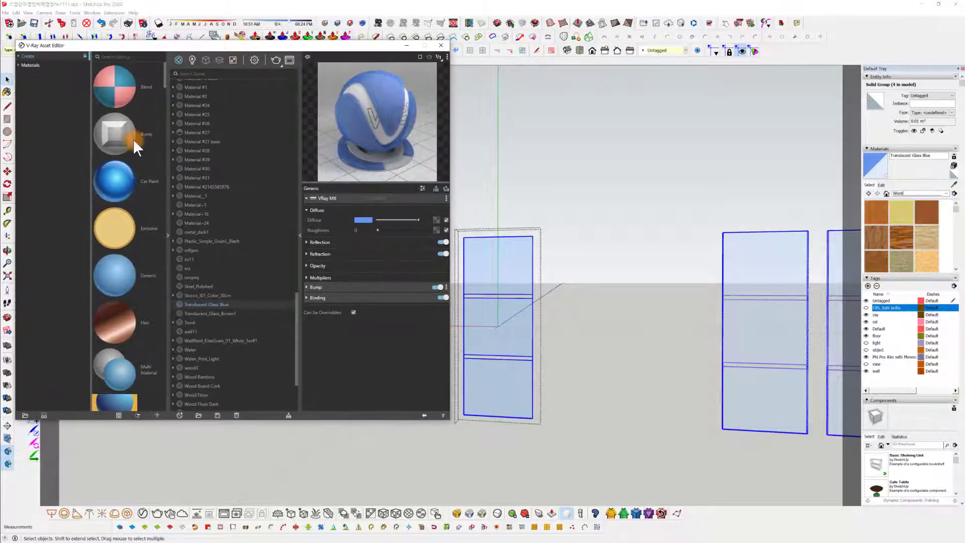
Browse the library's Glass materials down to the window glass presets, and collapse the library again.
left_click(31, 66)
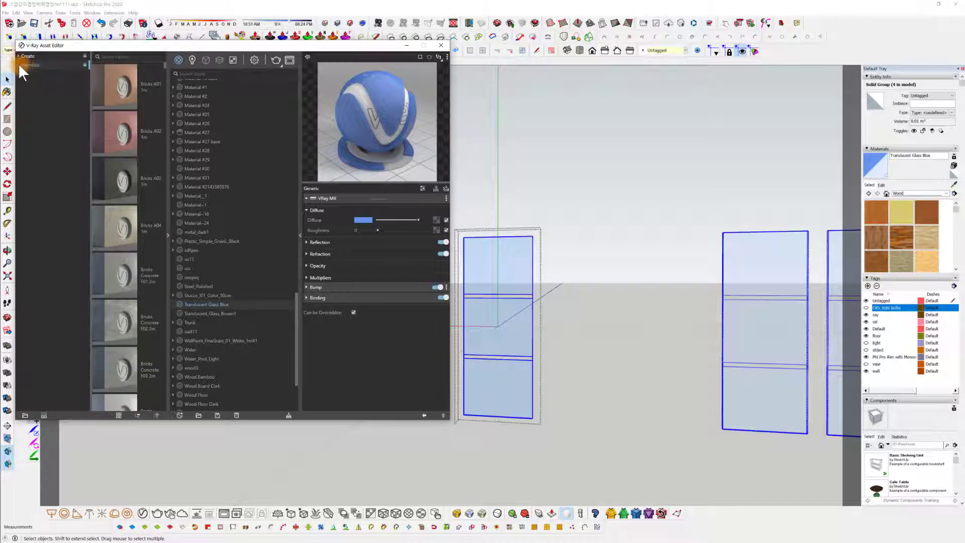
left_click(18, 65)
left_click(31, 146)
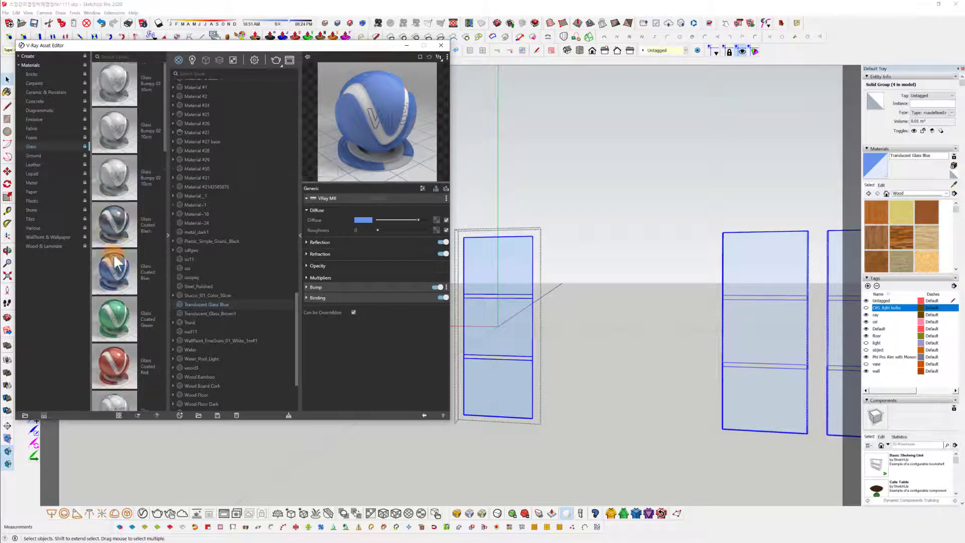
scroll(140, 295, "down", 6)
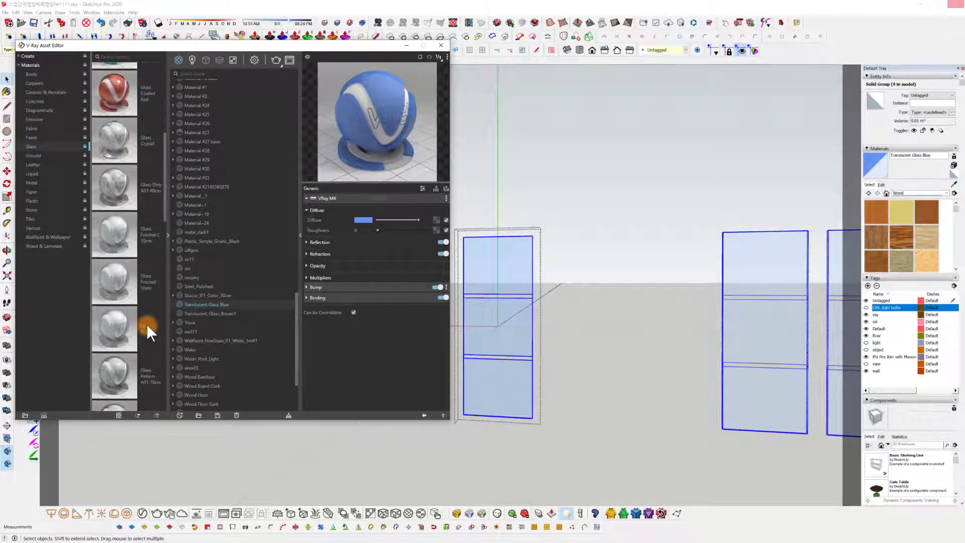
scroll(145, 344, "down", 1)
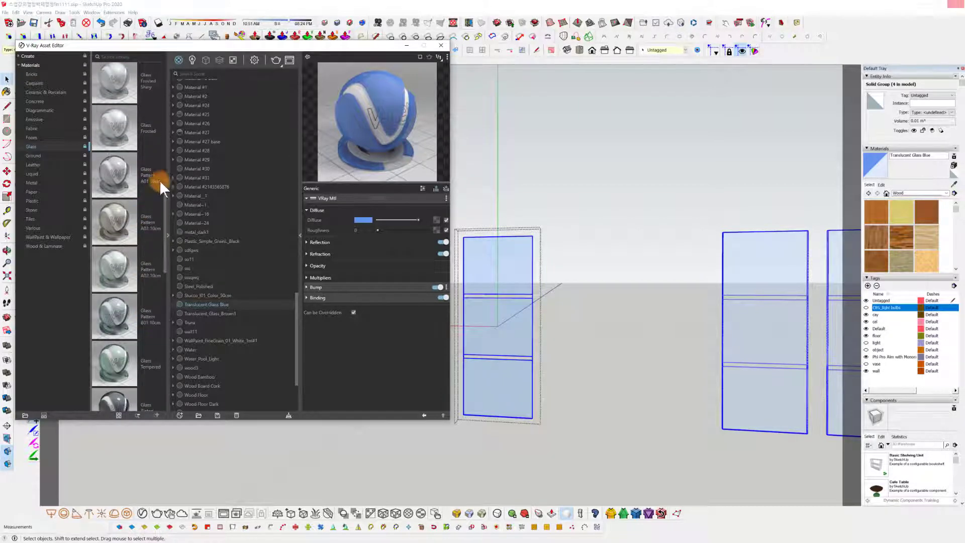
scroll(142, 342, "down", 3)
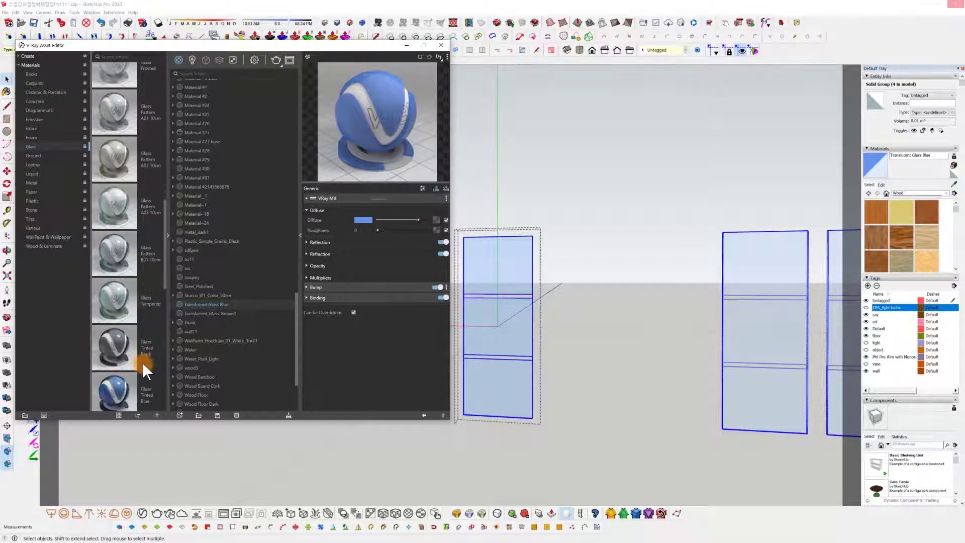
scroll(146, 337, "up", 5)
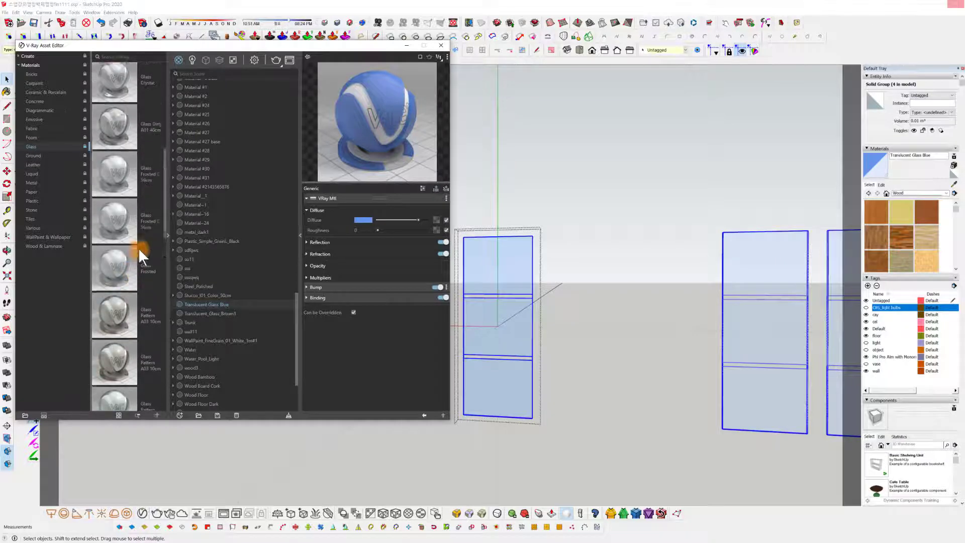
scroll(149, 223, "up", 4)
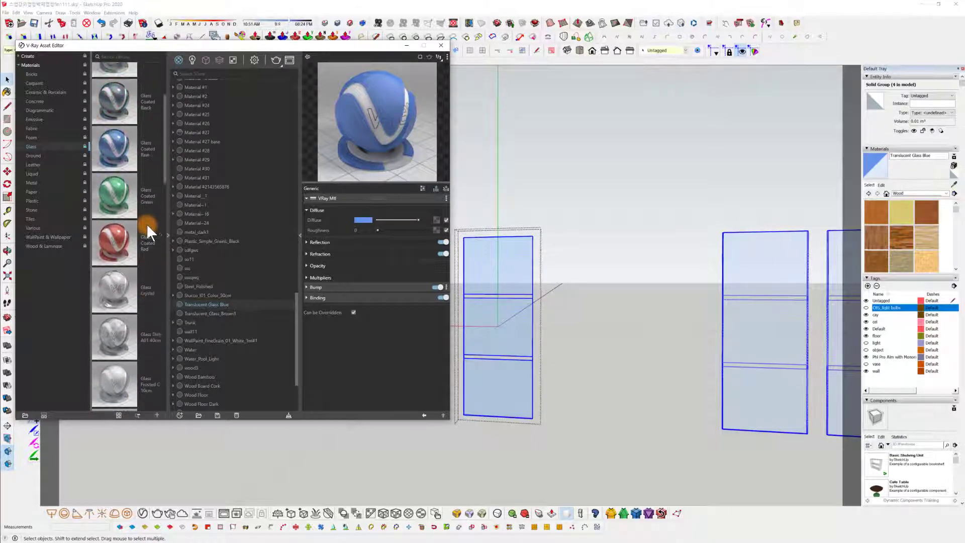
left_click_drag(164, 149, 166, 333)
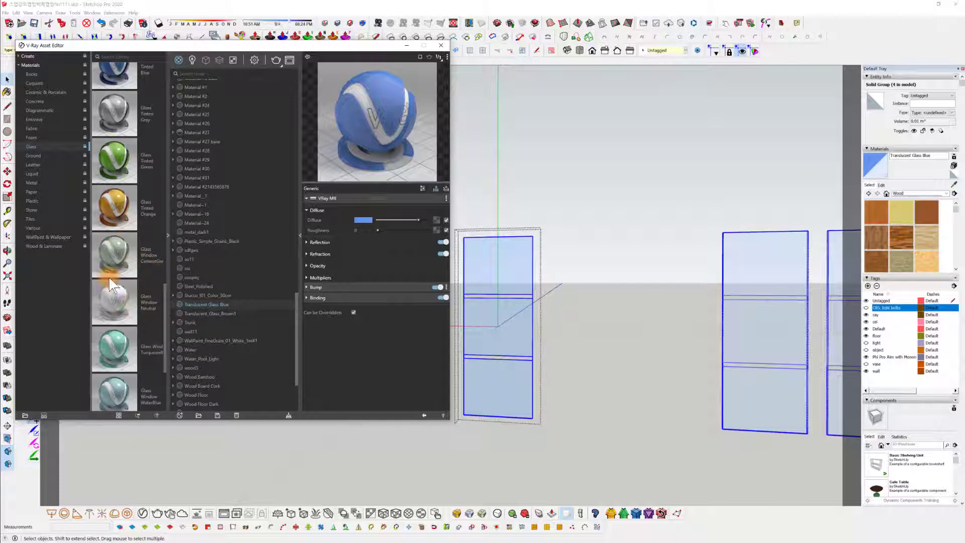
left_click(168, 234)
left_click_drag(345, 48, 266, 63)
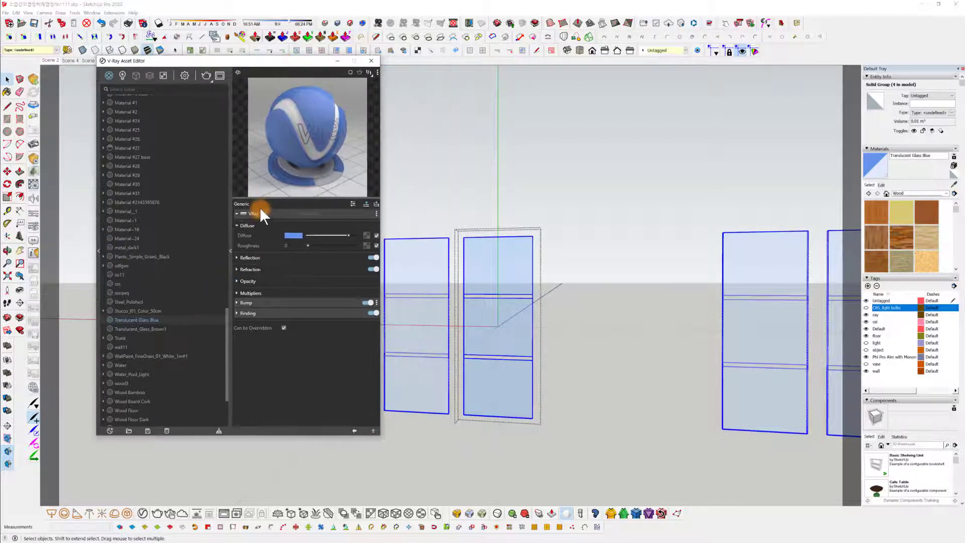
left_click(220, 344)
left_click(288, 113)
left_click(711, 237)
left_click(468, 241)
left_click(243, 236)
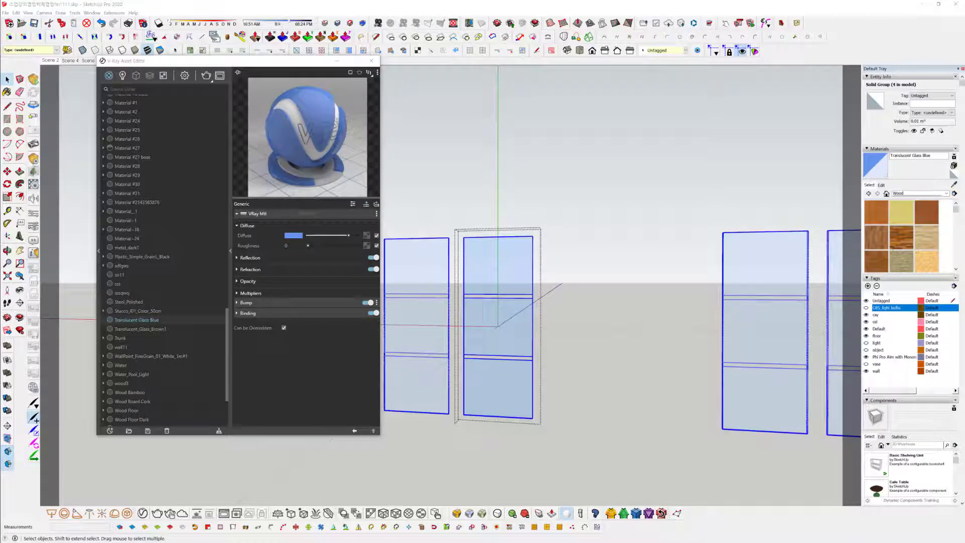
Set the Translucent Glass Blue material's diffuse colour to a neutral near-white, trying a light green tint along the way.
left_click_drag(601, 155, 399, 90)
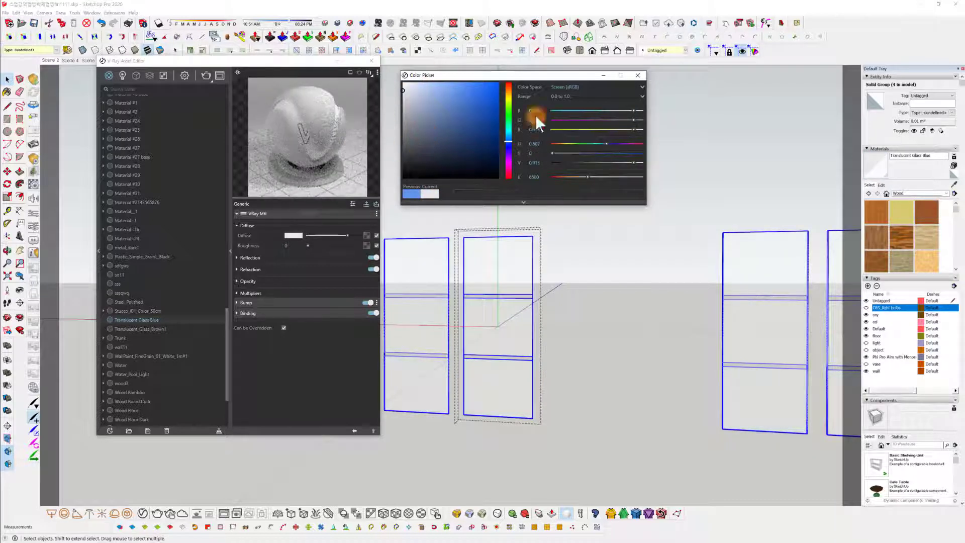
left_click(508, 115)
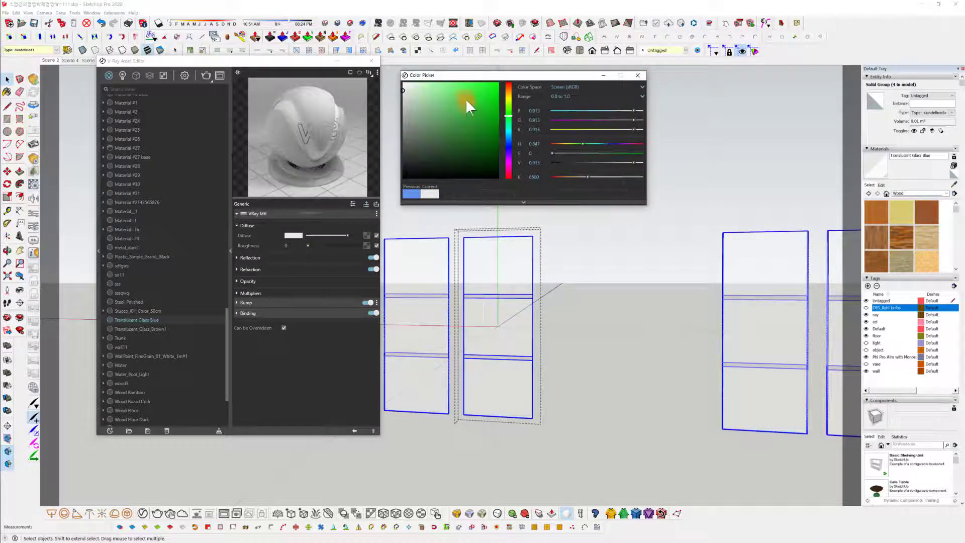
left_click(428, 89)
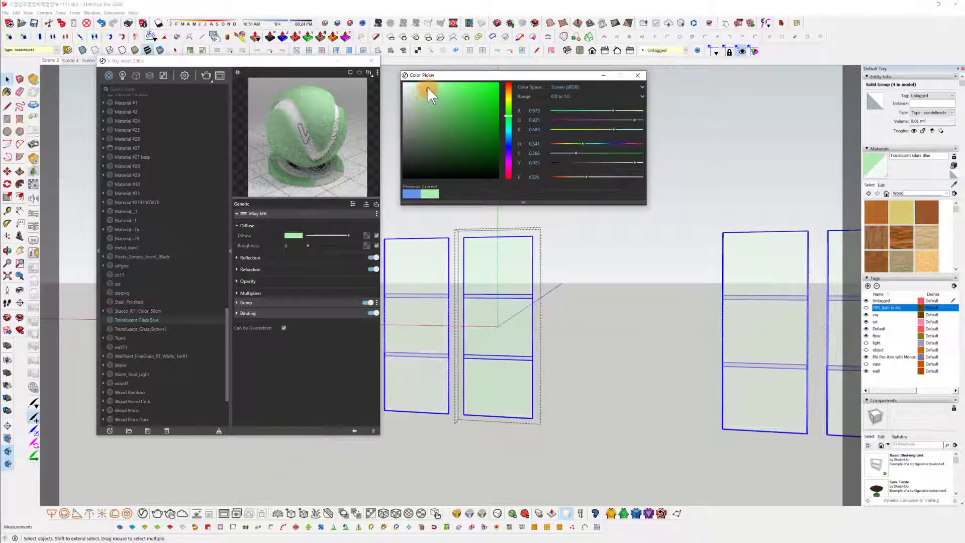
left_click(403, 84)
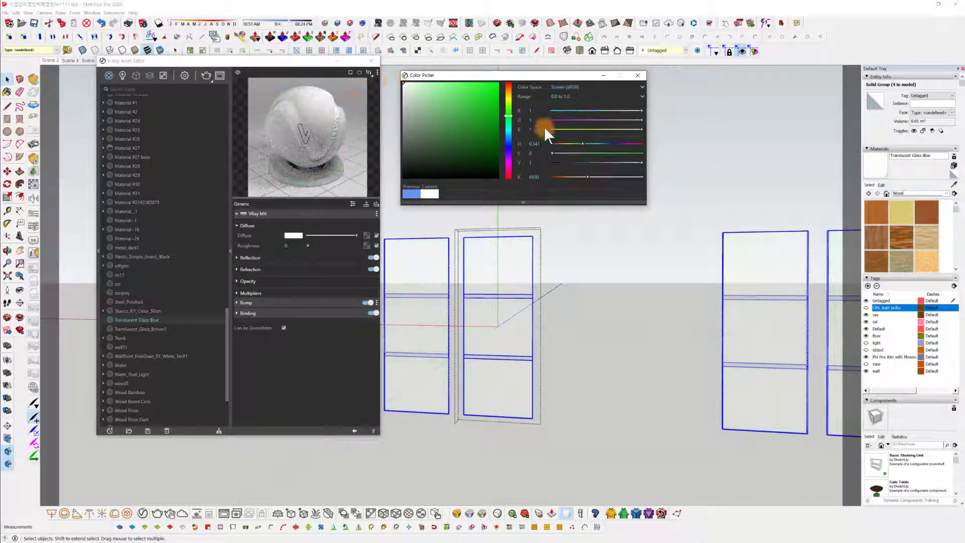
left_click_drag(405, 88, 390, 91)
left_click(637, 75)
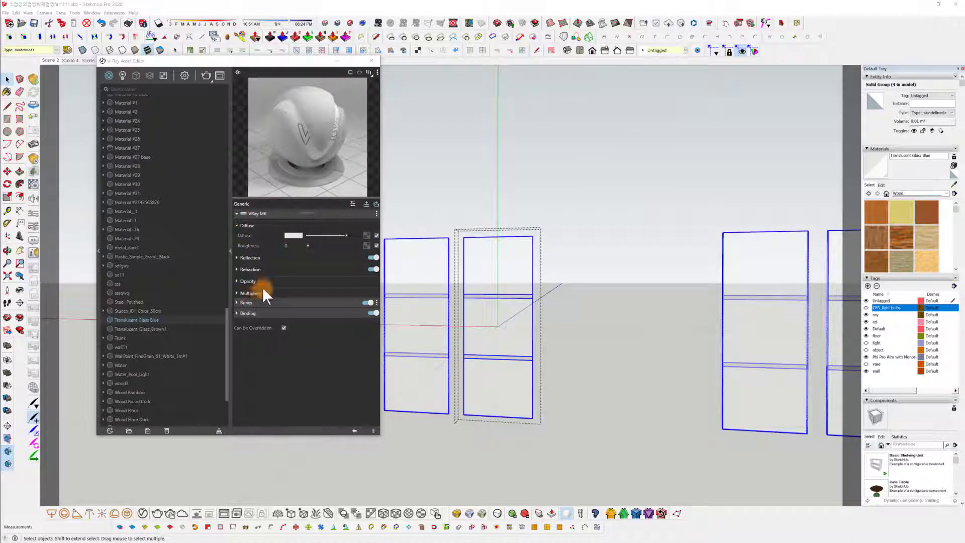
left_click_drag(230, 262, 286, 263)
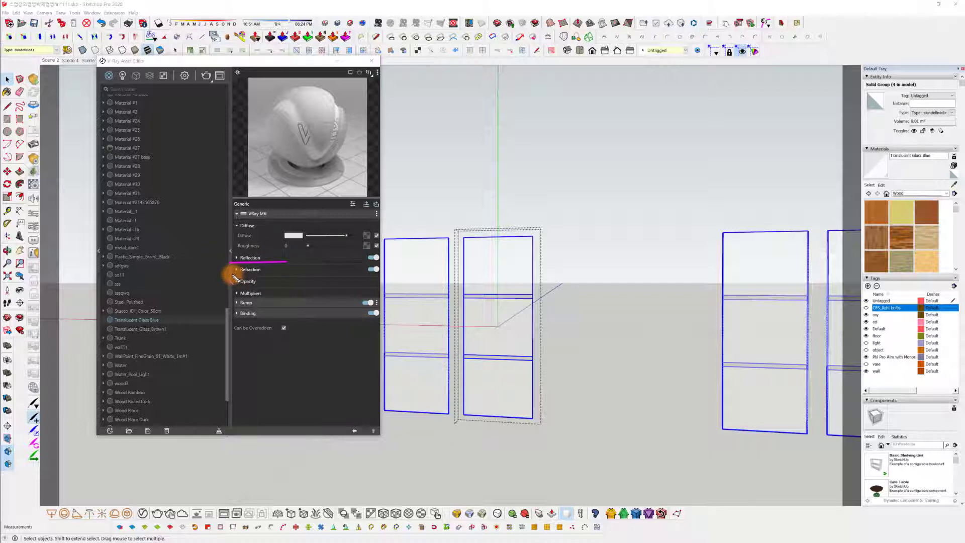
left_click_drag(231, 274, 266, 274)
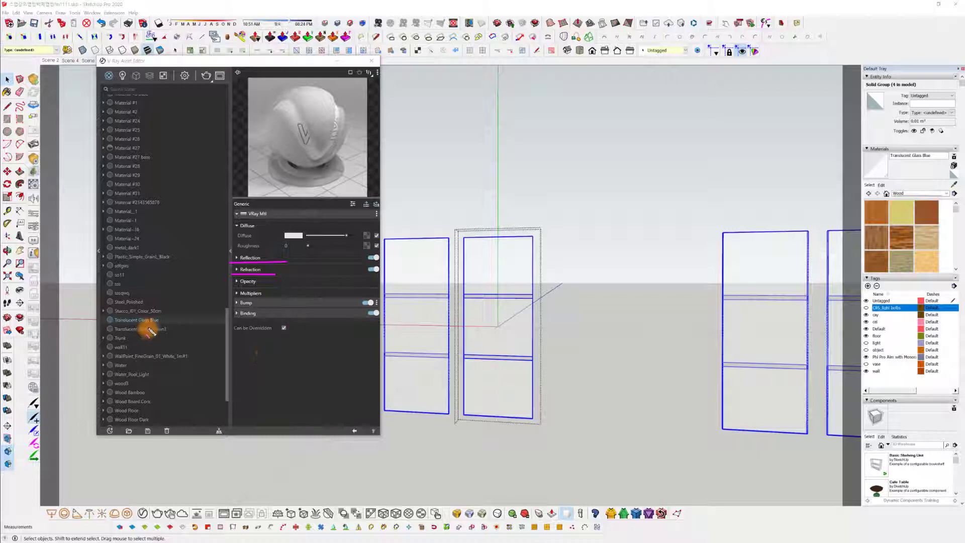
left_click_drag(234, 307, 266, 306)
left_click(277, 269)
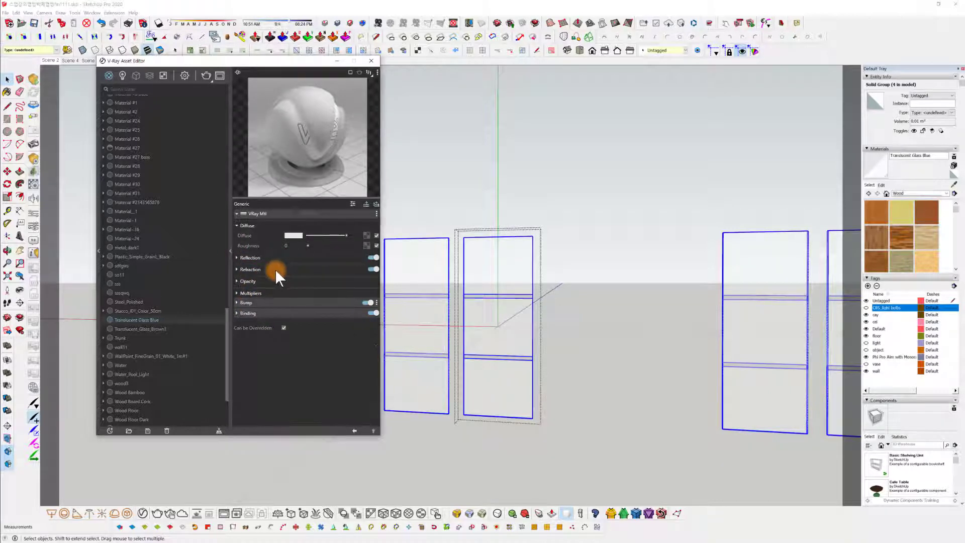
Brighten the Translucent Glass Blue material's reflection colour to light grey and turn Fresnel off.
left_click(246, 258)
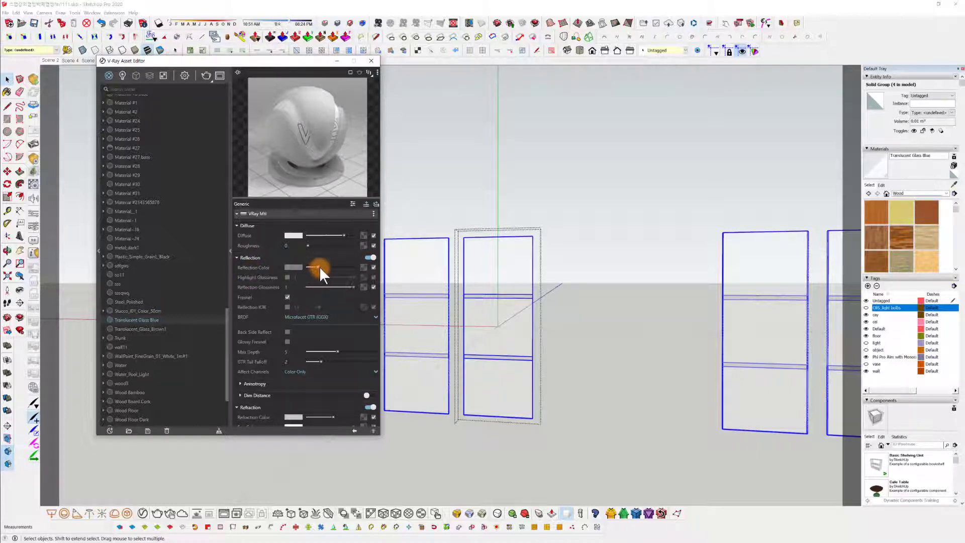
left_click_drag(319, 266, 333, 266)
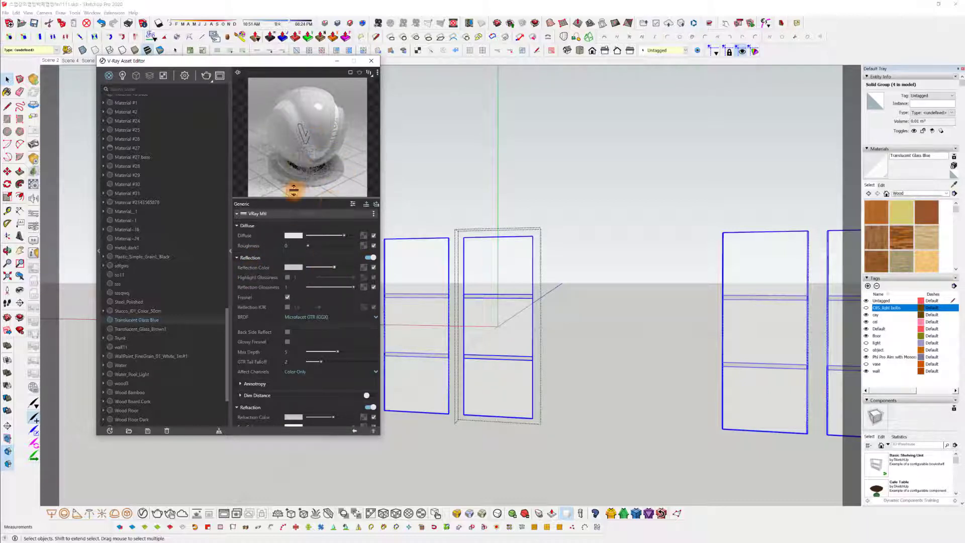
left_click_drag(332, 267, 334, 268)
left_click(287, 297)
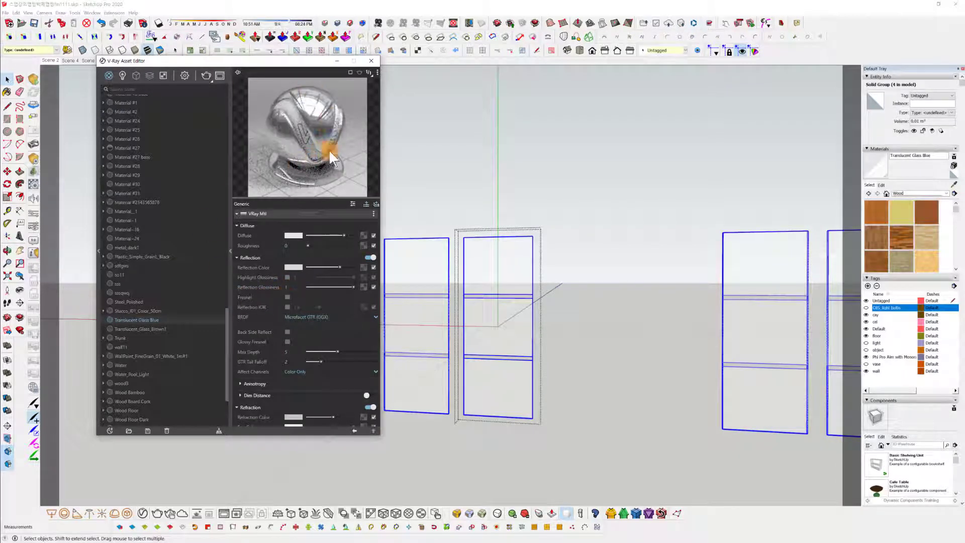
Darken the reflection colour to mid grey and compare the preview with Fresnel on and off, leaving it off.
mouse_move(340, 267)
left_mouse_down()
mouse_move(354, 268)
mouse_move(324, 268)
left_mouse_up()
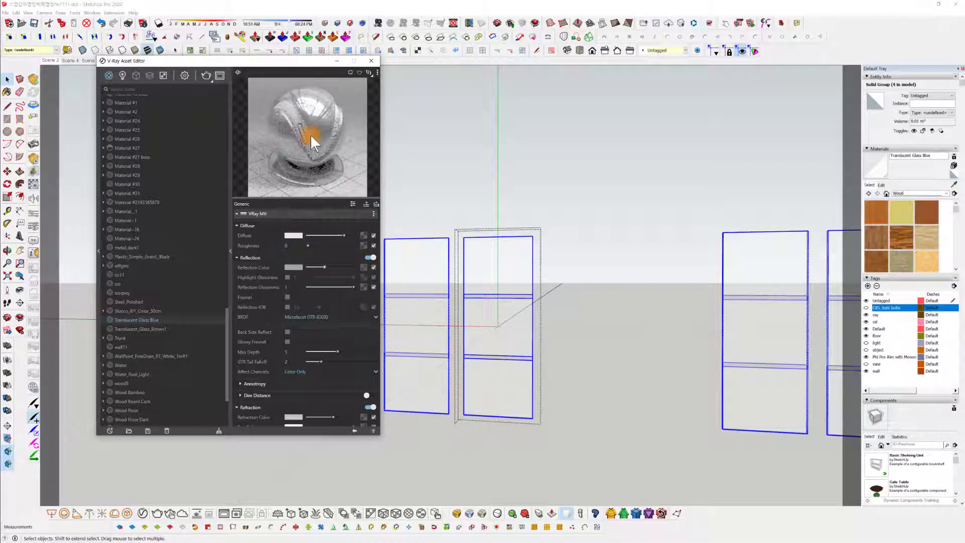
left_click(287, 296)
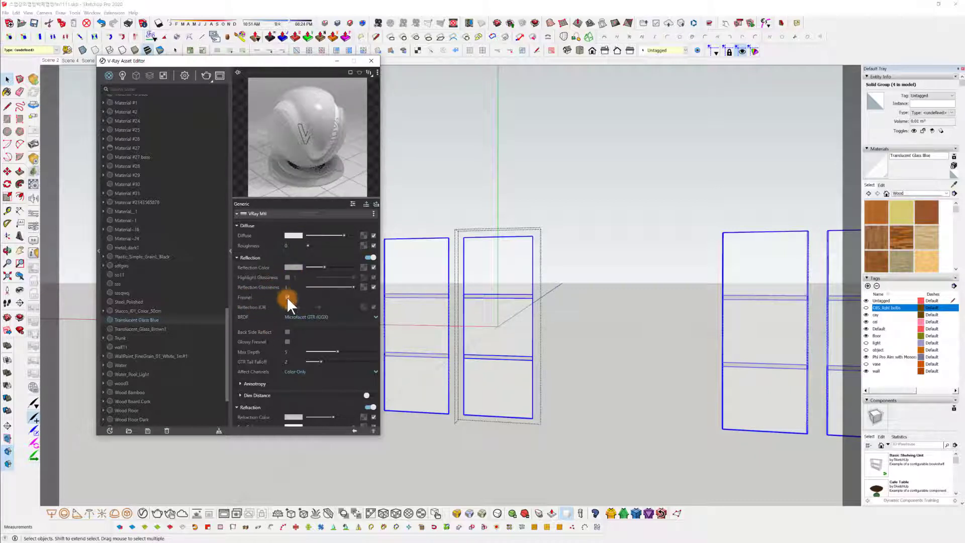
left_click(287, 297)
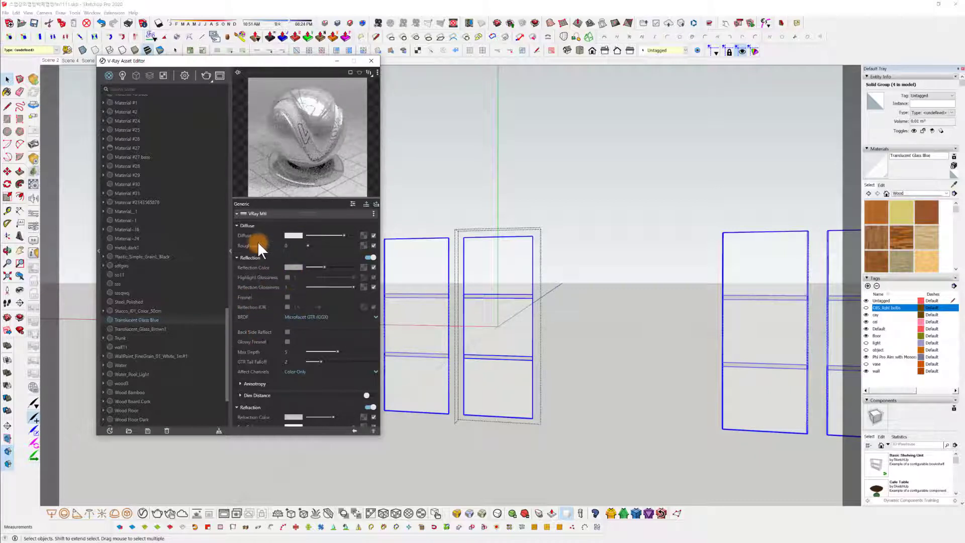
Darken the glass material's reflection colour further to a neutral dark grey, checking Fresnel on and leaving it off.
mouse_move(323, 267)
left_mouse_down()
mouse_move(337, 266)
mouse_move(320, 271)
left_mouse_up()
left_click(317, 268)
left_click(287, 297)
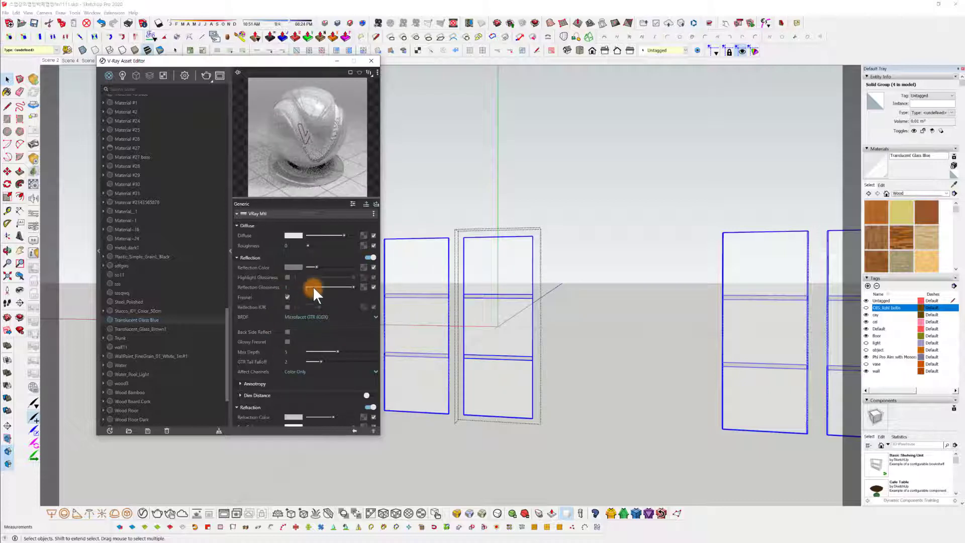
left_click(287, 297)
left_click(291, 266)
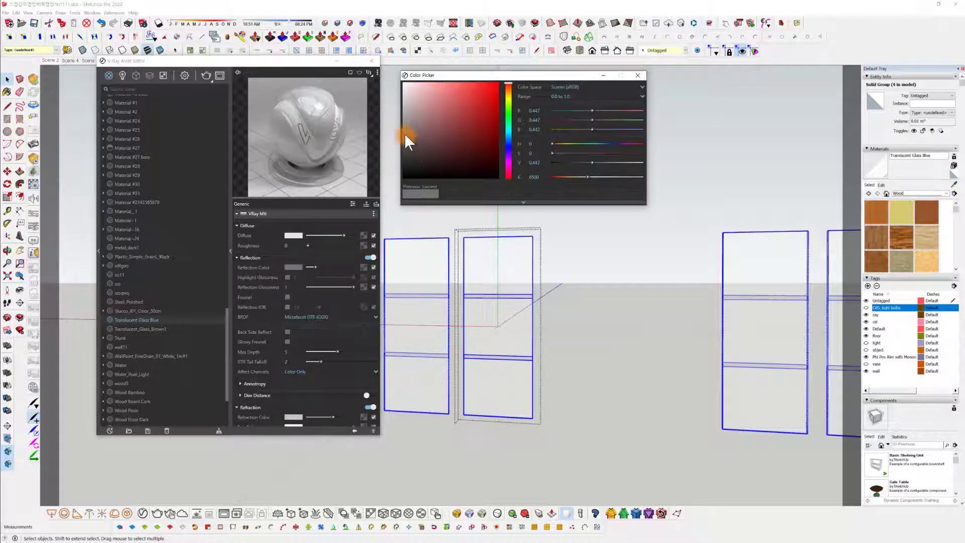
mouse_move(404, 134)
left_mouse_down()
mouse_move(387, 86)
mouse_move(390, 122)
mouse_move(376, 112)
mouse_move(370, 128)
mouse_move(407, 139)
mouse_move(397, 135)
left_mouse_up()
left_click(637, 75)
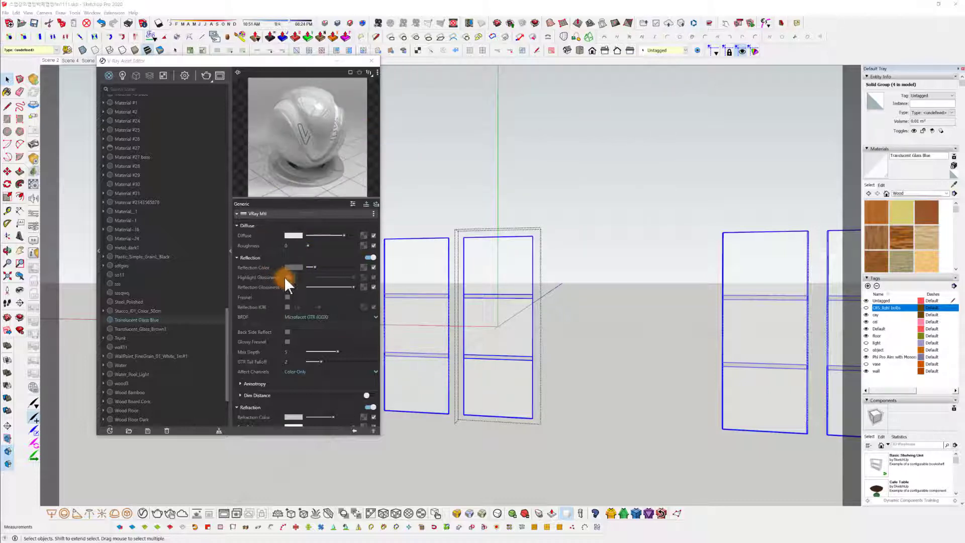
left_click(317, 268)
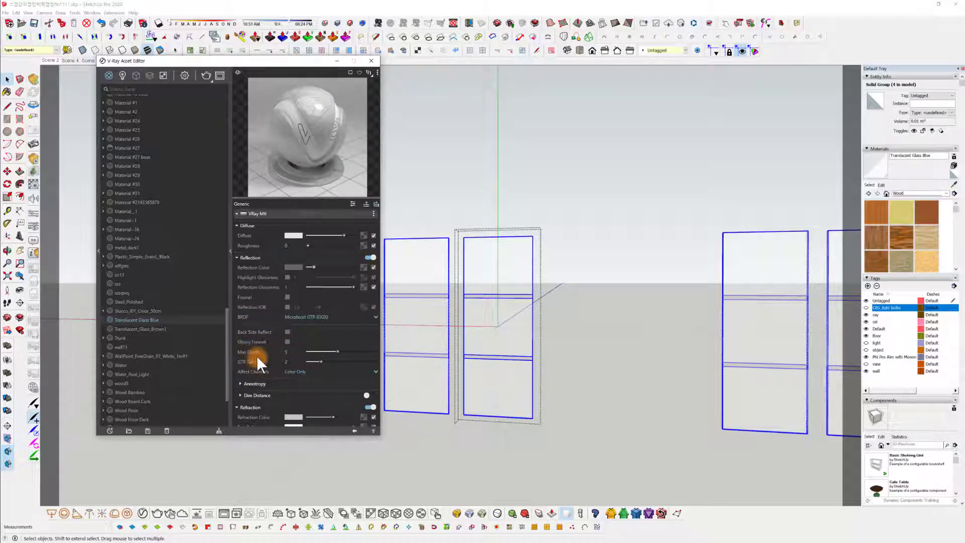
Brighten the glass material's refraction colour to near white, trying black along the way.
scroll(277, 325, "down", 1)
scroll(285, 305, "down", 7)
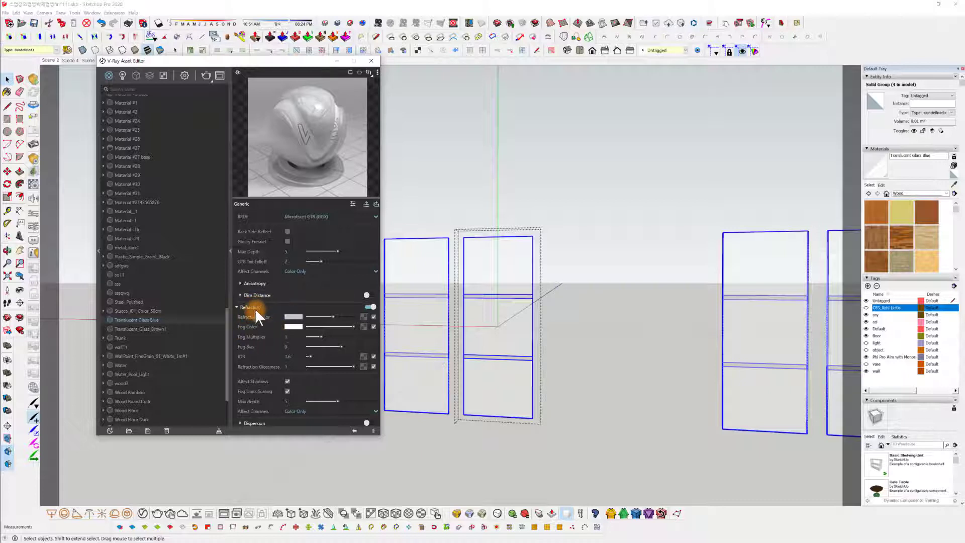
left_click(254, 309)
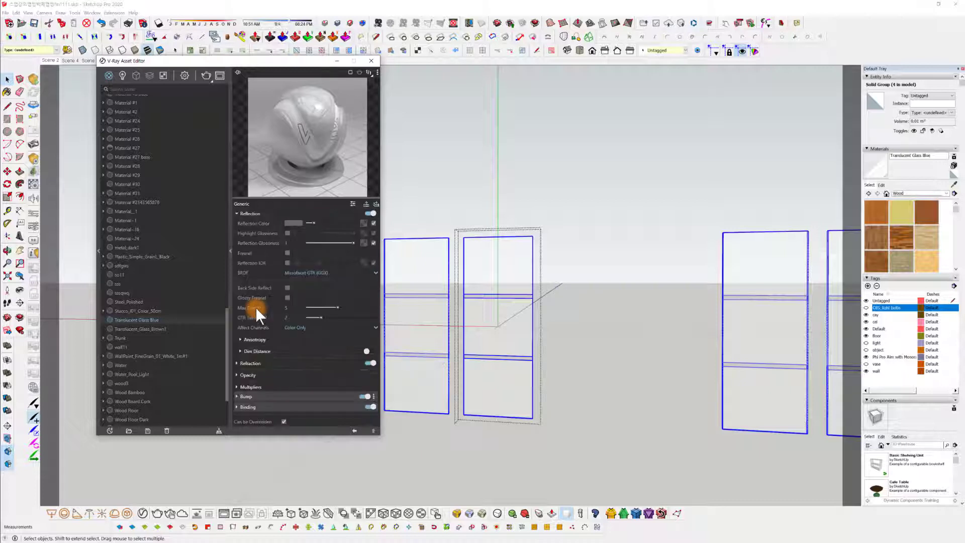
left_click(258, 361)
scroll(291, 298, "down", 10)
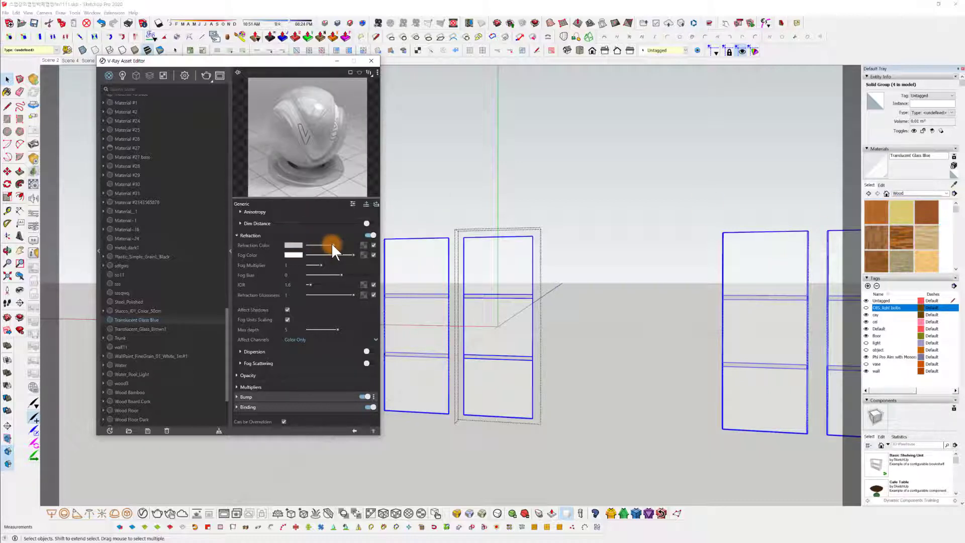
left_click_drag(332, 245, 352, 247)
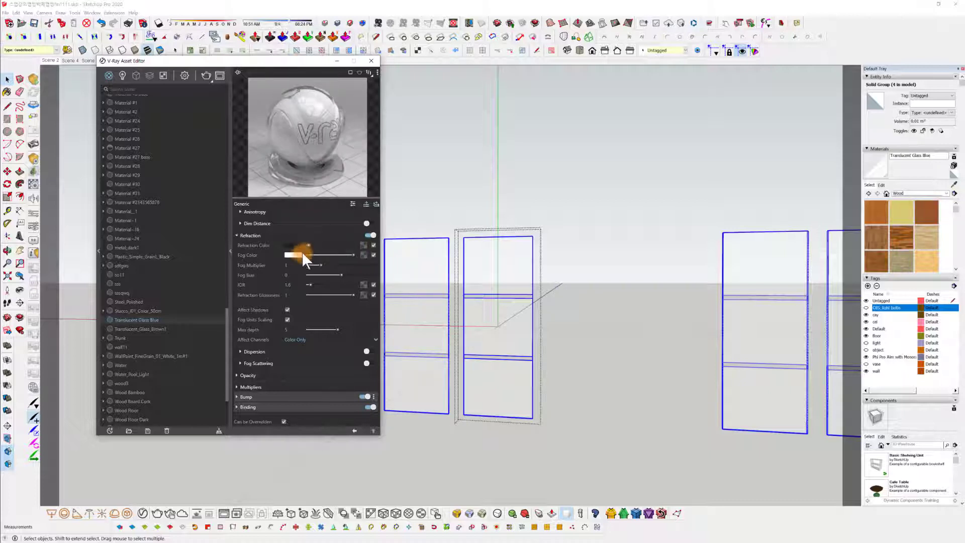
left_click_drag(308, 246, 349, 287)
Lower the render quality, enable interactive rendering and start the render.
left_click(184, 76)
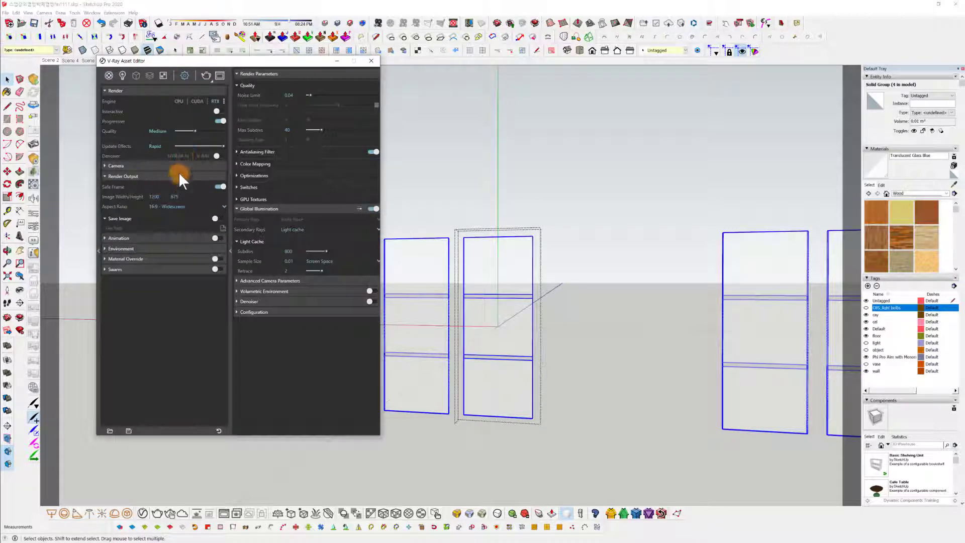
left_click_drag(196, 129, 173, 130)
left_click(217, 111)
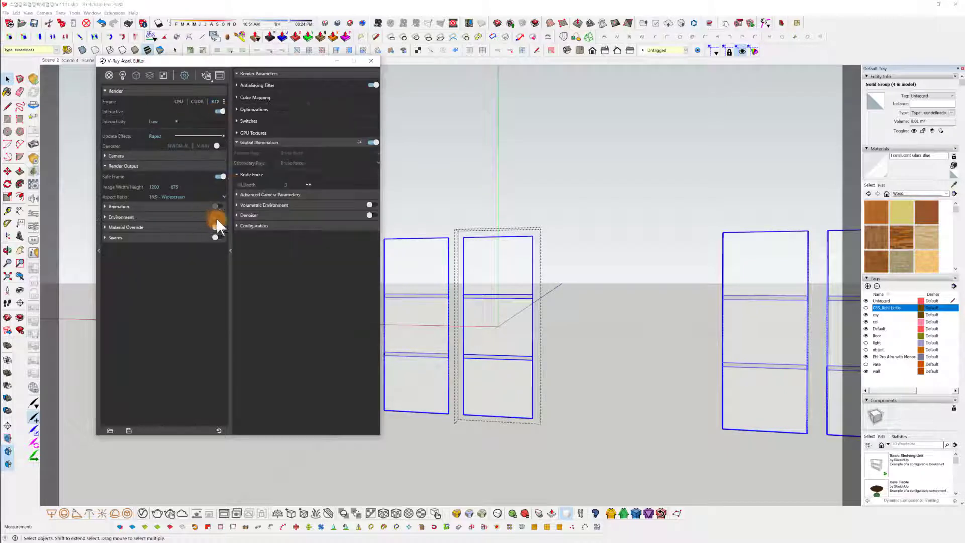
left_click(206, 77)
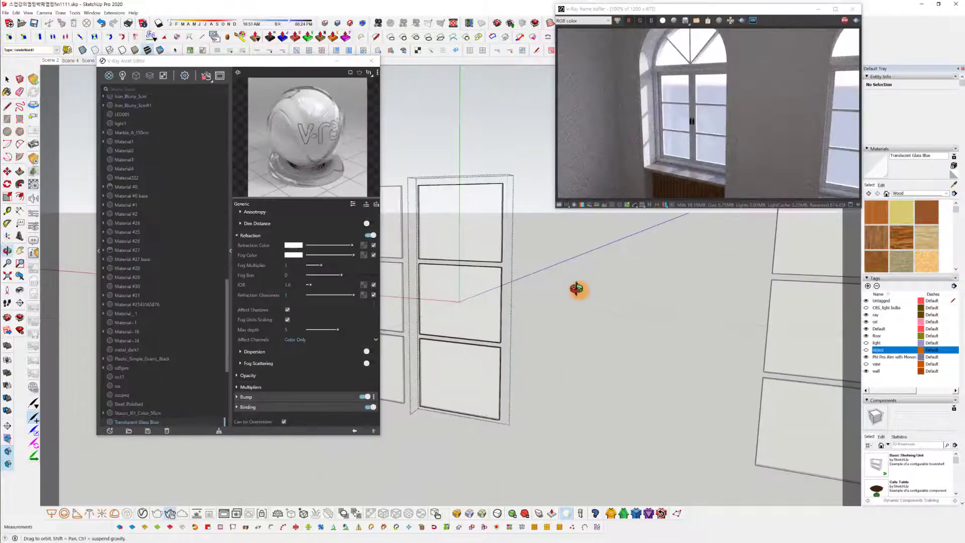
Examine the window glass up close in the interactive render from different angles, restarting the render once.
left_click_drag(577, 286, 520, 281)
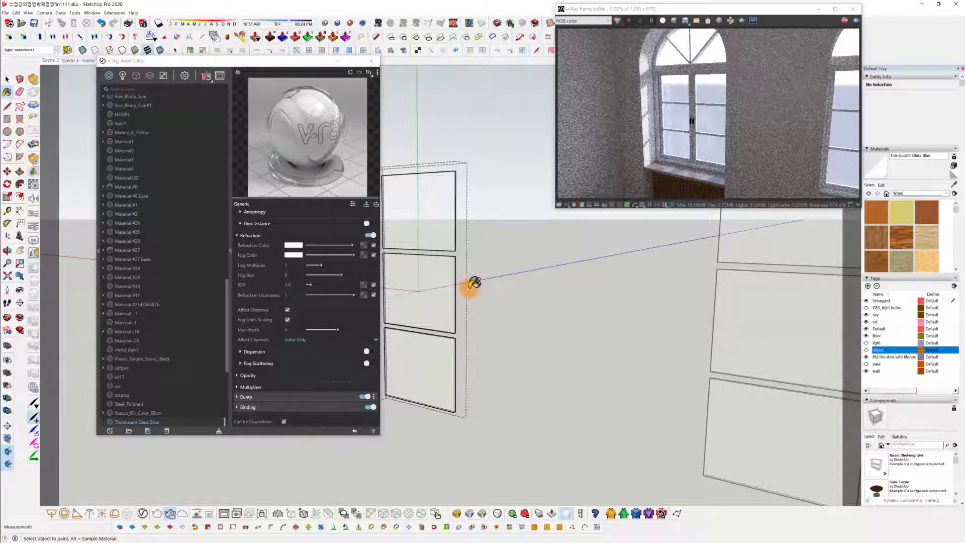
left_click_drag(459, 284, 612, 280, "shift")
scroll(493, 251, "up", 6)
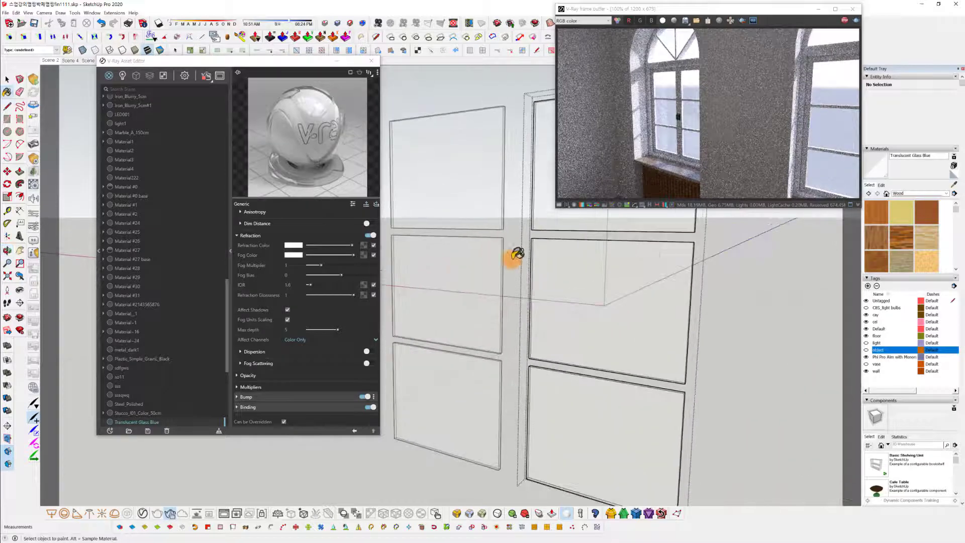
left_click_drag(492, 272, 491, 273)
key("b")
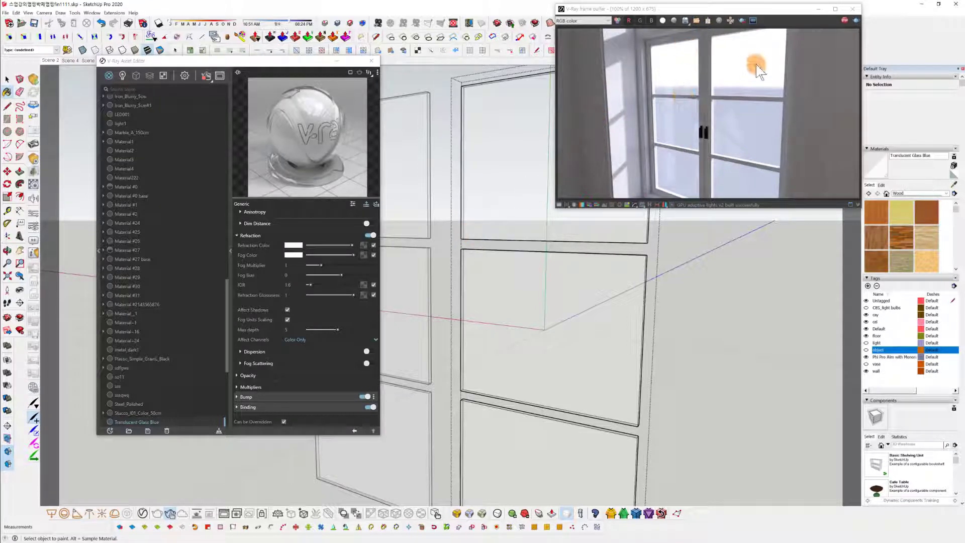
left_click(844, 20)
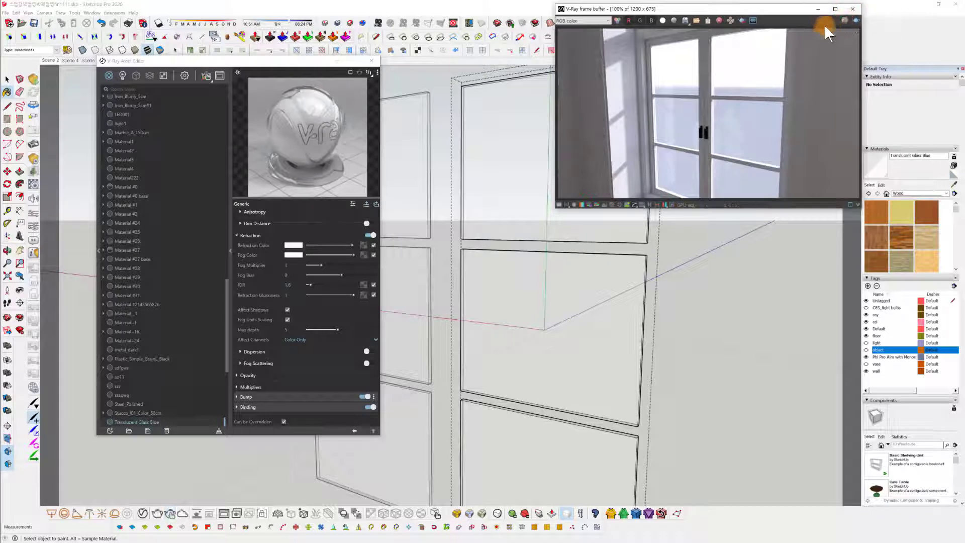
left_click(855, 20)
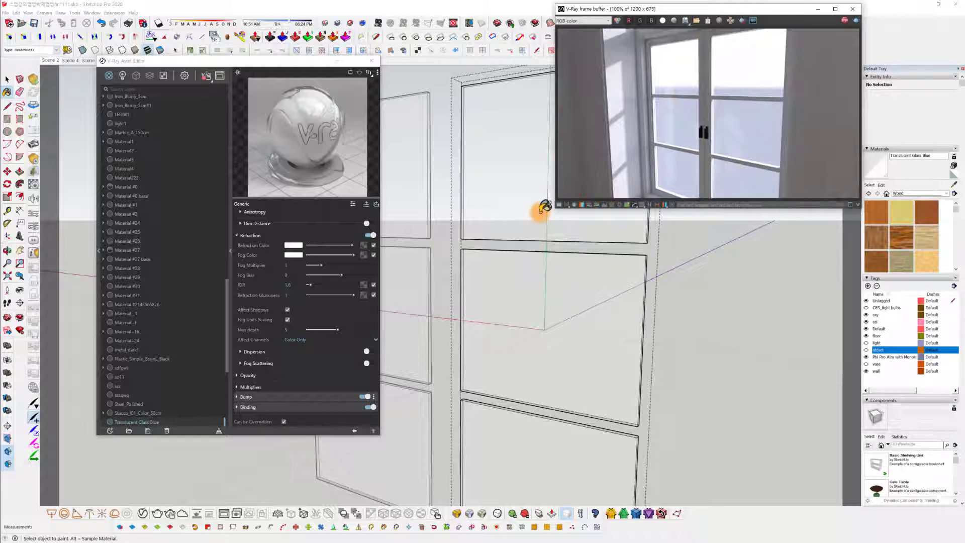
left_click(477, 245)
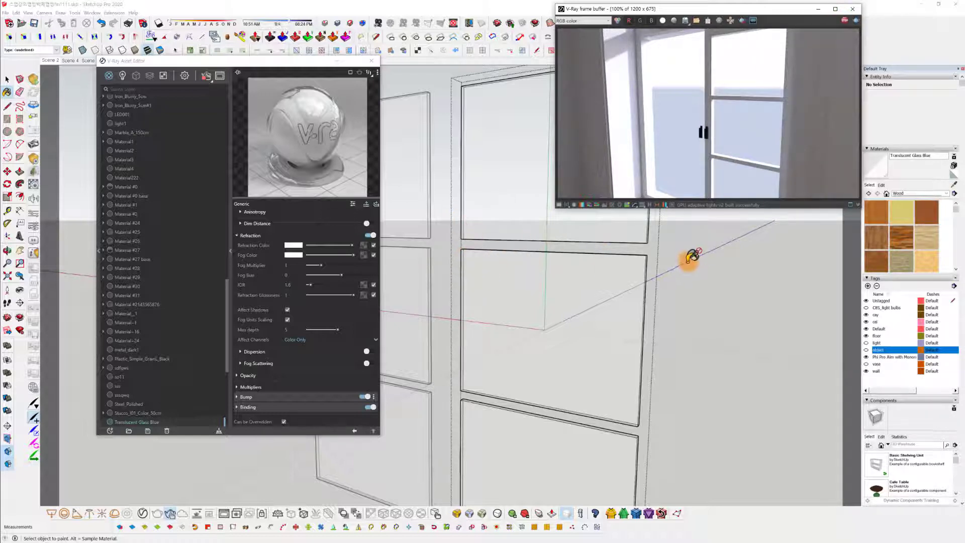
mouse_move(619, 286)
middle_mouse_down()
mouse_move(612, 317)
mouse_move(593, 323)
mouse_move(599, 312)
mouse_move(563, 286)
mouse_move(578, 274)
mouse_move(542, 252)
mouse_move(538, 282)
middle_mouse_up()
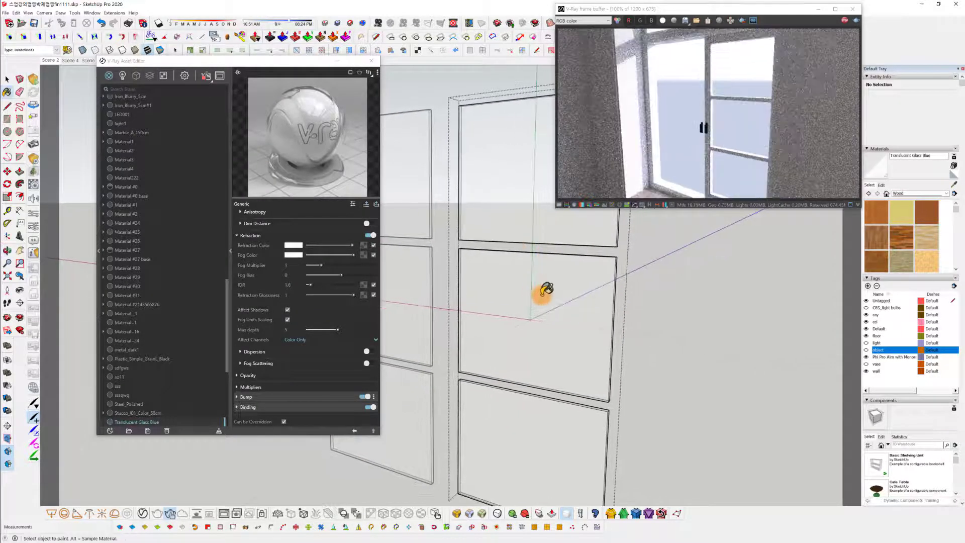
Stop the interactive render, close the nested window groups and restart the render.
left_click(184, 75)
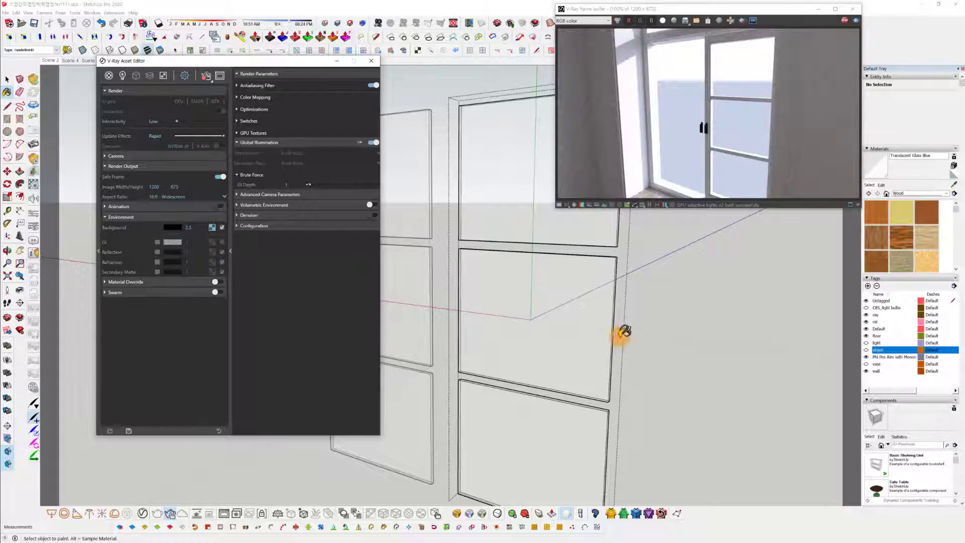
middle_click_drag(622, 336, 670, 336)
left_click(844, 21)
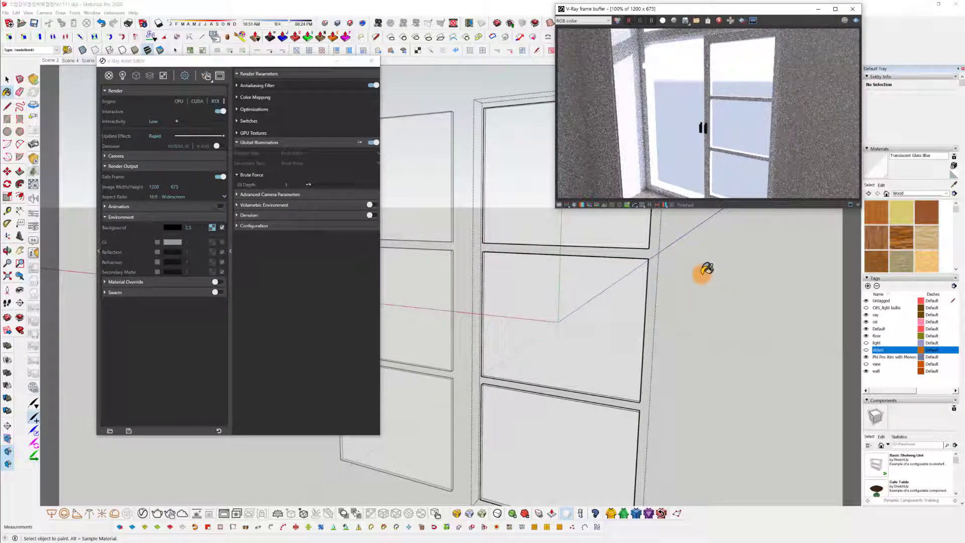
left_click(7, 79)
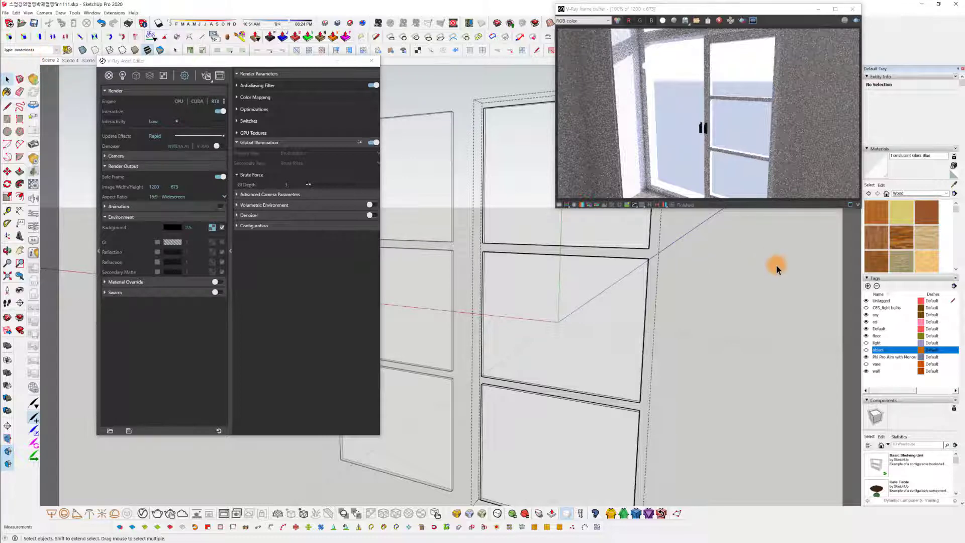
middle_click_drag(728, 254, 736, 274)
left_click(735, 272)
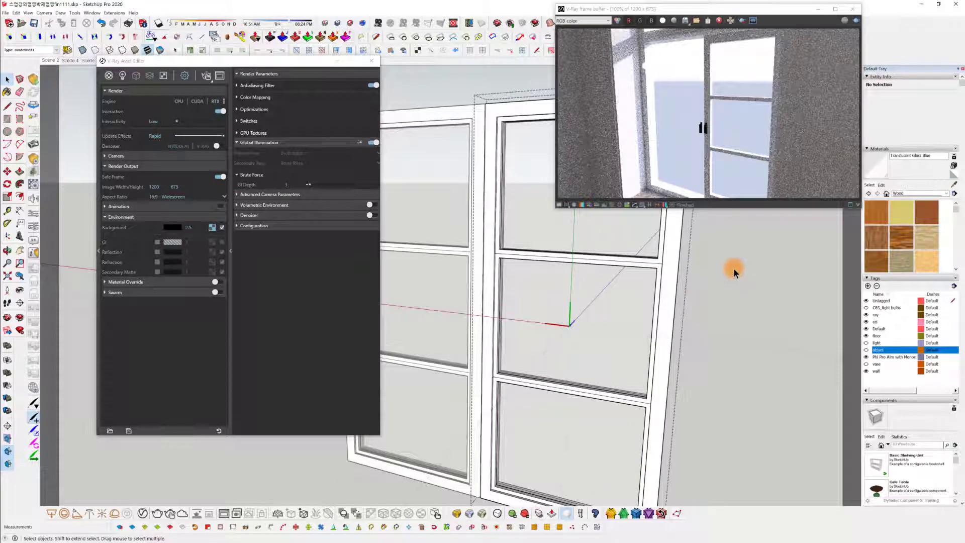
left_click(745, 239)
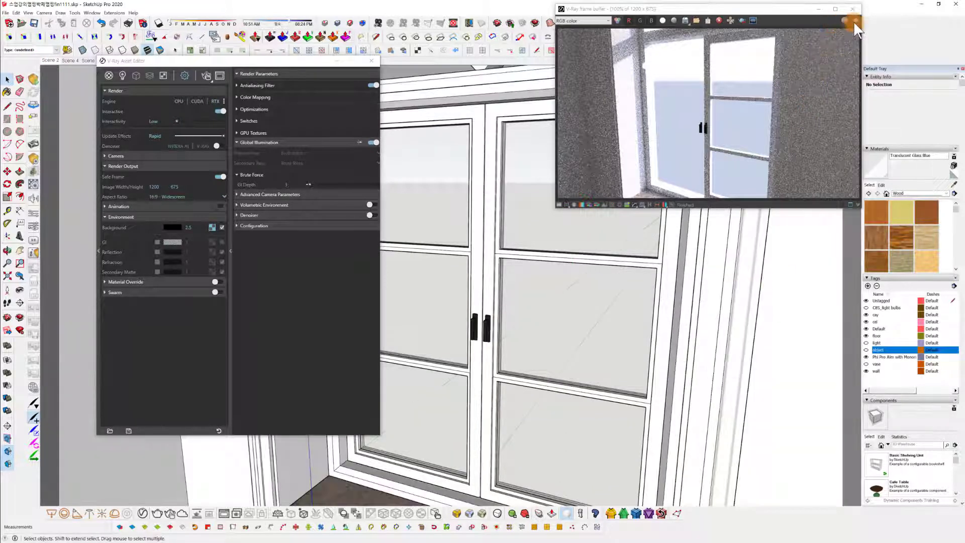
left_click(855, 21)
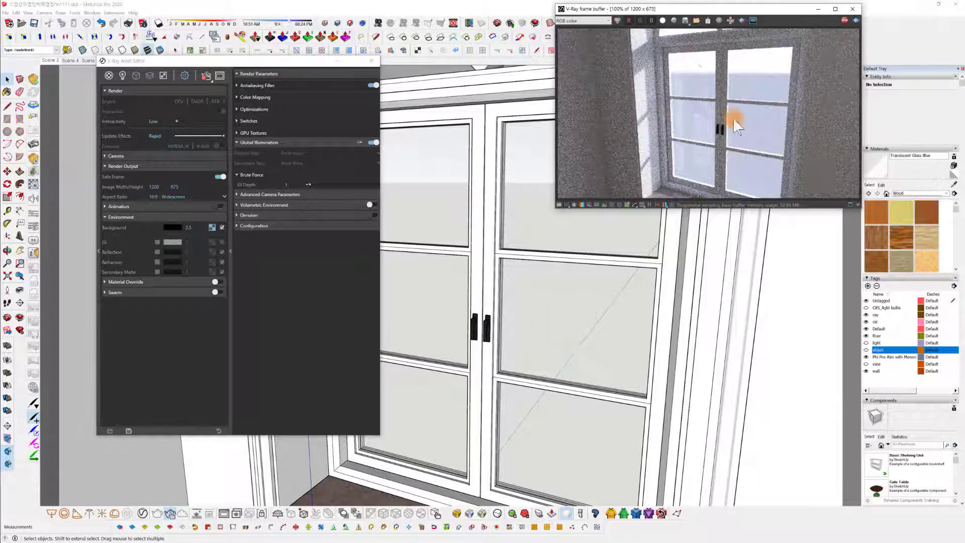
Reopen the window group for editing and sample the material of a glass pane.
left_click(585, 297)
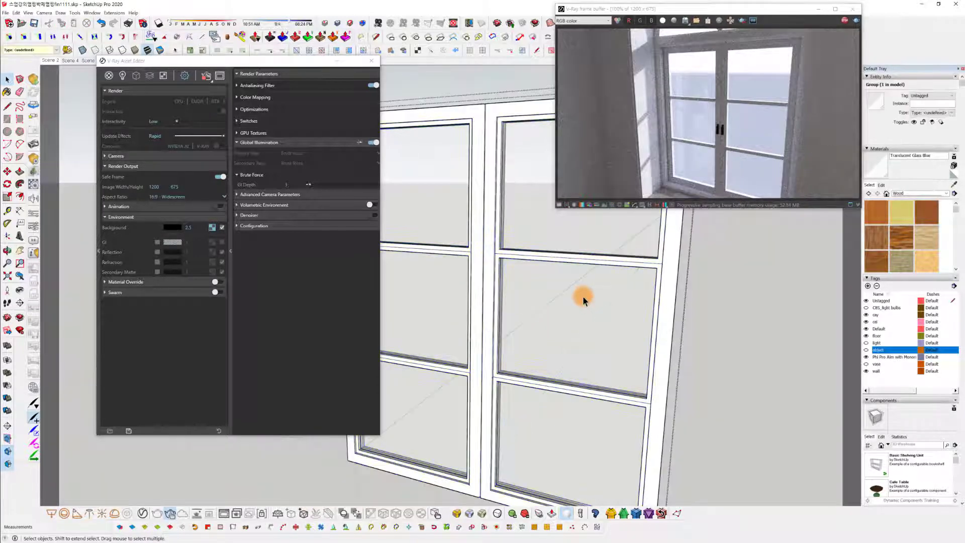
double_click(583, 295)
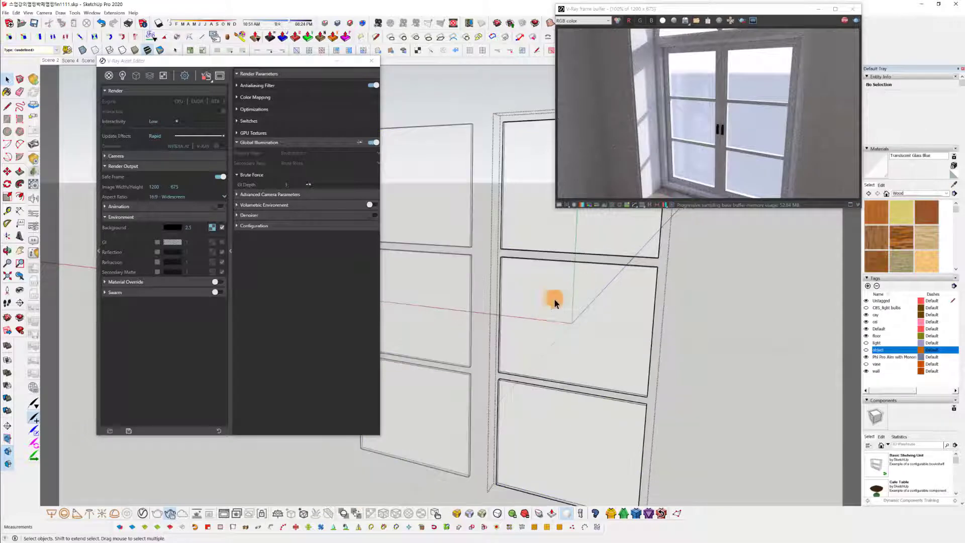
mouse_move(554, 297)
middle_mouse_down()
mouse_move(577, 280)
mouse_move(543, 338)
middle_mouse_up()
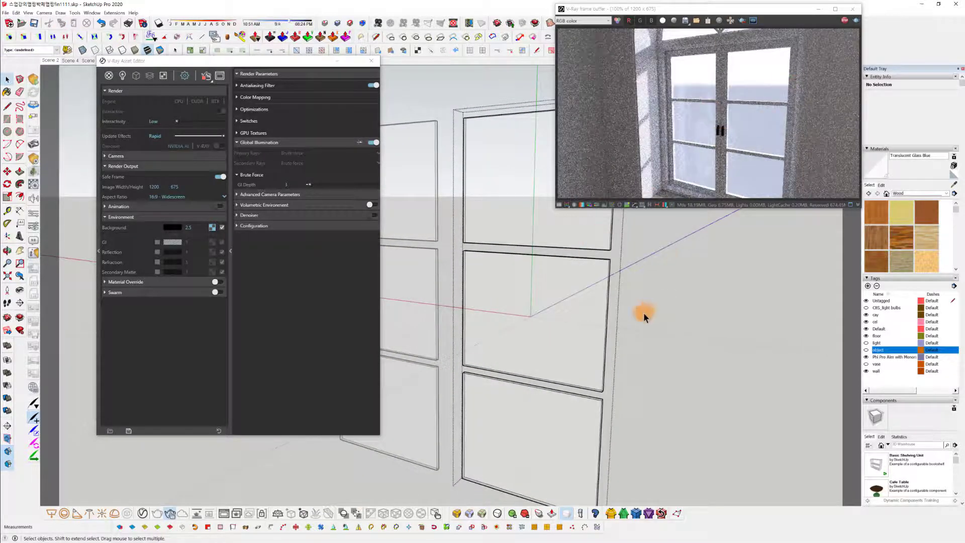
mouse_move(507, 390)
middle_mouse_down()
mouse_move(496, 340)
mouse_move(495, 362)
mouse_move(517, 349)
mouse_move(482, 323)
middle_mouse_up()
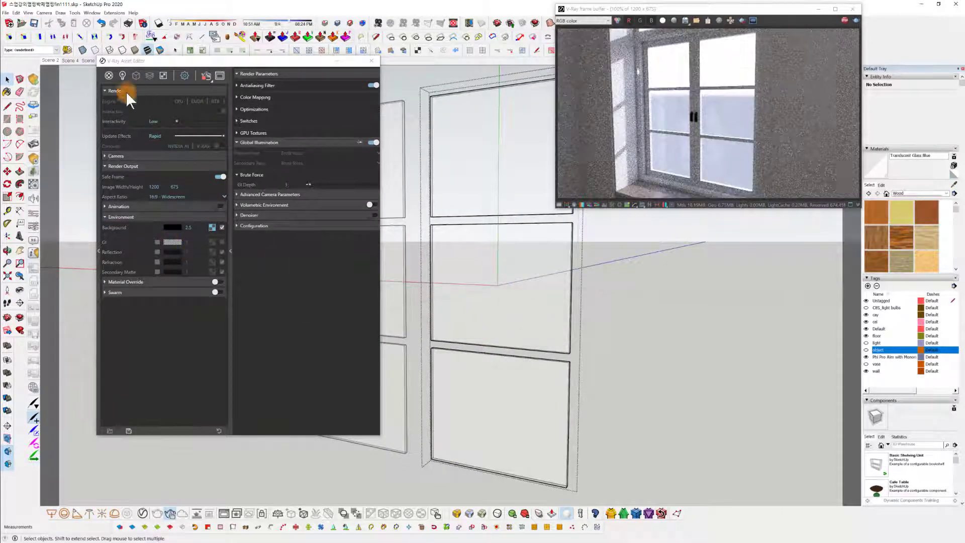
left_click(953, 184)
left_click(525, 296)
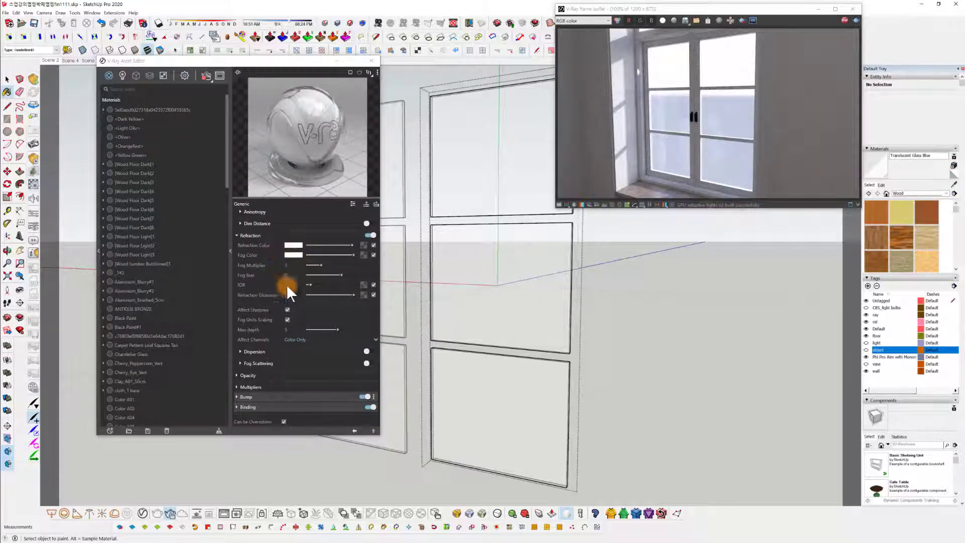
Brighten the sampled glass material's reflection colour slightly to a mid grey.
scroll(282, 274, "up", 5)
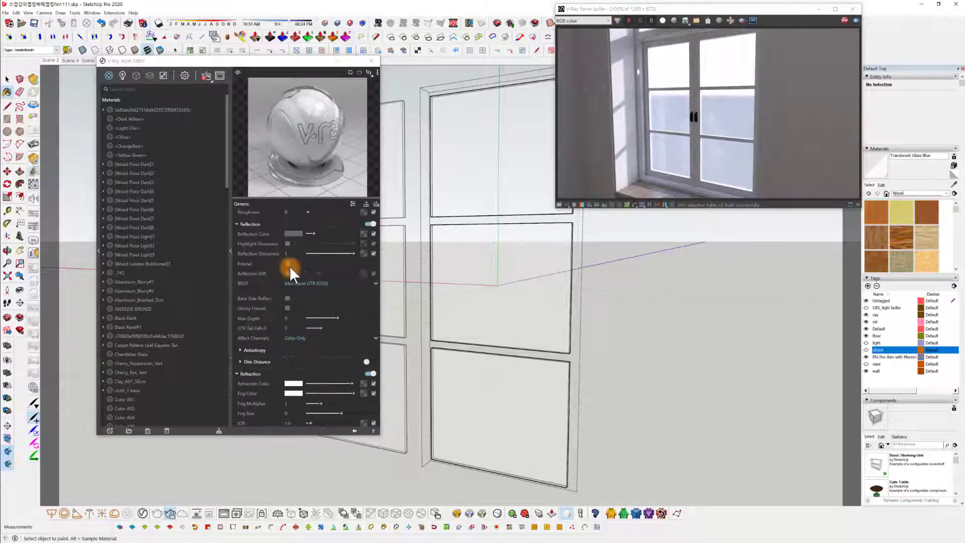
scroll(282, 262, "up", 2)
left_click_drag(311, 267, 318, 265)
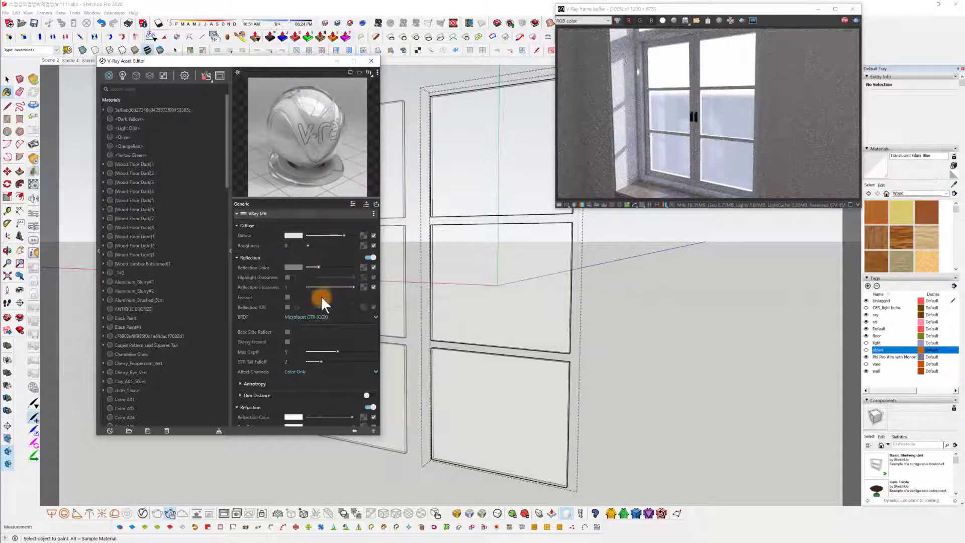
Try a dark red refraction colour for the window glass material, with RGB about 0.648, 0.131, 0.131.
scroll(289, 311, "down", 5)
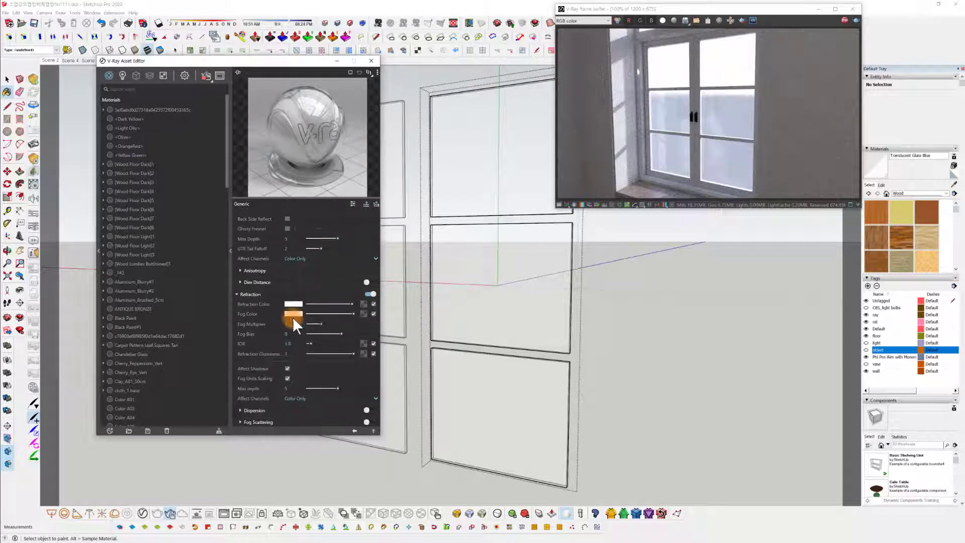
scroll(292, 321, "down", 3)
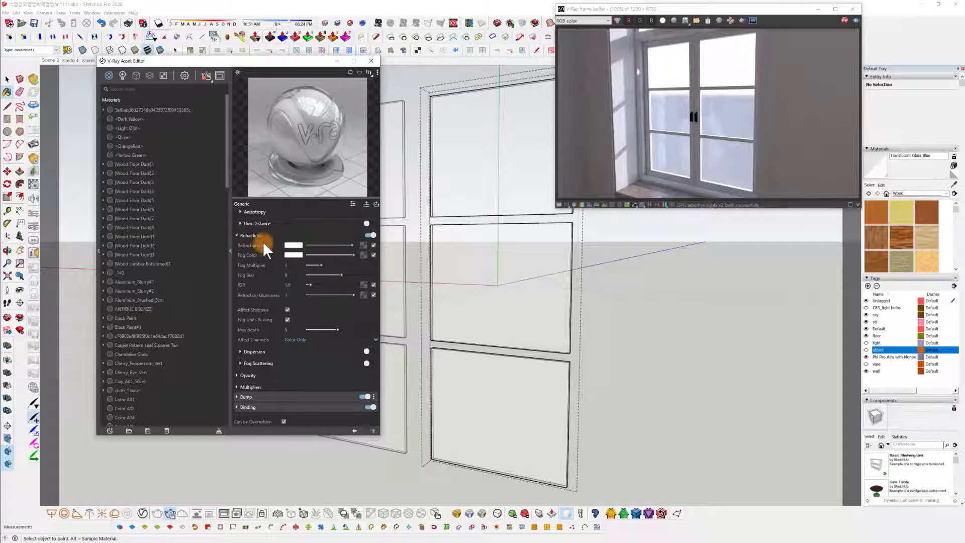
mouse_move(297, 251)
left_click(293, 245)
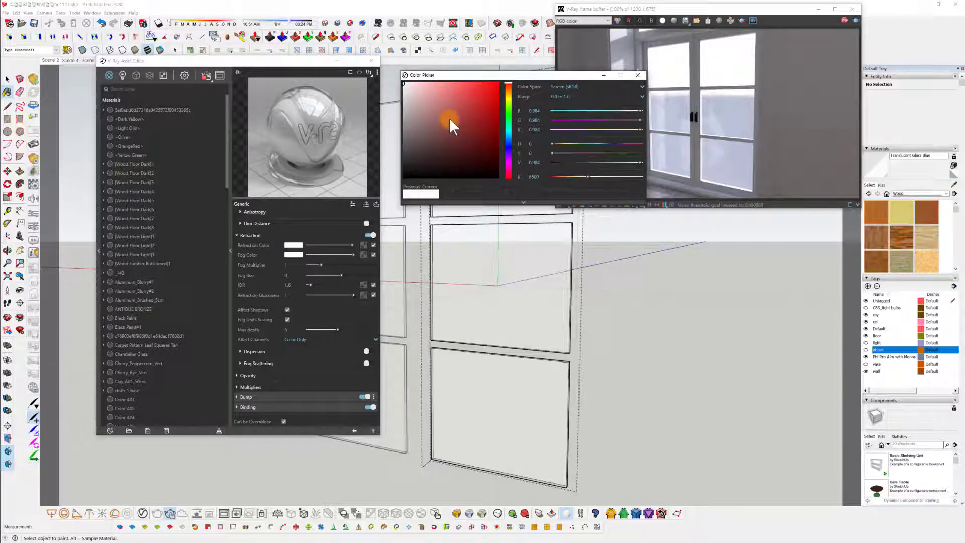
left_click(467, 109)
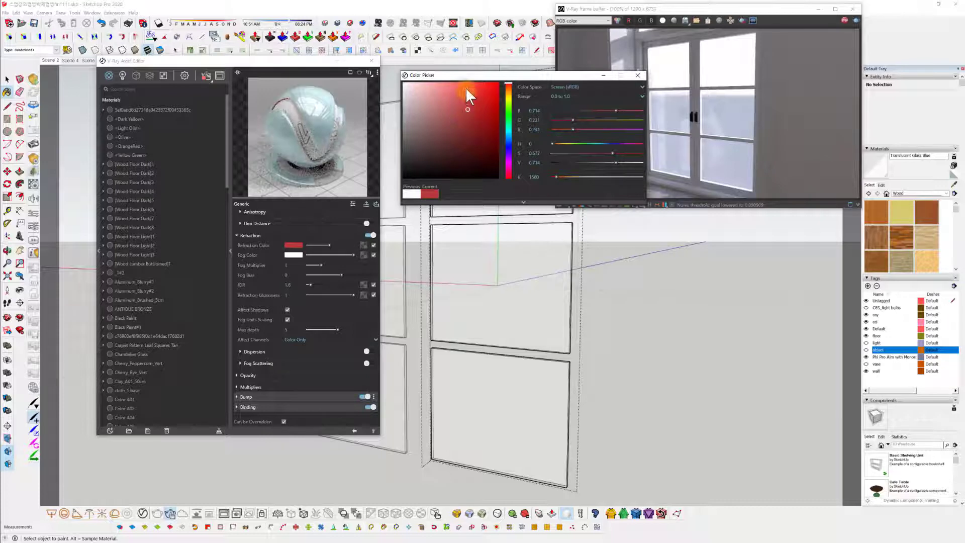
mouse_move(466, 88)
left_mouse_down()
mouse_move(463, 147)
mouse_move(467, 108)
left_mouse_up()
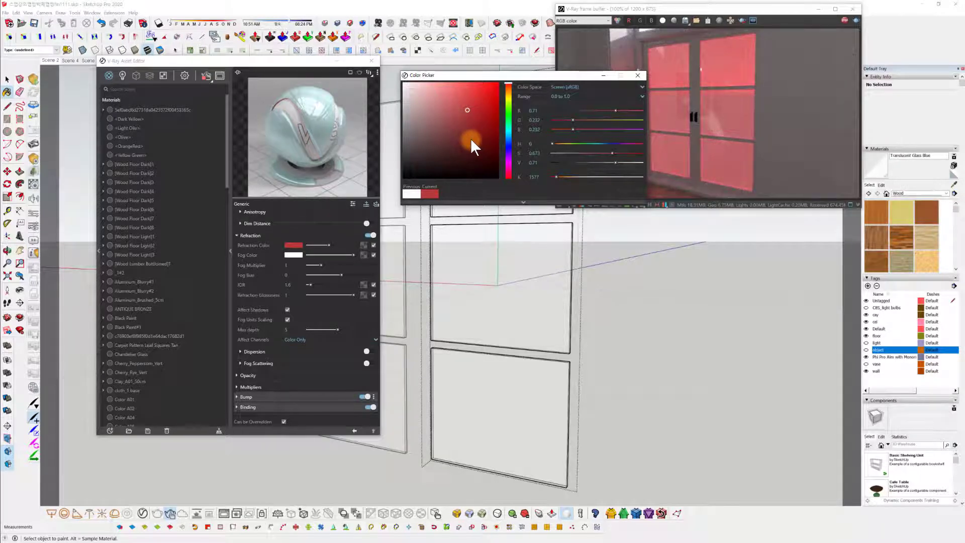
left_click_drag(472, 132, 479, 115)
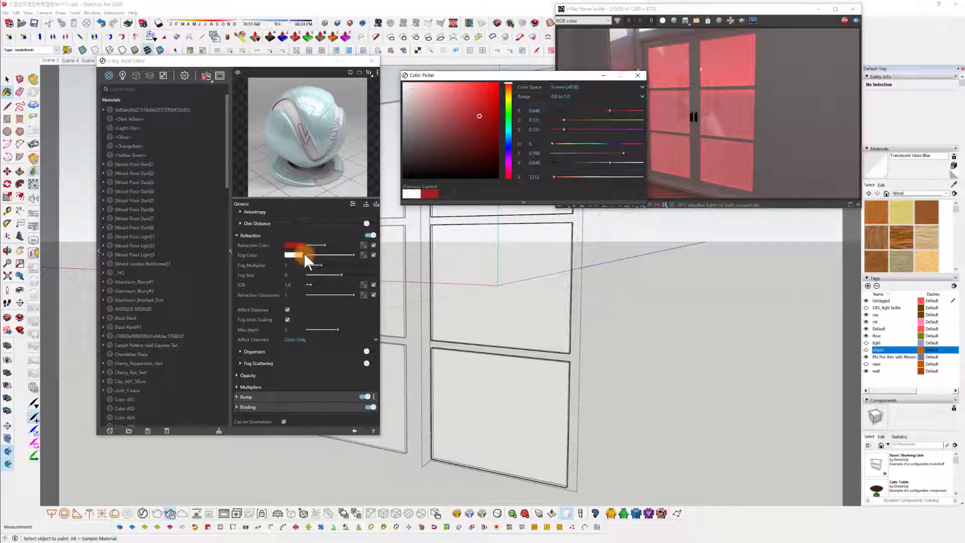
left_click(635, 76)
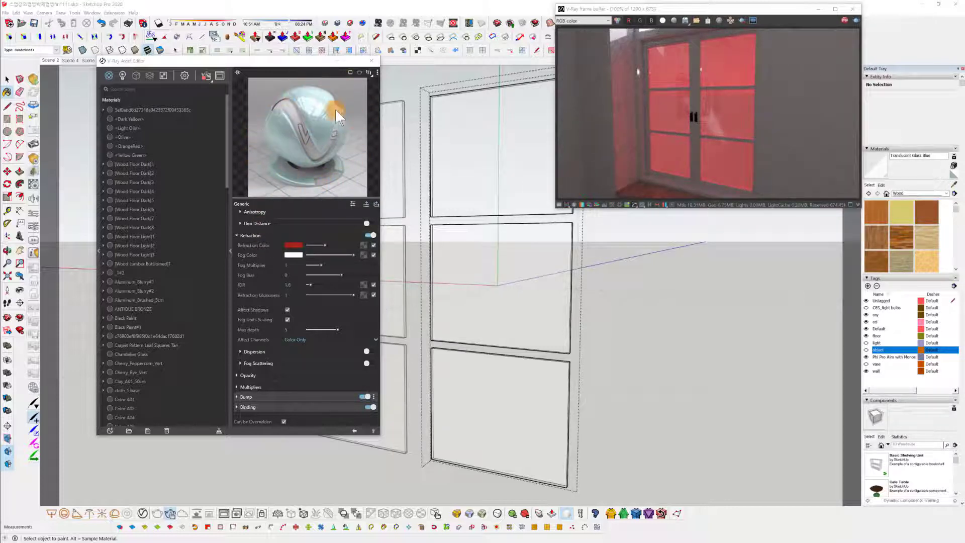
Try a red diffuse colour of about 0.82, 0.168, 0.168 on the glass material and compare it with the refraction colour.
left_click_drag(335, 108, 266, 99)
scroll(314, 261, "up", 5)
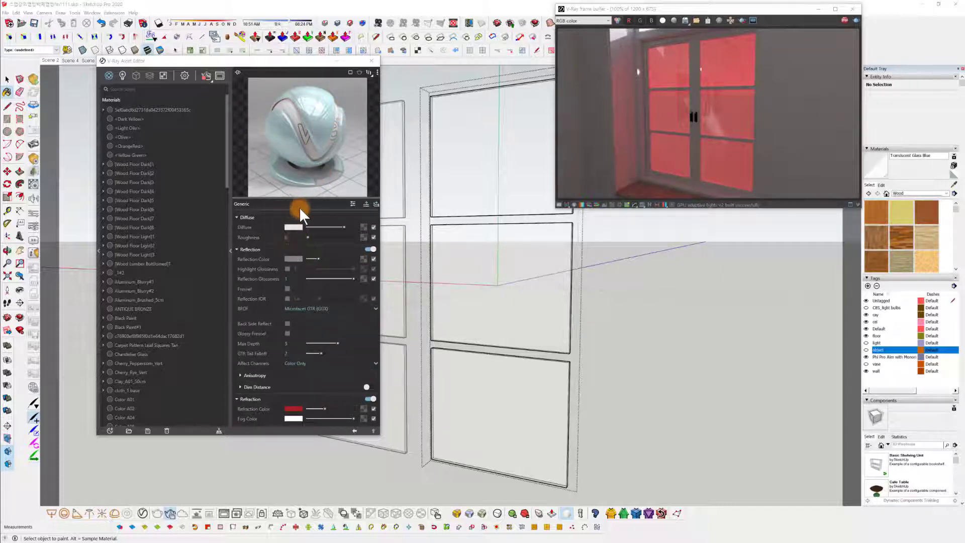
scroll(307, 301, "down", 3)
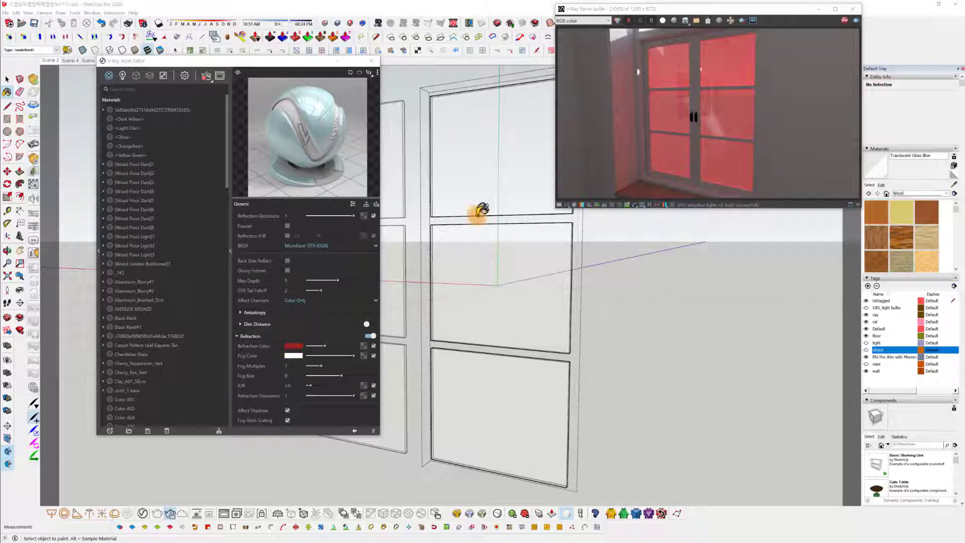
scroll(315, 281, "up", 3)
left_click(293, 235)
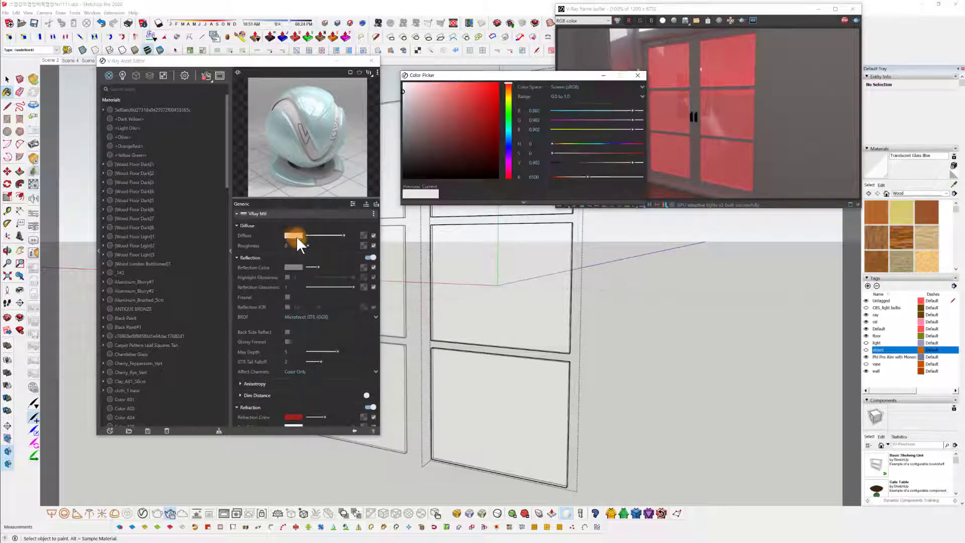
left_click(479, 99)
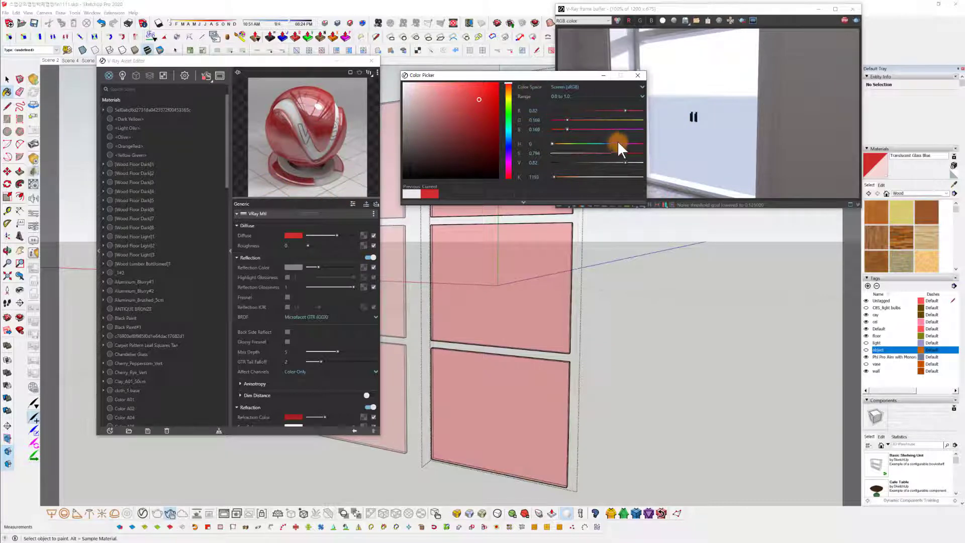
middle_click_drag(453, 284, 476, 280)
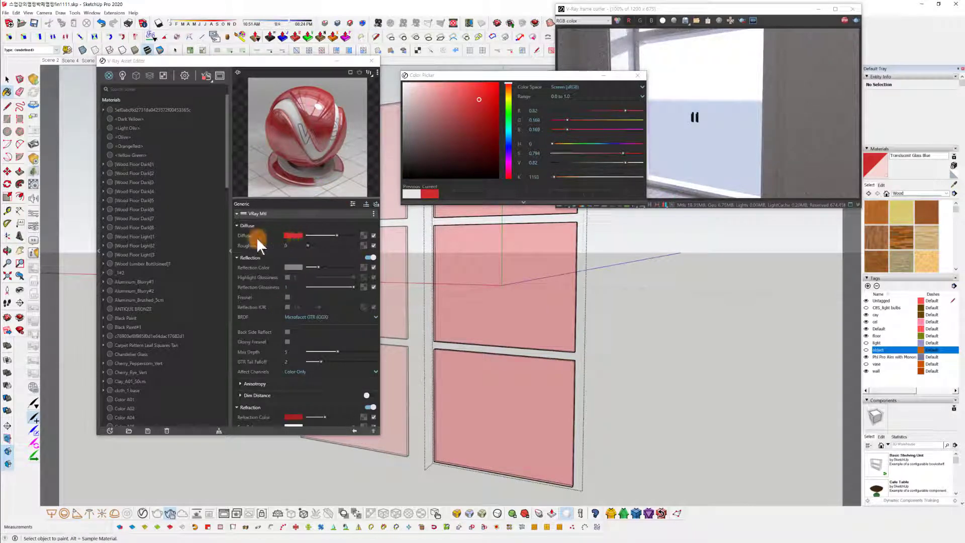
scroll(276, 347, "down", 3)
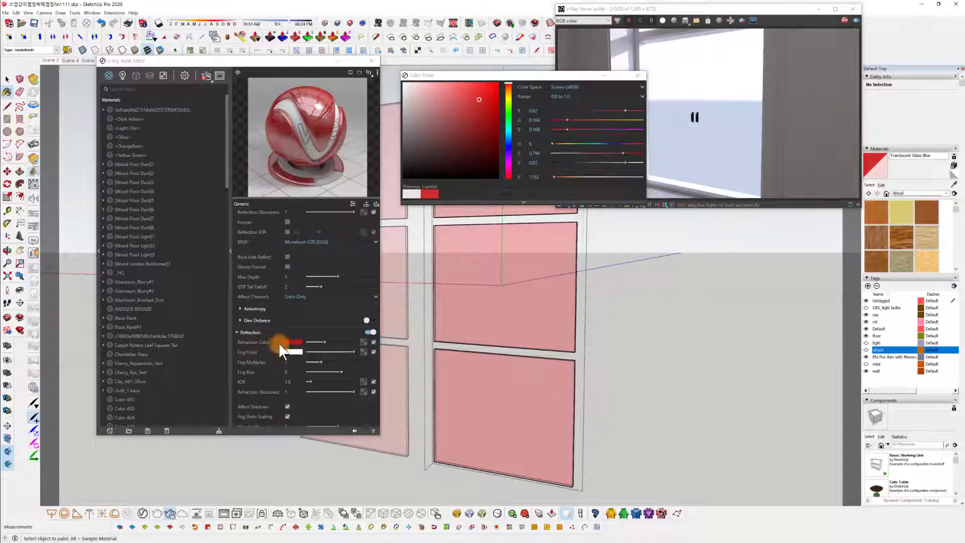
scroll(294, 284, "up", 3)
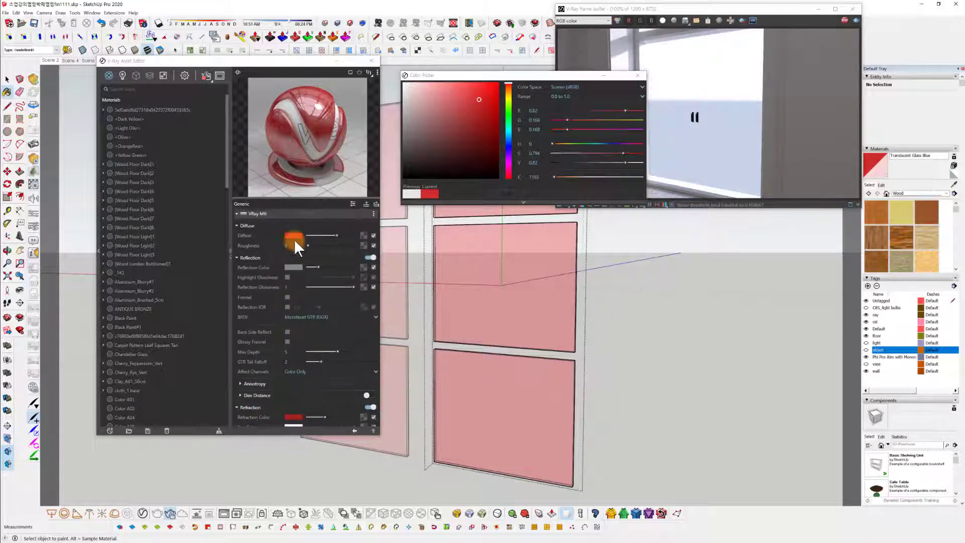
Set the glass material's diffuse colour to a near-white of about 0.954.
left_click(294, 236)
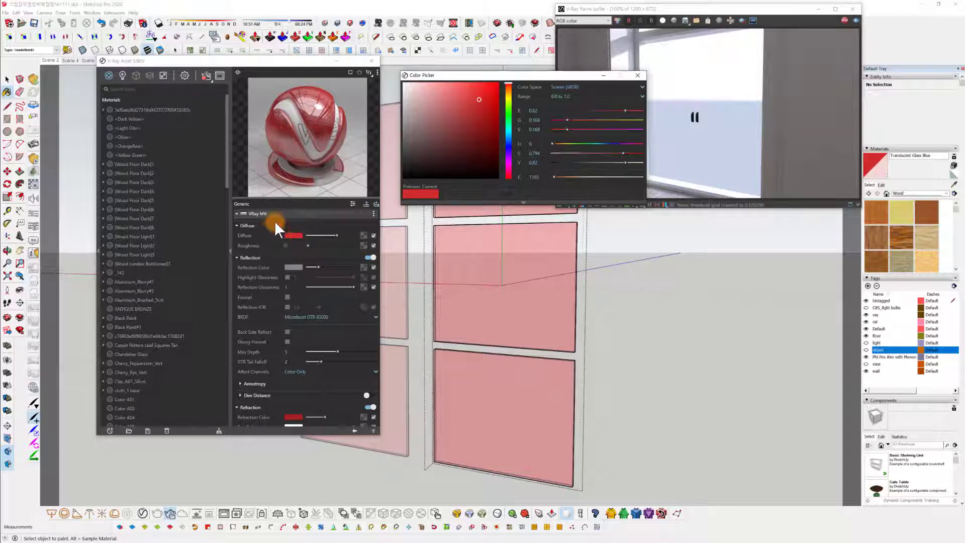
left_click_drag(443, 103, 369, 84)
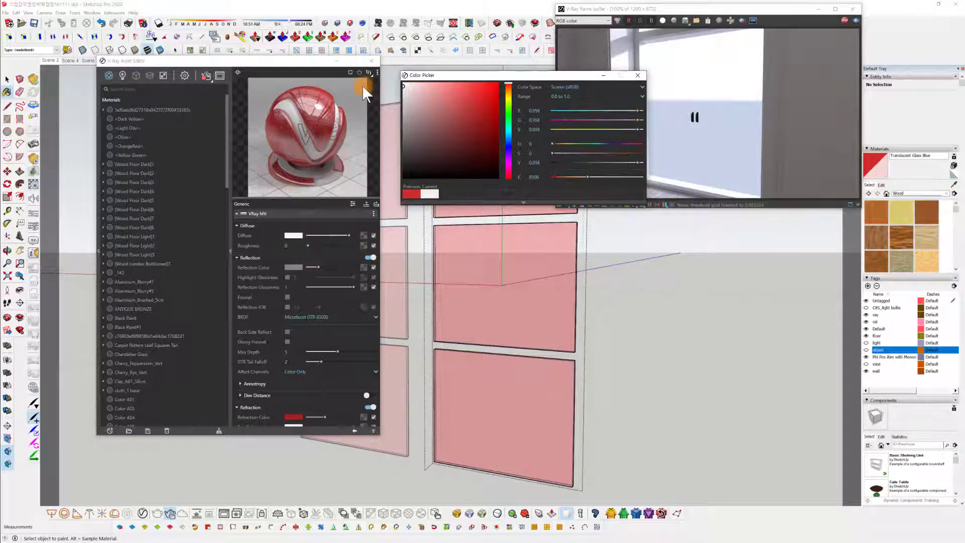
left_click(637, 75)
Set the glass material's refraction colour to a near-white of about 0.952.
scroll(273, 315, "down", 2)
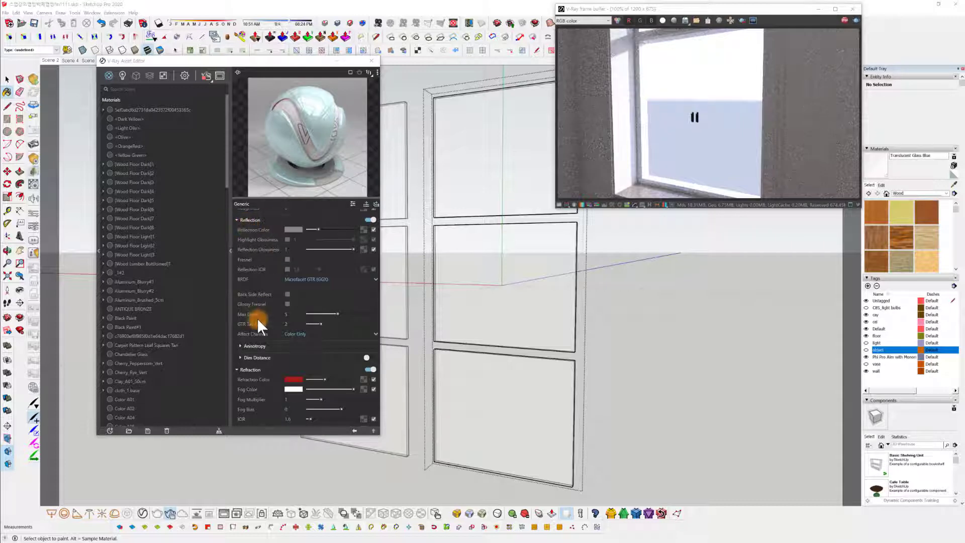
scroll(248, 362, "down", 1)
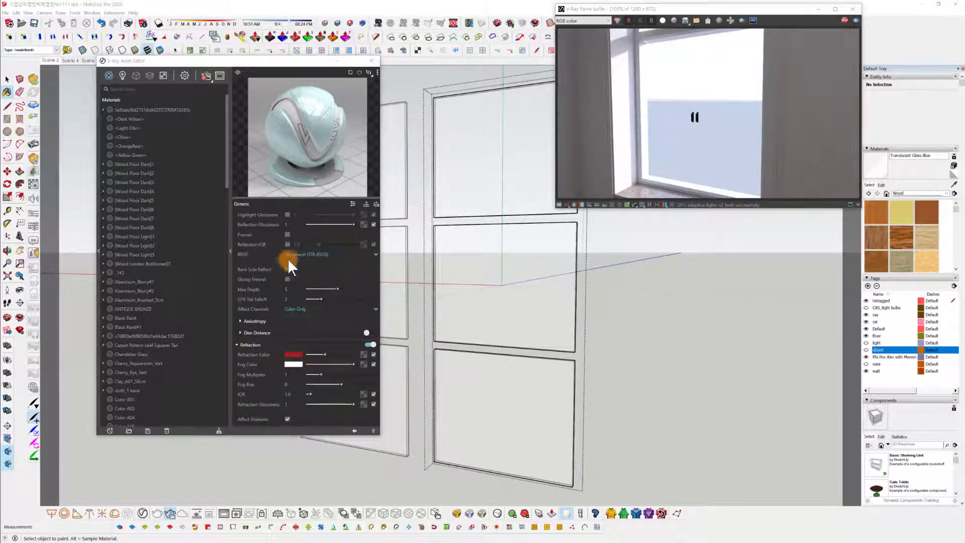
left_click(292, 358)
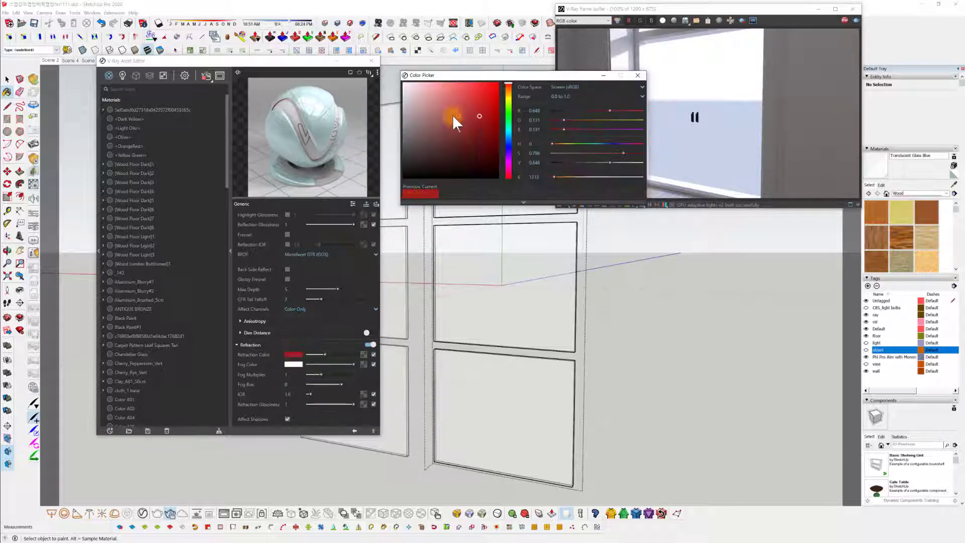
left_click(481, 108)
left_click_drag(492, 98, 347, 86)
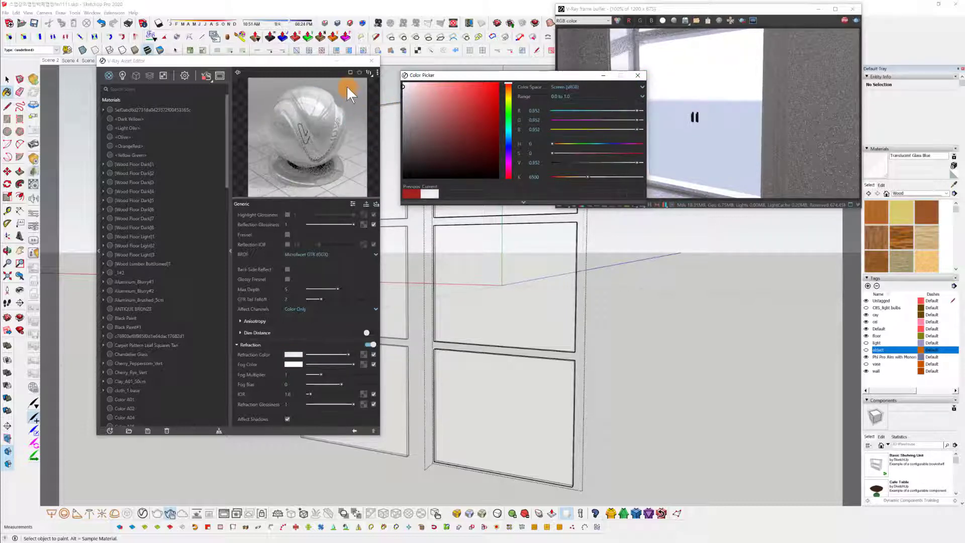
left_click(639, 75)
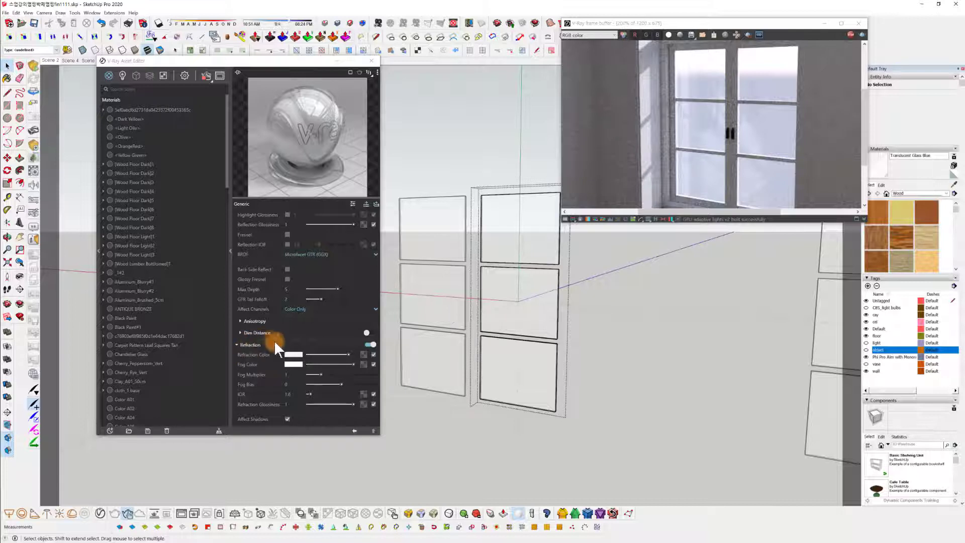
Tint the glass red through a refraction colour of about 0.753, 0.07, 0.07 and refresh the interactive render view.
scroll(295, 343, "up", 3)
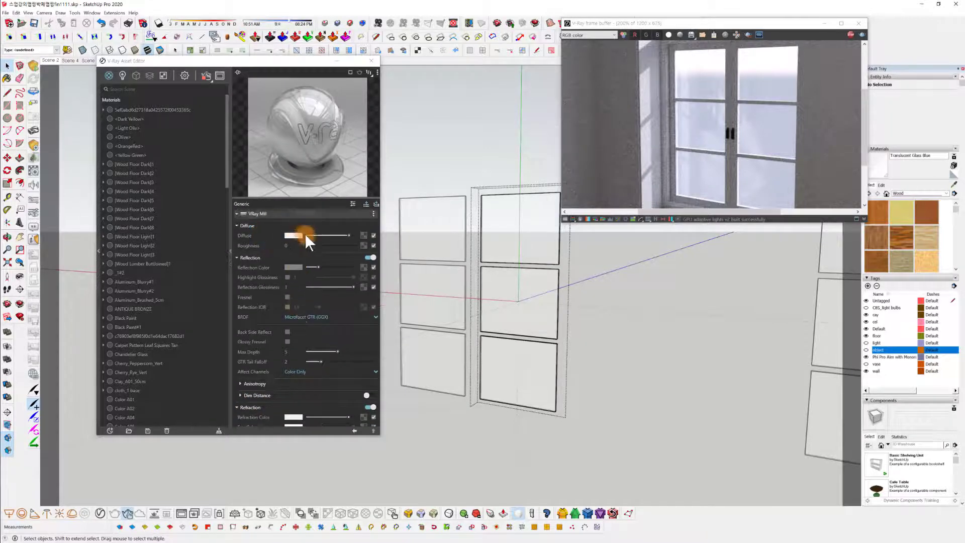
scroll(296, 271, "down", 4)
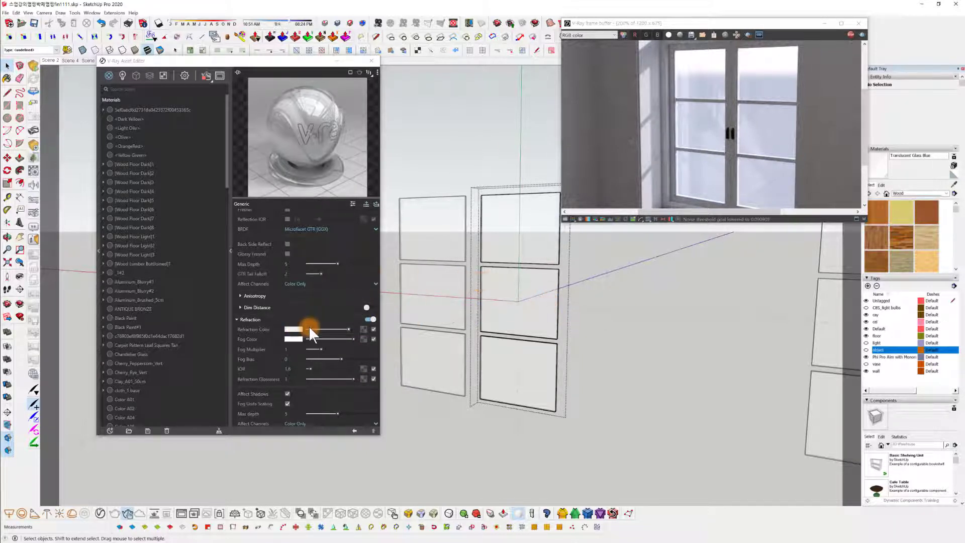
left_click(293, 329)
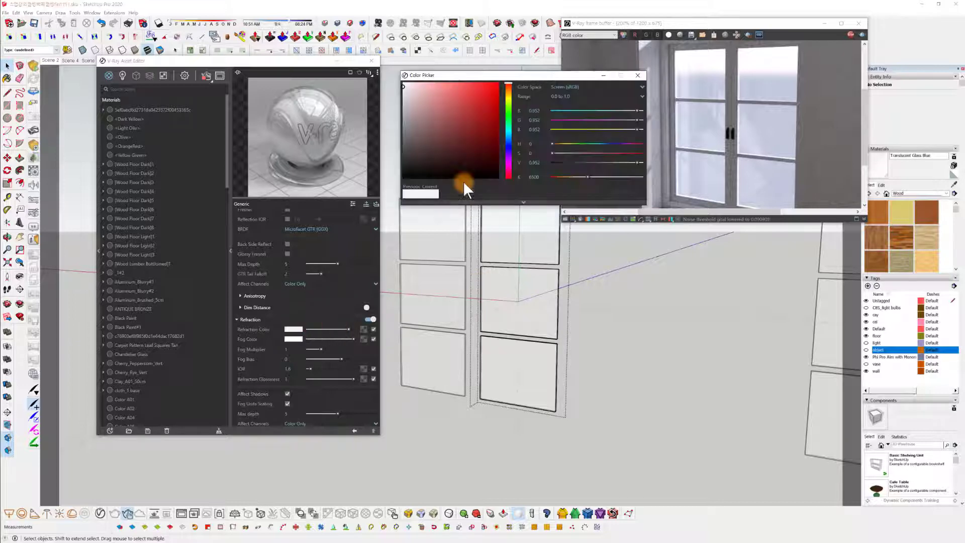
left_click(490, 104)
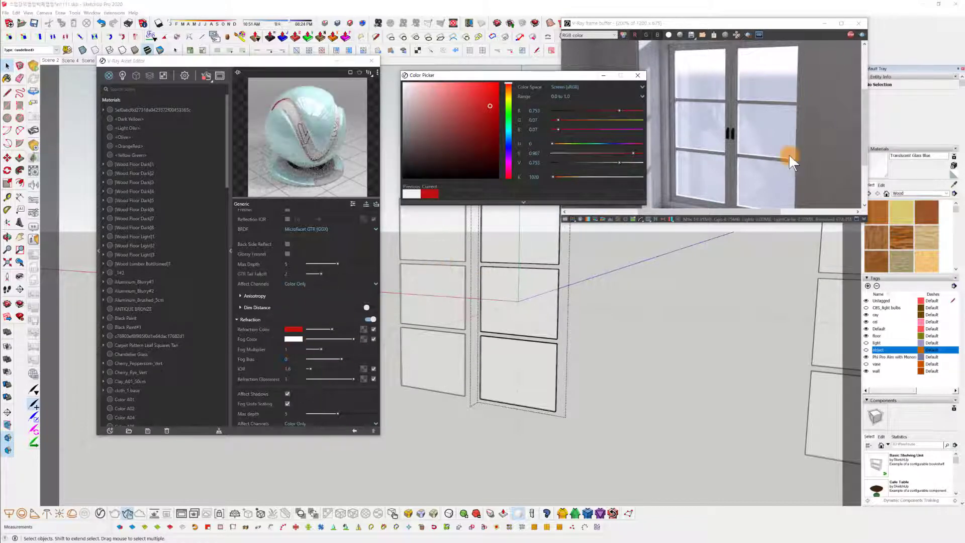
middle_click_drag(621, 353, 683, 340)
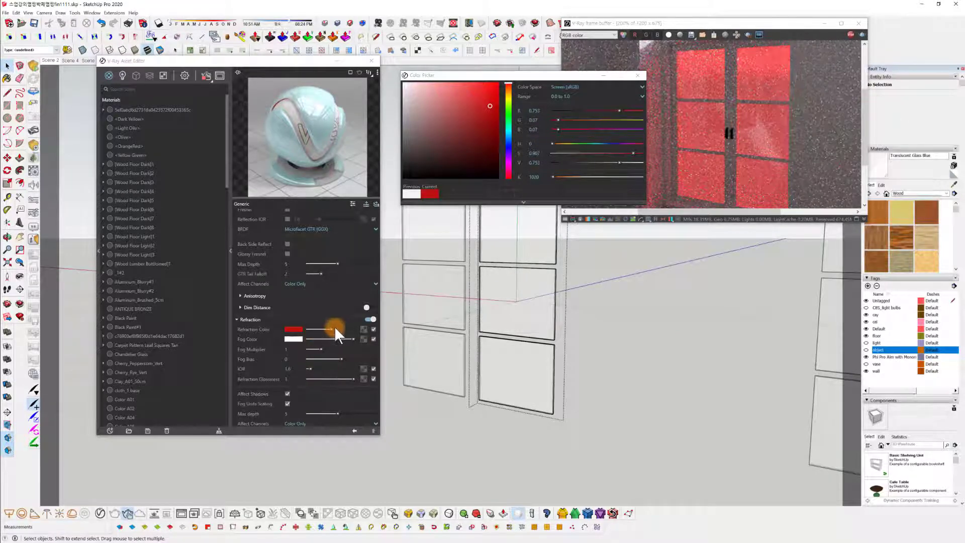
Raise the brightness of the red refraction colour to its maximum and check the window in the interactive render.
left_click_drag(334, 328, 356, 329)
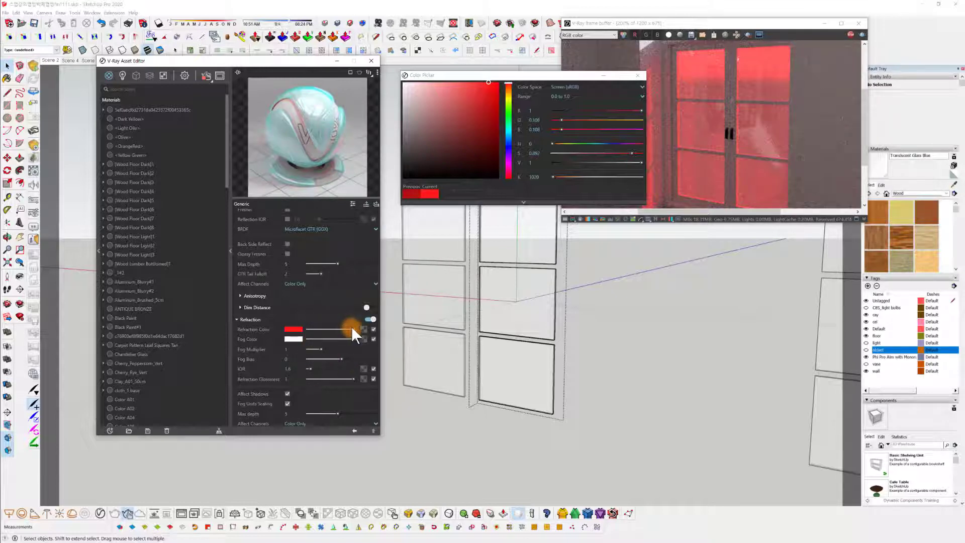
left_click_drag(352, 329, 358, 329)
middle_click_drag(698, 281, 669, 315)
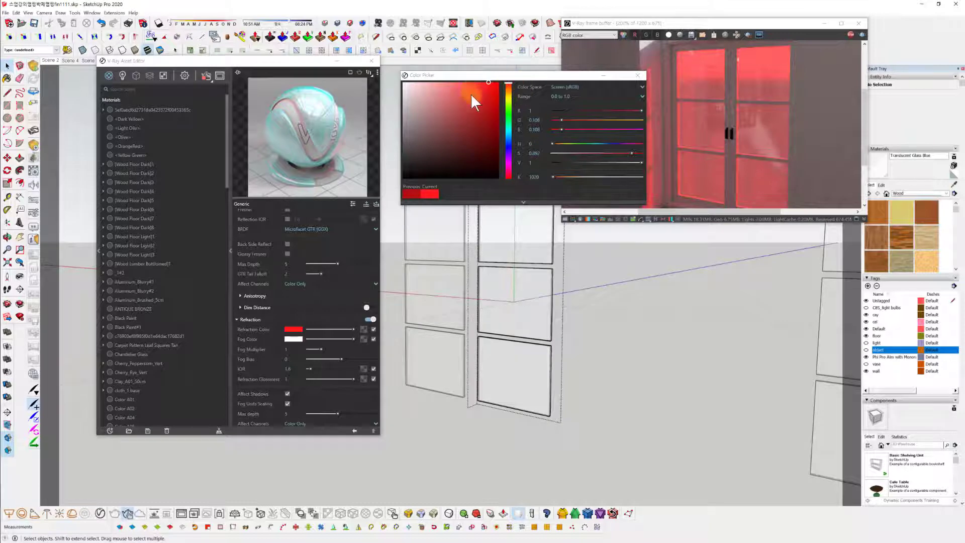
Try a teal green refraction colour on the glass and brighten it to about 0.241, 0.996, 0.752.
left_click(508, 125)
left_click(477, 110)
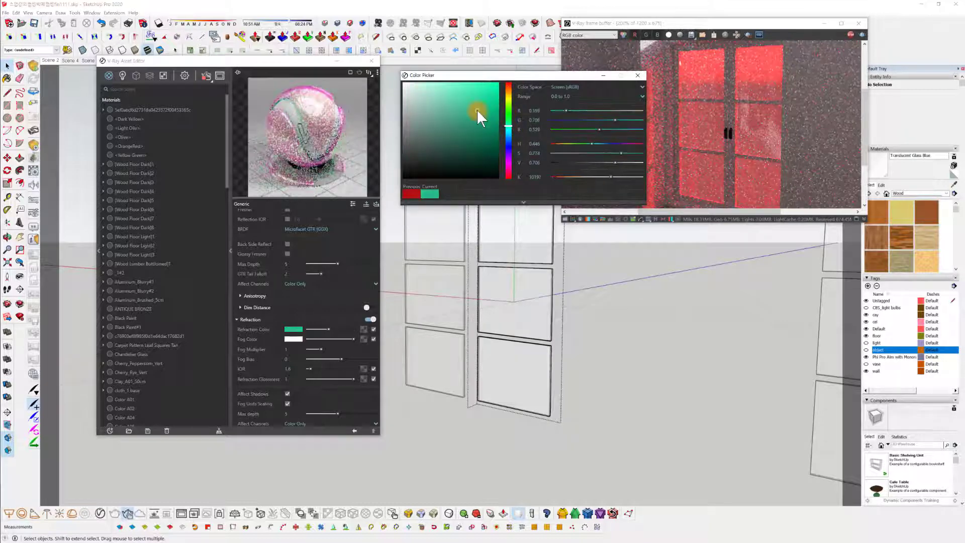
left_click(762, 122)
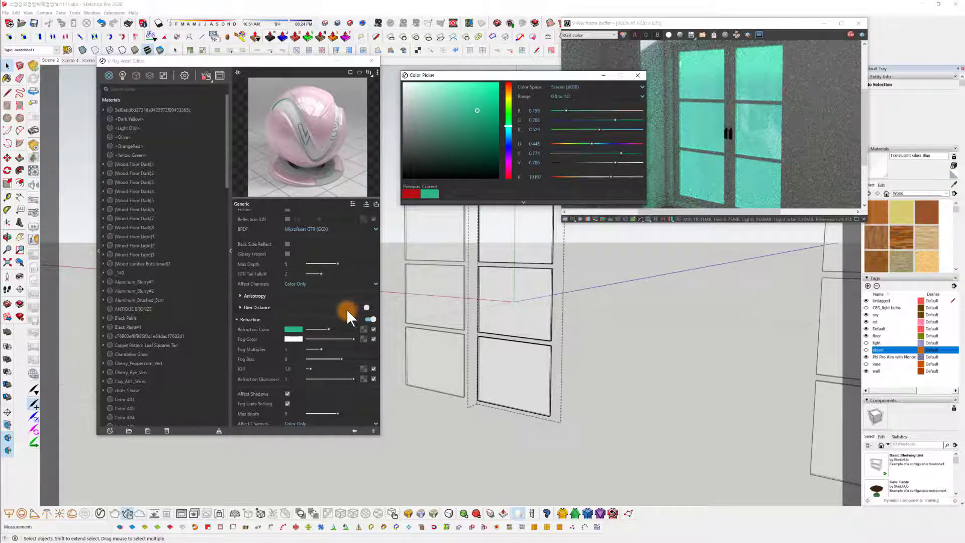
left_click_drag(331, 329, 353, 329)
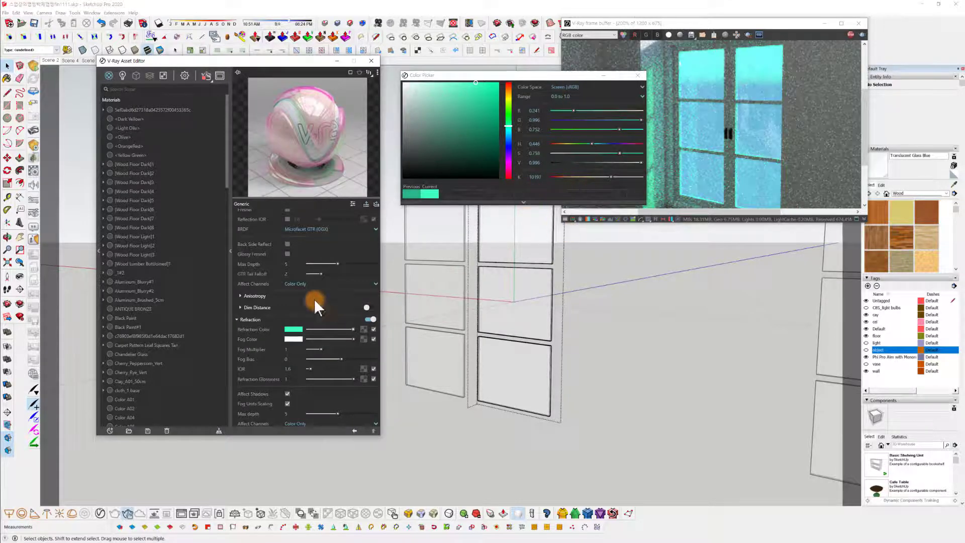
scroll(326, 246, "up", 3)
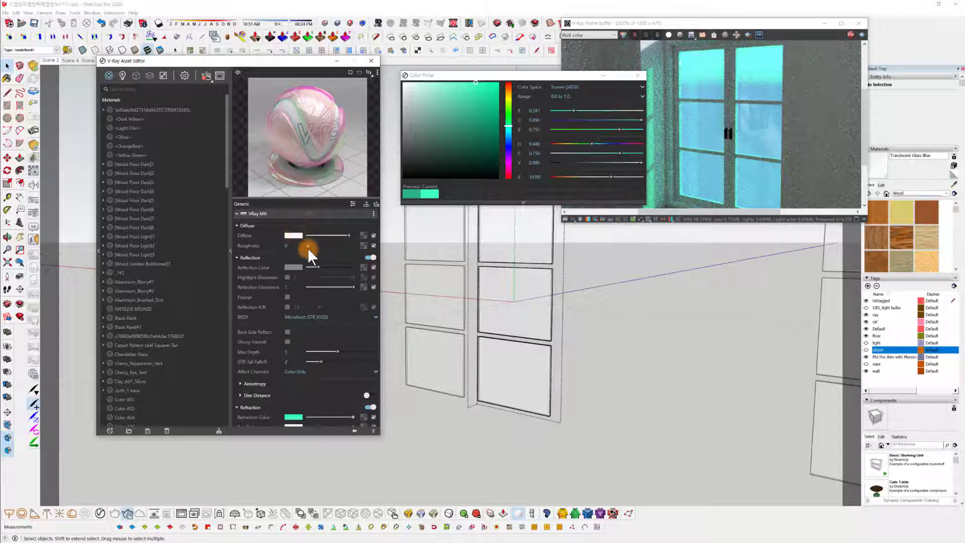
scroll(310, 291, "down", 3)
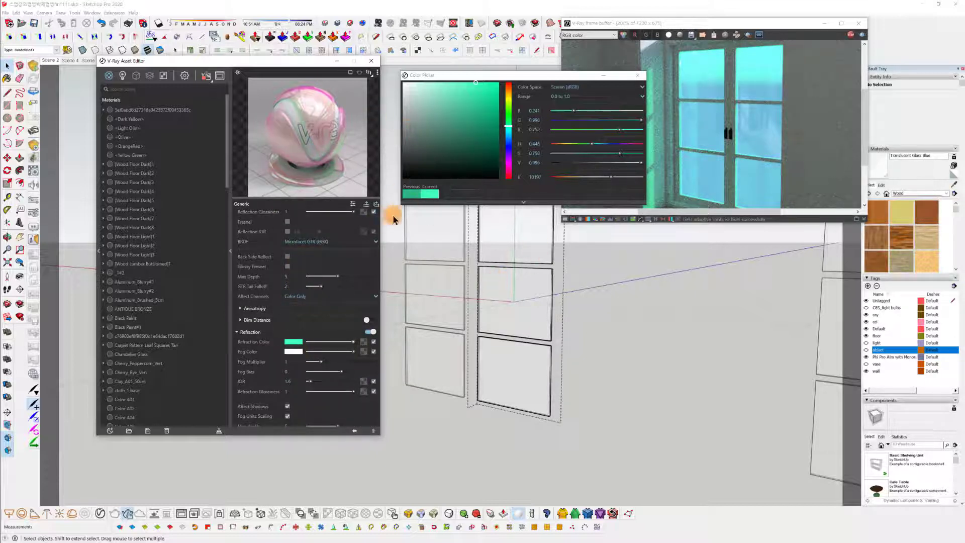
Return the glass material's refraction colour to a neutral near-white of about 0.96.
mouse_move(430, 102)
left_mouse_down()
mouse_move(338, 92)
mouse_move(399, 85)
left_mouse_up()
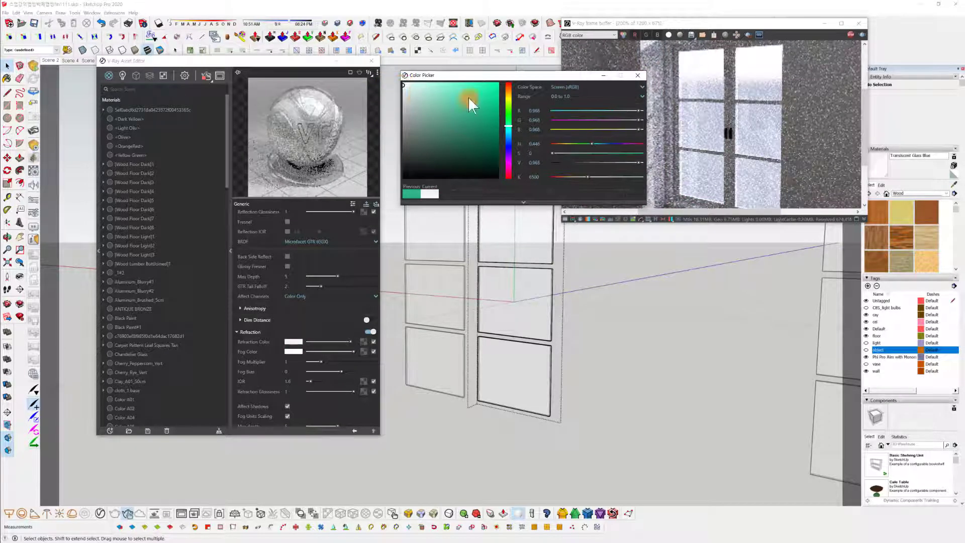
left_click(401, 86)
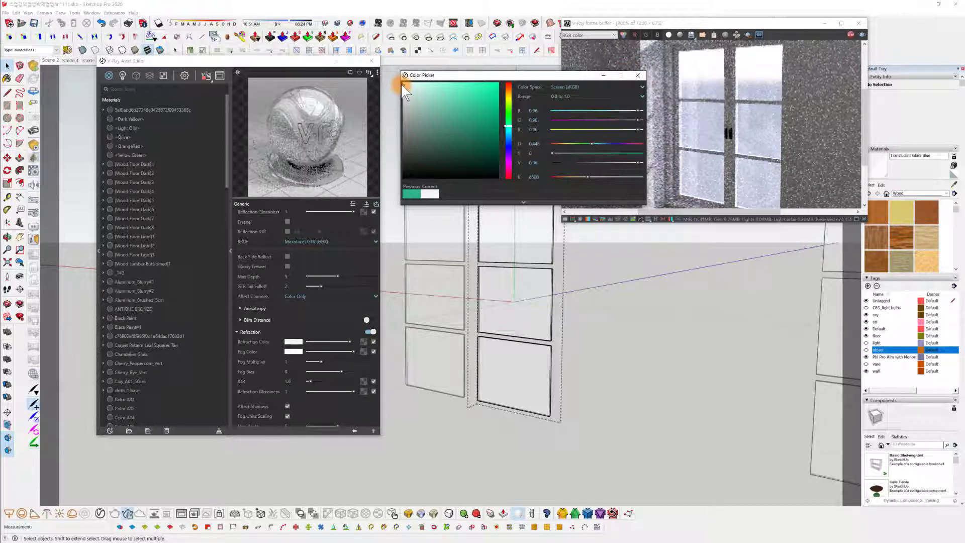
Try a saturated red fog colour of about 0.948, 0, 0 for the glass material's refraction.
left_click(638, 75)
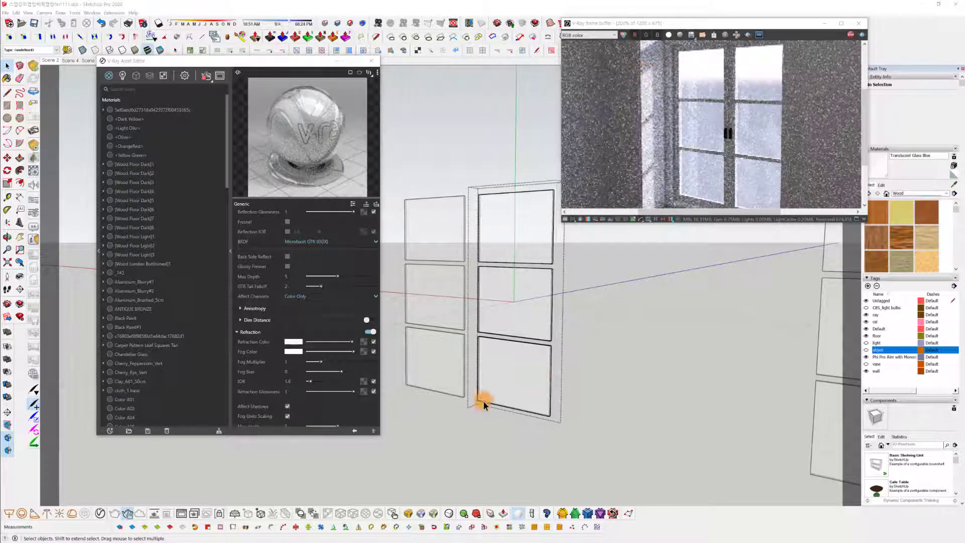
left_click(296, 351)
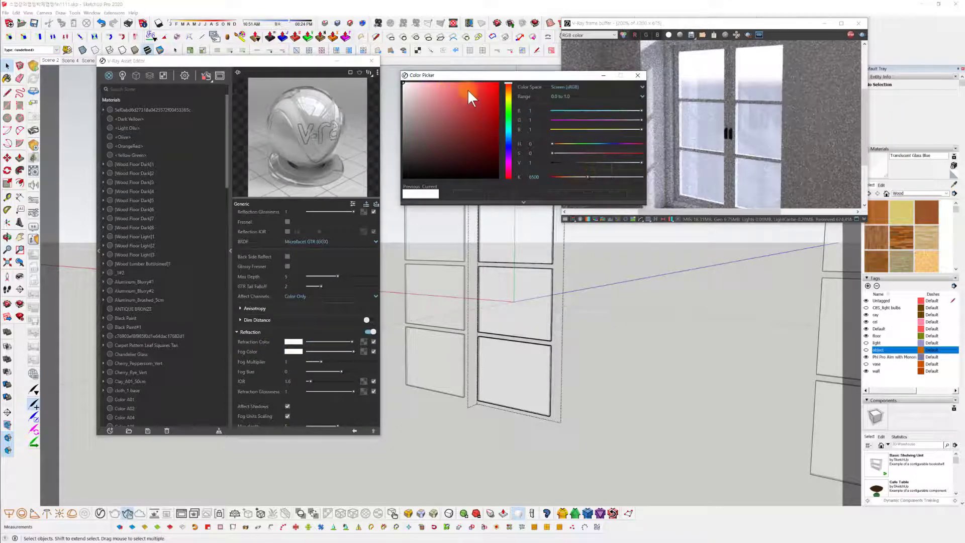
left_click_drag(490, 100, 503, 86)
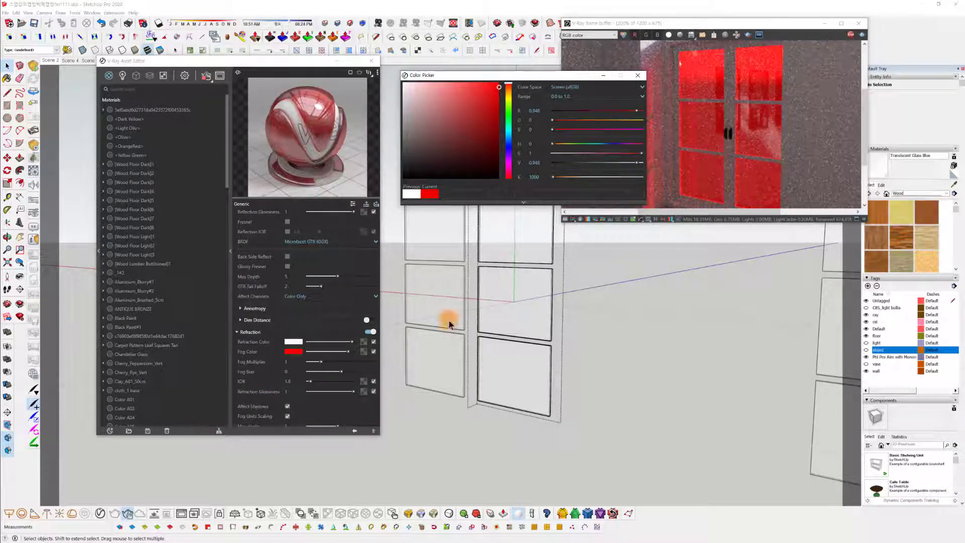
left_click(637, 75)
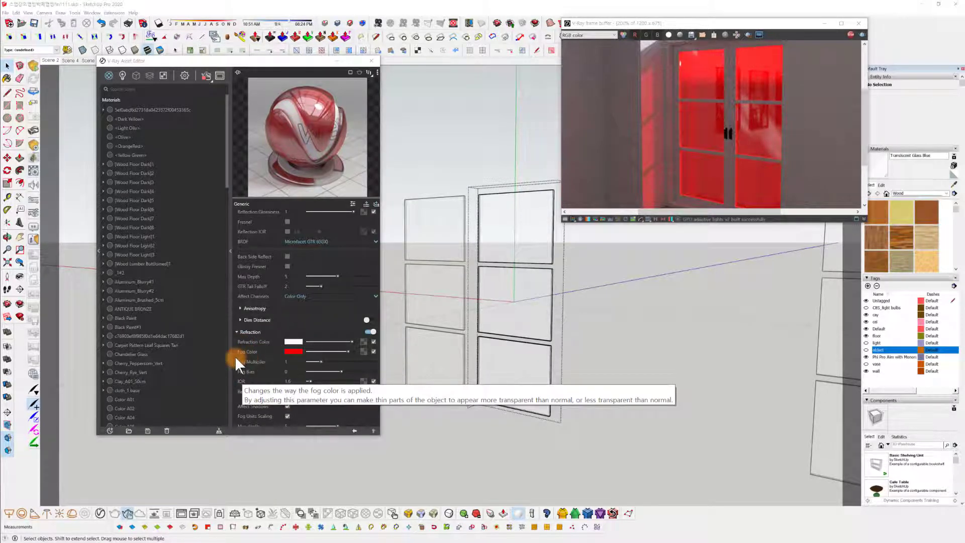
Test the red glass with a fog multiplier of 0.02.
left_click_drag(235, 366, 275, 366)
left_click(284, 361)
type("0")
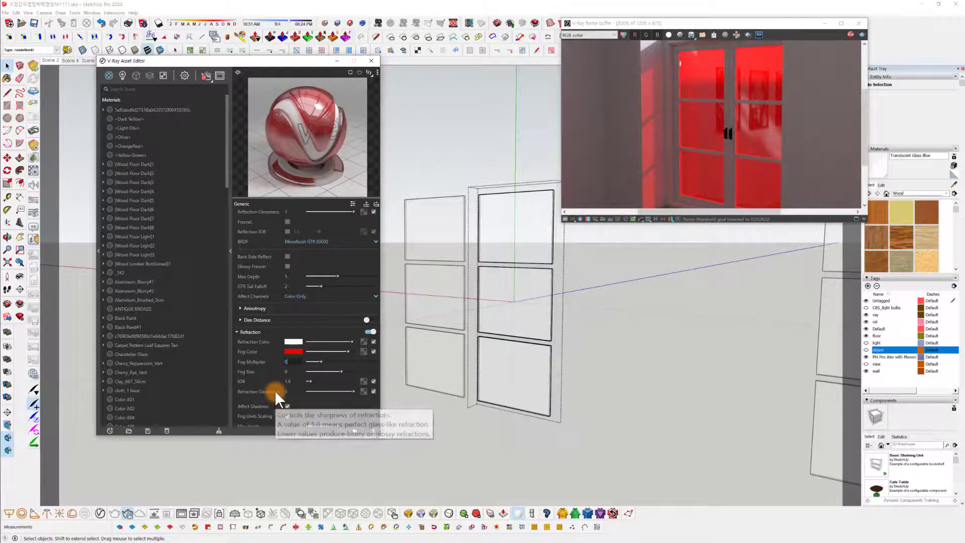
type(".02")
key("Return")
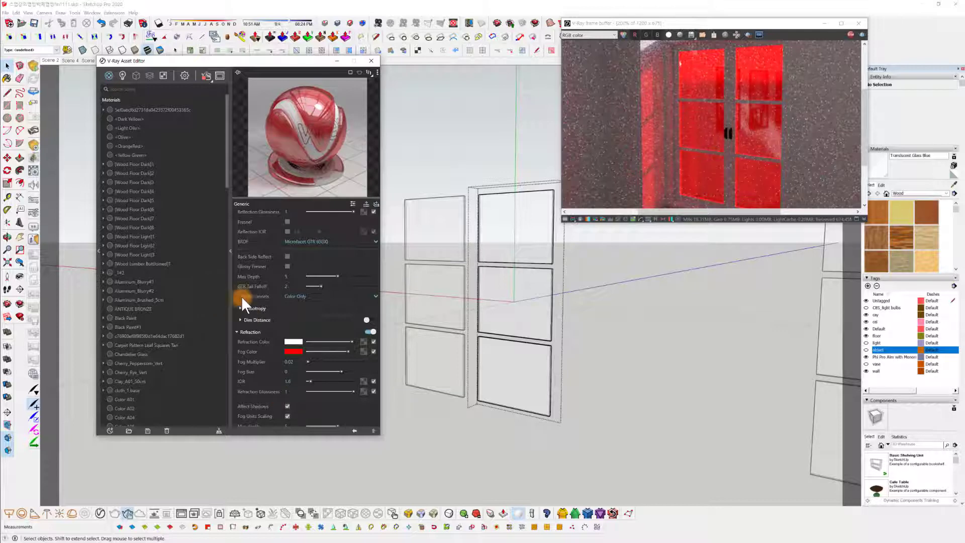
Lighten the fog colour to a pinkish red of about 1, 0.499, 0.499 and set the fog multiplier to 1.
left_click(293, 352)
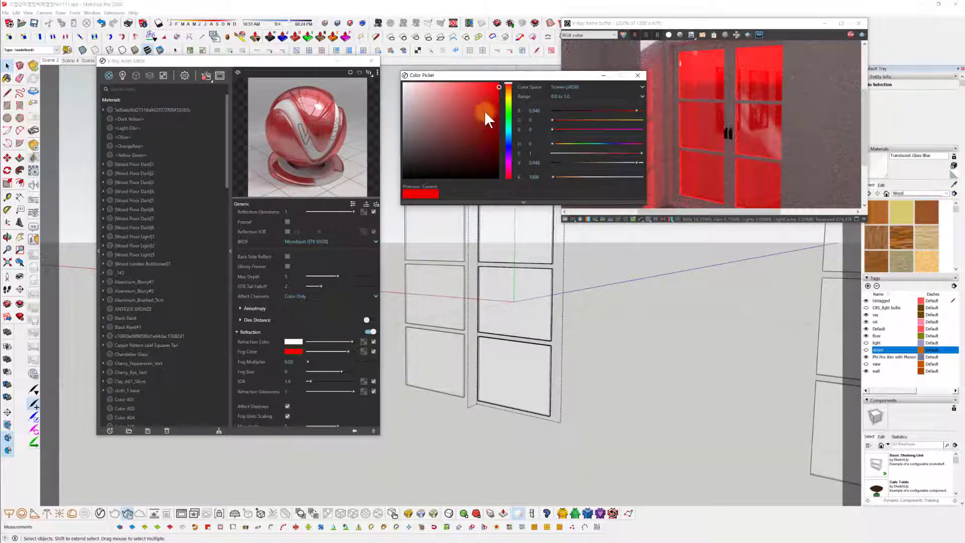
mouse_move(493, 97)
left_mouse_down()
mouse_move(442, 82)
mouse_move(450, 80)
left_mouse_up()
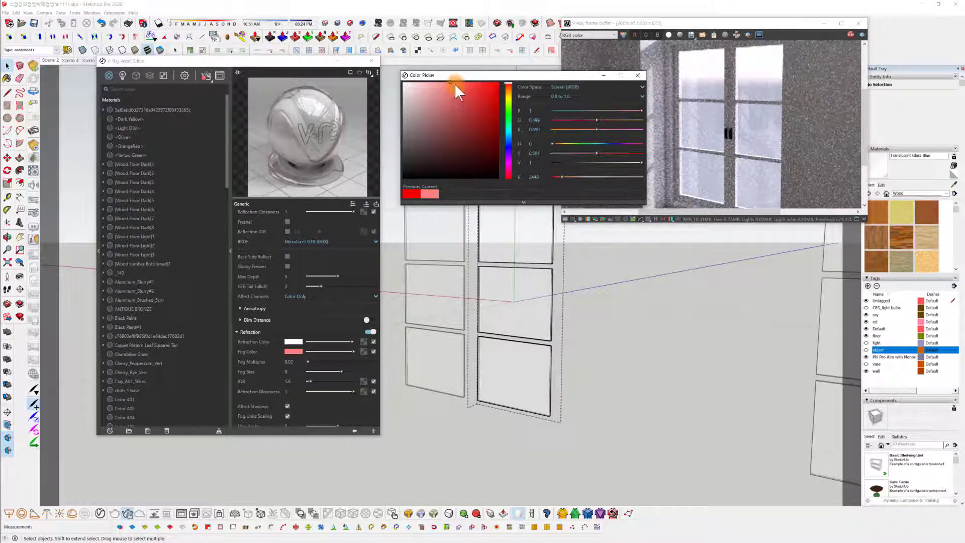
left_click_drag(298, 360, 234, 366)
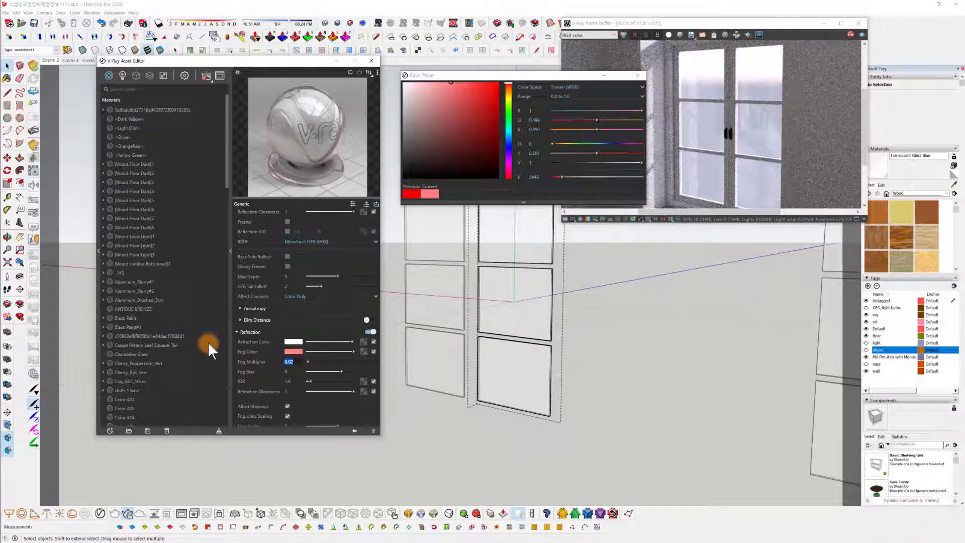
type("1")
key("Return")
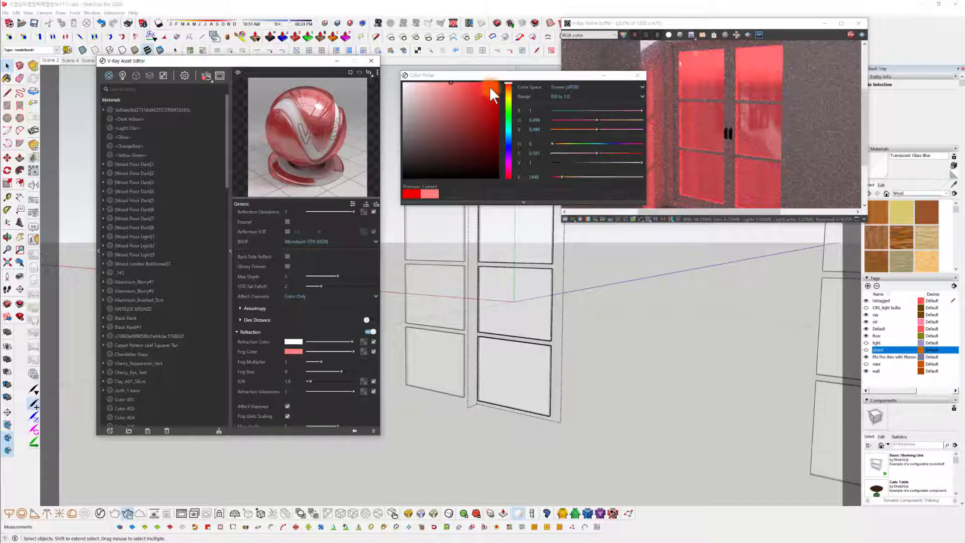
Deepen the fog colour to a red of about 0.987, 0.015, 0.015 and set the fog multiplier to 0.002.
left_click_drag(490, 86, 496, 83)
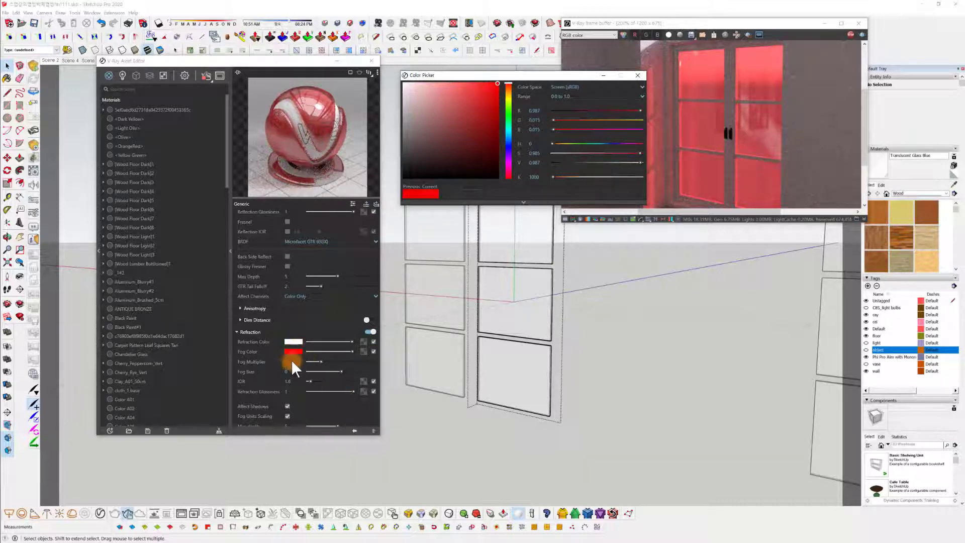
left_click_drag(291, 360, 158, 340)
type("000")
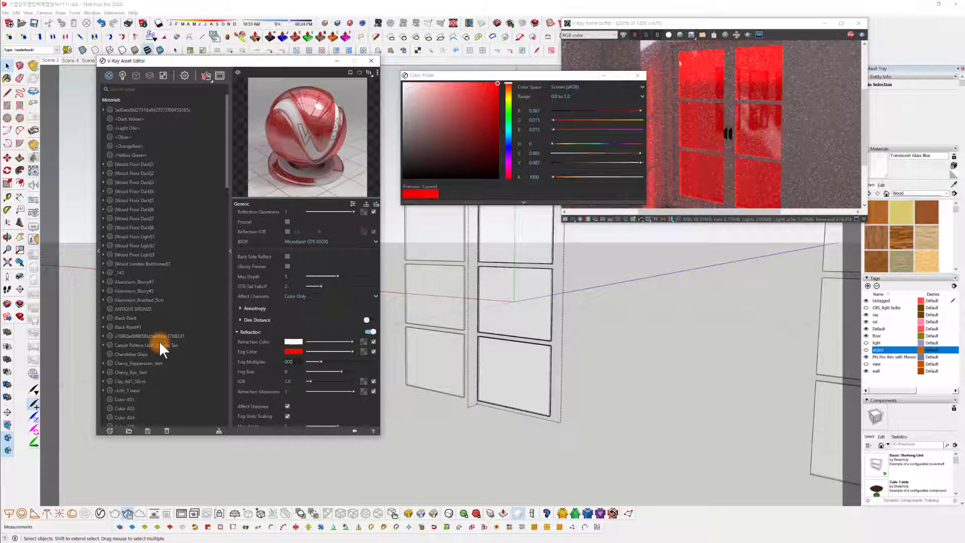
key("BackSpace")
type(".002")
key("Return")
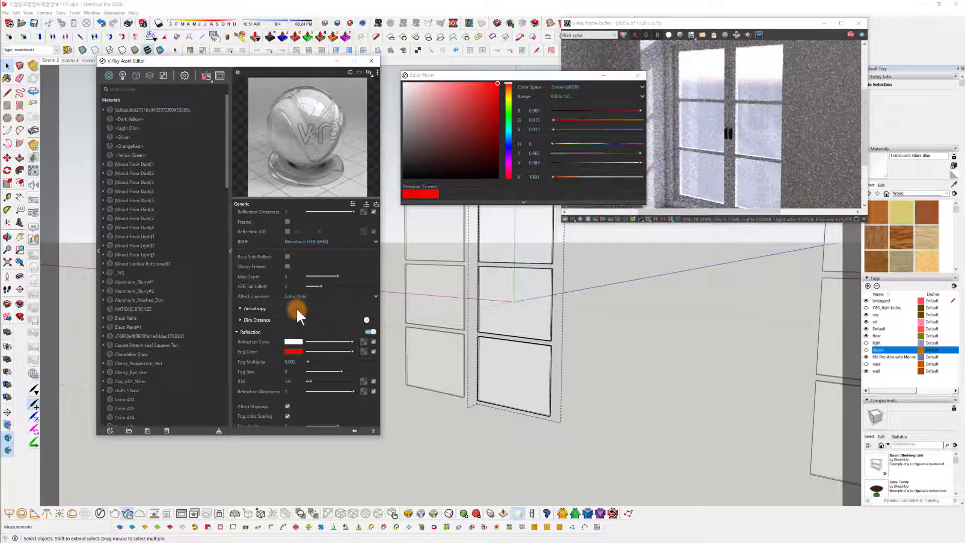
Soften the red fog colour to about 0.995, 0.267, 0.267 and set the fog multiplier to 1.
left_click_drag(300, 360, 230, 363)
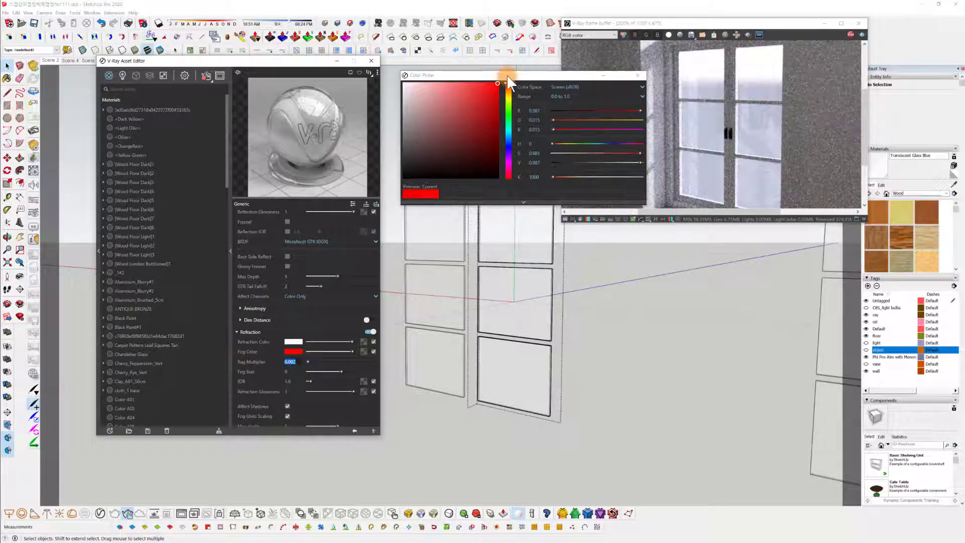
left_click_drag(466, 83, 460, 82)
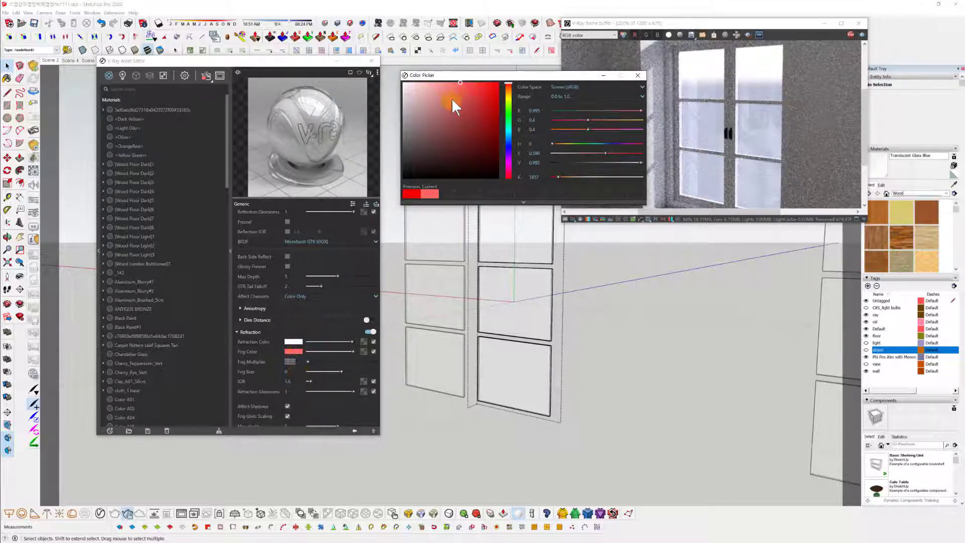
mouse_move(471, 83)
left_mouse_down()
mouse_move(444, 109)
mouse_move(454, 80)
mouse_move(492, 84)
mouse_move(473, 82)
left_mouse_up()
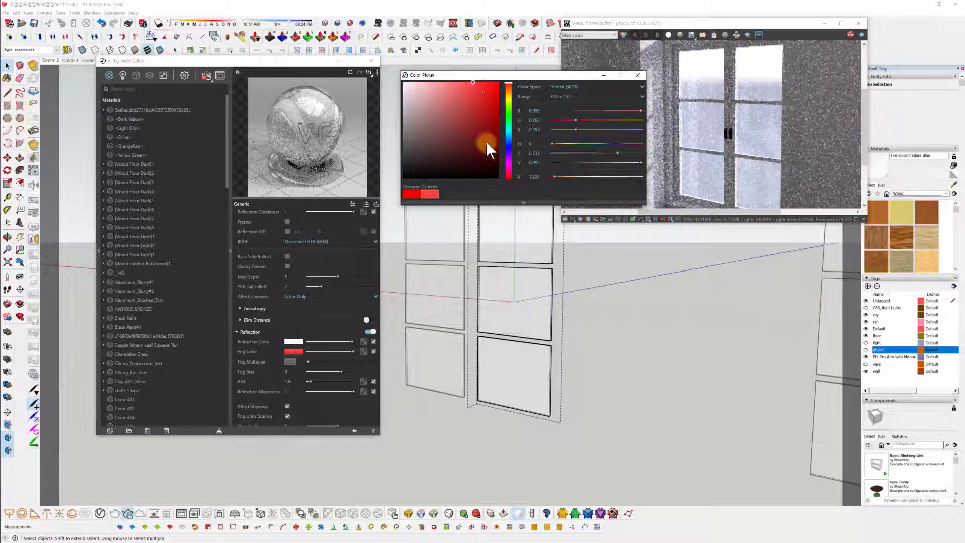
left_click(637, 75)
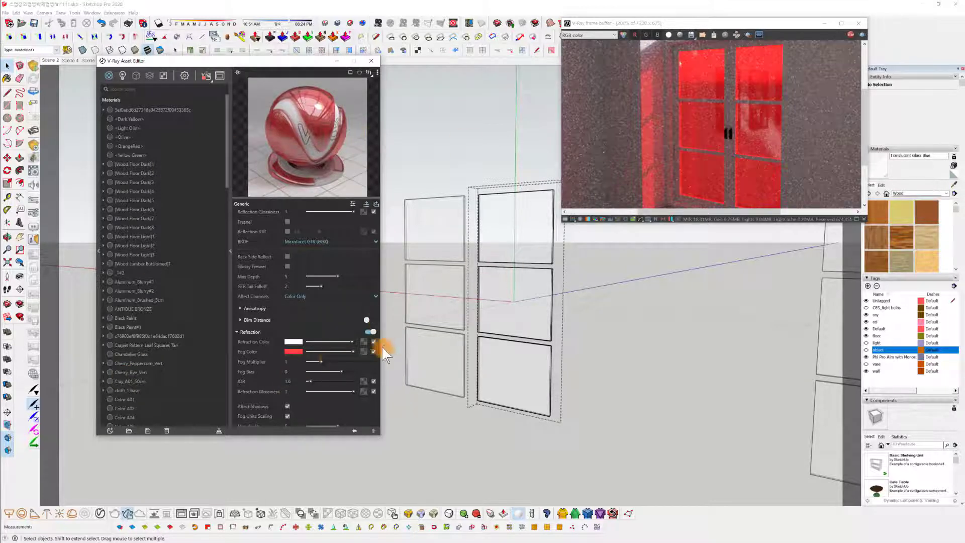
Try a fog multiplier above 2 on the red glass and return it to 1.
left_click_drag(322, 360, 339, 361)
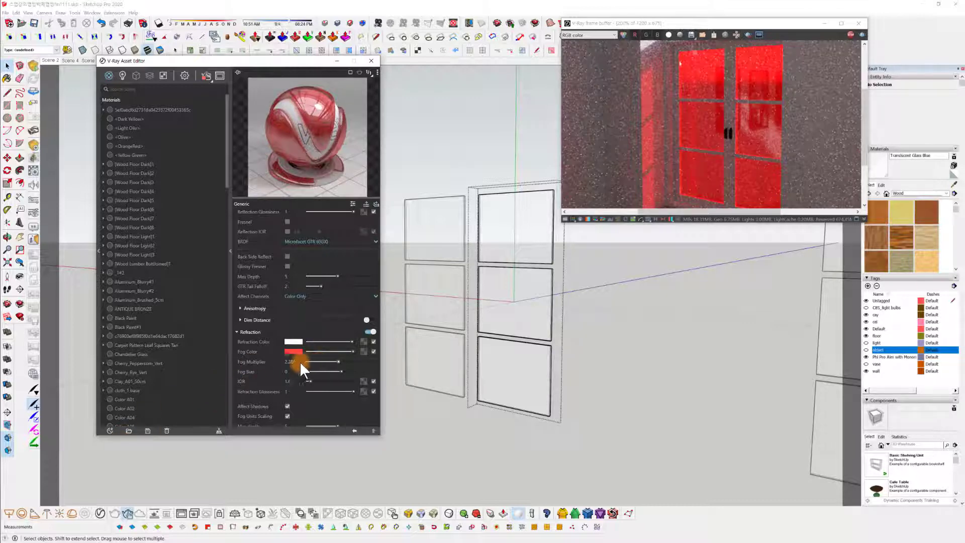
type("1")
key("Return")
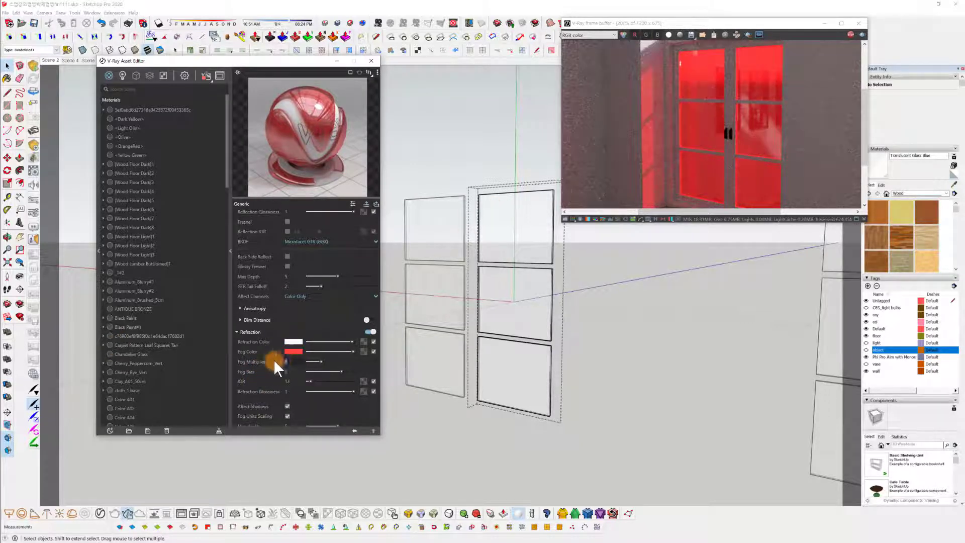
Test weaker fog multipliers of 0.2, 0.05 and 0.02 on the red-fogged window glass.
left_click_drag(288, 367, 249, 373)
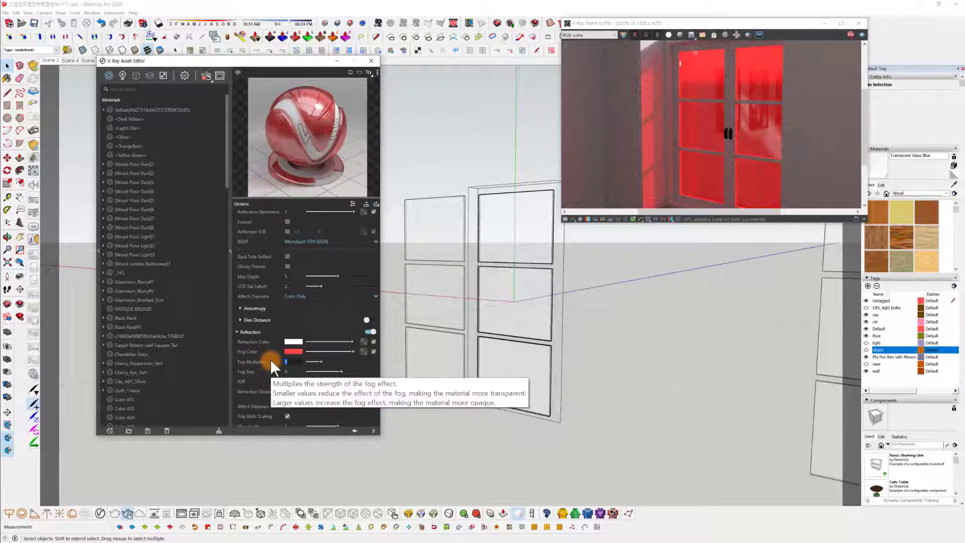
type("0.2")
key("Return")
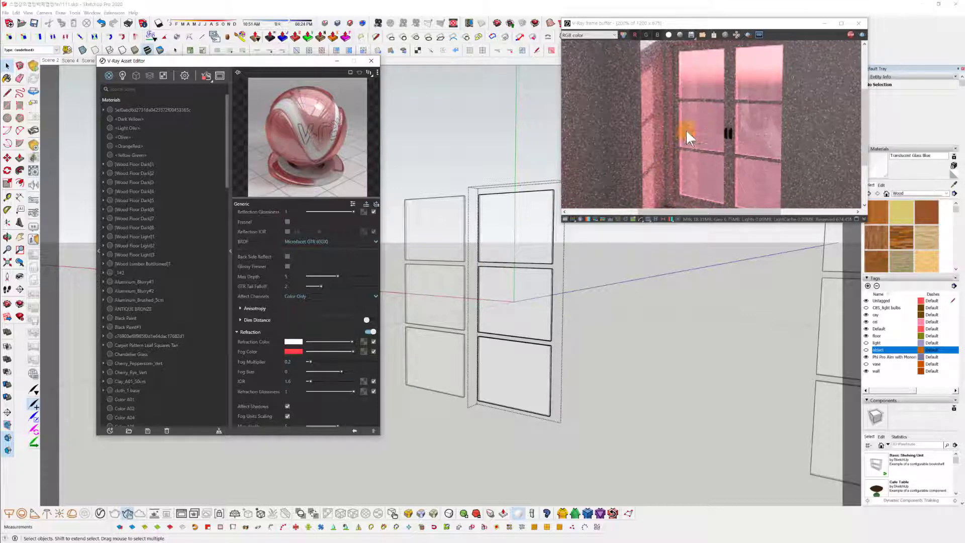
type("0.15")
key("Return")
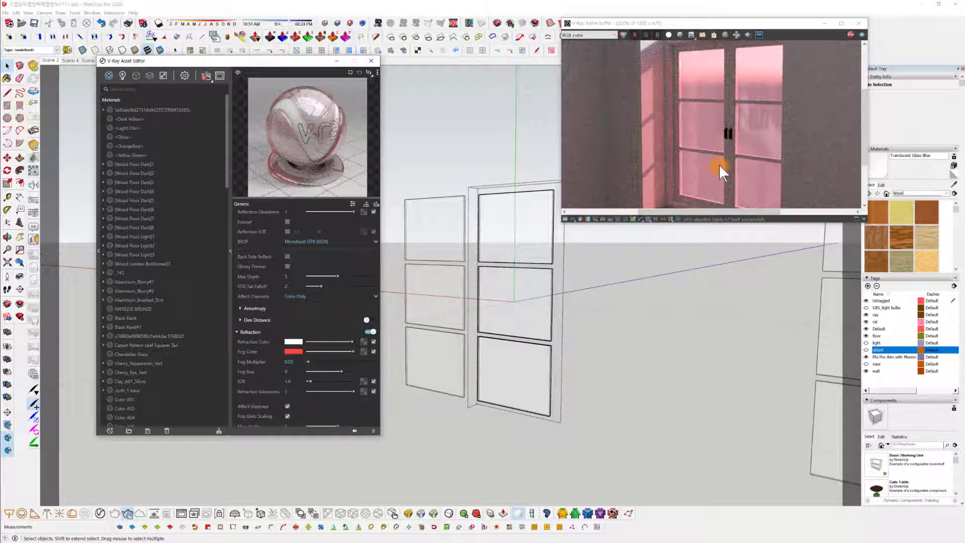
double_click(296, 361)
type("0.02")
key("Return")
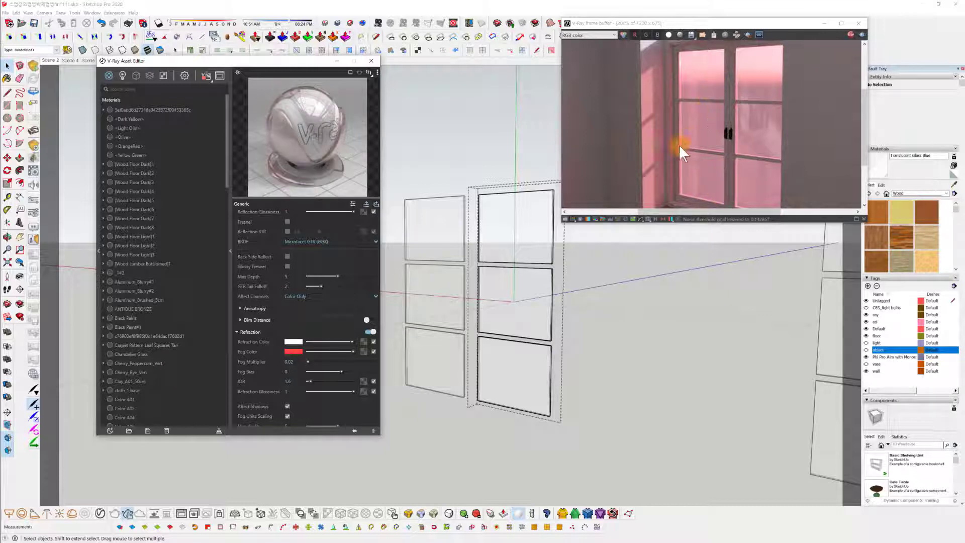
Compare fog multipliers of 0.5 and 0.08 on the whole window in the interactive render.
scroll(683, 164, "down", 2)
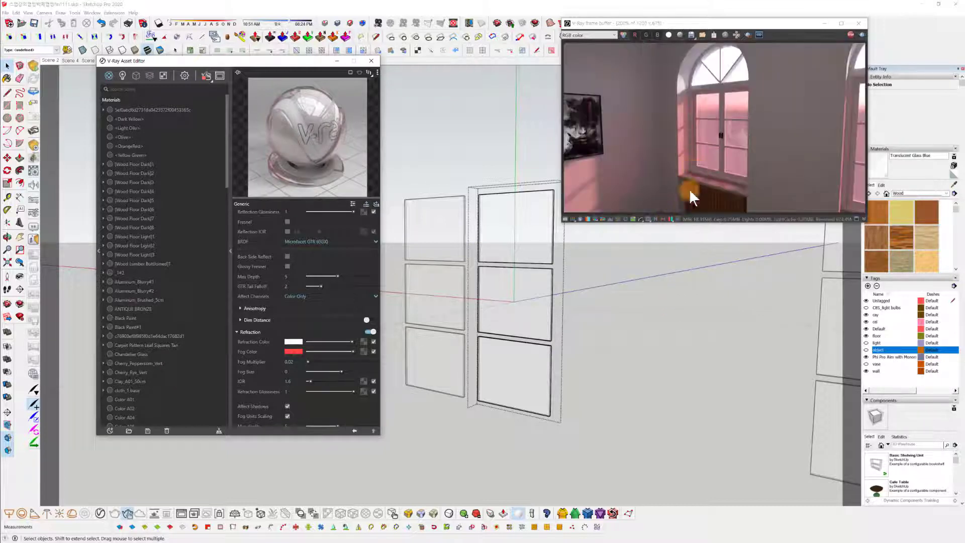
mouse_move(545, 387)
middle_mouse_down()
mouse_move(508, 377)
mouse_move(543, 388)
middle_mouse_up()
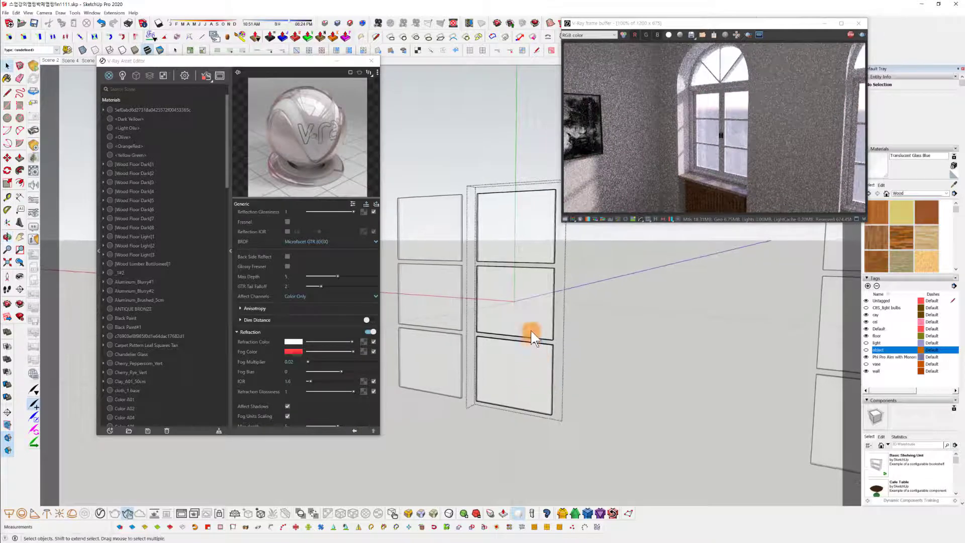
scroll(530, 330, "up", 1)
mouse_move(584, 300)
middle_mouse_down()
mouse_move(636, 310)
mouse_move(495, 335)
middle_mouse_up()
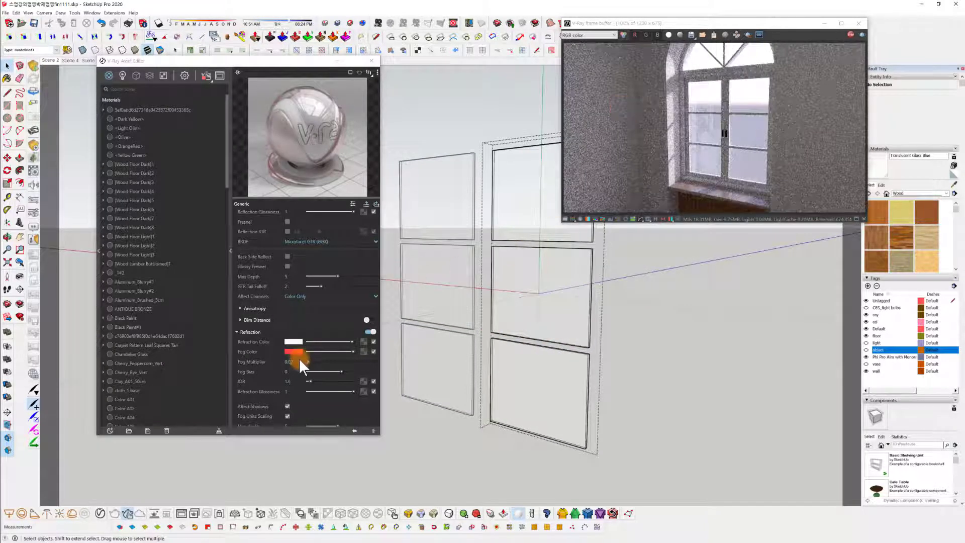
left_click_drag(300, 362, 168, 375)
type("0.5")
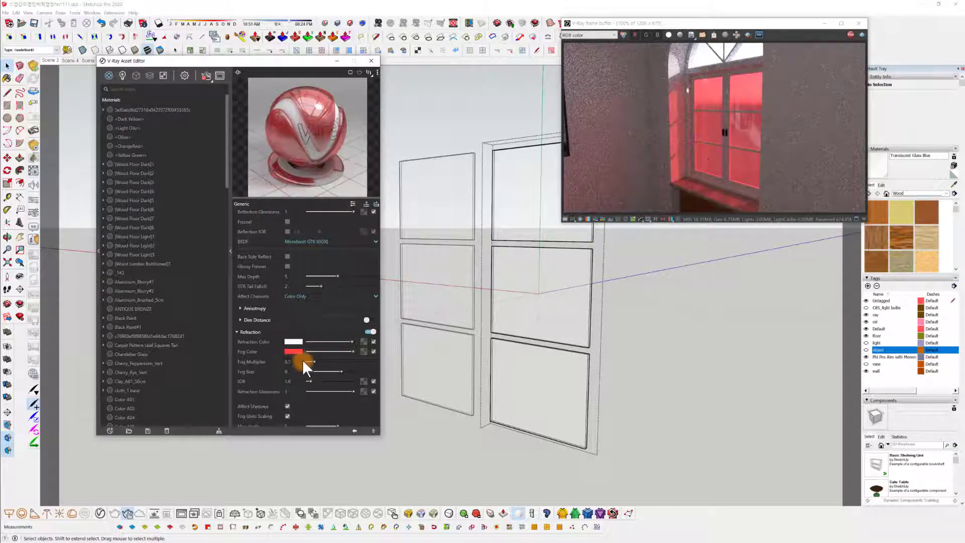
left_click_drag(302, 360, 159, 378)
type("0.1")
type("8")
key("Return")
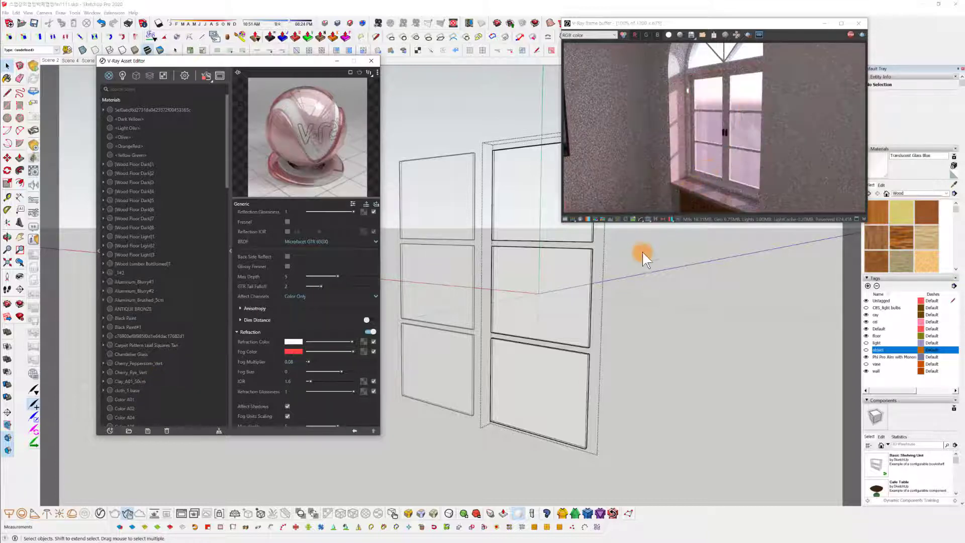
Change the glass fog colour to a light aqua green of about 0.56, 1, 0.9.
left_click(294, 352)
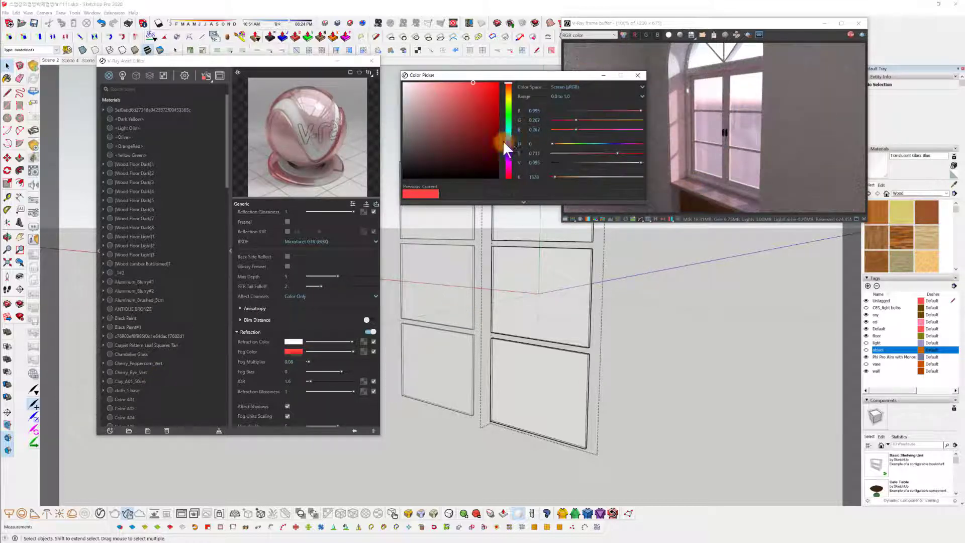
left_click_drag(508, 140, 508, 127)
mouse_move(466, 77)
left_mouse_down()
mouse_move(445, 80)
mouse_move(450, 103)
left_mouse_up()
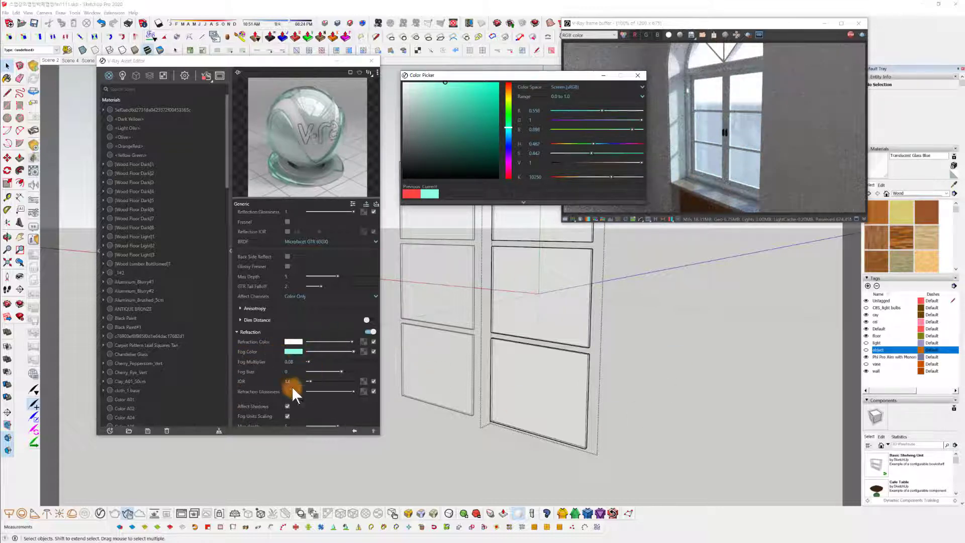
left_click(638, 76)
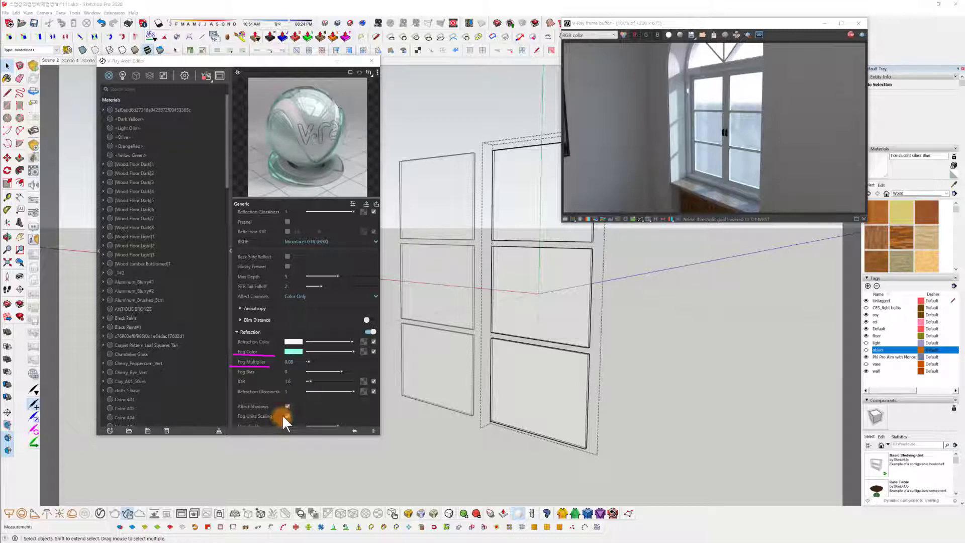
Restore the glass material's fog colour to white and set its fog multiplier back to 1.
left_click(297, 351)
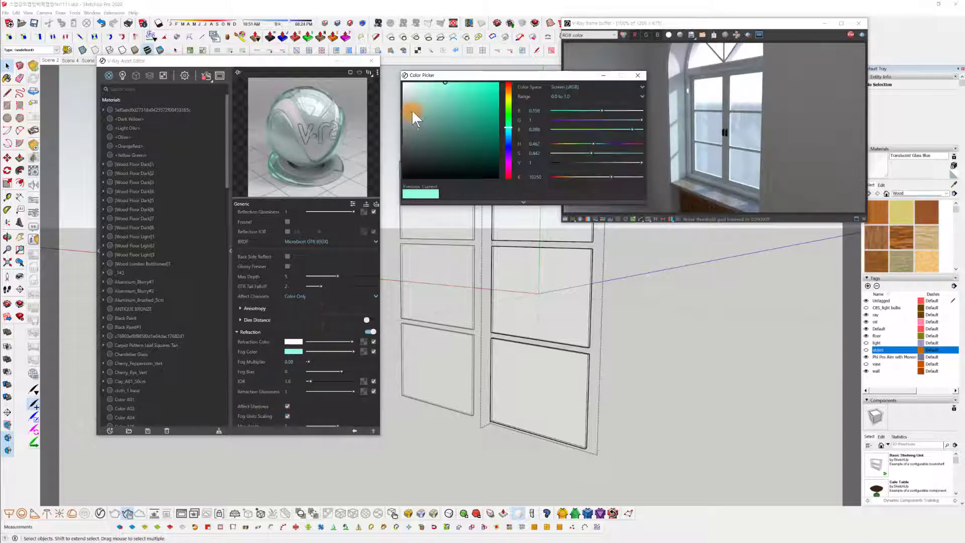
left_click_drag(411, 110, 297, 62)
left_click(637, 75)
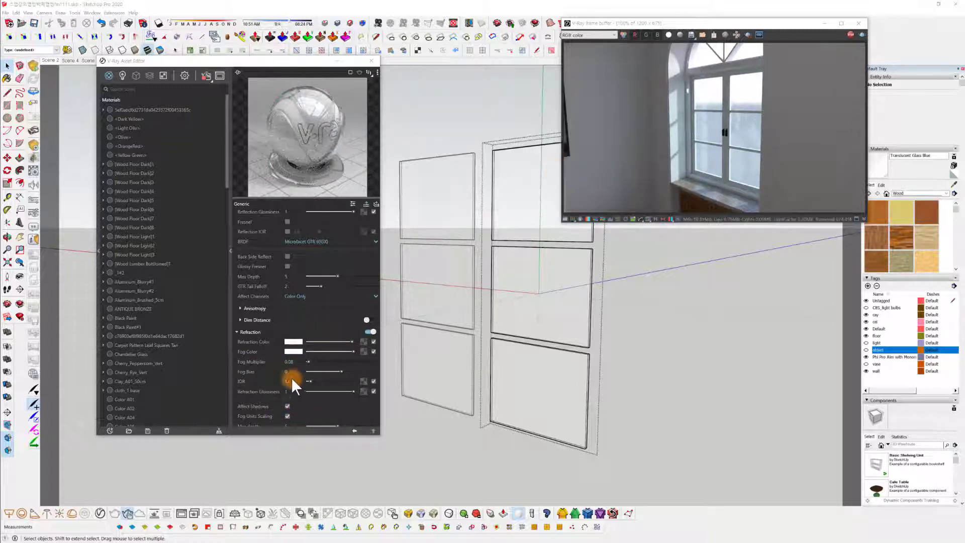
left_click_drag(299, 362, 186, 373)
type("1")
key("Return")
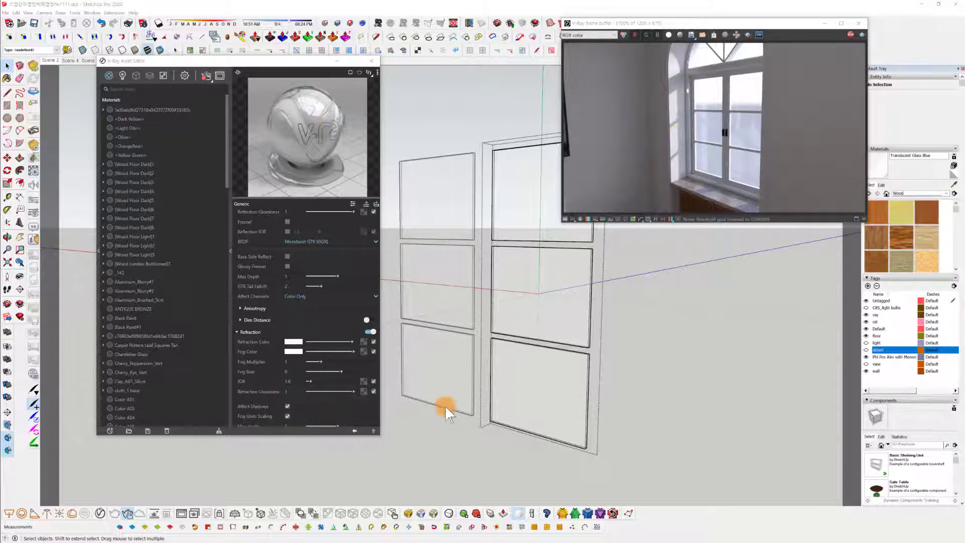
mouse_move(445, 405)
middle_mouse_down()
mouse_move(472, 403)
mouse_move(448, 408)
middle_mouse_up()
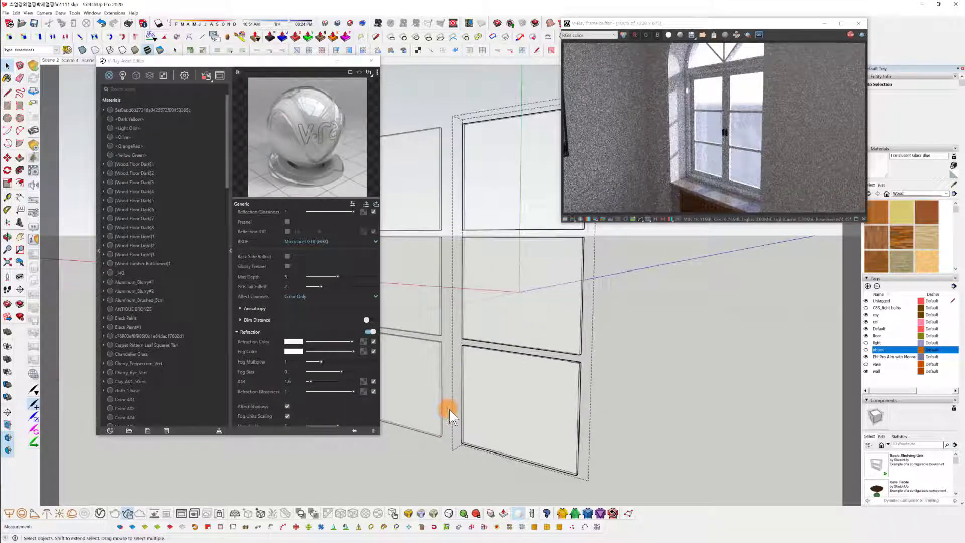
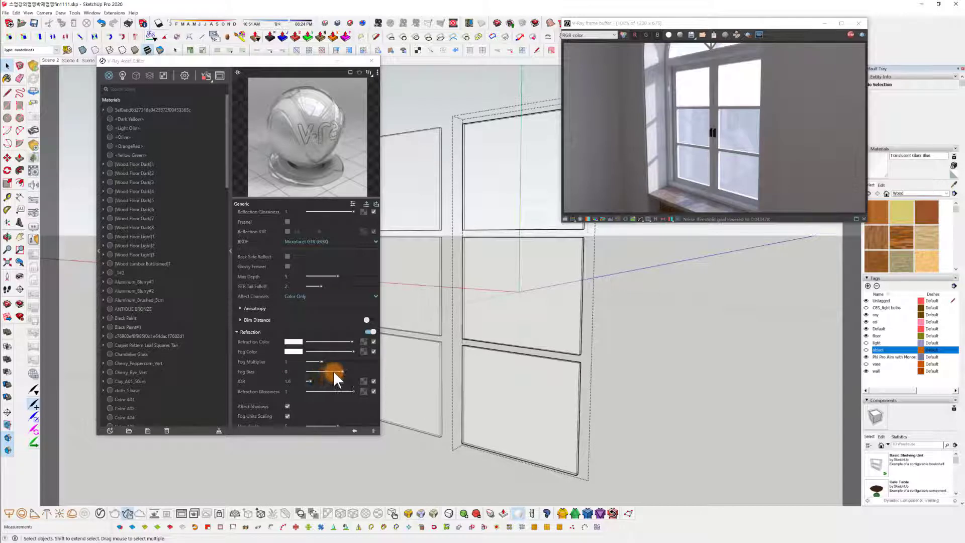
Test refraction IOR values of 1.45 and 1 on the window glass material in the interactive render.
left_click_drag(310, 380, 191, 321)
type("1")
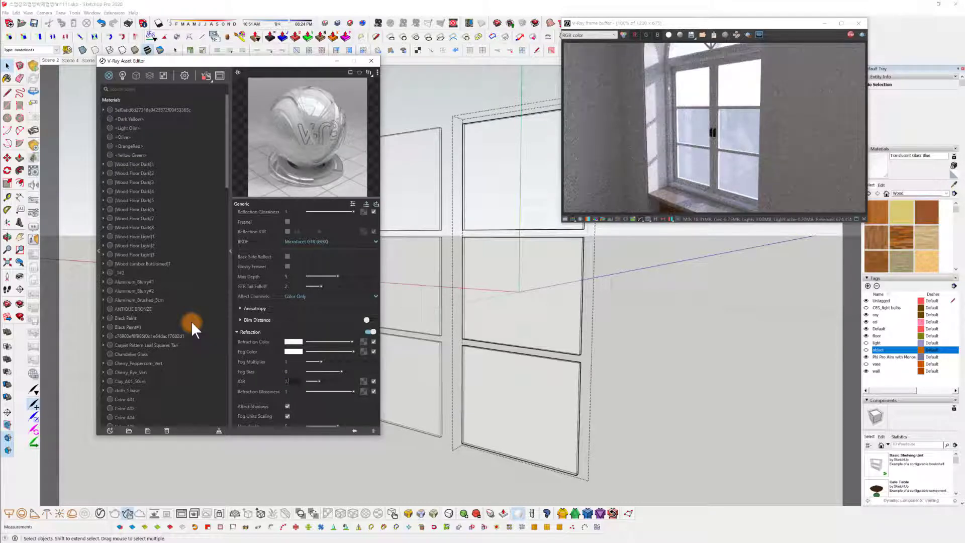
type(".45")
key("Return")
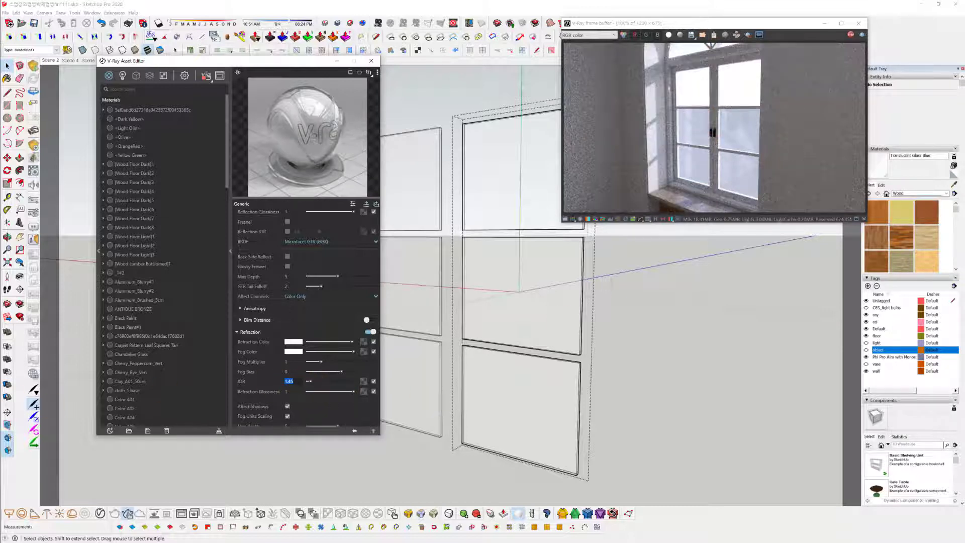
type("1")
key("Return")
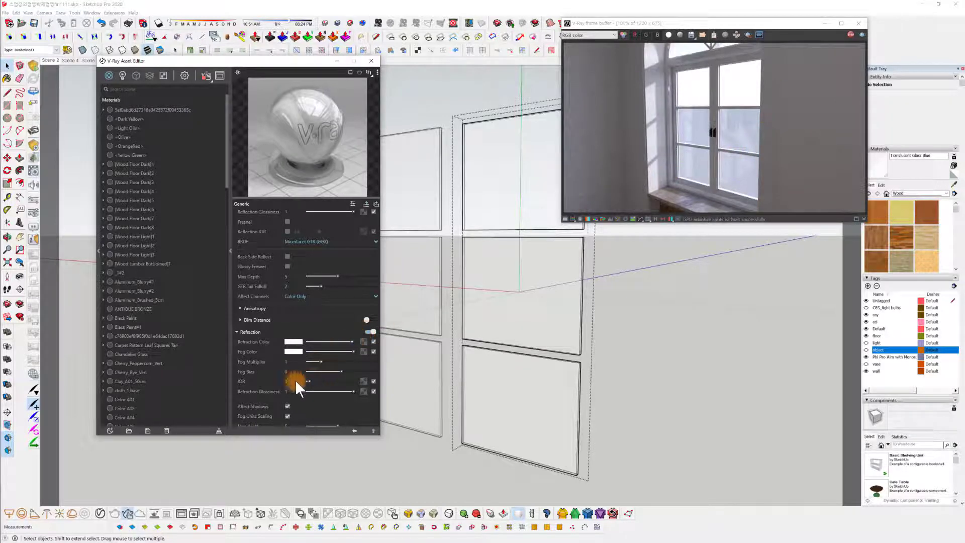
Test refraction IOR values below 1, including 0.7 and 0.5, on the window glass material.
left_click_drag(308, 379, 314, 377)
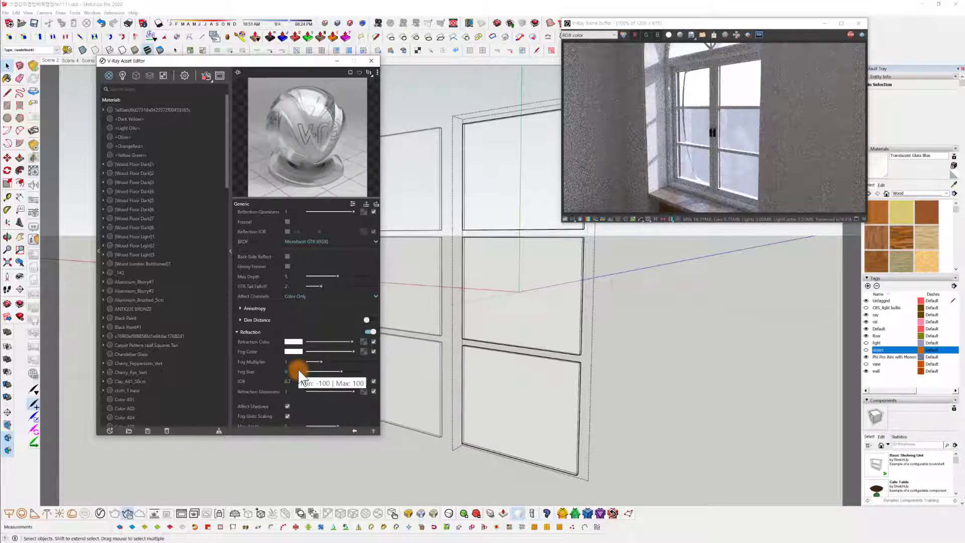
left_click_drag(297, 357, 291, 371)
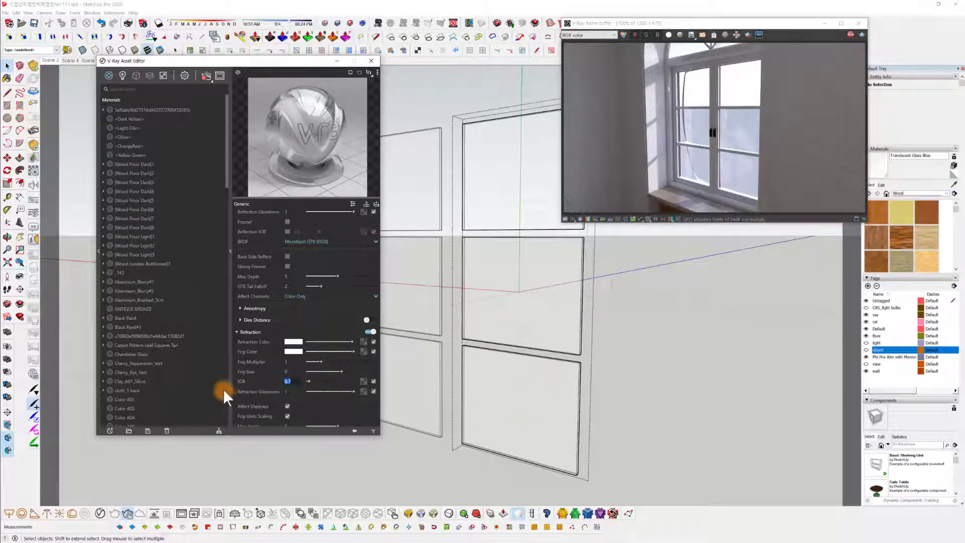
type("0.")
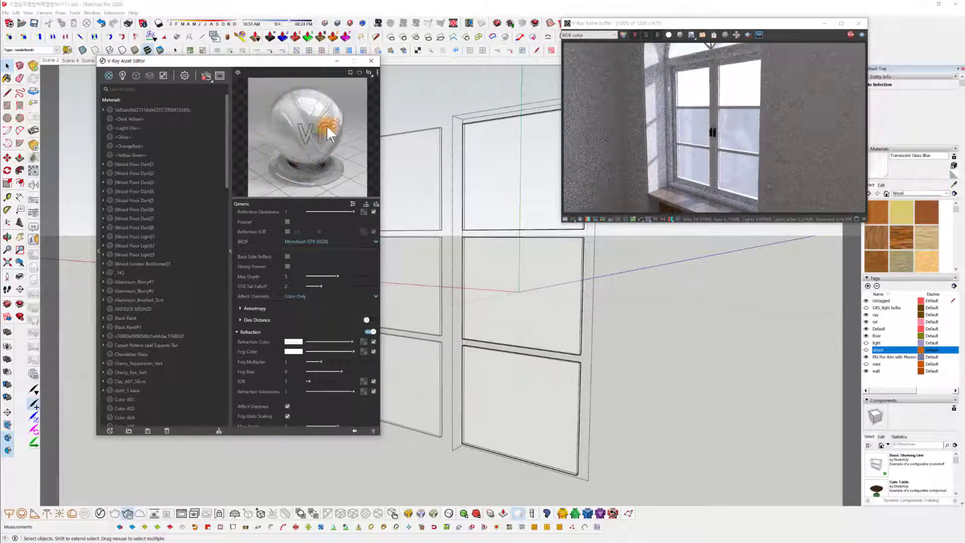
double_click(286, 381)
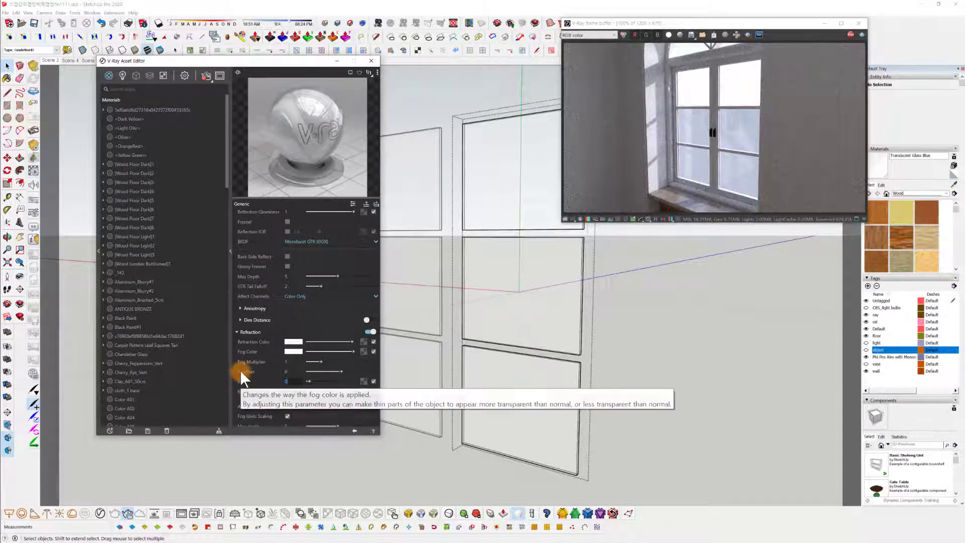
type("0.5")
key("Return")
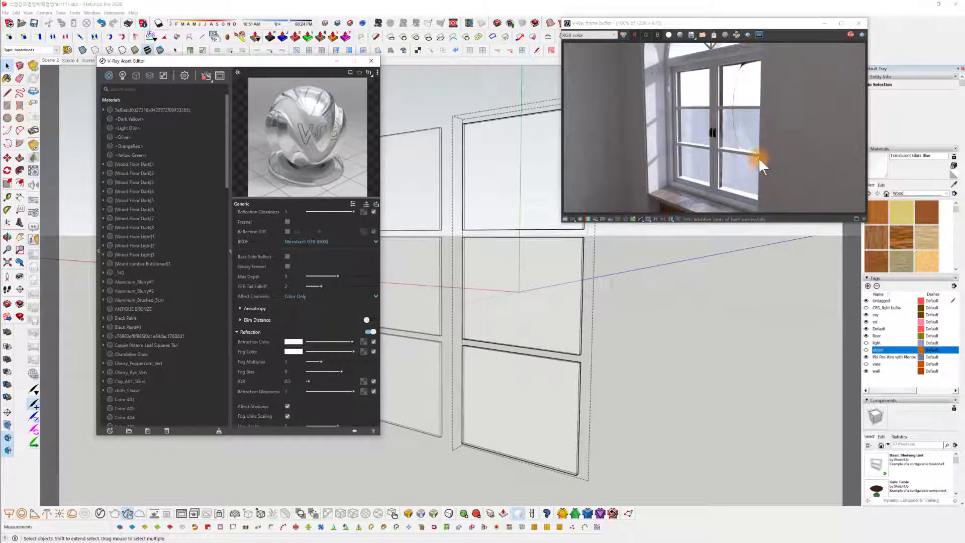
Return the glass material's refraction IOR to 1 for comparison, and finally set it to 1.45.
left_click_drag(292, 380, 246, 379)
type("1")
key("Return")
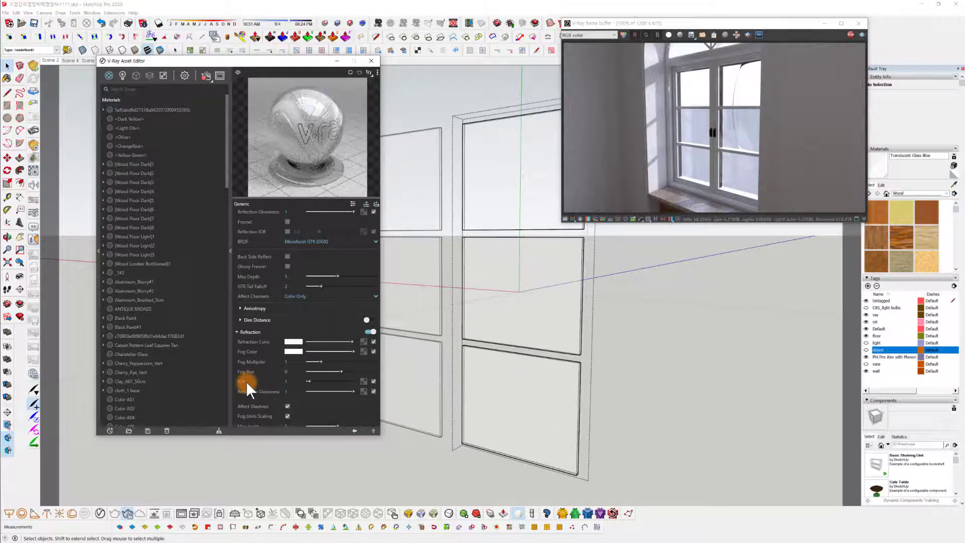
left_click_drag(290, 380, 233, 382)
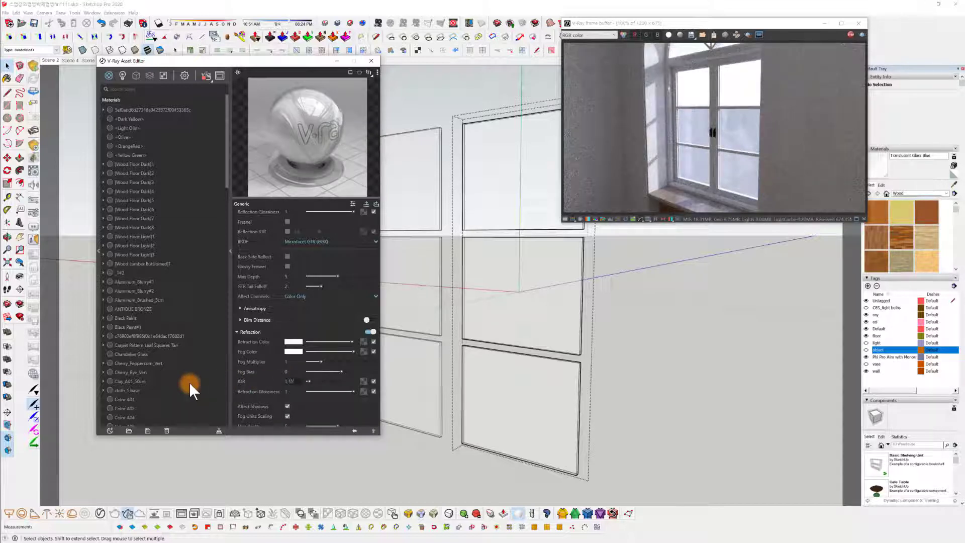
type(".45")
key("Return")
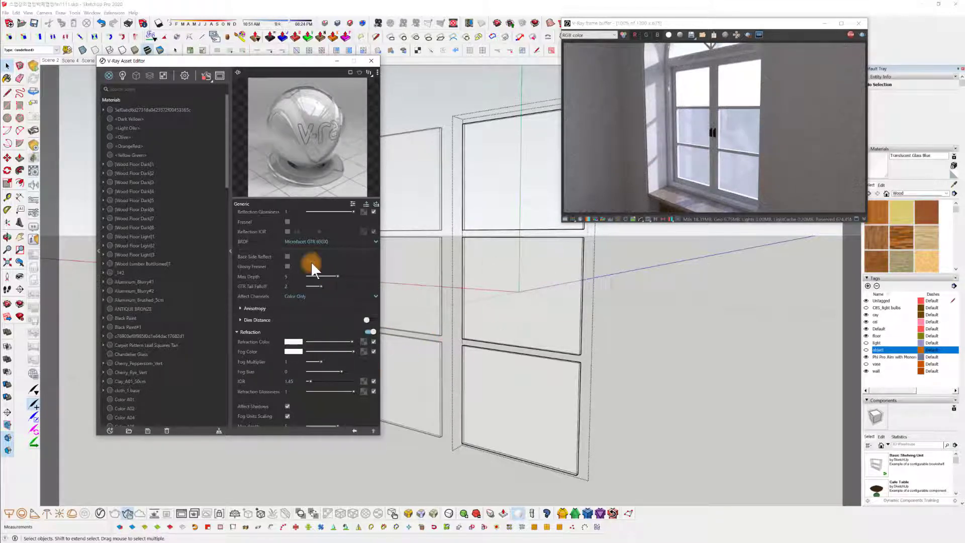
Test a refraction glossiness of 0.5 on the glass material with a closer view of the window panes.
mouse_move(634, 376)
middle_mouse_down()
mouse_move(593, 352)
mouse_move(574, 358)
middle_mouse_up()
scroll(573, 357, "up", 2)
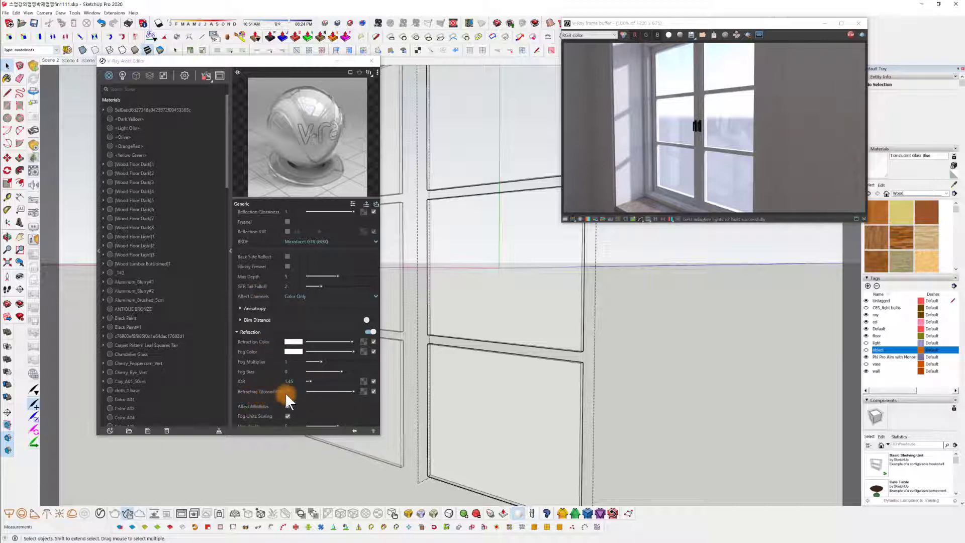
scroll(269, 296, "up", 2)
scroll(270, 291, "up", 4)
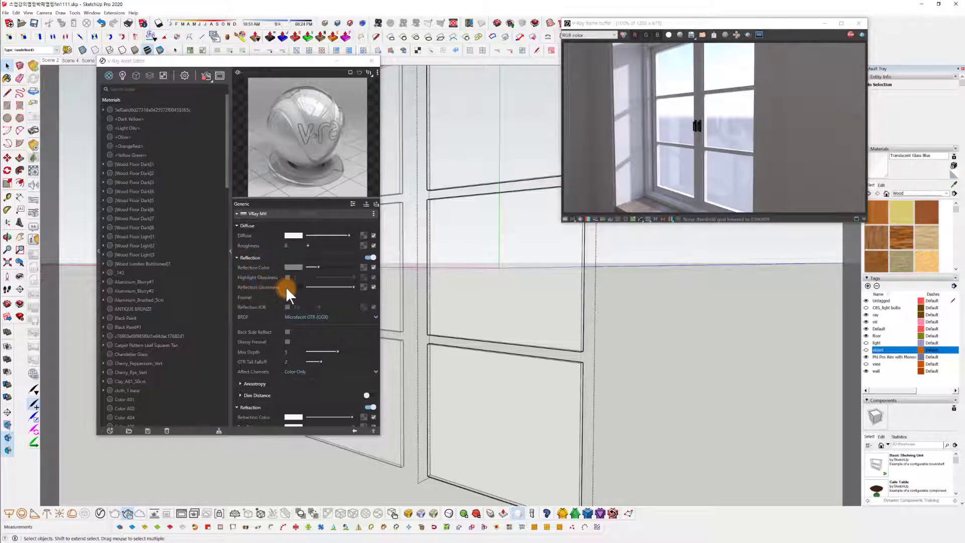
scroll(286, 286, "down", 7)
scroll(276, 314, "up", 7)
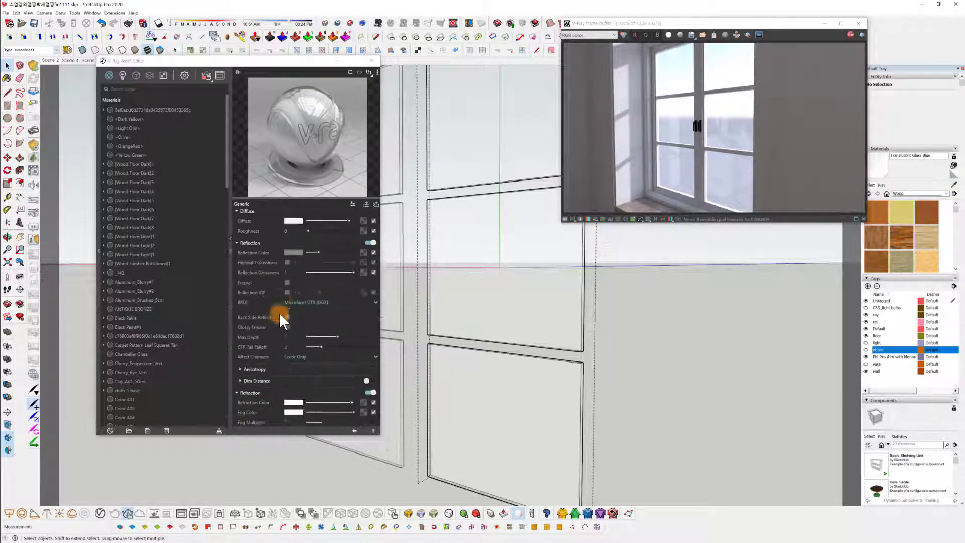
scroll(299, 329, "down", 7)
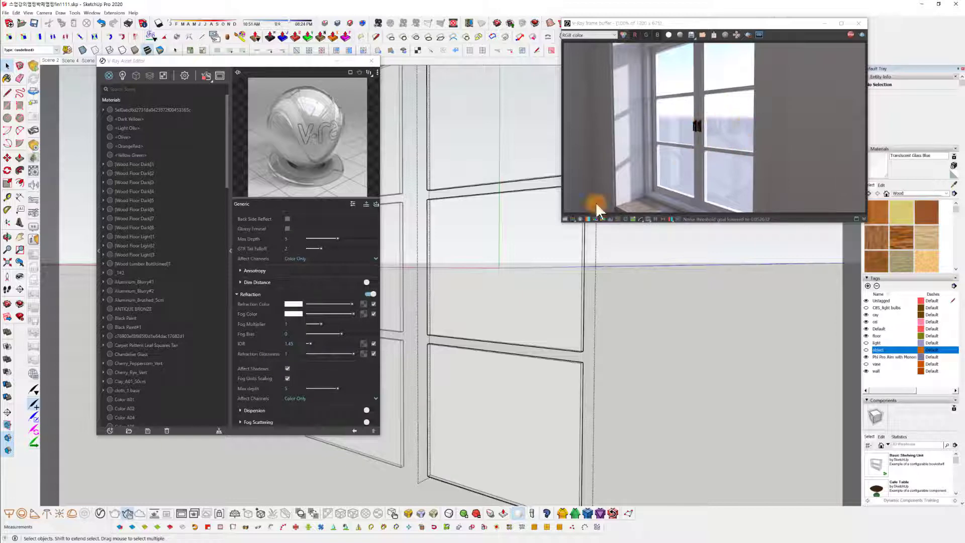
left_click(290, 351)
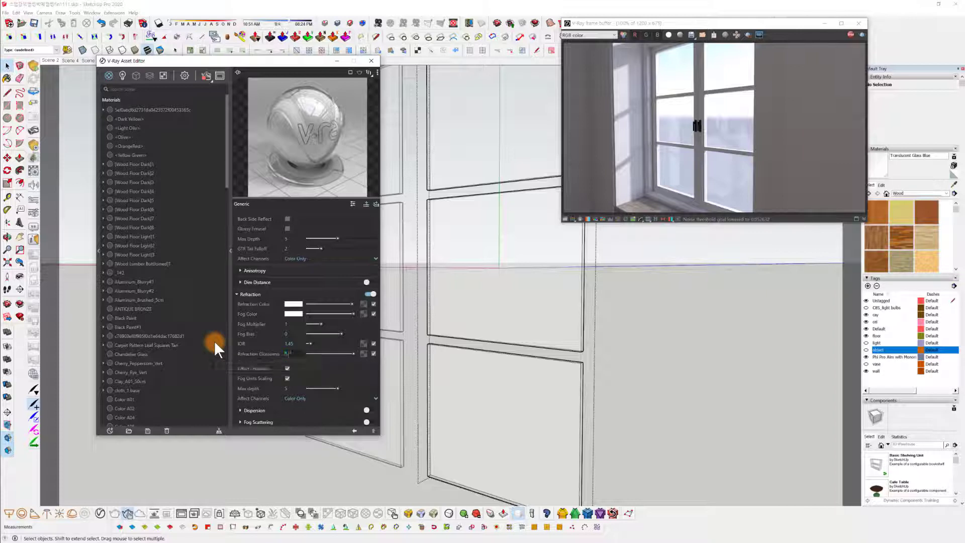
type("0.5")
key("Return")
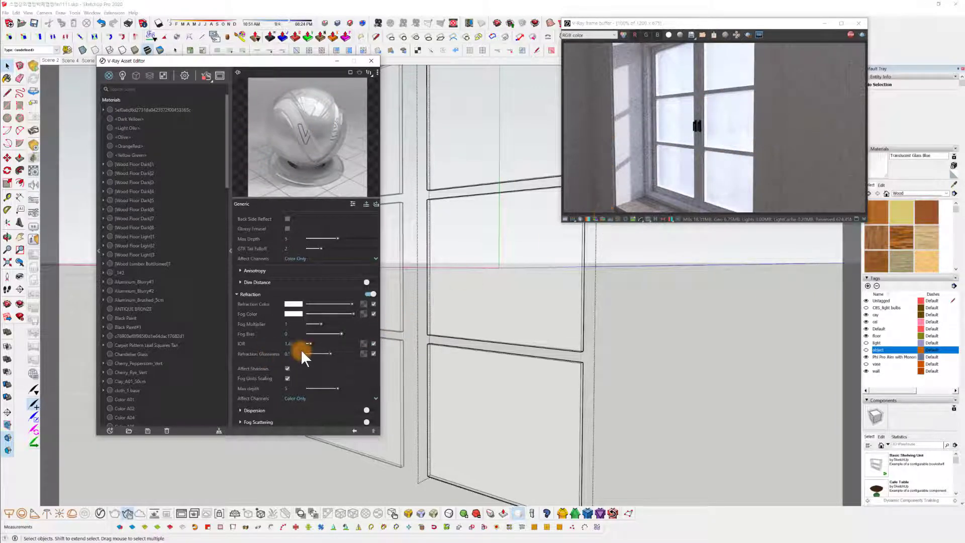
Restore the glass material's refraction glossiness to 1.
mouse_move(288, 353)
left_mouse_down()
mouse_move(298, 353)
mouse_move(278, 352)
left_mouse_up()
left_click(365, 410)
type("1")
key("Return")
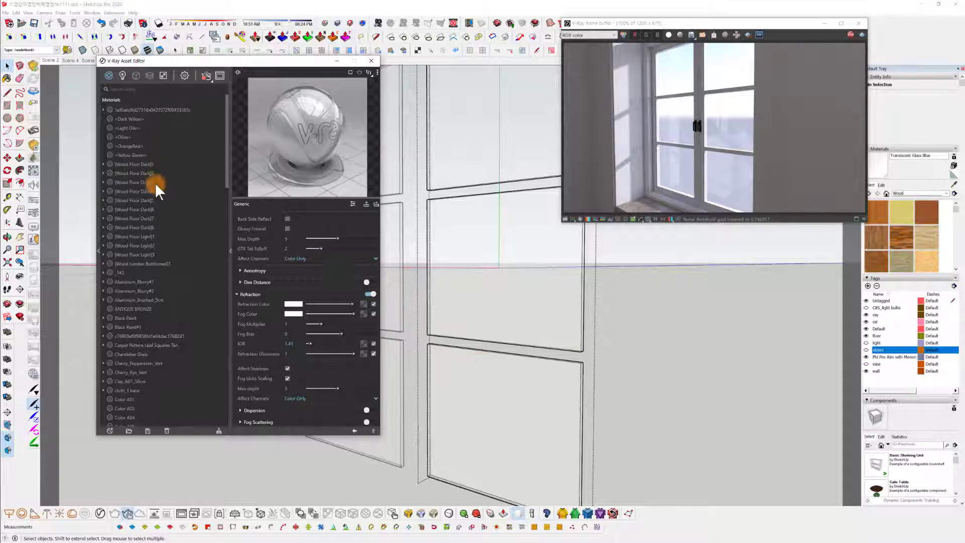
Restart the interactive render on the full window and select the stone window sill for a close-up.
left_click(851, 36)
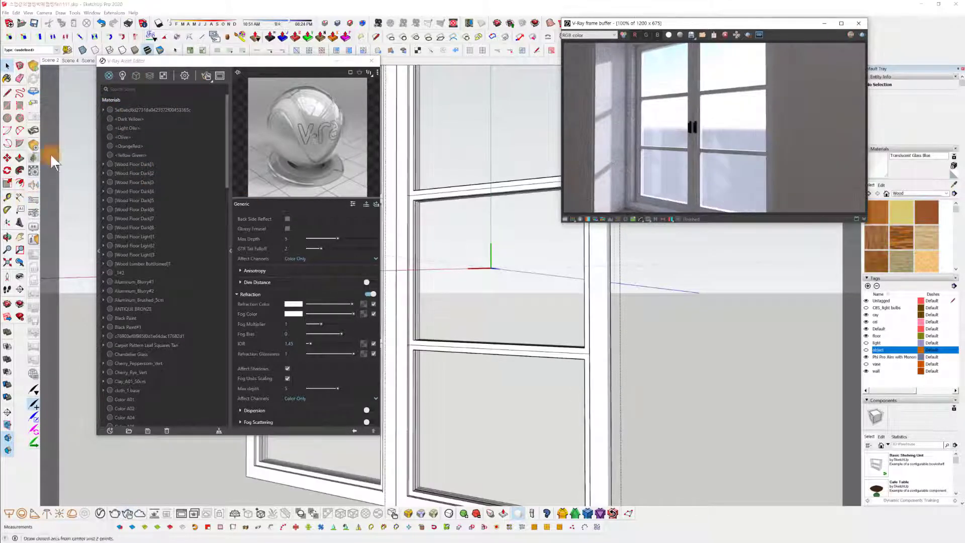
left_click(657, 265)
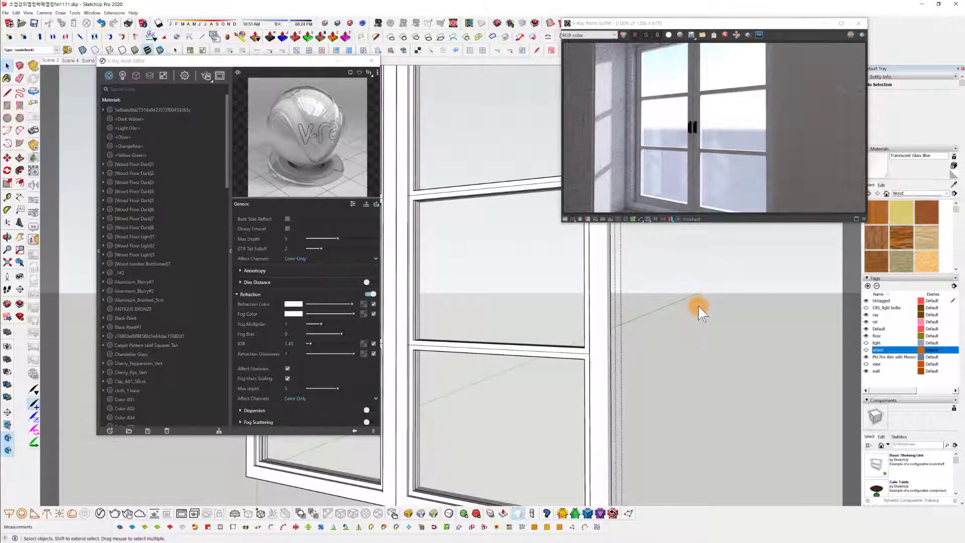
middle_click_drag(625, 327, 578, 464)
left_click(578, 464)
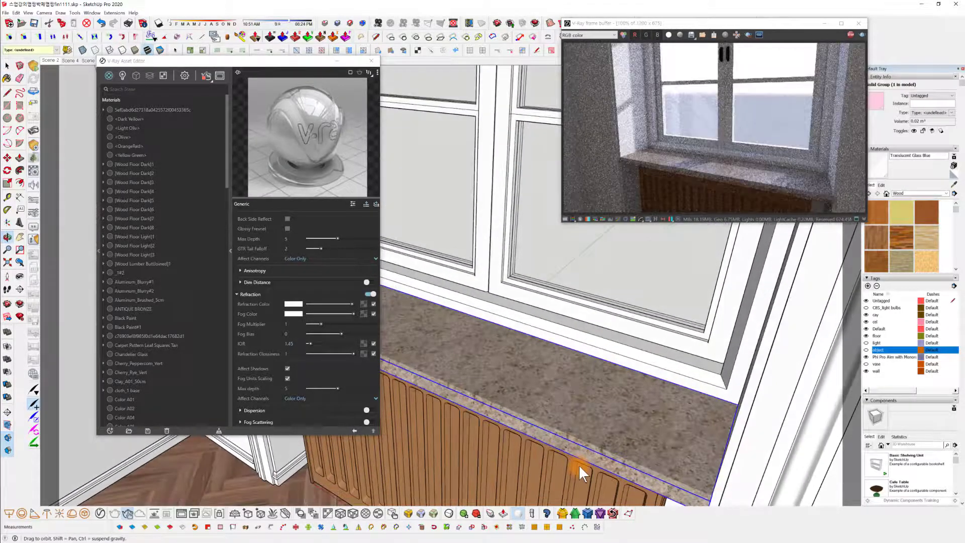
scroll(578, 464, "up", 3)
middle_click_drag(590, 403, 508, 394)
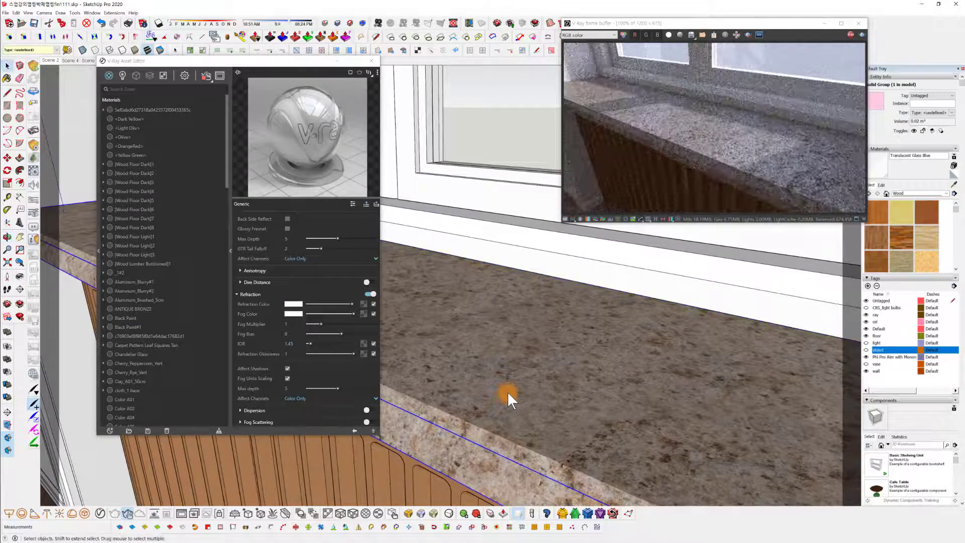
Sample the sill's marble material and inspect the source image file of its diffuse bitmap.
left_click(953, 185)
left_click(475, 332)
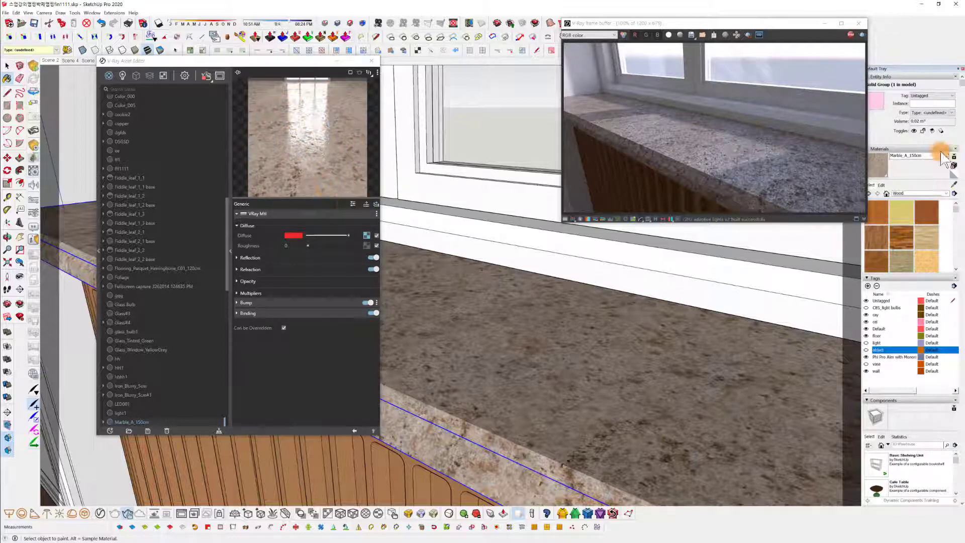
mouse_move(580, 442)
middle_mouse_down()
mouse_move(600, 455)
mouse_move(588, 438)
middle_mouse_up()
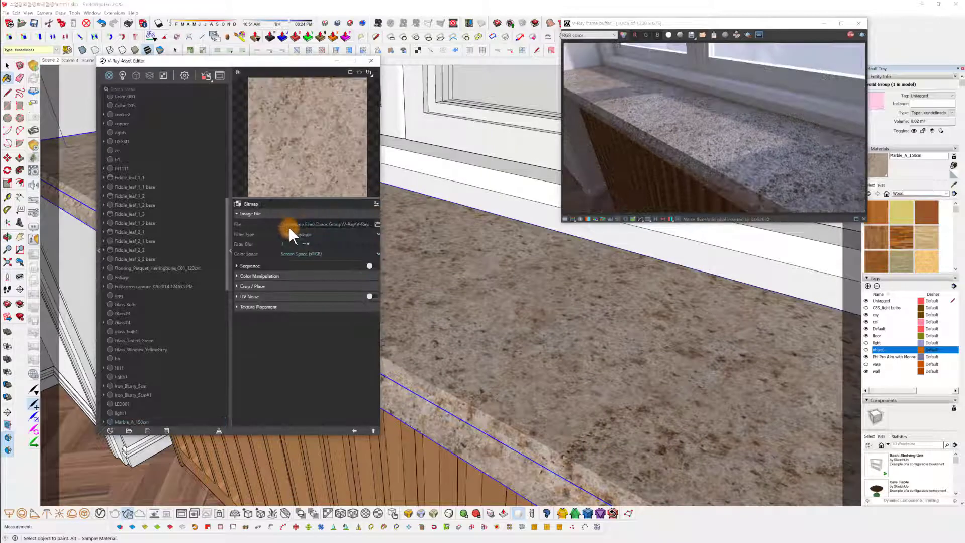
left_click(377, 224)
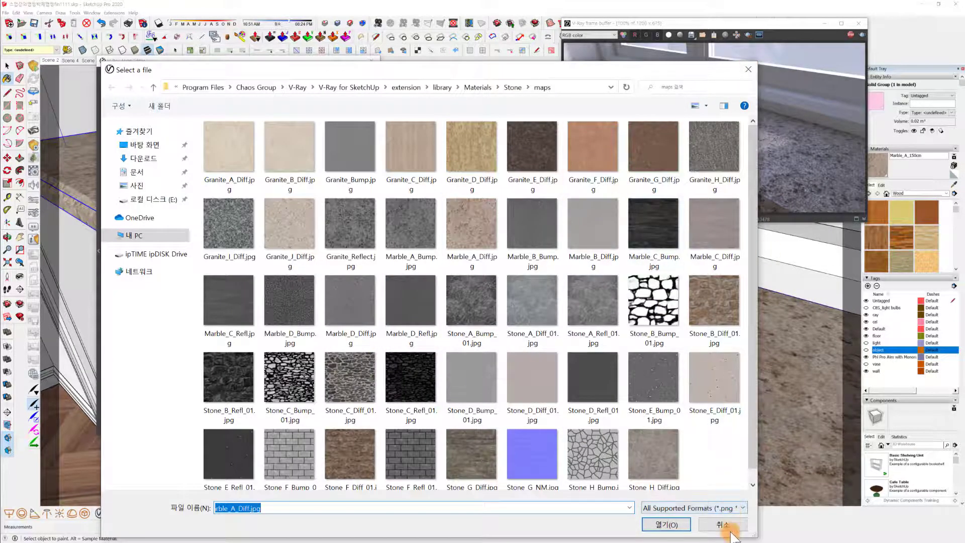
left_click(666, 524)
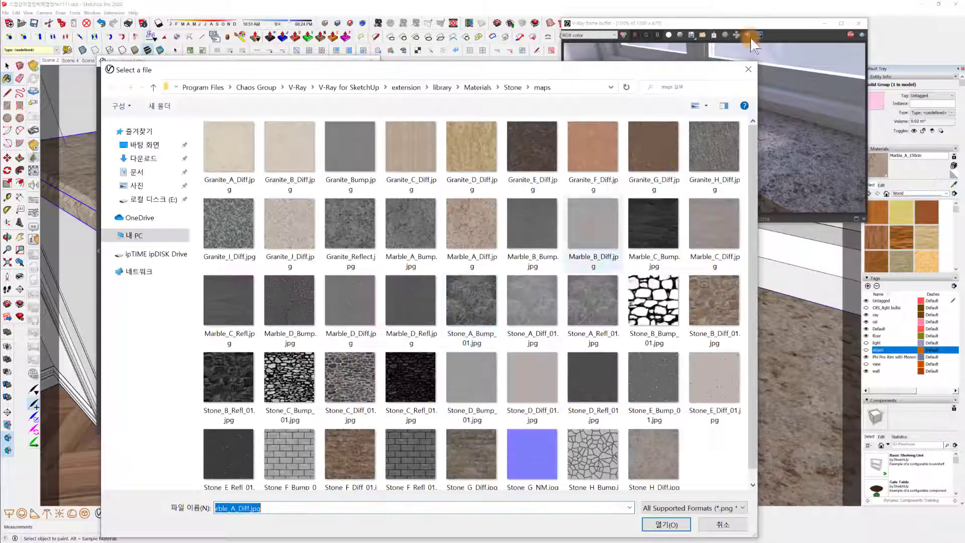
left_click(749, 70)
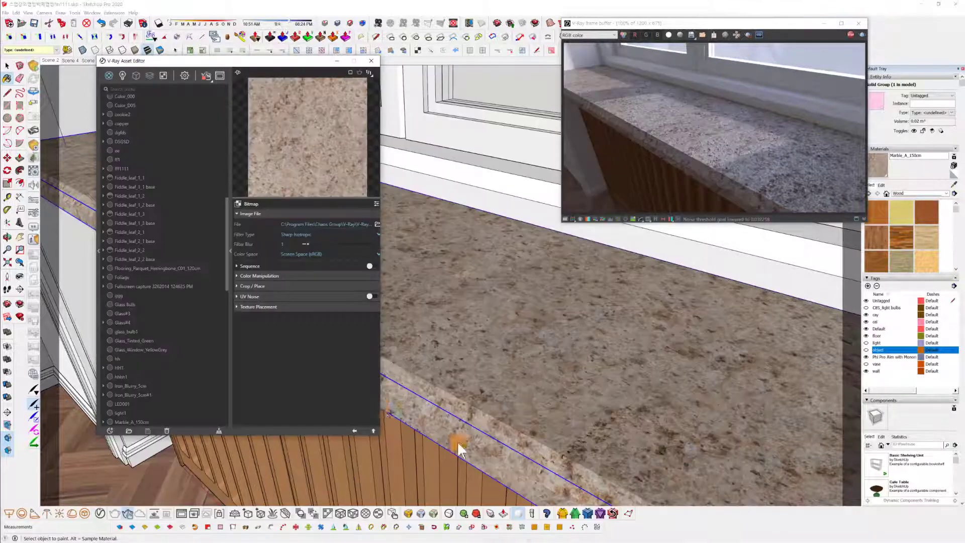
Remove the marble material from the selected window sill and leave the bitmap settings.
left_click(326, 513)
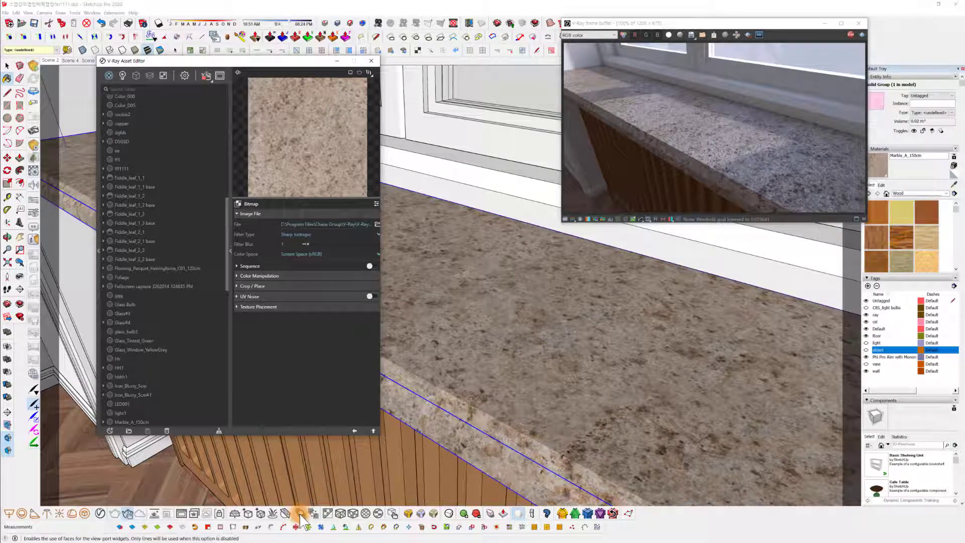
left_click(327, 515)
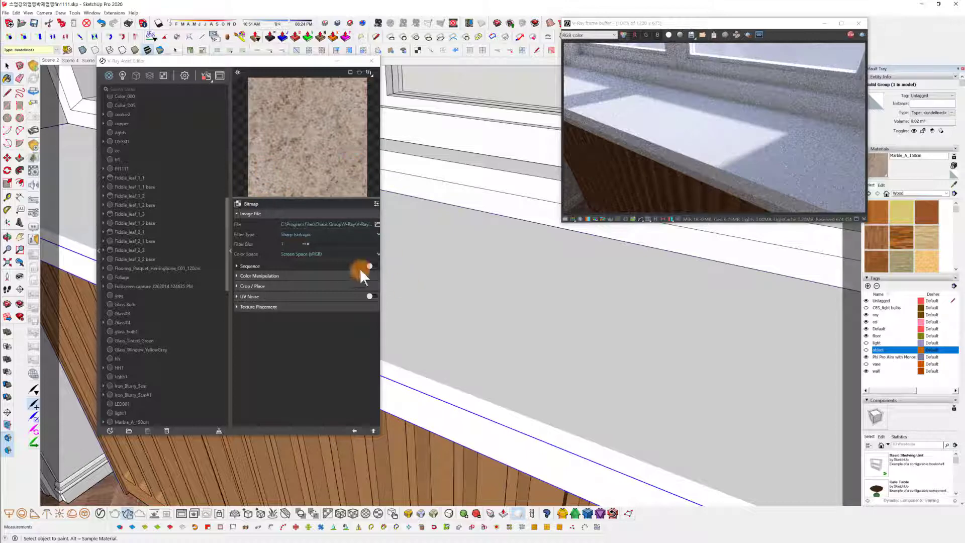
left_click(353, 431)
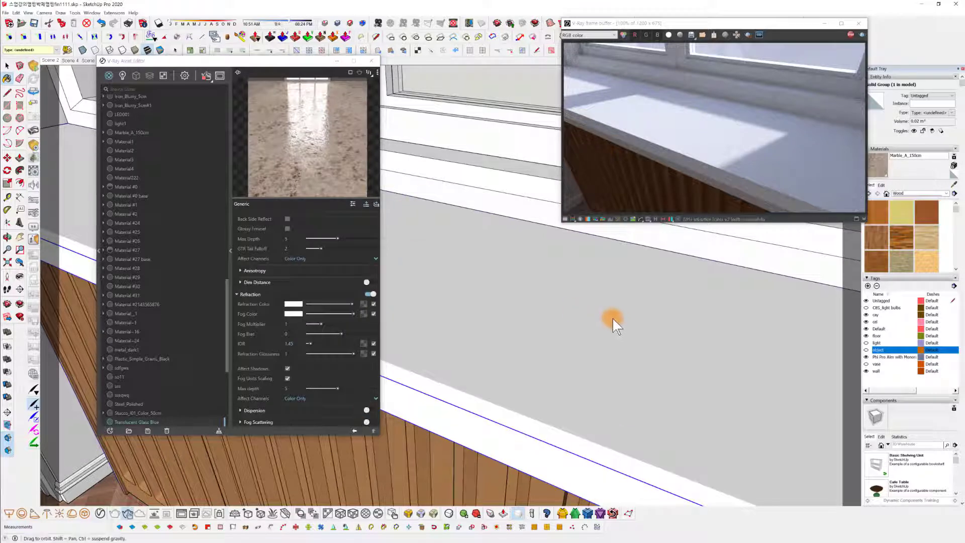
Move the render window clear of the materials browser and switch the material collection to Colors.
left_click_drag(789, 26, 710, 31)
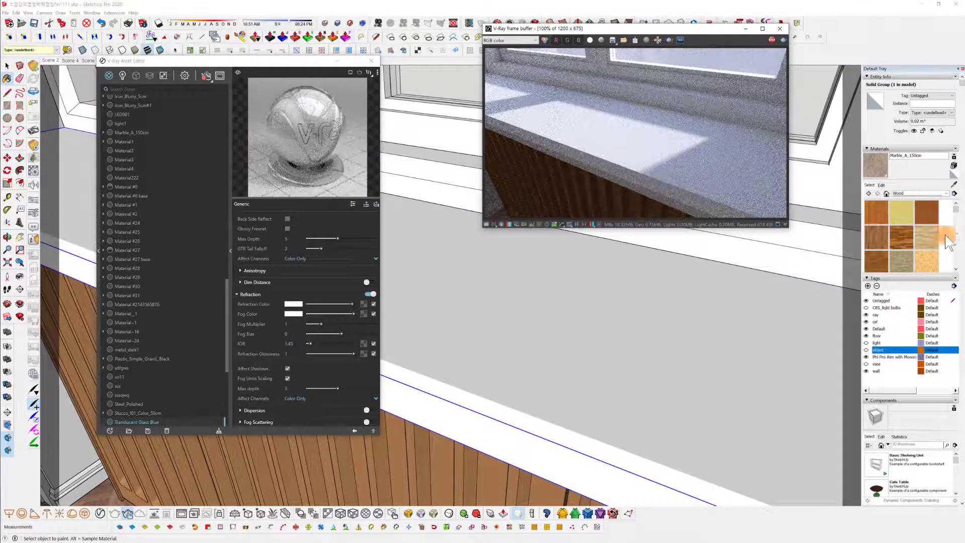
left_click(915, 193)
left_click(910, 222)
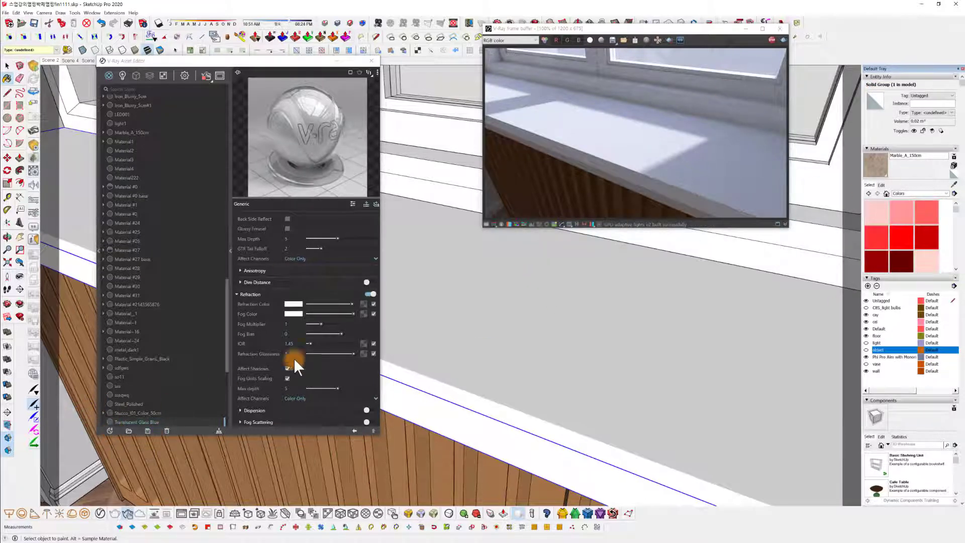
Create a new Generic V-Ray material for the window sill.
left_click(110, 429)
mouse_move(127, 382)
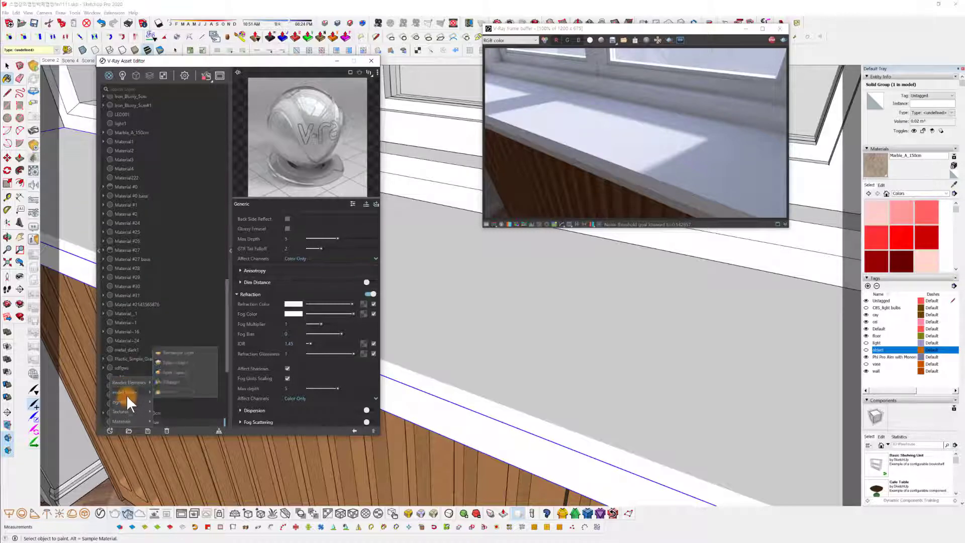
mouse_move(130, 413)
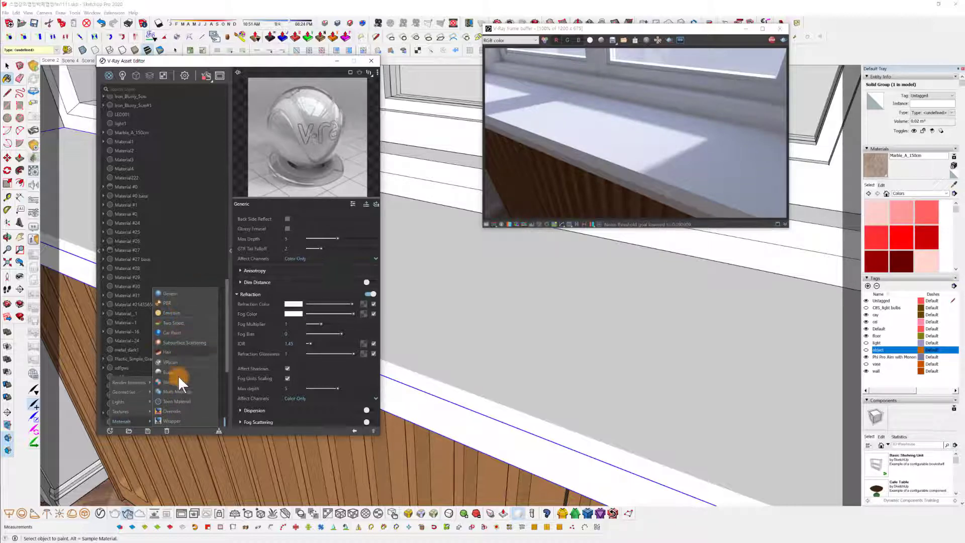
left_click(173, 292)
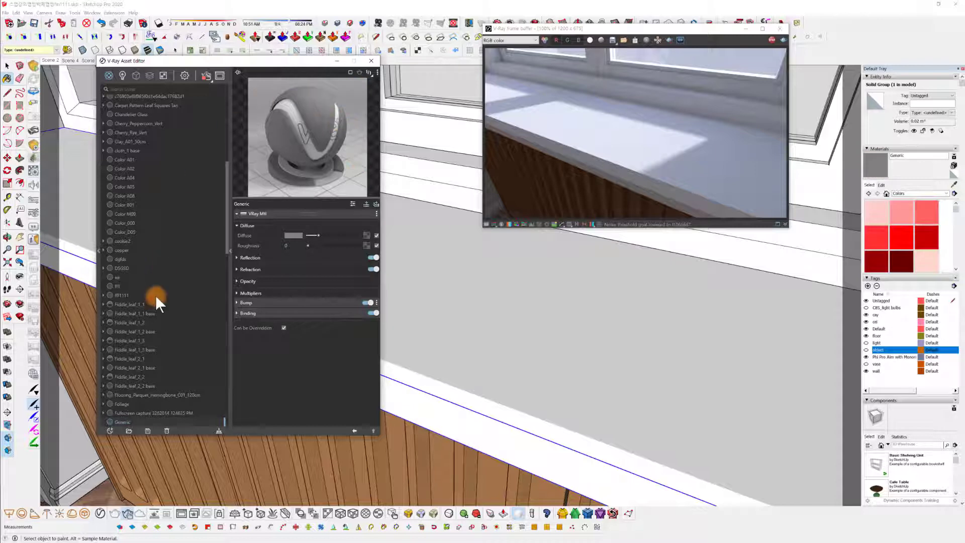
Rename the new Generic material with a Korean name in the materials list.
scroll(151, 322, "down", 2)
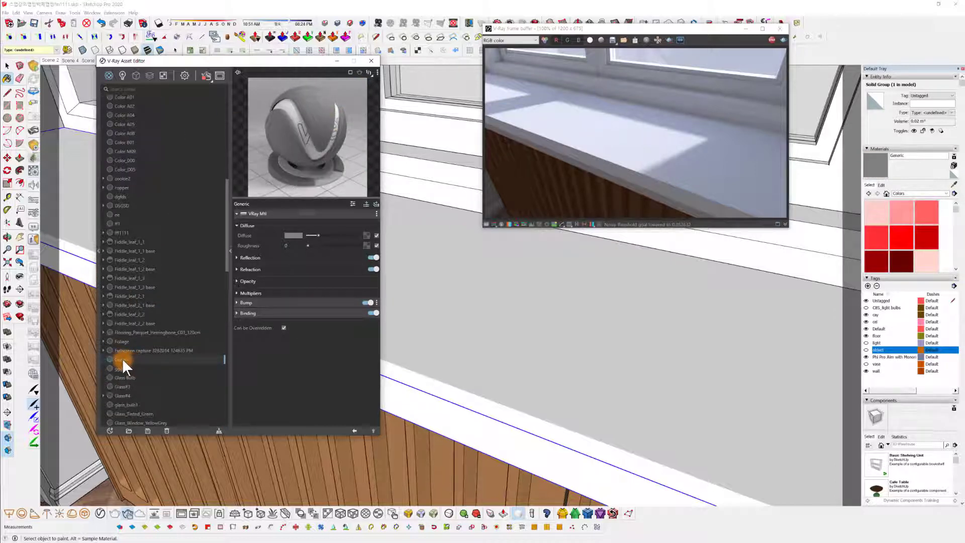
right_click(122, 359)
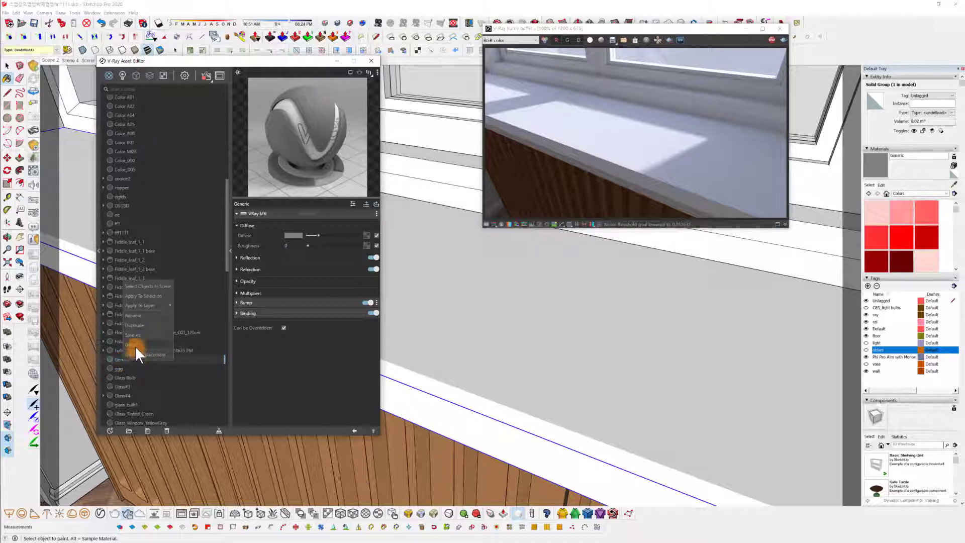
left_click(141, 315)
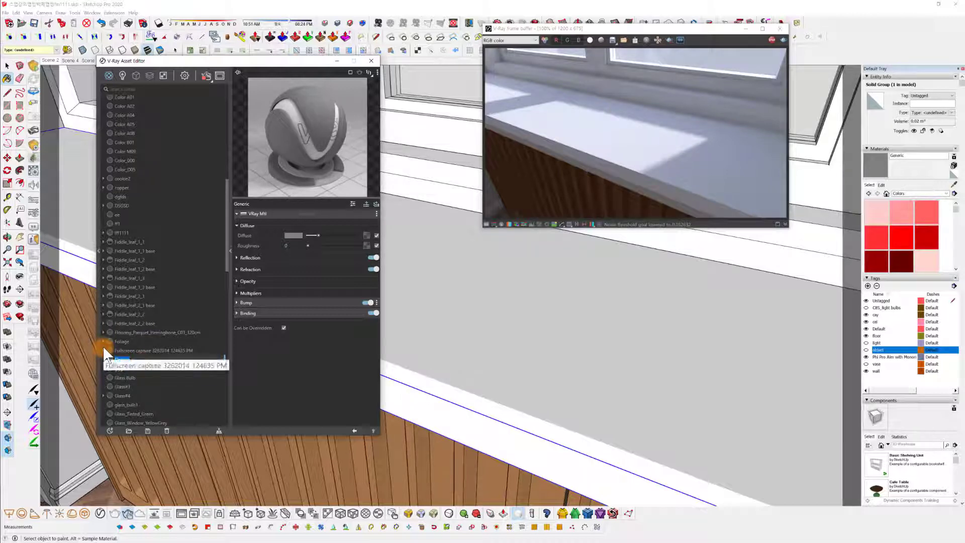
type("ma")
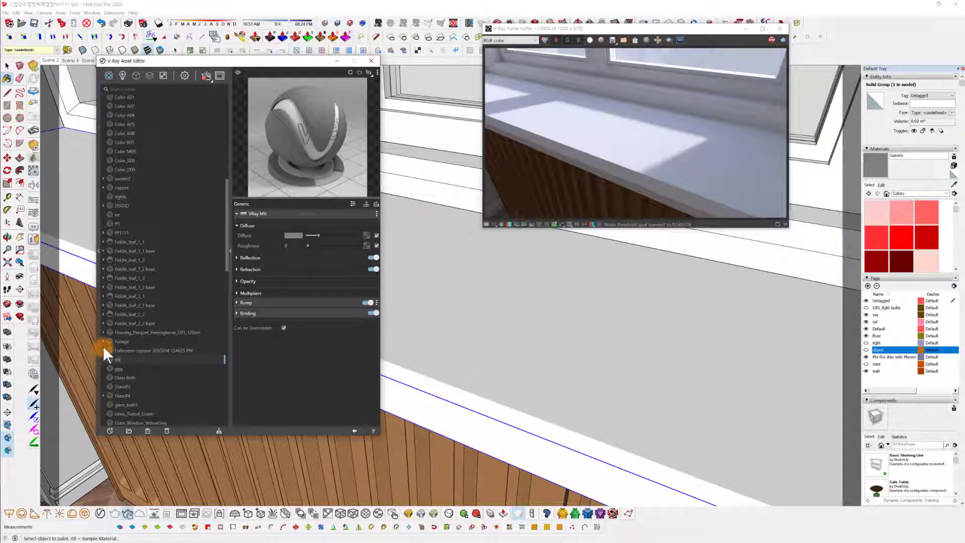
key("BackSpace")
key("BackSpace")
key("BackSpace")
key("BackSpace")
type("유리")
key("Return")
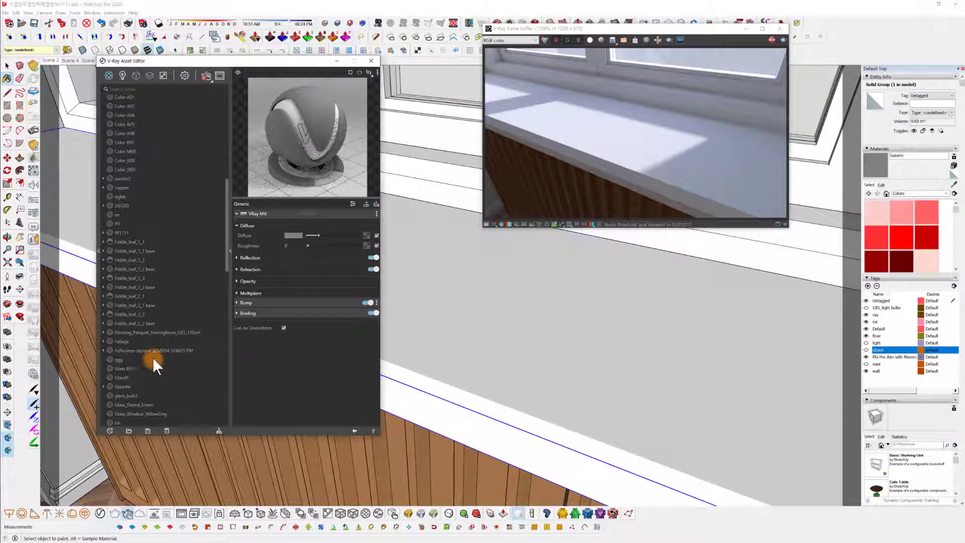
Find the renamed material in the list and add a Bitmap texture to its diffuse slot.
scroll(148, 369, "down", 3)
scroll(163, 356, "up", 7)
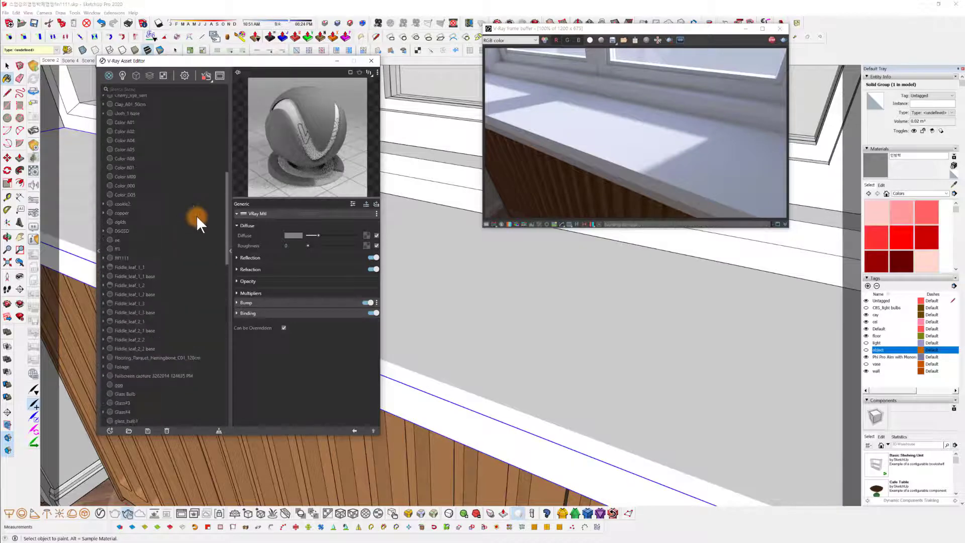
left_click_drag(226, 191, 218, 399)
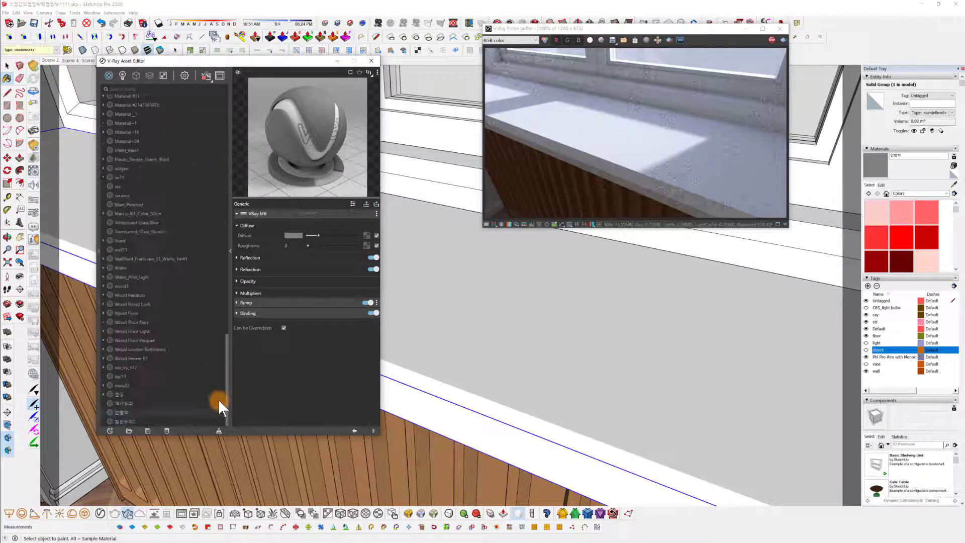
left_click(123, 411)
left_click(367, 235)
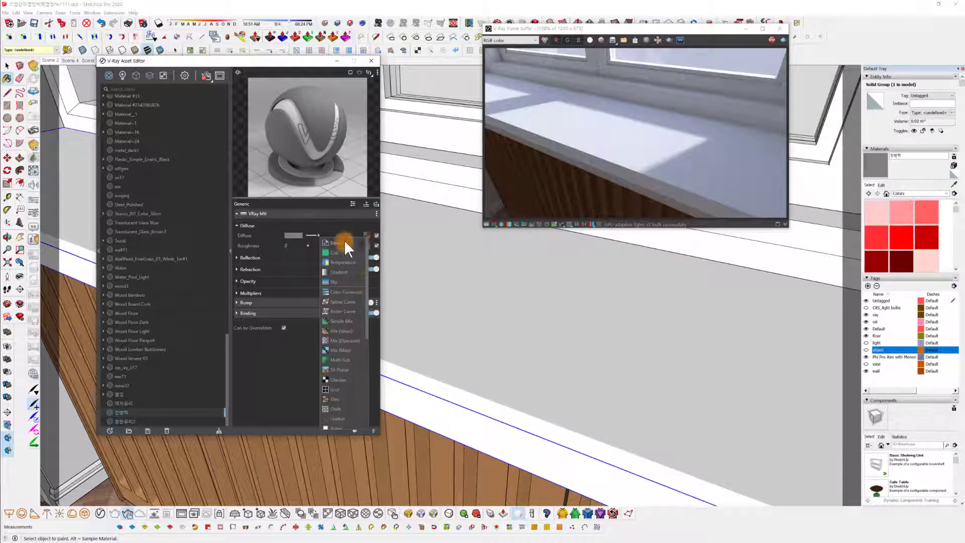
left_click(344, 241)
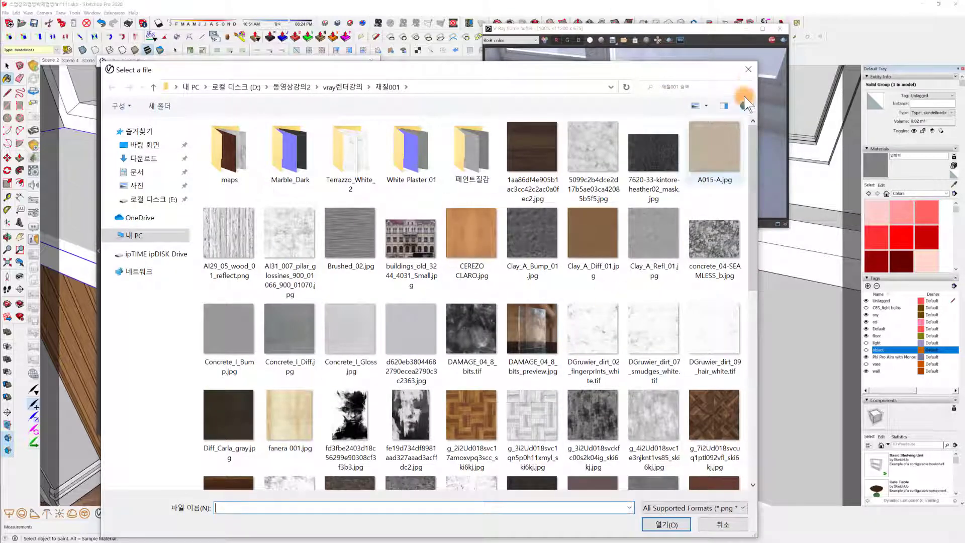
left_click(748, 69)
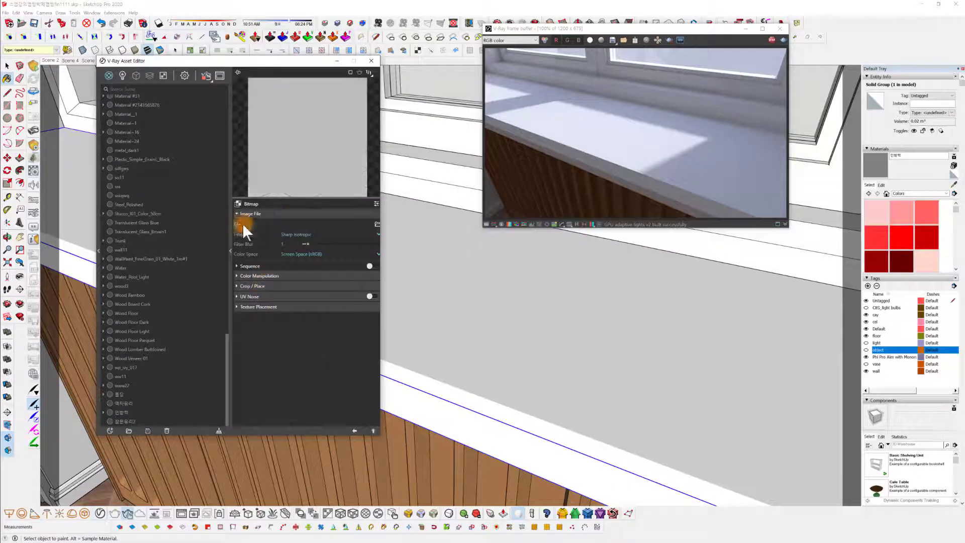
left_click(377, 222)
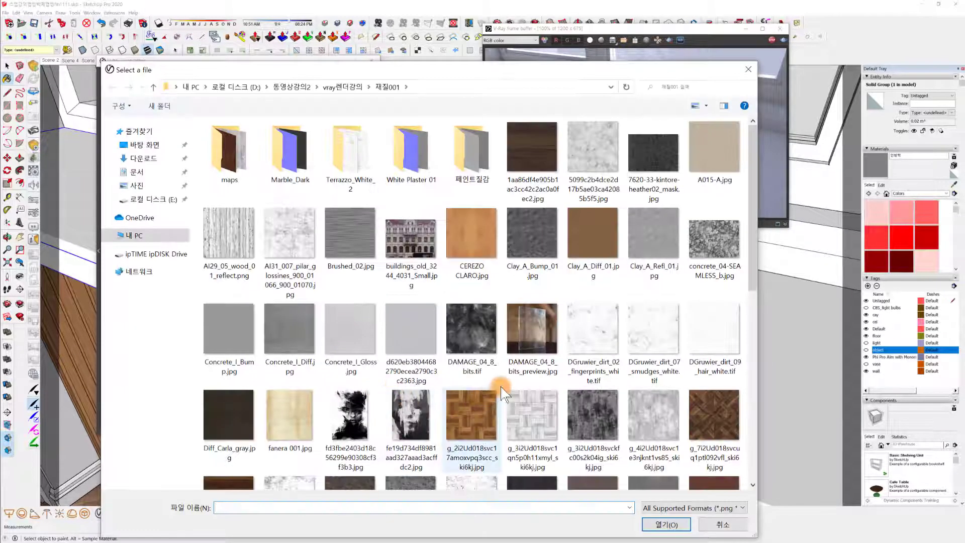
left_click(722, 524)
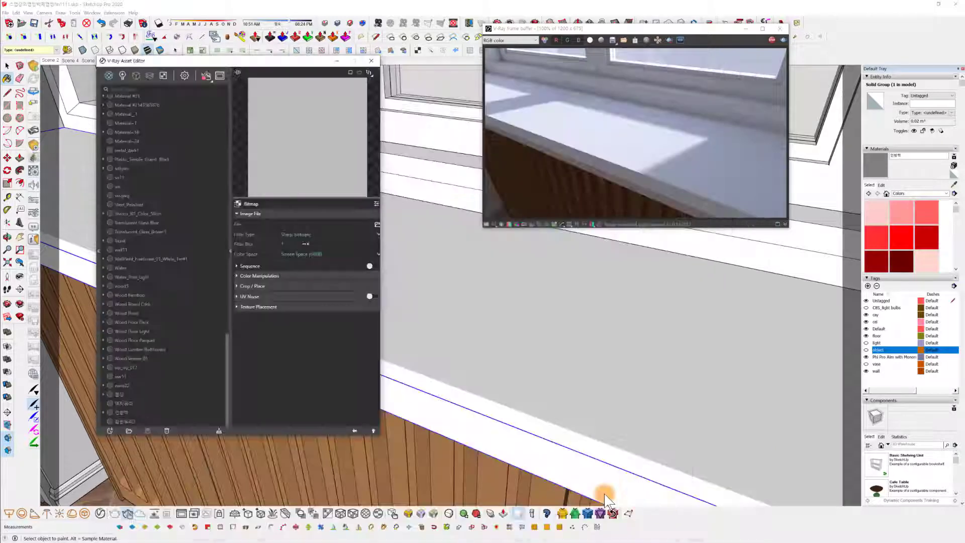
left_click(353, 430)
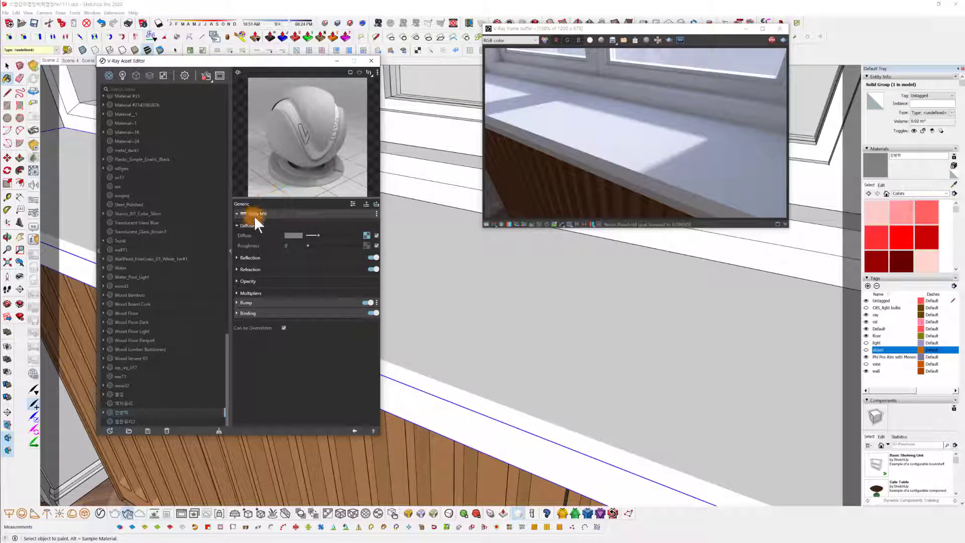
Load MSMC_Terrazzo_White_2_Basecolor.jpg from the Terrazzo_White_2 folder as the windowsill material's diffuse bitmap.
left_click(366, 234)
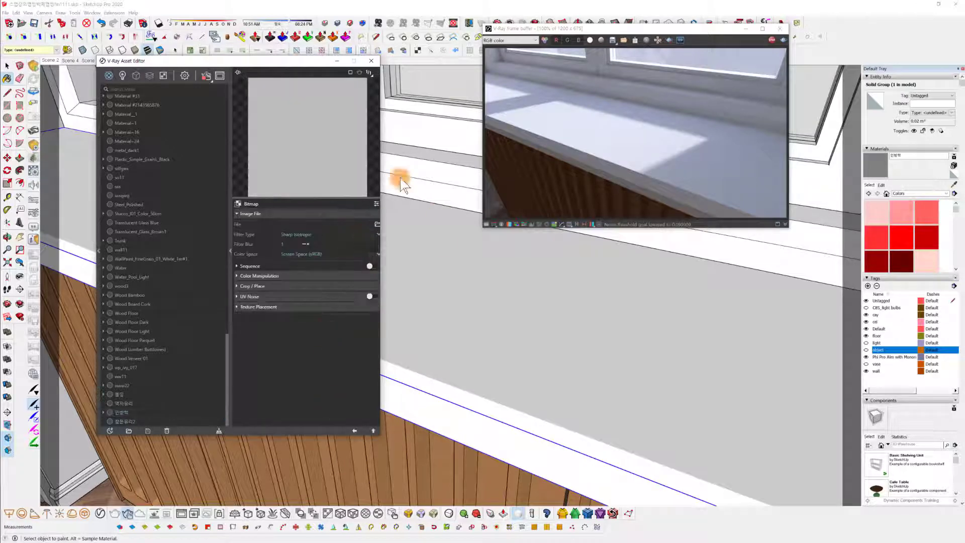
left_click(377, 225)
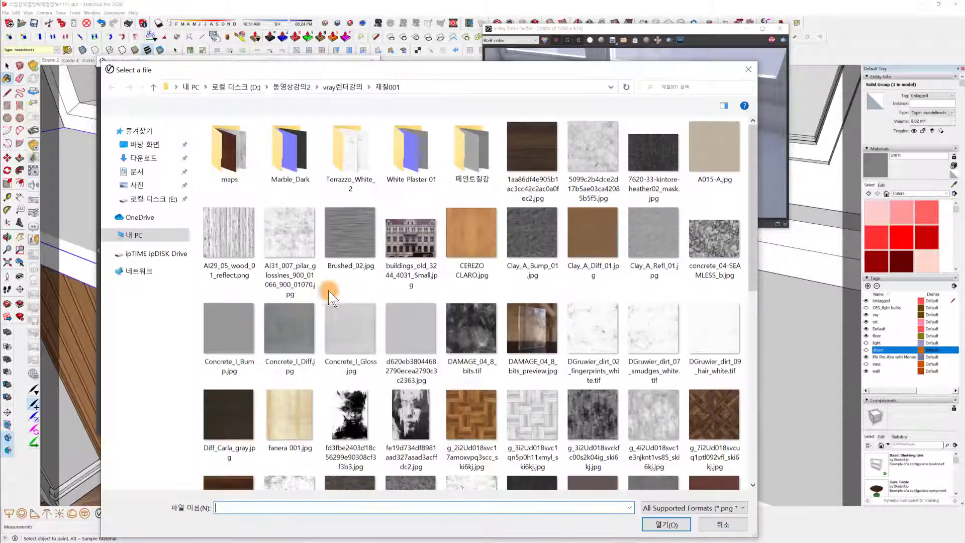
double_click(350, 164)
left_click(232, 153)
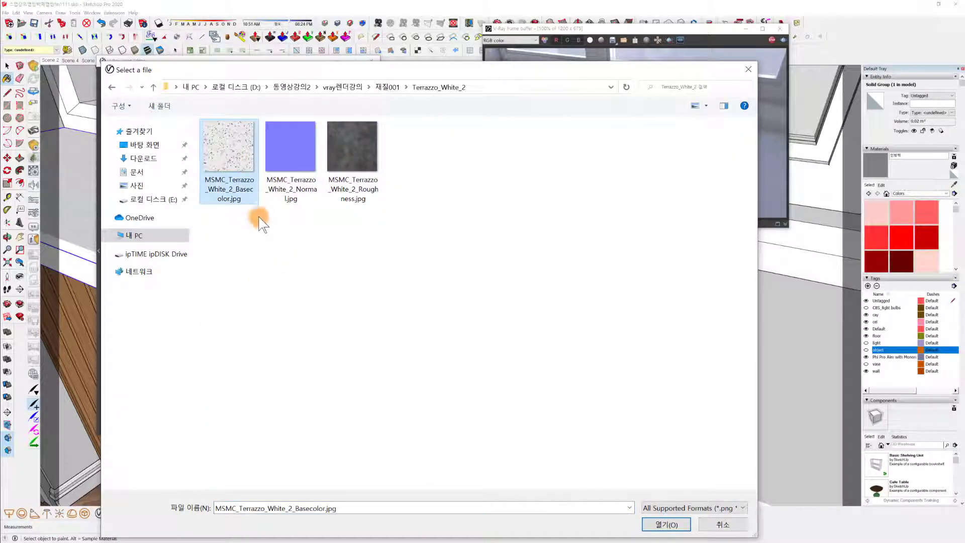
left_click(665, 524)
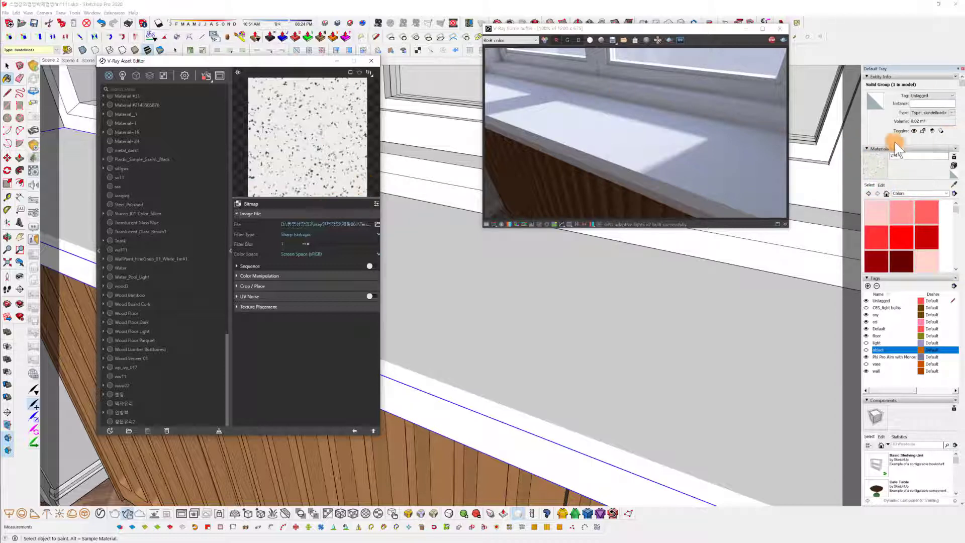
Apply the terrazzo material to the selected windowsill group.
left_click(874, 164)
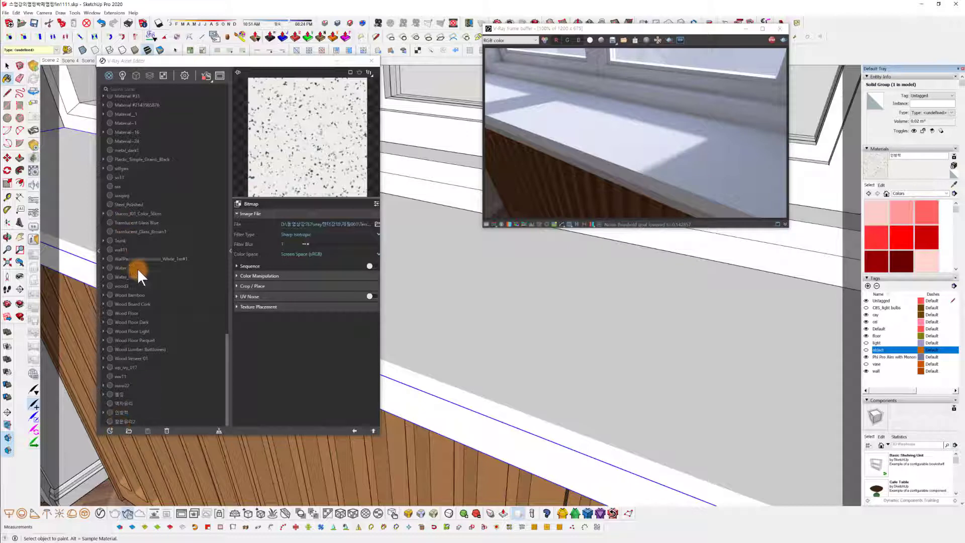
left_click(121, 411)
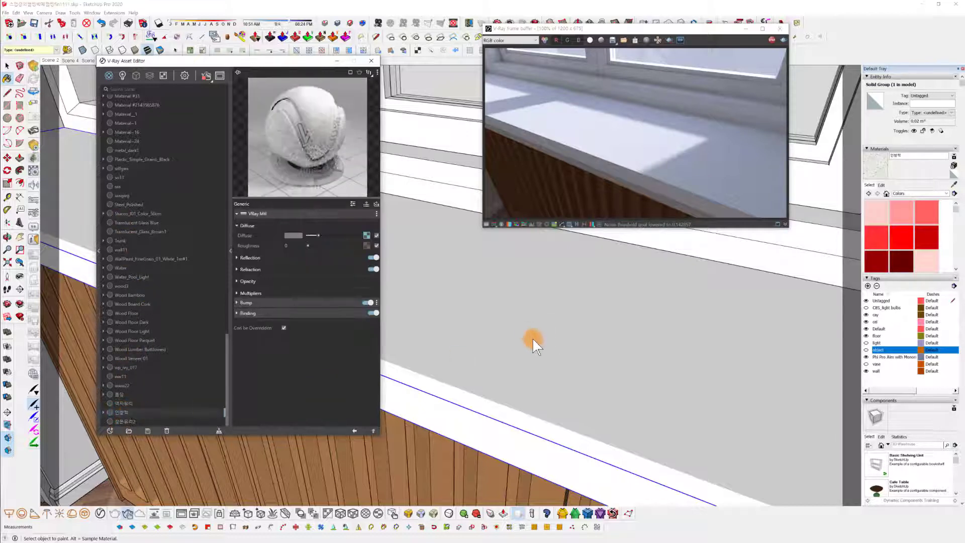
right_click(121, 412)
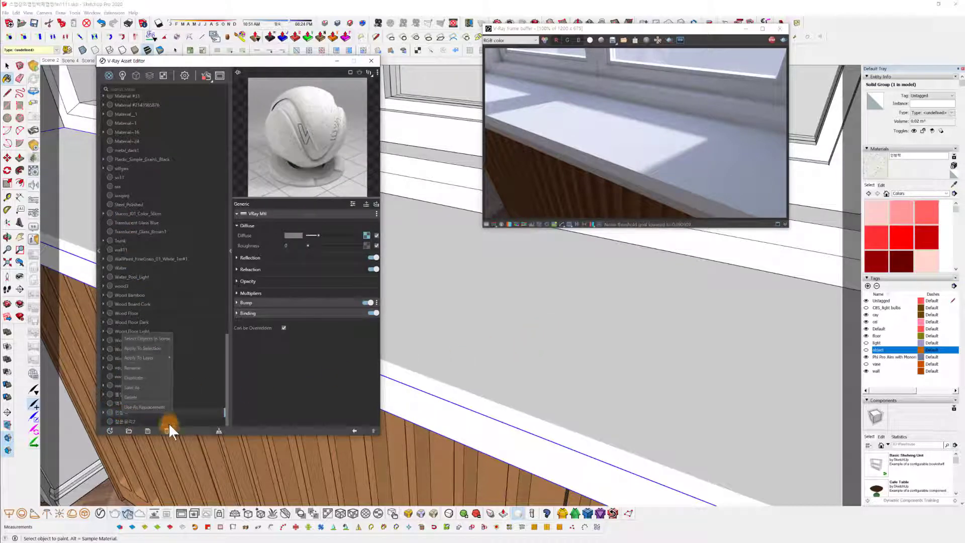
left_click(151, 347)
left_click(605, 355)
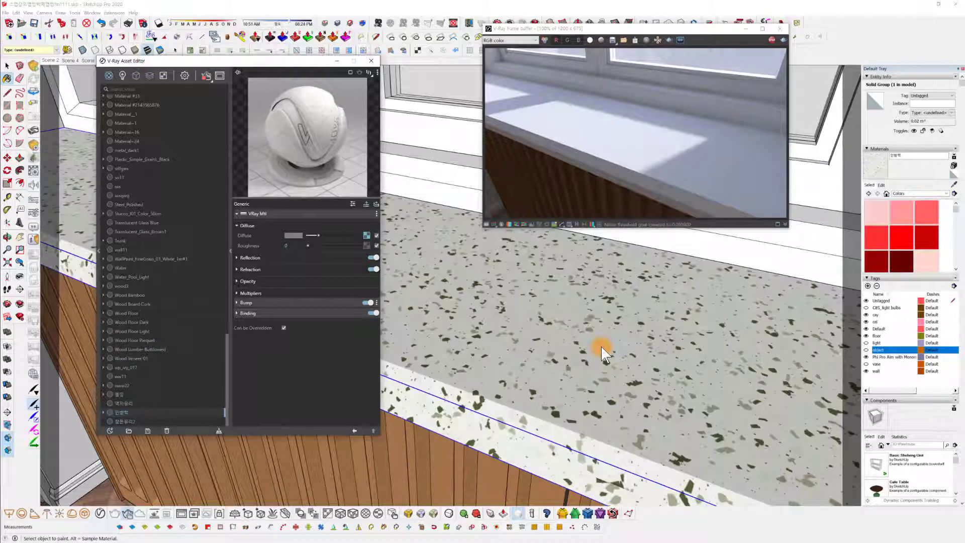
Inspect the terrazzo along the windowsill and at its end in the model and the live render.
mouse_move(659, 318)
middle_mouse_down()
mouse_move(750, 356)
mouse_move(722, 342)
mouse_move(586, 334)
mouse_move(700, 336)
mouse_move(468, 302)
mouse_move(493, 296)
middle_mouse_up()
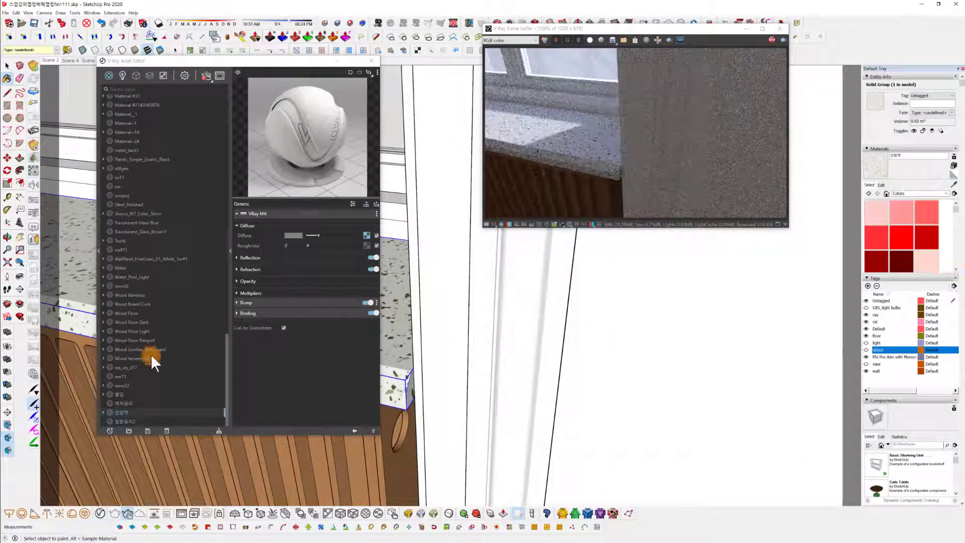
middle_click_drag(722, 336, 577, 315)
scroll(629, 349, "down", 3)
mouse_move(629, 348)
middle_mouse_down()
mouse_move(671, 362)
mouse_move(323, 302)
mouse_move(607, 312)
mouse_move(614, 334)
mouse_move(861, 360)
mouse_move(686, 346)
mouse_move(779, 366)
mouse_move(507, 321)
mouse_move(603, 333)
mouse_move(566, 319)
mouse_move(582, 431)
mouse_move(498, 318)
mouse_move(566, 327)
mouse_move(578, 342)
middle_mouse_up()
left_click(883, 184)
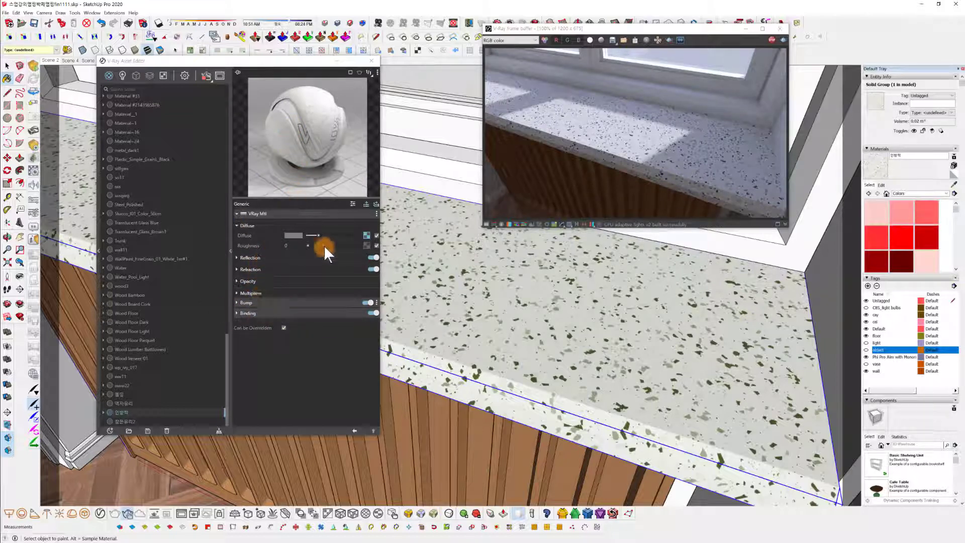
Set Repeat U/V in the diffuse bitmap's texture placement to 10 and 10.
left_click(364, 234)
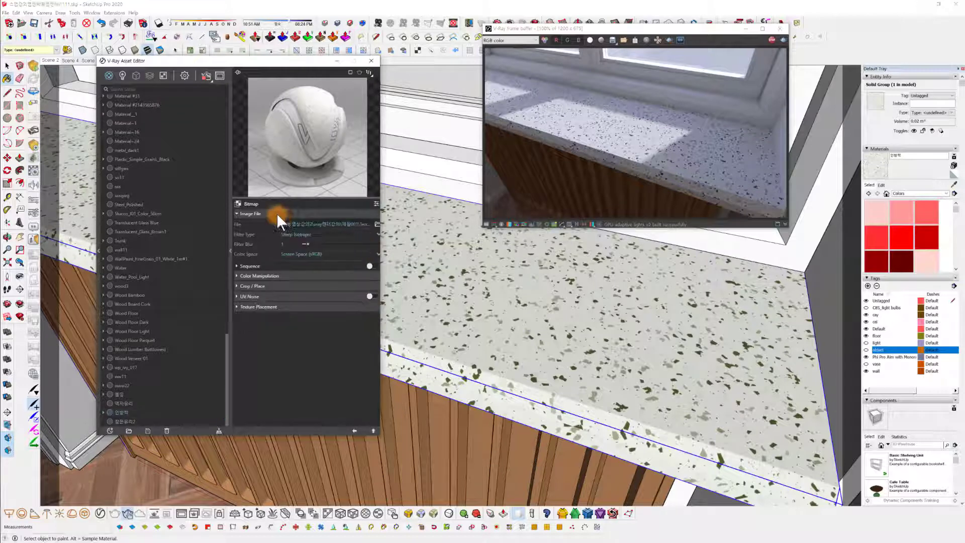
left_click(263, 307)
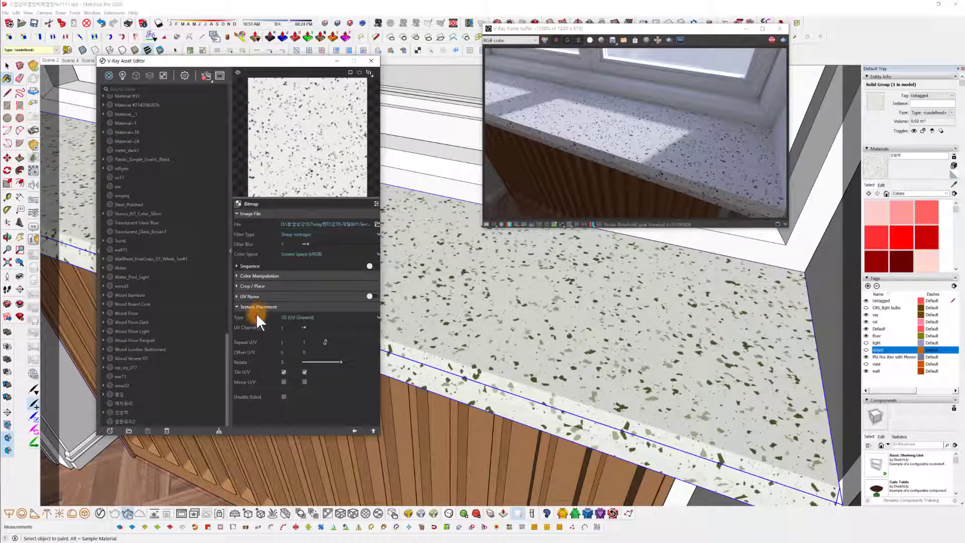
left_click_drag(234, 312, 294, 310)
left_click_drag(254, 344, 265, 346)
key("Escape")
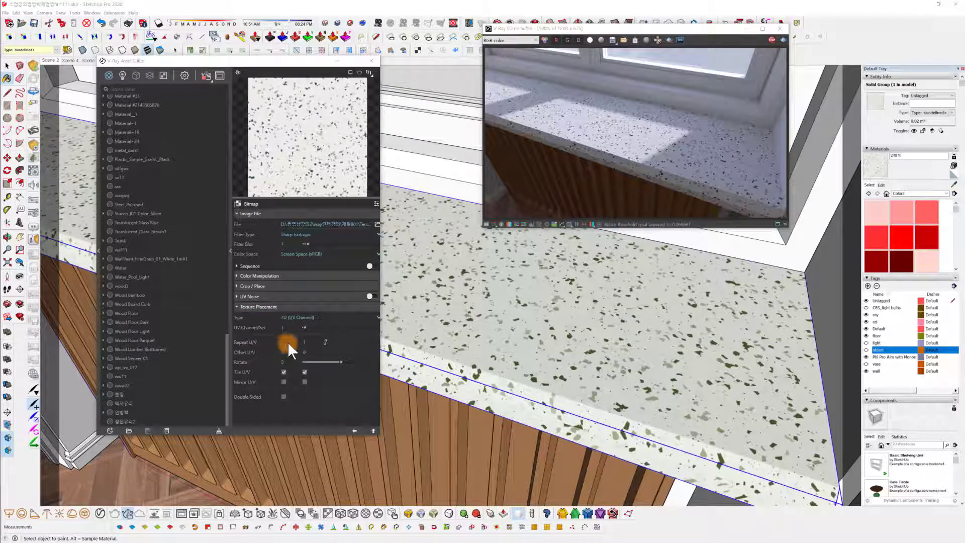
left_click(288, 341)
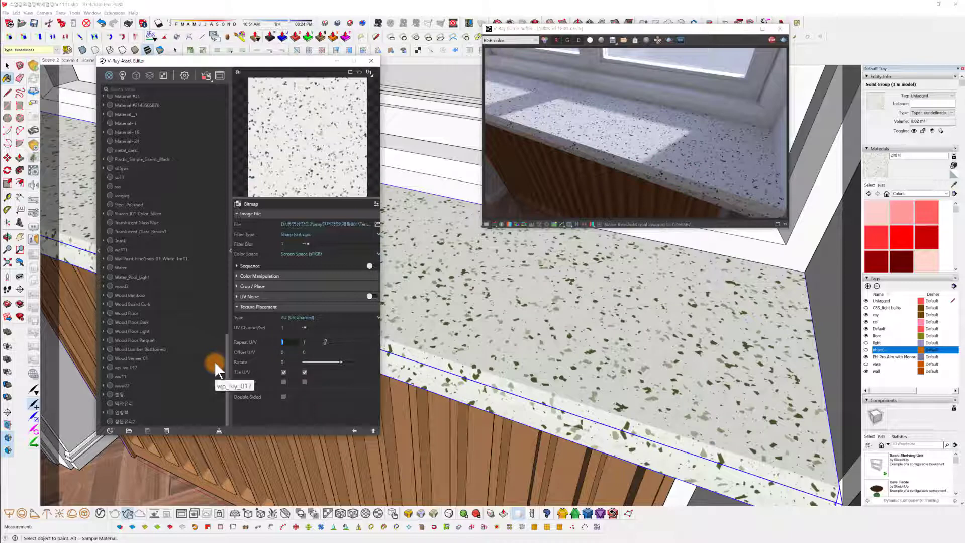
type("10")
left_click_drag(313, 341, 256, 333)
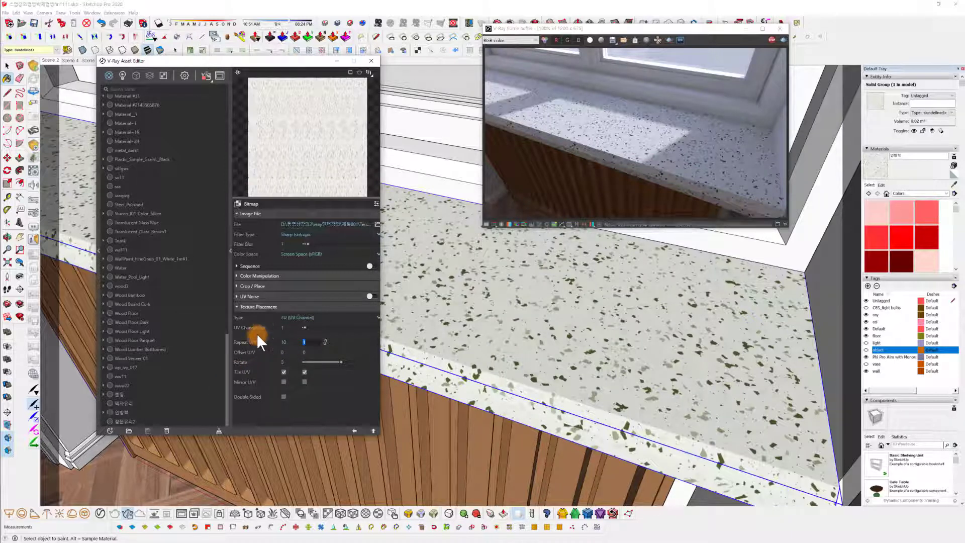
type("10")
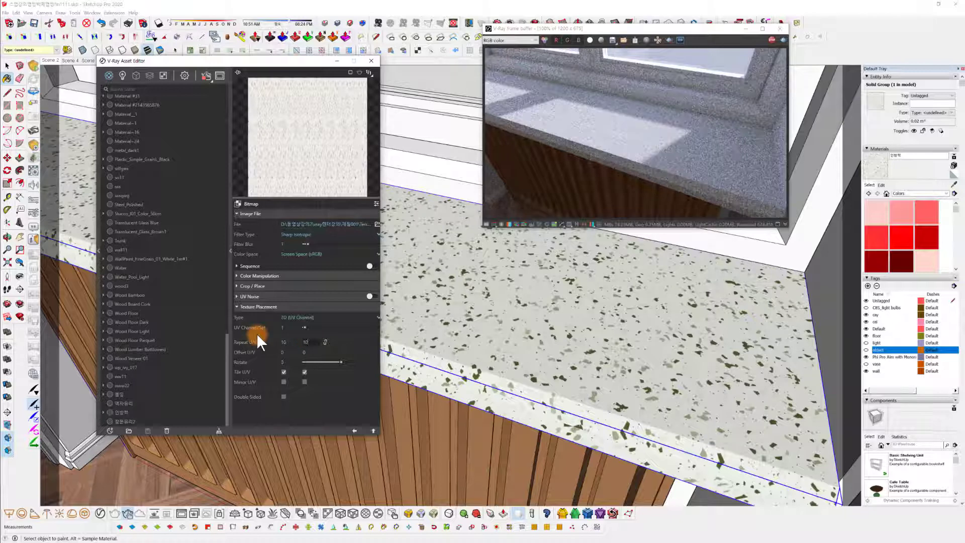
Examine the windowsill's terrazzo pattern scale in the enlarged live render and compare it with the model view.
left_click(418, 326)
left_click(439, 343)
left_click(503, 343)
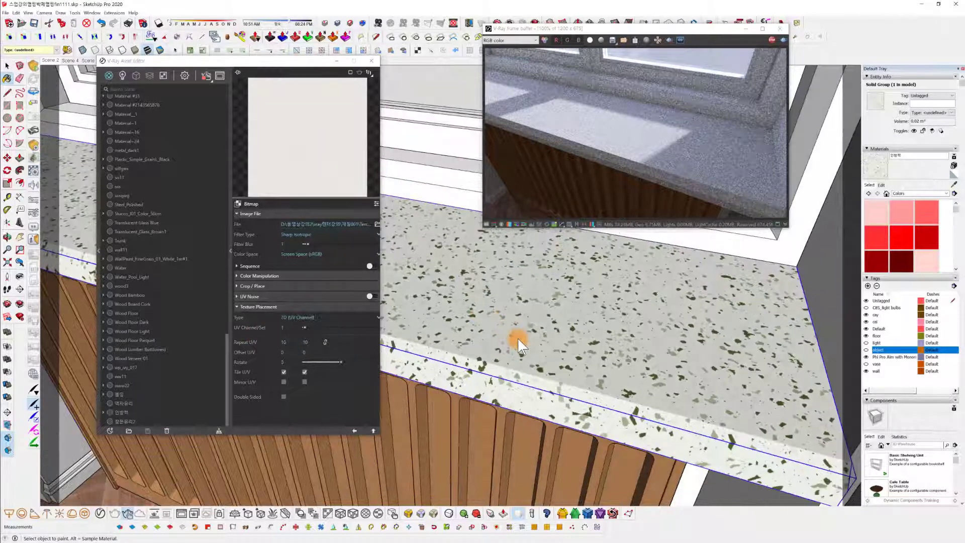
middle_click_drag(517, 341, 480, 319)
left_click(637, 68)
left_click(506, 338)
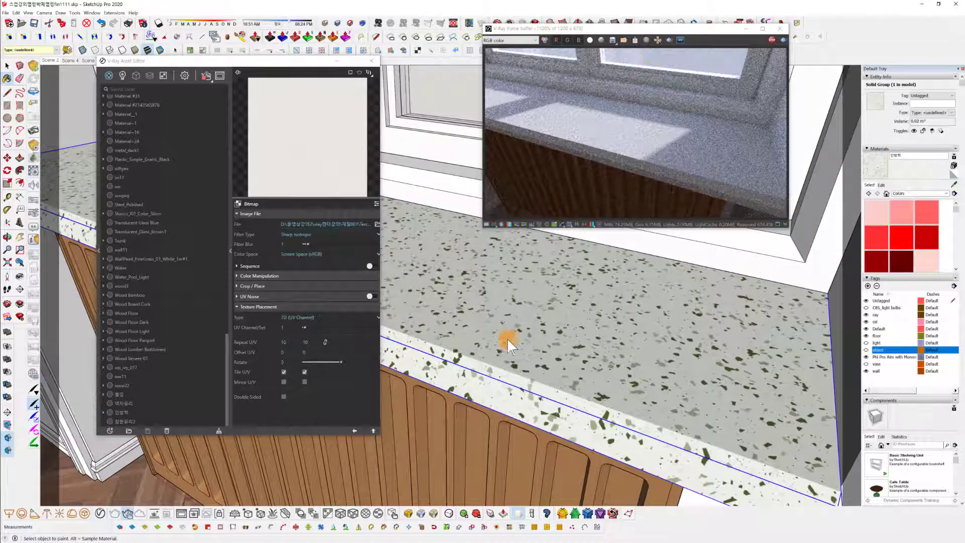
left_click(620, 138)
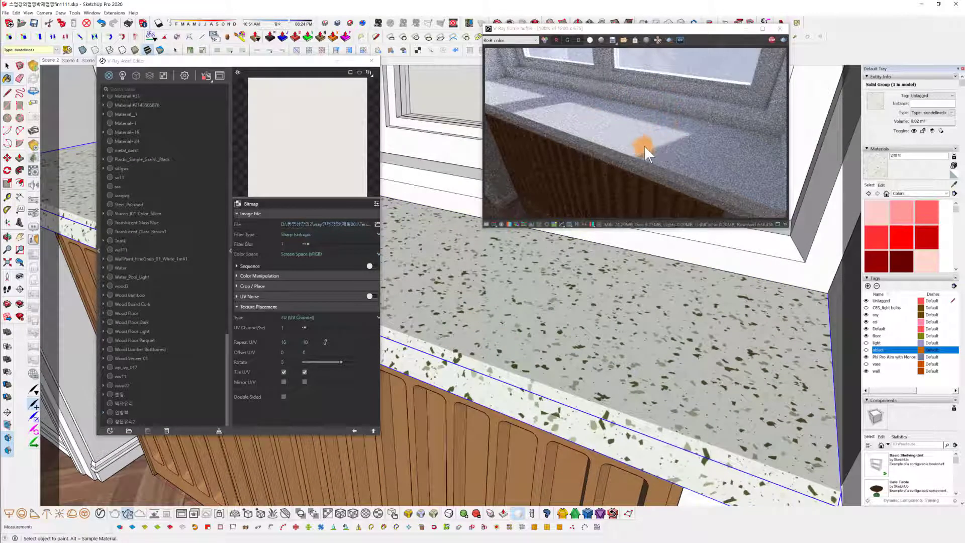
scroll(653, 138, "up", 2)
left_click(534, 325)
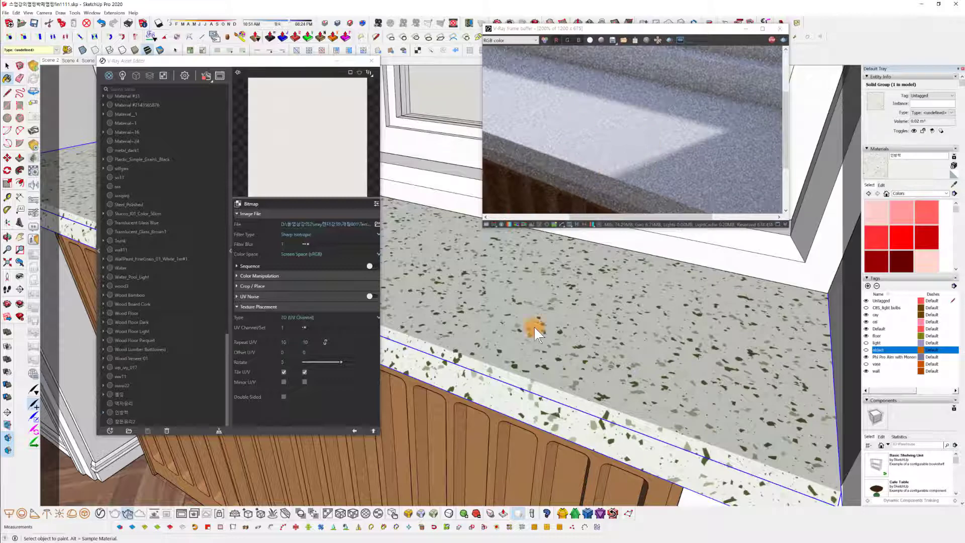
mouse_move(526, 360)
middle_mouse_down()
mouse_move(495, 345)
mouse_move(510, 339)
middle_mouse_up()
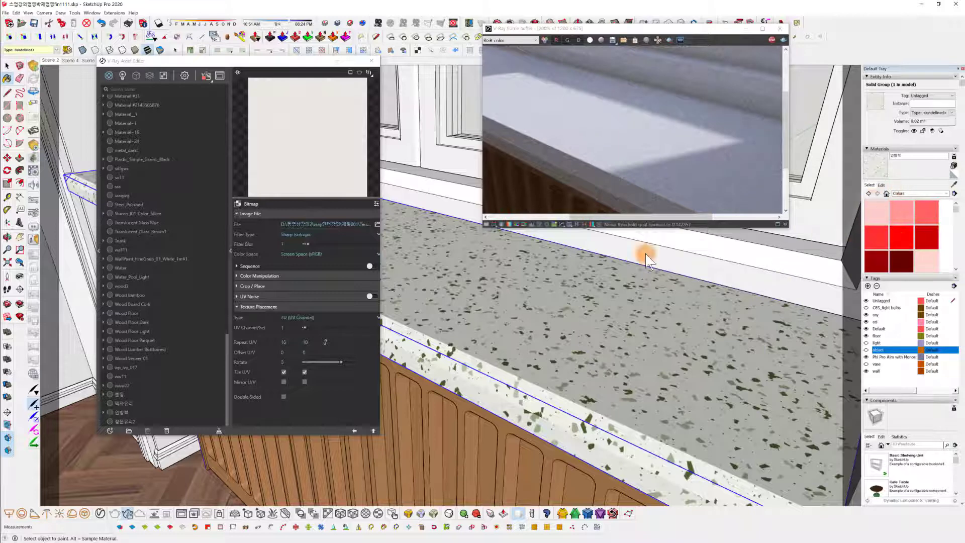
Set the diffuse bitmap's Repeat U/V back to 1 and 1.
left_click(291, 339)
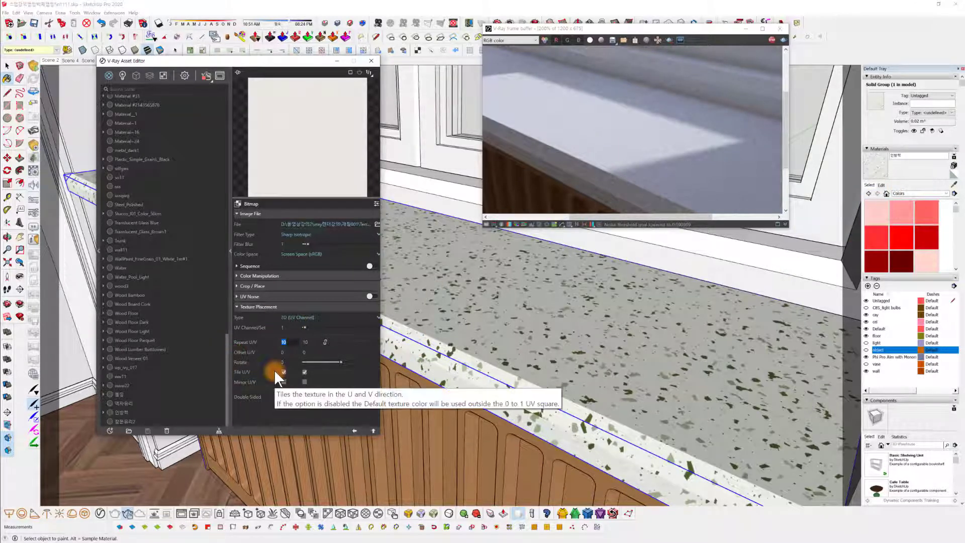
type("1")
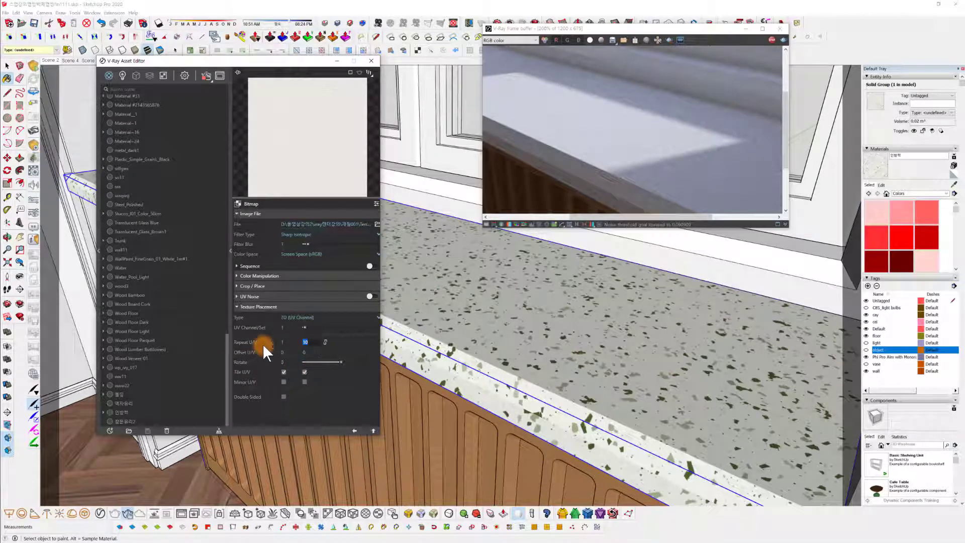
key("Tab")
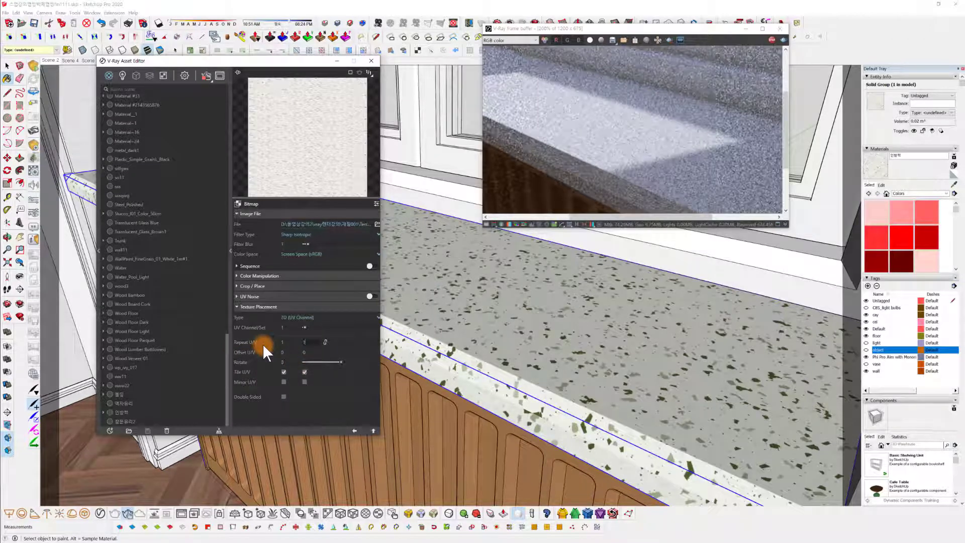
type("1")
key("Return")
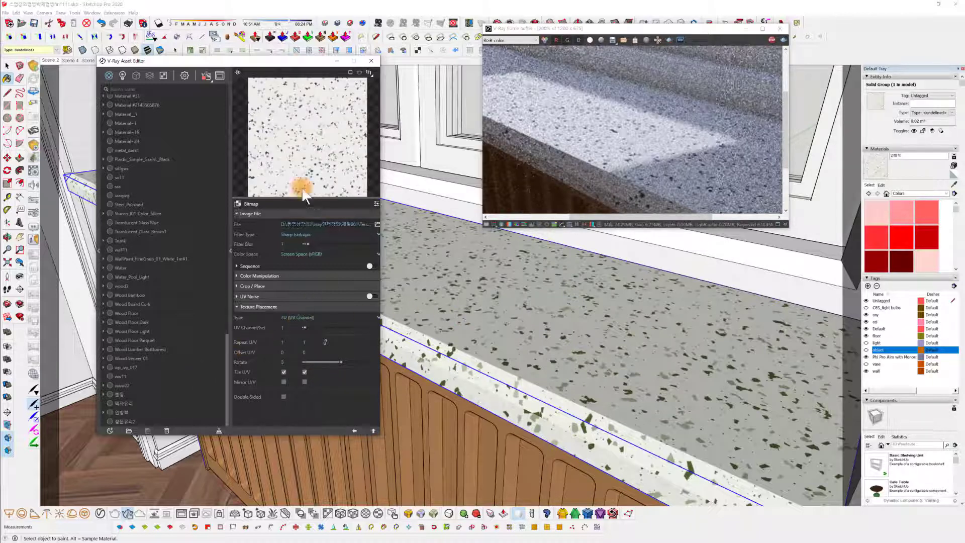
Set the terrazzo texture's width to 180 mm in the SketchUp material, keeping its proportions locked.
left_click(904, 228)
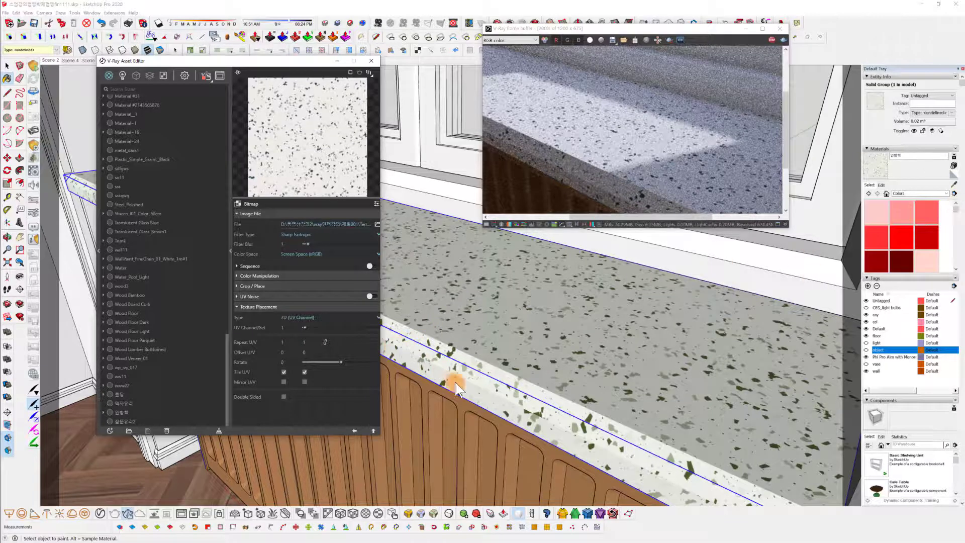
middle_click_drag(562, 355, 603, 415)
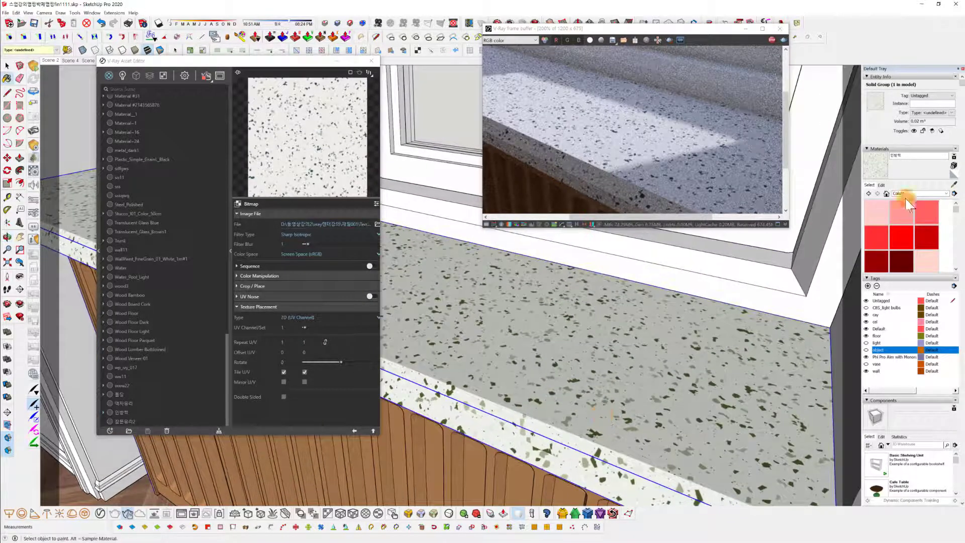
left_click(882, 185)
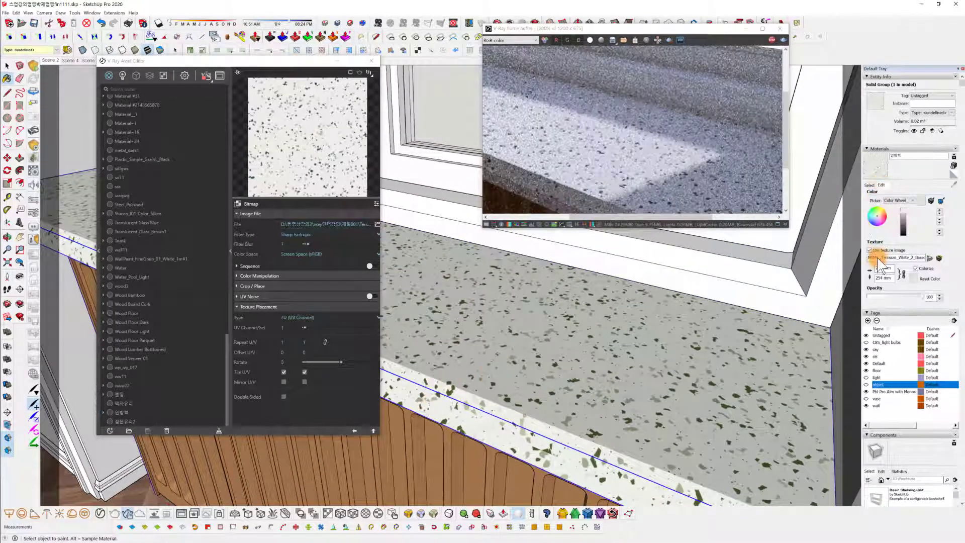
double_click(883, 269)
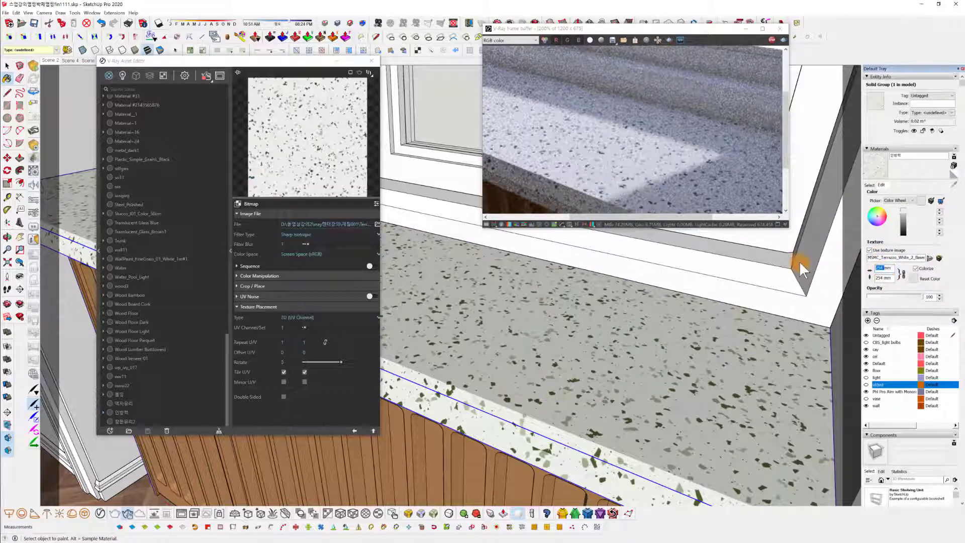
type("180mm")
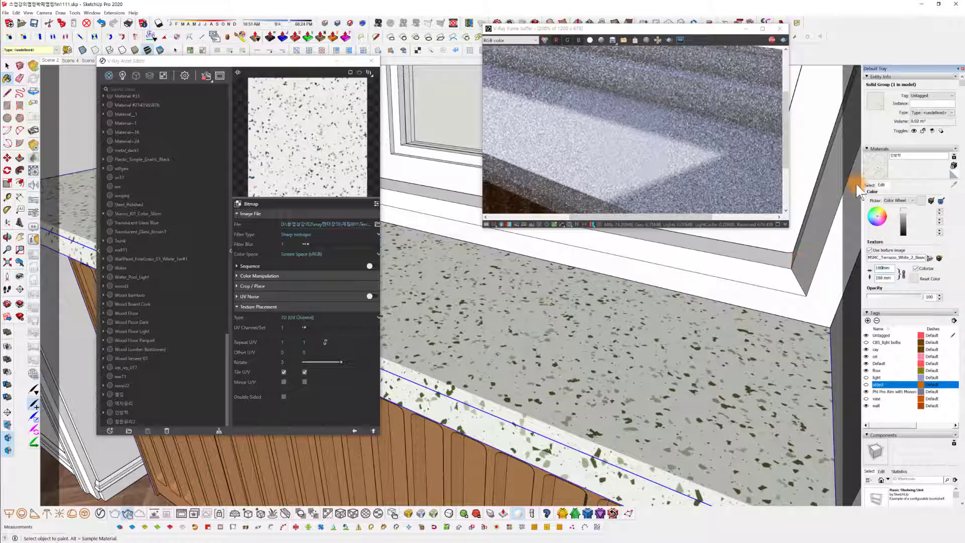
key("Return")
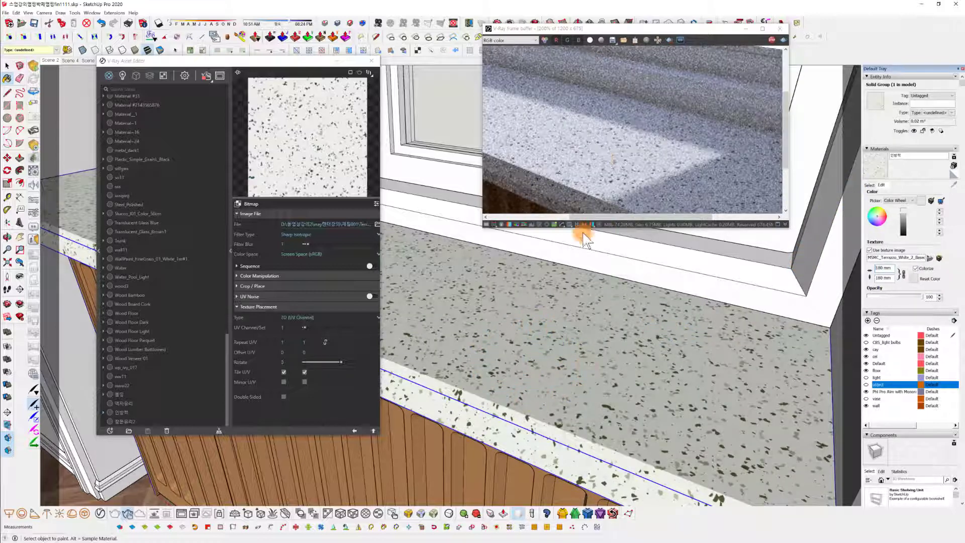
Select the second windowsill above the other radiator cover and remove its brown granite material.
mouse_move(699, 420)
middle_mouse_down()
mouse_move(649, 394)
mouse_move(622, 400)
mouse_move(586, 336)
mouse_move(589, 366)
mouse_move(638, 394)
mouse_move(613, 371)
mouse_move(547, 349)
mouse_move(554, 370)
mouse_move(449, 329)
middle_mouse_up()
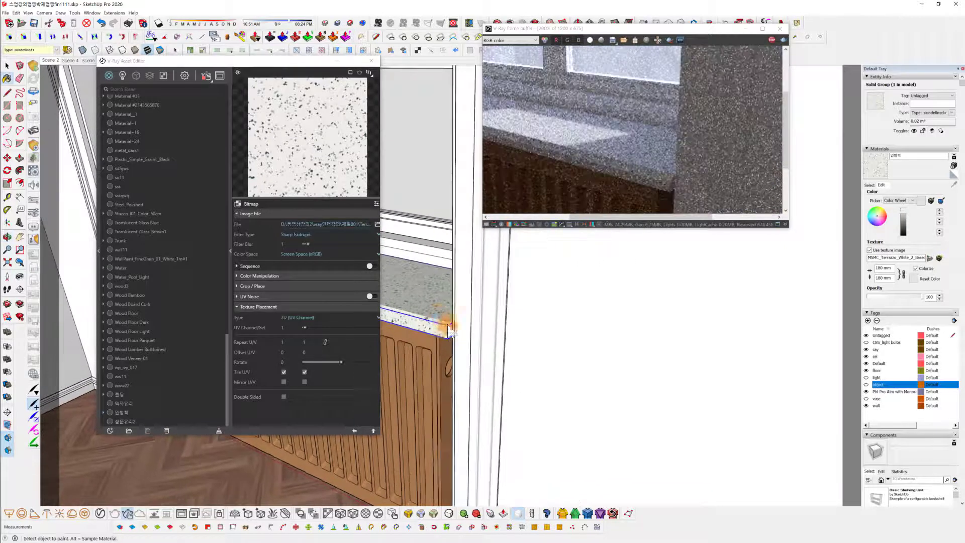
left_click(439, 289, "alt")
scroll(833, 405, "down", 1)
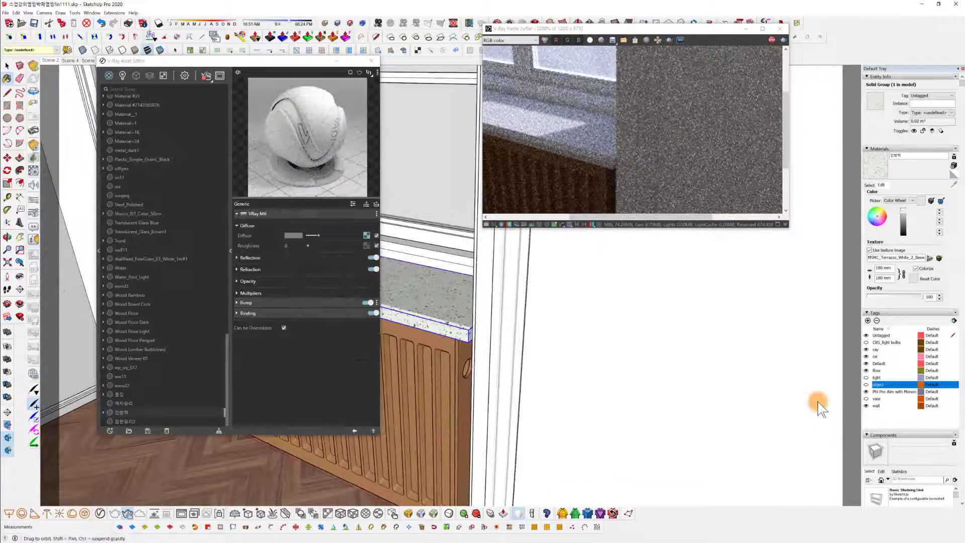
mouse_move(819, 404)
middle_mouse_down()
mouse_move(448, 333)
mouse_move(425, 342)
middle_mouse_up()
mouse_move(722, 402)
middle_mouse_down()
mouse_move(605, 333)
mouse_move(607, 362)
middle_mouse_up()
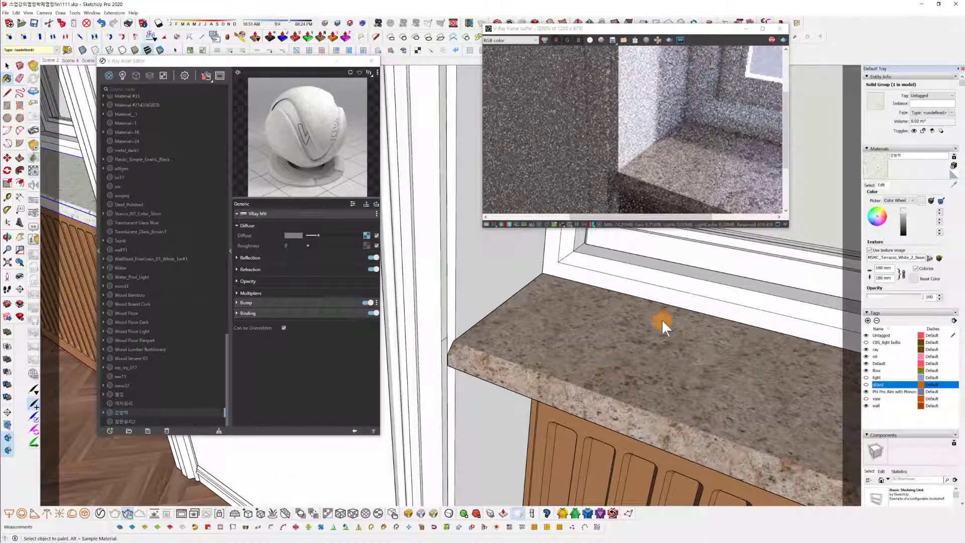
key("space")
left_click(599, 360)
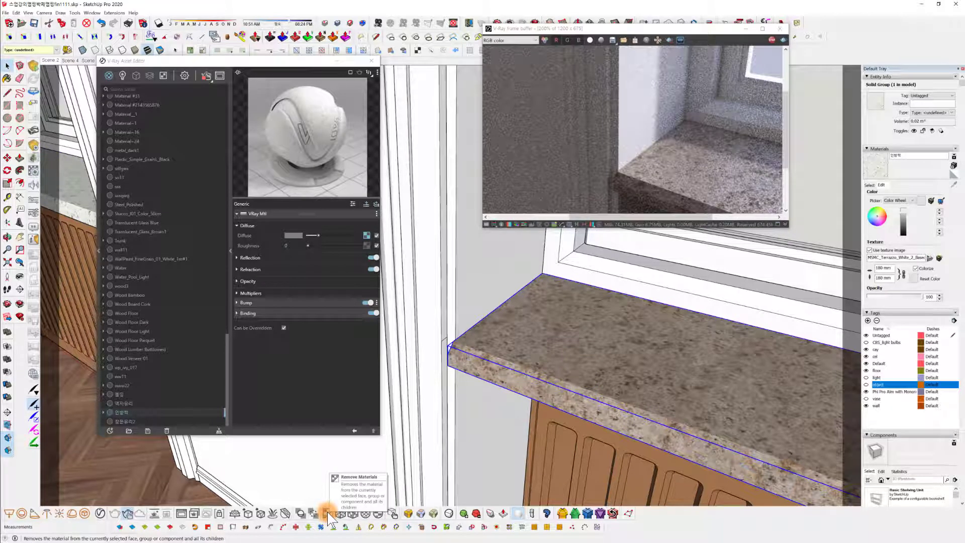
left_click(339, 514)
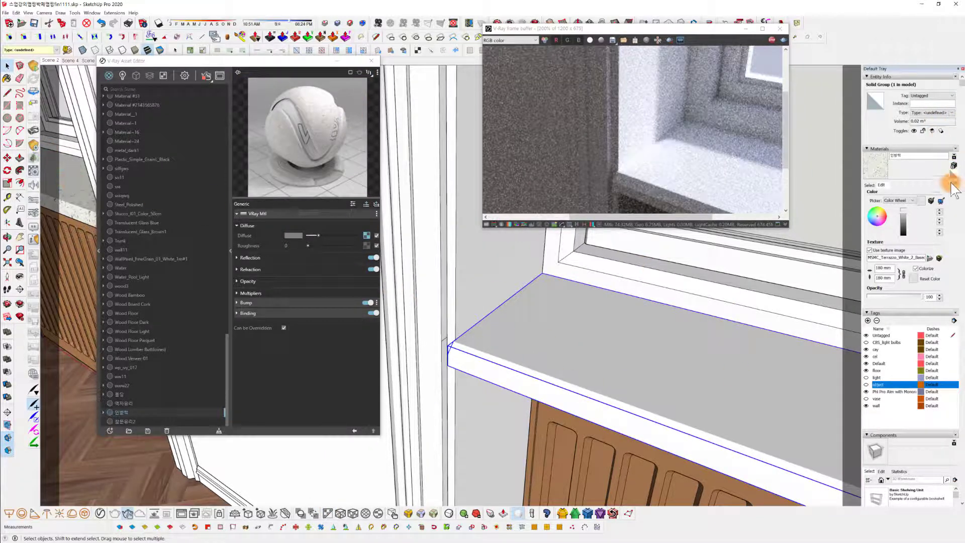
Sample the terrazzo material from the first windowsill and apply it to the second windowsill.
left_click(869, 185)
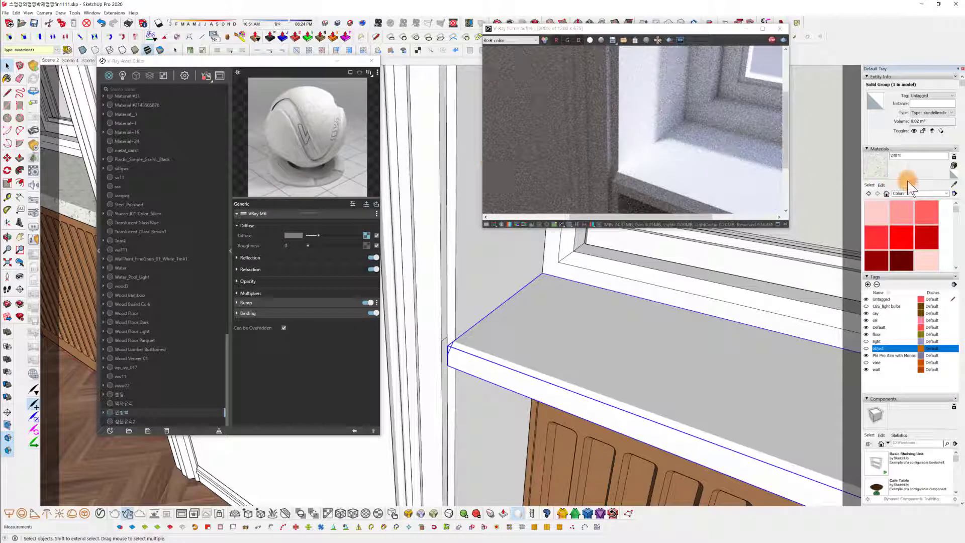
left_click(953, 184)
left_click(76, 205)
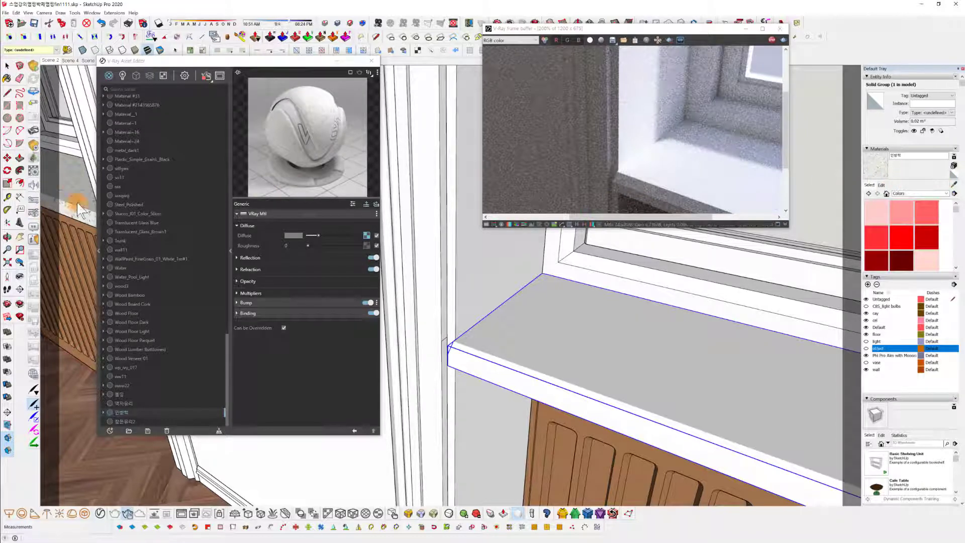
left_click(664, 396)
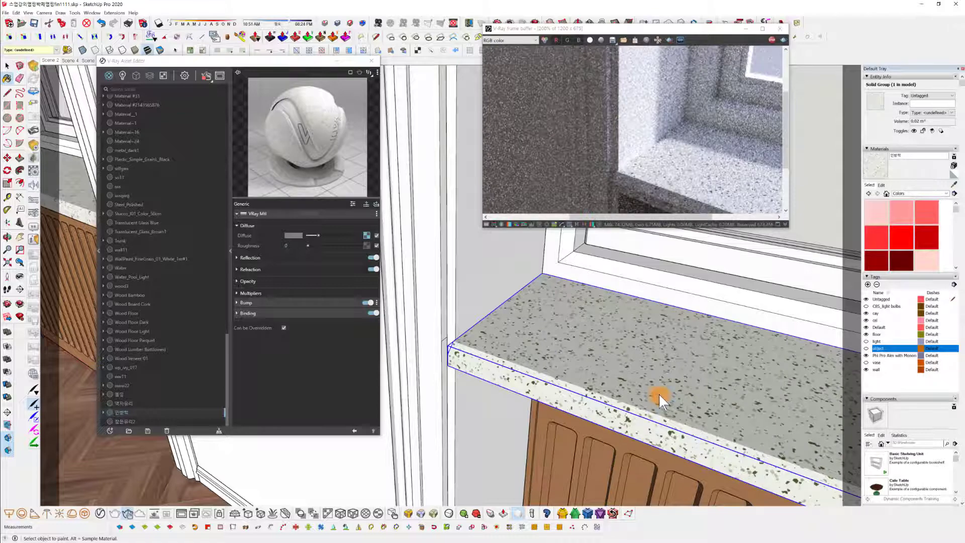
middle_click_drag(660, 369, 638, 347)
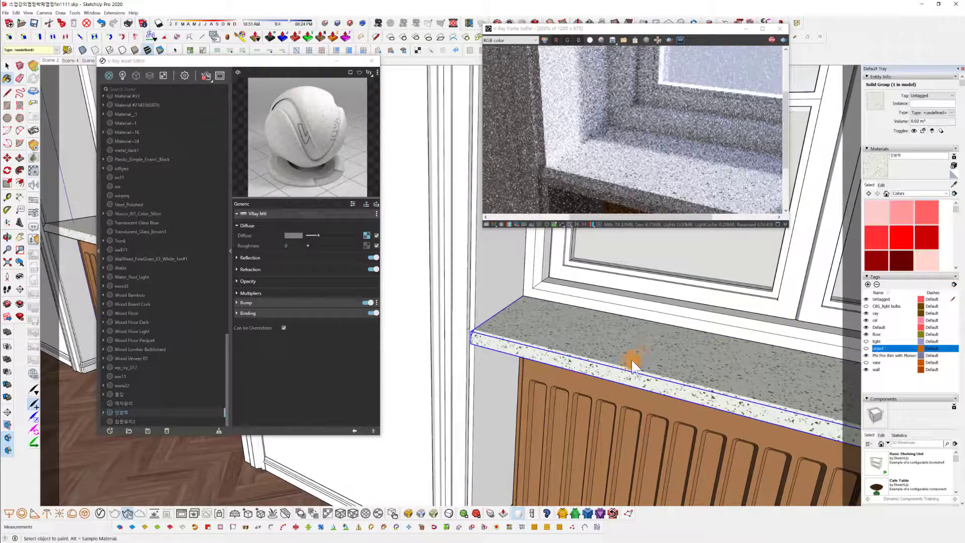
left_click(327, 513)
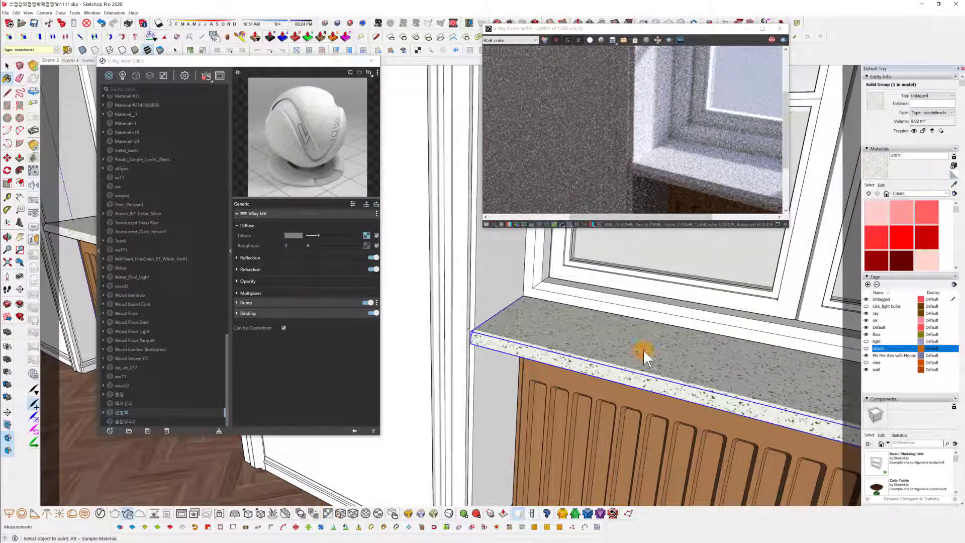
Raise the terrazzo material's Reflection Color from black to light grey and check the windowsill's reflections in the live render.
mouse_move(643, 349)
middle_mouse_down()
mouse_move(651, 344)
mouse_move(538, 334)
mouse_move(663, 371)
mouse_move(694, 426)
mouse_move(680, 424)
mouse_move(647, 336)
mouse_move(624, 338)
mouse_move(700, 350)
mouse_move(603, 377)
mouse_move(453, 327)
mouse_move(456, 411)
middle_mouse_up()
scroll(454, 328, "up", 5)
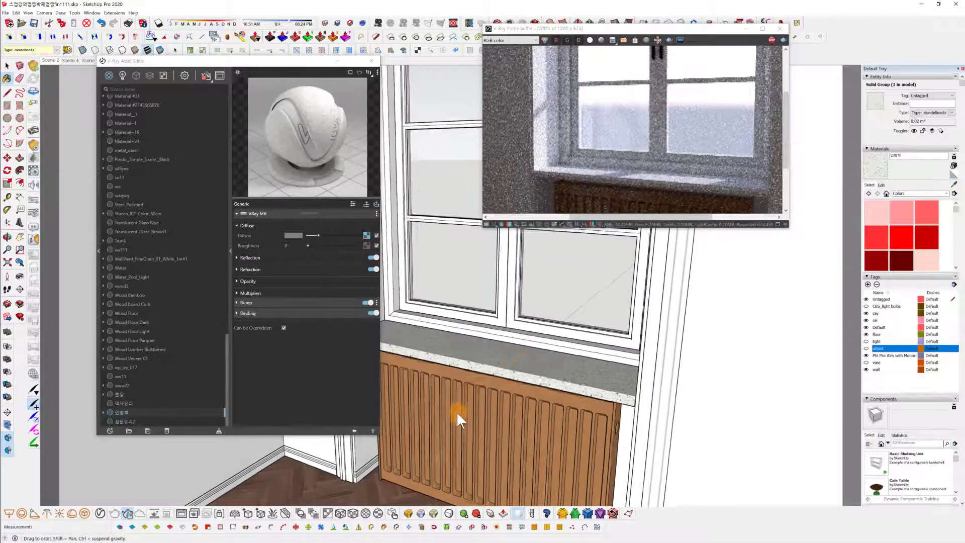
scroll(519, 358, "up", 3)
middle_click_drag(519, 358, 598, 413)
scroll(541, 354, "up", 2)
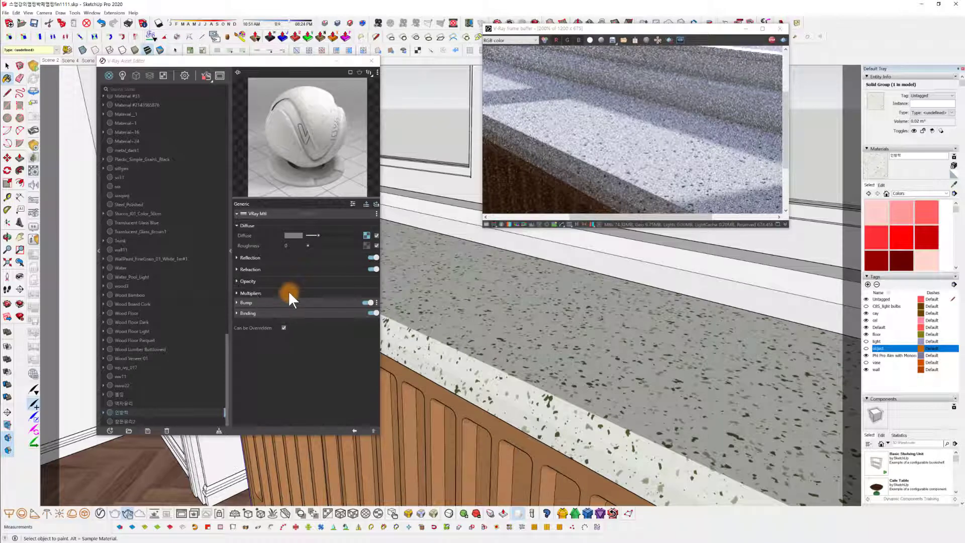
left_click(292, 364)
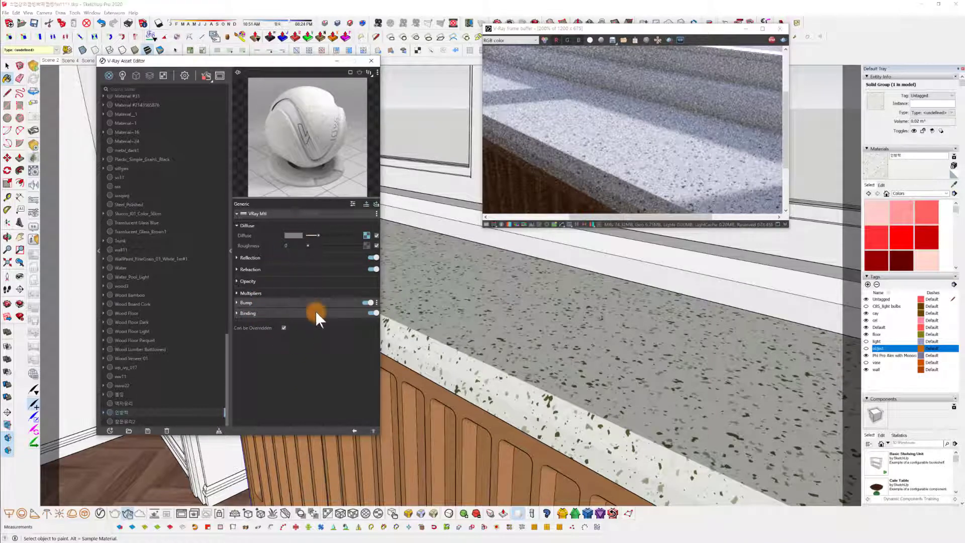
left_click(253, 257)
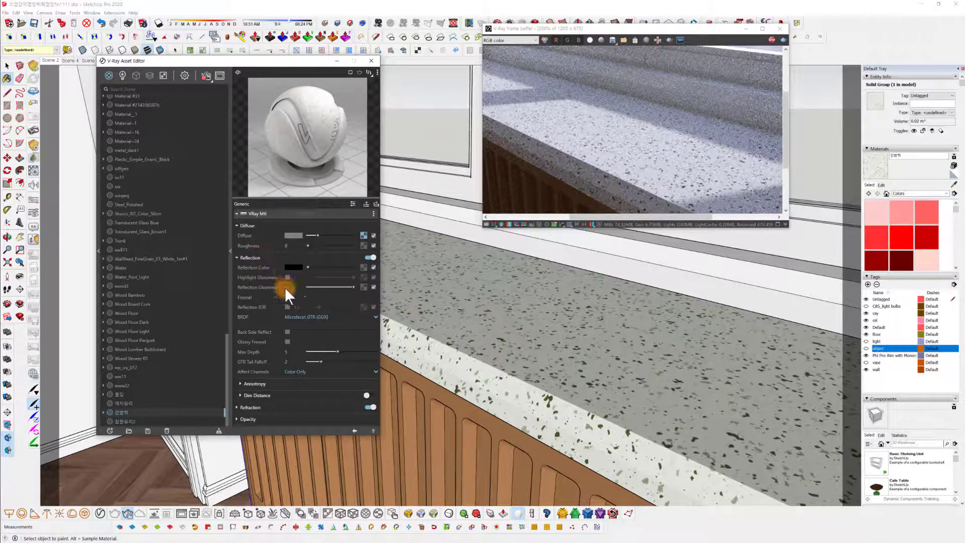
left_click_drag(306, 267, 331, 267)
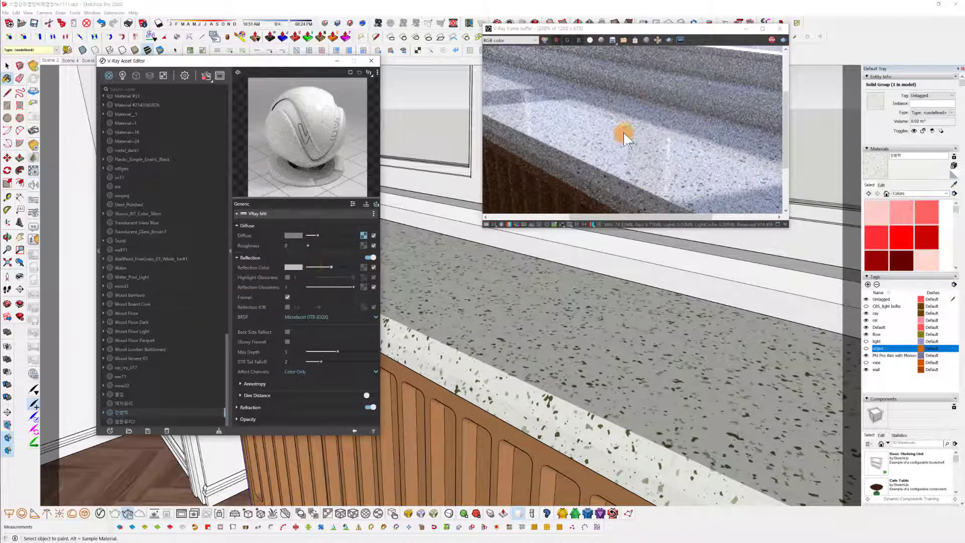
mouse_move(689, 354)
middle_mouse_down()
mouse_move(673, 330)
mouse_move(655, 331)
mouse_move(621, 362)
mouse_move(575, 361)
middle_mouse_up()
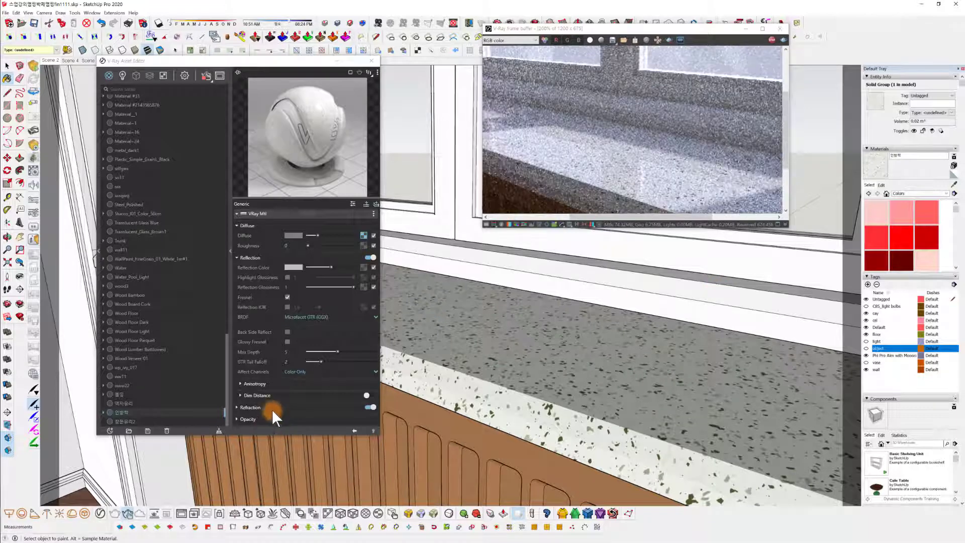
Load MSMC_Terrazzo_White_2_Normal.jpg as a bitmap in the terrazzo material's bump slot.
scroll(256, 400, "down", 3)
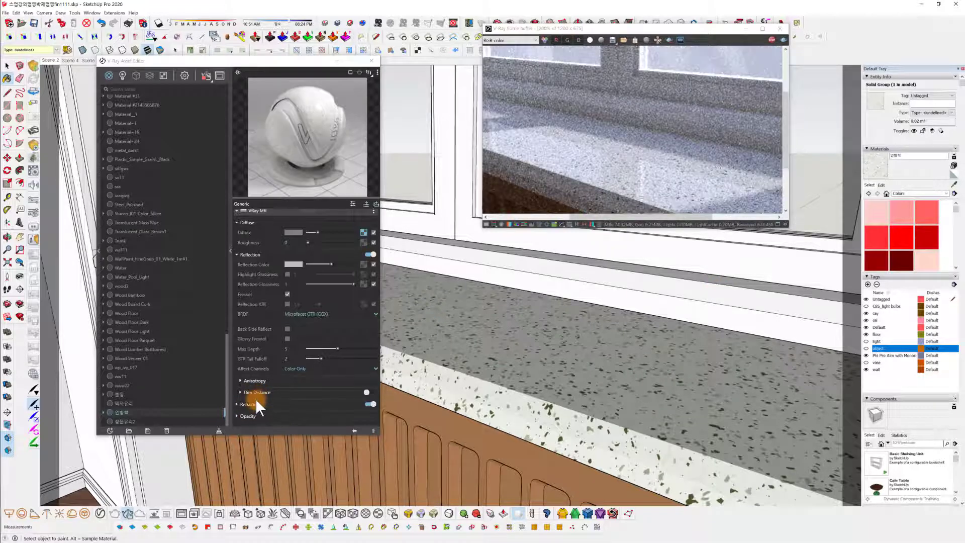
left_click(286, 396)
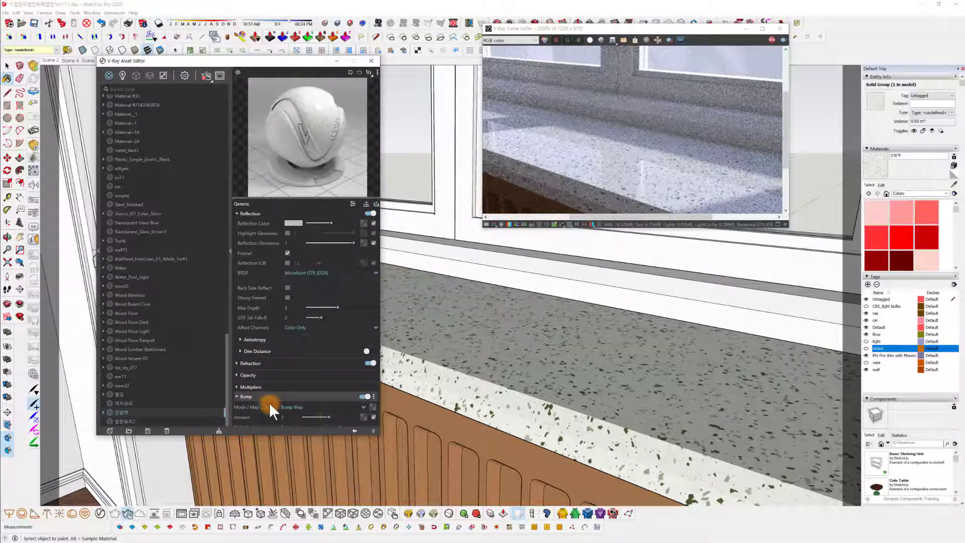
left_click(372, 407)
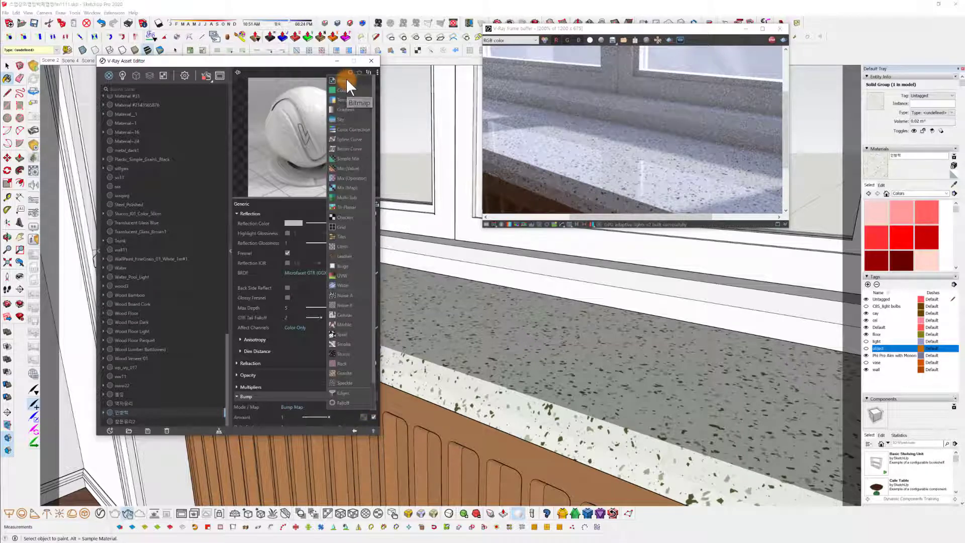
left_click(345, 78)
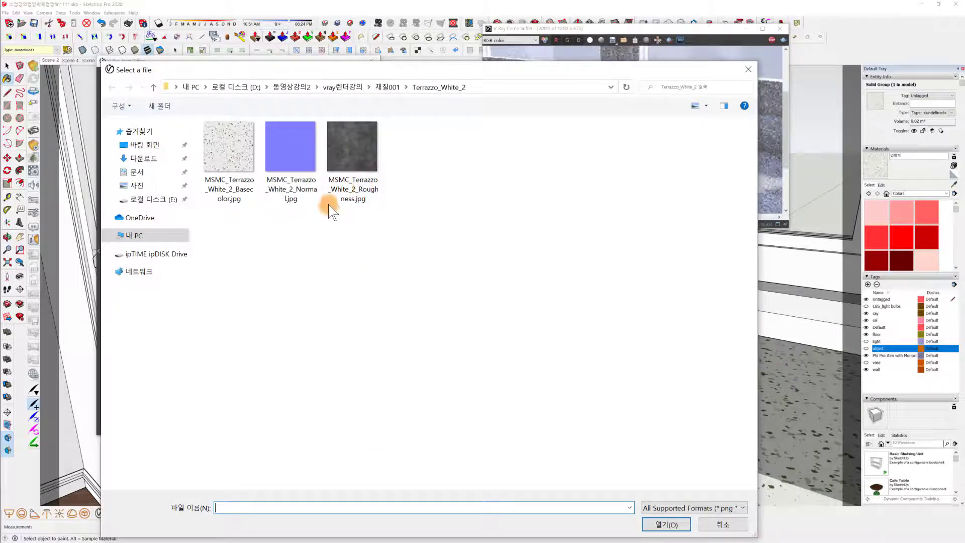
left_click(350, 161)
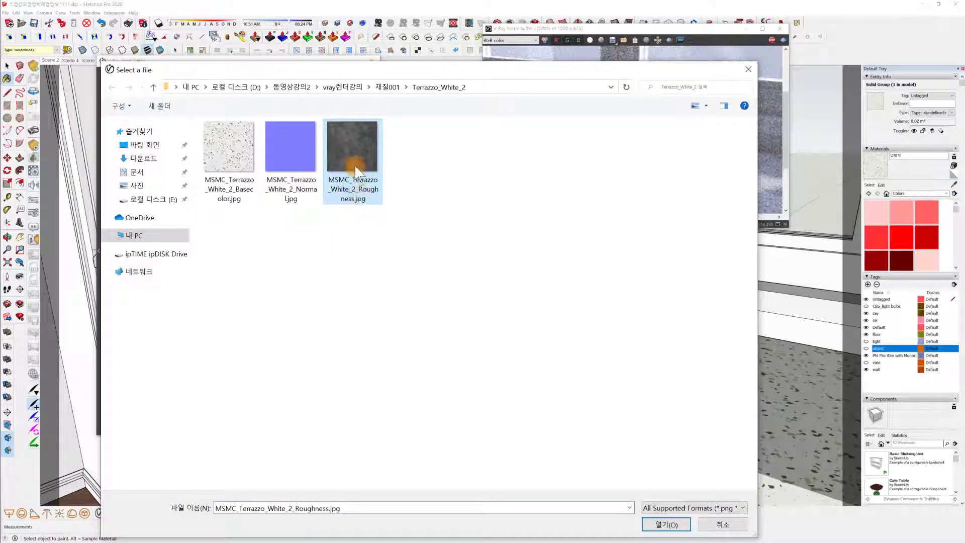
left_click(302, 186)
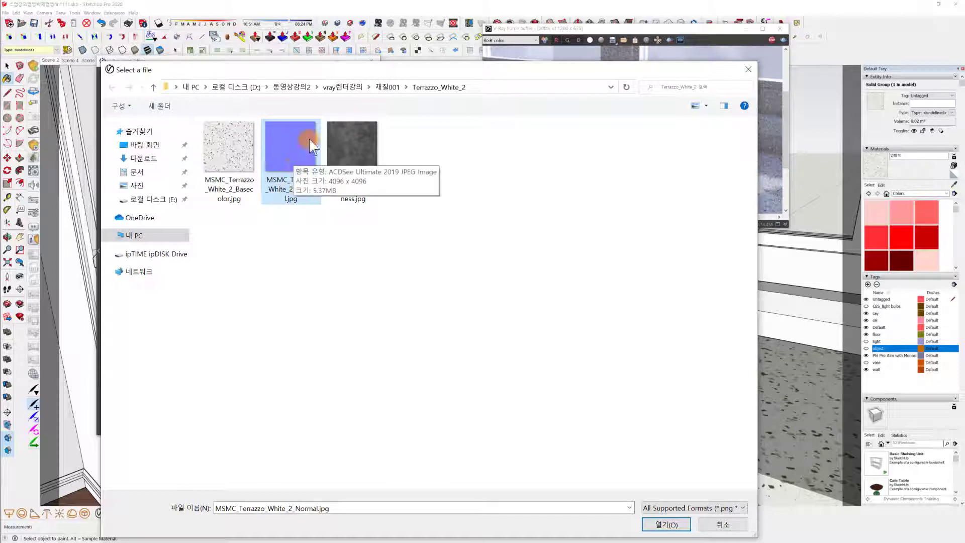
left_click(667, 524)
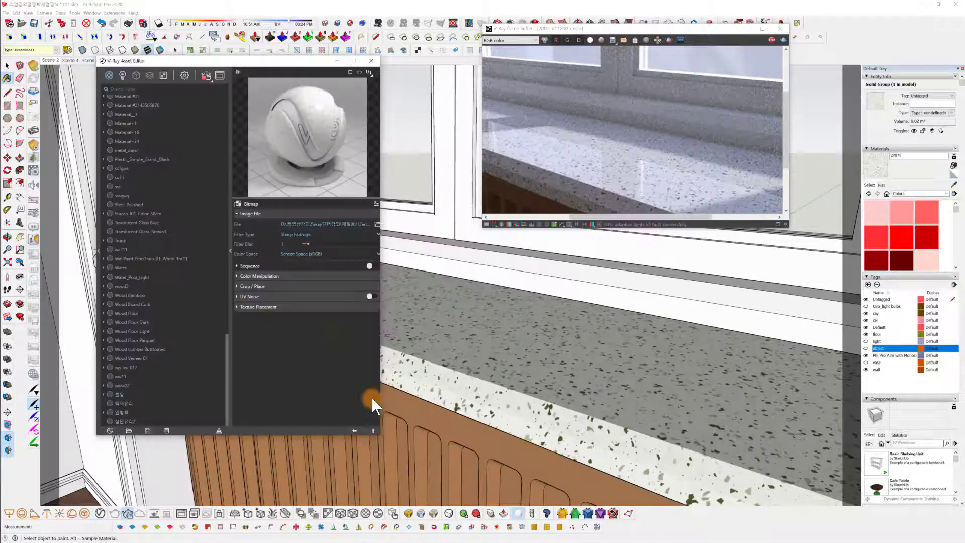
left_click(353, 430)
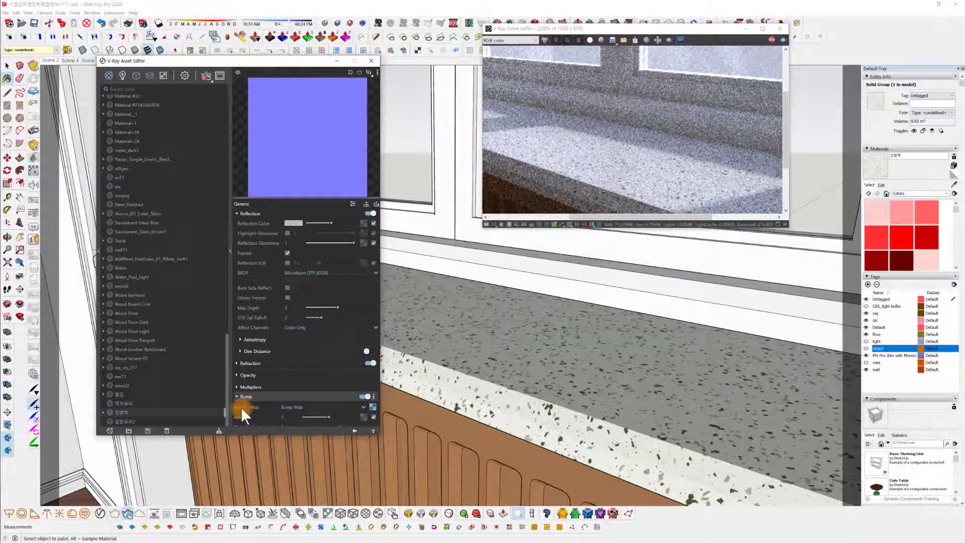
Set the terrazzo material's bump mode to Normal Map and inspect the windowsill surface in the live render.
left_click(294, 407)
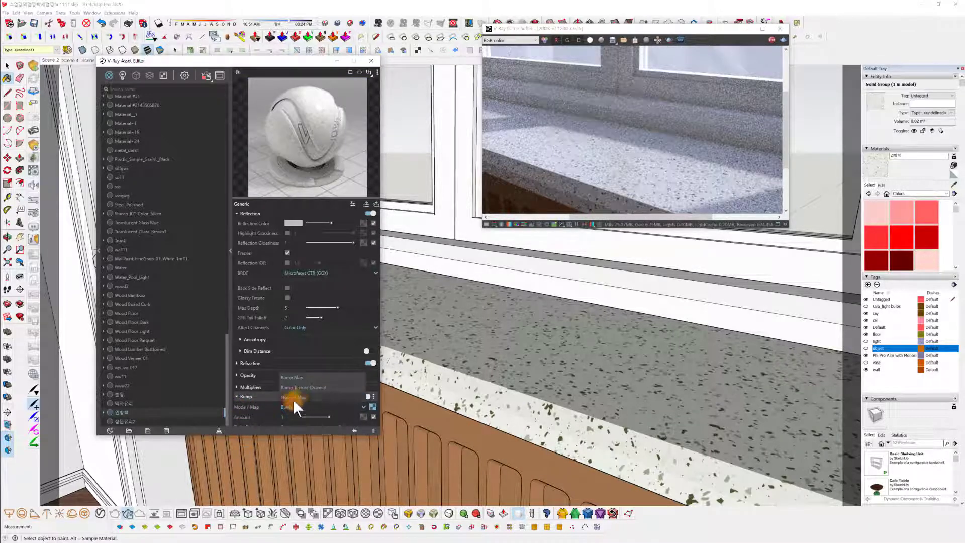
left_click(303, 397)
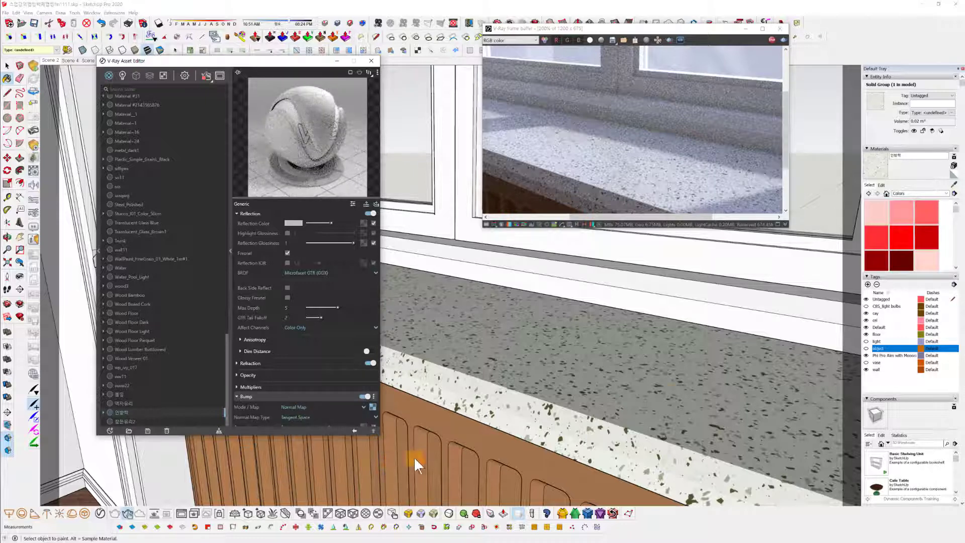
scroll(287, 381, "down", 2)
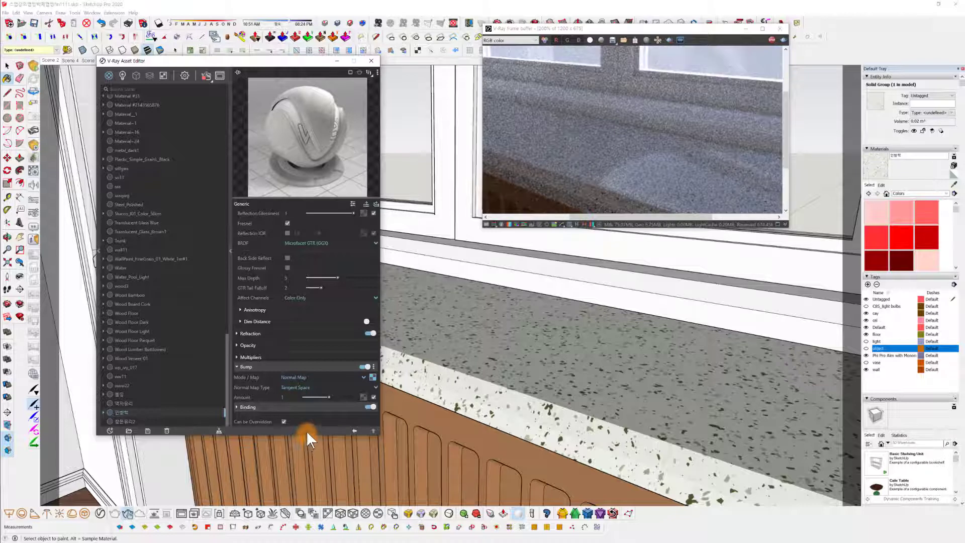
mouse_move(618, 349)
middle_mouse_down()
mouse_move(582, 370)
mouse_move(568, 365)
middle_mouse_up()
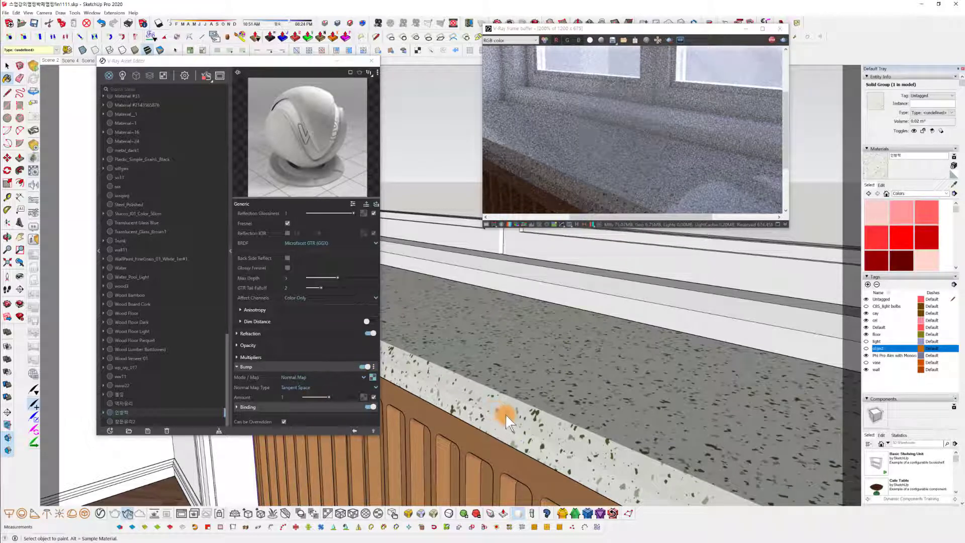
middle_click_drag(506, 415, 554, 414)
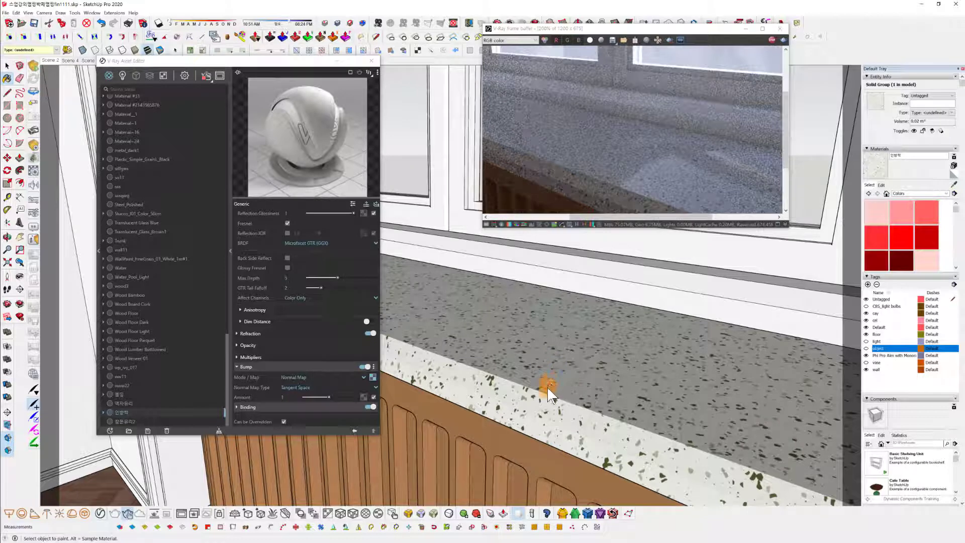
mouse_move(534, 383)
middle_mouse_down()
mouse_move(622, 417)
mouse_move(573, 408)
mouse_move(548, 417)
middle_mouse_up()
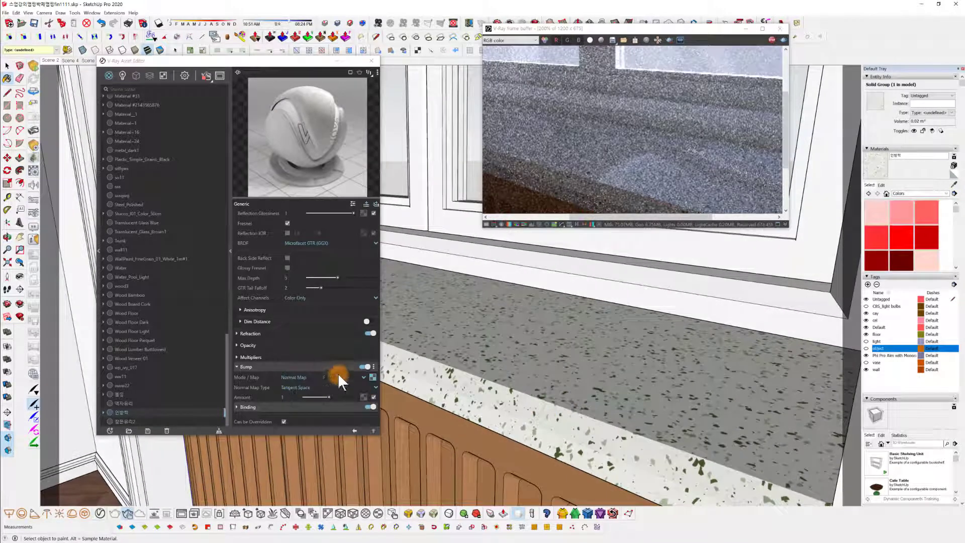
Replace the bump bitmap's image file with MSMC_Terrazzo_White_2_Roughness.jpg and check the windowsill in the live render.
left_click(372, 377)
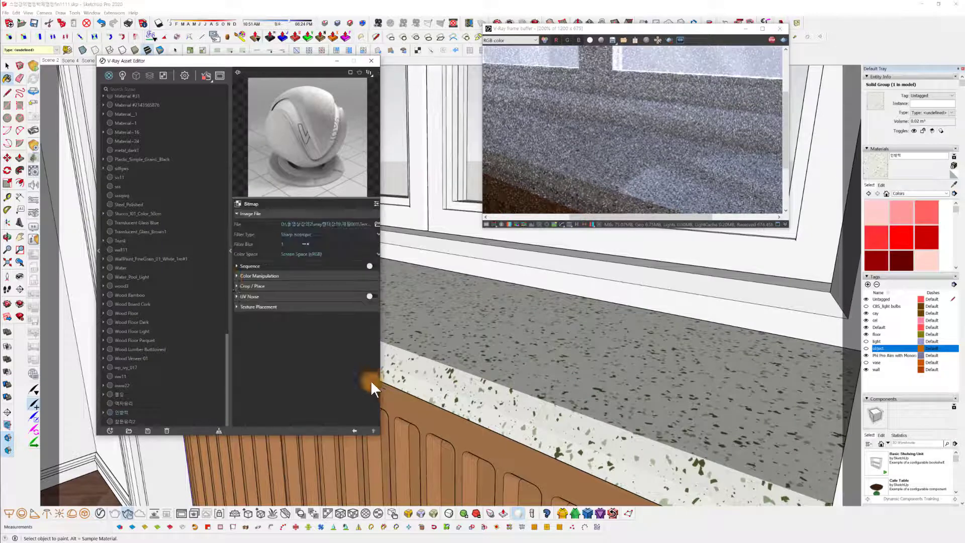
left_click(376, 224)
left_click(357, 154)
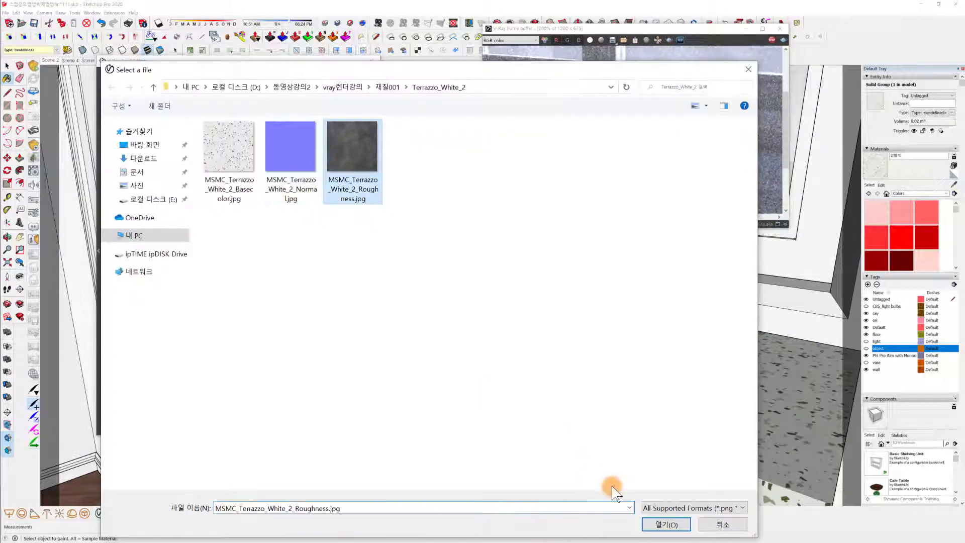
left_click(657, 526)
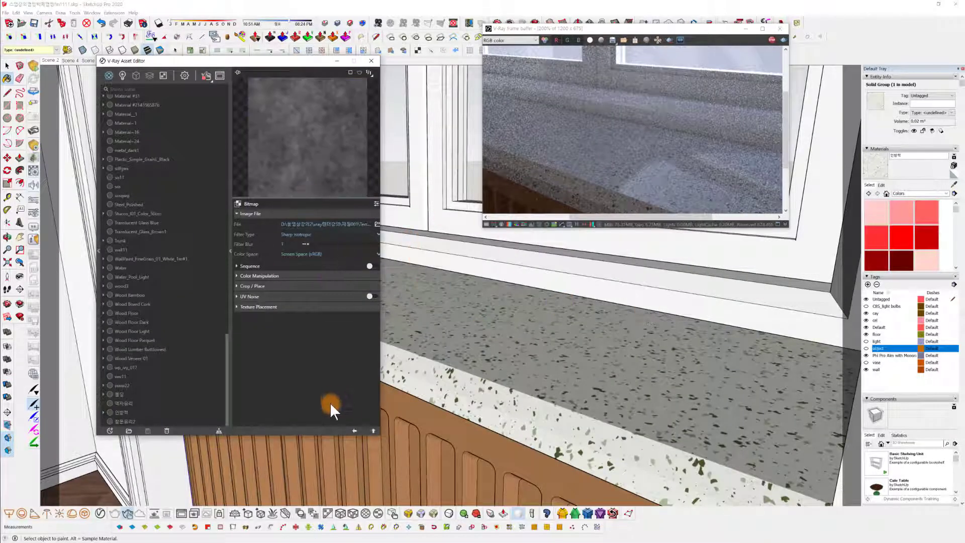
left_click(355, 431)
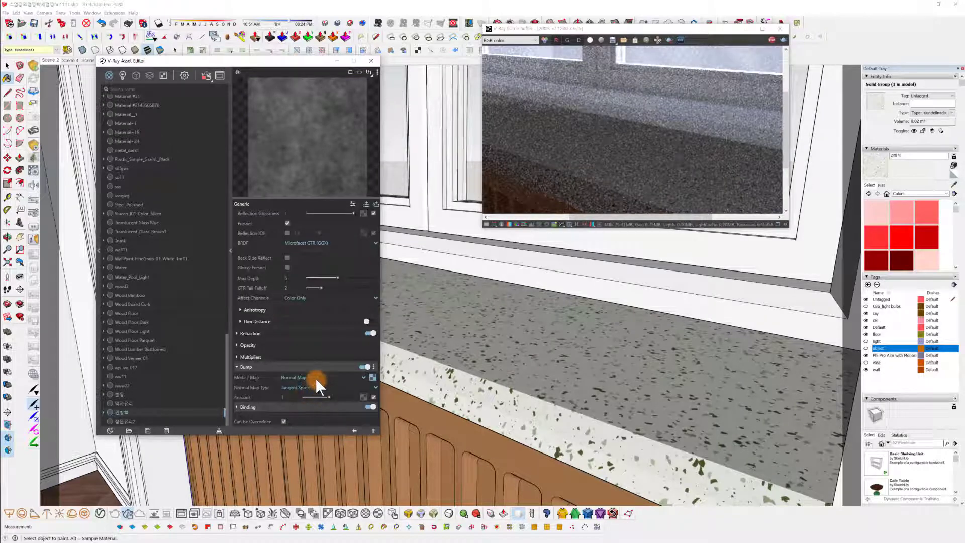
mouse_move(603, 385)
middle_mouse_down()
mouse_move(659, 396)
mouse_move(661, 417)
mouse_move(627, 403)
middle_mouse_up()
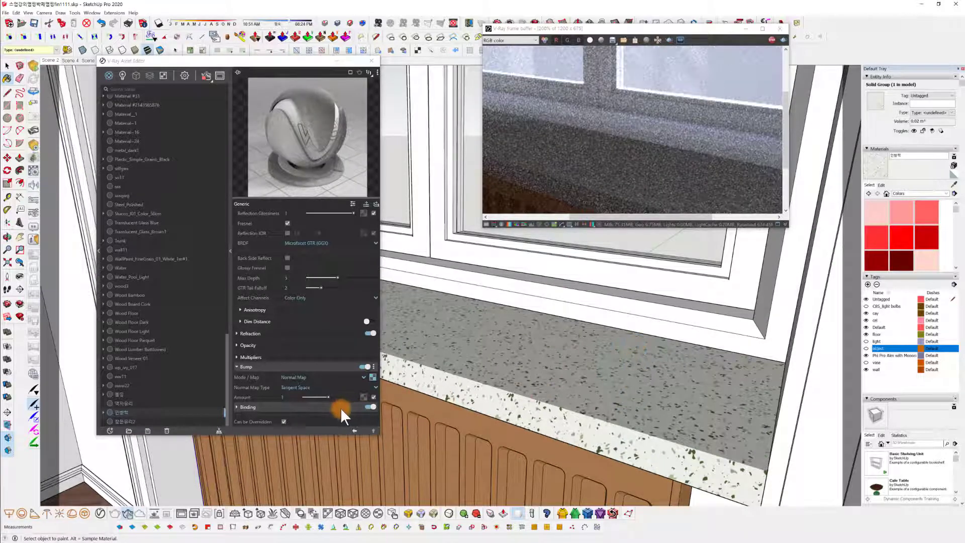
Switch the terrazzo material's bump mode to Bump Map and check the windowsill surface in the live render.
left_click(303, 376)
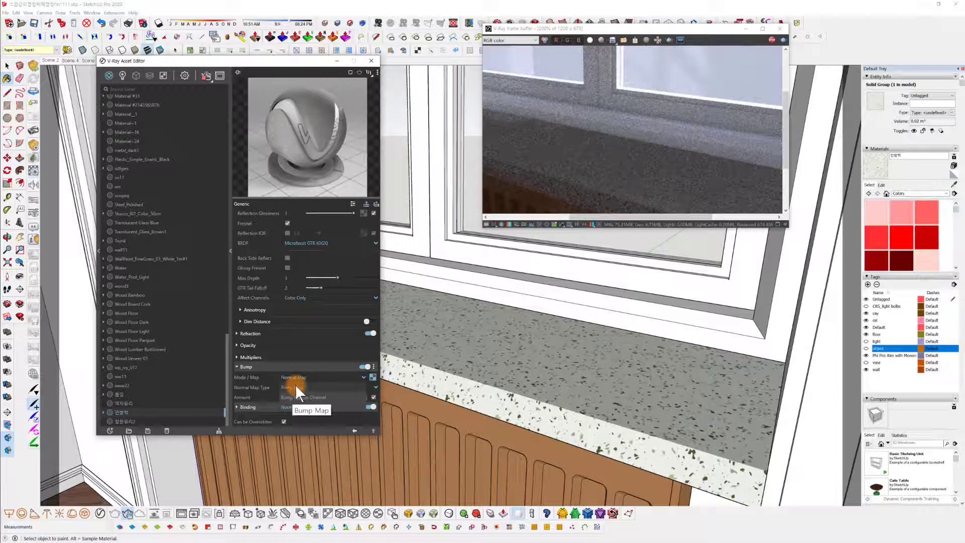
left_click(298, 386)
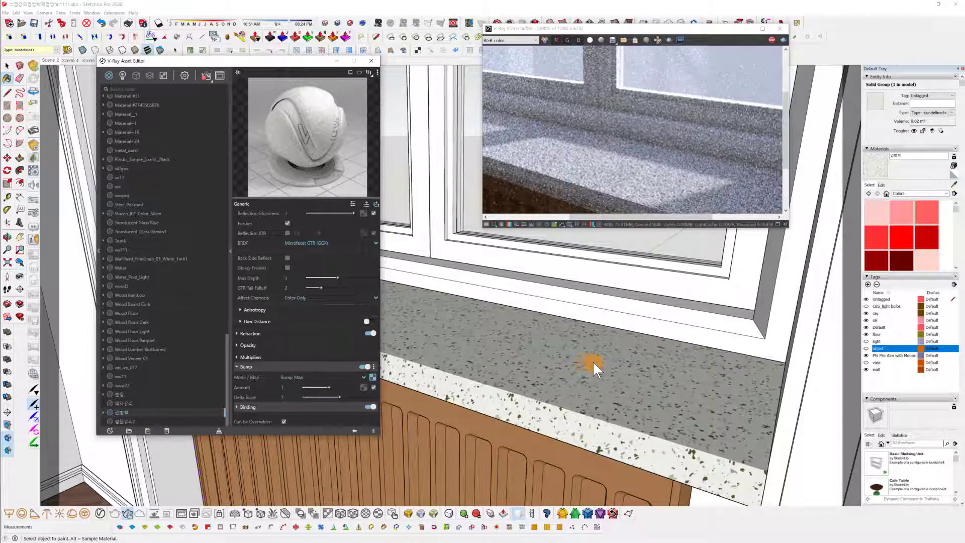
scroll(593, 361, "up", 3)
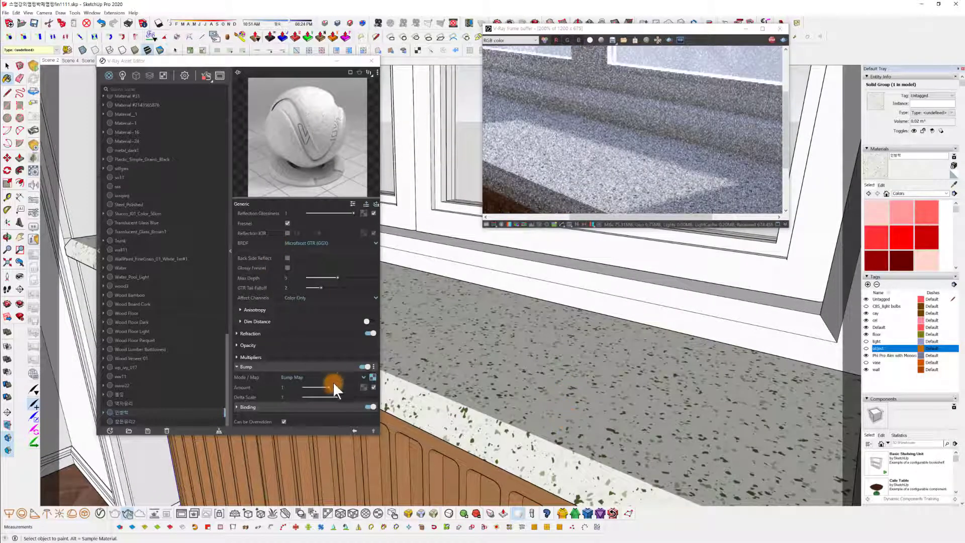
Set the terrazzo material's bump amount to 0.3 and inspect the windowsill up close in the live render.
left_click_drag(333, 381, 298, 385)
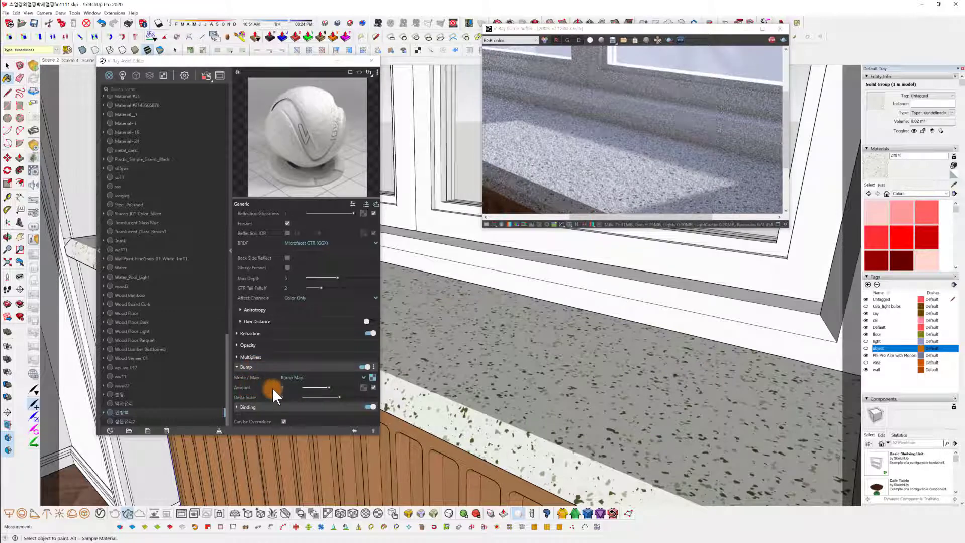
mouse_move(257, 369)
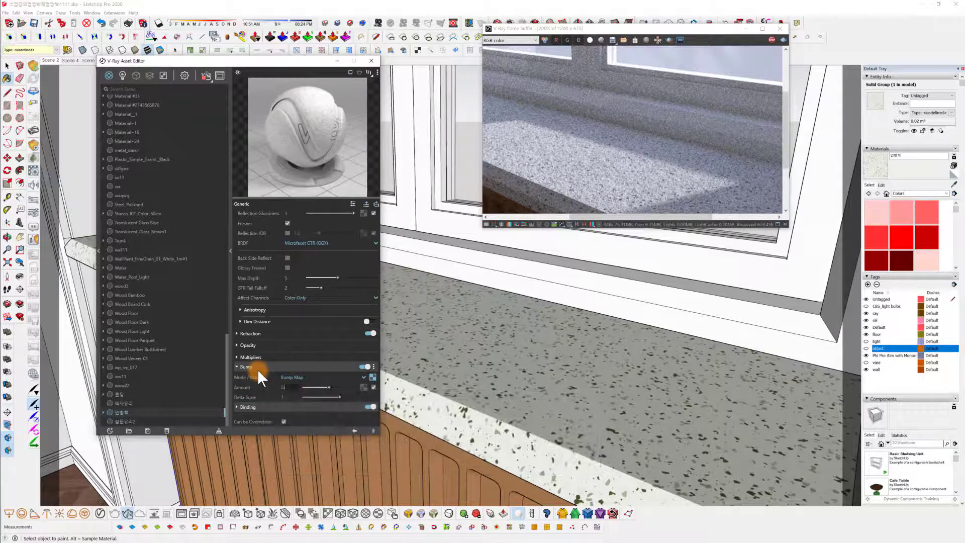
type("3")
key("Return")
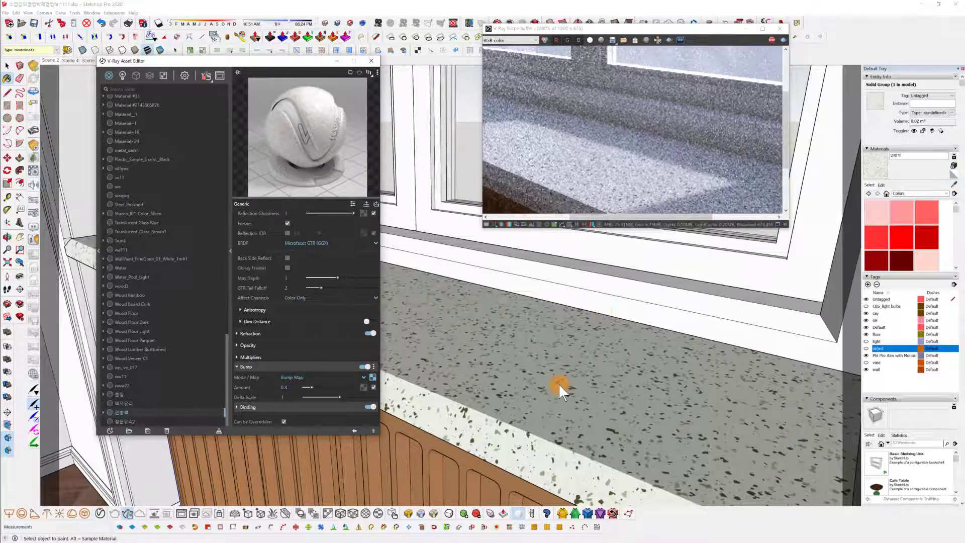
scroll(559, 383, "up", 2)
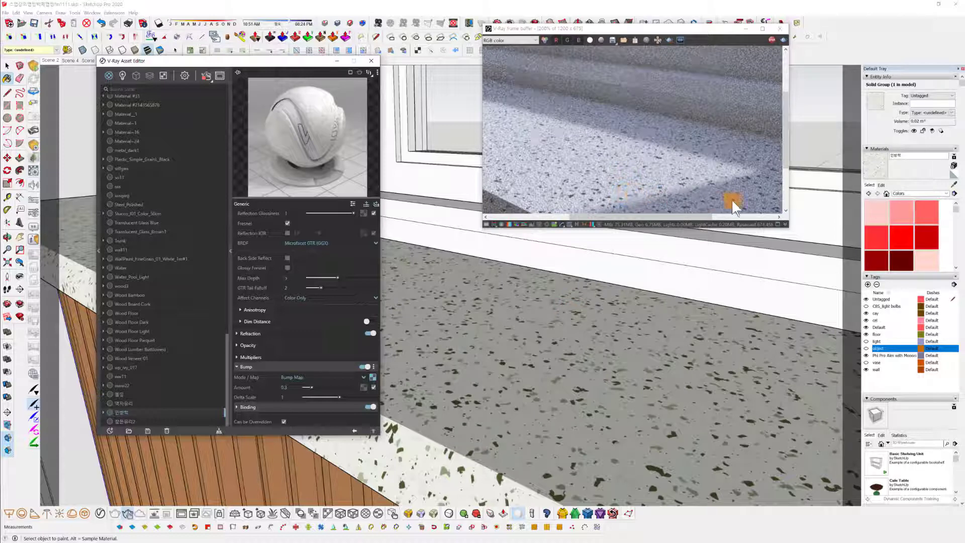
mouse_move(553, 316)
middle_mouse_down()
mouse_move(536, 388)
mouse_move(570, 278)
mouse_move(562, 270)
middle_mouse_up()
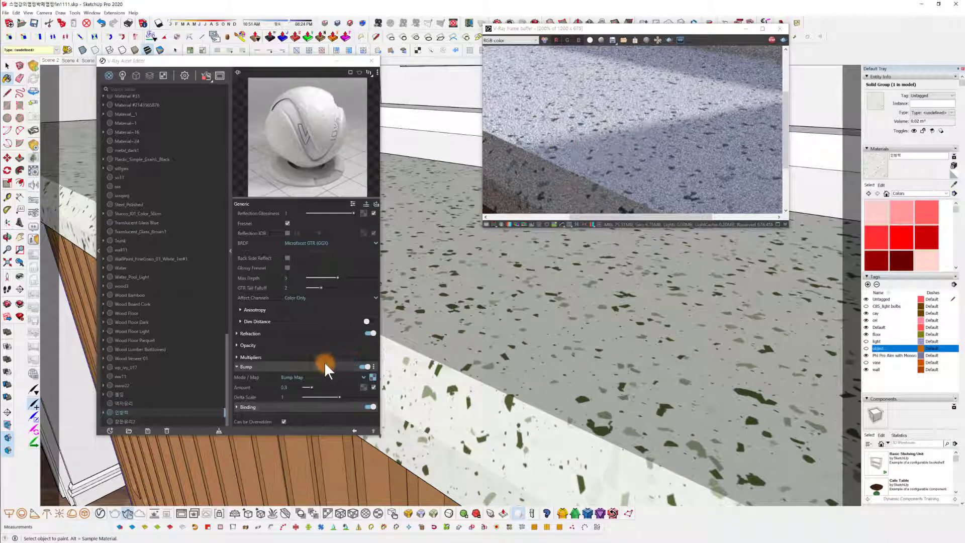
Set the terrazzo material's bump amount to 0.15.
double_click(288, 387)
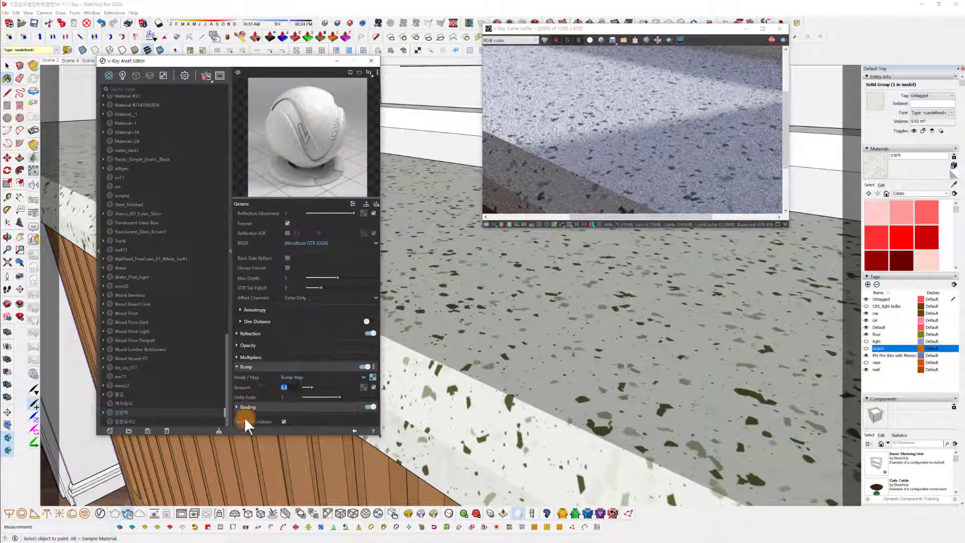
type("0.15")
key("Return")
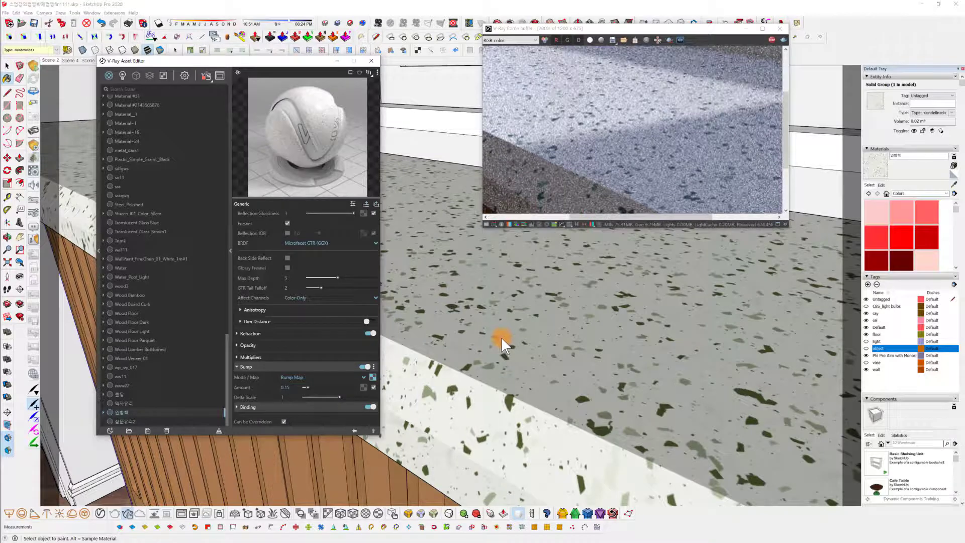
Raise the terrazzo material's Reflection Color to a lighter grey and check the windowsill's reflections in the live render.
scroll(307, 291, "up", 3)
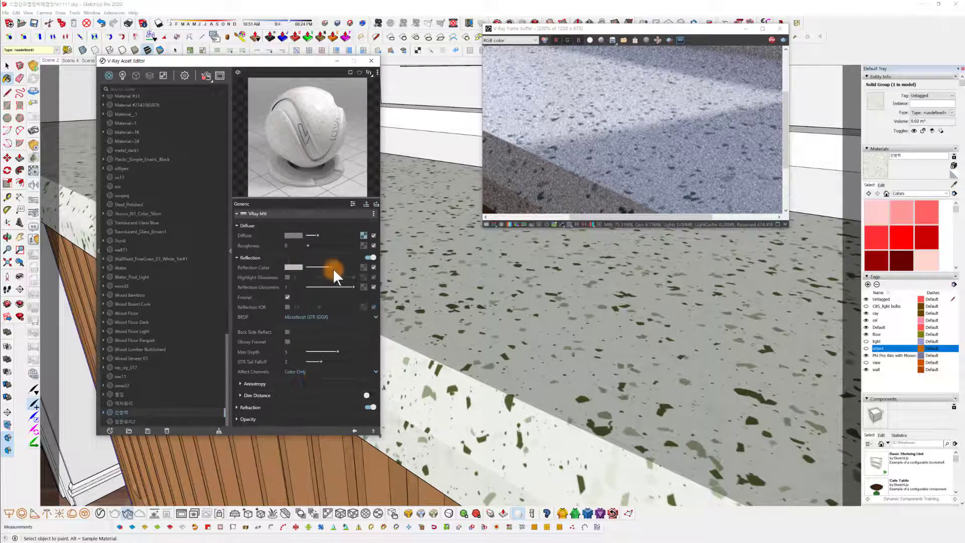
left_click_drag(339, 265, 340, 266)
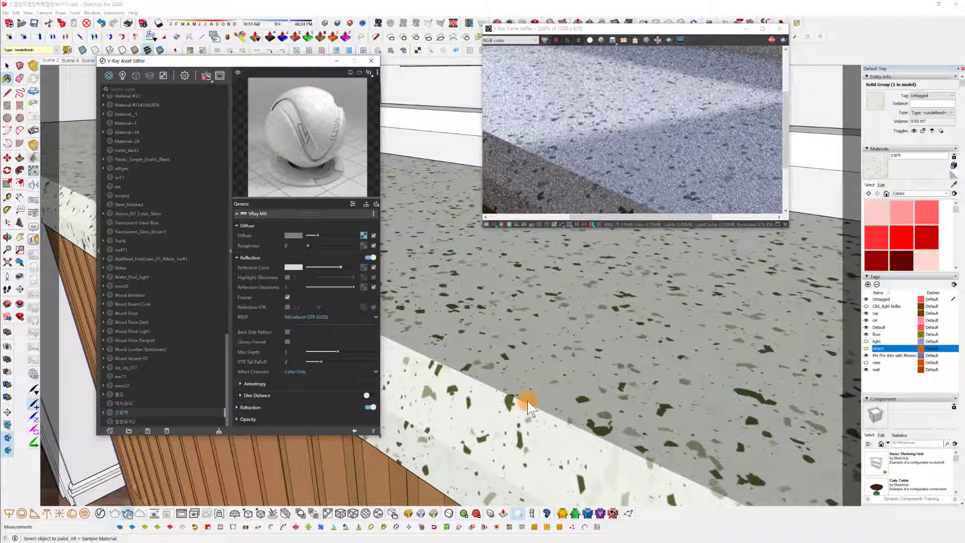
scroll(527, 403, "down", 1)
scroll(527, 402, "down", 5)
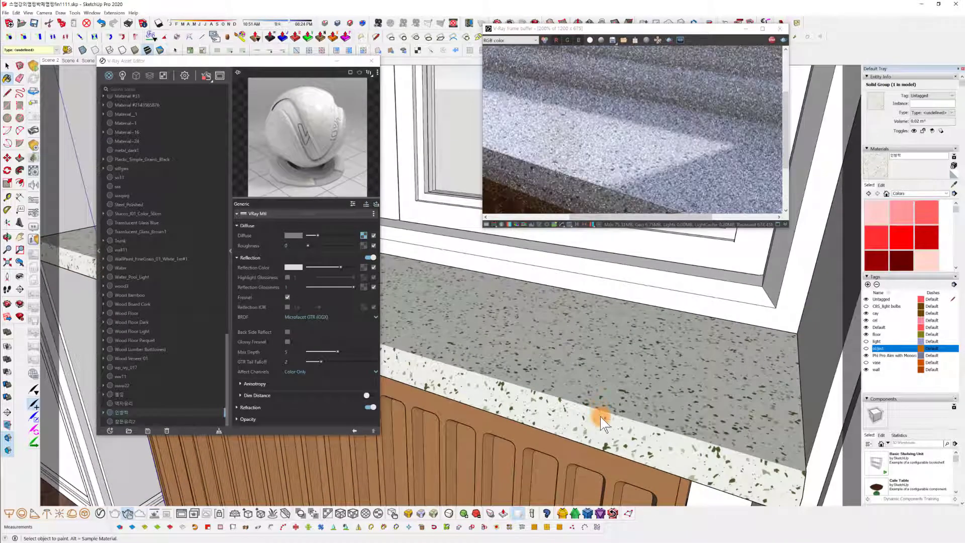
mouse_move(598, 409)
middle_mouse_down()
mouse_move(598, 332)
mouse_move(571, 321)
mouse_move(574, 336)
mouse_move(554, 367)
mouse_move(566, 386)
mouse_move(558, 382)
middle_mouse_up()
scroll(550, 367, "down", 1)
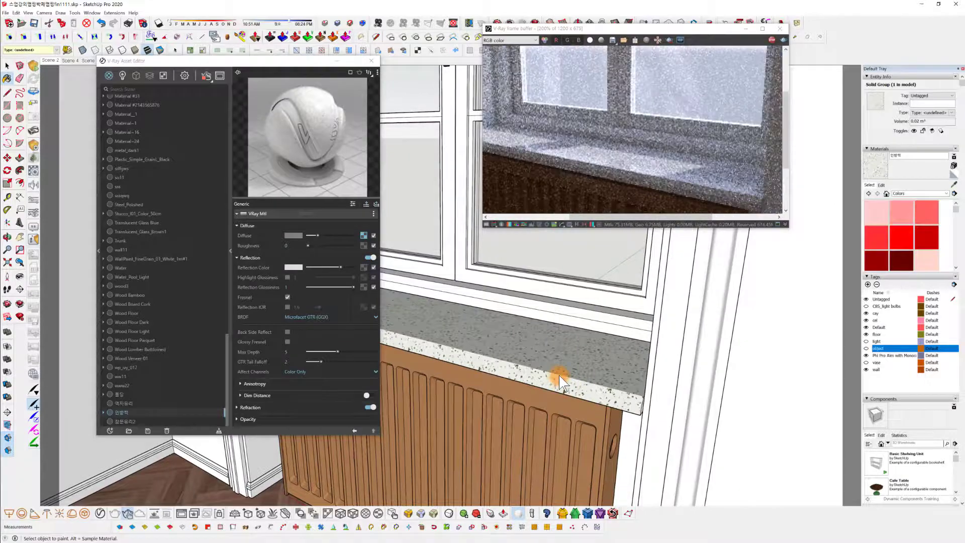
Sample the brown material from the radiator below the windowsill.
middle_click_drag(533, 420, 491, 425)
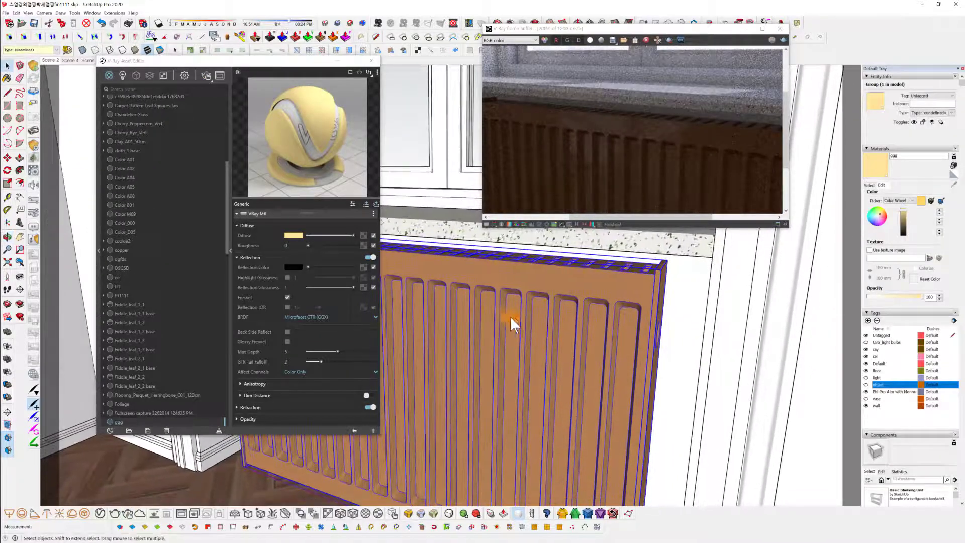
left_click(871, 184)
left_click(953, 176)
left_click(535, 341)
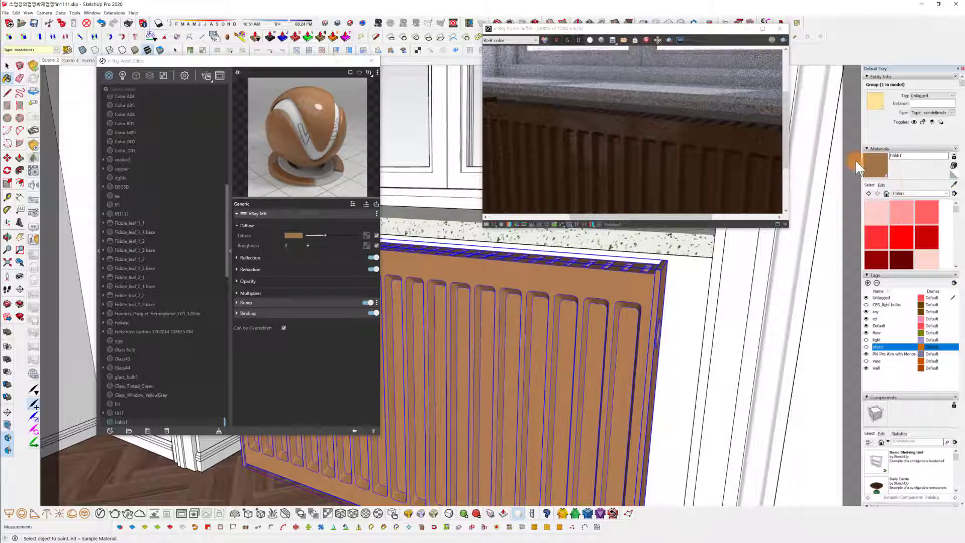
Try shifting the radiator material's color to a redder brown using the Color Wheel and RGB pickers.
left_click(879, 185)
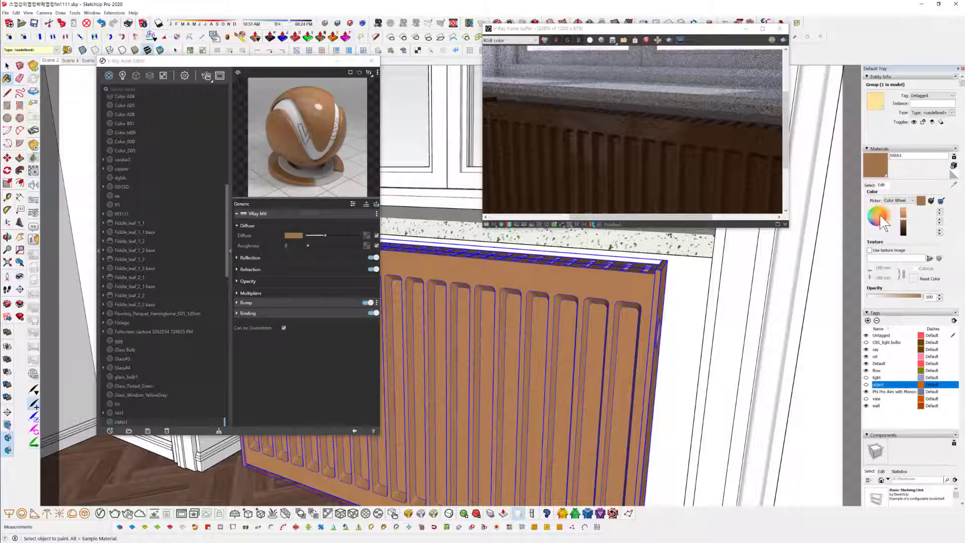
left_click(881, 215)
left_click(882, 212)
left_click(902, 201)
left_click(907, 227)
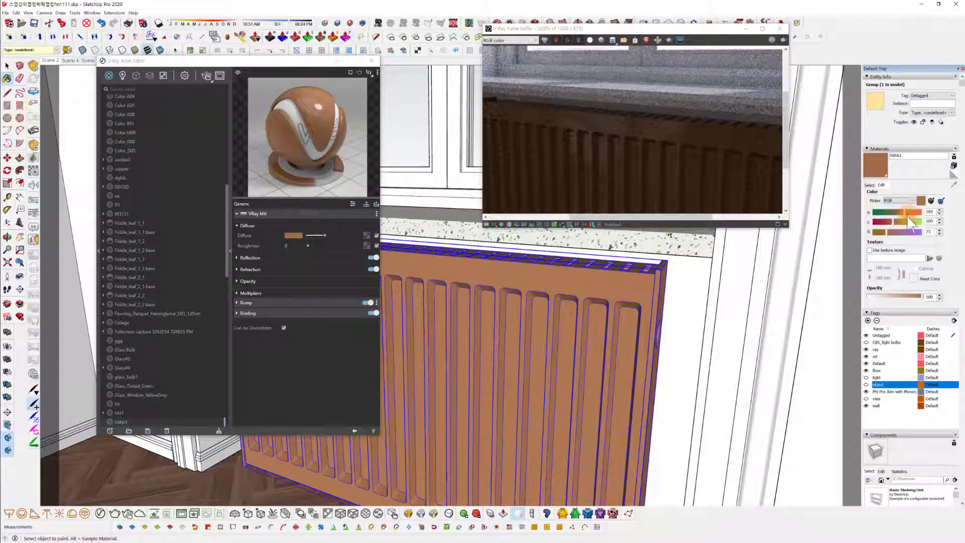
left_click(899, 201)
left_click(892, 206)
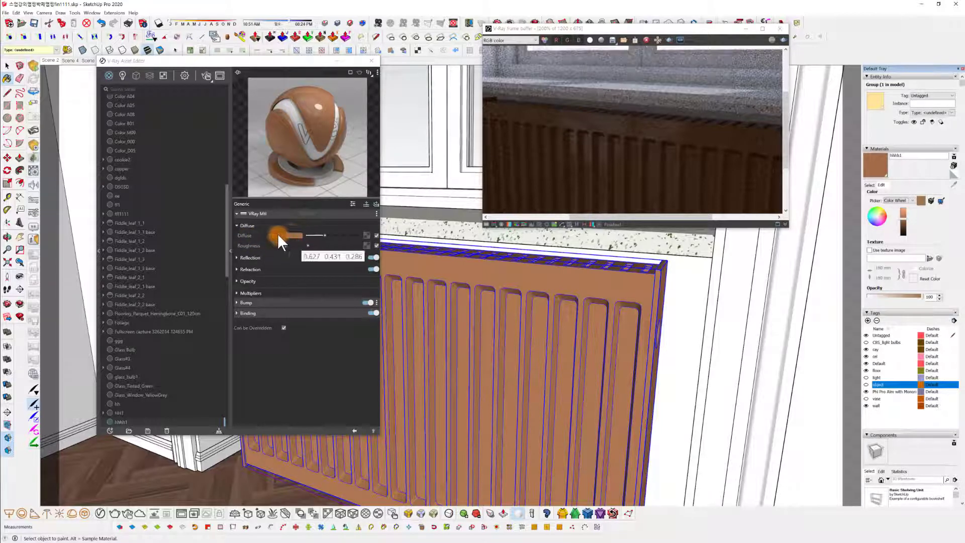
Change the radiator material's V-Ray Diffuse color from brown to a pale cream yellow.
left_click(291, 234)
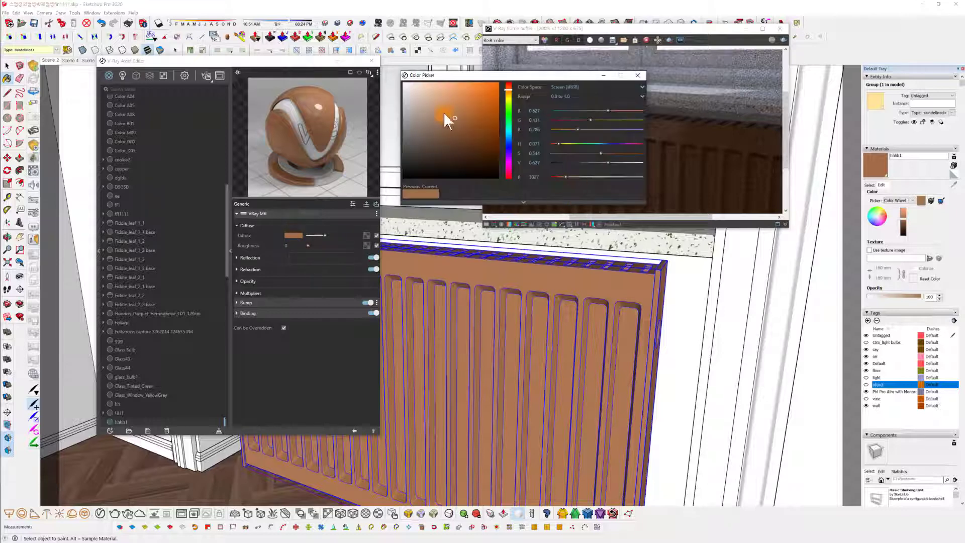
left_click_drag(443, 112, 429, 97)
left_click(508, 98)
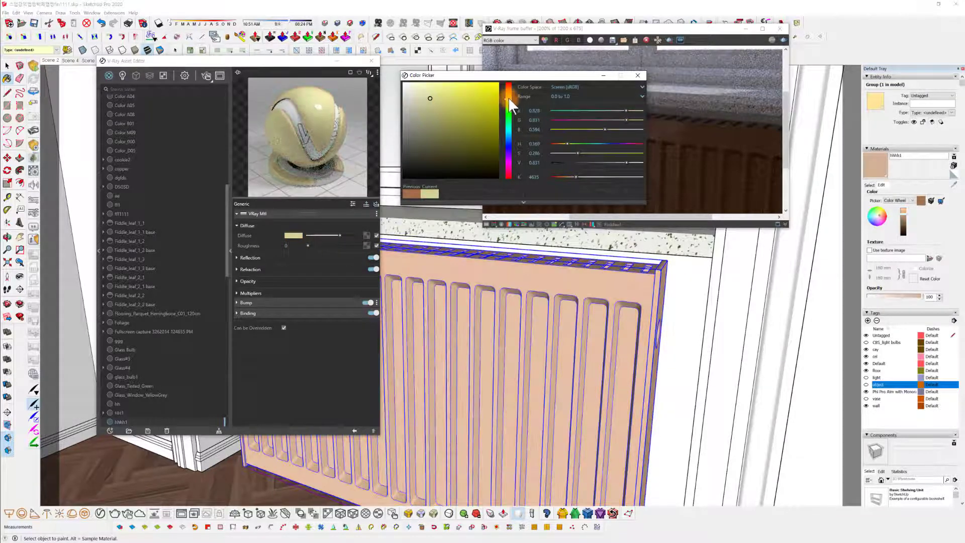
left_click(509, 100)
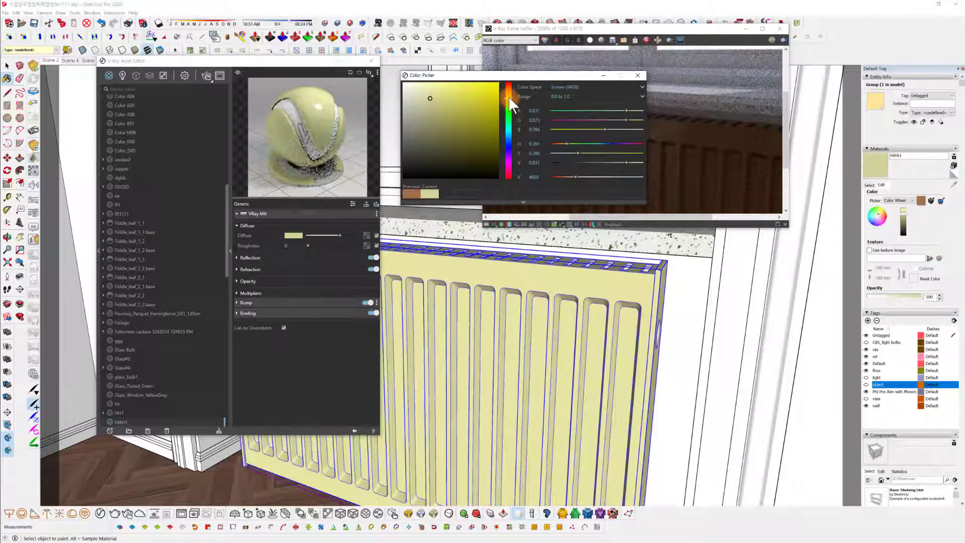
left_click(508, 96)
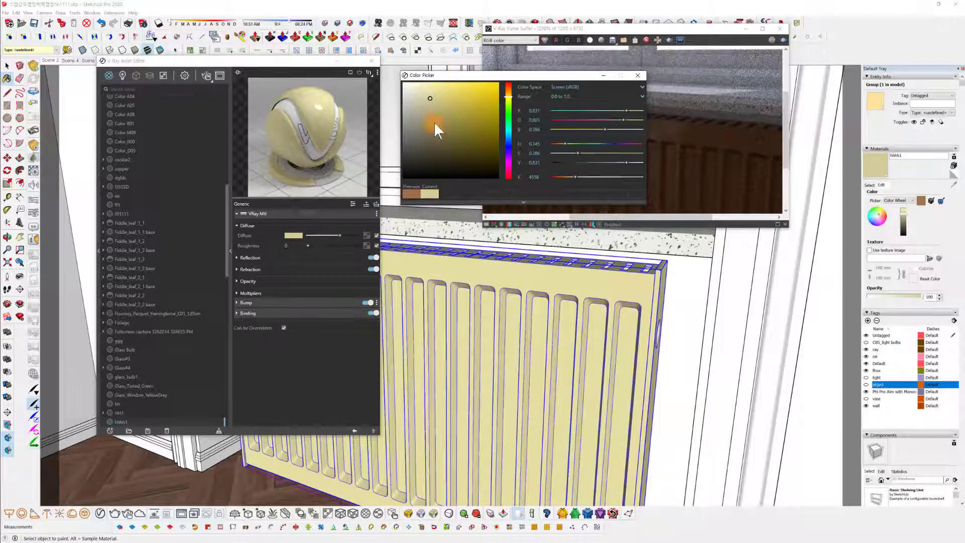
left_click(429, 88)
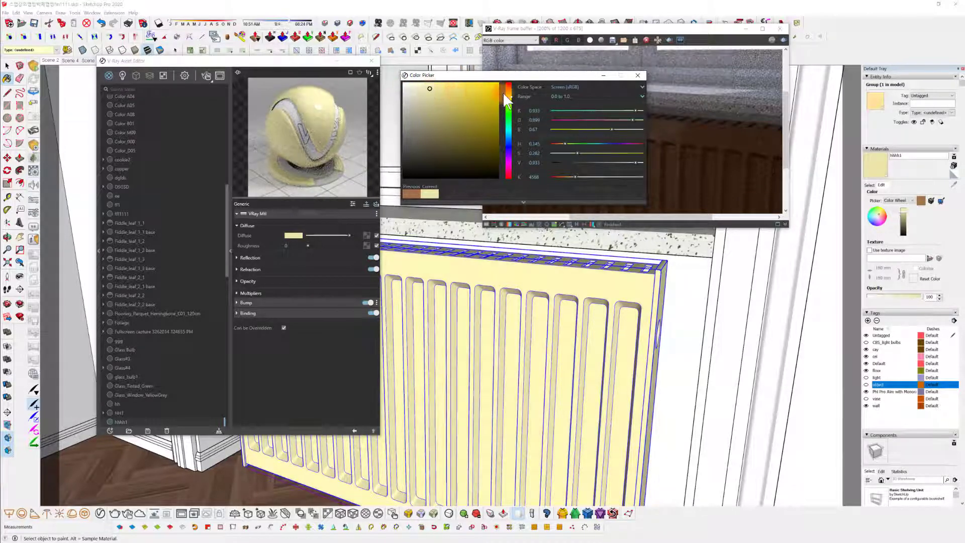
left_click(420, 83)
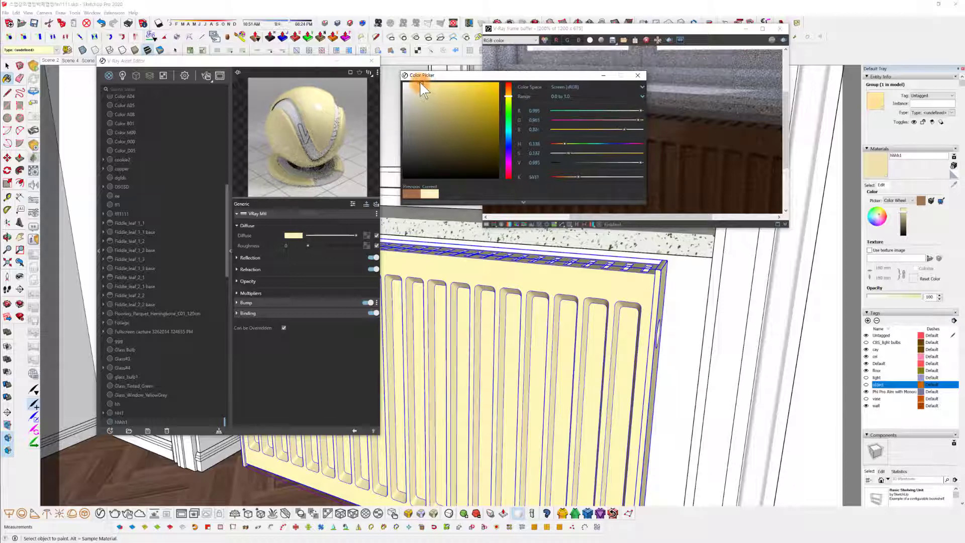
left_click(637, 75)
Restart the interactive render and examine the recolored radiator from several angles.
mouse_move(564, 266)
middle_mouse_down()
mouse_move(511, 347)
mouse_move(544, 338)
mouse_move(605, 282)
middle_mouse_up()
left_click(784, 39)
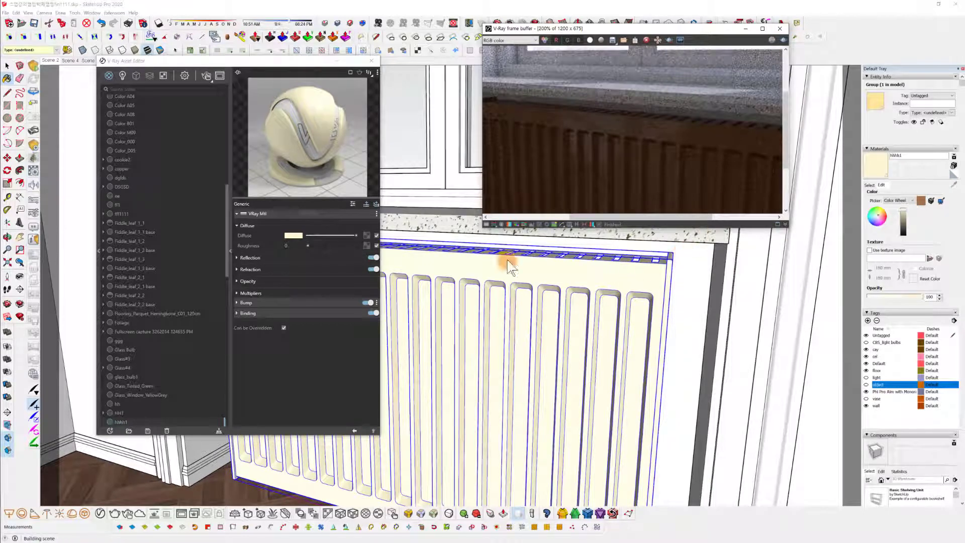
mouse_move(517, 338)
middle_mouse_down()
mouse_move(519, 347)
mouse_move(520, 319)
middle_mouse_up()
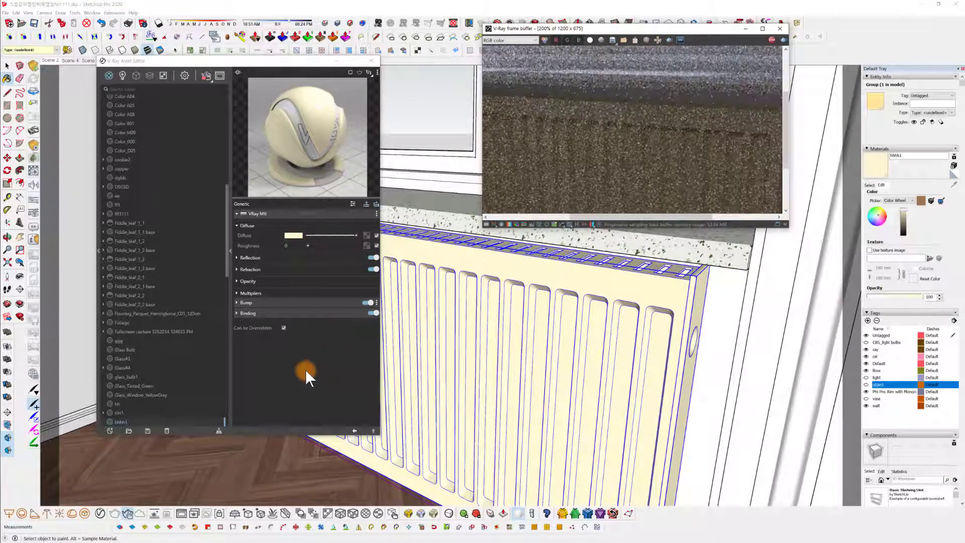
middle_click_drag(433, 375, 452, 329)
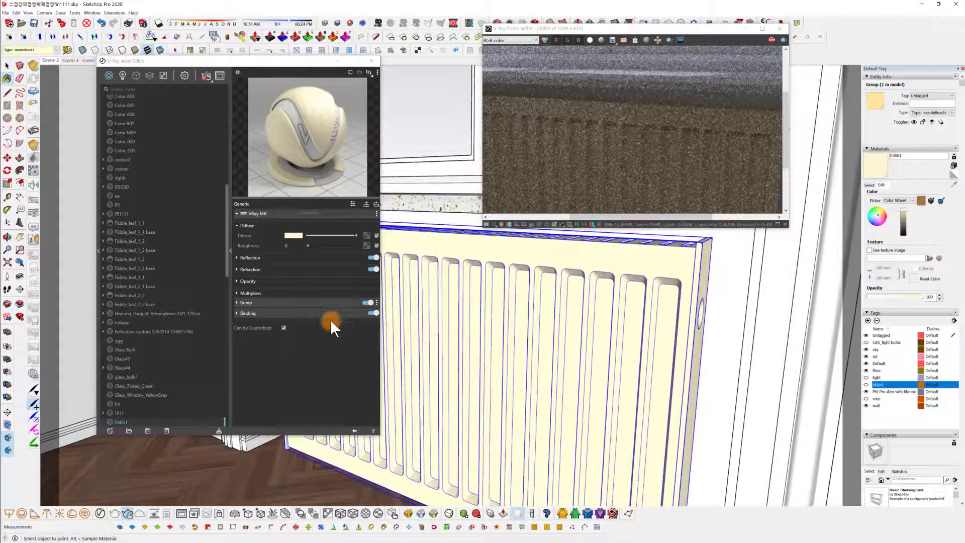
Set the radiator material's Reflection Glossiness to 0.9 and check the radiator in the live render.
left_click(251, 258)
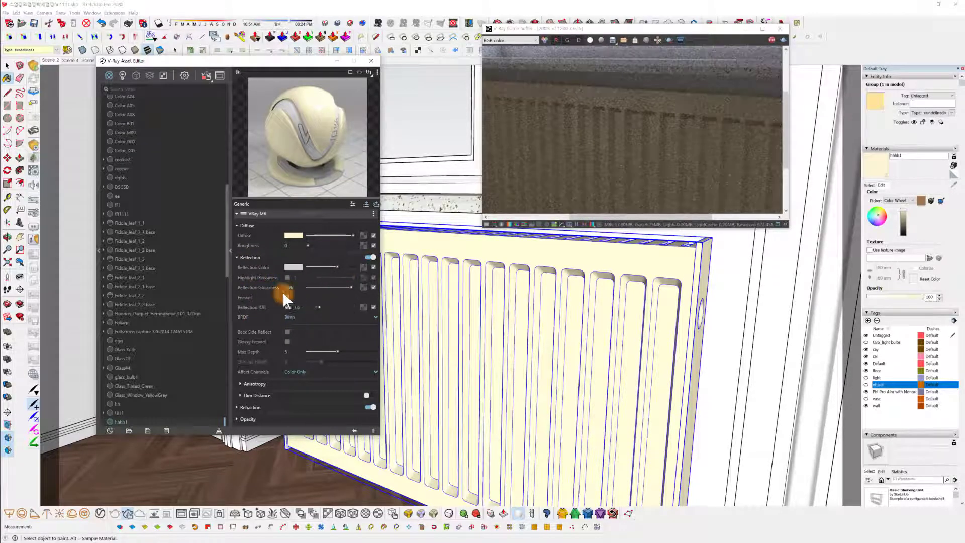
left_click_drag(294, 286, 202, 303)
type("0")
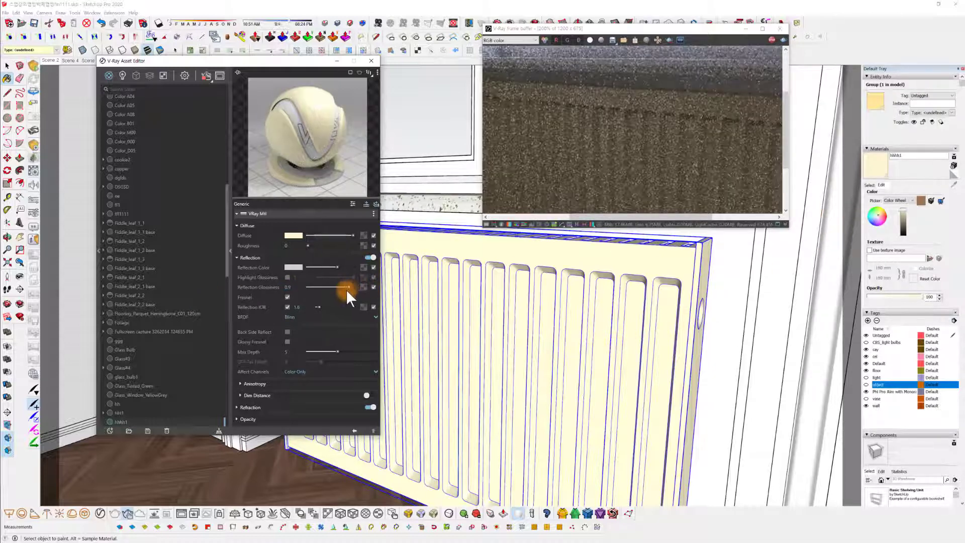
mouse_move(598, 359)
middle_mouse_down()
mouse_move(620, 321)
mouse_move(577, 312)
middle_mouse_up()
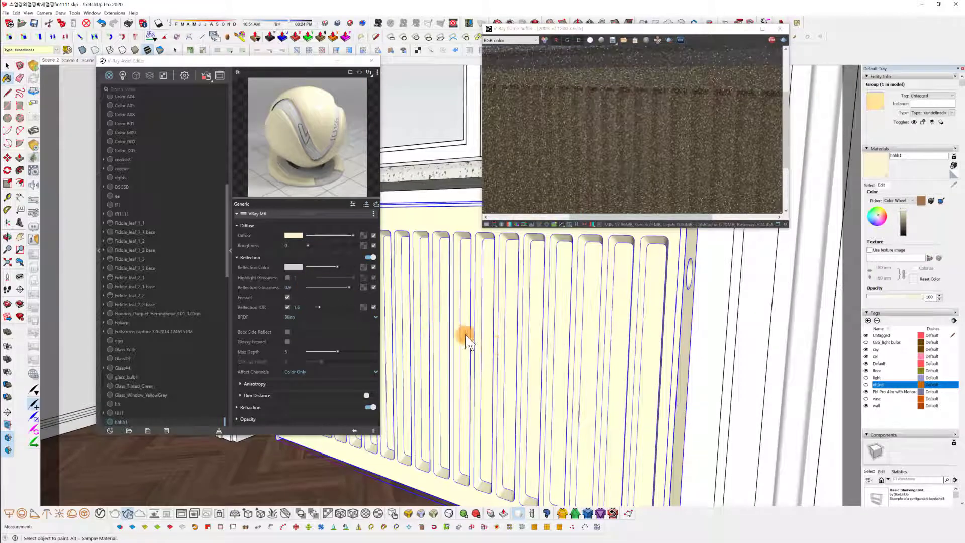
Lighten the radiator material's Diffuse color to a near-white cream and check the whole radiator in the live render.
left_click(296, 235)
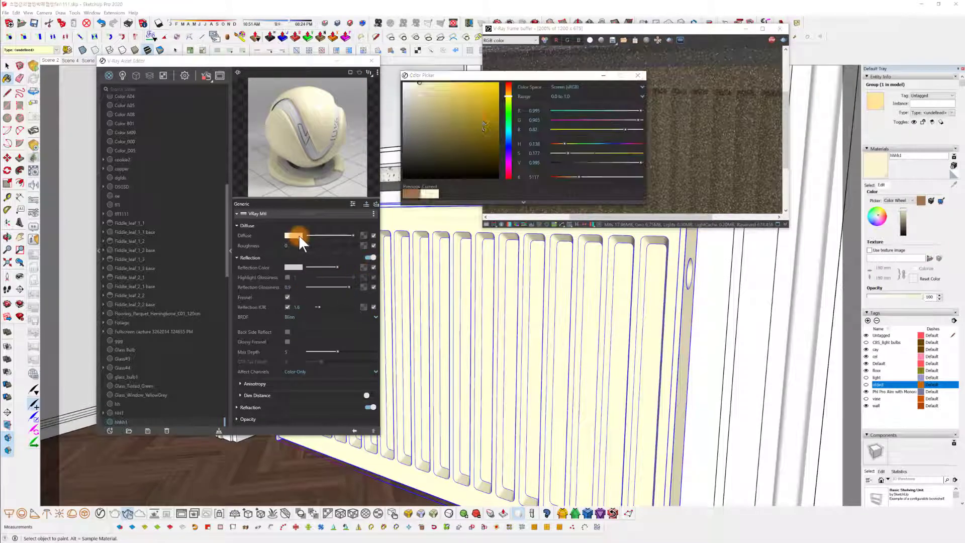
left_click(414, 82)
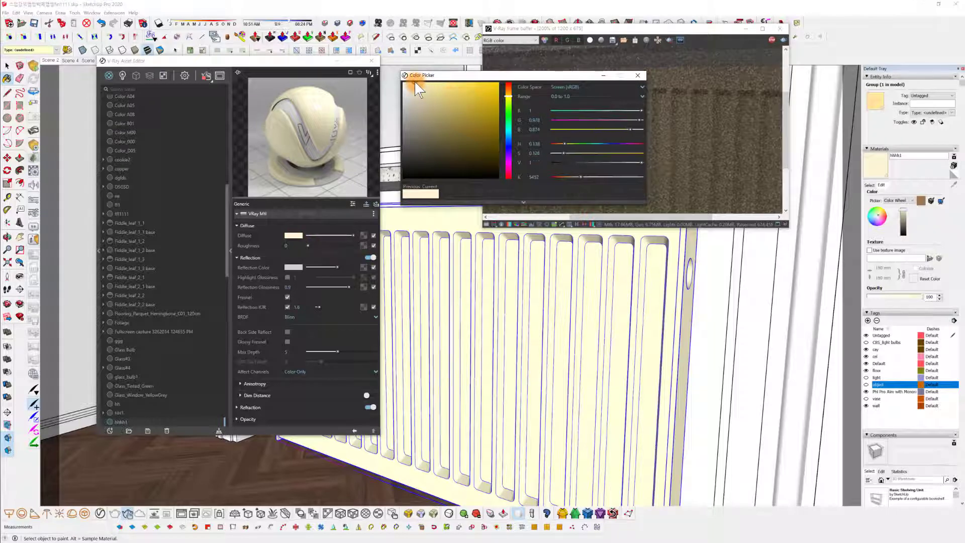
left_click(638, 75)
middle_click_drag(571, 254, 533, 354)
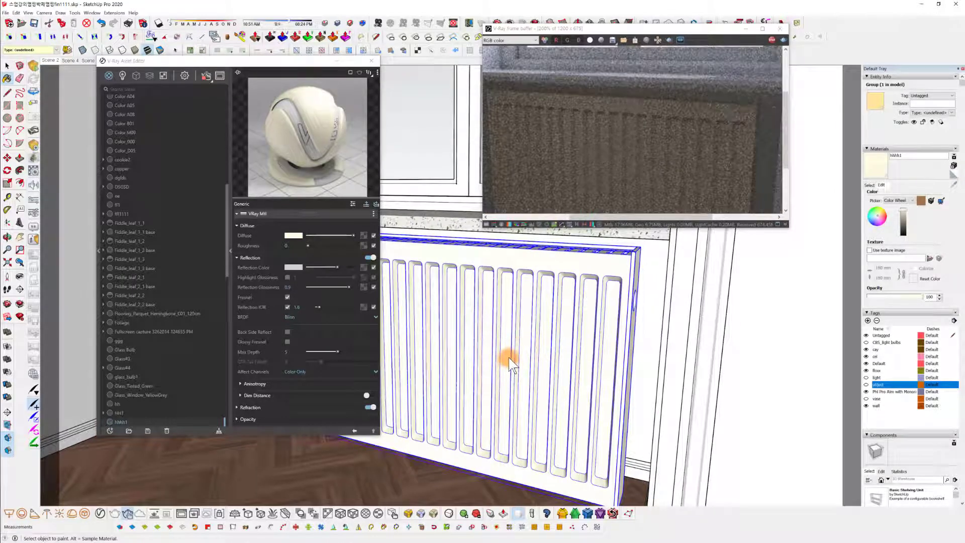
scroll(508, 357, "down", 5)
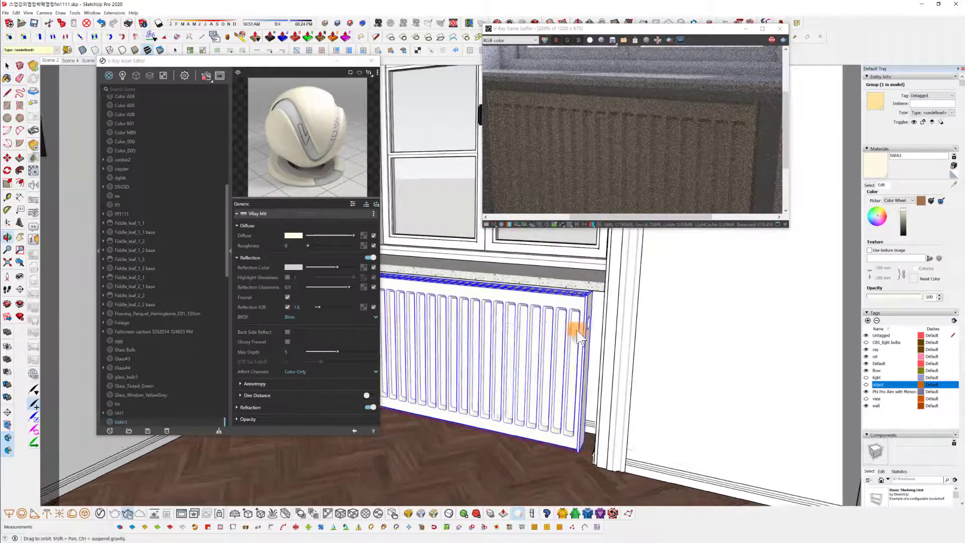
Examine both cream radiators under the arched windows in the live render, from close up and from across the room.
middle_click_drag(496, 315, 452, 322)
mouse_move(716, 380)
middle_mouse_down()
mouse_move(663, 403)
mouse_move(588, 394)
middle_mouse_up()
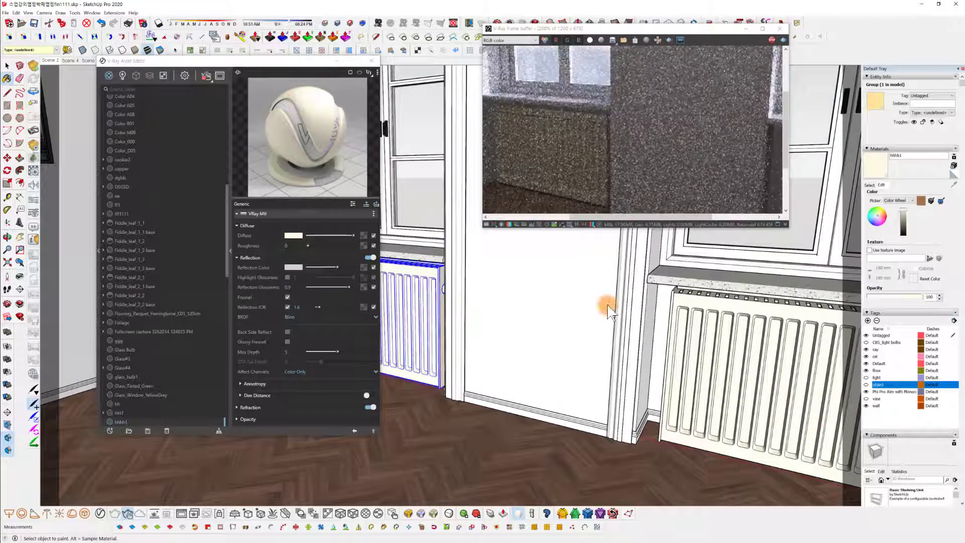
mouse_move(743, 370)
middle_mouse_down()
mouse_move(786, 368)
mouse_move(704, 374)
mouse_move(676, 392)
mouse_move(662, 381)
middle_mouse_up()
scroll(702, 368, "down", 1)
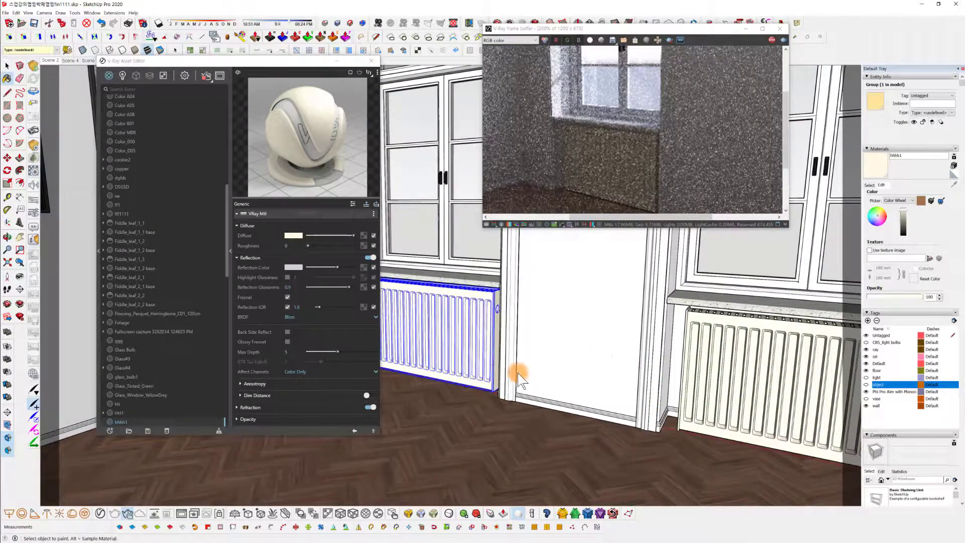
mouse_move(518, 374)
middle_mouse_down()
mouse_move(546, 351)
mouse_move(514, 368)
middle_mouse_up()
scroll(516, 374, "down", 1)
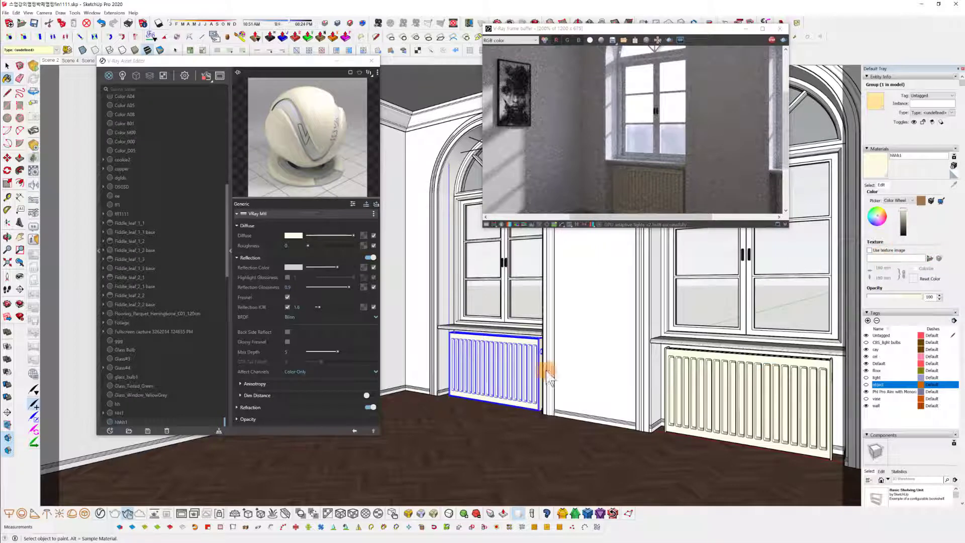
left_click(110, 430)
mouse_move(120, 421)
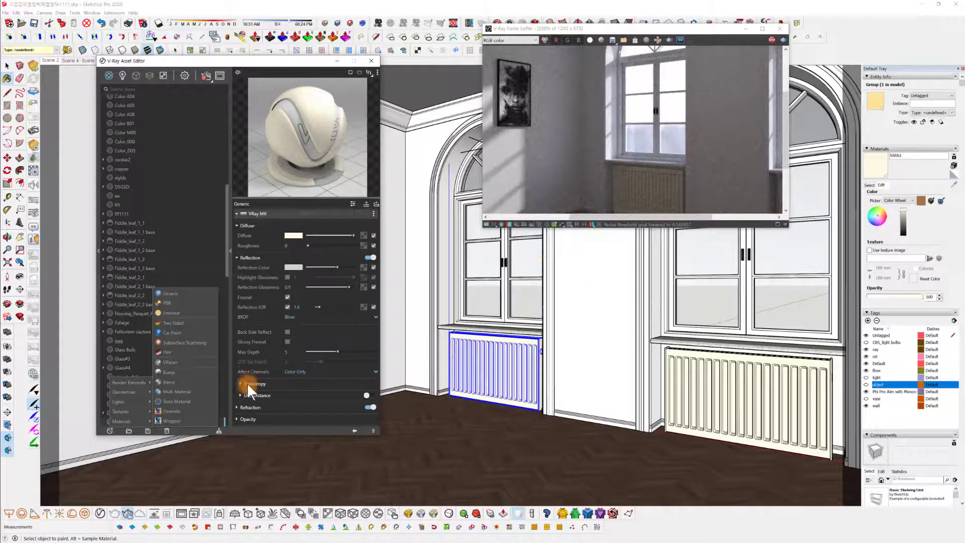
left_click(236, 301)
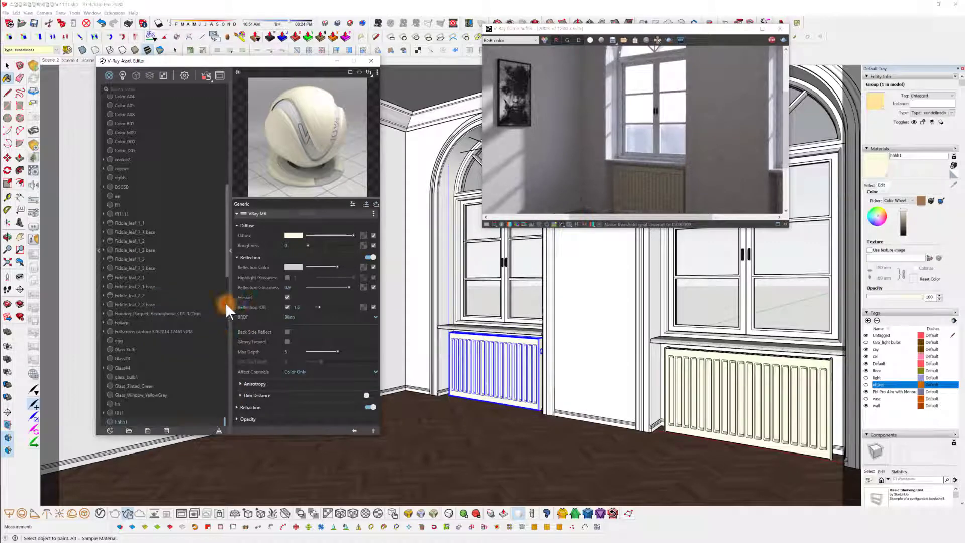
left_click(107, 430)
mouse_move(126, 422)
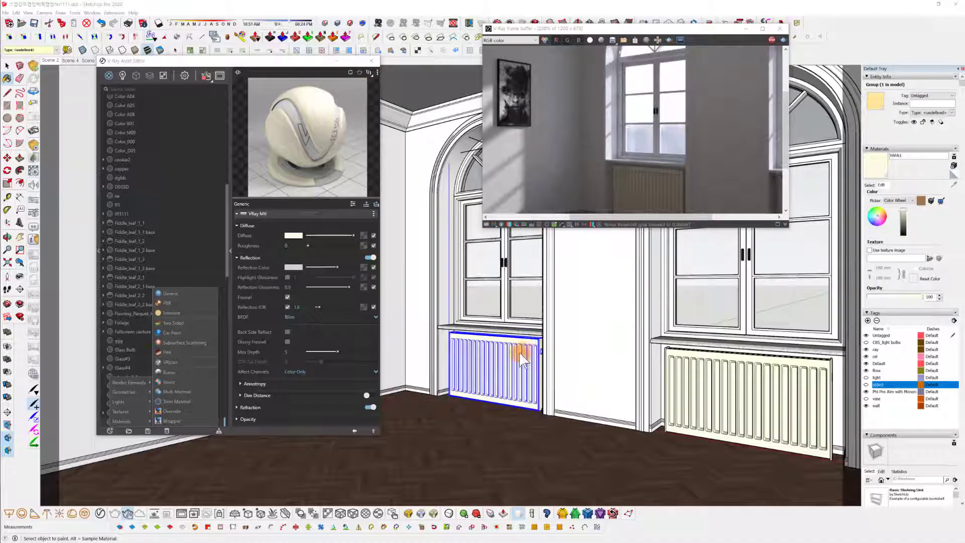
Examine the glass reflections on the three framed pictures in the live render from slightly different angles.
mouse_move(442, 302)
middle_mouse_down()
mouse_move(711, 414)
mouse_move(648, 437)
mouse_move(582, 431)
mouse_move(665, 448)
mouse_move(631, 439)
mouse_move(490, 319)
mouse_move(573, 378)
middle_mouse_up()
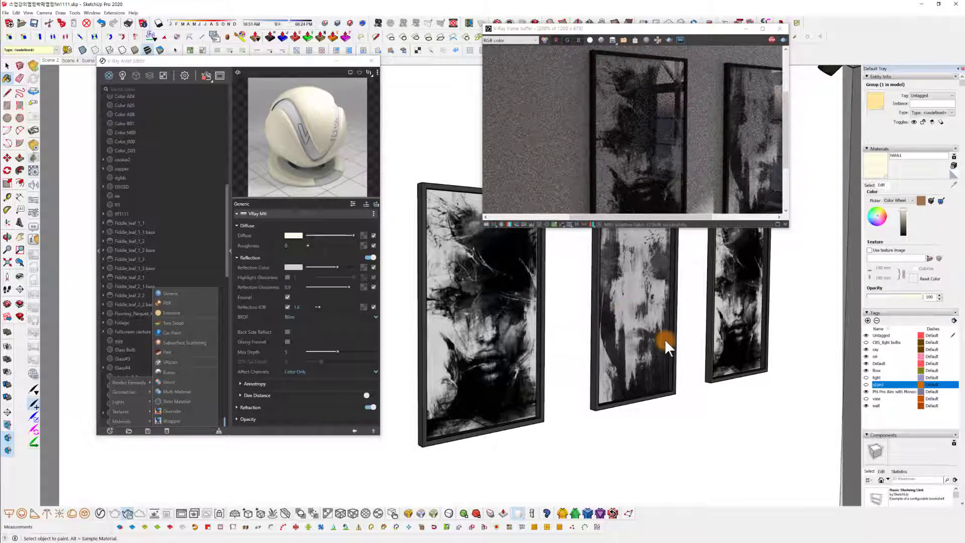
mouse_move(640, 345)
middle_mouse_down()
mouse_move(562, 343)
mouse_move(708, 352)
mouse_move(648, 369)
middle_mouse_up()
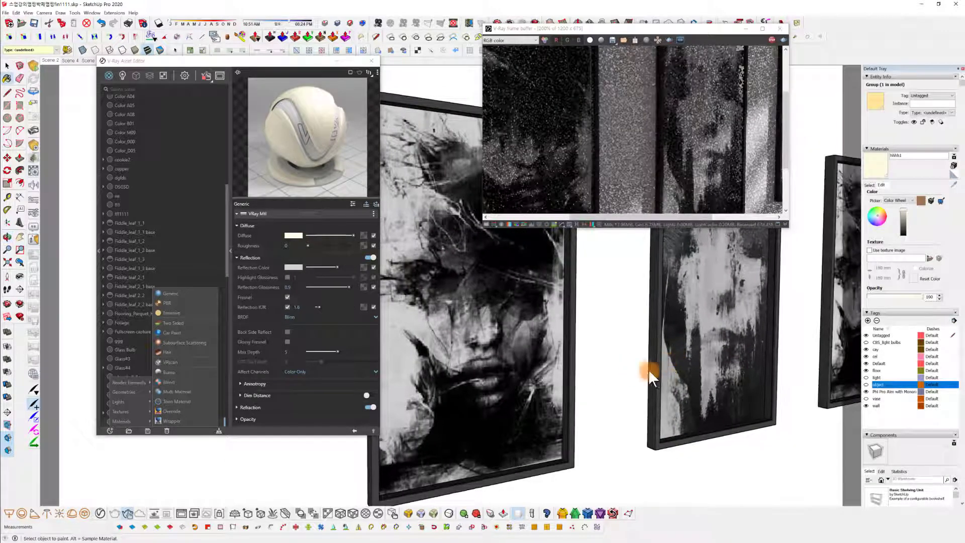
middle_click_drag(510, 336, 506, 360)
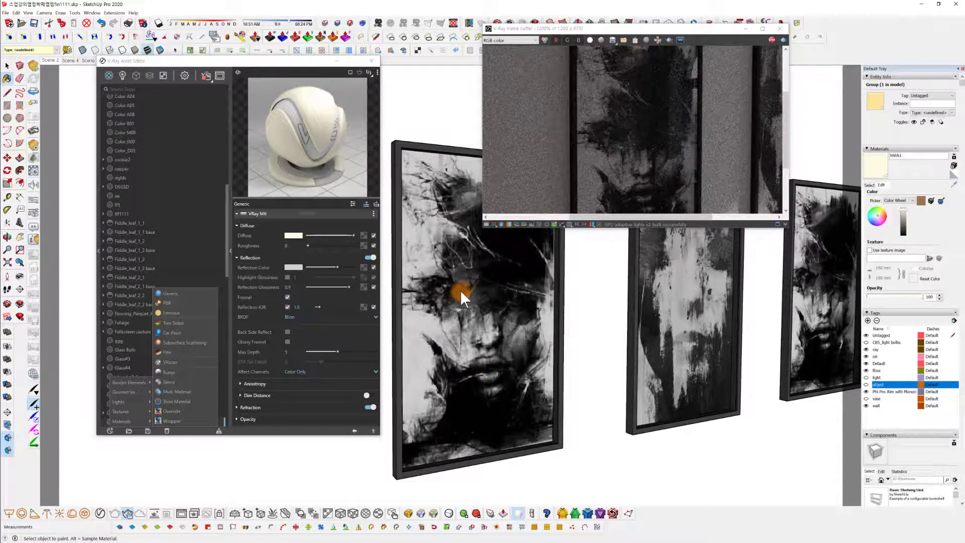
scroll(462, 321, "down", 2)
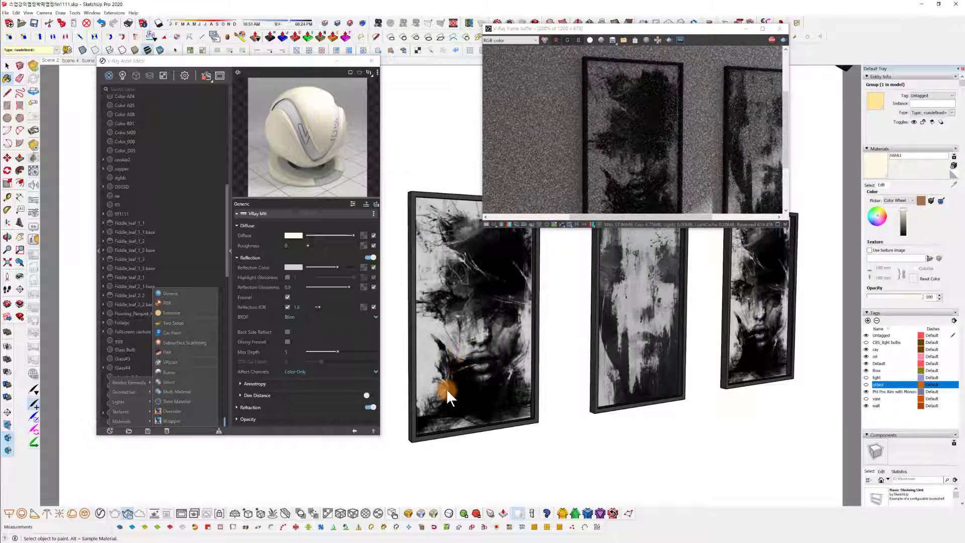
middle_click_drag(456, 391, 484, 406)
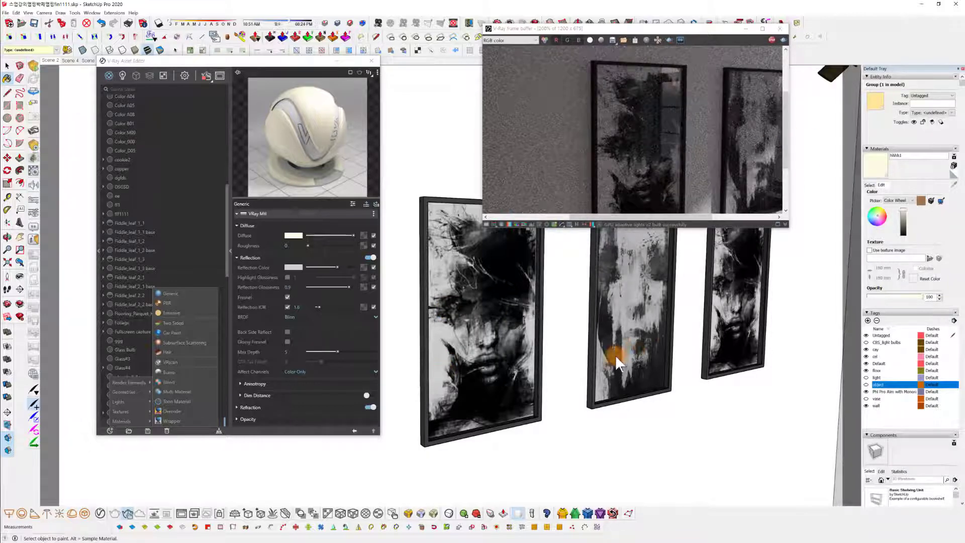
mouse_move(615, 355)
middle_mouse_down()
mouse_move(636, 341)
mouse_move(572, 360)
mouse_move(567, 347)
mouse_move(611, 328)
mouse_move(593, 355)
mouse_move(639, 340)
mouse_move(608, 344)
mouse_move(575, 391)
middle_mouse_up()
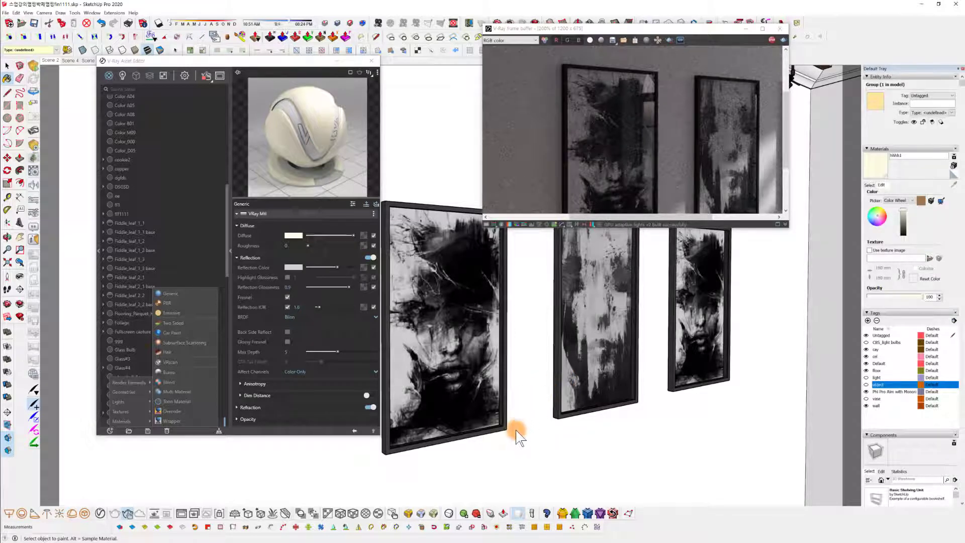
Open the nearest framed portrait's group to inspect it in isolation, and close the group again.
middle_click_drag(528, 423, 576, 378)
scroll(518, 347, "up", 3)
middle_click_drag(484, 335, 460, 316)
left_click(459, 315)
double_click(491, 350)
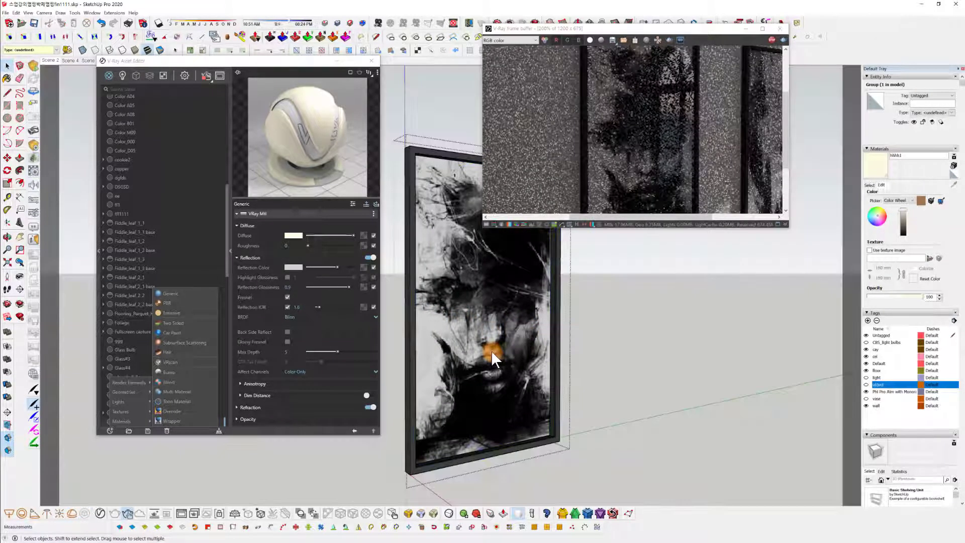
left_click(657, 321)
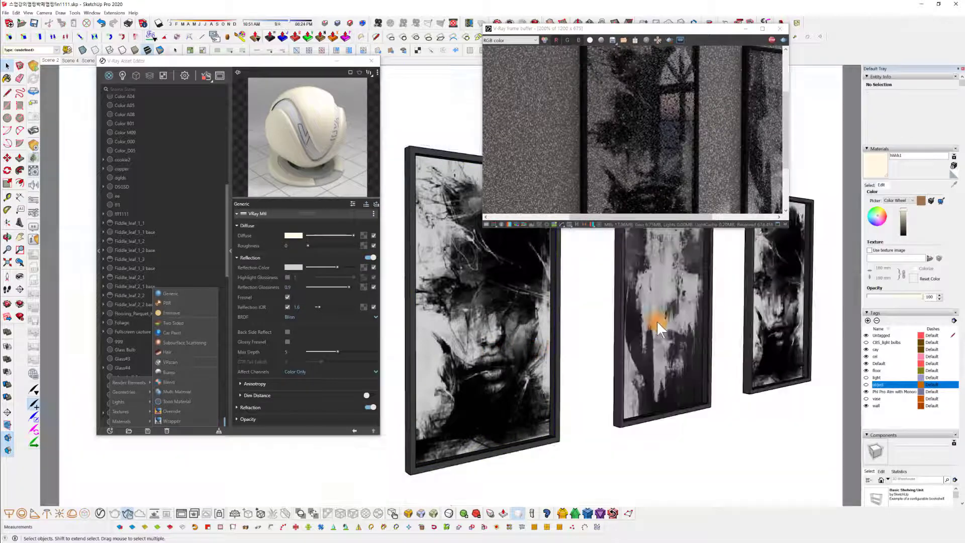
Sample the glass material from the nearest framed portrait to load its V-Ray settings.
scroll(695, 282, "up", 2)
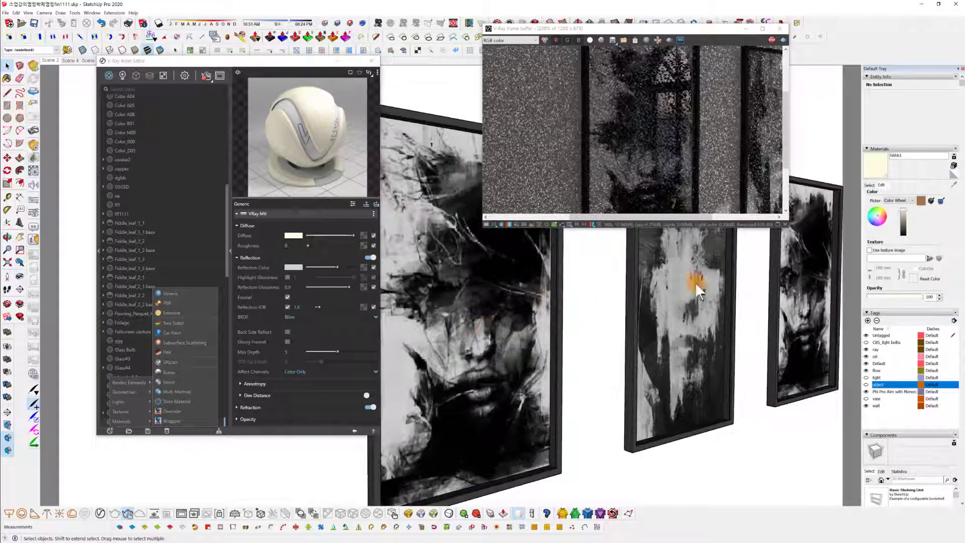
left_click(867, 184)
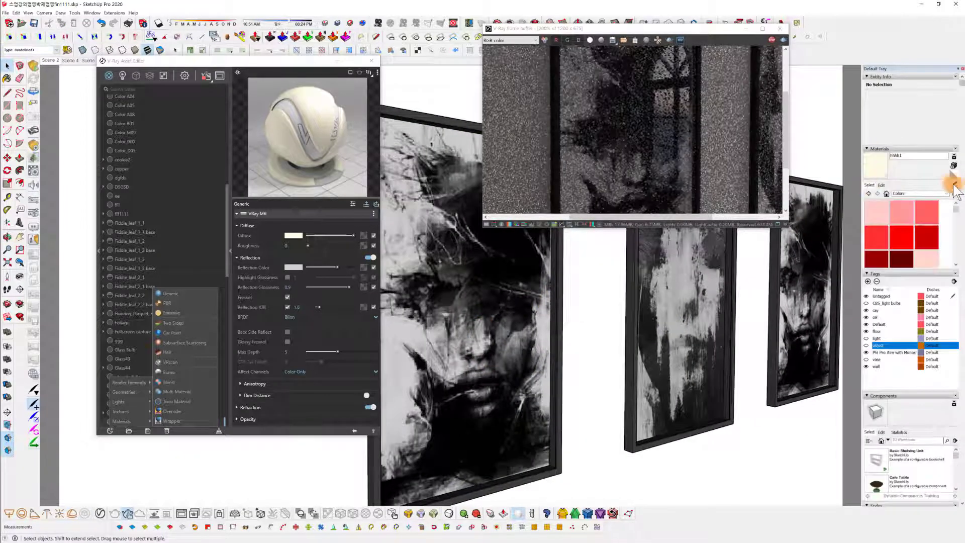
left_click(953, 184)
left_click(470, 300)
left_click(402, 266)
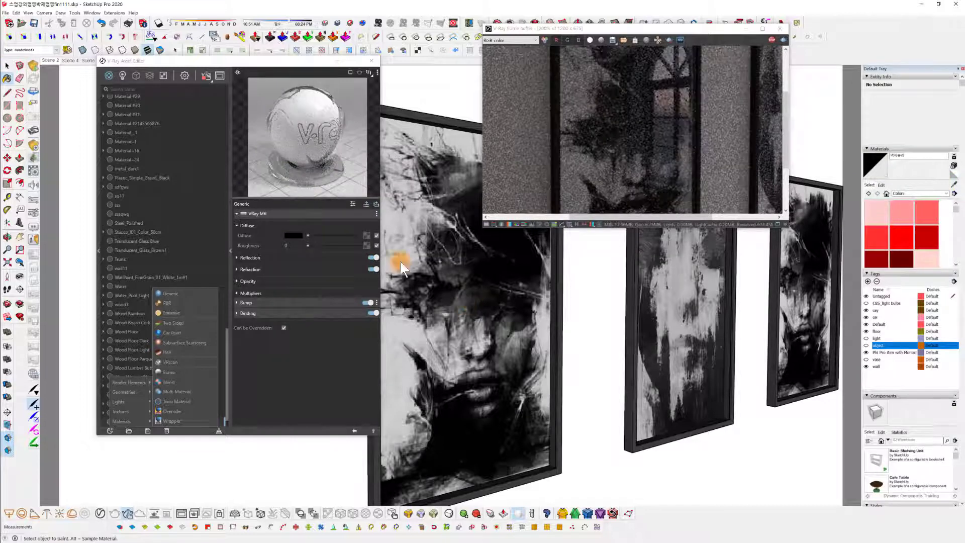
Open the portrait's group and toggle the visibility of its frame-and-artwork subgroup to isolate the glass pane.
key("space")
left_click(425, 297)
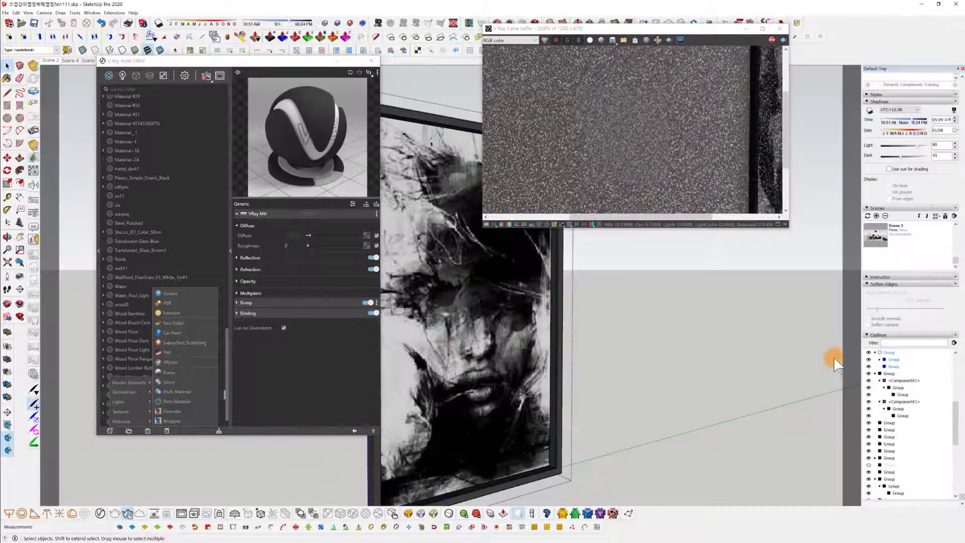
scroll(879, 387, "up", 2)
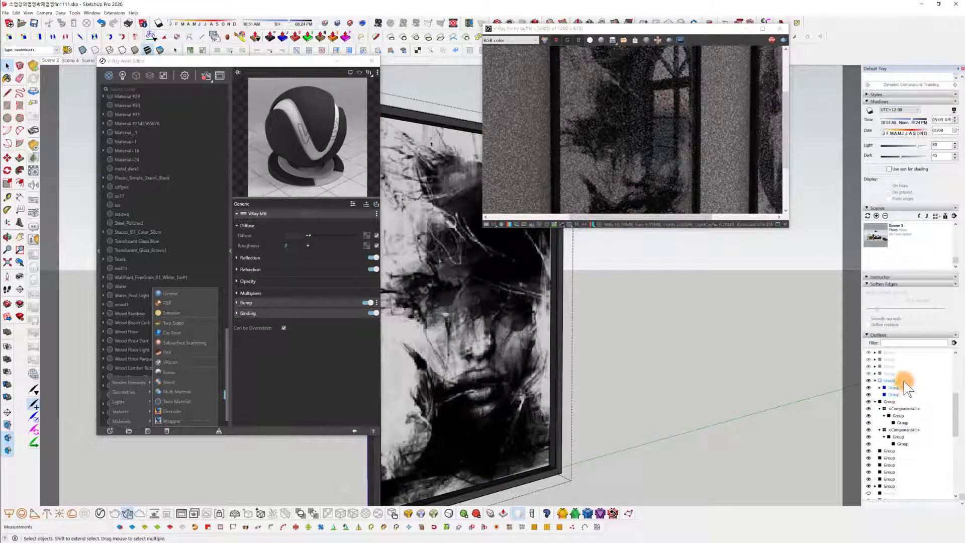
left_click(869, 388)
left_click(869, 388)
left_click(868, 388)
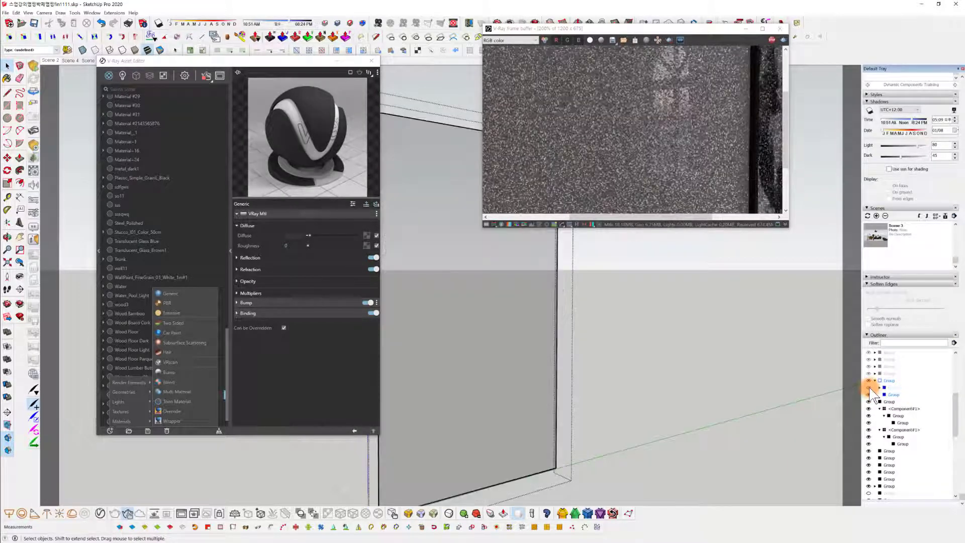
left_click(869, 388)
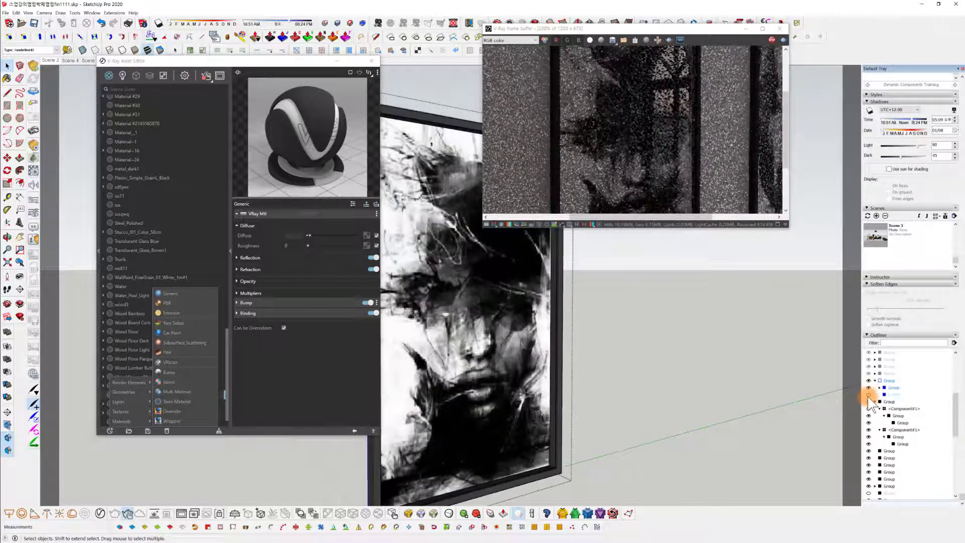
Alternately hide and show the portrait's glass pane and framed artwork to compare their reflections in the live render, and exit the group.
left_click(868, 395)
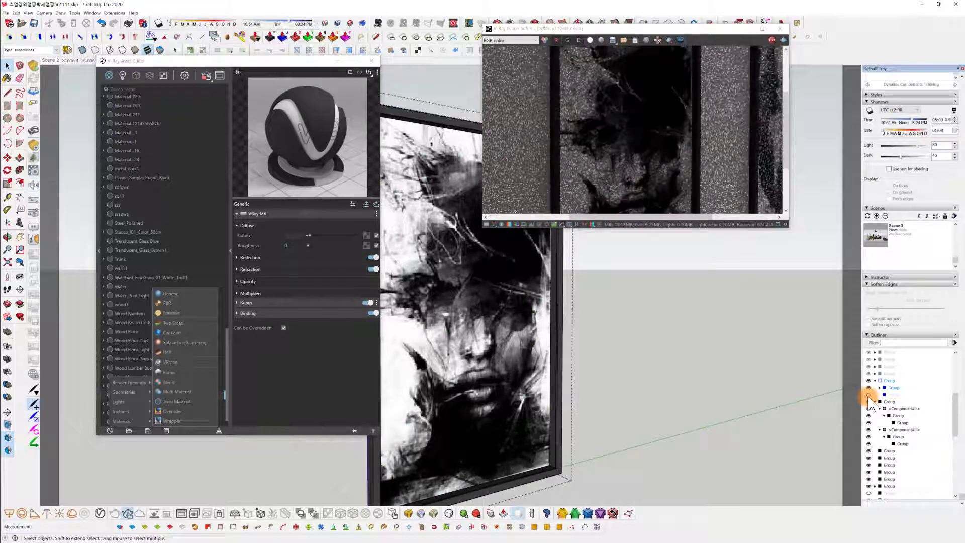
left_click(868, 396)
left_click(869, 388)
left_click(869, 388)
left_click(870, 395)
left_click(869, 395)
left_click(868, 388)
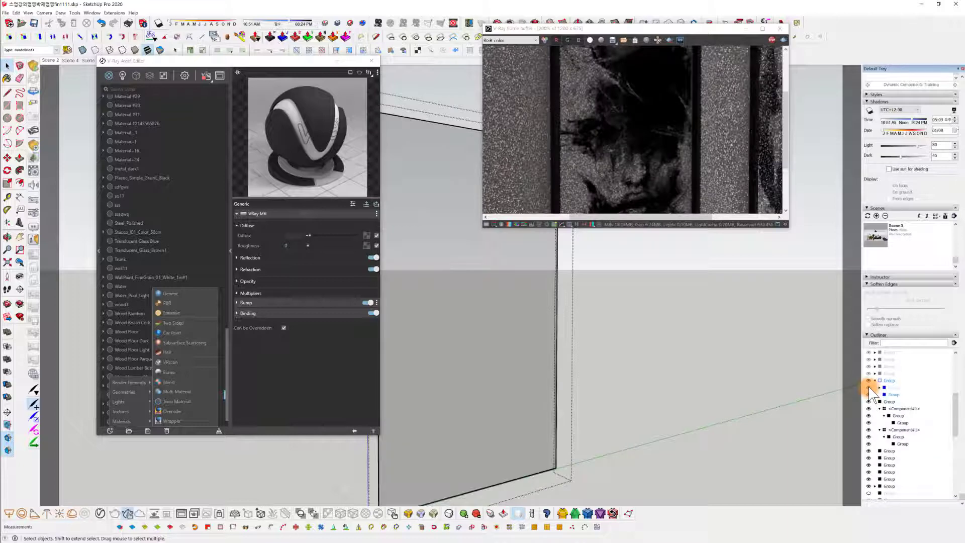
left_click(869, 387)
left_click(892, 432)
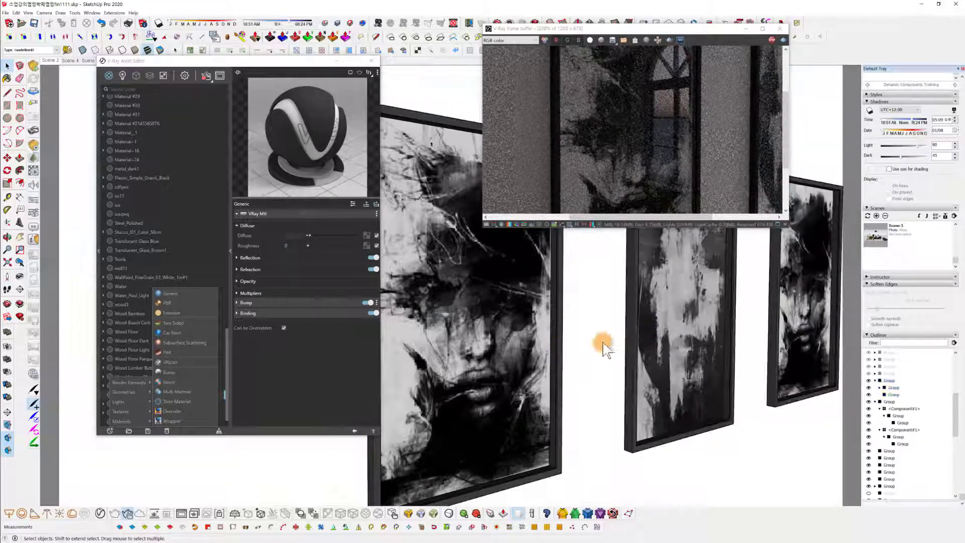
Reopen the nearest portrait's group, hide only its glass pane, and restore the pane's visibility.
left_click(515, 357)
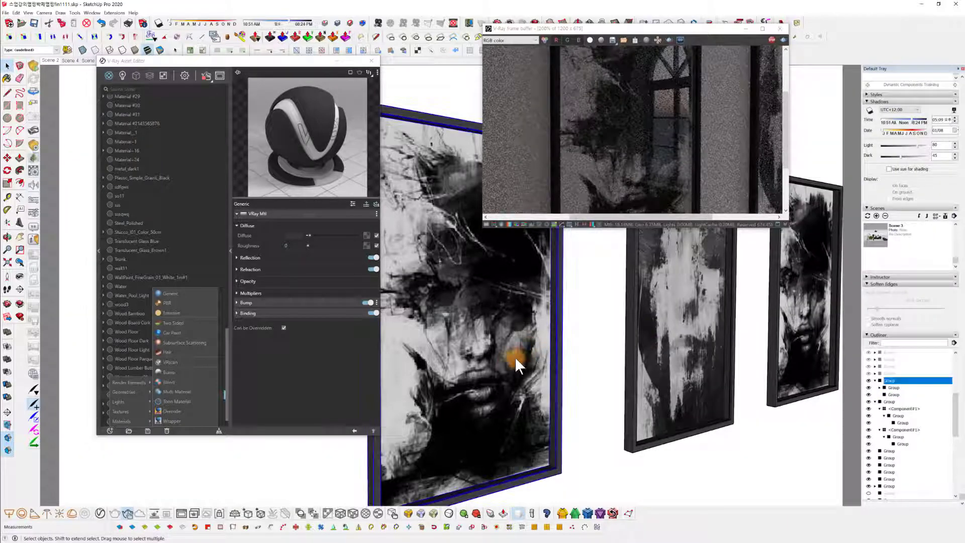
double_click(502, 329)
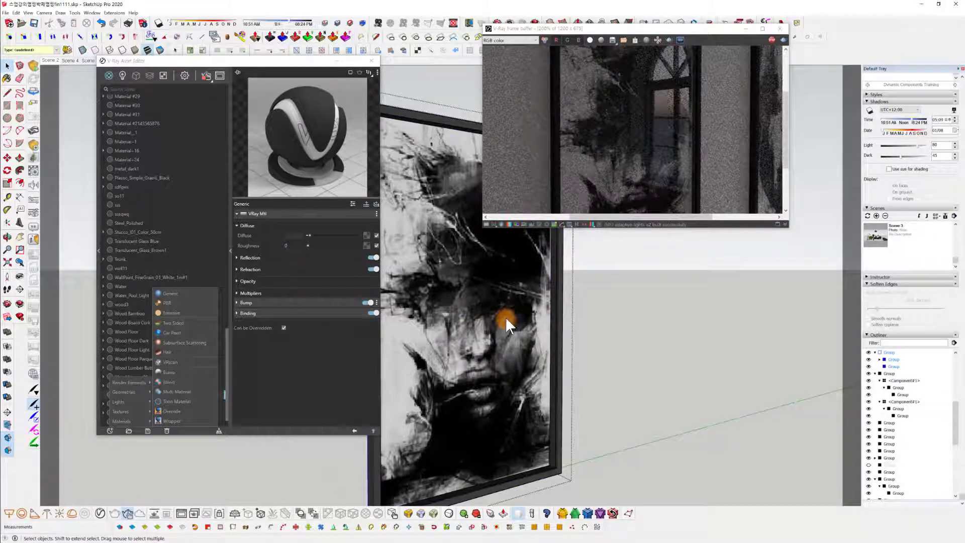
right_click(505, 345)
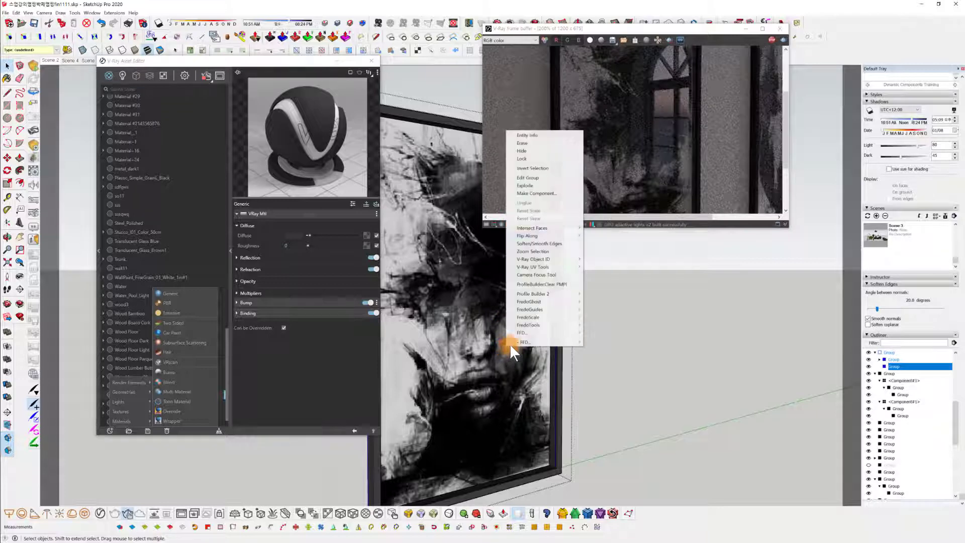
left_click(545, 155)
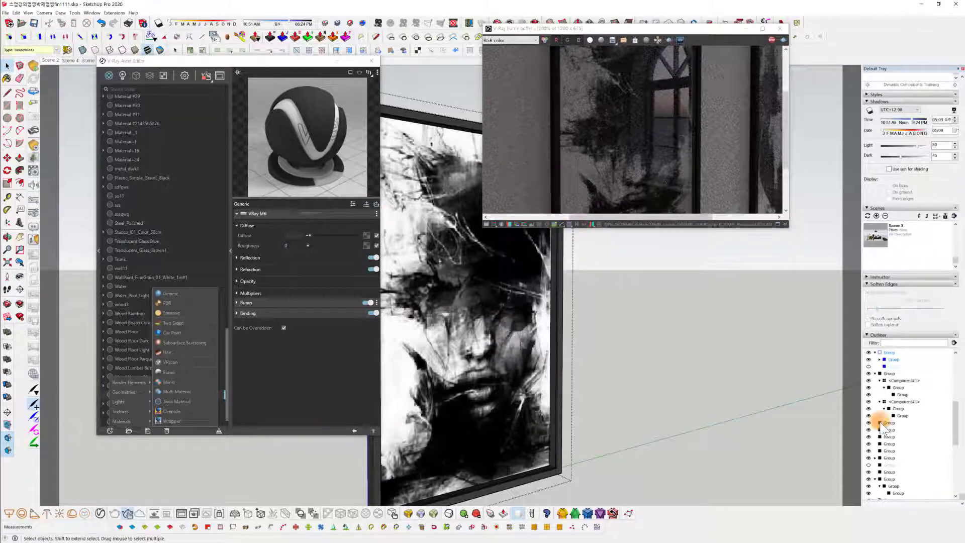
left_click(869, 366)
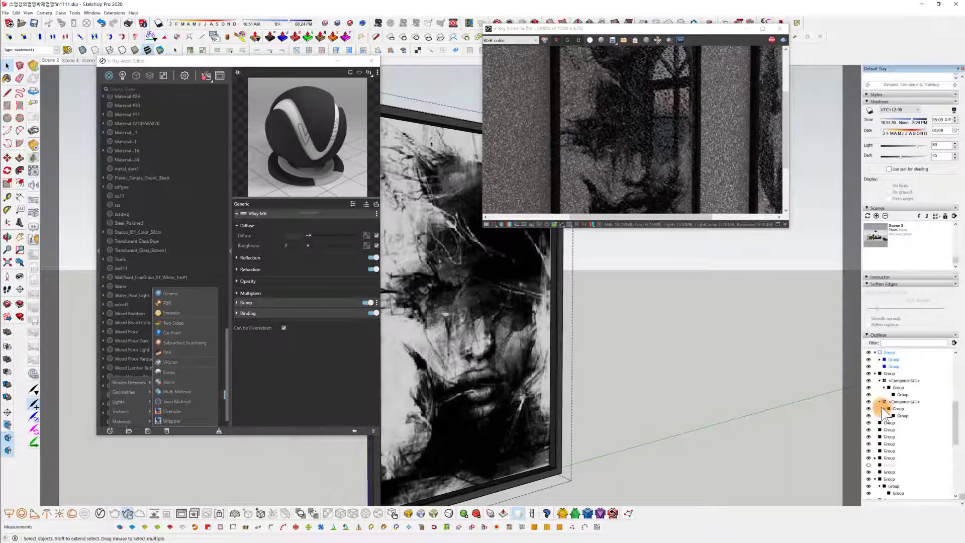
Select the glass pane inside the nearest portrait's group and hide it, leaving only the framed artwork.
left_click(879, 366)
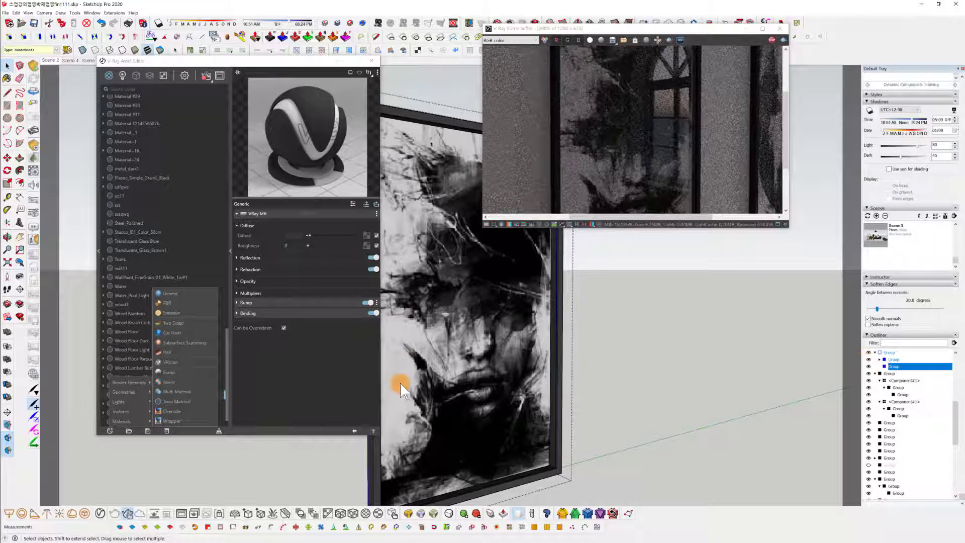
right_click(502, 379)
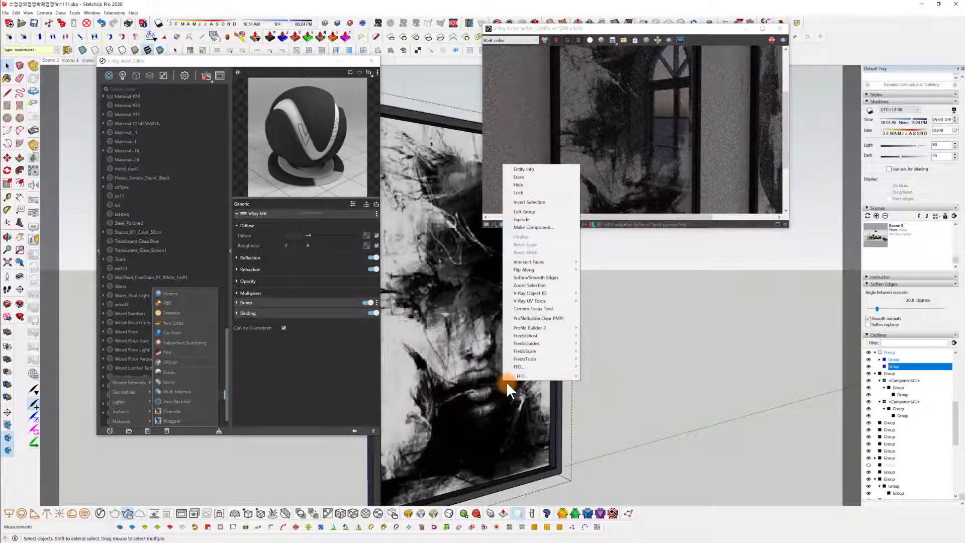
left_click(776, 411)
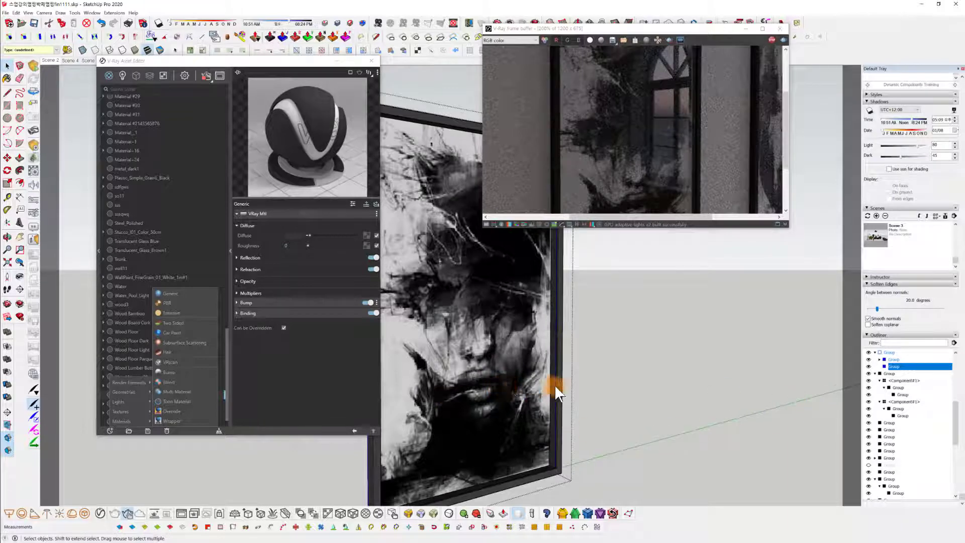
mouse_move(554, 384)
middle_mouse_down()
mouse_move(512, 404)
mouse_move(572, 366)
middle_mouse_up()
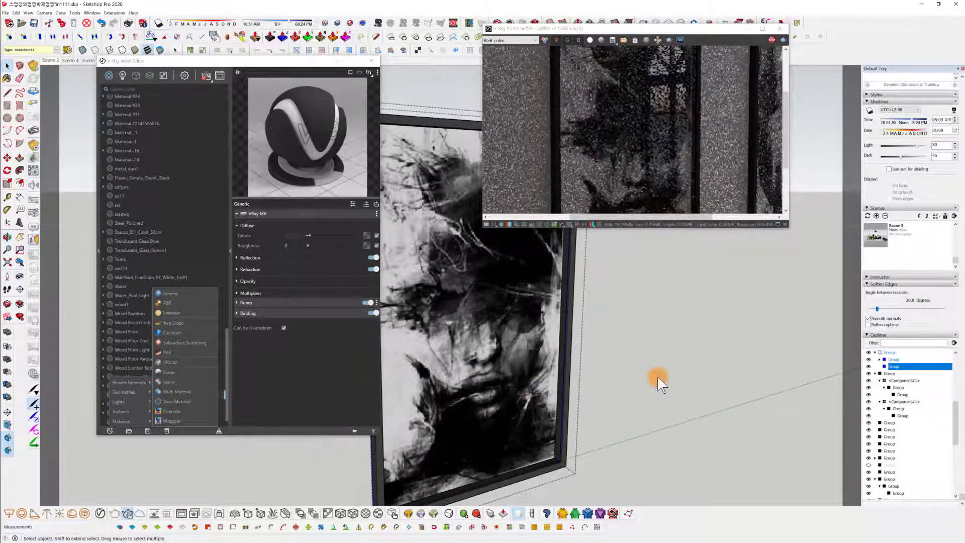
right_click(536, 366)
left_click(530, 382)
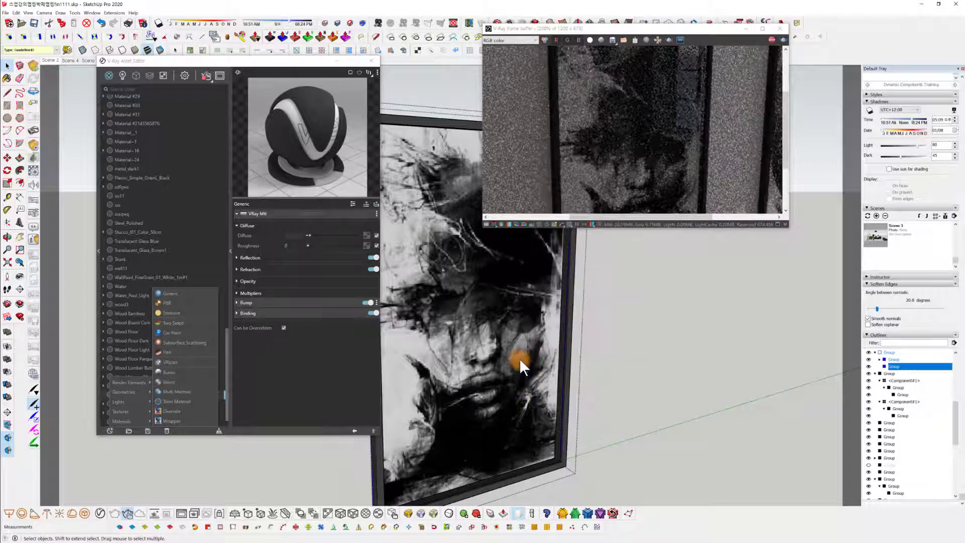
right_click(518, 360)
left_click(512, 374)
left_click(658, 404)
left_click(473, 378)
double_click(473, 379)
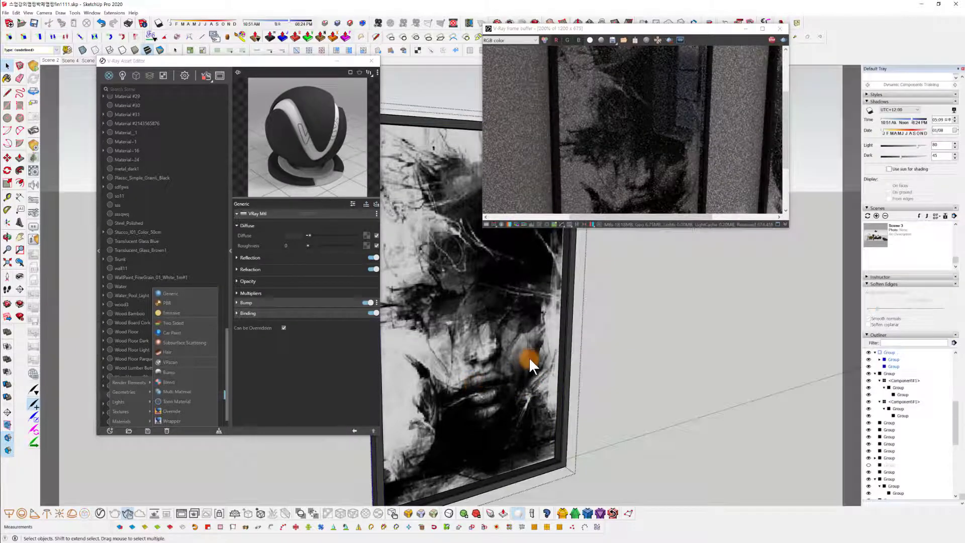
right_click(529, 356)
left_click(569, 162)
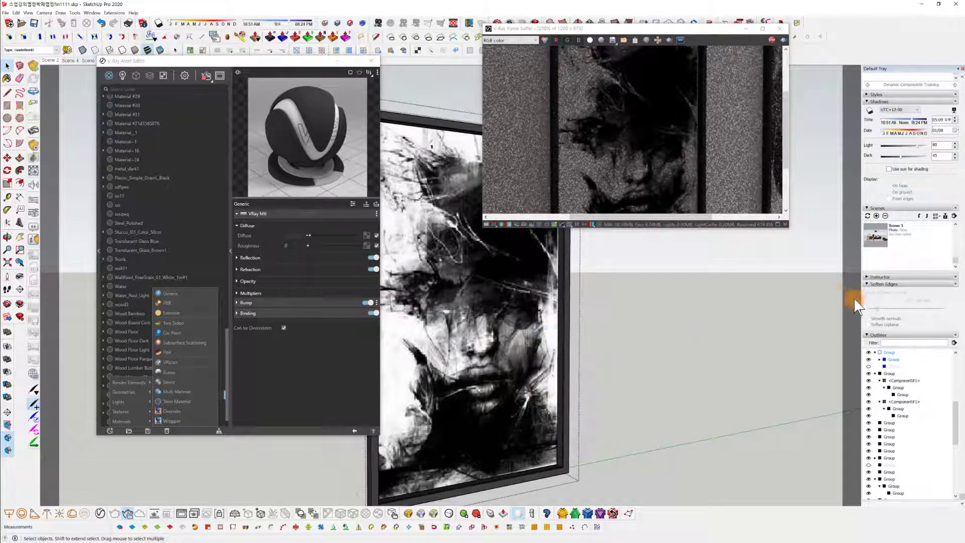
Sample the portrait artwork's material from the nearest frame to load its V-Ray settings.
key("b")
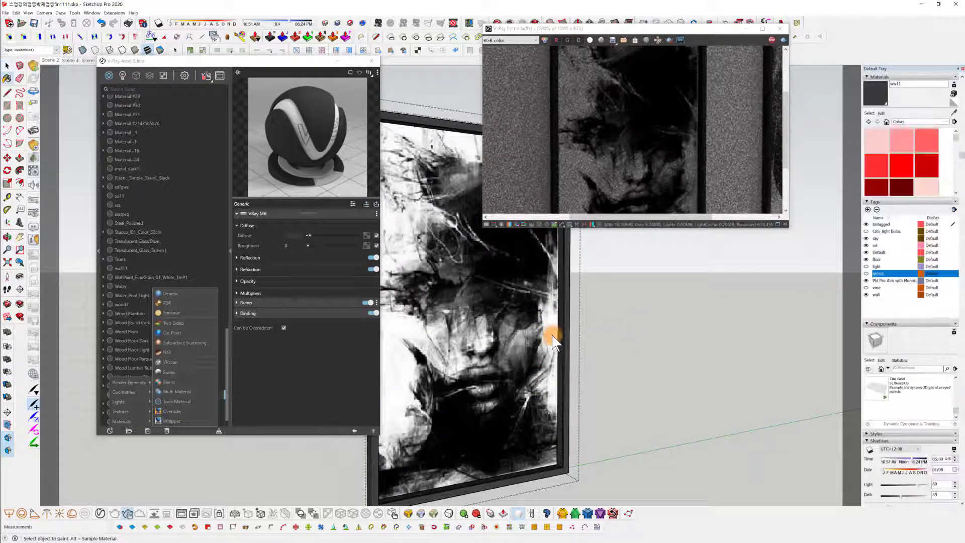
left_click(513, 345, "alt")
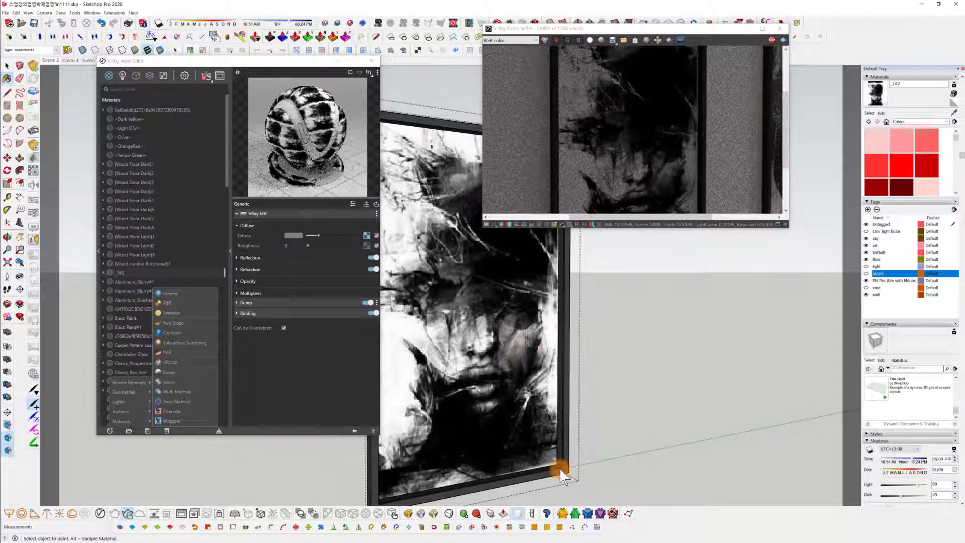
left_click(362, 301)
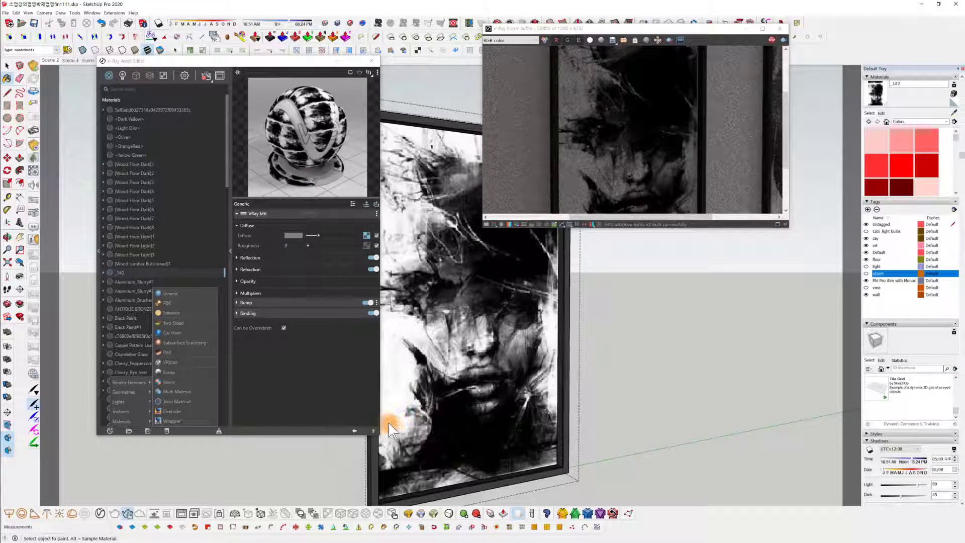
middle_click_drag(542, 377, 576, 367)
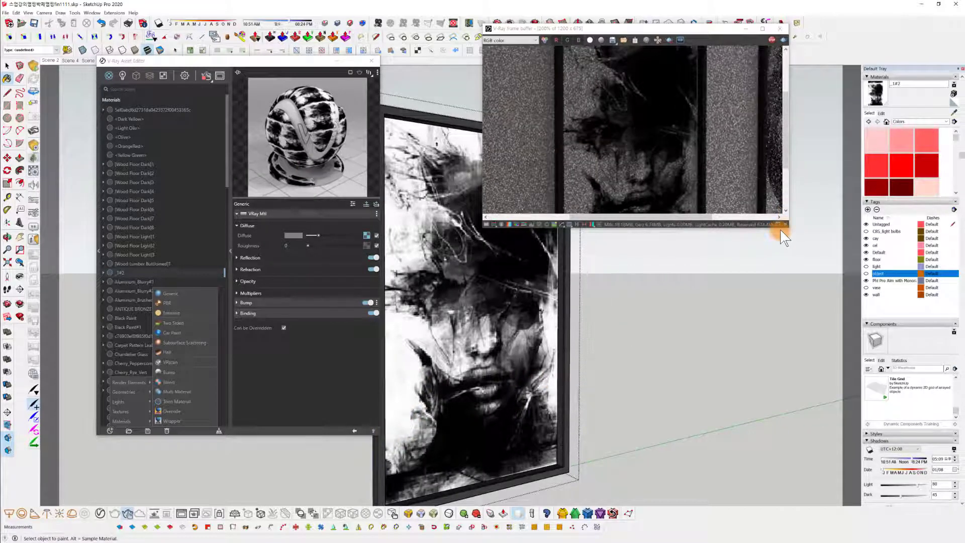
Move the V-Ray frame buffer clear of the portrait and make it taller to show more of the framed artwork.
left_click_drag(780, 229, 780, 244)
mouse_move(727, 170)
left_mouse_down()
mouse_move(751, 176)
mouse_move(732, 157)
left_mouse_up()
left_click_drag(723, 28, 788, 5)
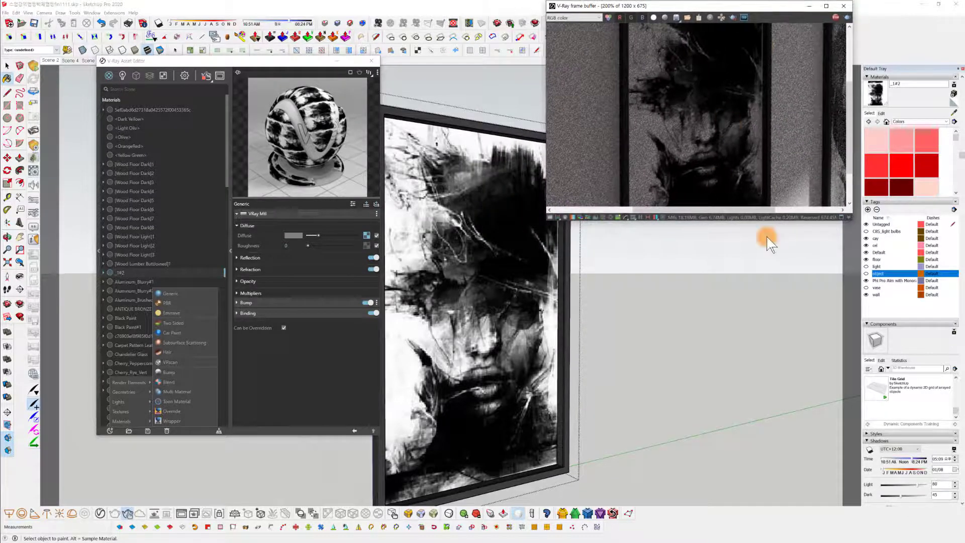
left_click_drag(774, 225, 776, 267)
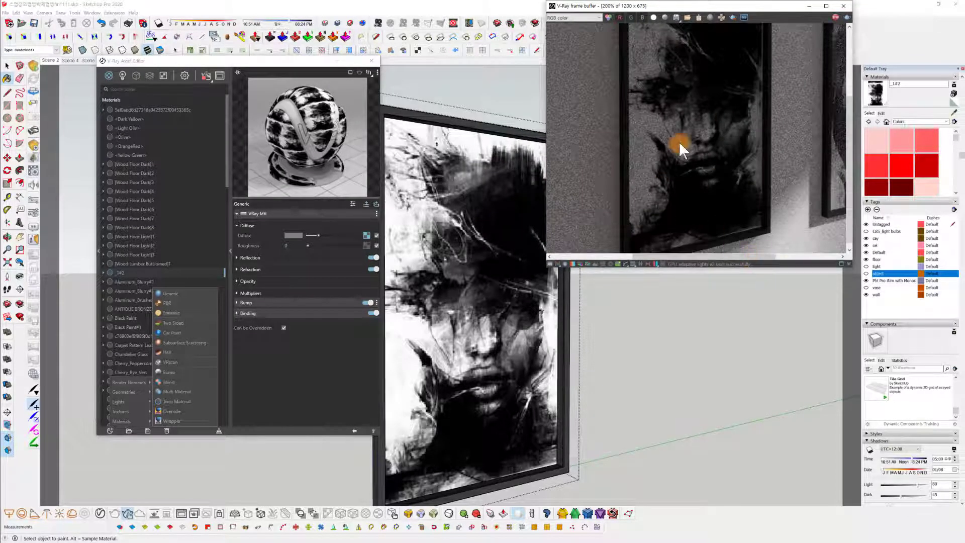
scroll(544, 426, "down", 2)
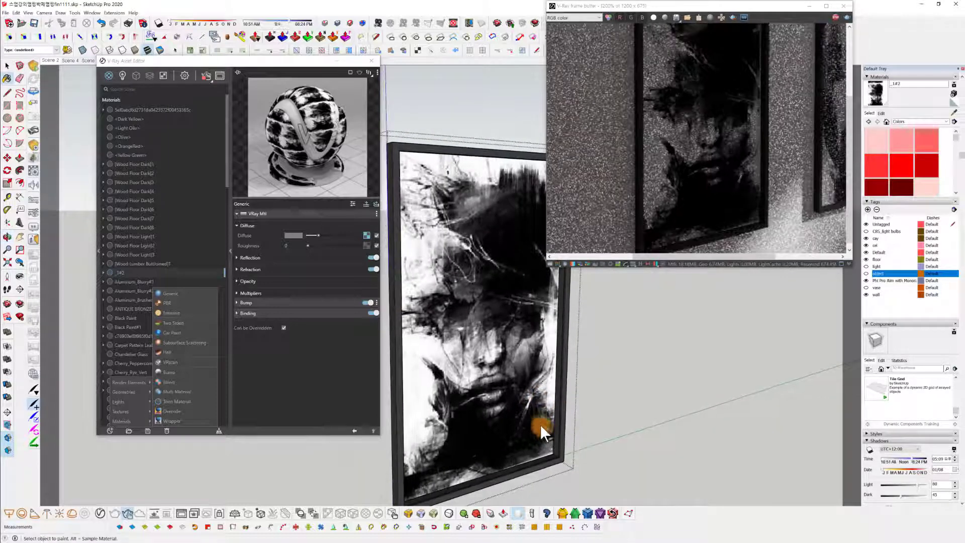
middle_click_drag(512, 418, 487, 372)
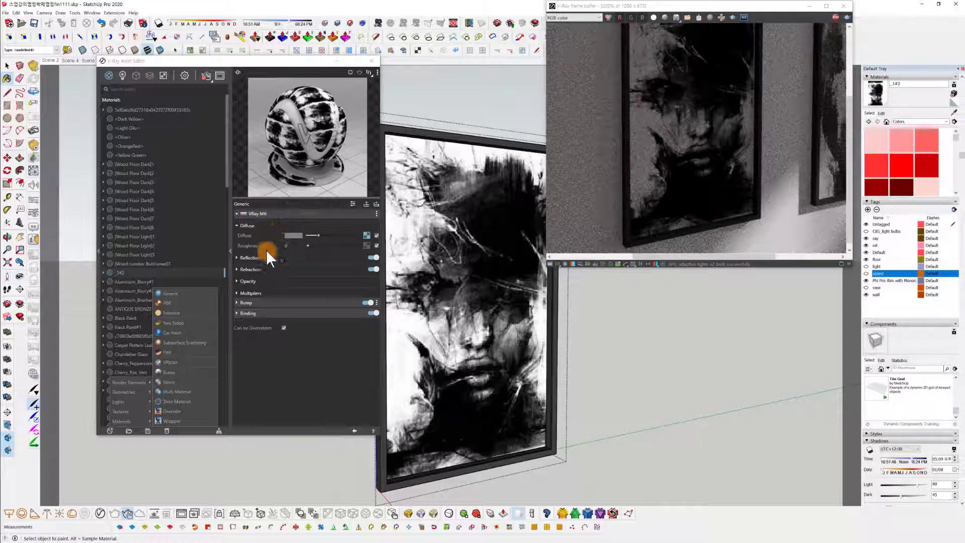
left_click(301, 386)
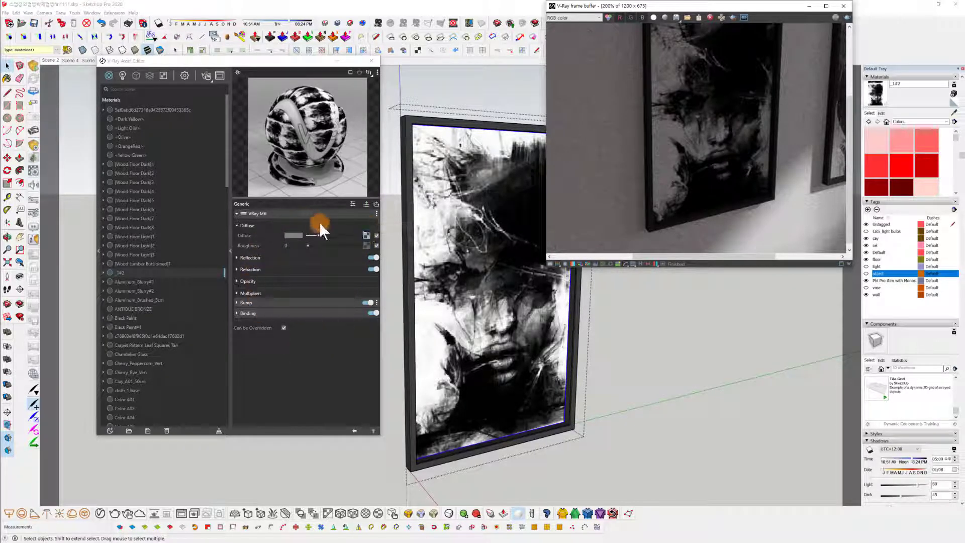
Try an Emissive layer on the artwork material, both above and below the VRay Mtl layer, and remove it.
left_click(377, 204)
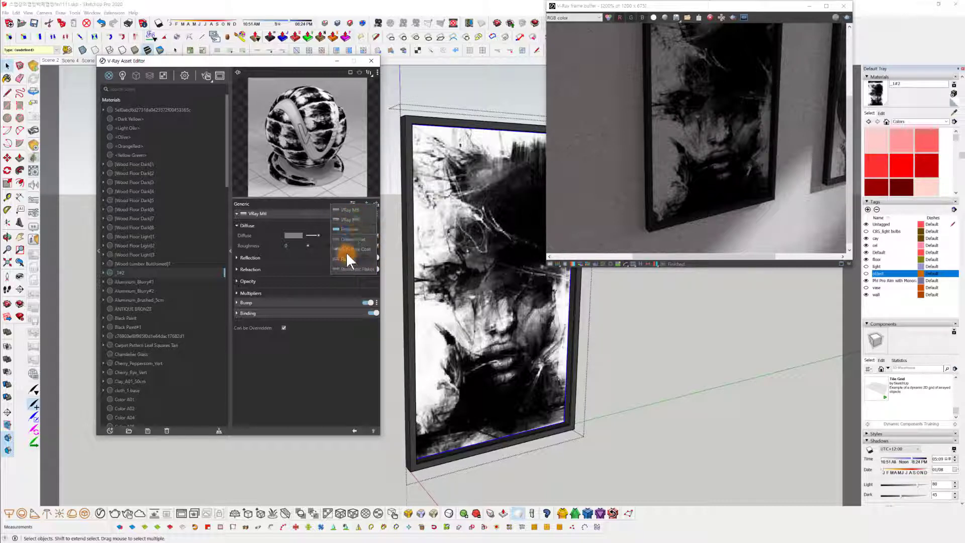
left_click(351, 227)
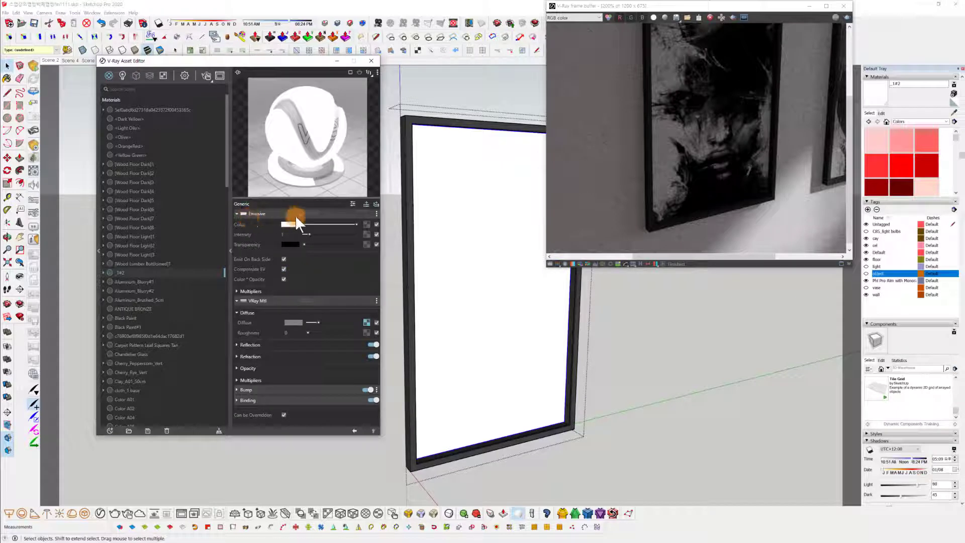
left_click_drag(311, 214, 312, 306)
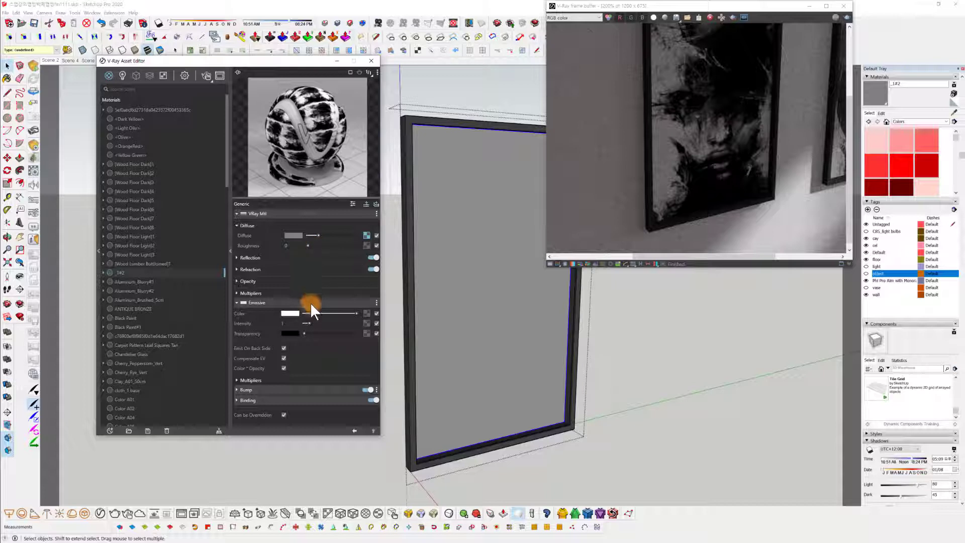
left_click_drag(310, 302, 307, 208)
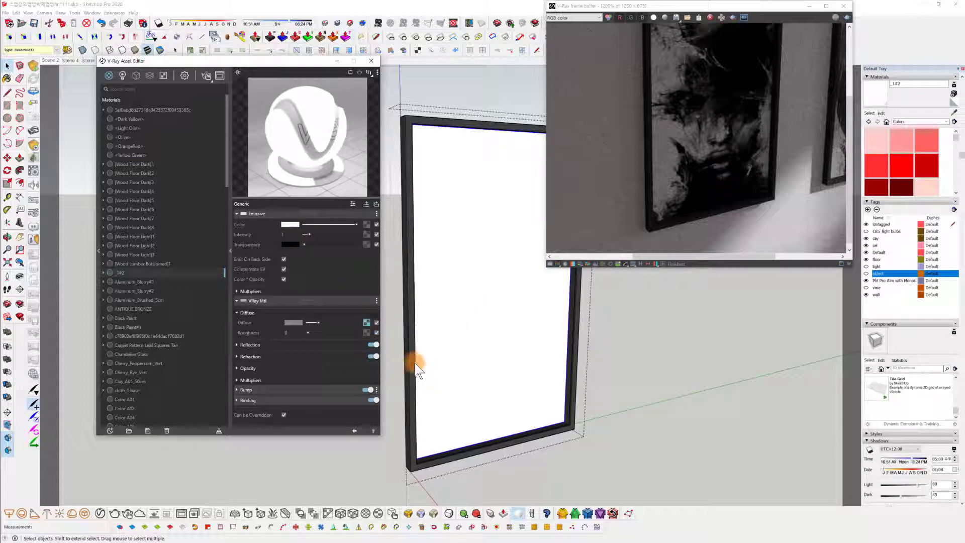
left_click(377, 214)
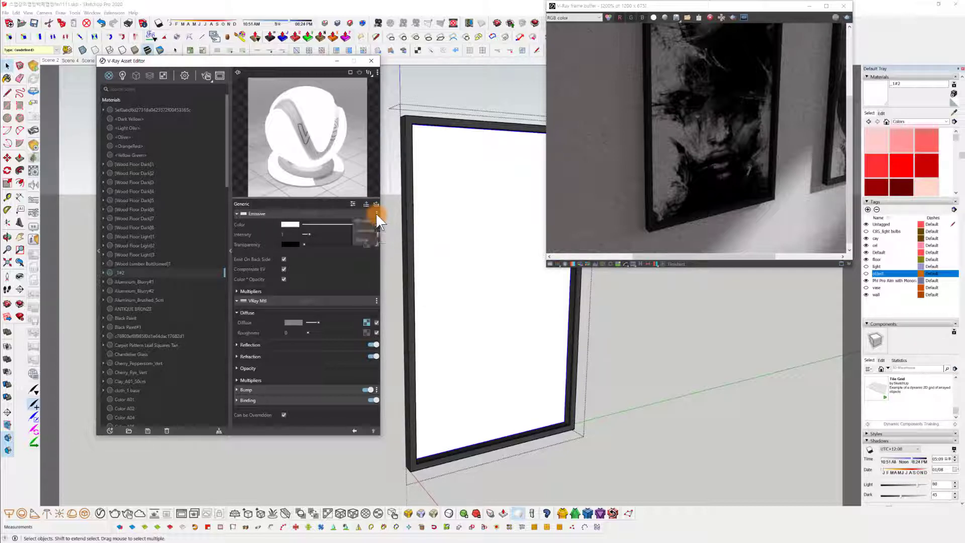
left_click(363, 238)
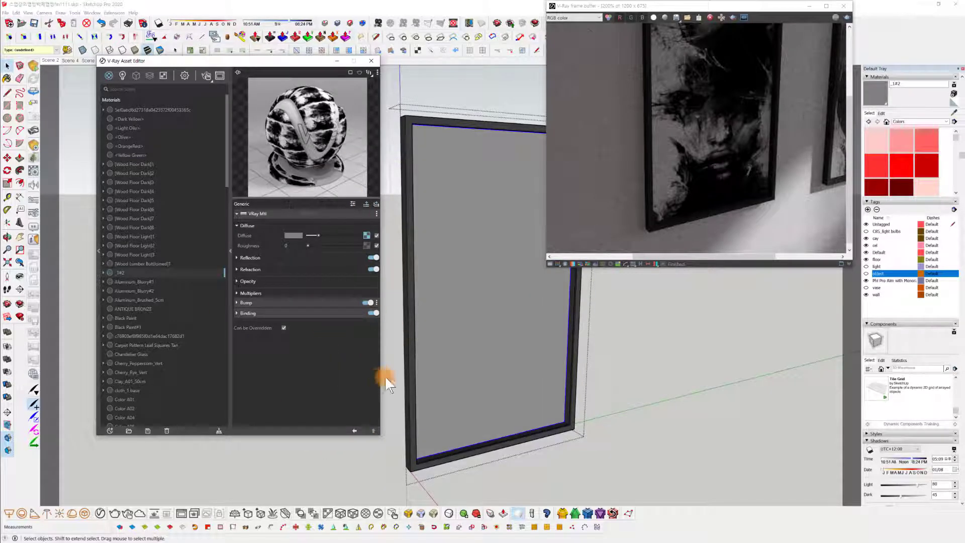
Exit the portrait's group, view the row of framed pictures, and select the nearest portrait.
middle_click_drag(523, 343, 553, 370)
middle_click_drag(626, 357, 665, 364)
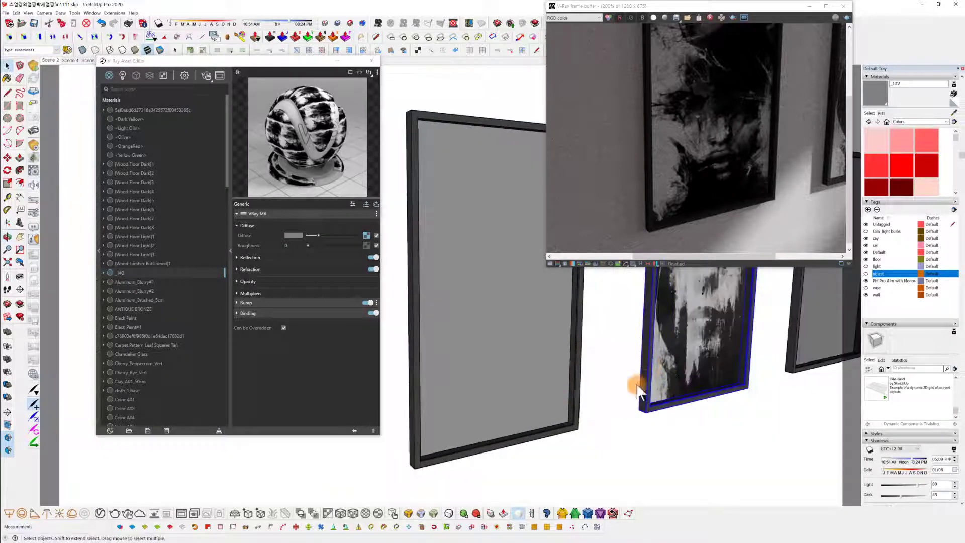
middle_click_drag(620, 414, 694, 299)
mouse_move(517, 311)
middle_mouse_down()
mouse_move(508, 327)
mouse_move(506, 303)
middle_mouse_up()
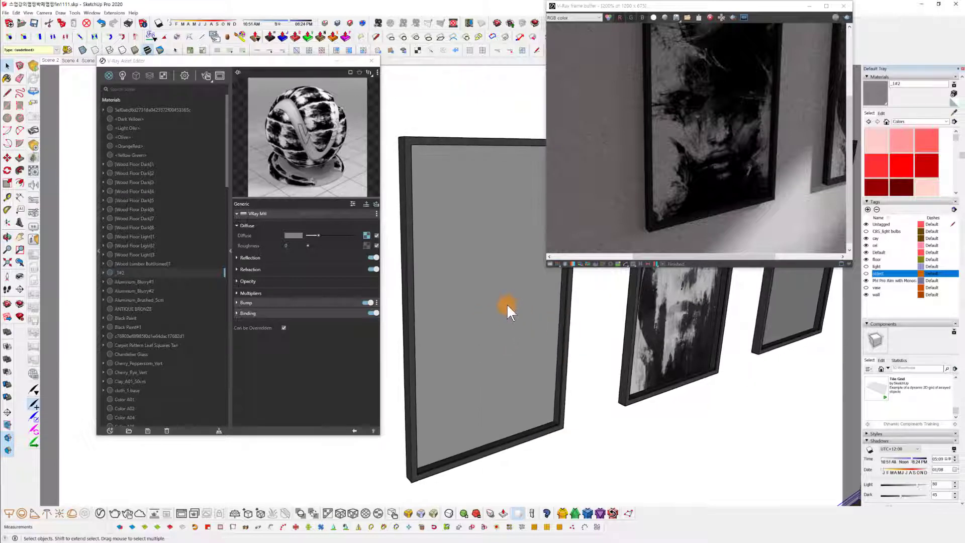
left_click(481, 287)
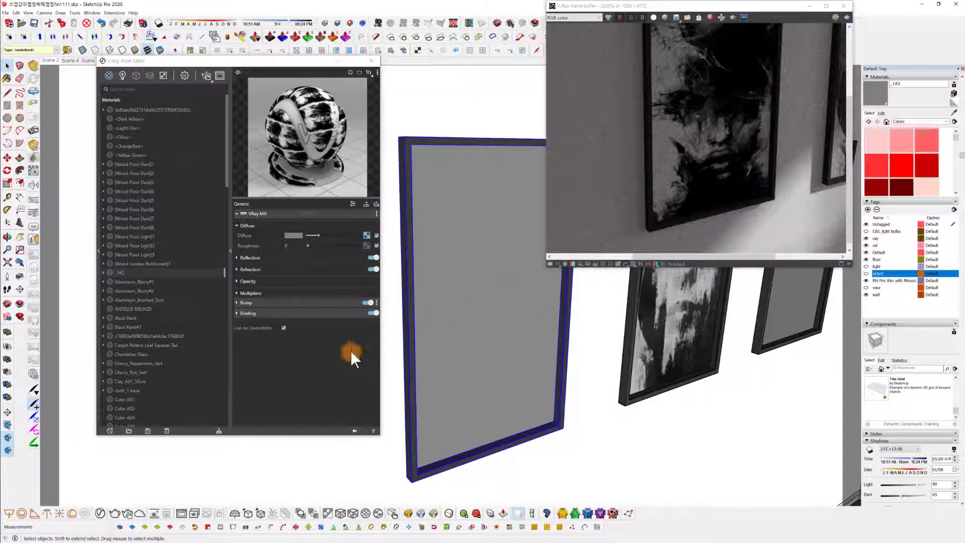
left_click(235, 376)
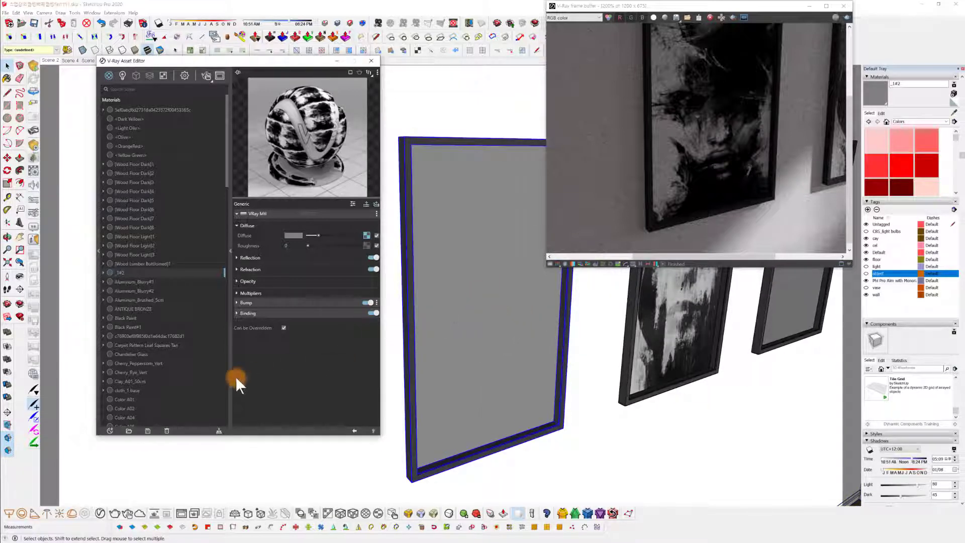
Open the nearest portrait's nested groups, select the face of its artwork panel, and leave the panel's subgroup.
double_click(472, 372)
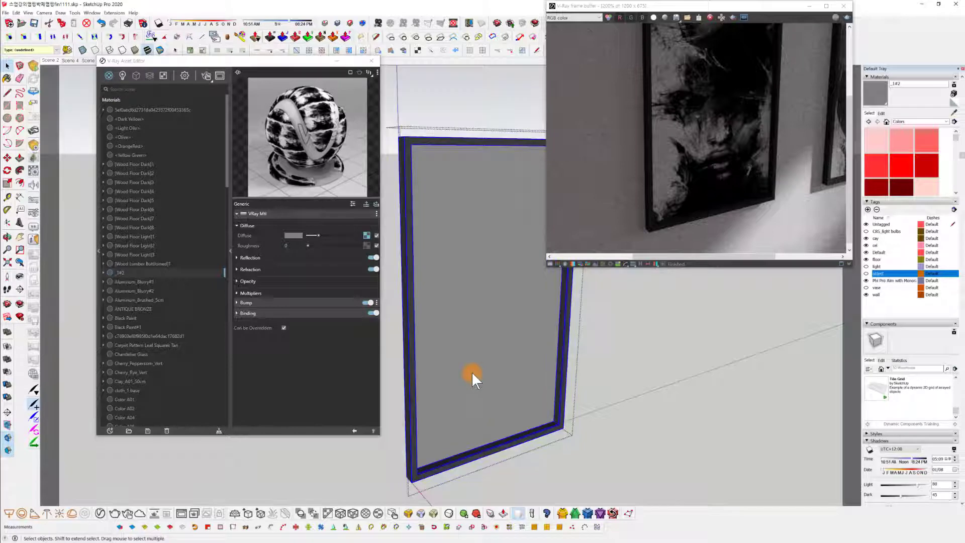
double_click(498, 302)
left_click(498, 303)
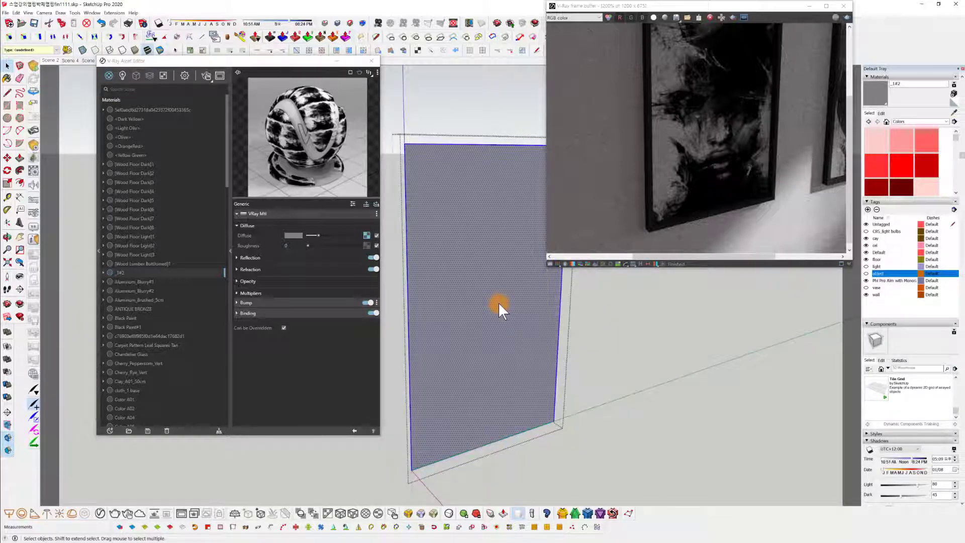
left_click(590, 349)
Reopen the artwork panel's subgroup to examine its face up close, and return to the portrait's group.
left_click(524, 330)
scroll(520, 351, "up", 2)
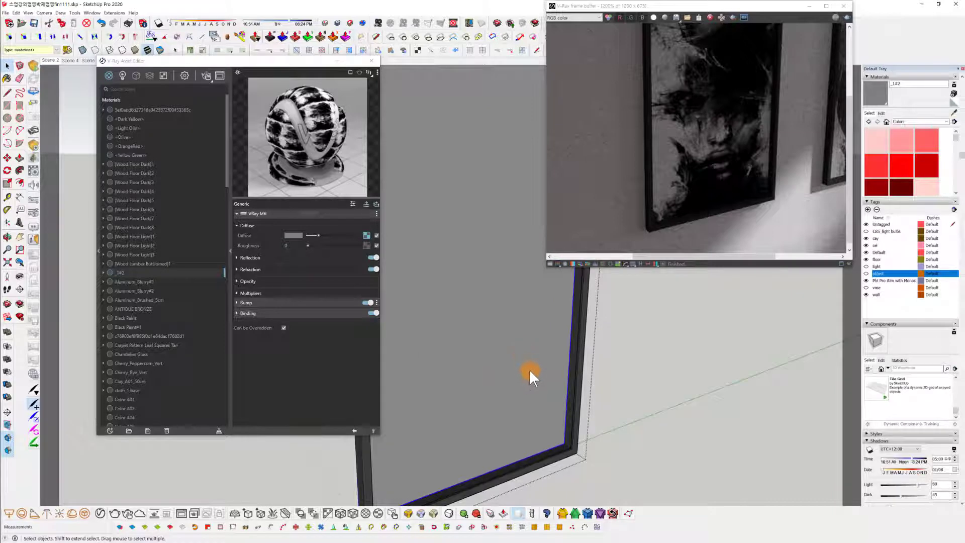
scroll(529, 368, "up", 3)
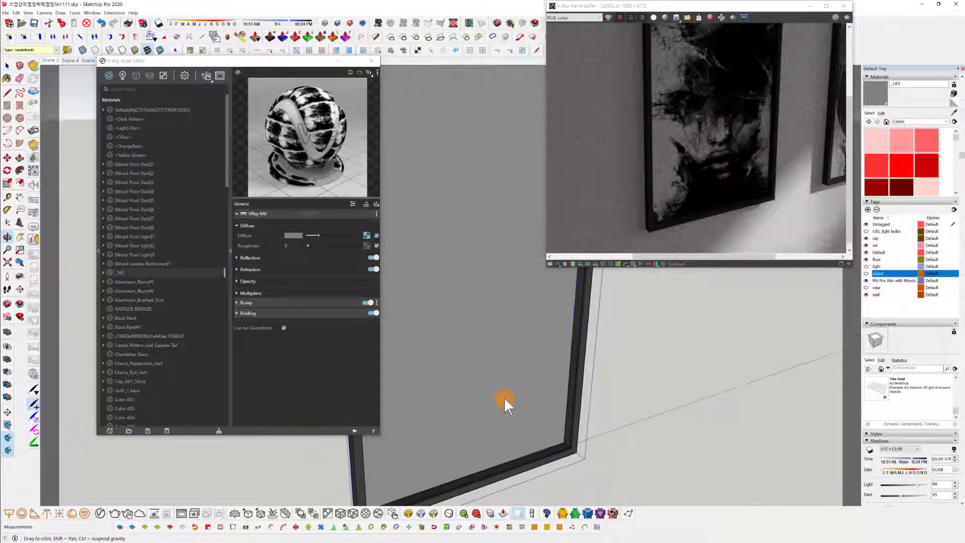
double_click(555, 387)
left_click(555, 387)
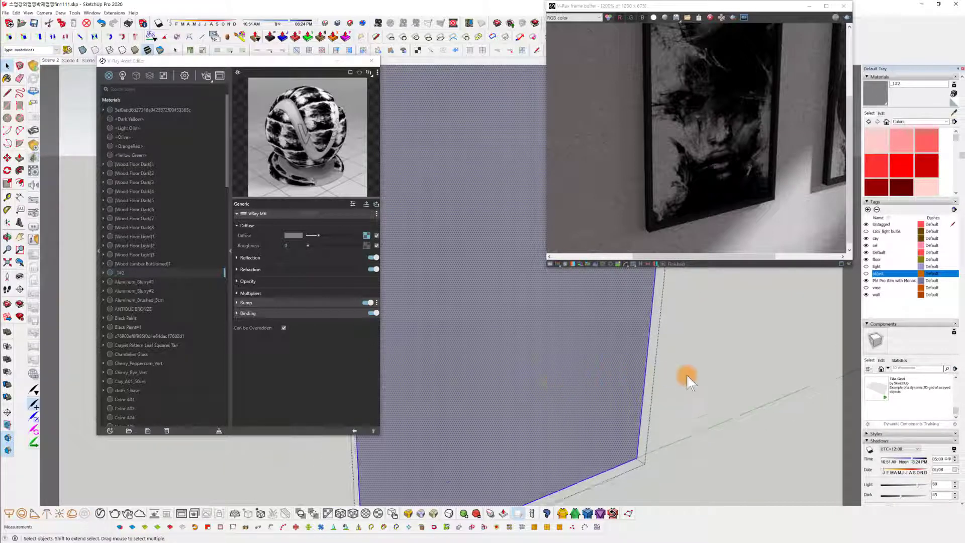
scroll(687, 375, "down", 2)
middle_click_drag(634, 373, 561, 384, "shift")
key("Escape")
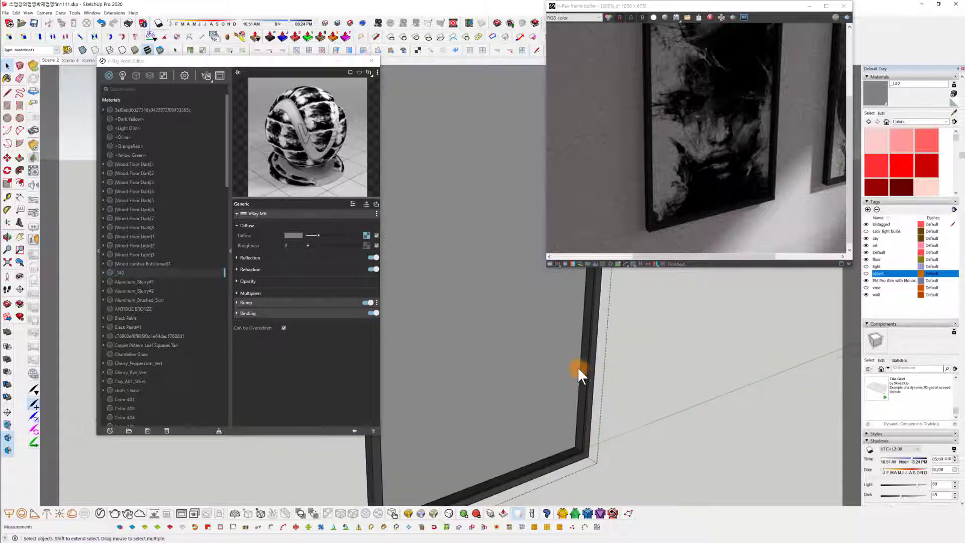
Select the portrait's frame and examine how the artwork panel sits against its inner edge.
scroll(571, 404, "up", 3)
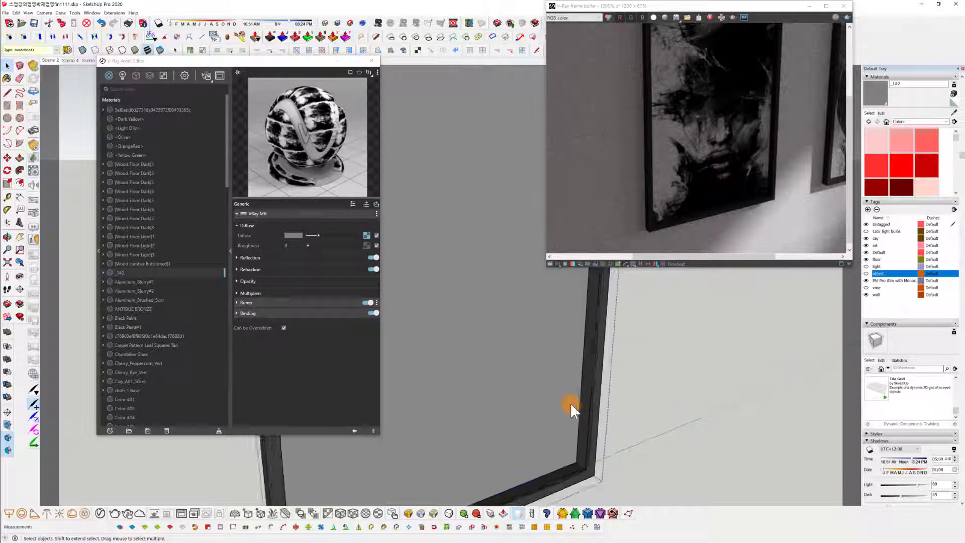
left_click(594, 426)
left_click(602, 421)
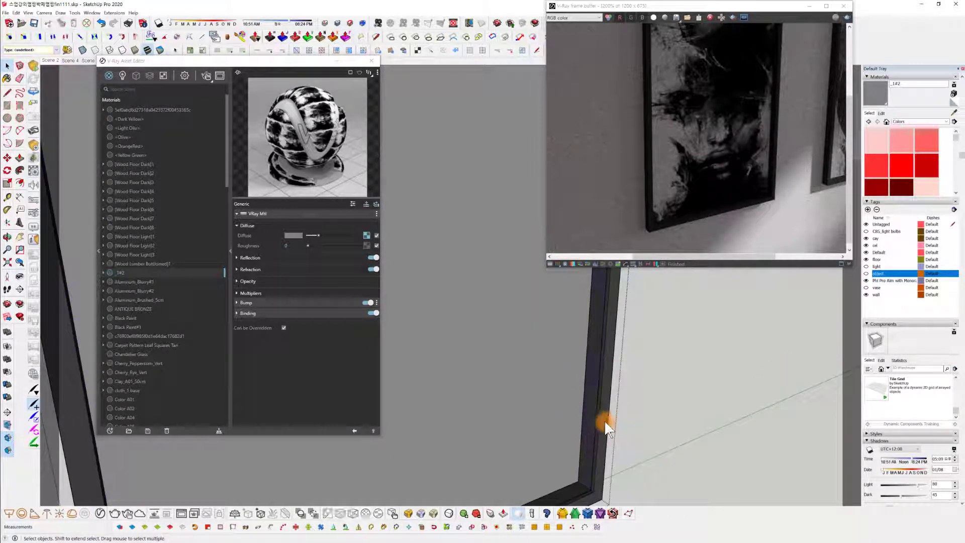
left_click(604, 421)
scroll(536, 397, "down", 3)
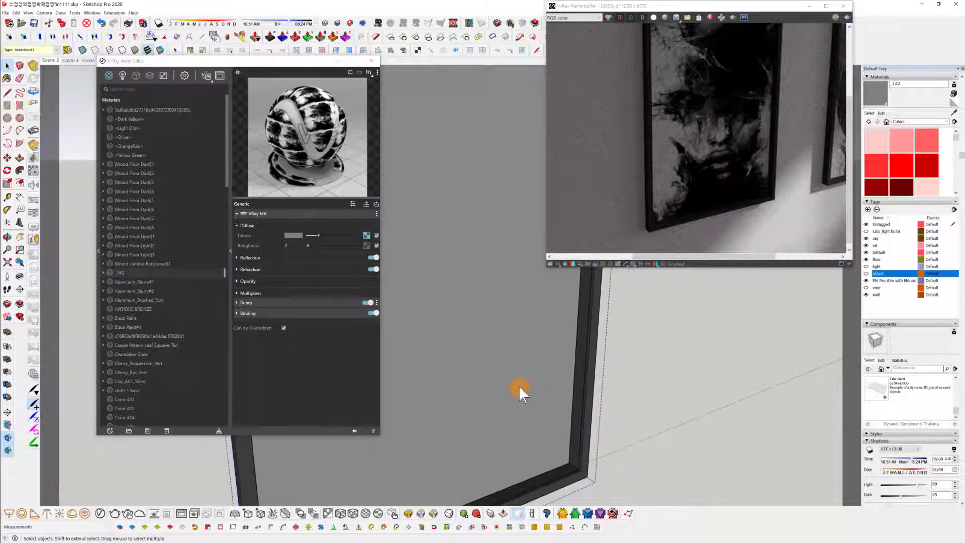
Open the artwork panel's subgroup, select its face, and apply the _1#2 material to the selection.
double_click(518, 385)
left_click(512, 371)
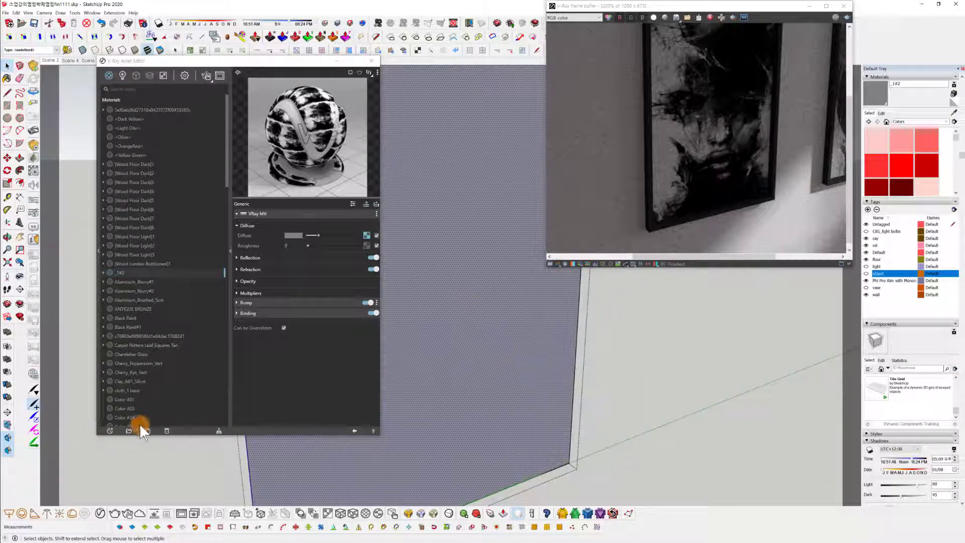
right_click(116, 273)
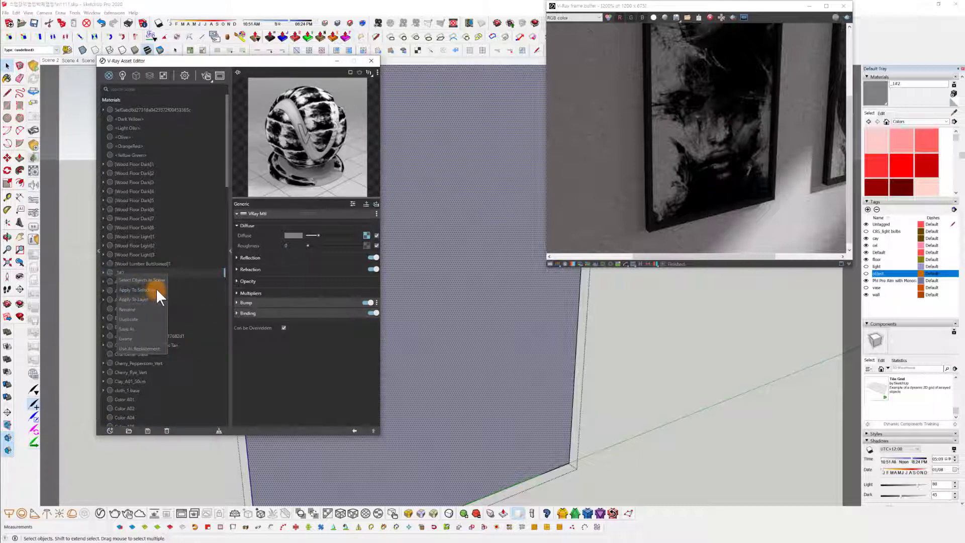
left_click(157, 290)
middle_click_drag(552, 397, 557, 363)
left_click(557, 362)
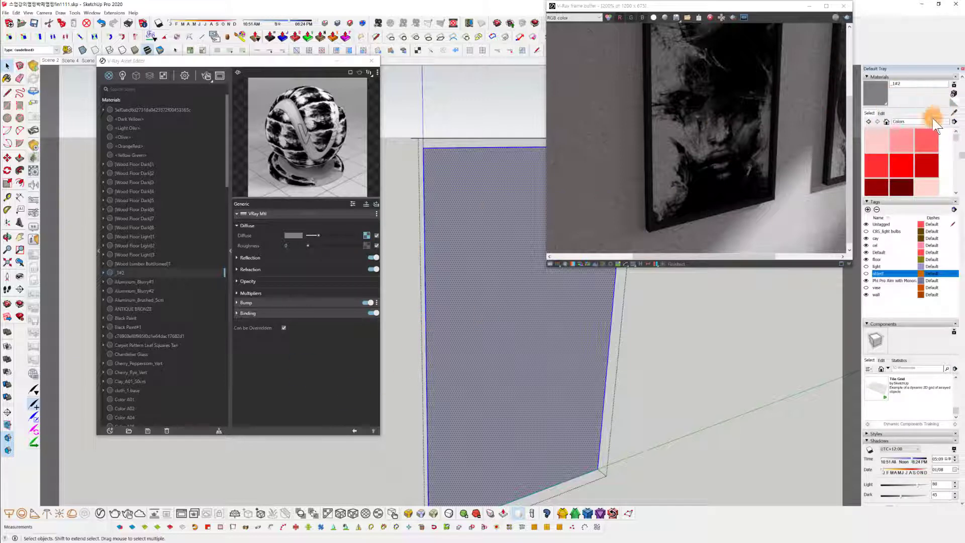
left_click(882, 113)
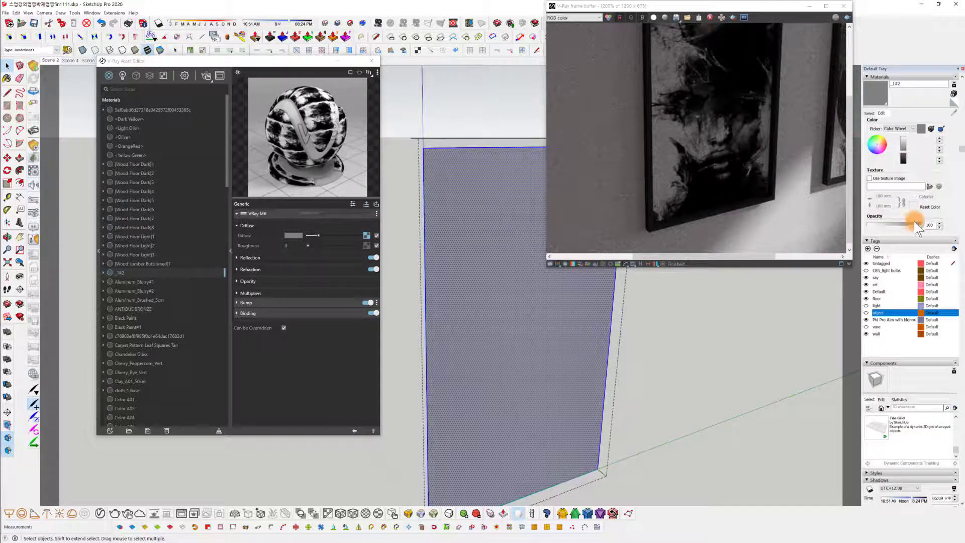
left_click(870, 178)
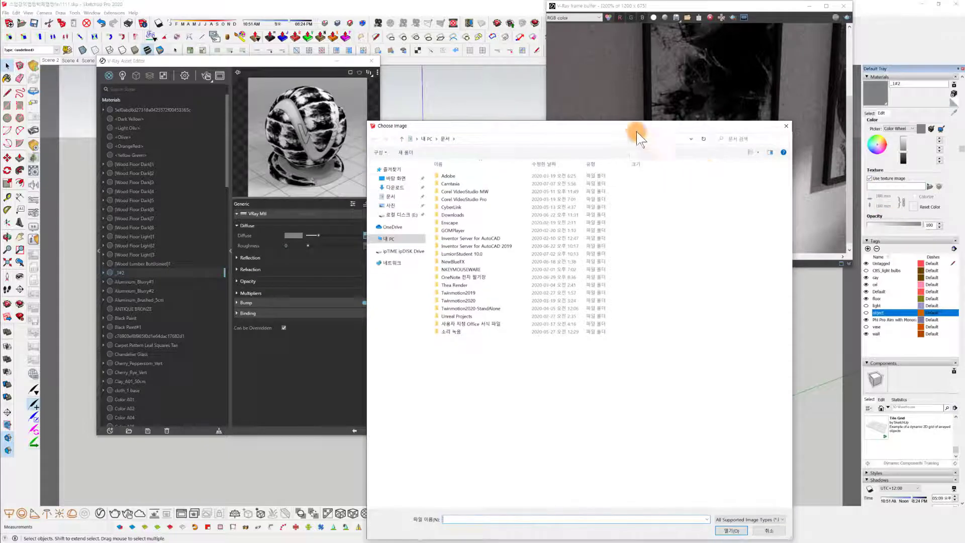
left_click_drag(637, 131, 710, 167)
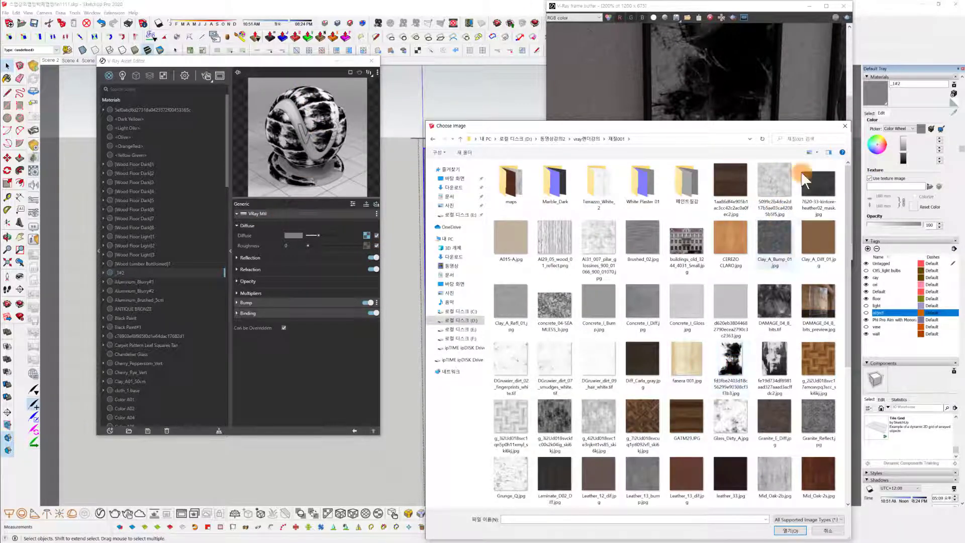
left_click(845, 126)
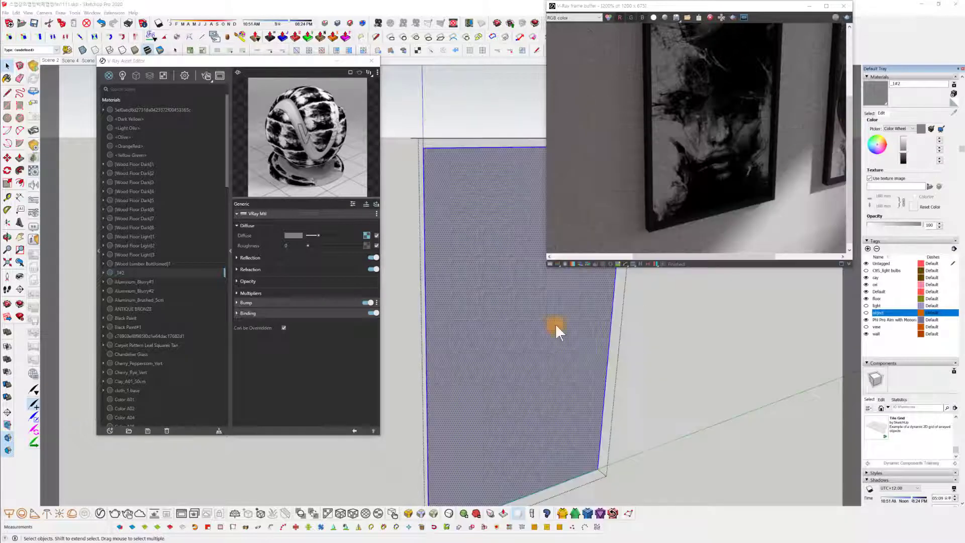
Load fd3fbe2403d18c56299e90308cf3f3b3.jpg as the image file of the _1#2 material's diffuse bitmap.
left_click(367, 235)
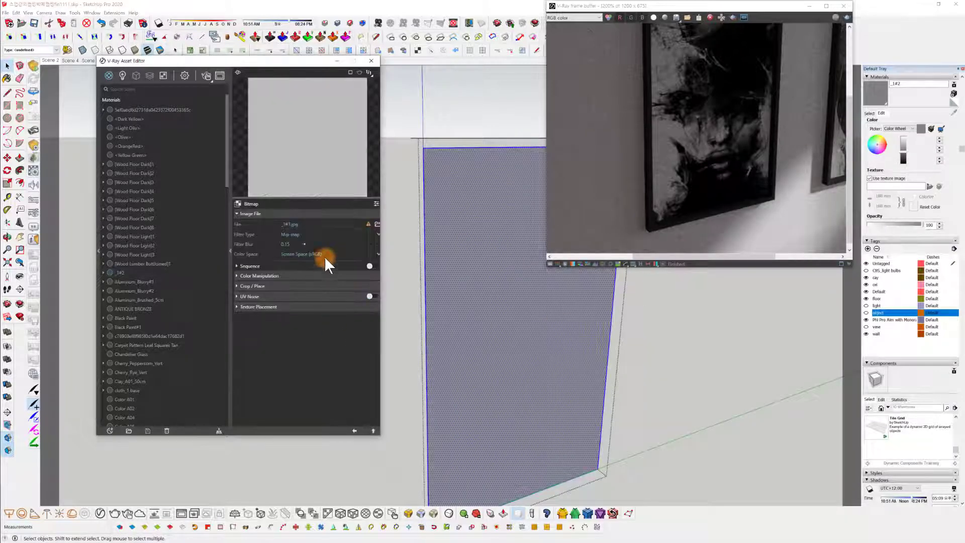
left_click(377, 223)
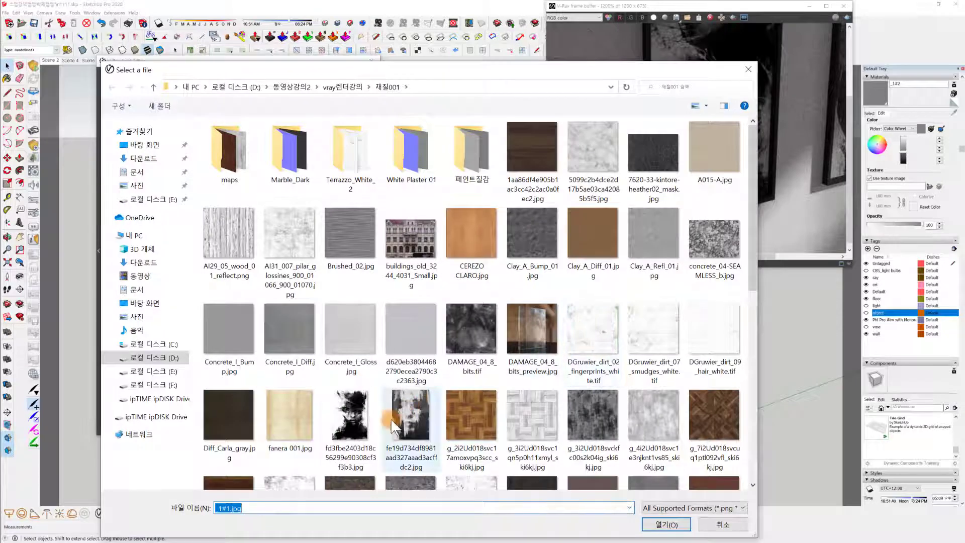
left_click(369, 444)
left_click(666, 524)
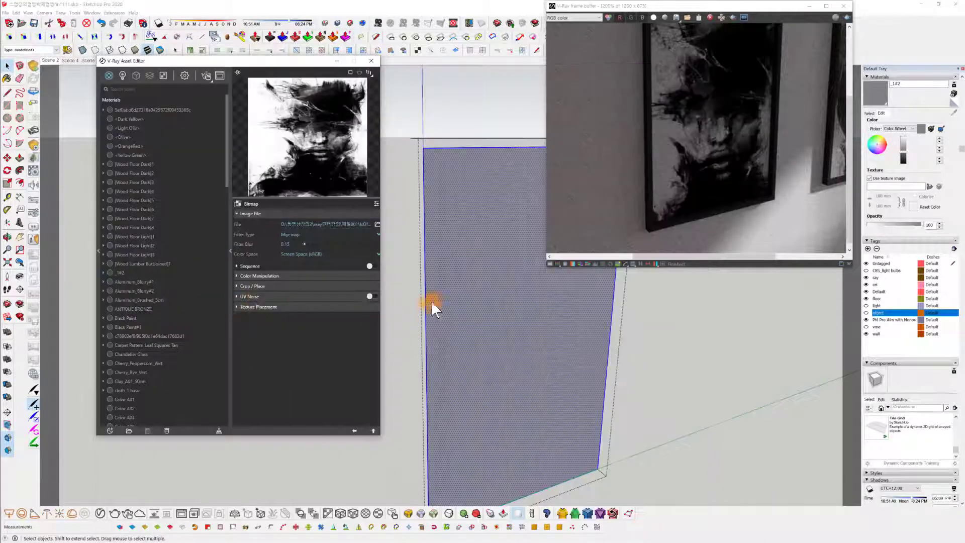
left_click(719, 375)
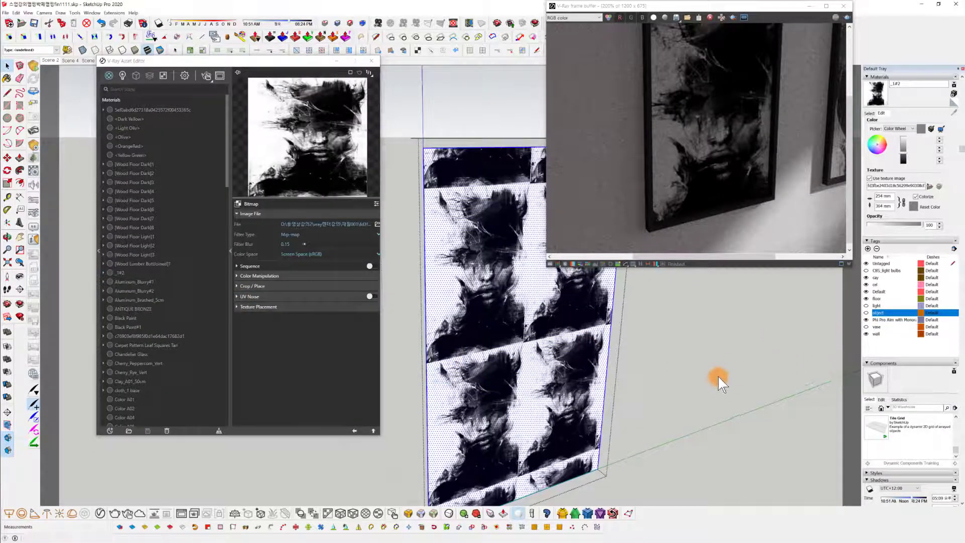
Check the portrait texture in its frame, reselect the artwork face, and fit the texture to it with V-Ray's fitted cubic projection.
scroll(719, 376, "down", 3)
left_click(625, 361)
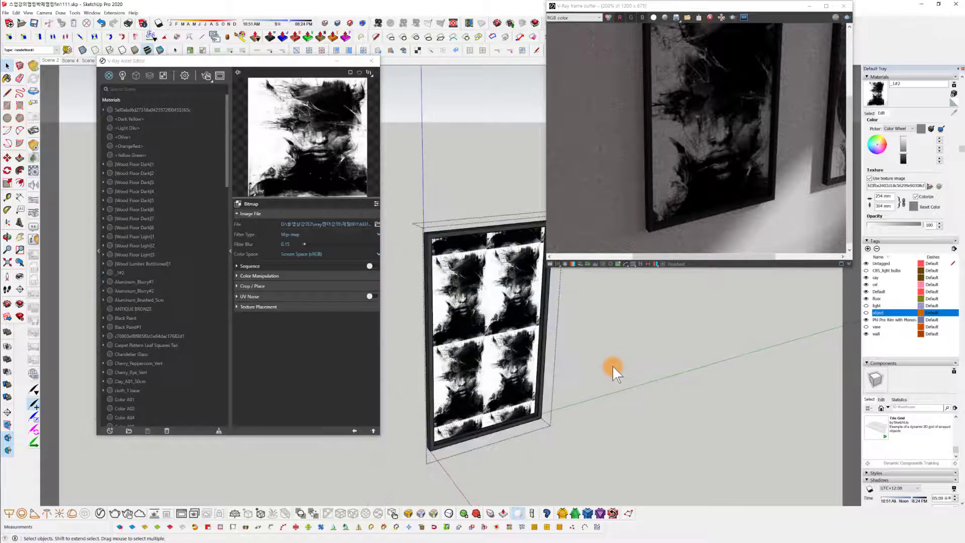
middle_click_drag(613, 365, 627, 360)
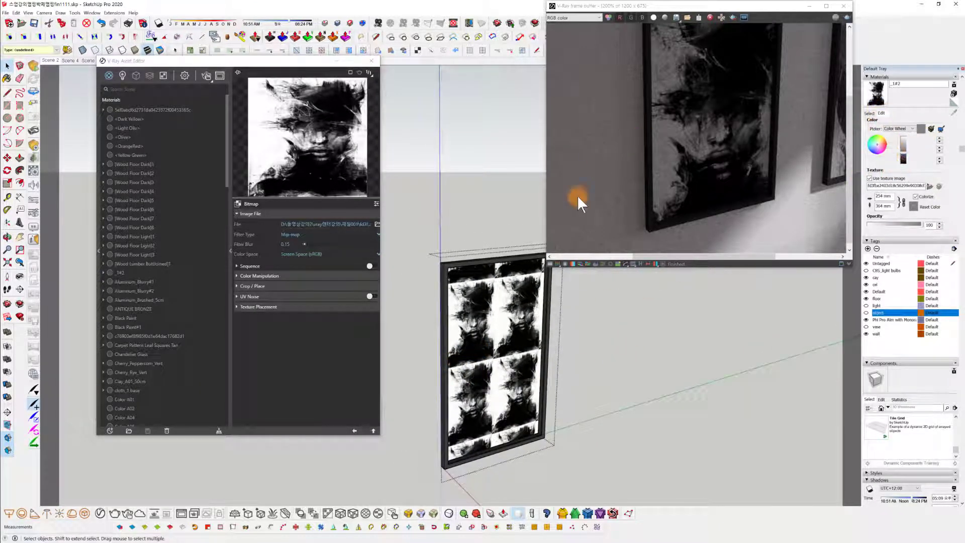
double_click(499, 291)
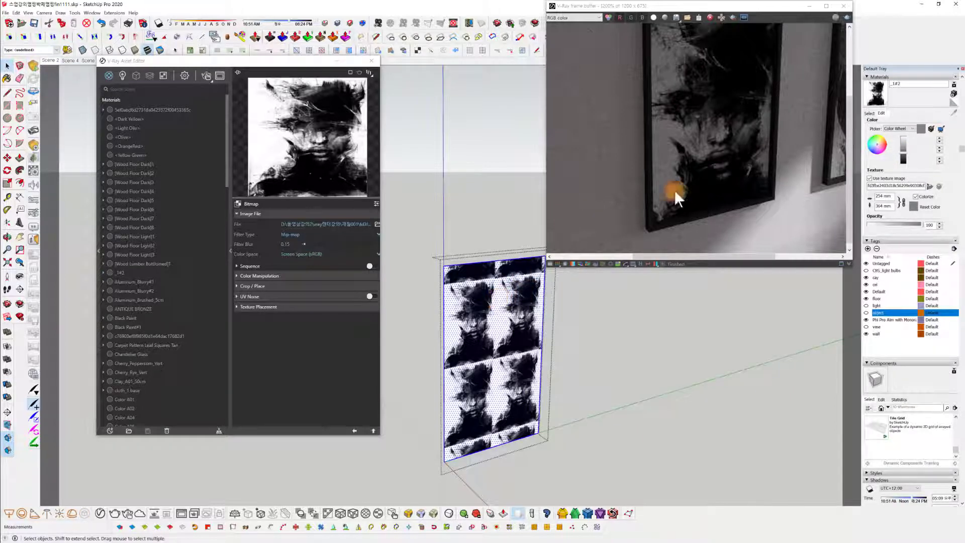
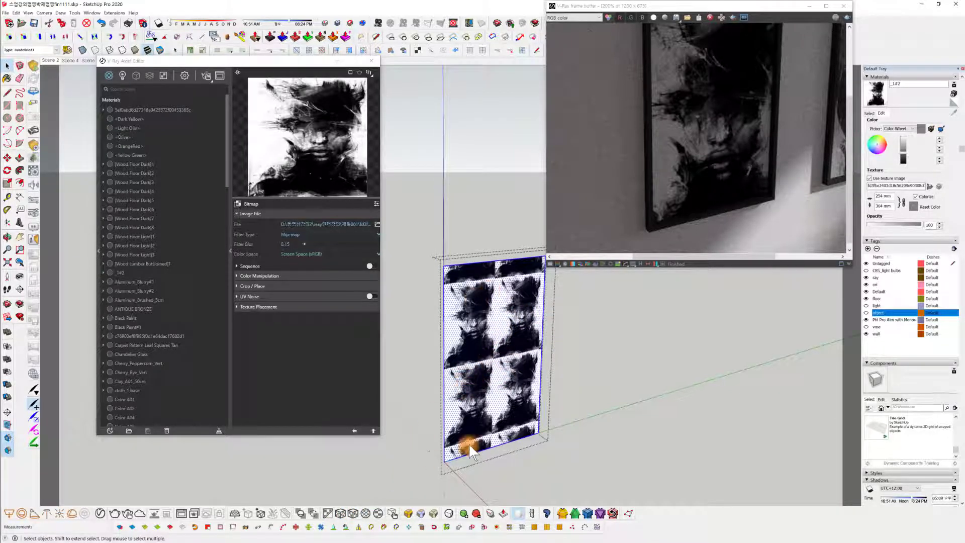
left_click(353, 513)
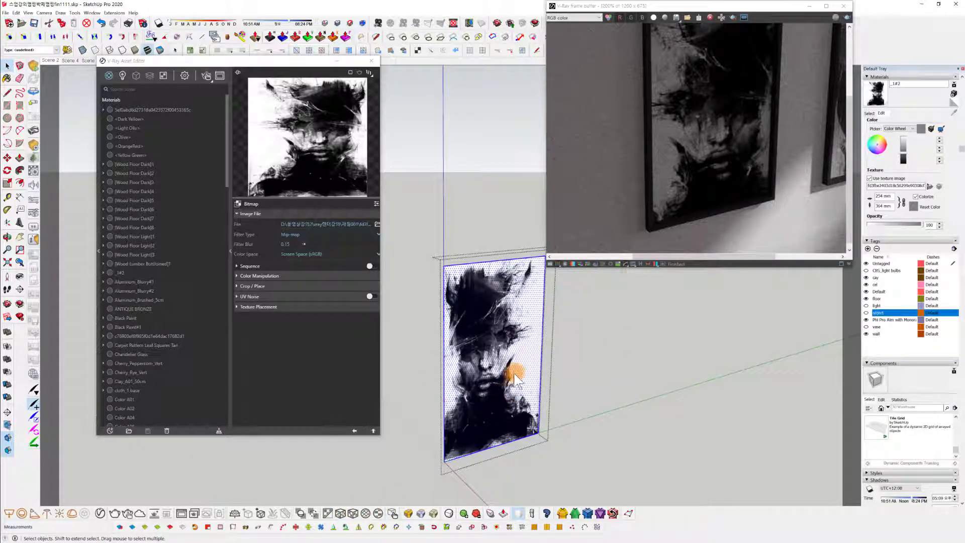
Try V-Ray's regular cubic projection on the artwork face and restore the projection fitted to its bounding box.
scroll(514, 373, "up", 3)
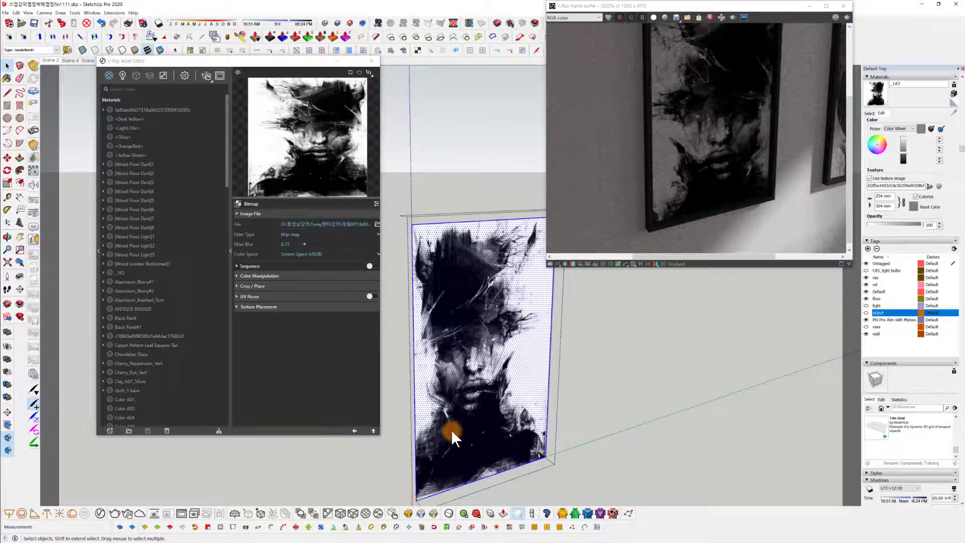
middle_click_drag(451, 430, 475, 382)
right_click(463, 370)
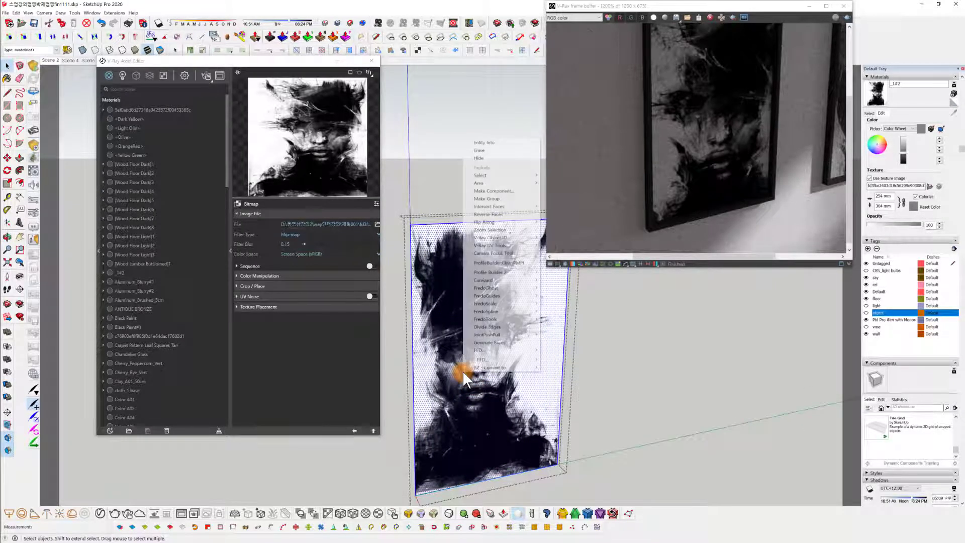
left_click(445, 376)
right_click(469, 396)
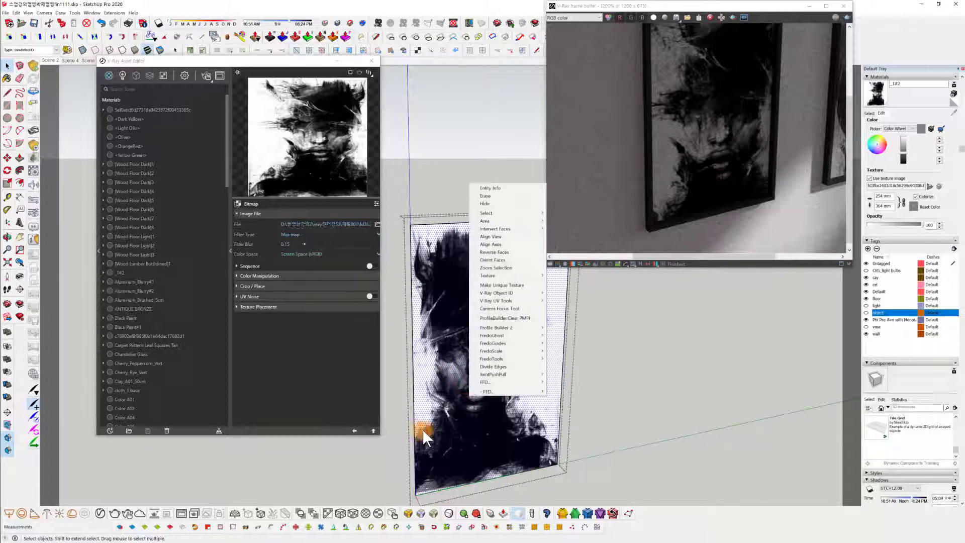
left_click(356, 519)
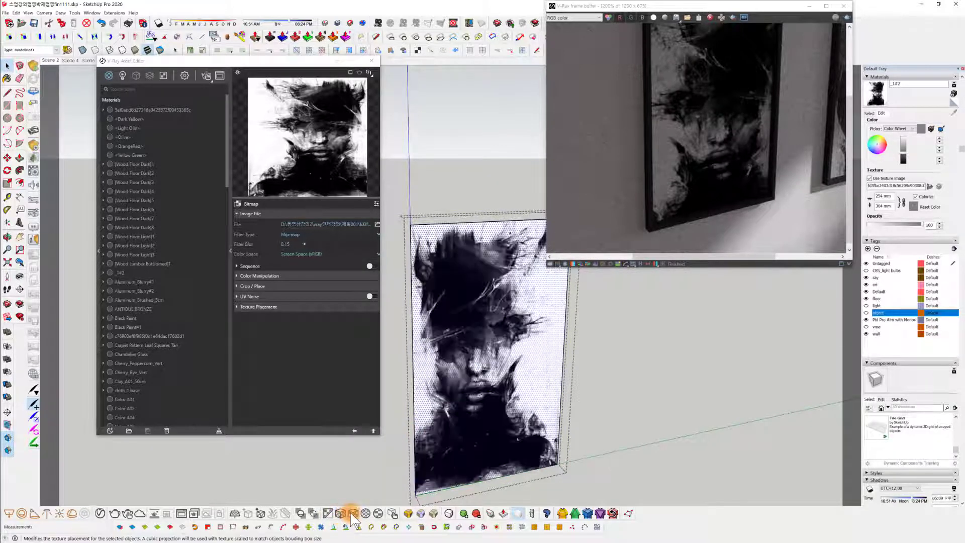
left_click(340, 514)
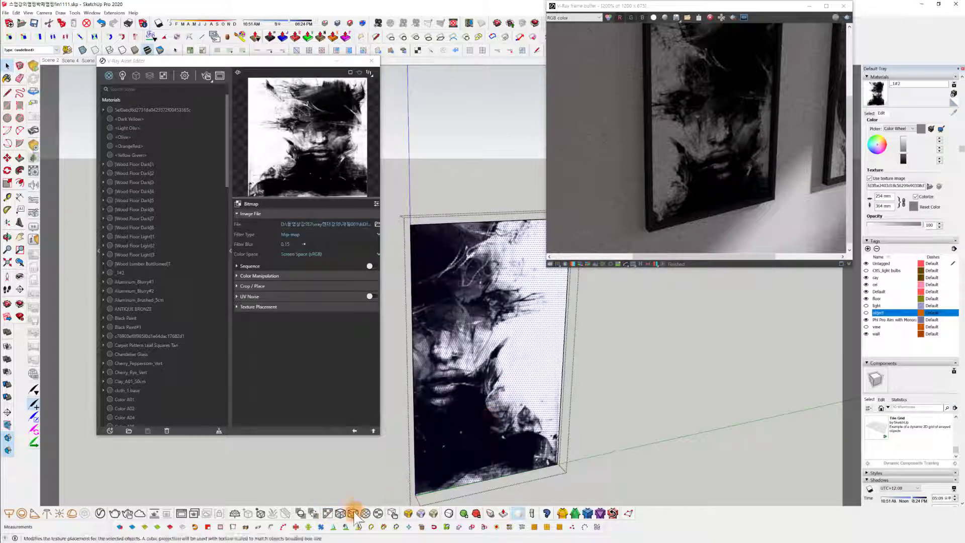
left_click(461, 456)
Reverse the artwork face to inspect the texture on its other side, and reverse it back.
mouse_move(589, 334)
middle_mouse_down()
mouse_move(467, 394)
mouse_move(469, 403)
mouse_move(863, 370)
mouse_move(942, 375)
mouse_move(491, 430)
middle_mouse_up()
right_click(489, 349)
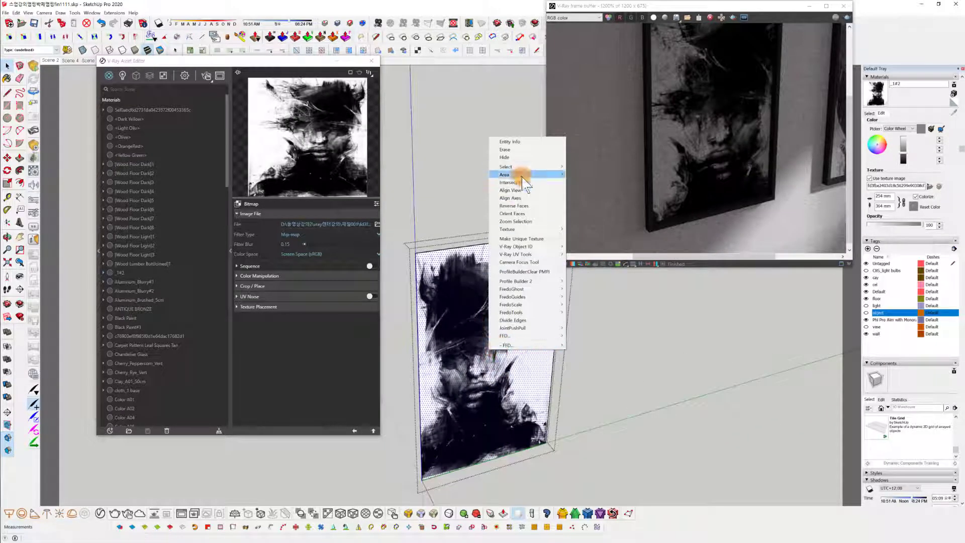
left_click(527, 207)
middle_click_drag(466, 441, 473, 348)
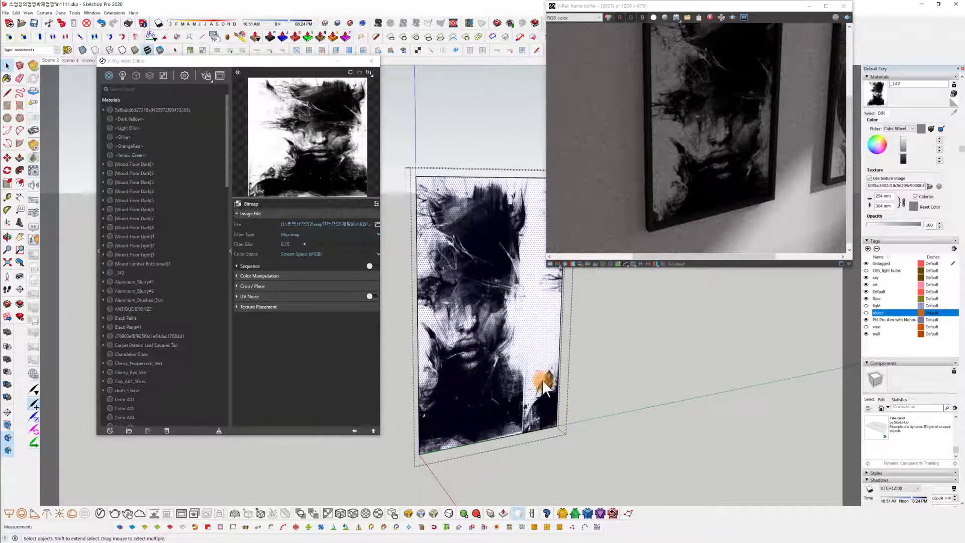
middle_click_drag(541, 379, 487, 410)
right_click(547, 201)
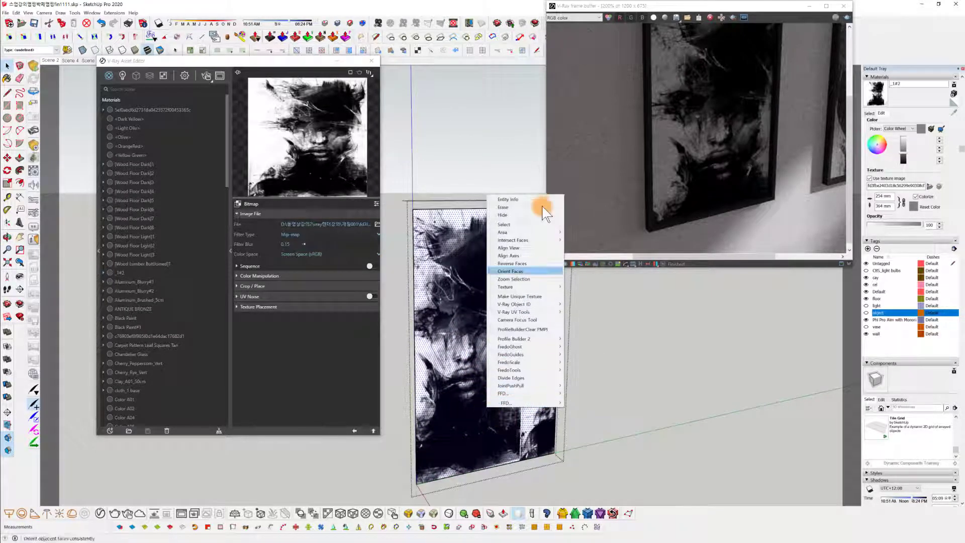
left_click(525, 263)
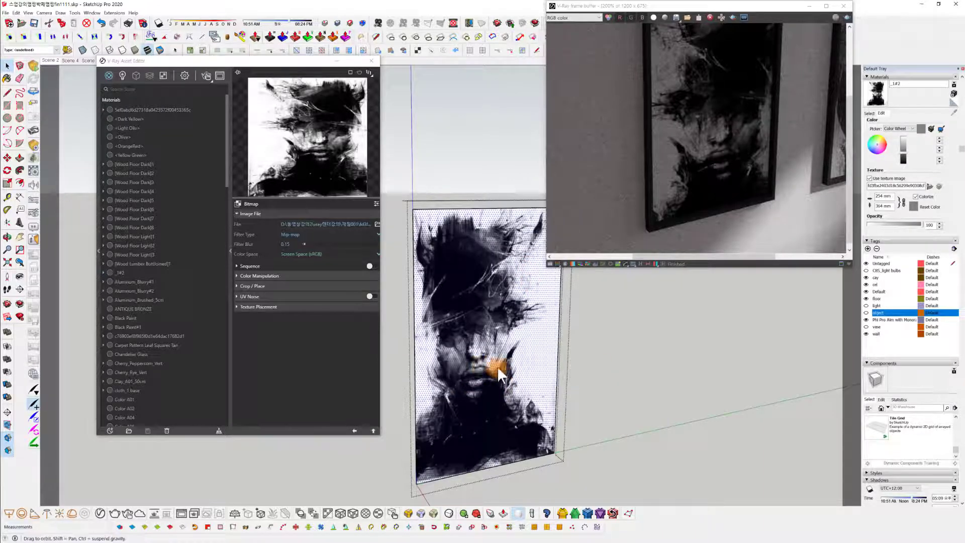
middle_click_drag(497, 366, 474, 393)
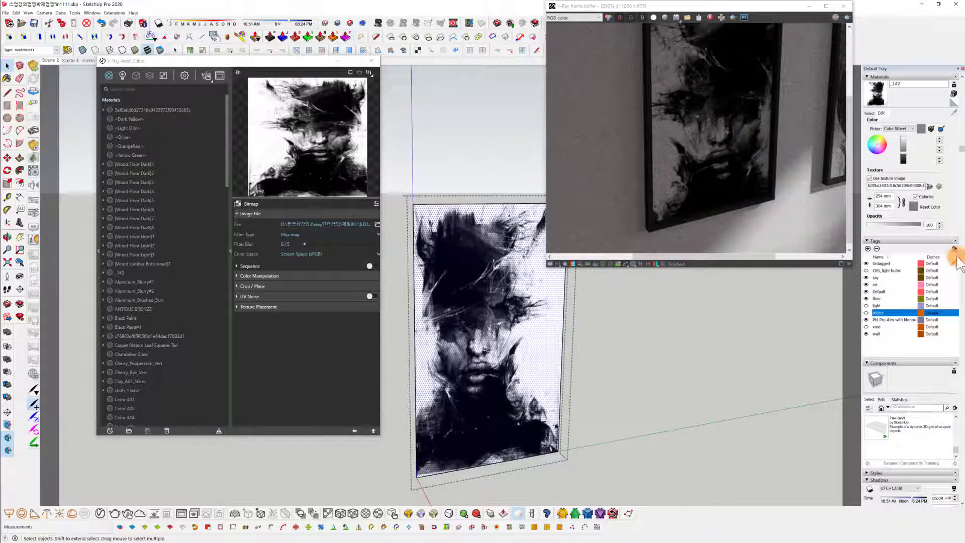
Set the artwork texture's width to 200 mm and refit the texture to the face with the fitted cubic projection.
left_click(882, 196)
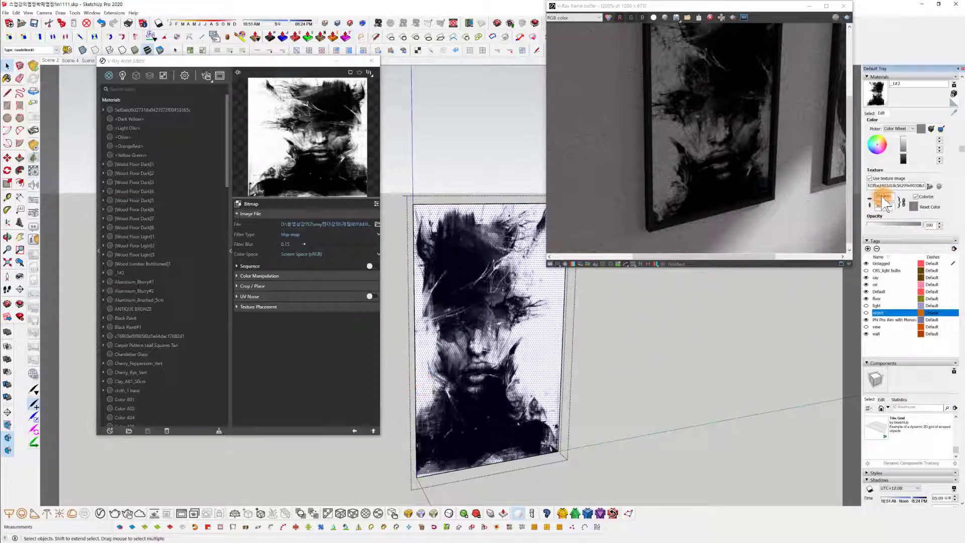
type("200")
key("Return")
left_click(351, 513)
left_click(522, 403)
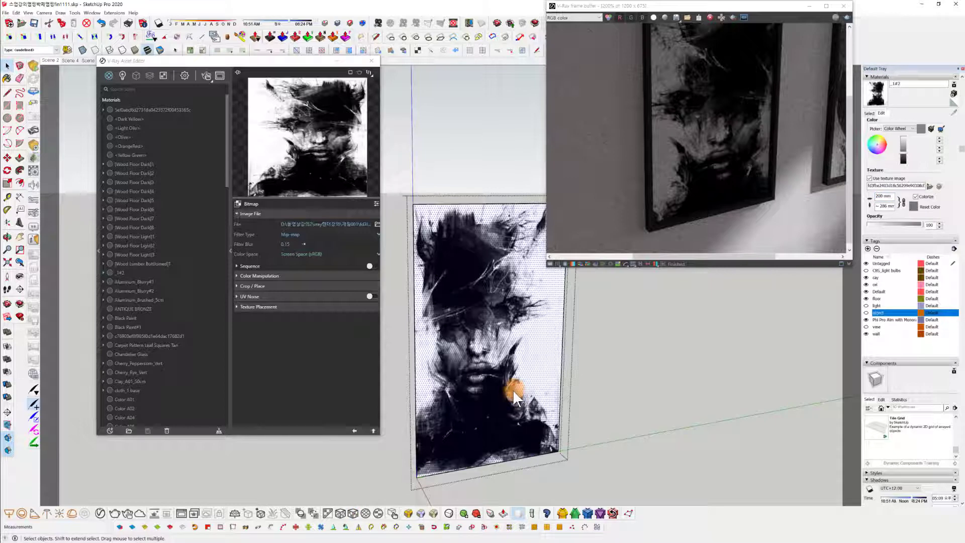
middle_click_drag(472, 327, 491, 367)
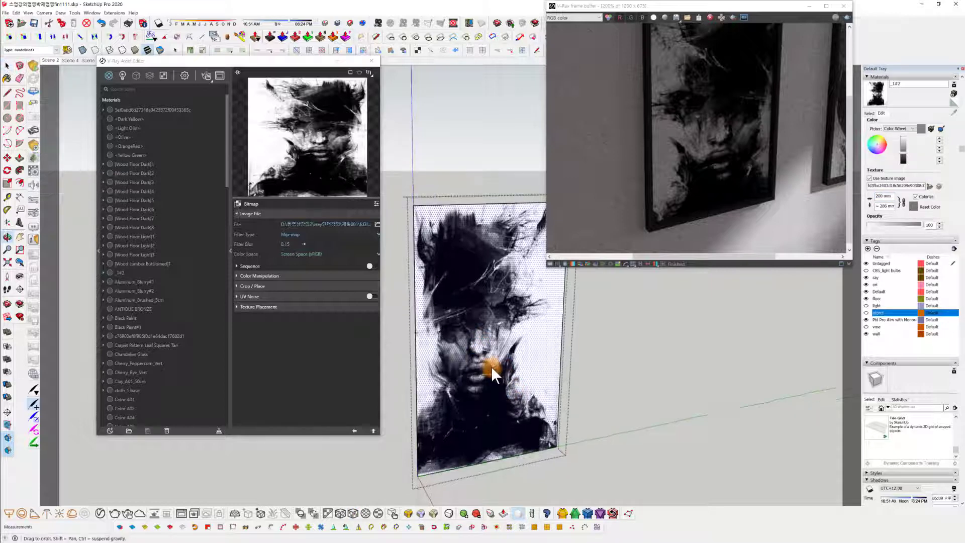
Reverse the artwork face, try the regular cubic projection on it, and switch to the fitted cubic projection.
right_click(496, 369)
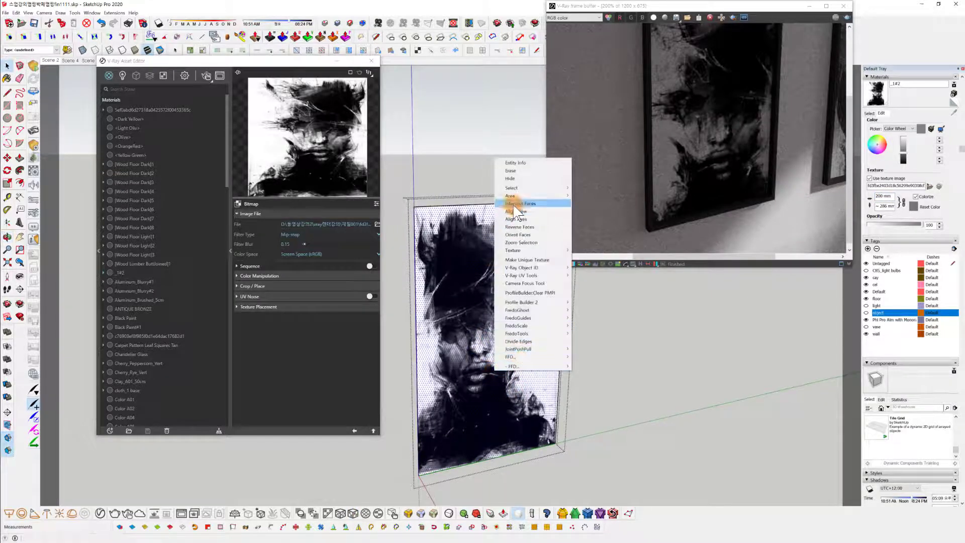
left_click(536, 230)
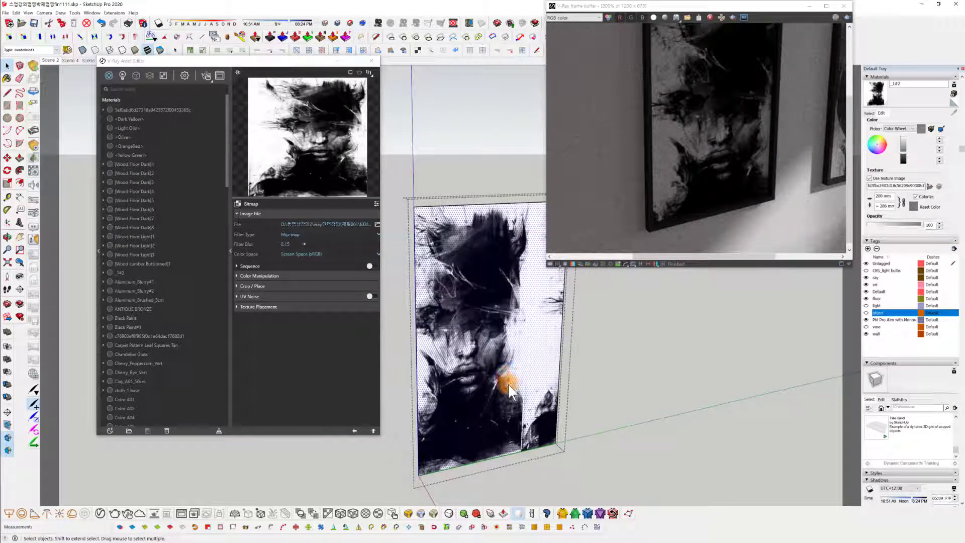
left_click(339, 512)
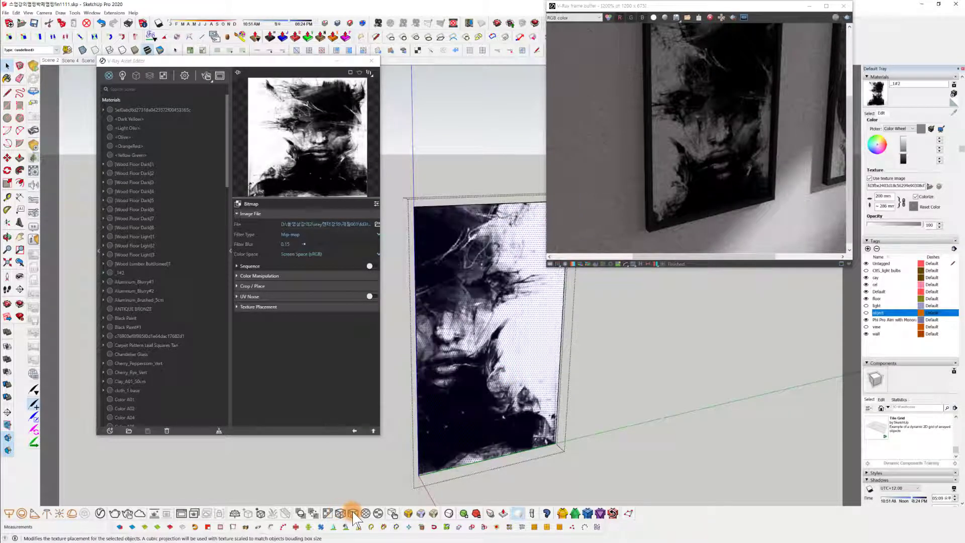
left_click(352, 512)
Flip the artwork face back to its original side and fit the portrait texture to it again.
mouse_move(508, 378)
middle_mouse_down()
mouse_move(517, 377)
mouse_move(506, 362)
mouse_move(516, 372)
middle_mouse_up()
right_click(516, 372)
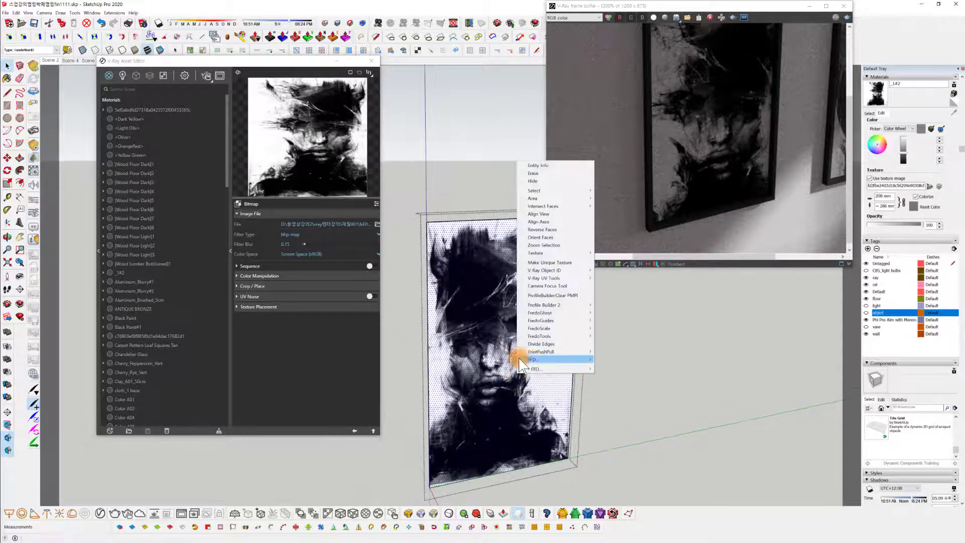
left_click(555, 230)
left_click(535, 416)
middle_click_drag(508, 407, 520, 352)
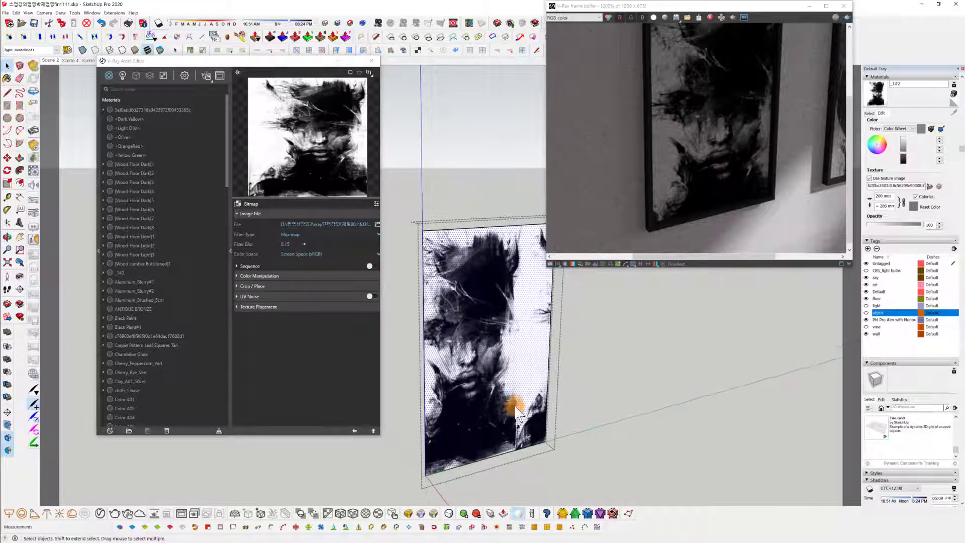
left_click(355, 513)
Leave the artwork panel's subgroup and return from the diffuse bitmap to the _1#2 material's main settings.
middle_click_drag(485, 433, 518, 328)
left_click(297, 328)
left_click(354, 430)
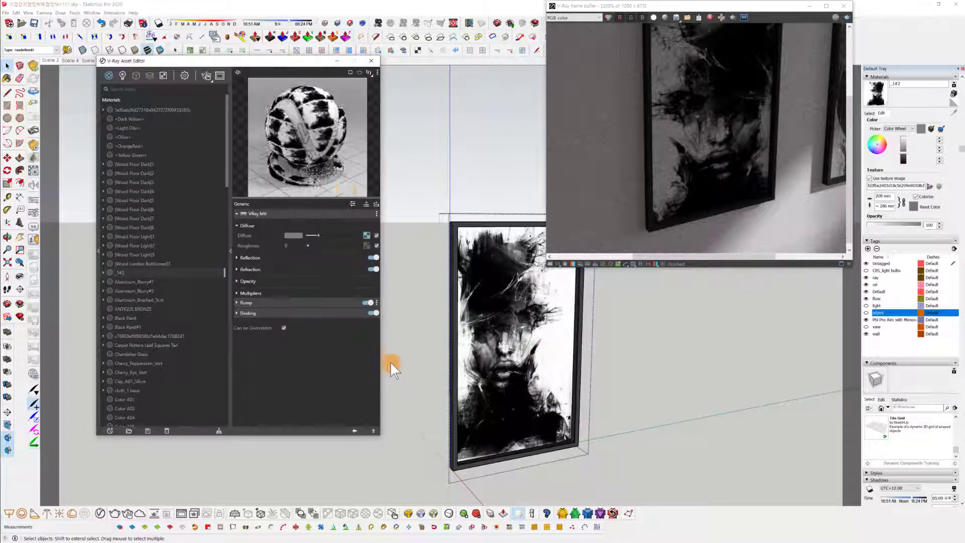
Add an Emissive layer above the VRay Mtl layer of the _1#2 material.
left_click(377, 213)
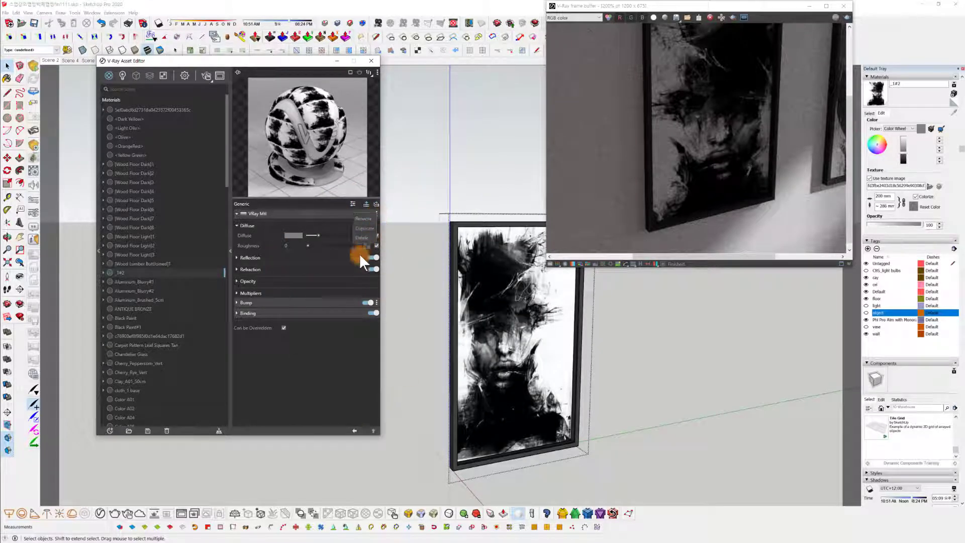
left_click(376, 204)
left_click(349, 228)
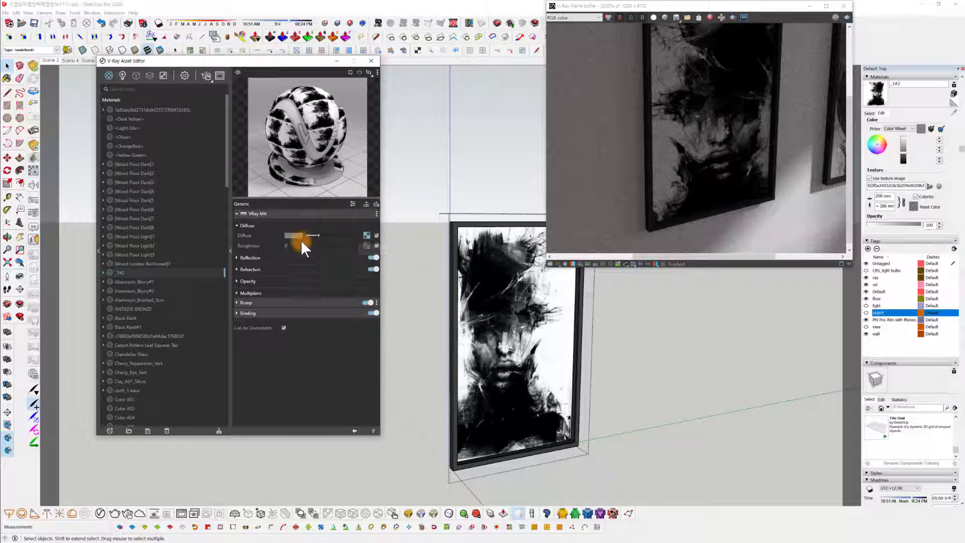
middle_click_drag(565, 362, 538, 386)
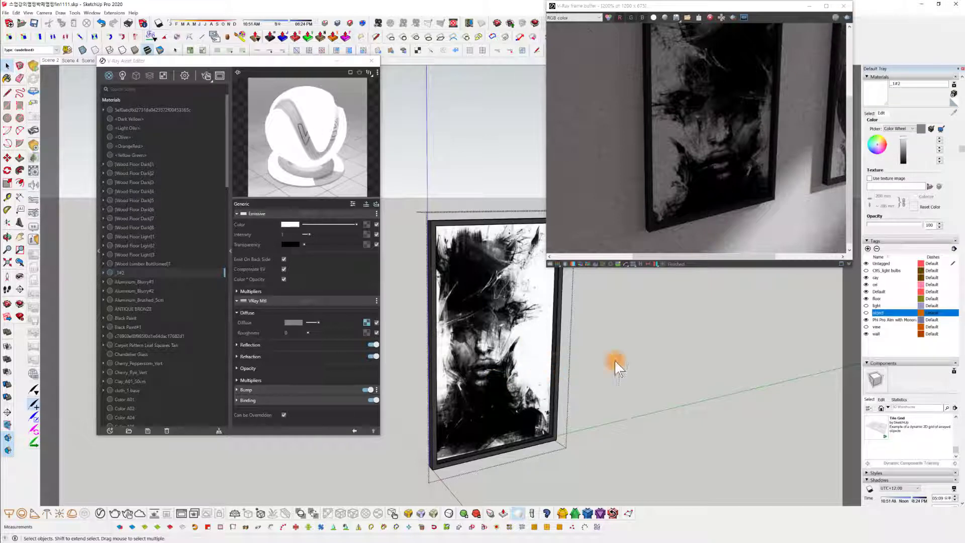
middle_click_drag(653, 337, 651, 352)
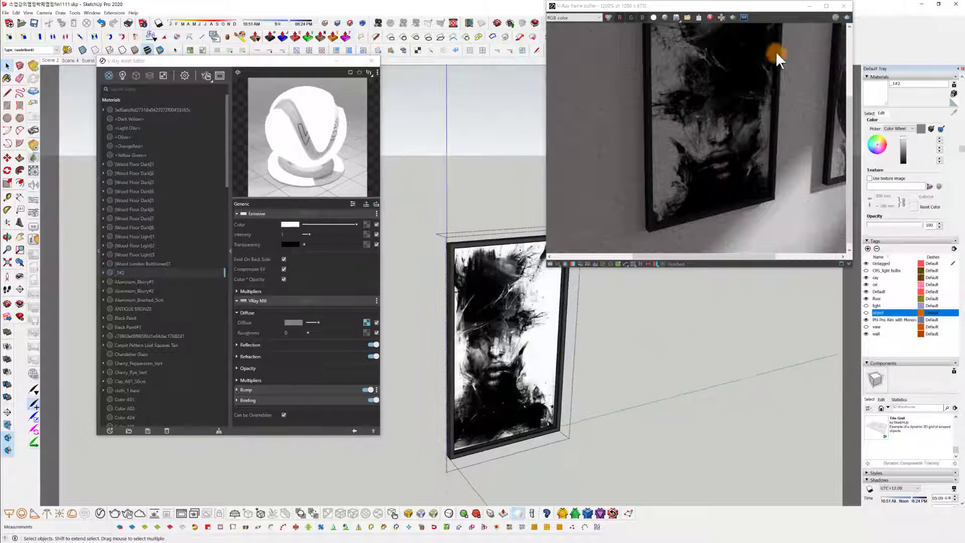
Start the interactive render and raise the _1#2 material's emissive intensity to 1.8.
left_click(847, 17)
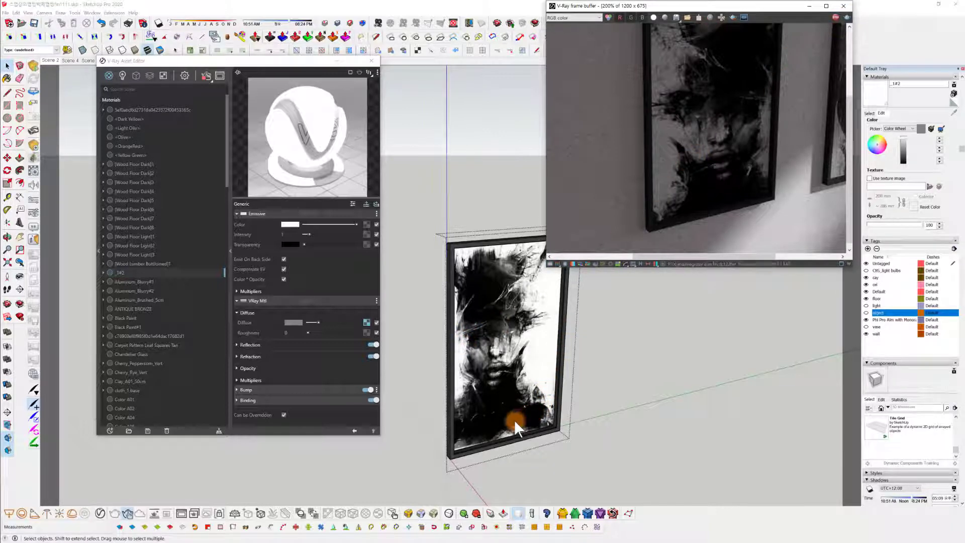
mouse_move(526, 424)
middle_mouse_down()
mouse_move(521, 378)
mouse_move(506, 388)
mouse_move(519, 412)
mouse_move(508, 363)
mouse_move(428, 294)
mouse_move(481, 307)
middle_mouse_up()
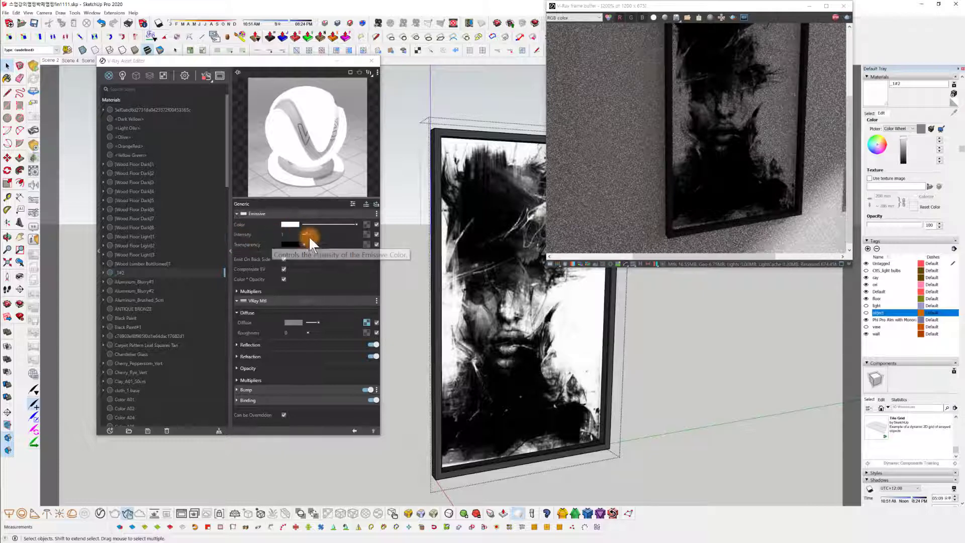
mouse_move(312, 233)
left_mouse_down()
mouse_move(339, 233)
mouse_move(309, 233)
mouse_move(324, 234)
mouse_move(314, 240)
left_mouse_up()
Open the framed portrait's nested groups and select the artwork face.
middle_click_drag(508, 397, 510, 356)
double_click(510, 355)
double_click(511, 355)
double_click(511, 355)
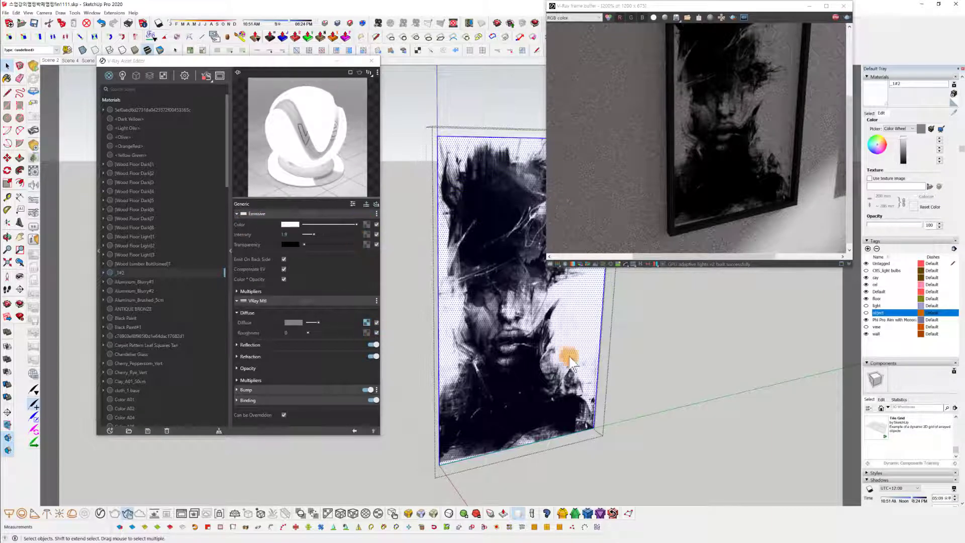
Copy the _1#2 material's diffuse texture and paste it into the emissive color's texture slot.
right_click(367, 320)
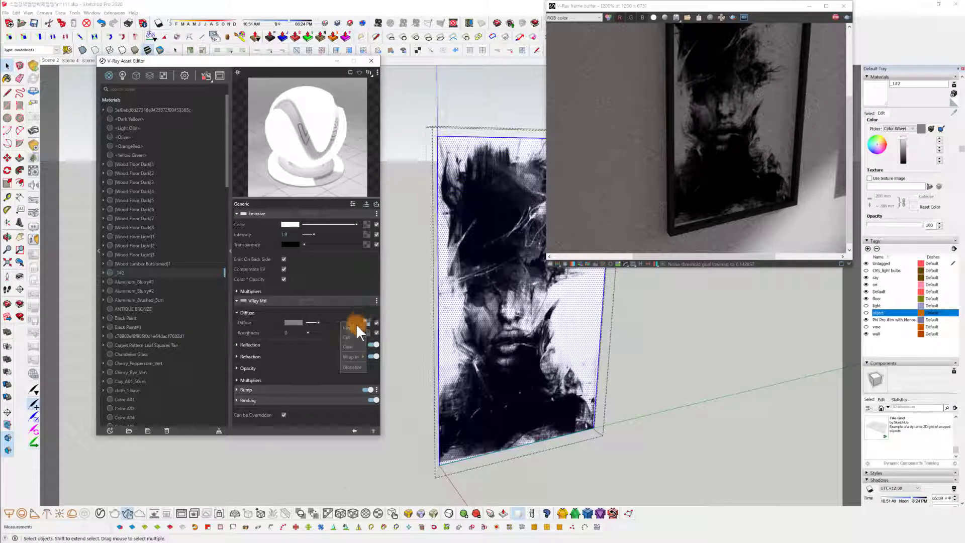
left_click(357, 327)
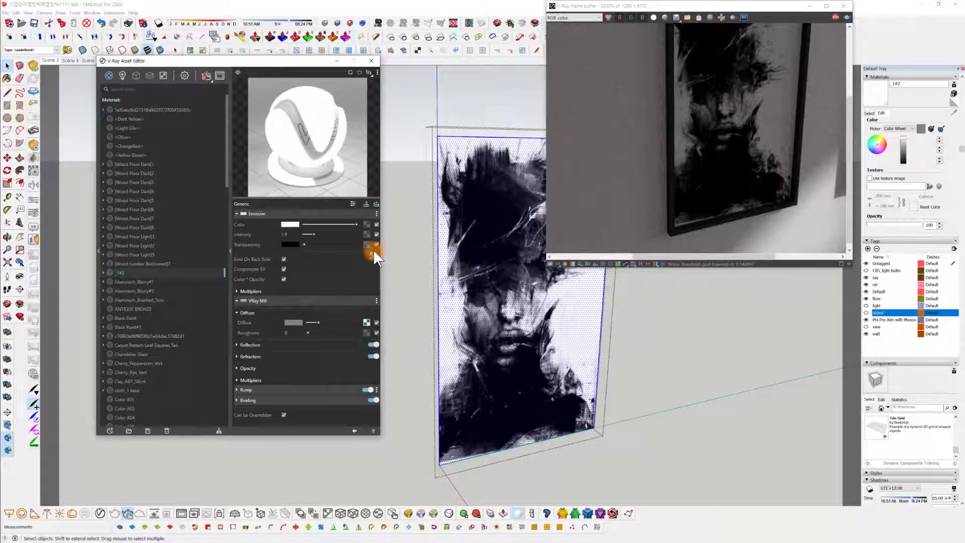
right_click(367, 223)
left_click(351, 230)
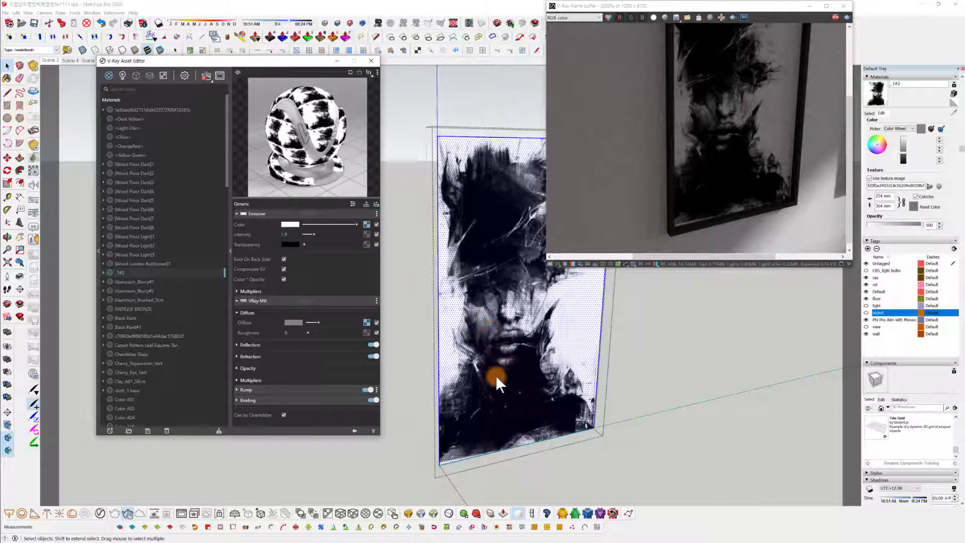
Try an emissive intensity of 5 on the _1#2 material, and reduce it to 1.2.
middle_click_drag(502, 379, 566, 391)
scroll(555, 385, "up", 5)
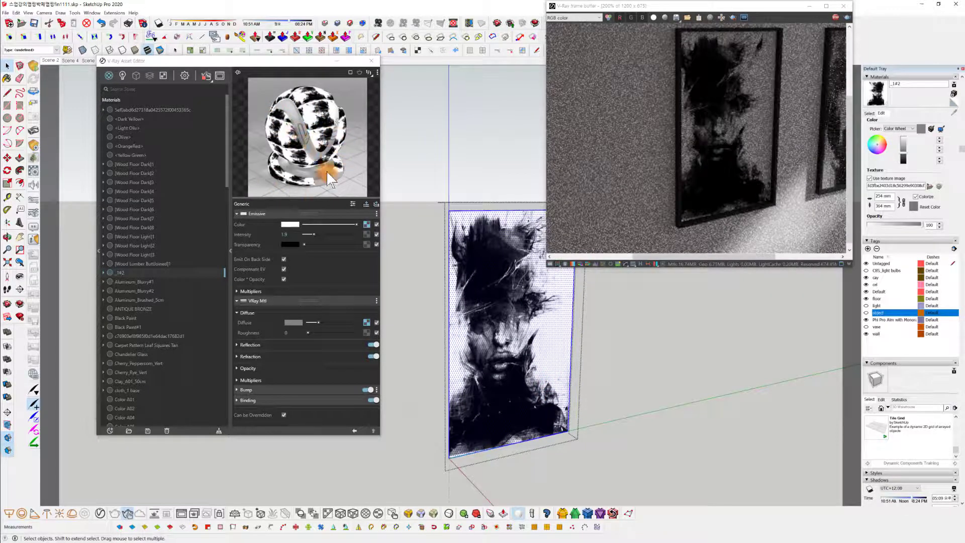
left_click_drag(305, 234, 333, 233)
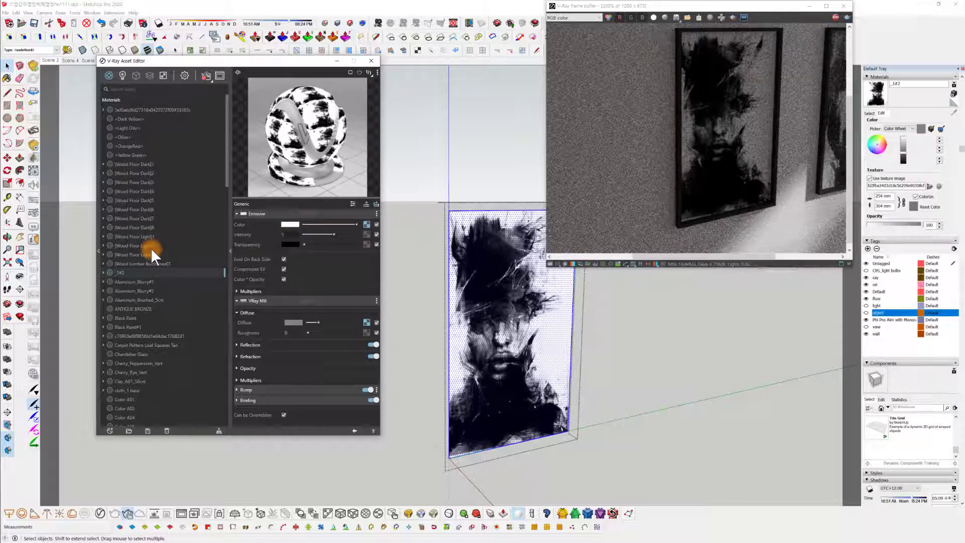
type(".2")
key("Return")
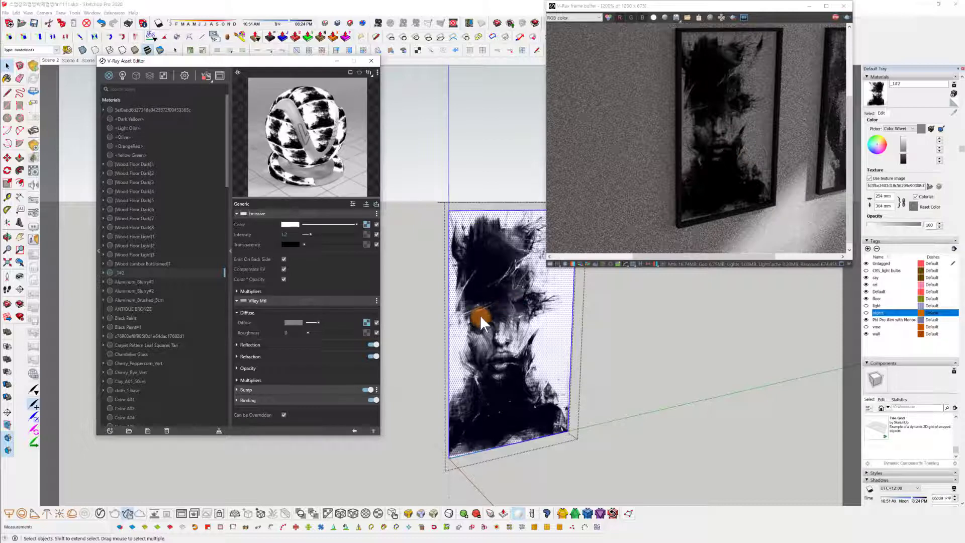
Apply the _1#2 material to the selected artwork face and fit its texture with the fitted cubic projection.
right_click(119, 272)
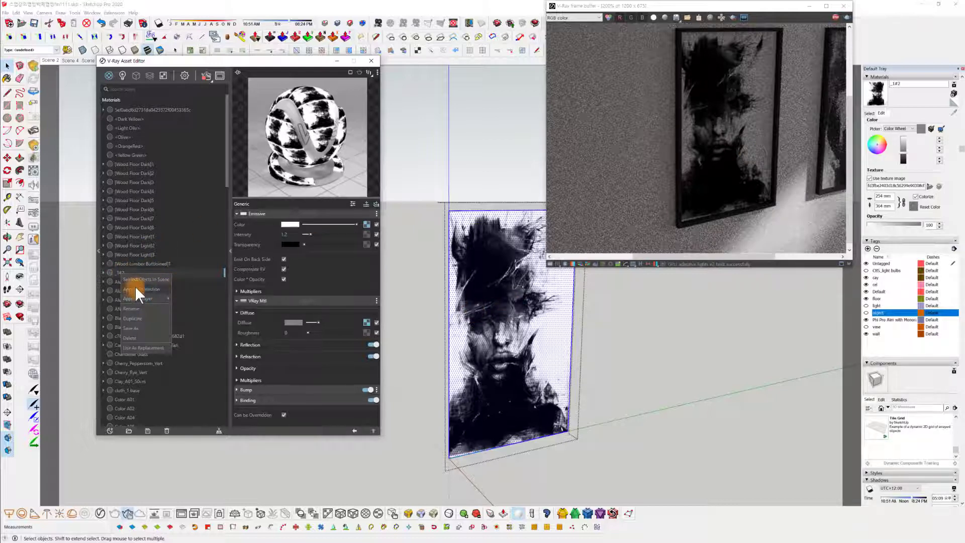
left_click(143, 289)
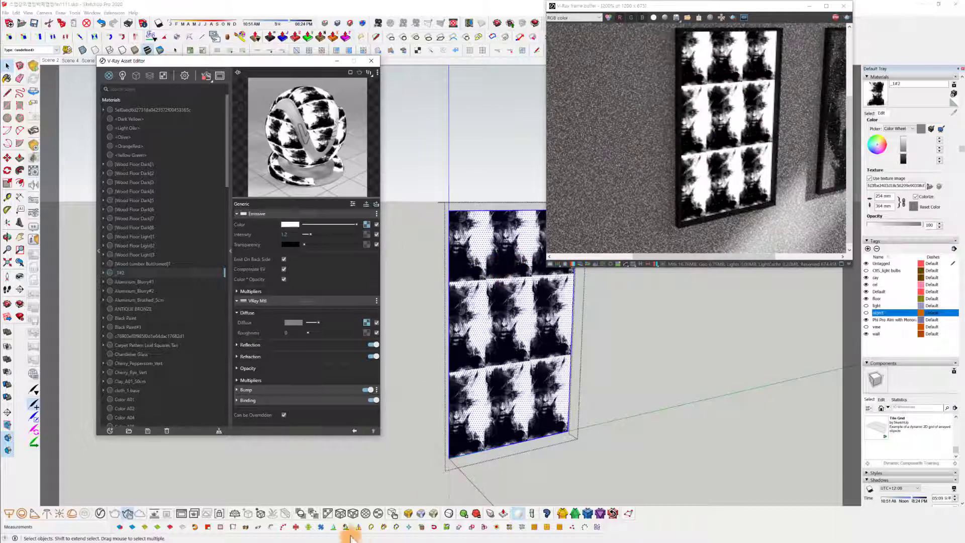
left_click(353, 512)
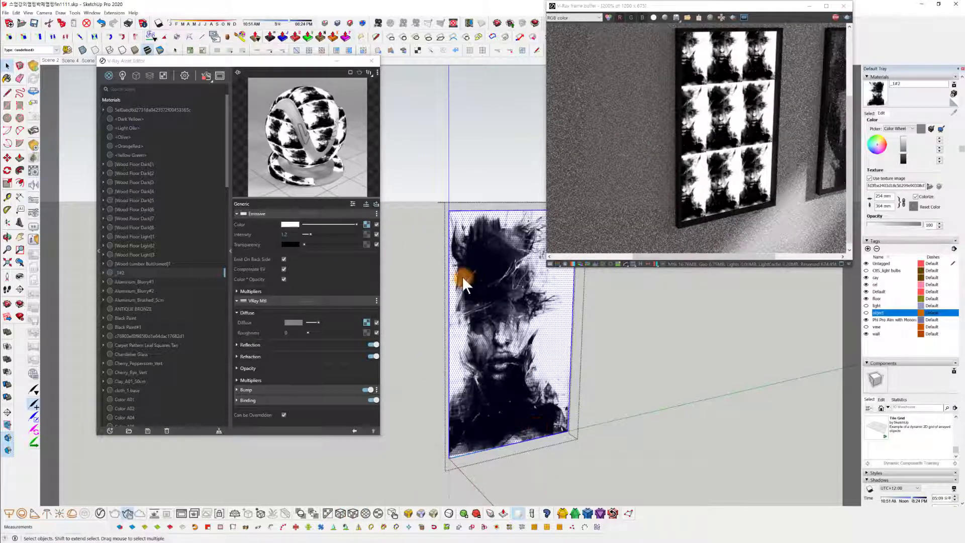
mouse_move(660, 286)
middle_mouse_down()
mouse_move(618, 420)
mouse_move(555, 415)
mouse_move(593, 385)
mouse_move(586, 379)
middle_mouse_up()
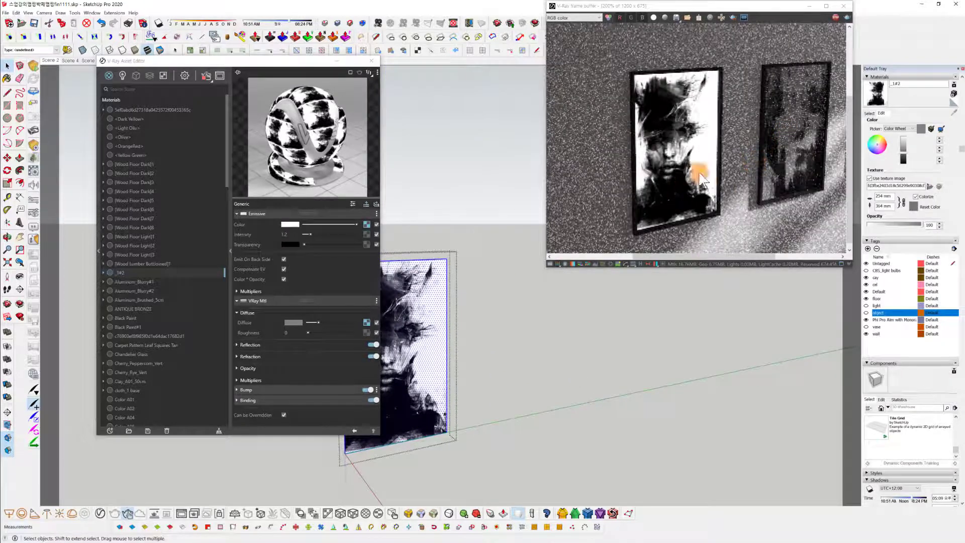
middle_click_drag(662, 342, 721, 323)
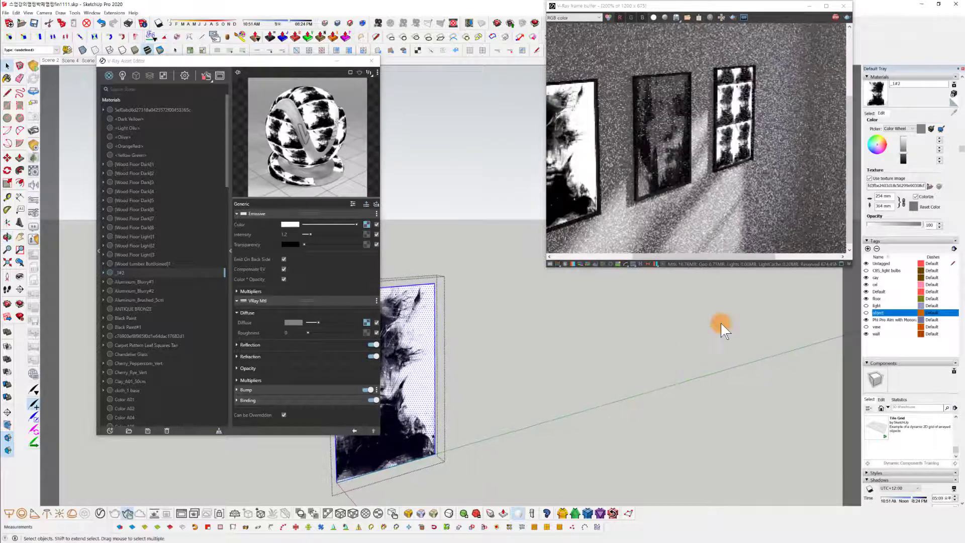
middle_click_drag(612, 358, 628, 359)
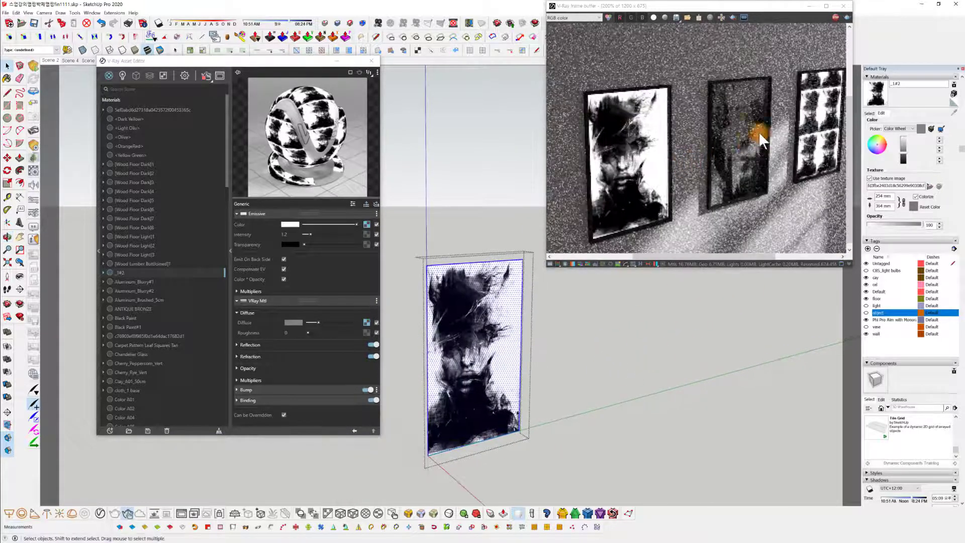
scroll(513, 349, "up", 3)
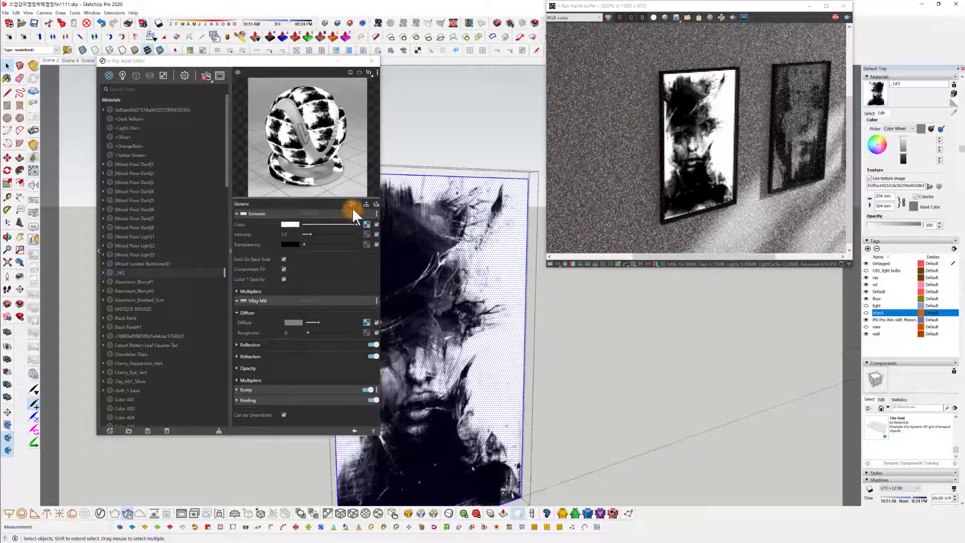
Try emissive intensities of 8, 1.6, 1 and 0.6 on the _1#2 material, comparing the artwork's brightness in the render.
left_click_drag(309, 233, 346, 231)
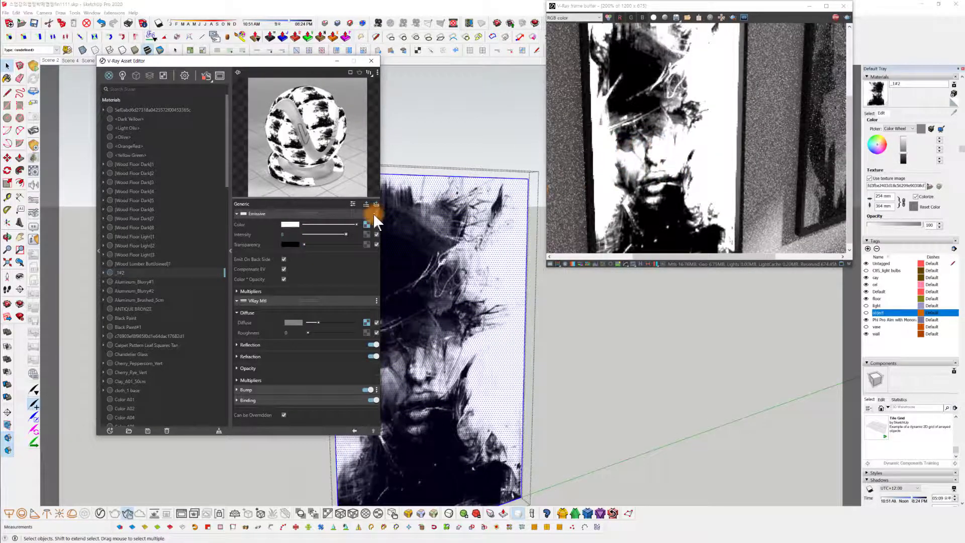
left_click_drag(343, 233, 259, 241)
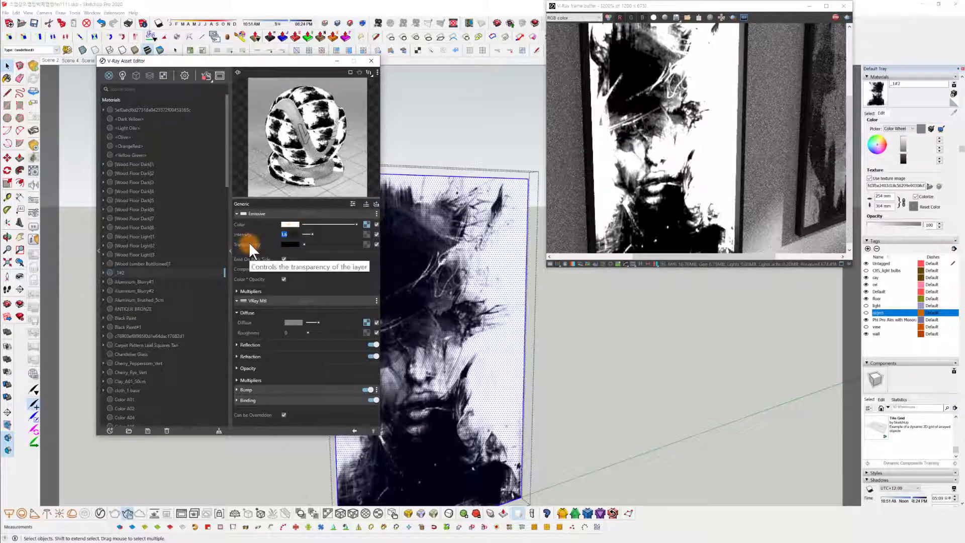
type("1")
key("Return")
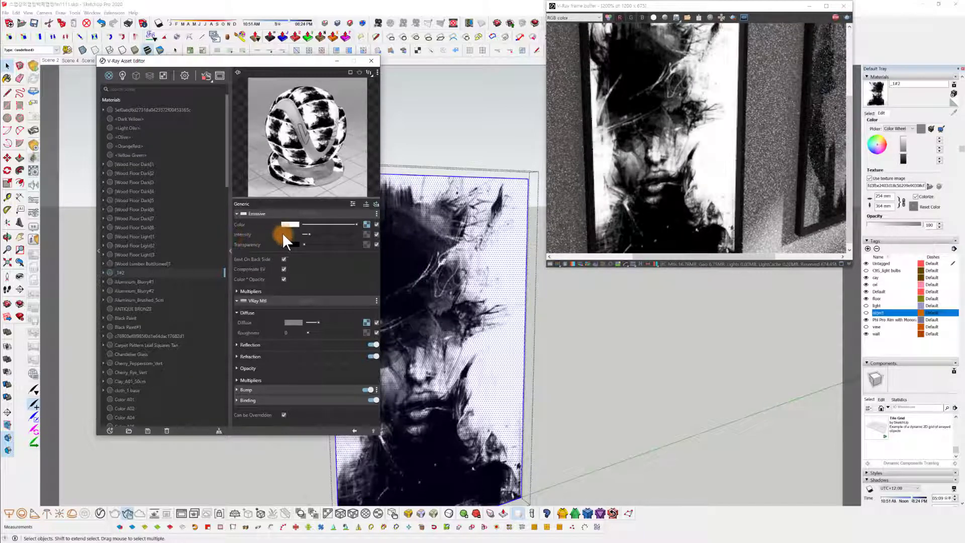
left_click_drag(284, 234, 226, 235)
type("0.")
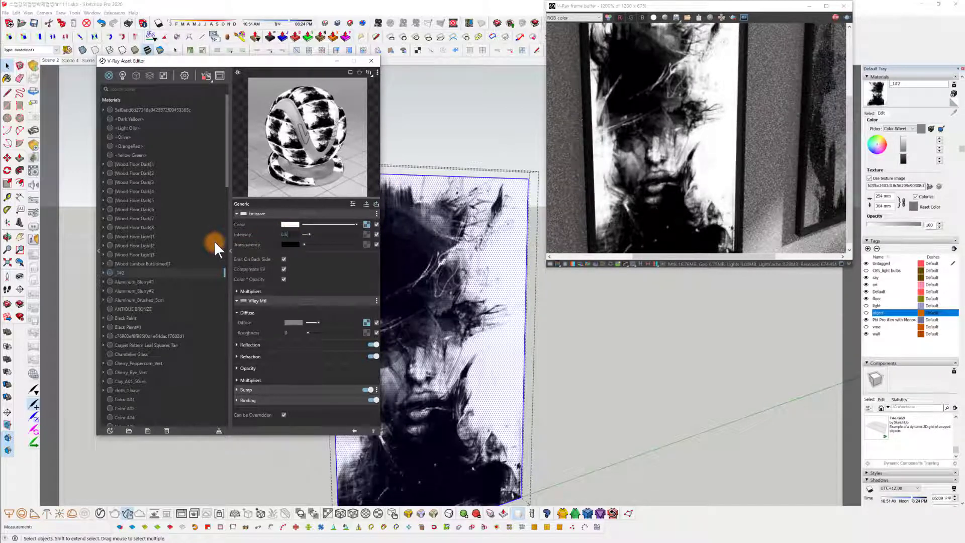
type("6")
key("Return")
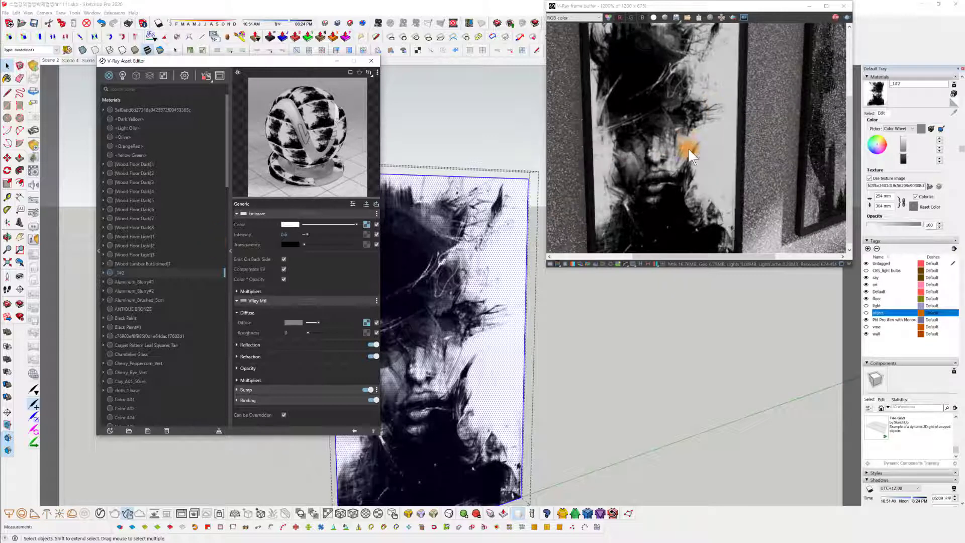
Set the _1#2 material's emissive intensity to 0.8 and leave the framed portrait's nested groups.
mouse_move(711, 312)
middle_mouse_down()
mouse_move(688, 350)
mouse_move(695, 364)
mouse_move(684, 357)
middle_mouse_up()
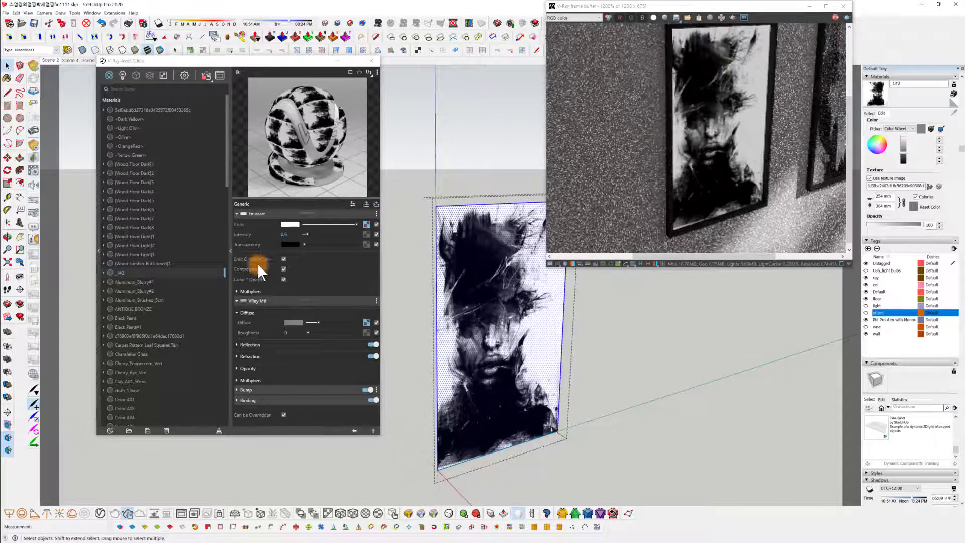
double_click(284, 234)
type("0.8")
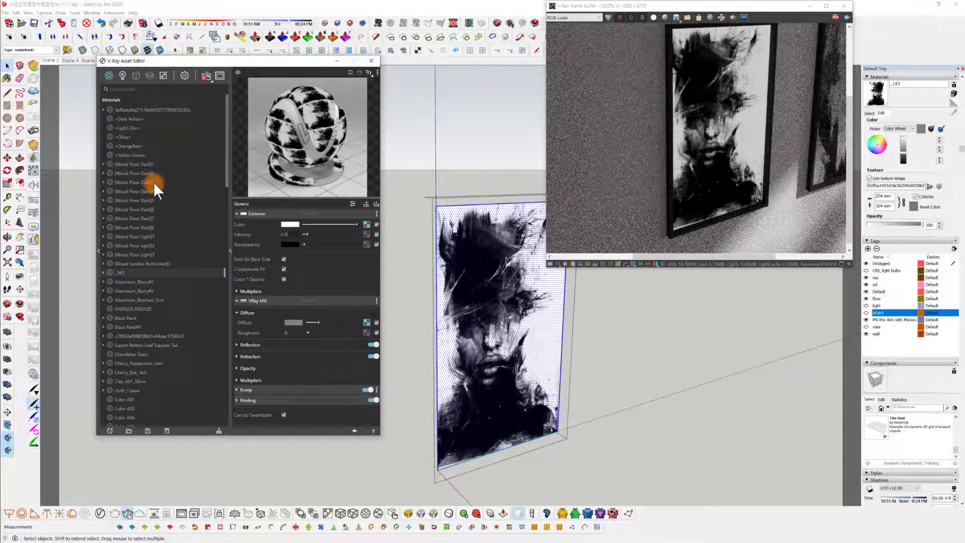
key("Return")
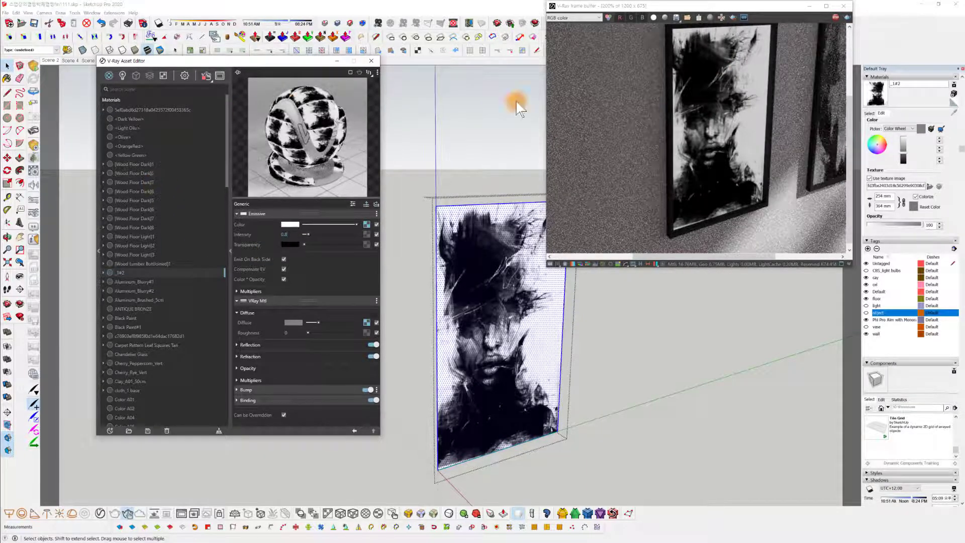
middle_click_drag(695, 360, 658, 346)
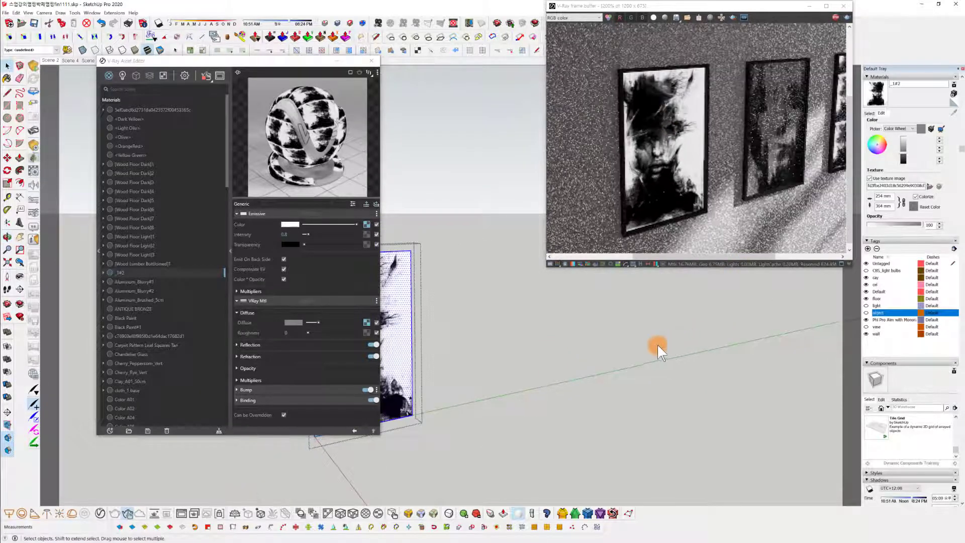
middle_click_drag(575, 403, 650, 387)
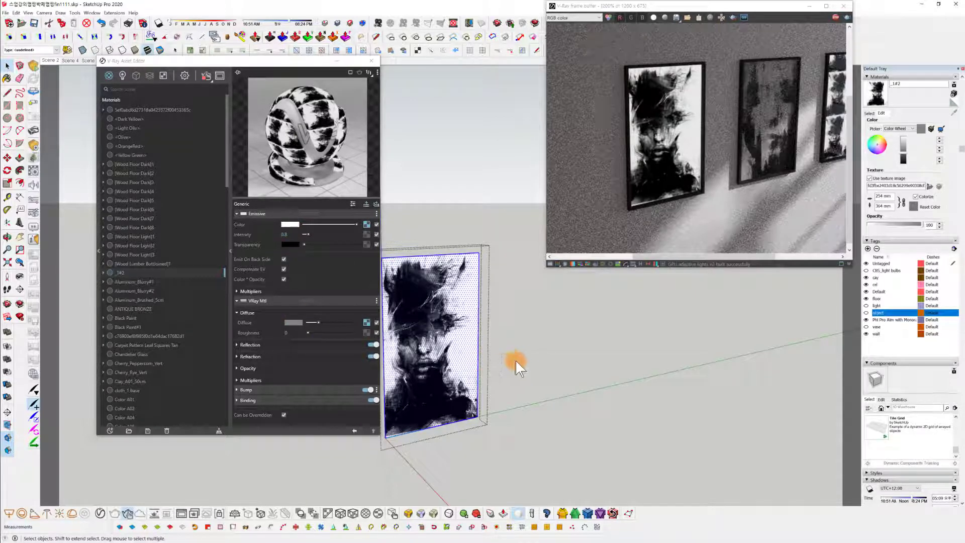
left_click(541, 356)
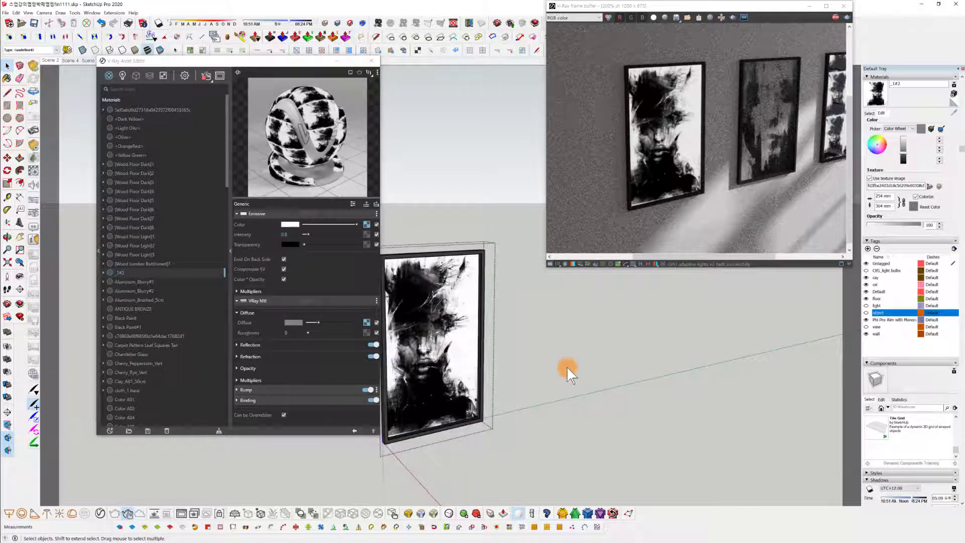
left_click(539, 340)
Open the nested groups of the third frame with the tiled portrait and select its artwork face.
scroll(614, 339, "up", 5)
middle_click_drag(638, 352, 479, 356, "shift")
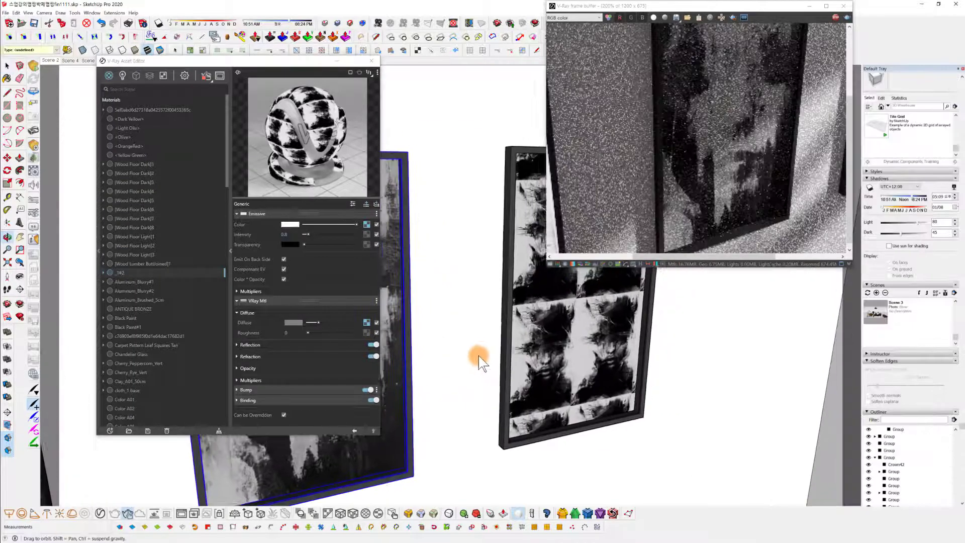
left_click(628, 321)
middle_click_drag(581, 334, 469, 351, "shift")
scroll(475, 351, "up", 3)
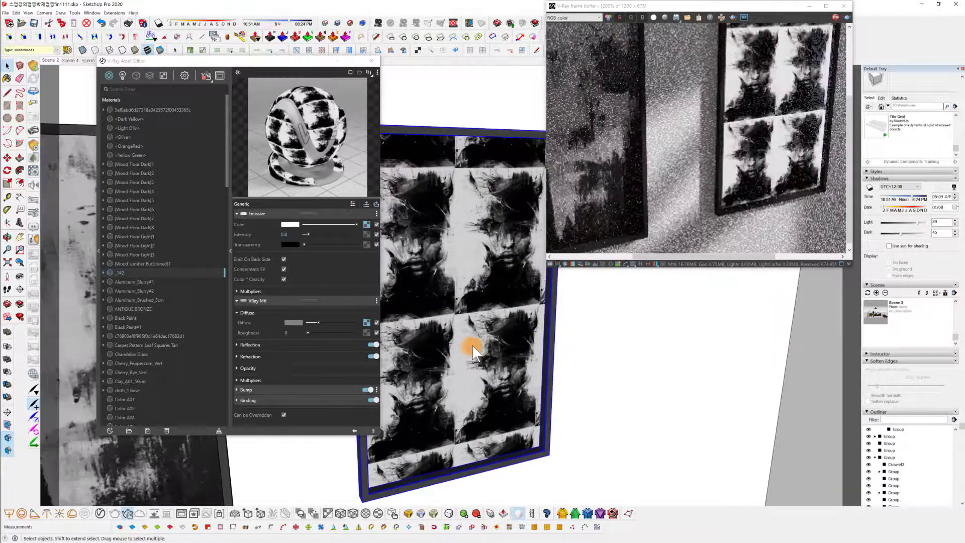
scroll(455, 363, "up", 2)
double_click(493, 340)
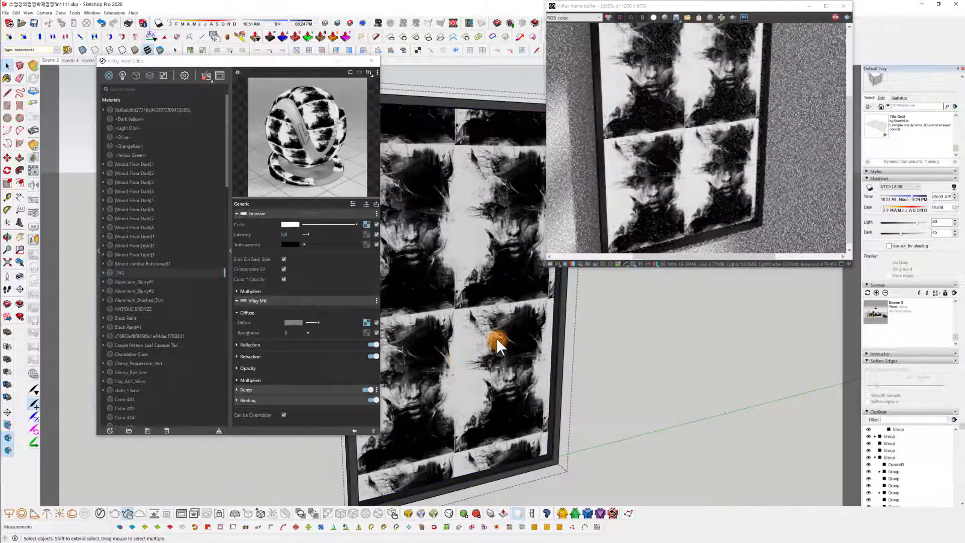
double_click(485, 342)
double_click(485, 342)
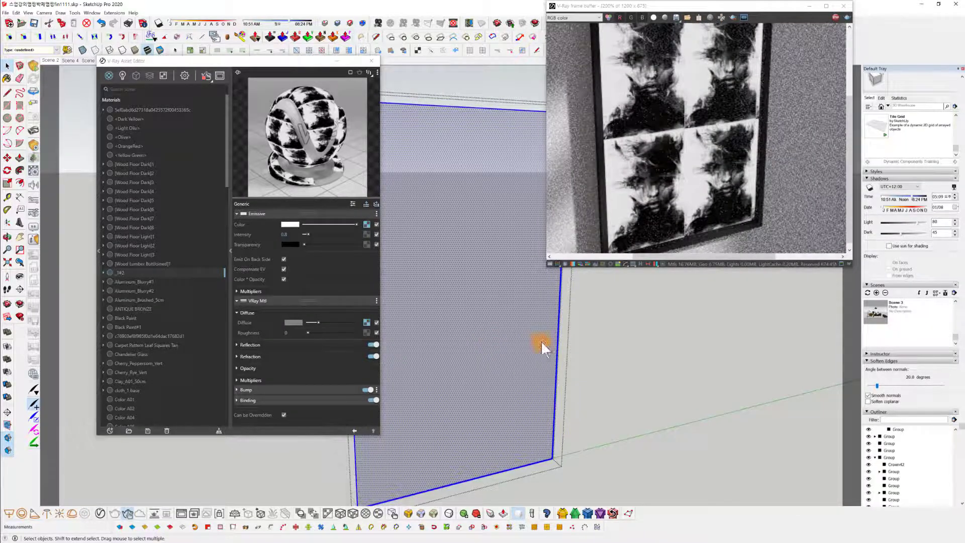
Hide the glass pane in front of the third frame's tiled portrait.
left_click(595, 336)
double_click(560, 336)
double_click(559, 334)
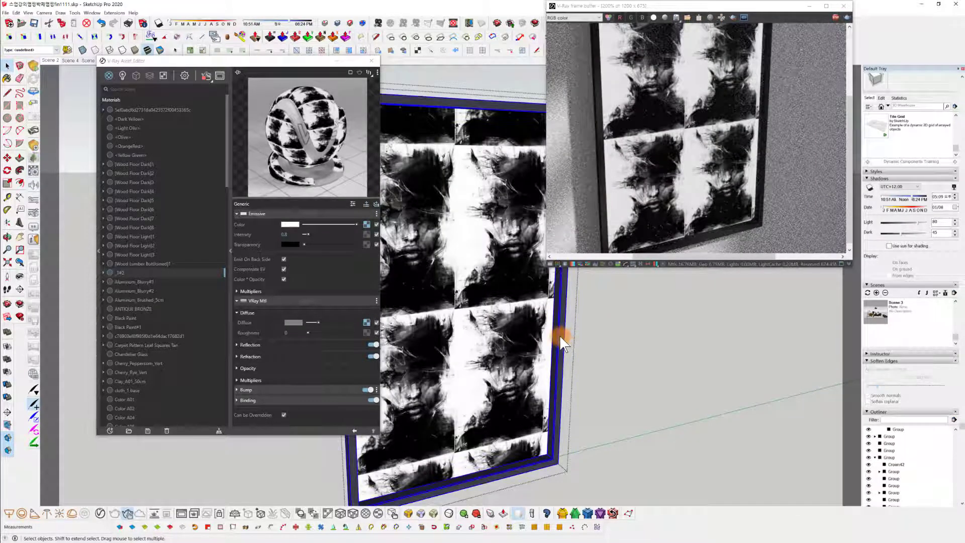
left_click(531, 352)
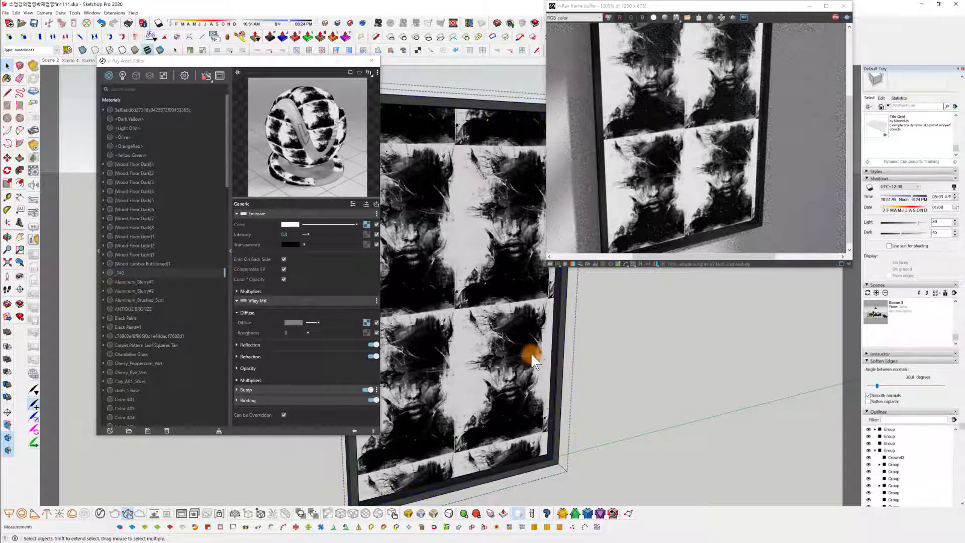
right_click(542, 327)
left_click(586, 131)
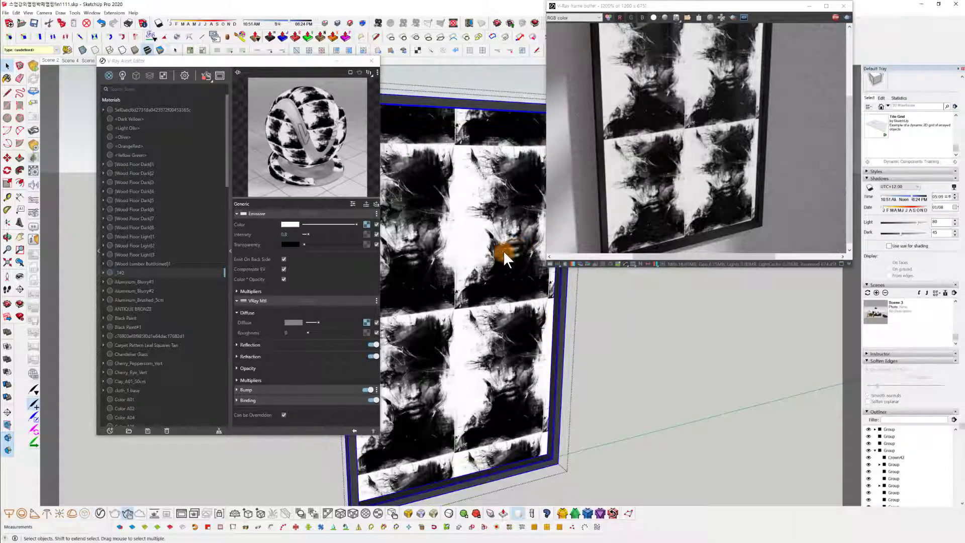
Select the third frame's artwork face and fit its texture with the fitted cubic projection.
left_click(497, 254)
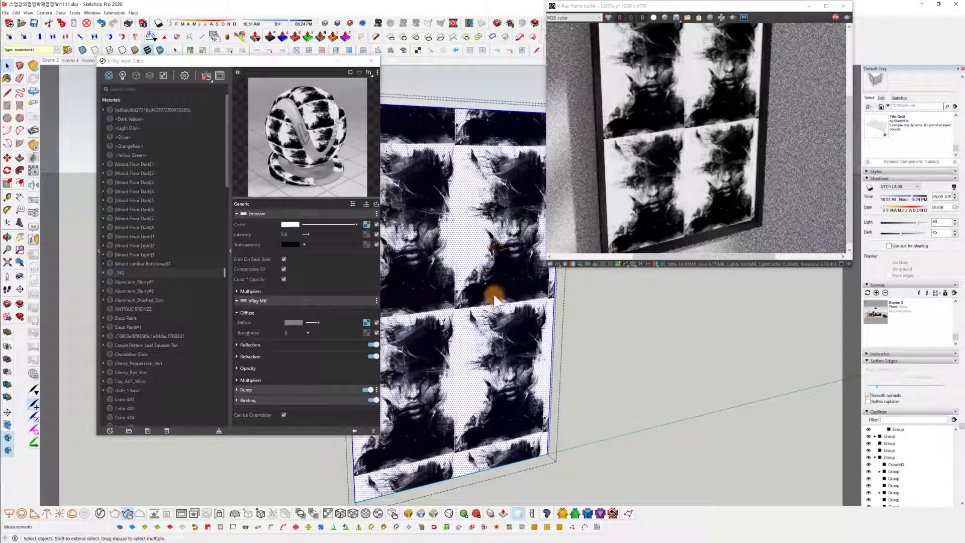
left_click(352, 514)
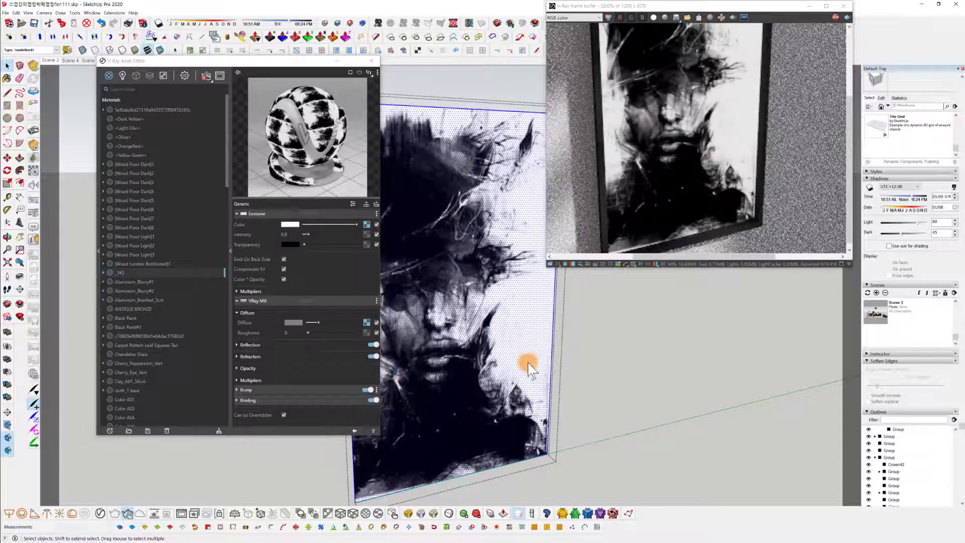
Unhide the glass panes of the two matching portrait frames and leave their nested groups.
scroll(616, 368, "down", 5)
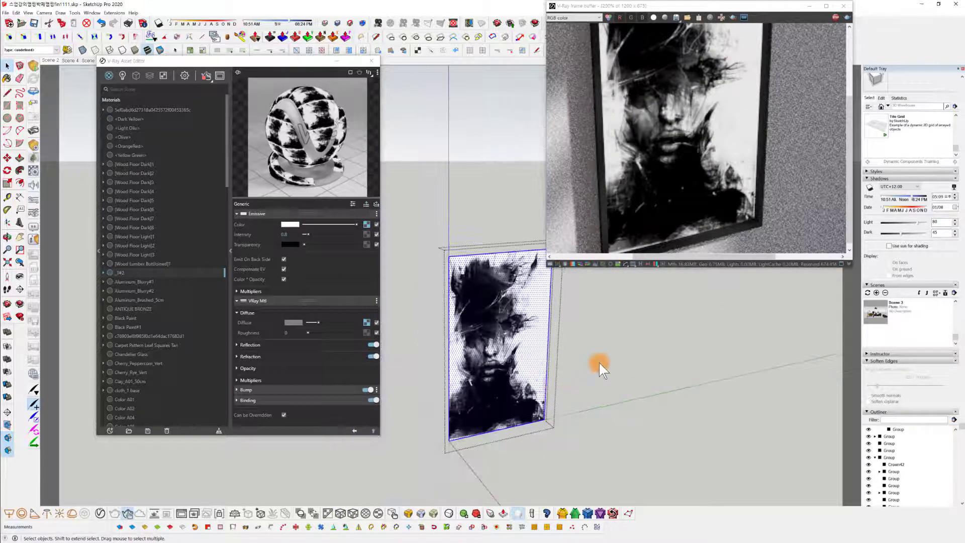
middle_click_drag(610, 382, 641, 371, "shift")
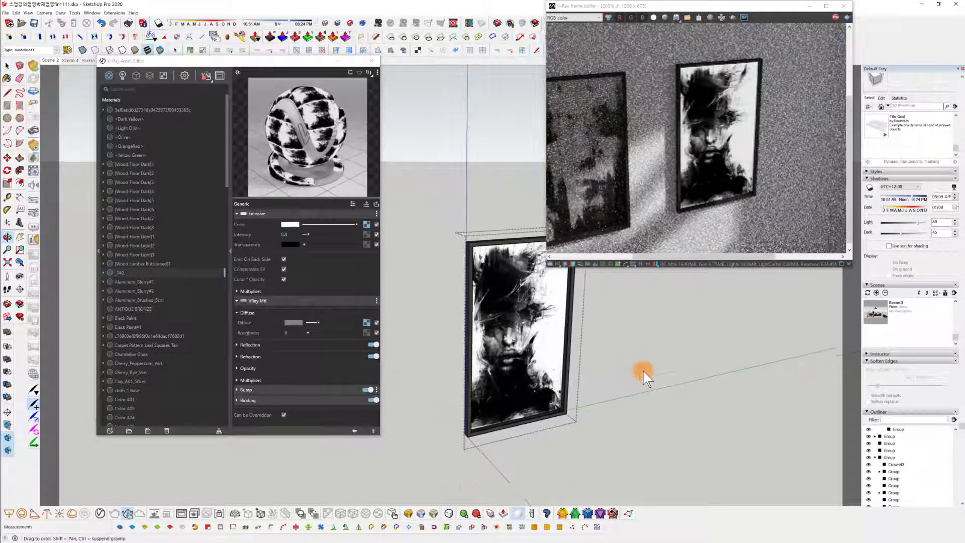
scroll(929, 453, "down", 1)
scroll(939, 391, "down", 4)
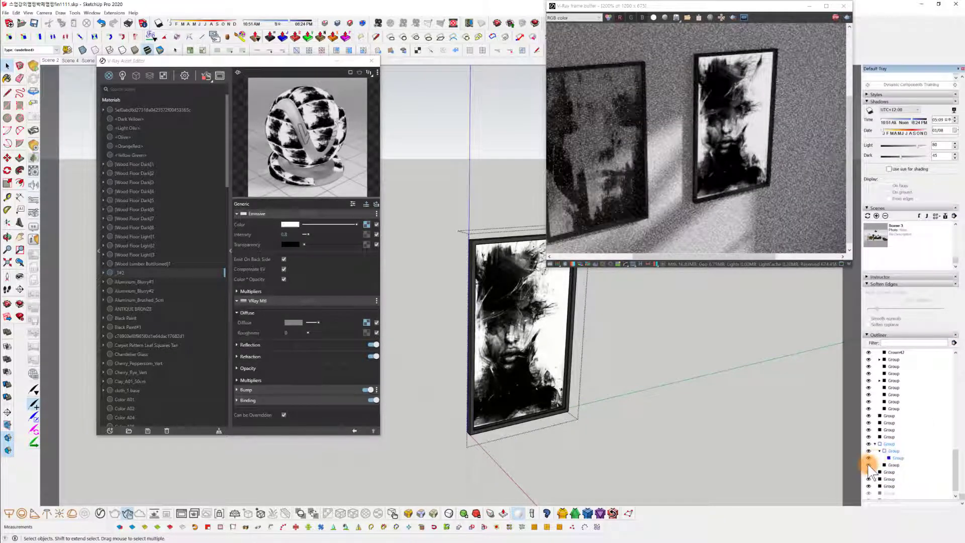
mouse_move(685, 379)
middle_mouse_down()
mouse_move(645, 386)
mouse_move(620, 346)
mouse_move(529, 379)
mouse_move(673, 362)
mouse_move(493, 401)
mouse_move(578, 370)
middle_mouse_up()
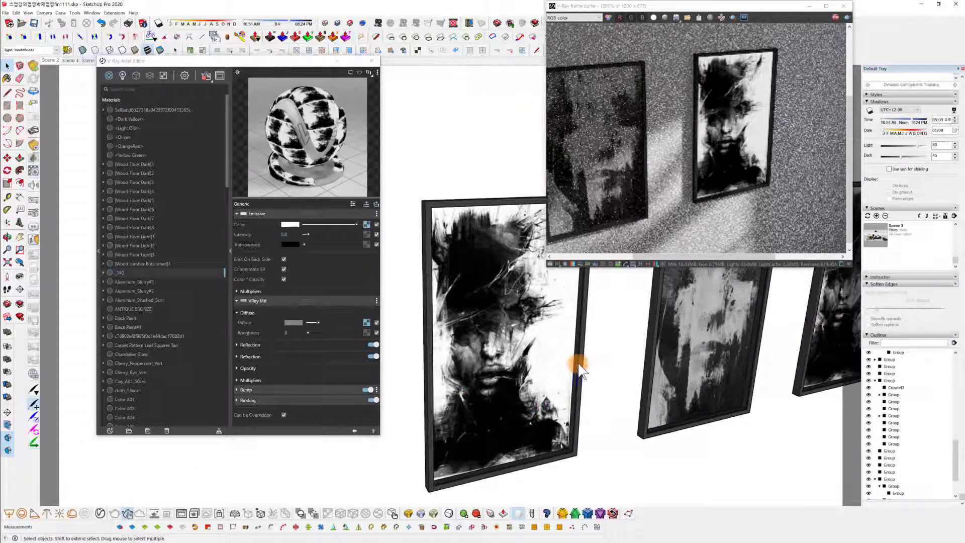
left_click(579, 365)
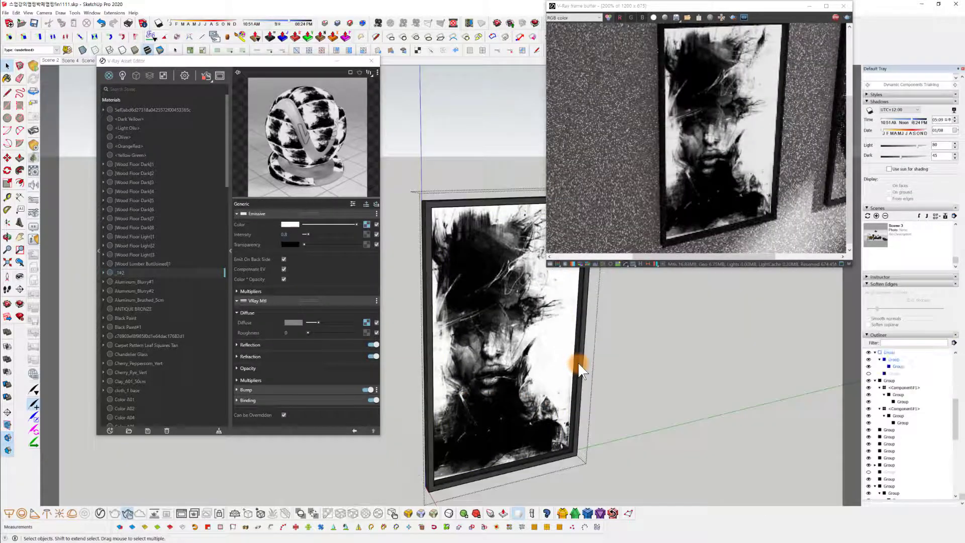
left_click(867, 374)
left_click(696, 342)
Open the middle frame's group and hide the glass pane covering its artwork.
middle_click_drag(693, 337, 651, 384)
mouse_move(653, 400)
left_mouse_down()
mouse_move(517, 408)
mouse_move(556, 407)
mouse_move(542, 397)
mouse_move(567, 392)
left_mouse_up()
mouse_move(567, 392)
middle_mouse_down()
mouse_move(601, 375)
mouse_move(544, 424)
mouse_move(551, 375)
mouse_move(560, 378)
middle_mouse_up()
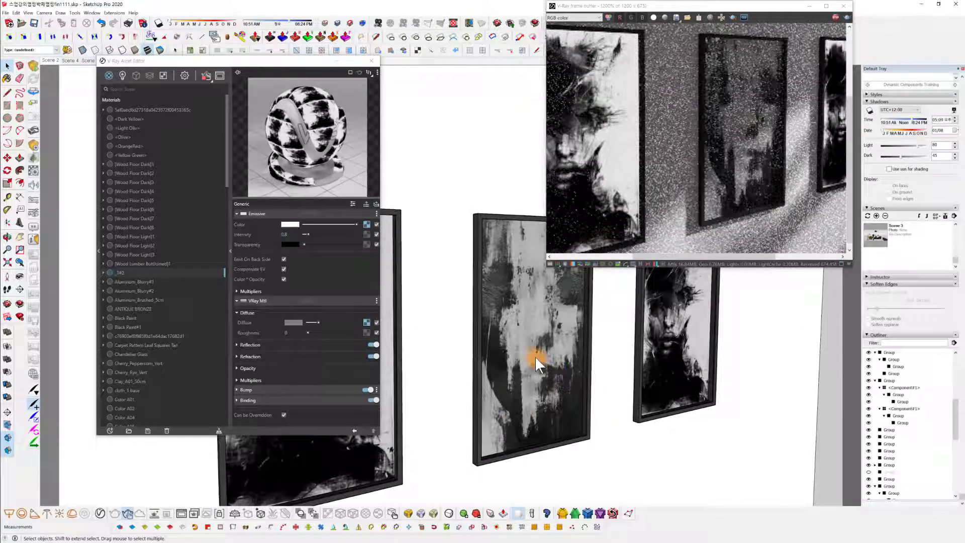
scroll(506, 344, "up", 2)
scroll(497, 300, "up", 4)
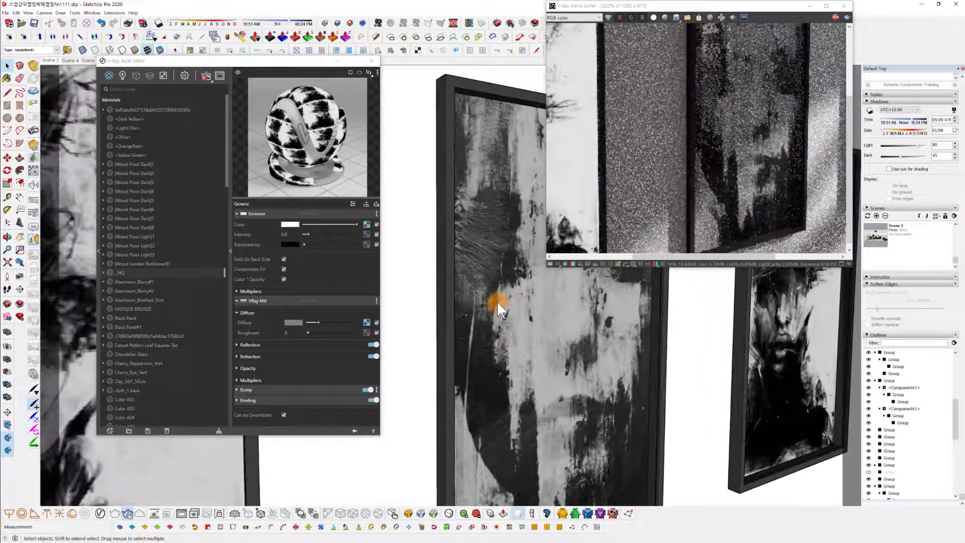
right_click(526, 315)
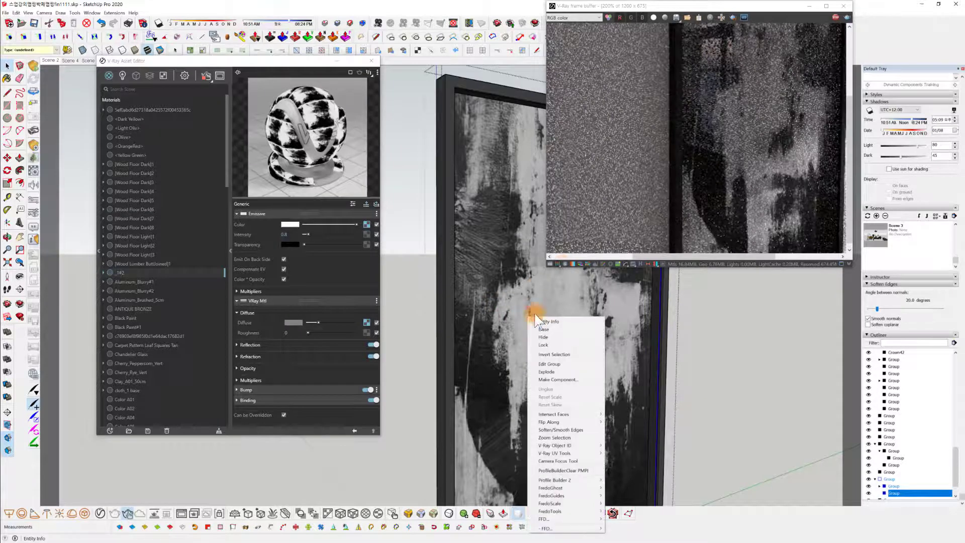
left_click(564, 338)
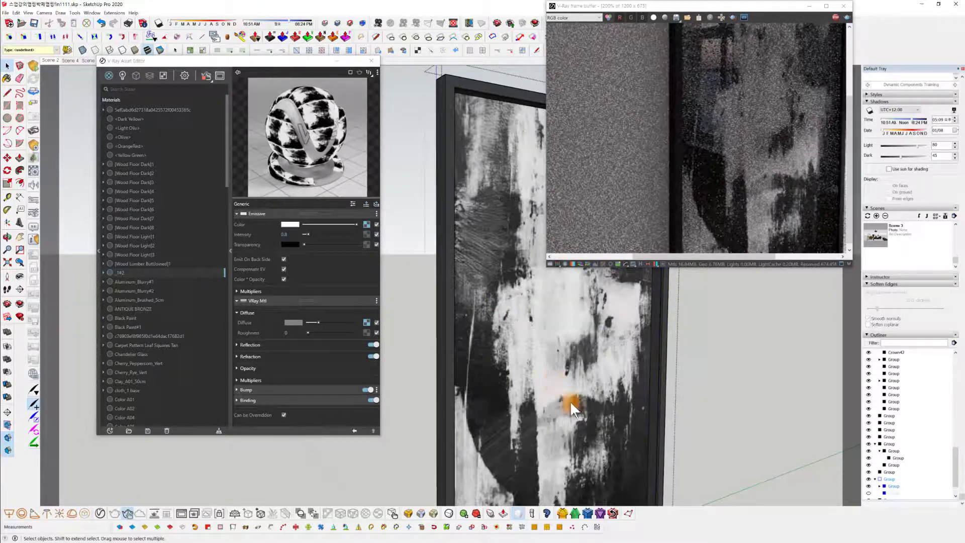
Sample the www22 material from the middle artwork face, add an Emissive layer and reuse the diffuse texture as its emissive color.
left_click(552, 378)
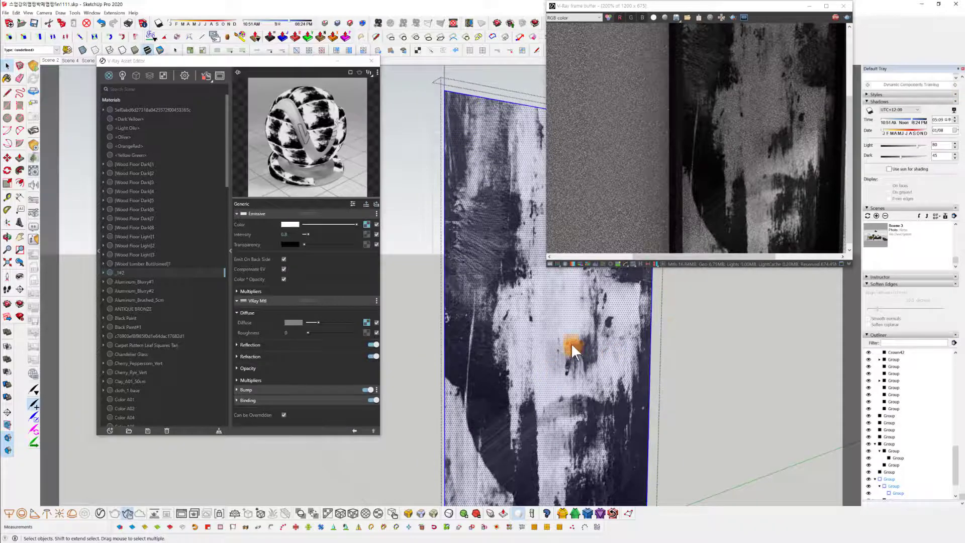
key("b")
left_click(552, 367, "alt")
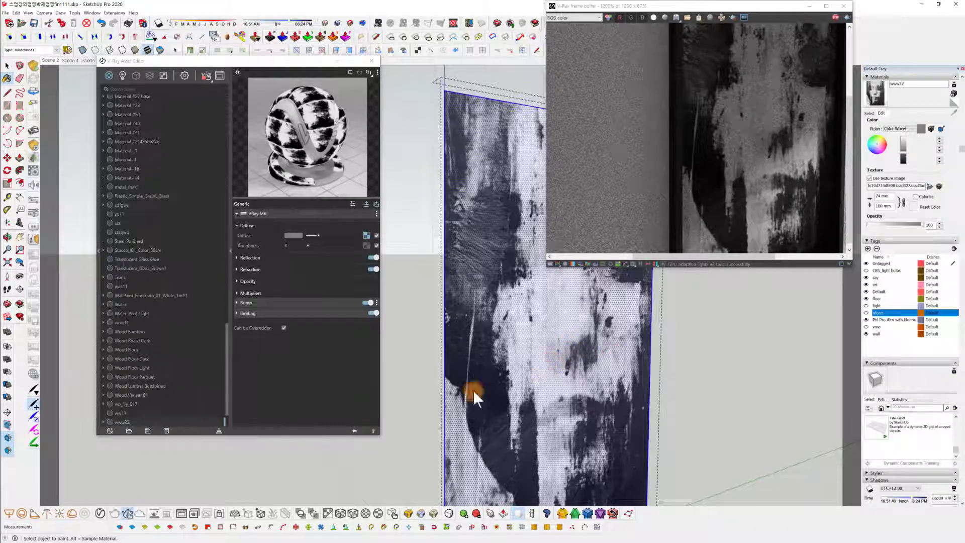
left_click(376, 205)
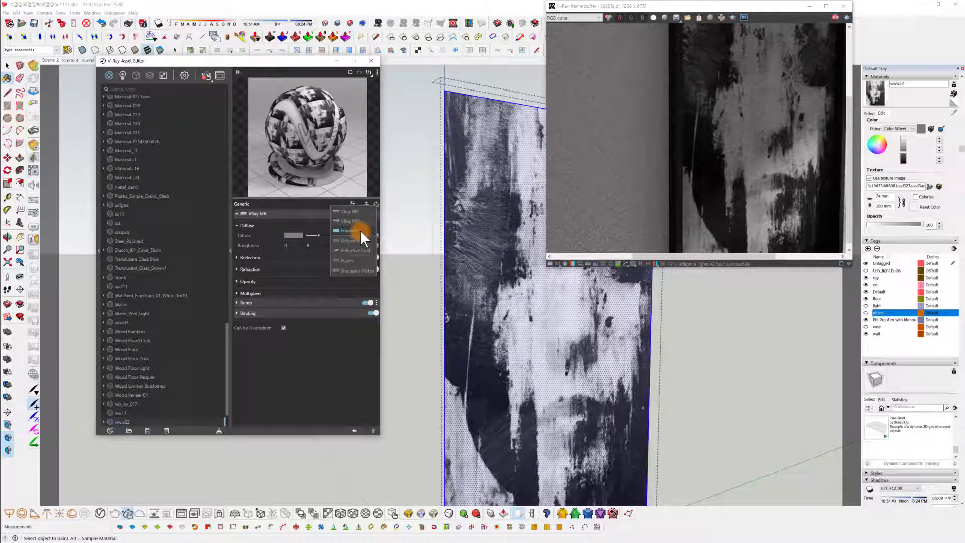
left_click(360, 230)
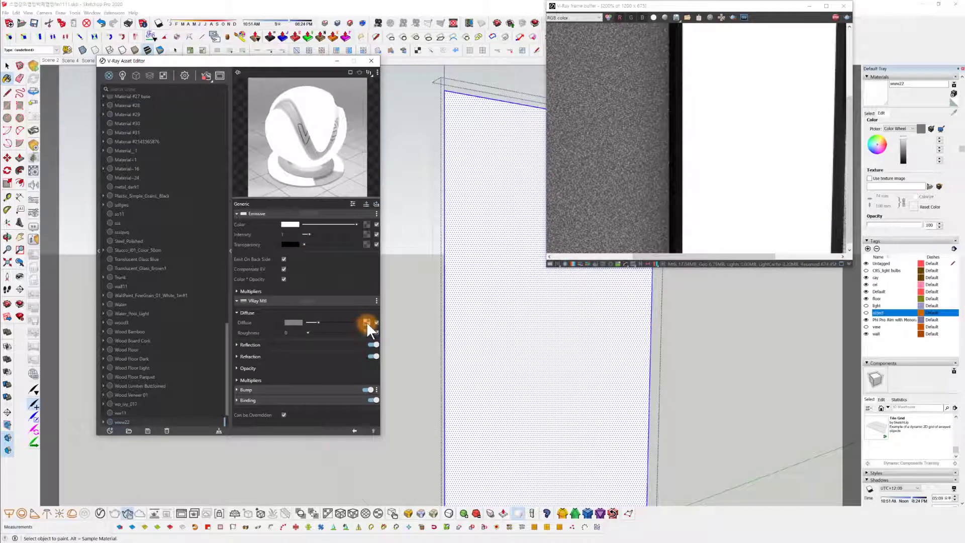
left_click_drag(367, 323, 368, 221)
left_click(342, 228)
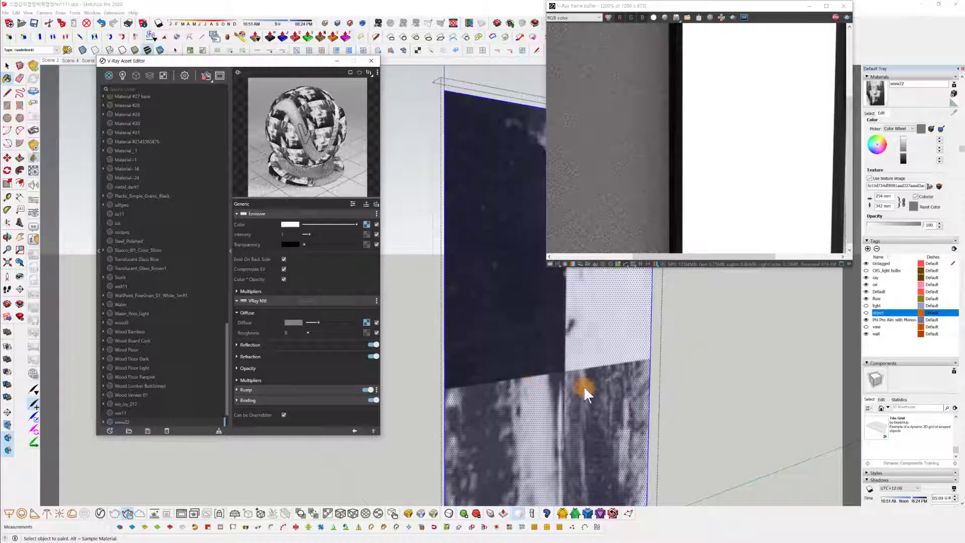
Fit the www22 texture to the middle artwork face with the fitted cubic projection.
mouse_move(583, 386)
middle_mouse_down()
mouse_move(572, 415)
mouse_move(528, 394)
middle_mouse_up()
scroll(527, 394, "down", 2)
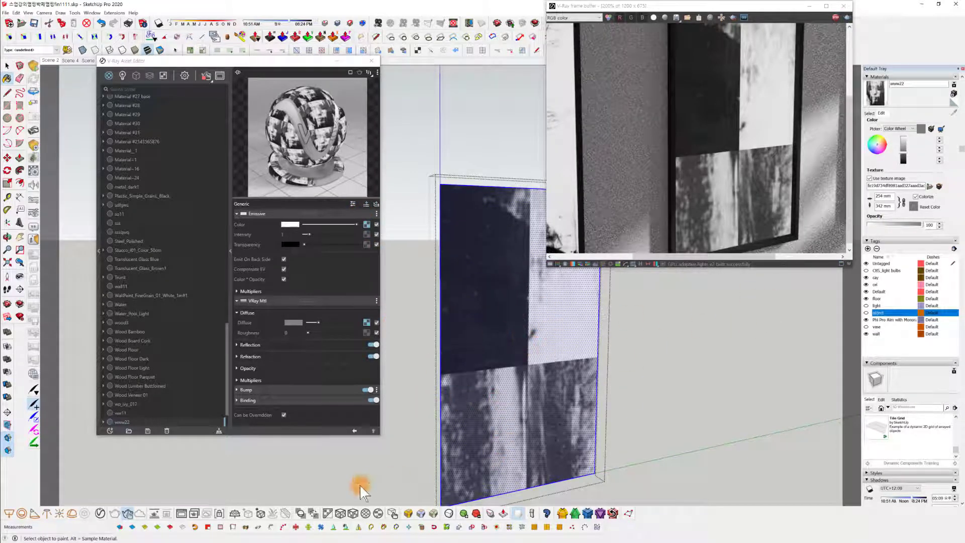
left_click(353, 512)
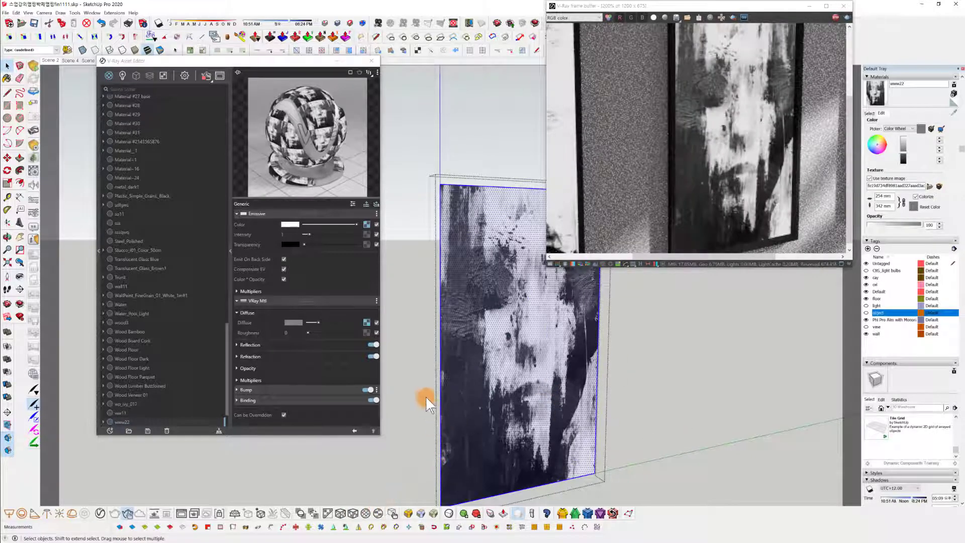
Try an alternative texture placement on the middle artwork face and restore the fitted cubic projection.
mouse_move(464, 430)
middle_mouse_down()
mouse_move(436, 456)
mouse_move(451, 454)
middle_mouse_up()
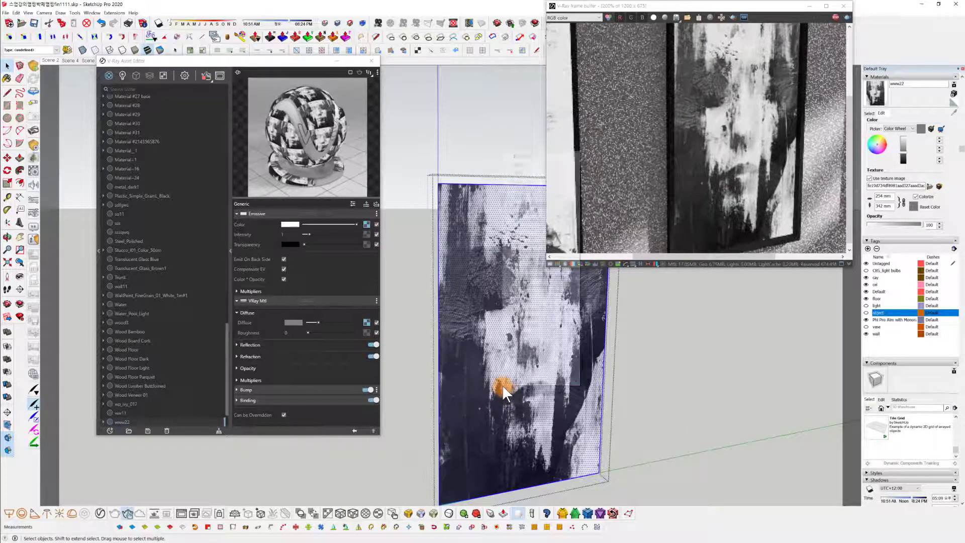
right_click(502, 384)
left_click(543, 306)
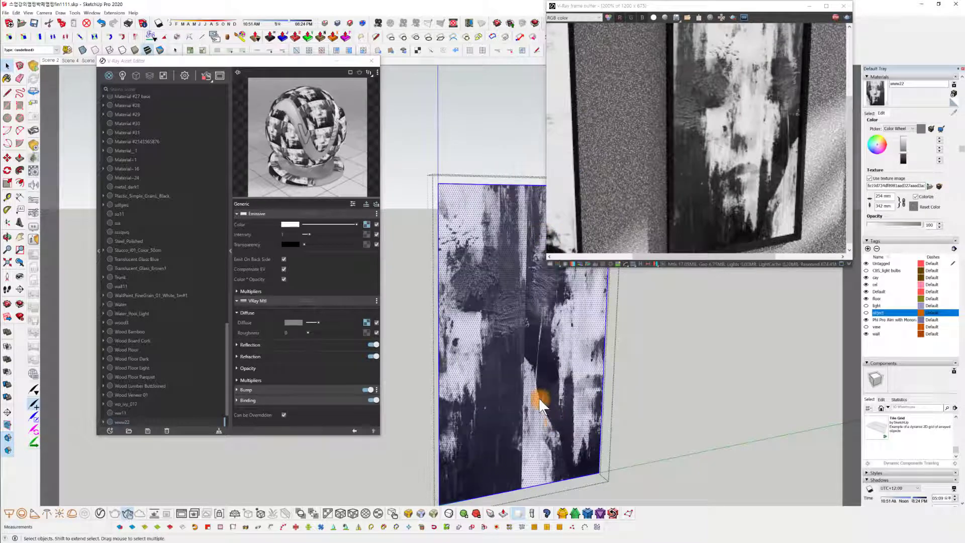
left_click(354, 516)
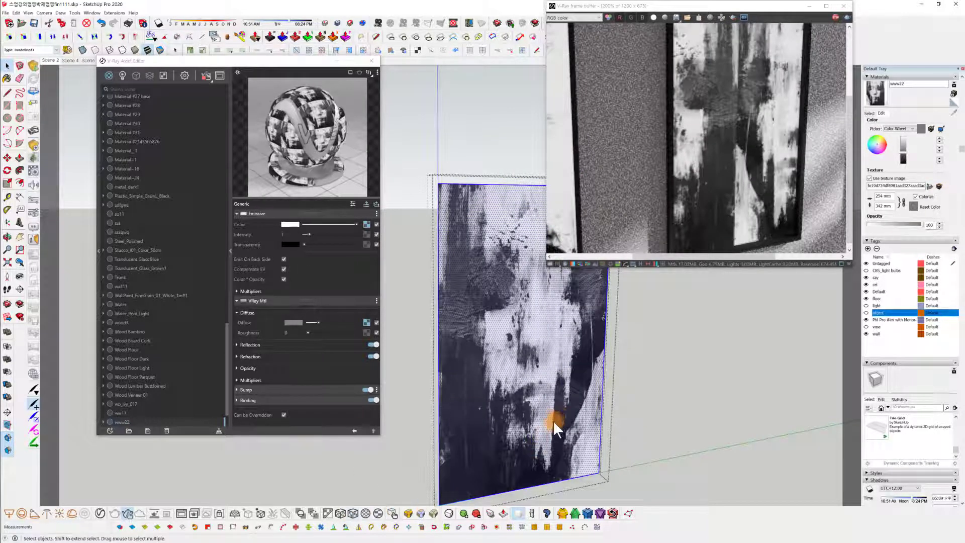
Set the www22 material's emissive intensity to 0.6.
mouse_move(554, 422)
middle_mouse_down()
mouse_move(588, 411)
mouse_move(520, 430)
mouse_move(485, 382)
middle_mouse_up()
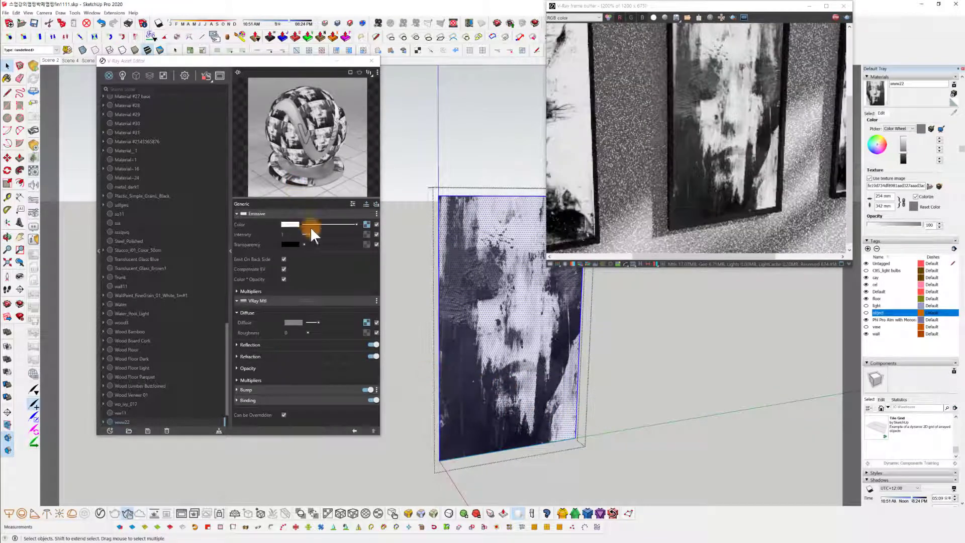
left_click(288, 233)
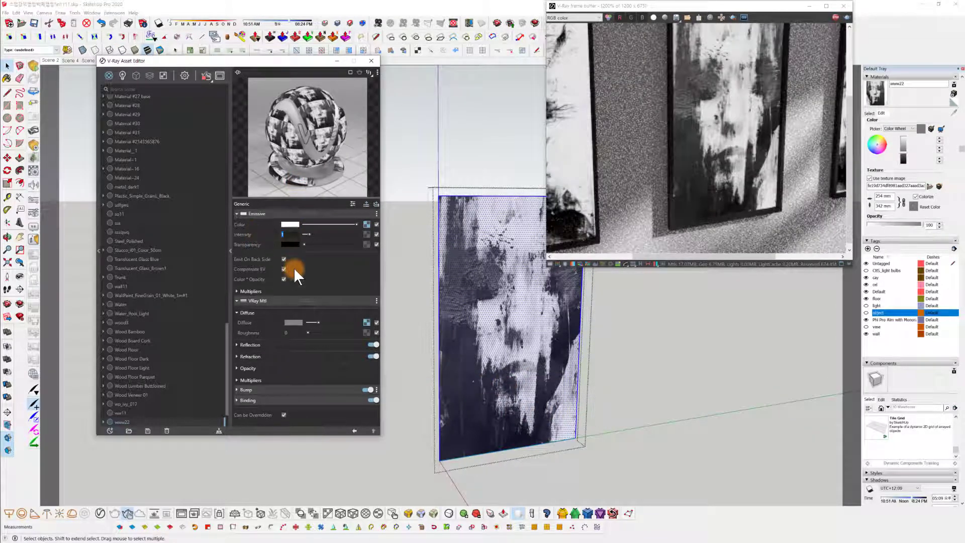
type("0.6")
key("Return")
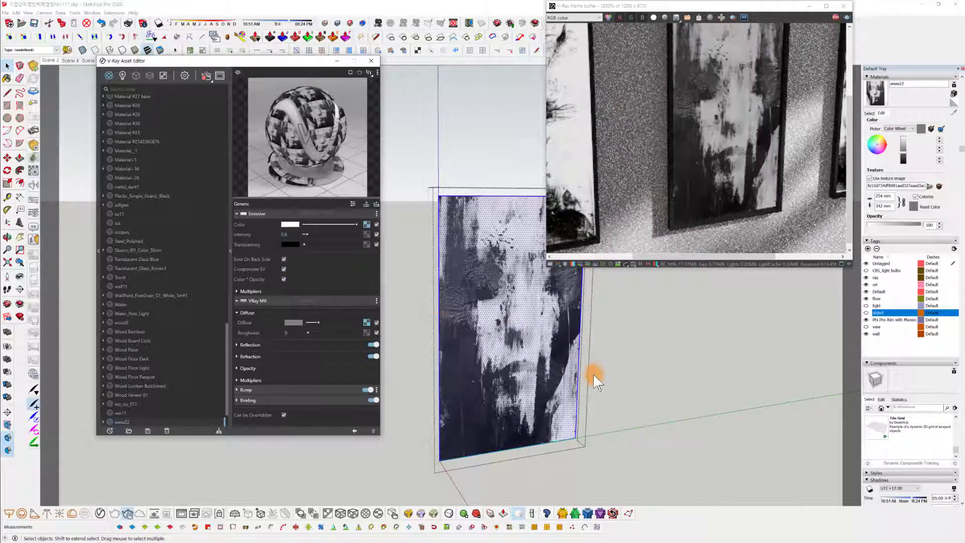
Unhide the middle frame's glass pane and leave its nested groups.
mouse_move(598, 389)
middle_mouse_down()
mouse_move(631, 378)
mouse_move(656, 392)
mouse_move(596, 414)
middle_mouse_up()
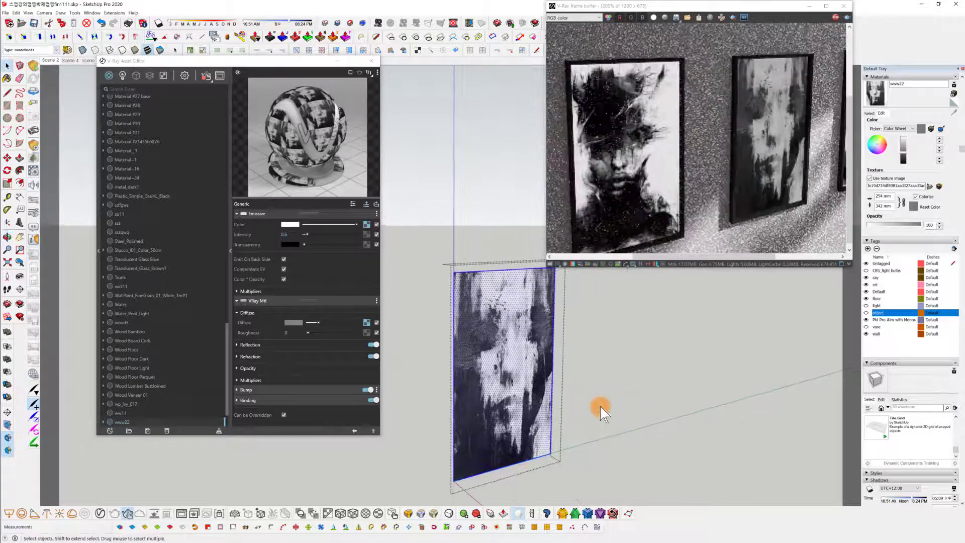
middle_click_drag(649, 381, 616, 366)
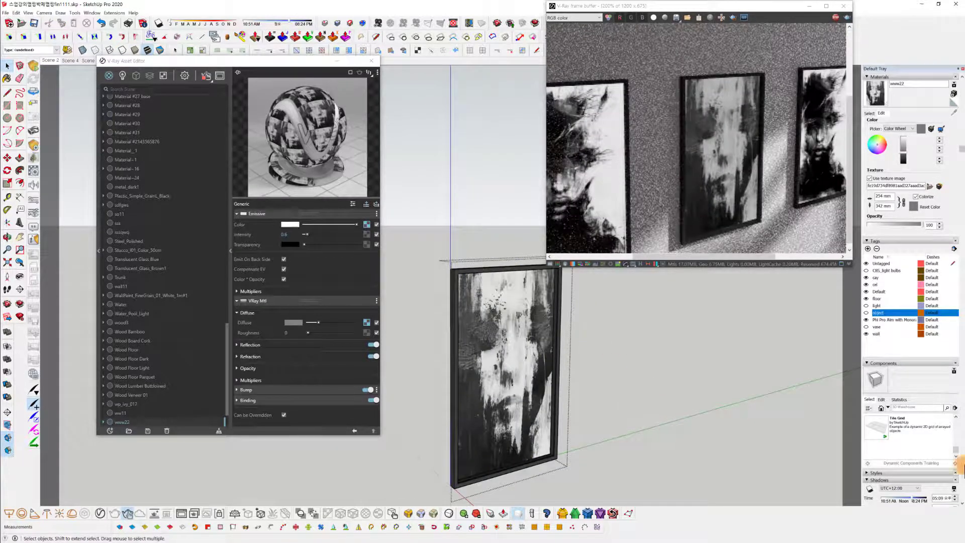
scroll(928, 408, "down", 6)
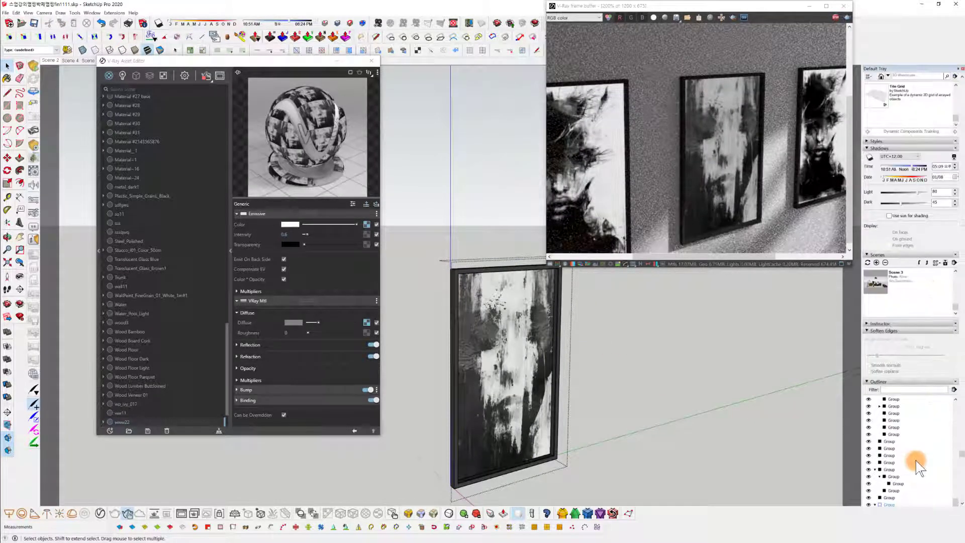
scroll(914, 457, "down", 2)
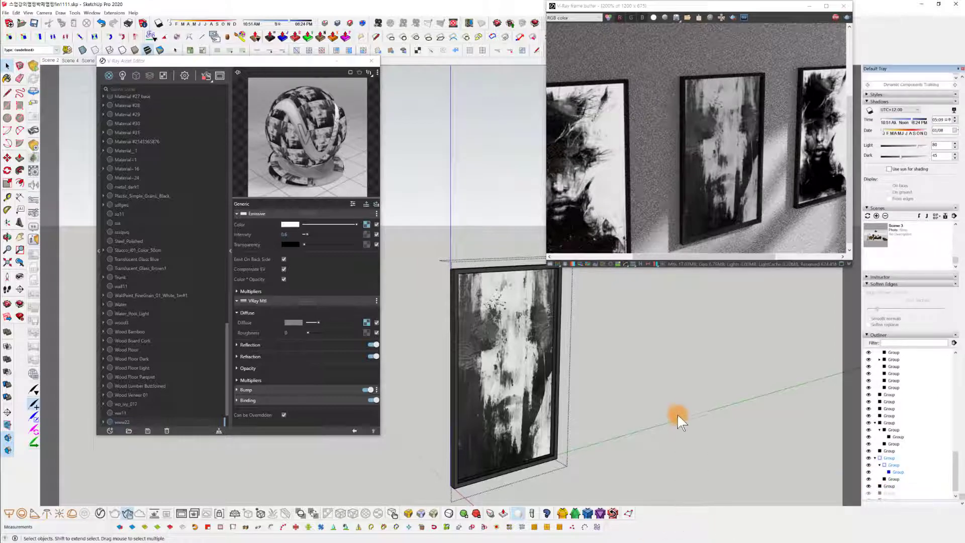
mouse_move(676, 416)
middle_mouse_down()
mouse_move(691, 461)
mouse_move(662, 427)
mouse_move(683, 361)
middle_mouse_up()
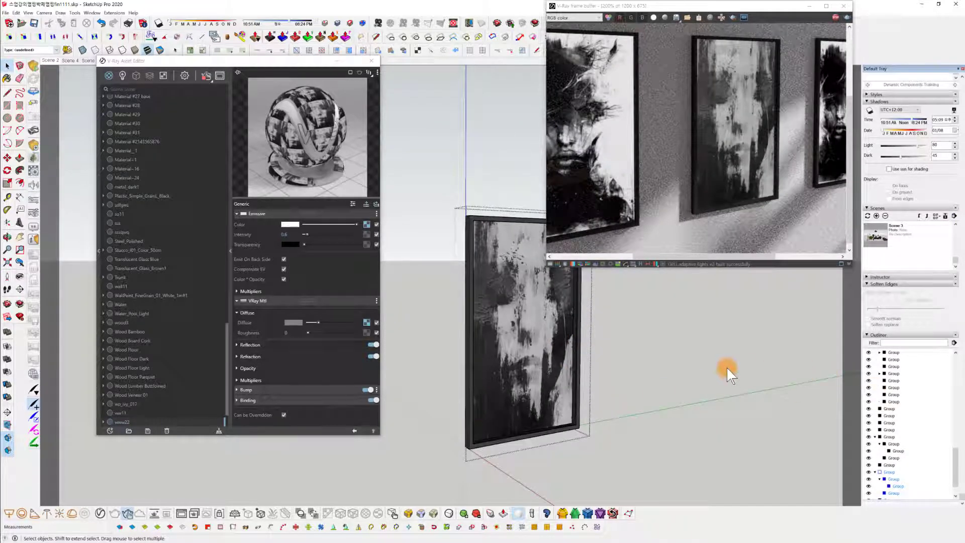
mouse_move(729, 368)
middle_mouse_down()
mouse_move(706, 390)
mouse_move(549, 458)
mouse_move(595, 435)
mouse_move(586, 401)
mouse_move(499, 430)
mouse_move(534, 504)
mouse_move(517, 500)
mouse_move(513, 444)
mouse_move(536, 438)
mouse_move(503, 454)
mouse_move(527, 417)
mouse_move(543, 439)
middle_mouse_up()
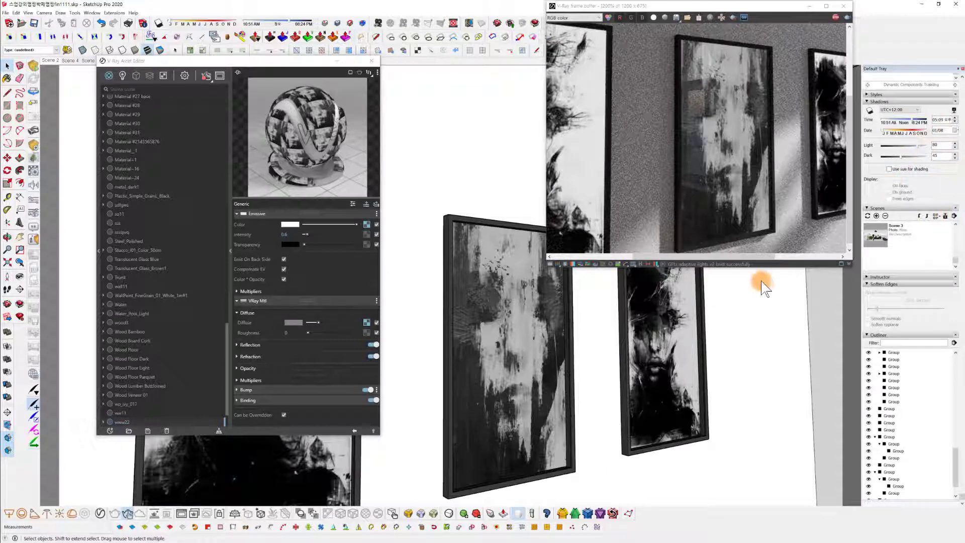
Sample the middle frame's glass material and turn off Fresnel in its reflection settings.
key("b")
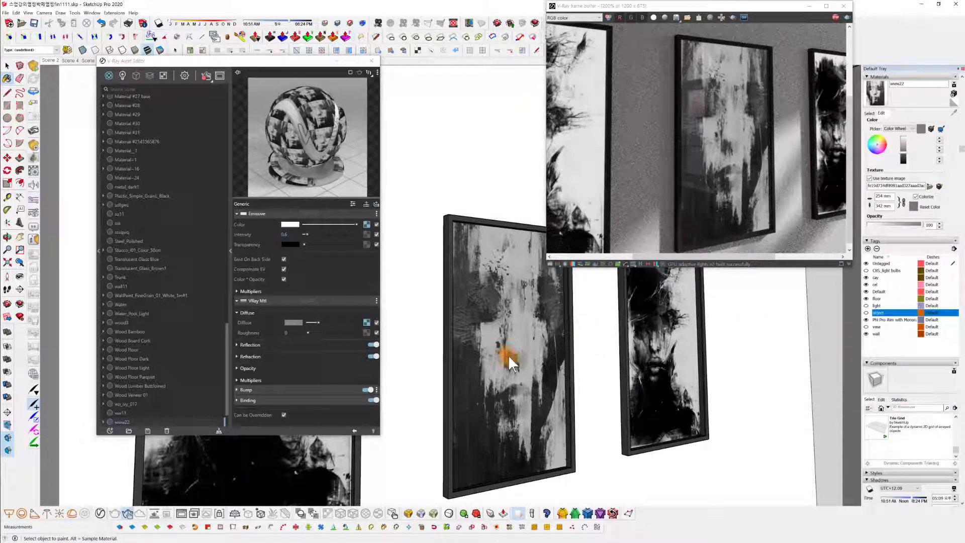
left_click(505, 330, "alt")
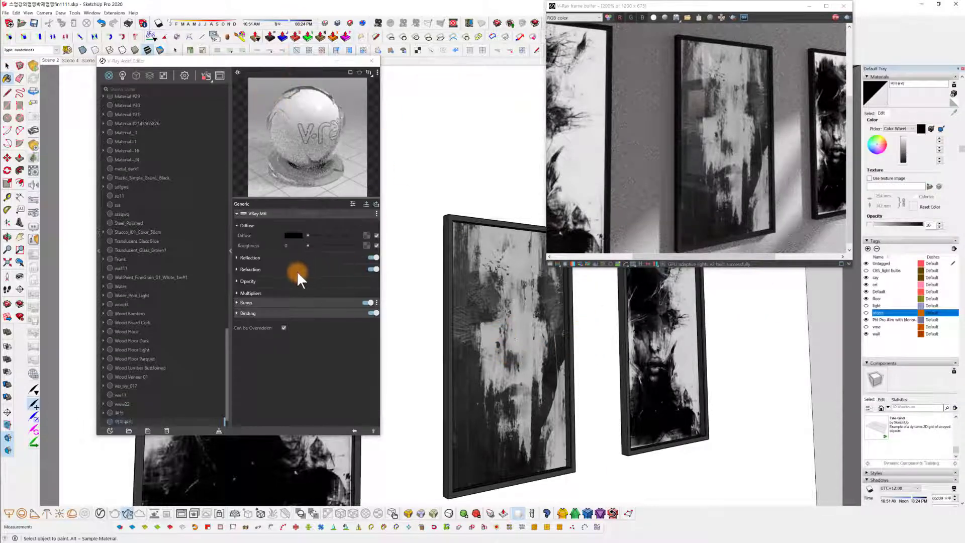
left_click(284, 259)
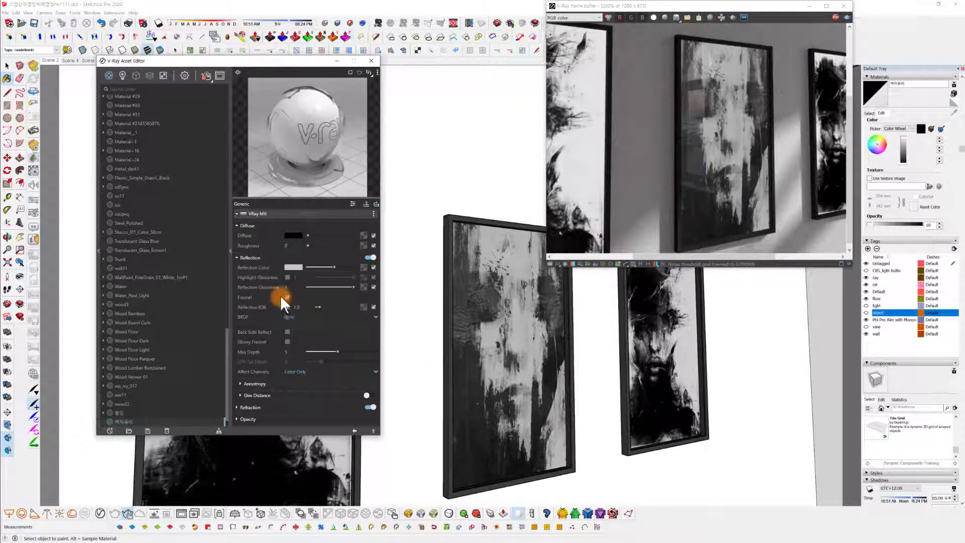
left_click_drag(235, 303, 307, 301)
left_click(288, 297)
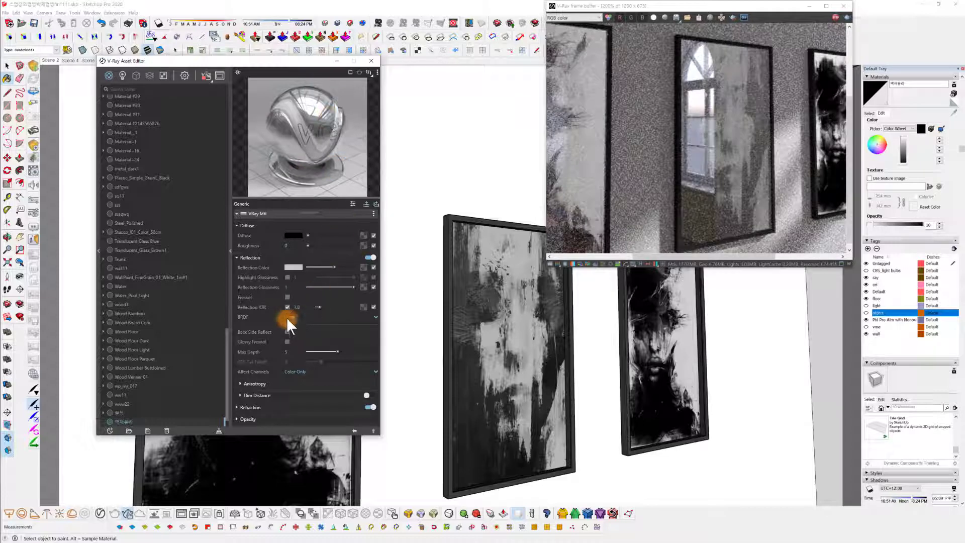
Turn Fresnel back on for the glass material and check the pane's reflections from several angles.
mouse_move(543, 435)
middle_mouse_down()
mouse_move(620, 405)
mouse_move(652, 418)
mouse_move(556, 409)
middle_mouse_up()
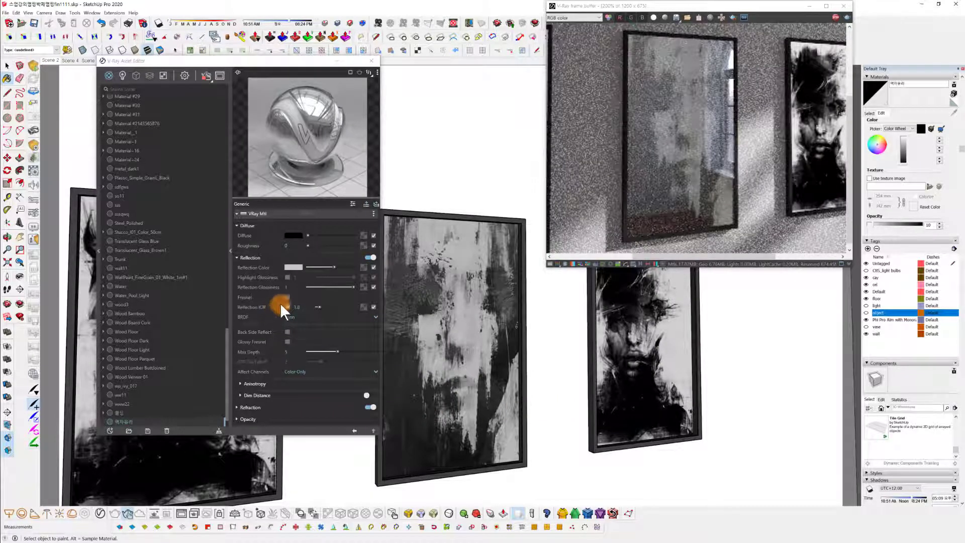
left_click(288, 297)
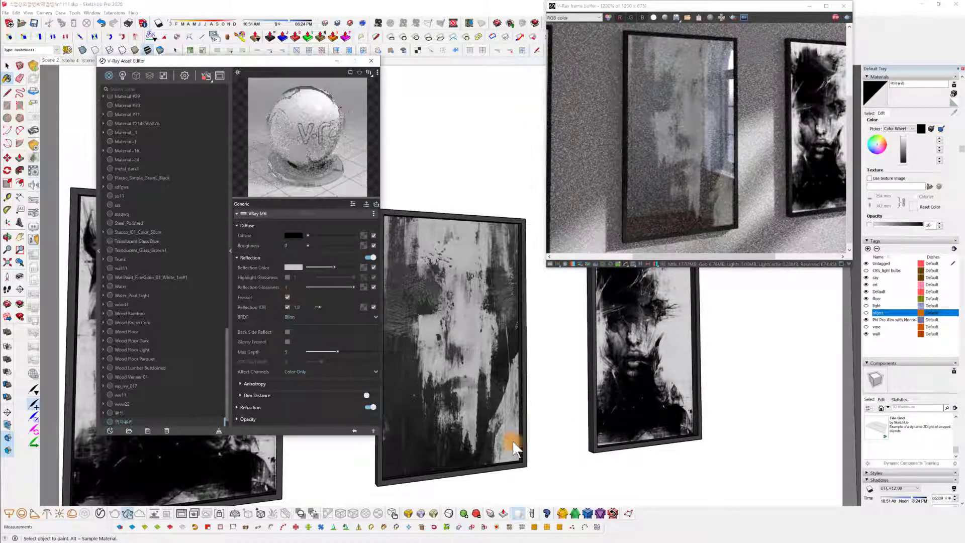
mouse_move(547, 454)
middle_mouse_down()
mouse_move(555, 465)
mouse_move(556, 442)
mouse_move(571, 437)
mouse_move(455, 446)
mouse_move(587, 449)
middle_mouse_up()
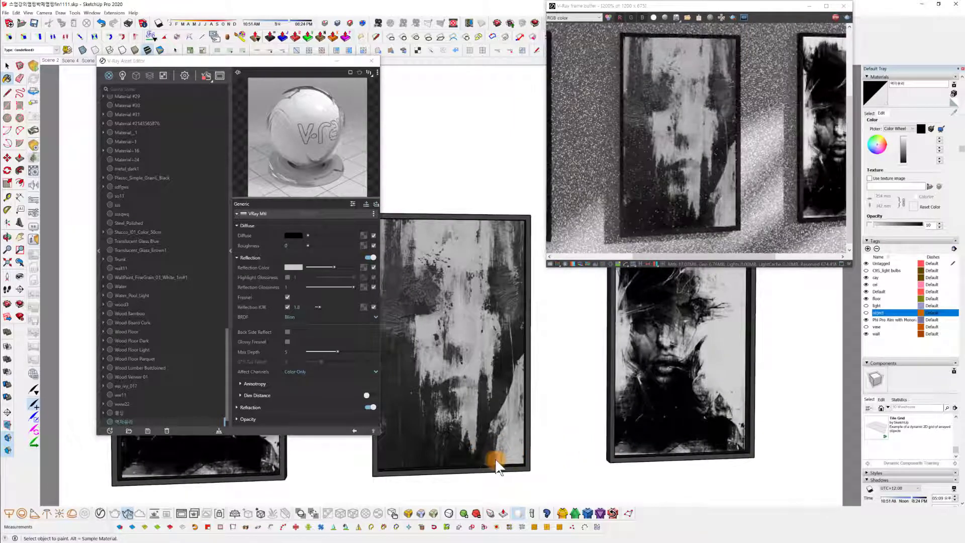
middle_click_drag(500, 456, 662, 458)
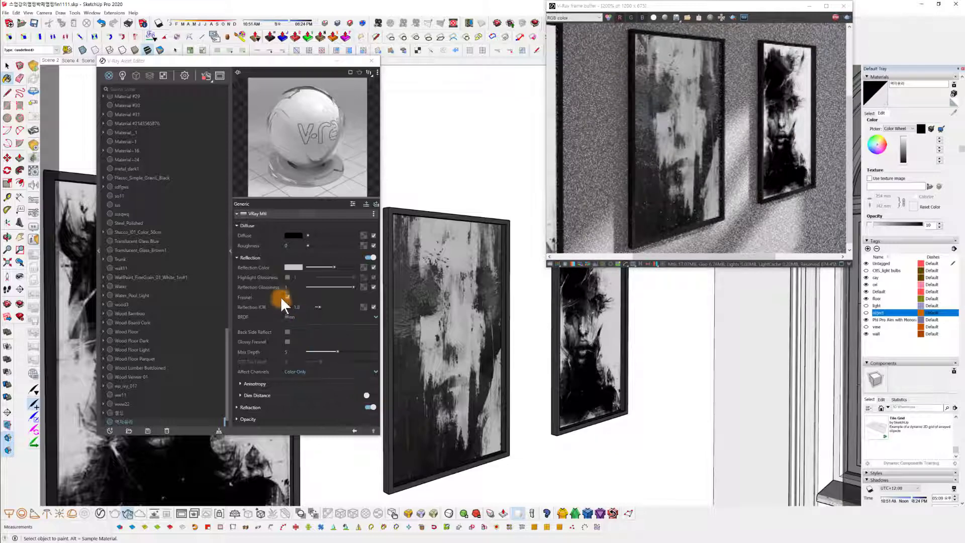
mouse_move(503, 392)
middle_mouse_down()
mouse_move(618, 430)
mouse_move(641, 425)
mouse_move(417, 442)
mouse_move(577, 446)
middle_mouse_up()
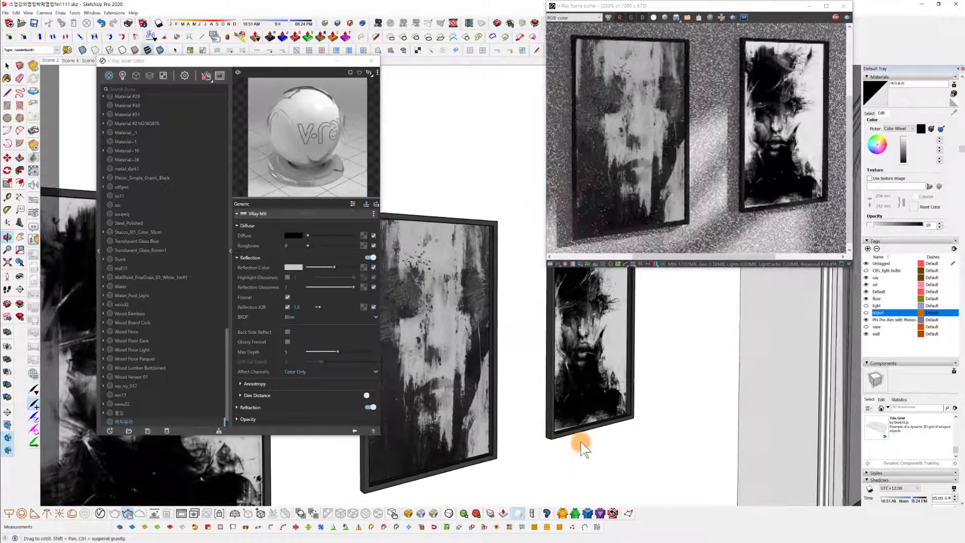
Raise the glass material's reflection color to white and compare the framed artworks from different angles.
key("b")
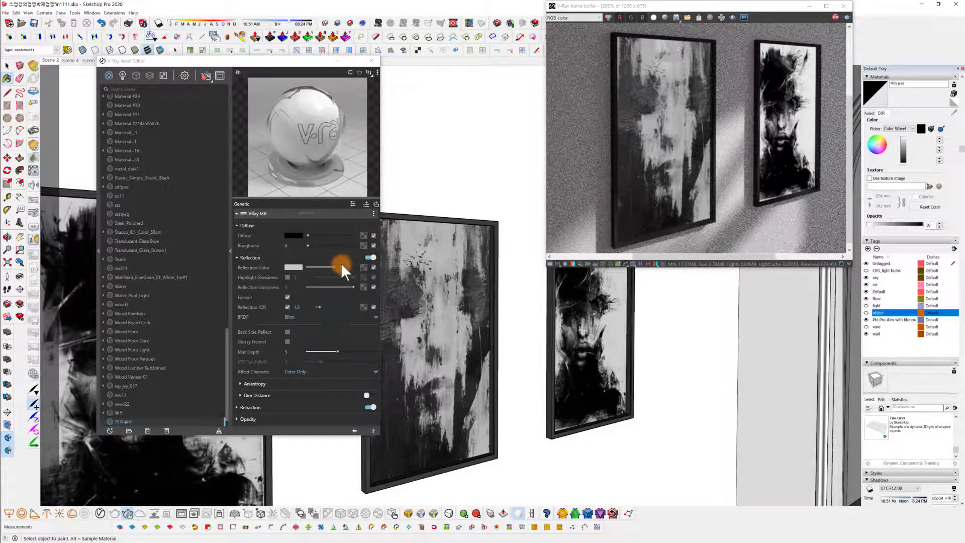
left_click_drag(340, 263, 358, 265)
left_click(311, 80)
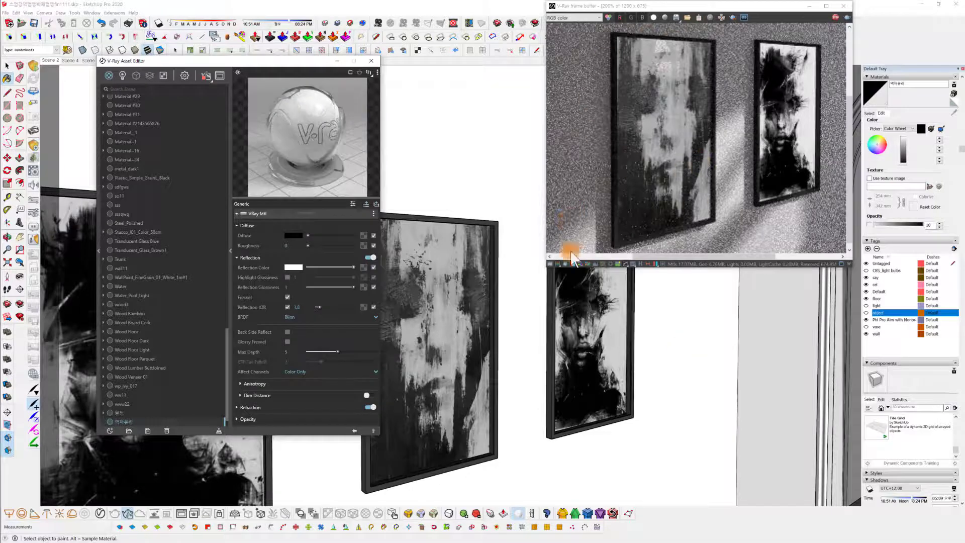
middle_click_drag(565, 281, 550, 427)
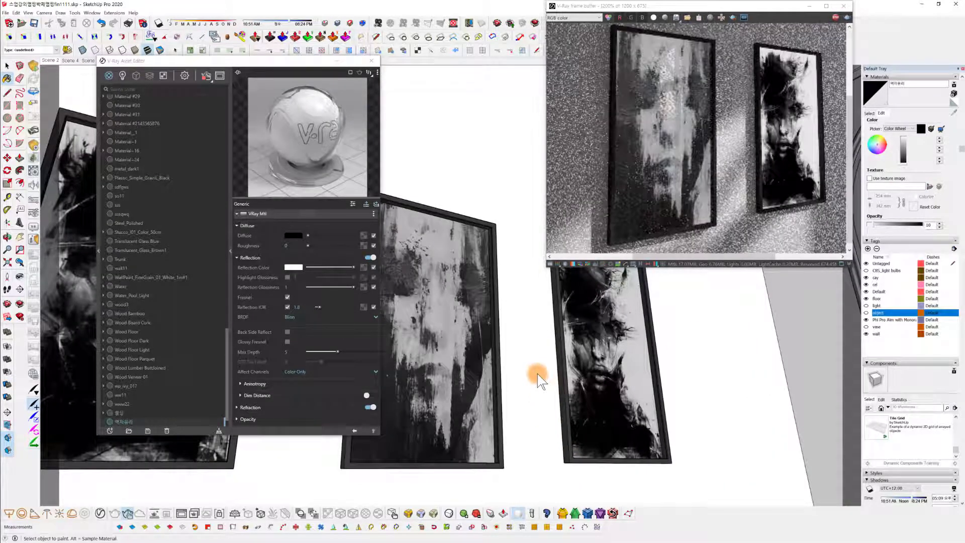
scroll(536, 378, "down", 5)
mouse_move(538, 382)
middle_mouse_down()
mouse_move(579, 462)
mouse_move(502, 437)
middle_mouse_up()
scroll(506, 412, "up", 6)
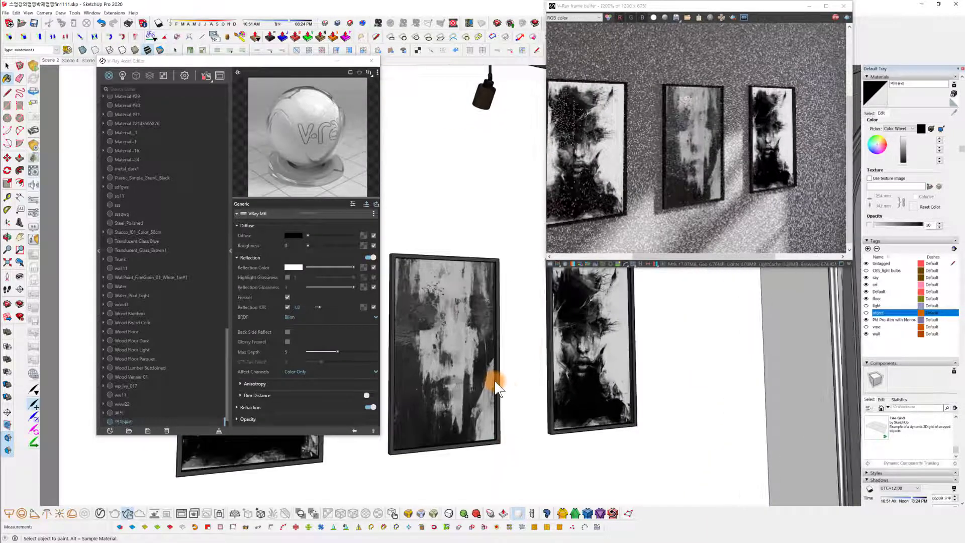
middle_click_drag(506, 407, 564, 409)
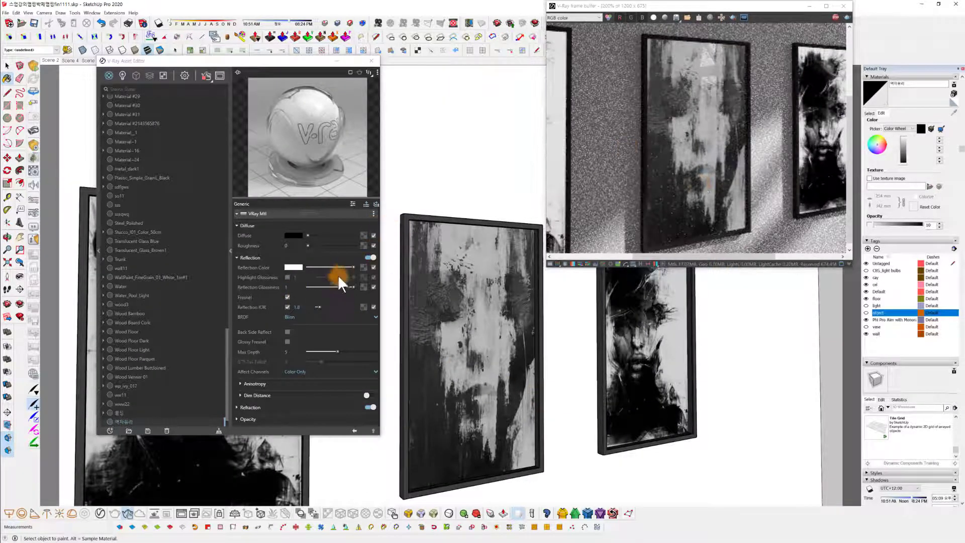
middle_click_drag(510, 420, 554, 419)
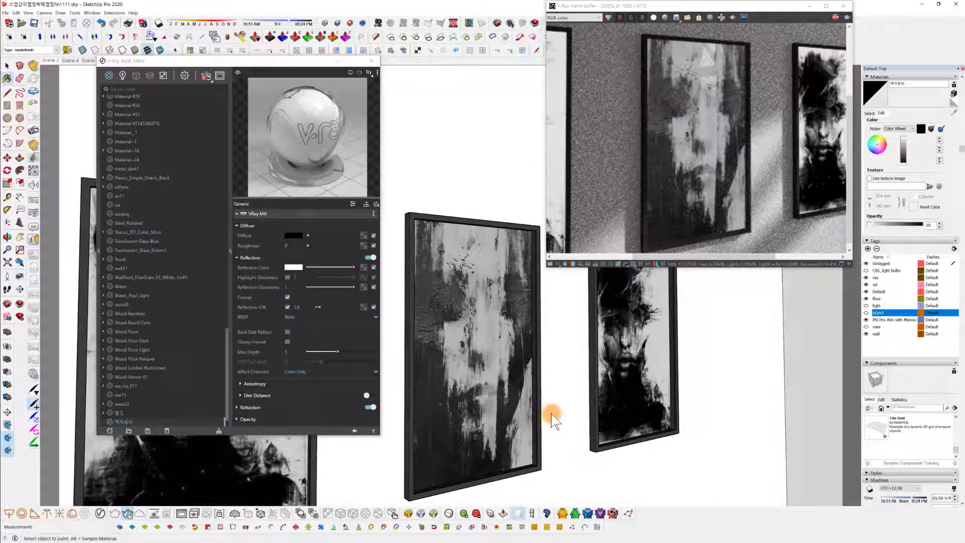
Disable Fresnel on the glass material and lower its reflection color to grey.
left_click(287, 297)
left_click(288, 297)
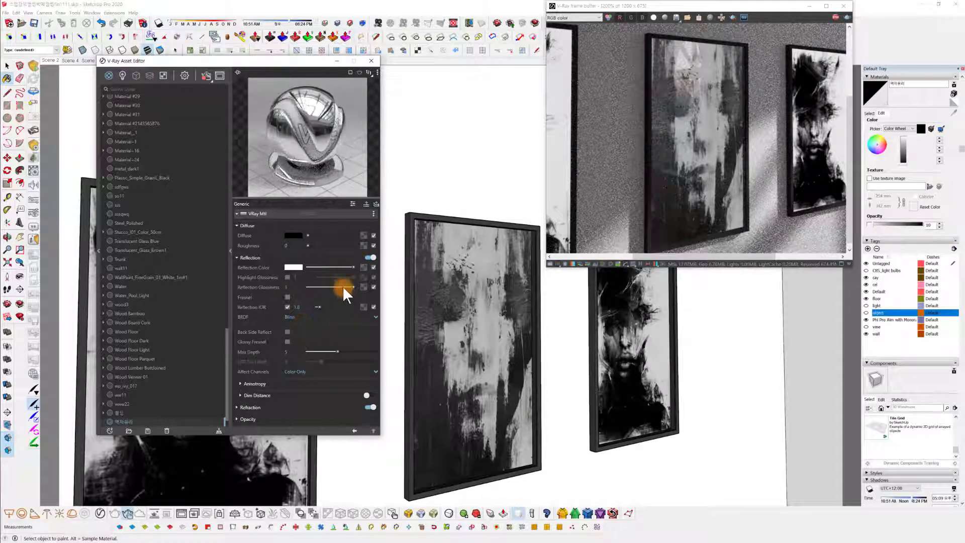
left_click_drag(351, 265, 325, 277)
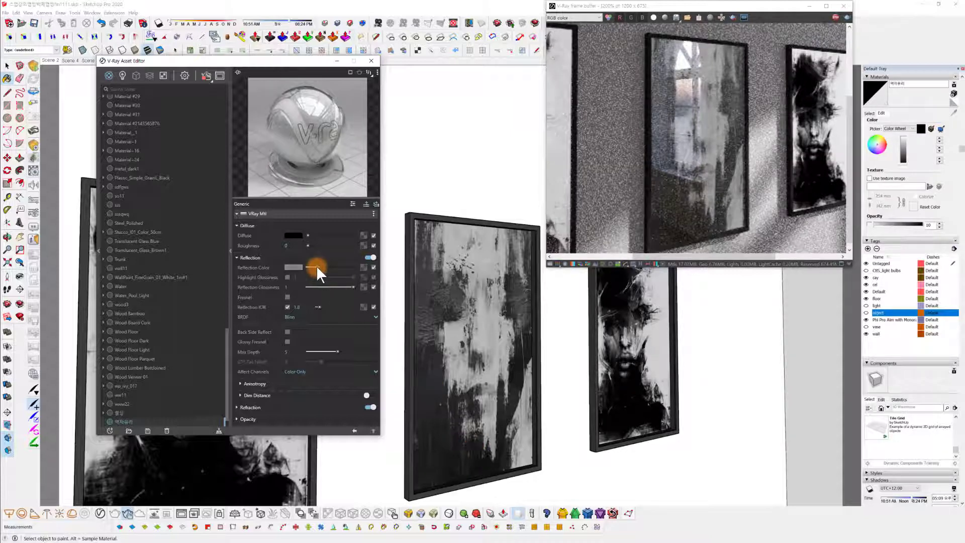
Try Fresnel again with the grey reflection color and inspect the middle frame's pane in the render.
left_click(287, 297)
left_click(667, 180)
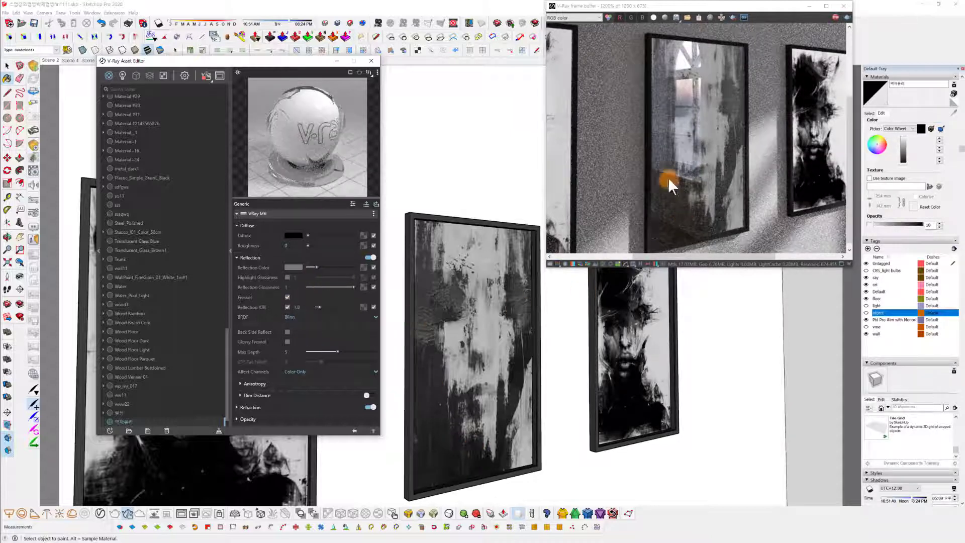
mouse_move(538, 420)
middle_mouse_down()
mouse_move(560, 418)
mouse_move(554, 391)
mouse_move(522, 390)
mouse_move(536, 391)
mouse_move(528, 380)
middle_mouse_up()
middle_click_drag(521, 337, 537, 378)
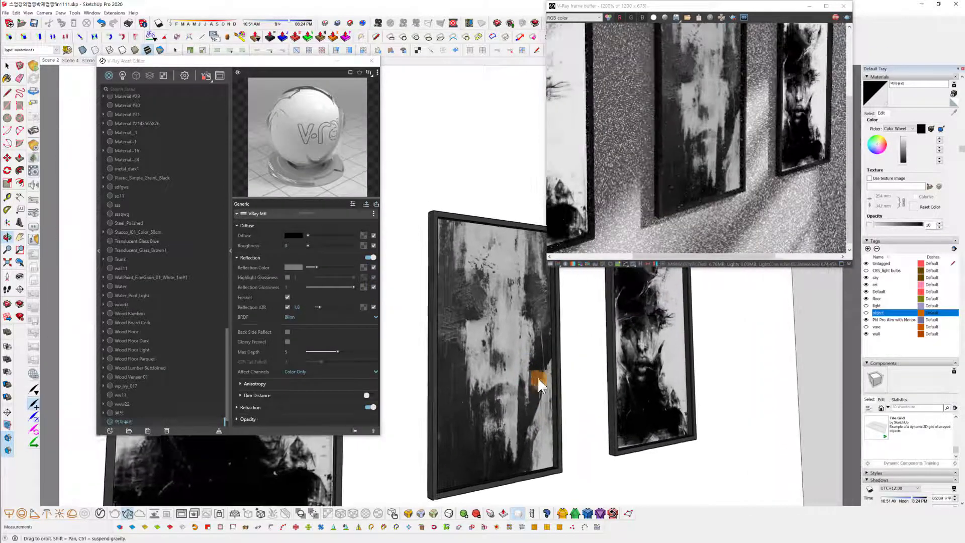
Turn off Fresnel on the glass material, fine-tune its reflection color to a slightly darker grey, and check all three frames.
left_click(287, 296)
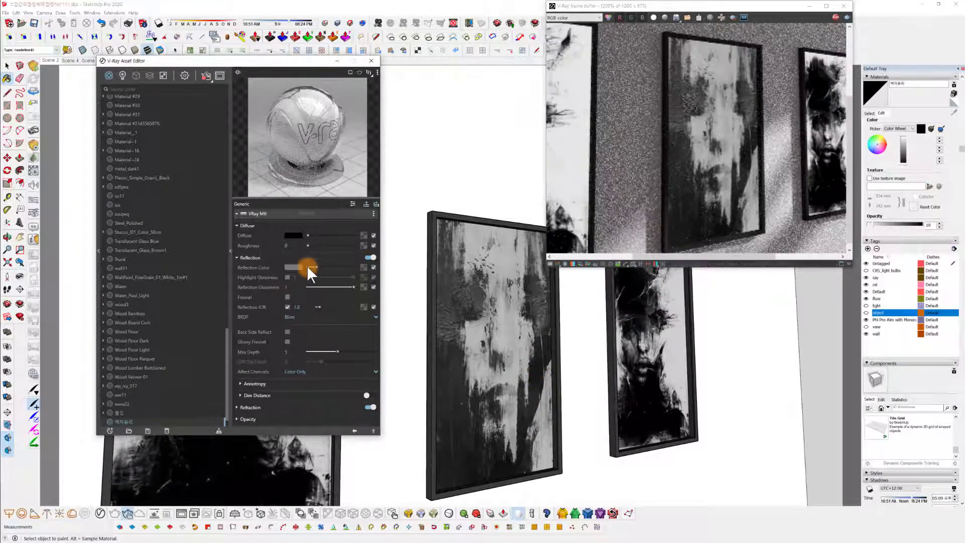
left_click_drag(307, 266, 315, 266)
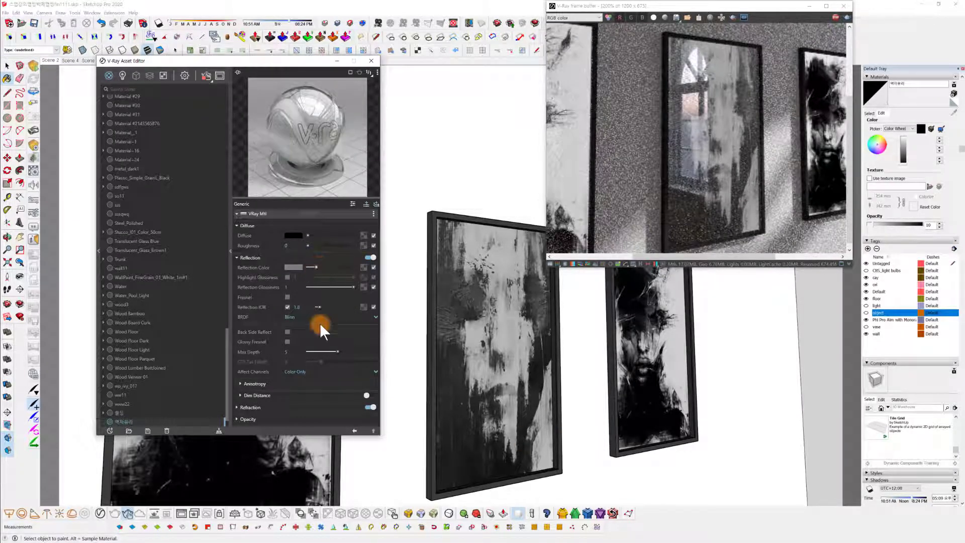
middle_click_drag(460, 403, 478, 440)
mouse_move(478, 414)
middle_mouse_down()
mouse_move(521, 403)
mouse_move(495, 403)
mouse_move(612, 394)
middle_mouse_up()
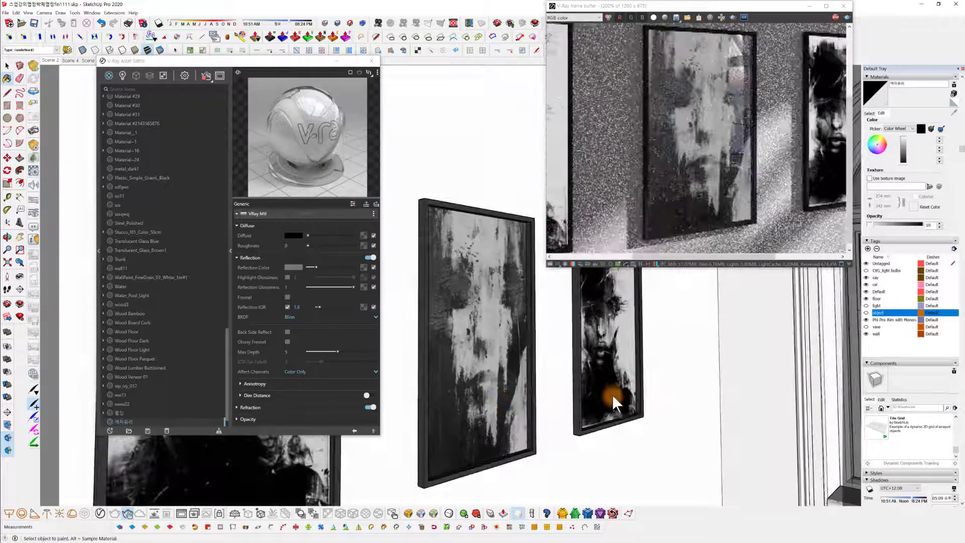
key("b")
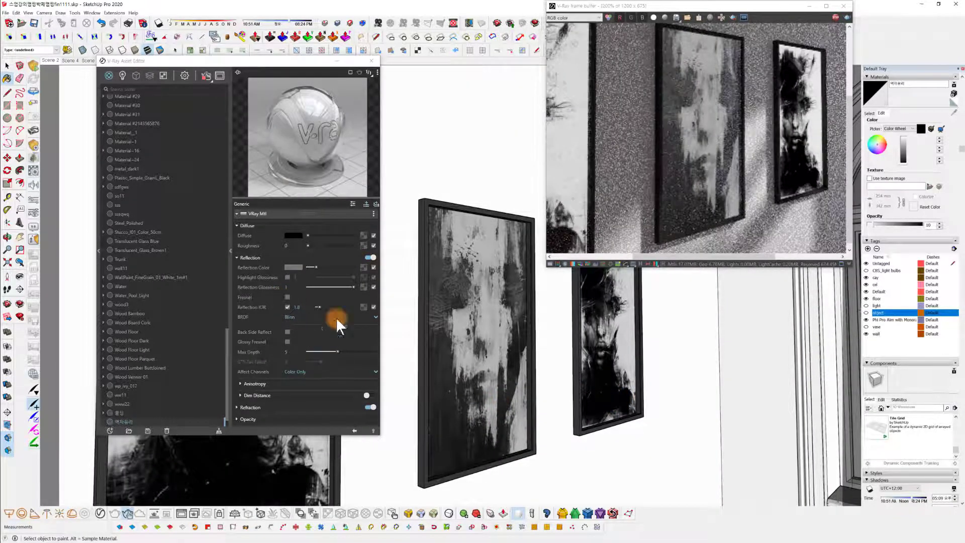
mouse_move(603, 394)
middle_mouse_down()
mouse_move(506, 398)
mouse_move(545, 389)
mouse_move(581, 398)
mouse_move(618, 441)
mouse_move(625, 424)
middle_mouse_up()
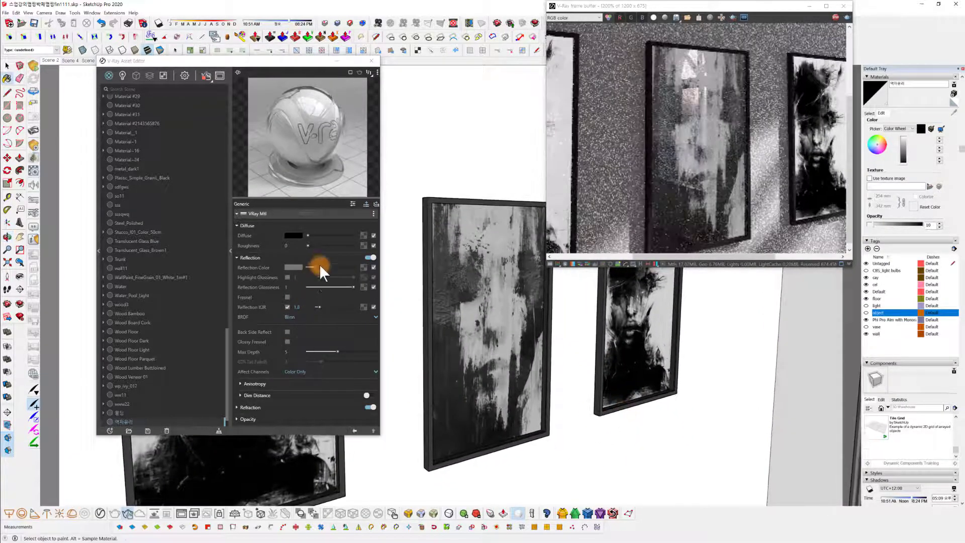
mouse_move(330, 262)
left_mouse_down()
mouse_move(334, 209)
mouse_move(315, 269)
left_mouse_up()
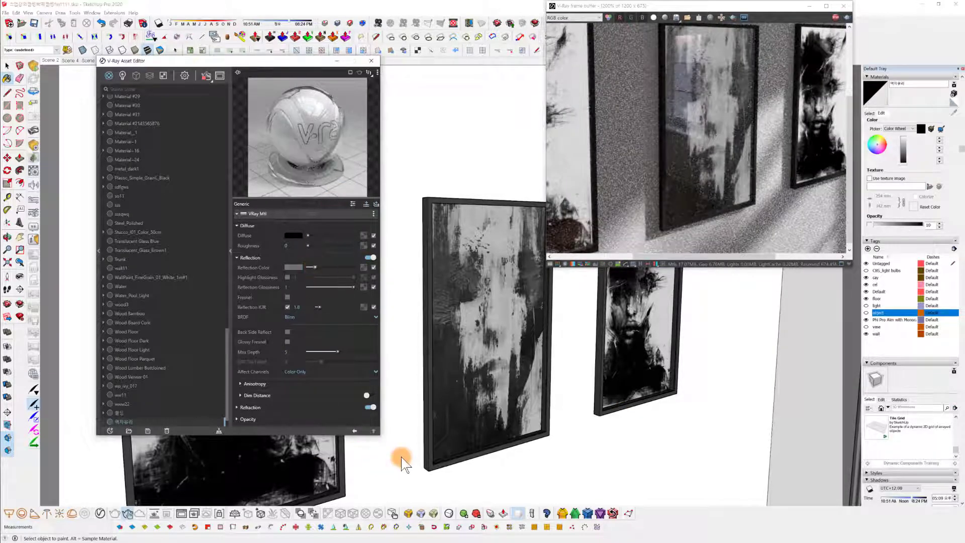
middle_click_drag(556, 425, 462, 347)
mouse_move(499, 377)
middle_mouse_down()
mouse_move(509, 397)
mouse_move(520, 389)
middle_mouse_up()
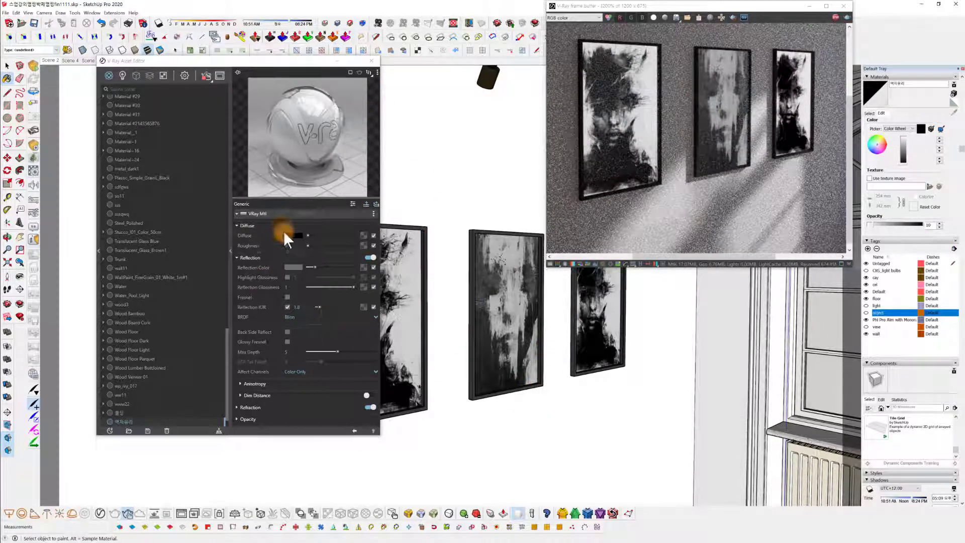
mouse_move(553, 347)
middle_mouse_down()
mouse_move(582, 308)
mouse_move(576, 333)
middle_mouse_up()
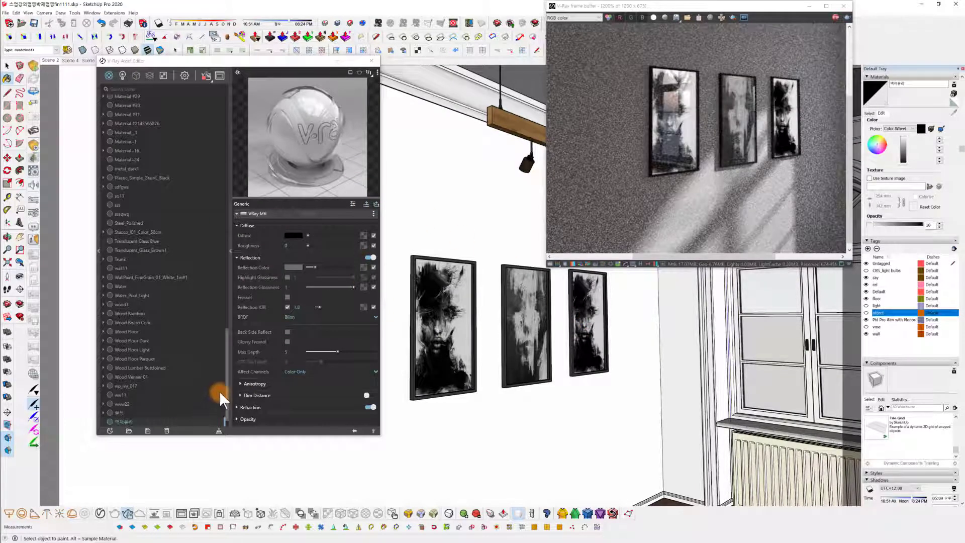
mouse_move(561, 399)
middle_mouse_down()
mouse_move(606, 402)
mouse_move(621, 390)
mouse_move(589, 380)
middle_mouse_up()
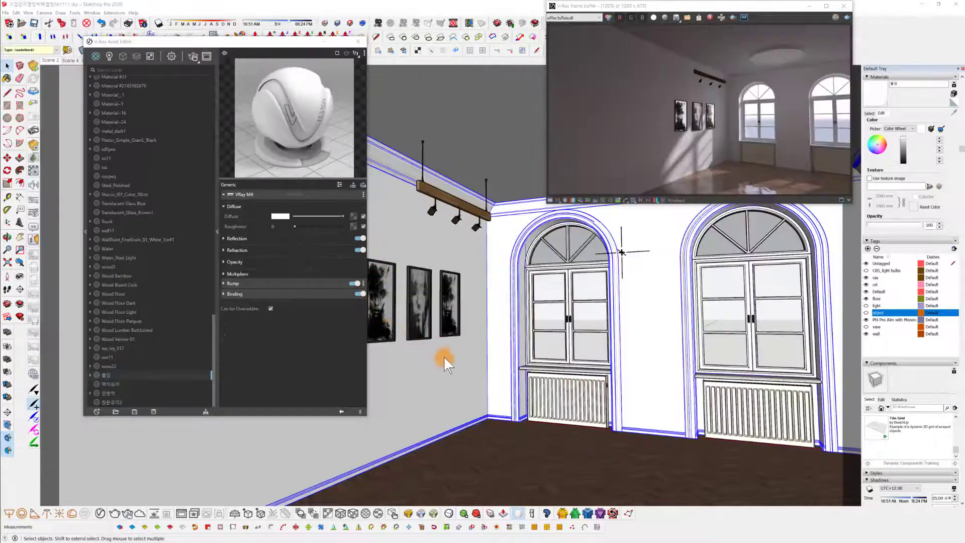
Open the nested wall group for editing and select all of its connected wall faces.
mouse_move(424, 376)
middle_mouse_down()
mouse_move(497, 370)
mouse_move(452, 372)
middle_mouse_up()
double_click(456, 379)
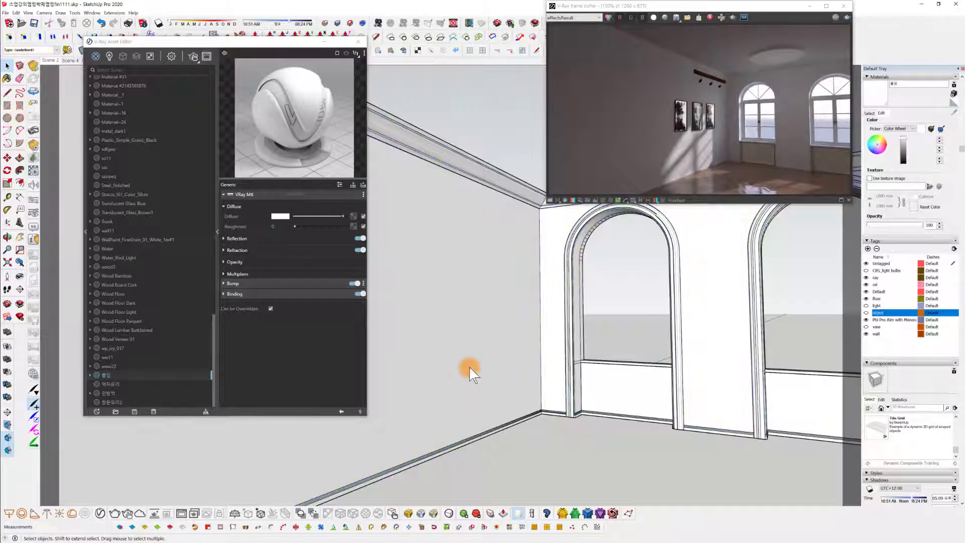
double_click(469, 367)
triple_click(472, 370)
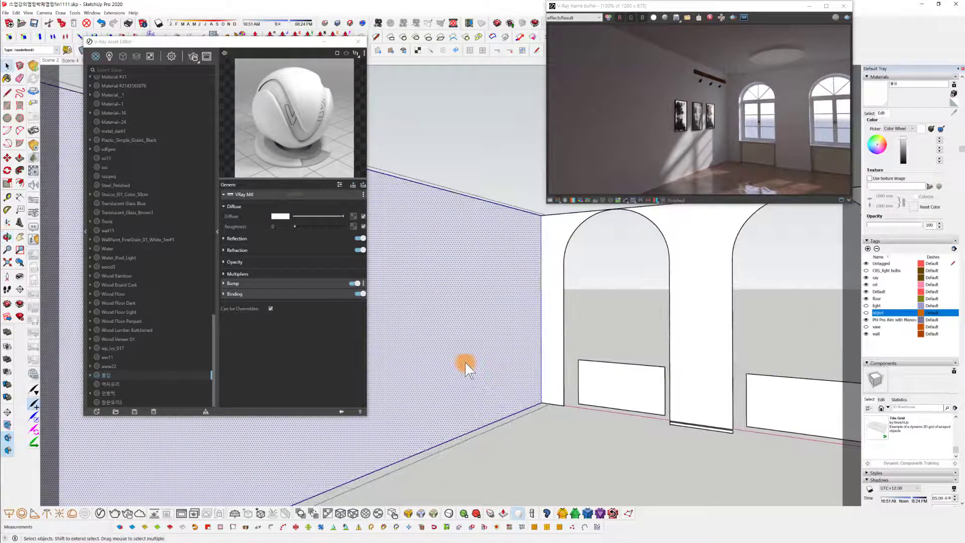
mouse_move(465, 363)
middle_mouse_down()
mouse_move(754, 360)
mouse_move(566, 370)
mouse_move(535, 383)
mouse_move(506, 346)
mouse_move(558, 366)
mouse_move(597, 367)
mouse_move(520, 354)
mouse_move(456, 363)
mouse_move(637, 349)
mouse_move(559, 345)
mouse_move(717, 366)
mouse_move(501, 330)
mouse_move(512, 306)
mouse_move(560, 323)
mouse_move(545, 342)
mouse_move(577, 318)
middle_mouse_up()
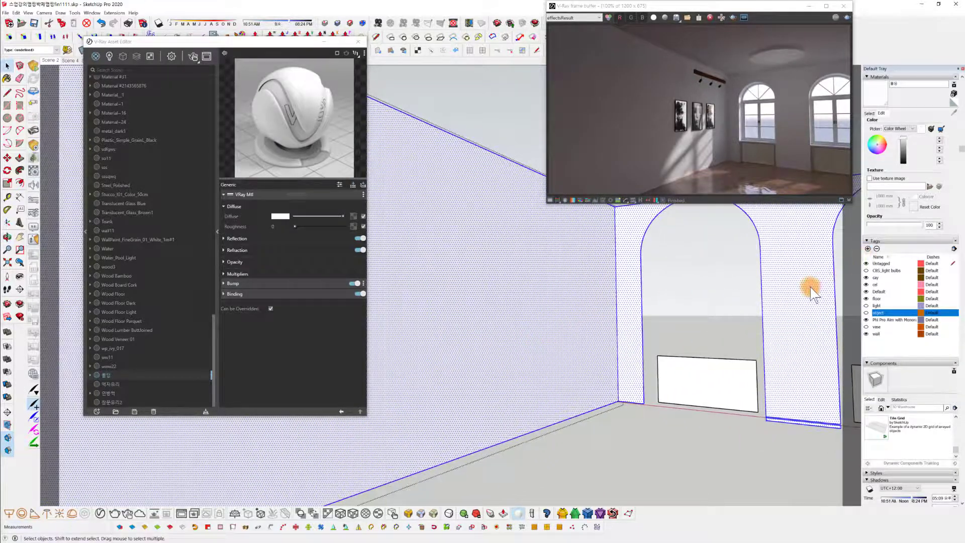
scroll(935, 216, "up", 3)
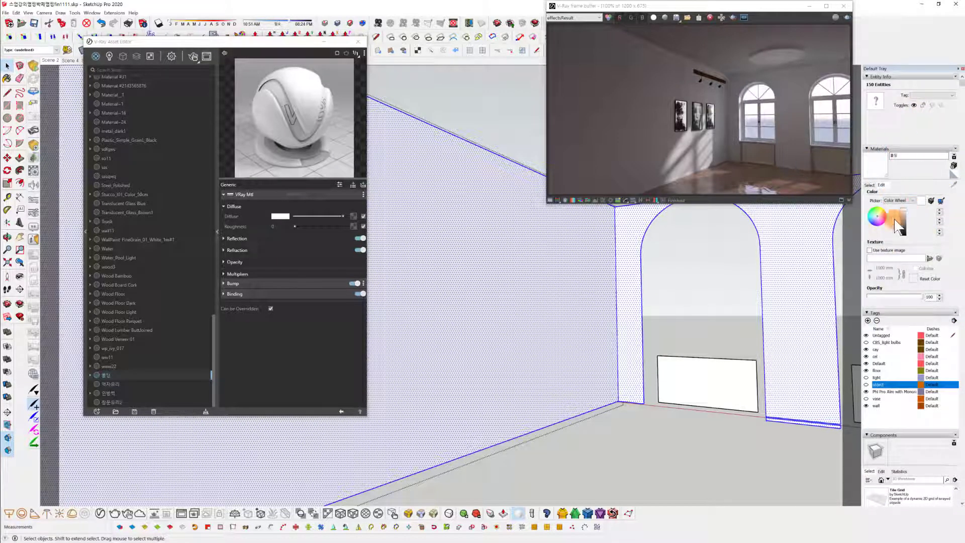
left_click(870, 186)
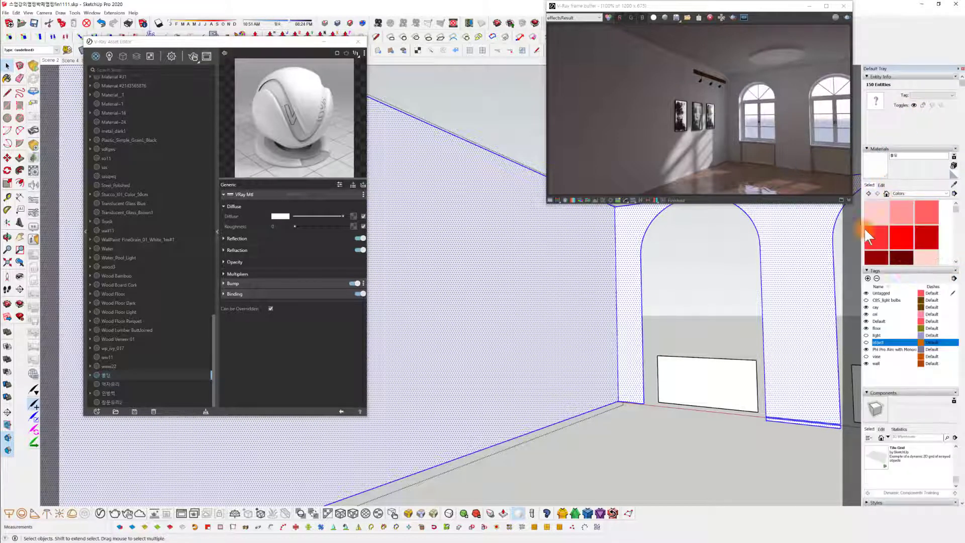
left_click(880, 186)
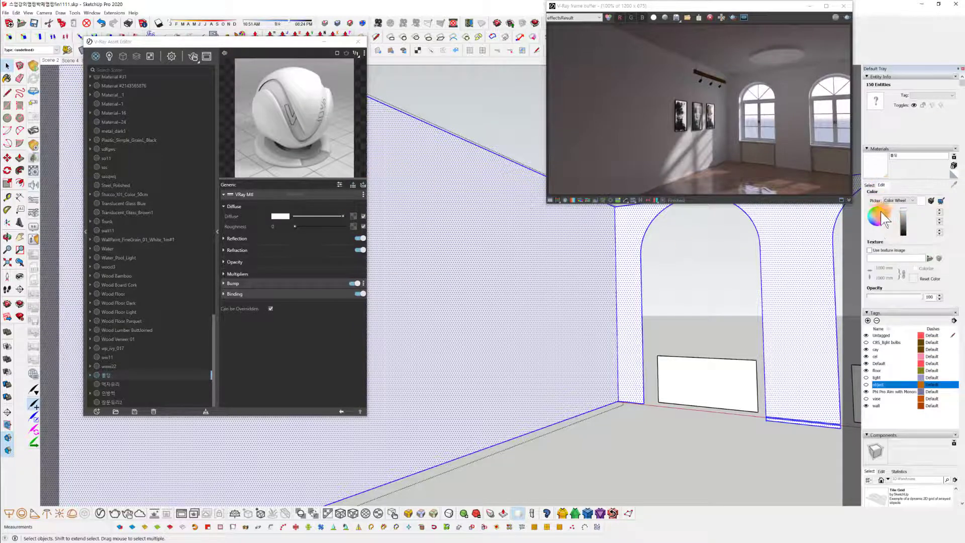
left_click(870, 185)
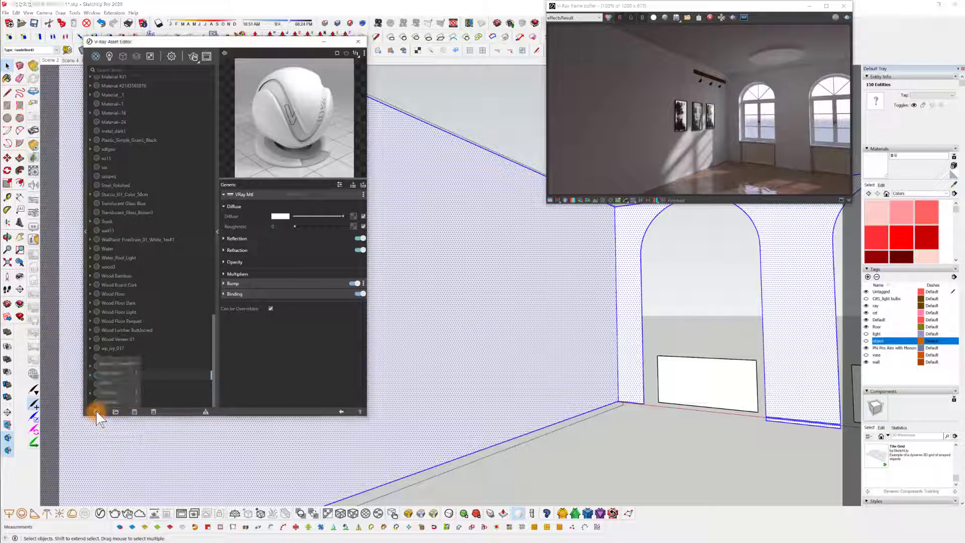
Create a new Generic V-Ray material for the walls and rename it 벽면1.
mouse_move(112, 402)
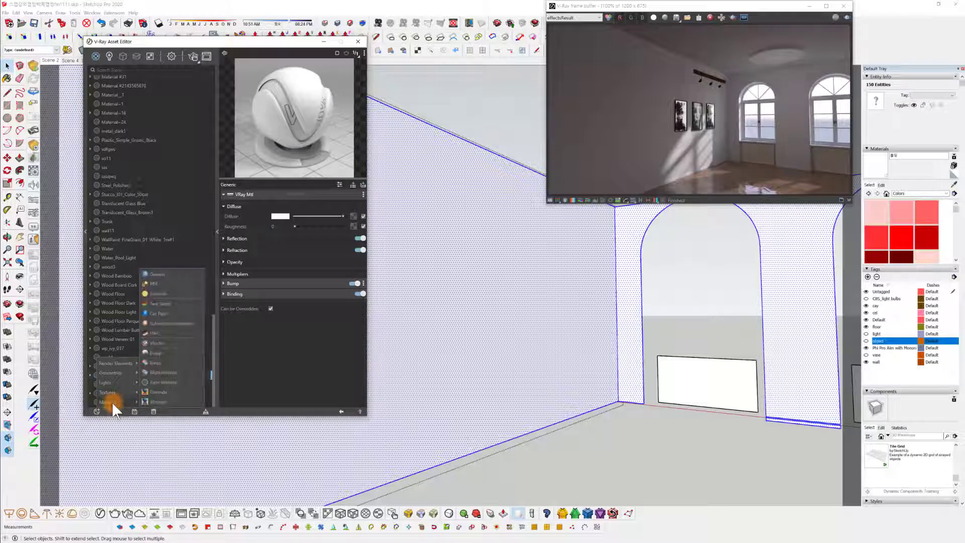
left_click(160, 274)
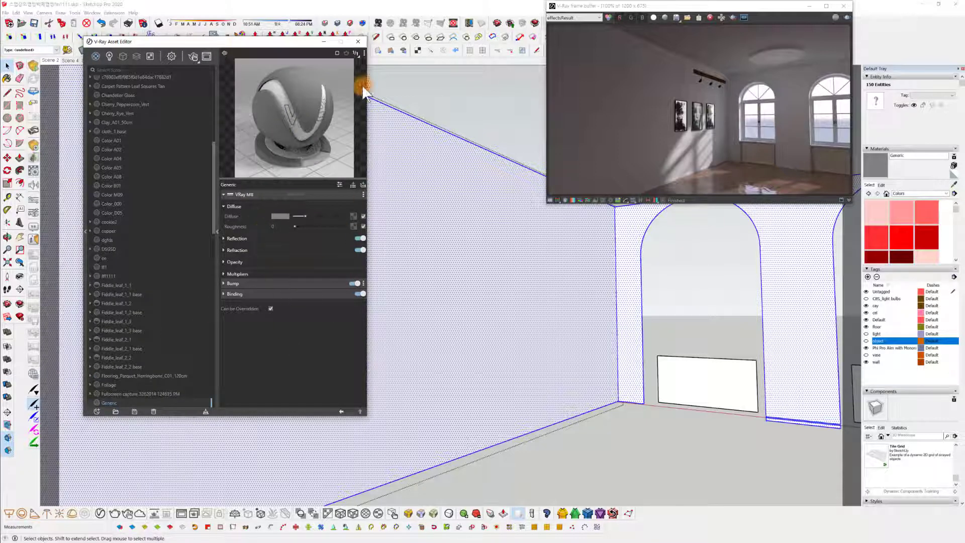
right_click(111, 401)
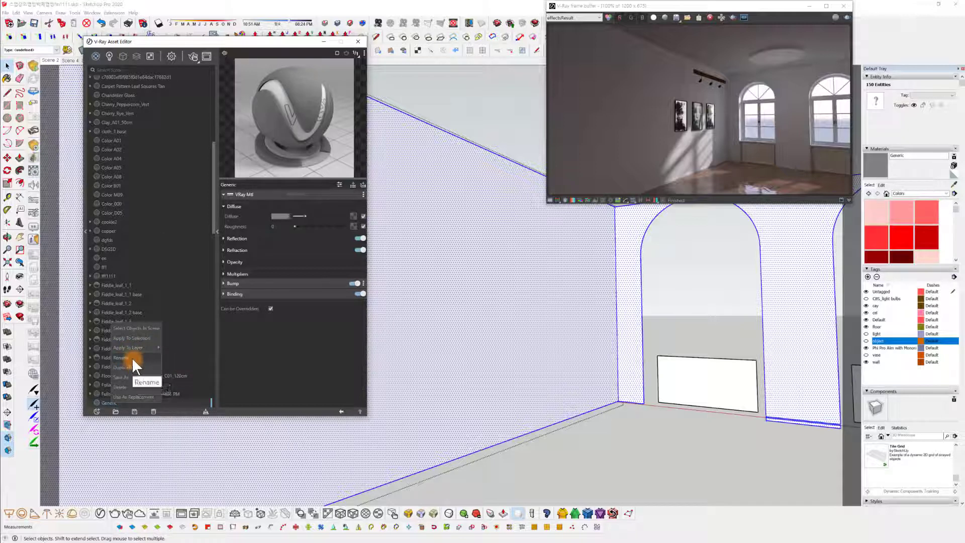
left_click(132, 358)
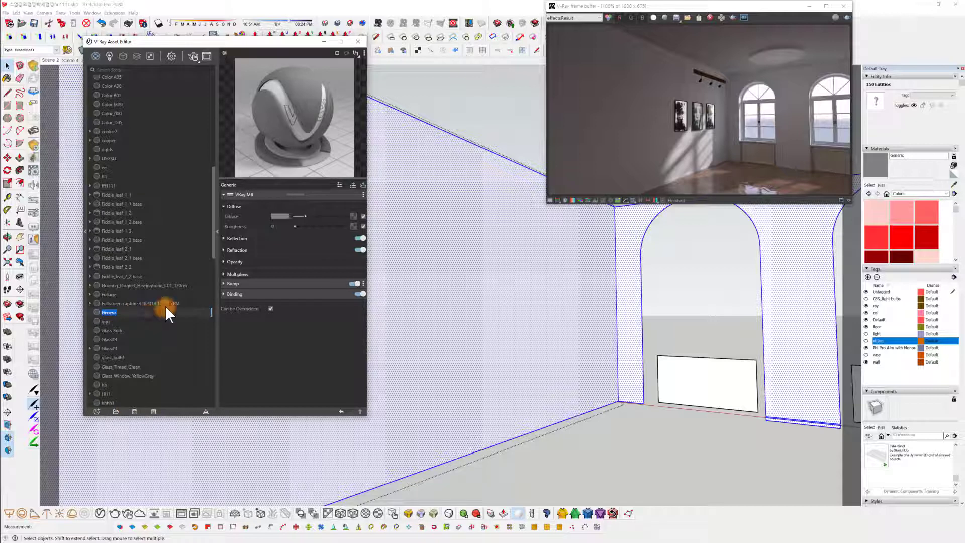
type("ㅈㅐ")
key("Return")
Locate the 벽면1 material in the list and apply it to the selected wall faces.
scroll(172, 348, "down", 8)
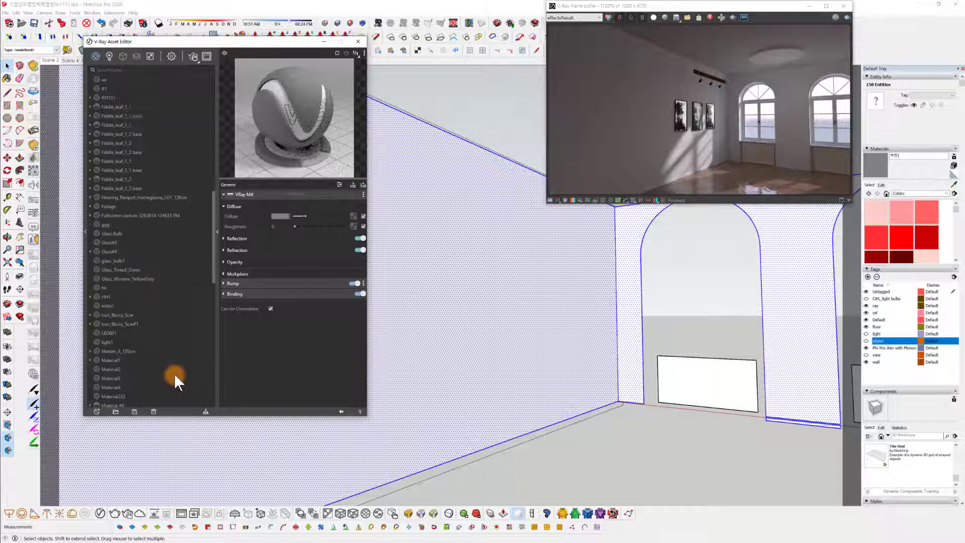
left_click_drag(214, 276, 155, 381)
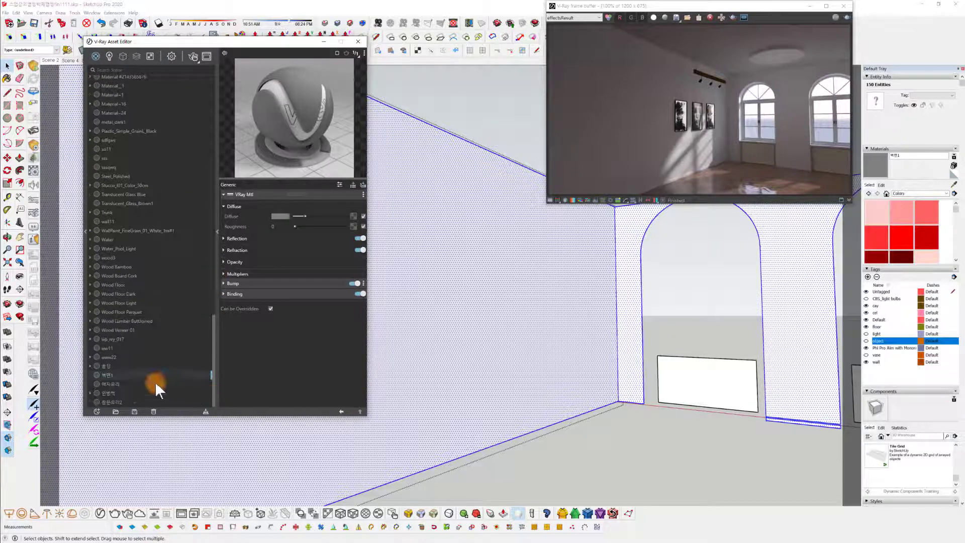
left_click_drag(266, 45, 389, 41)
left_click_drag(420, 221, 423, 225)
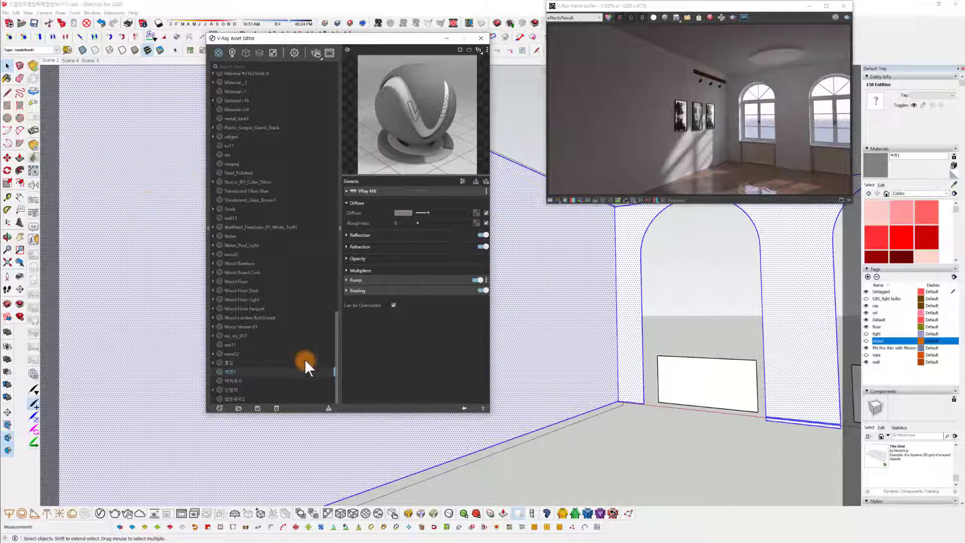
right_click(228, 371)
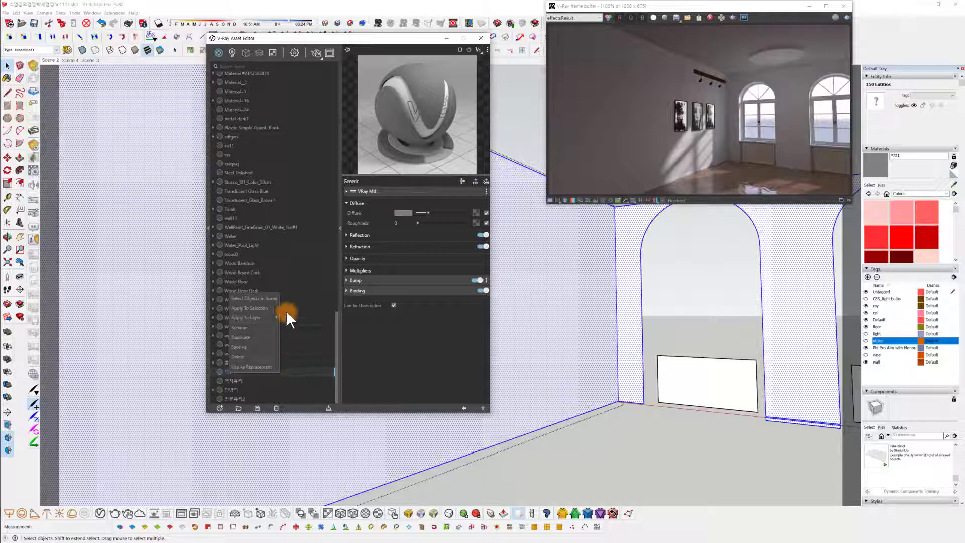
left_click(260, 309)
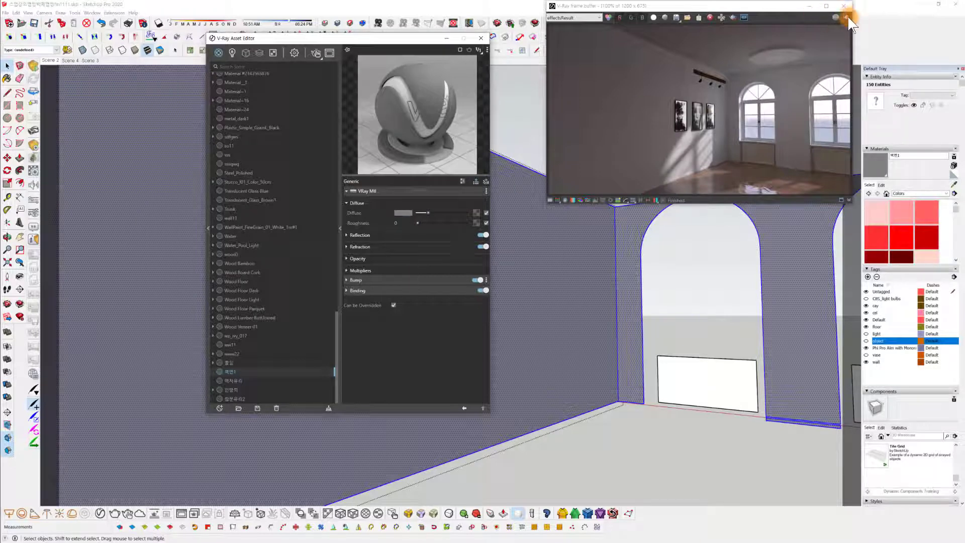
Start an interactive render of the room with the new wall material and check the material's diffuse color.
left_click(814, 15)
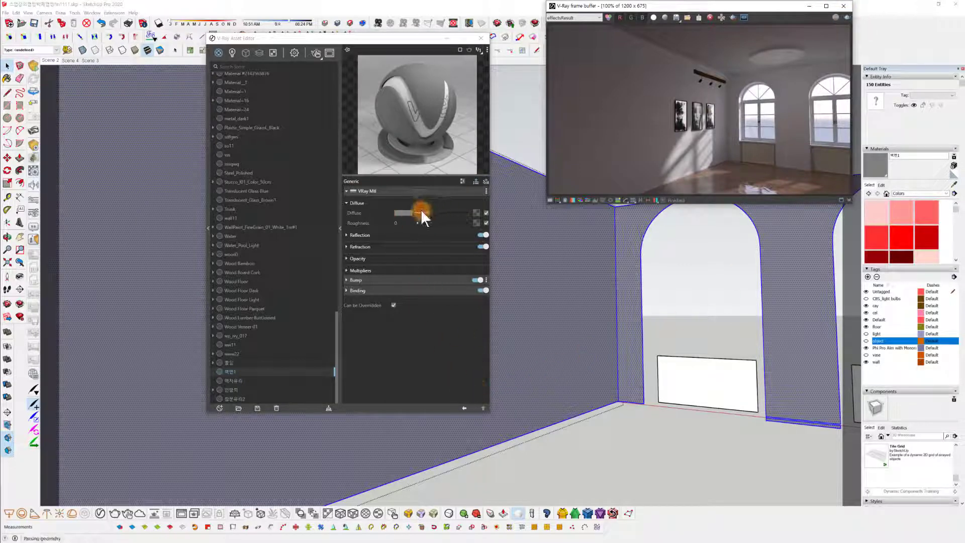
left_click_drag(421, 211, 401, 211)
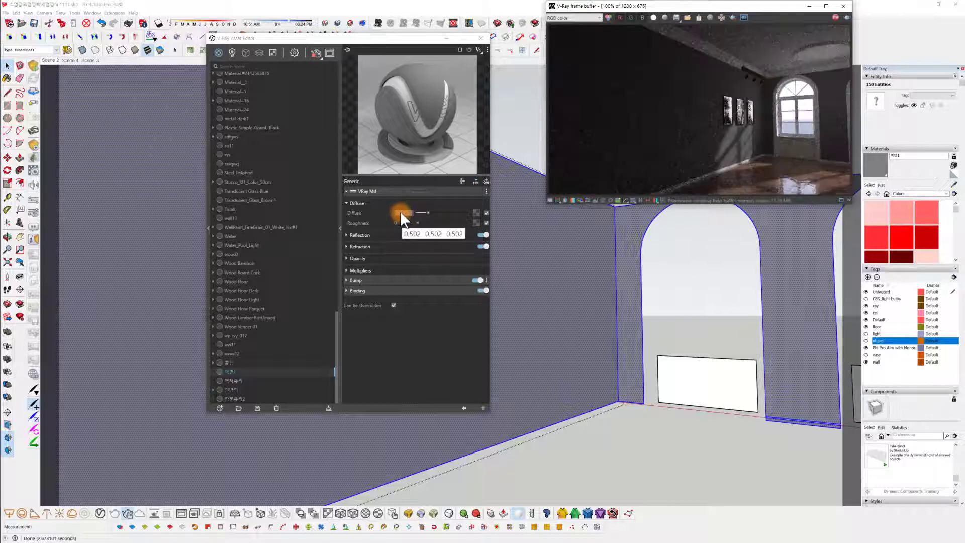
Set the selected wall material's diffuse color to a muted dusty maroon.
left_click(400, 213)
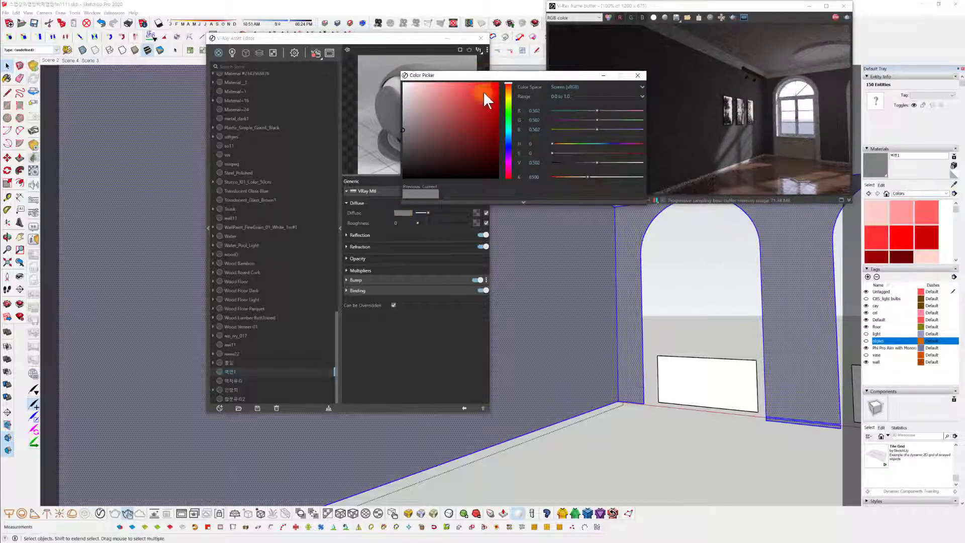
left_click(439, 127)
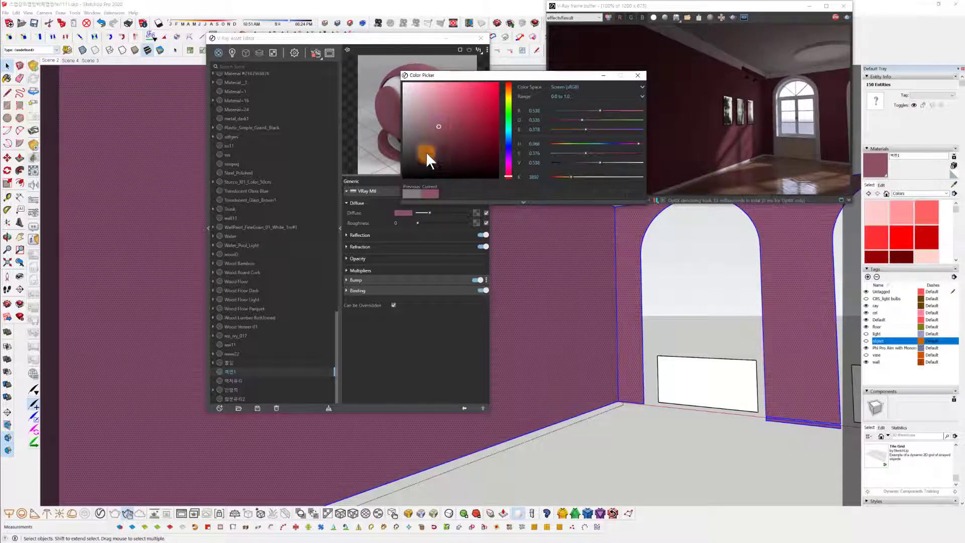
left_click(637, 76)
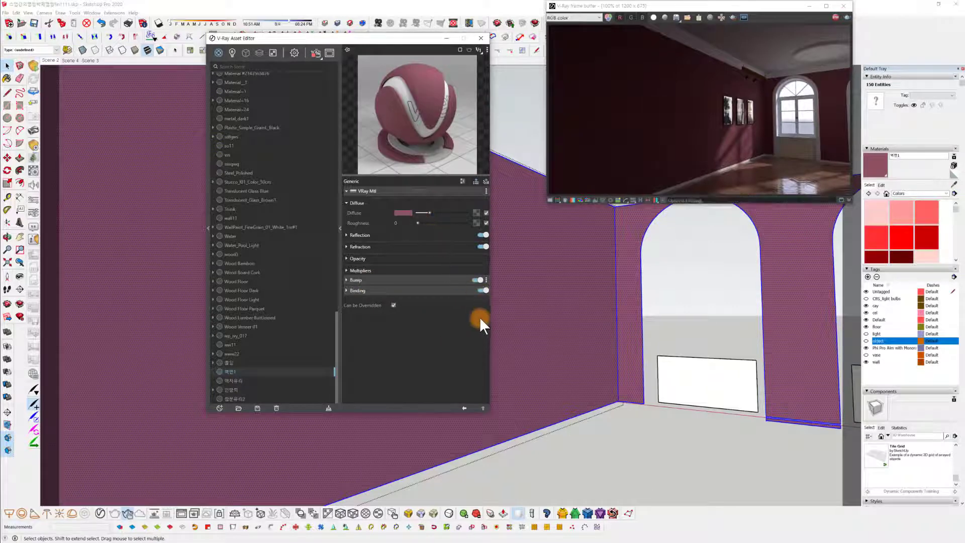
Add a Bitmap texture to the wall material's bump slot, using the Bump Map mode.
left_click(365, 280)
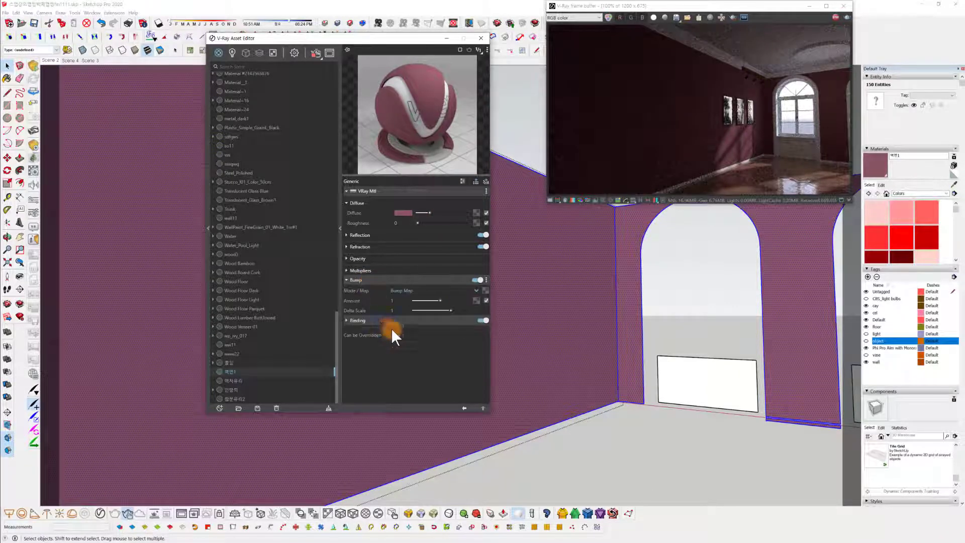
left_click(402, 291)
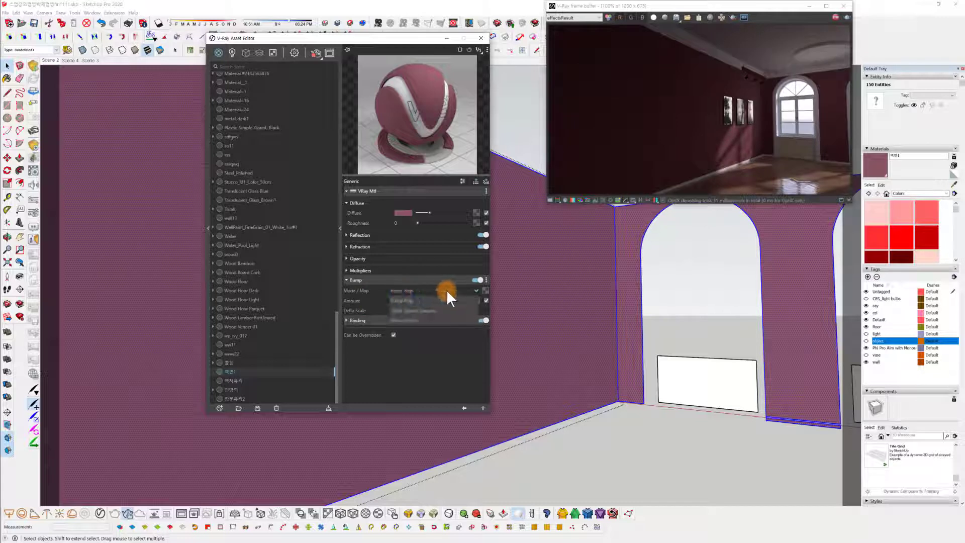
left_click(403, 297)
left_click(485, 290)
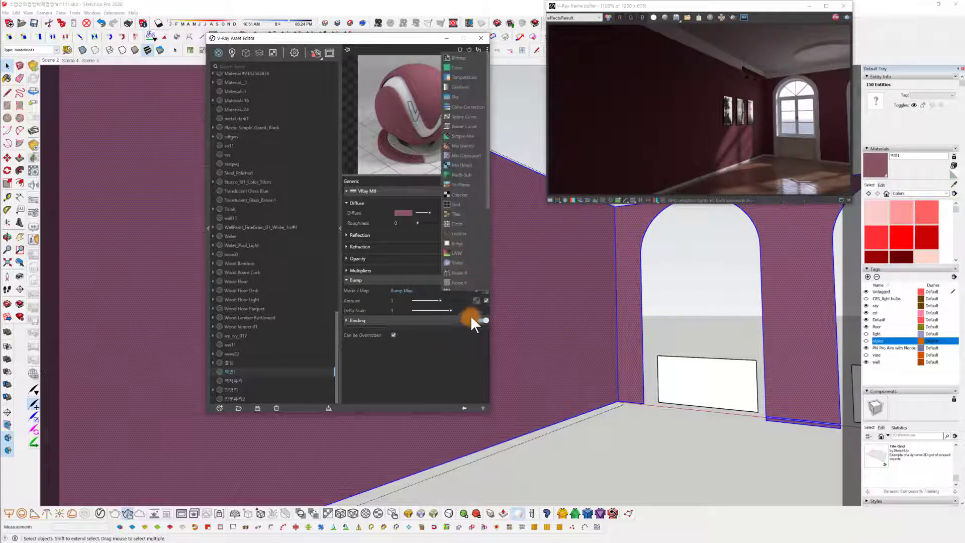
left_click(460, 59)
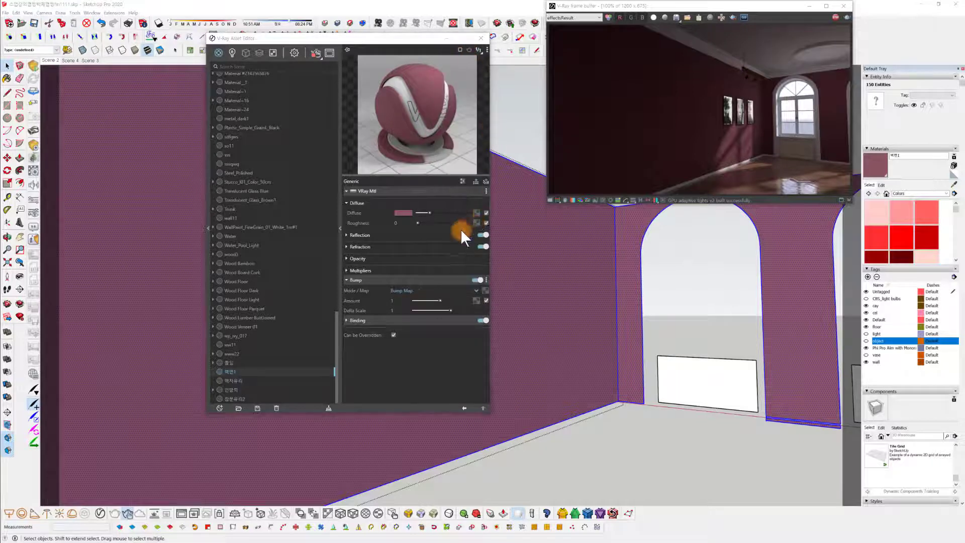
left_click(497, 71)
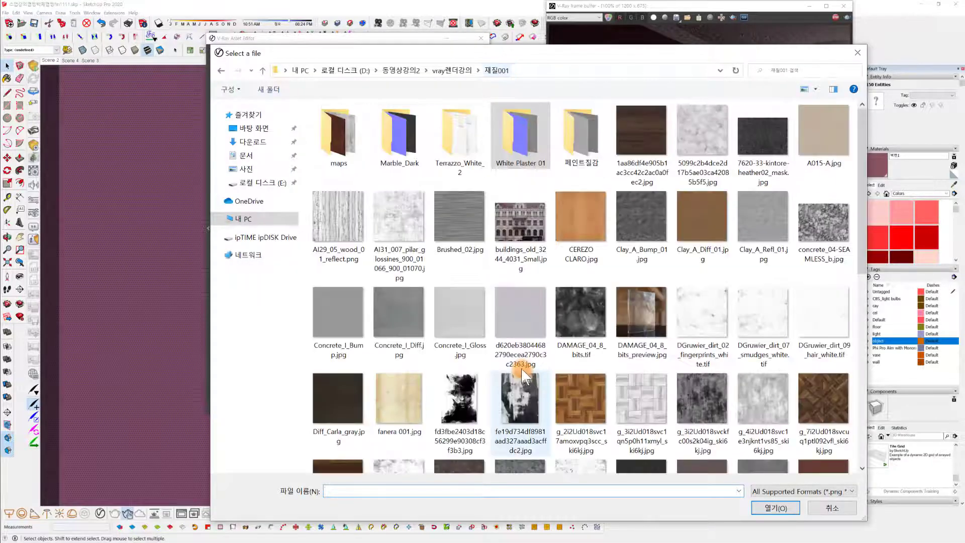
Preview "Seamless wall white paint plaster stucco texture 02.jpg" at full size and load it as the wall material's bump bitmap.
scroll(518, 362, "down", 3)
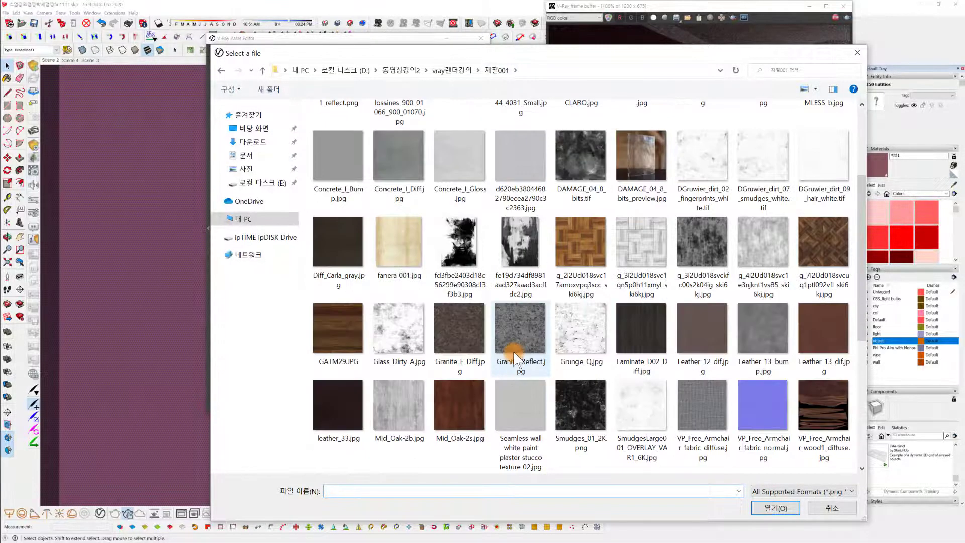
left_click(531, 401)
right_click(531, 402)
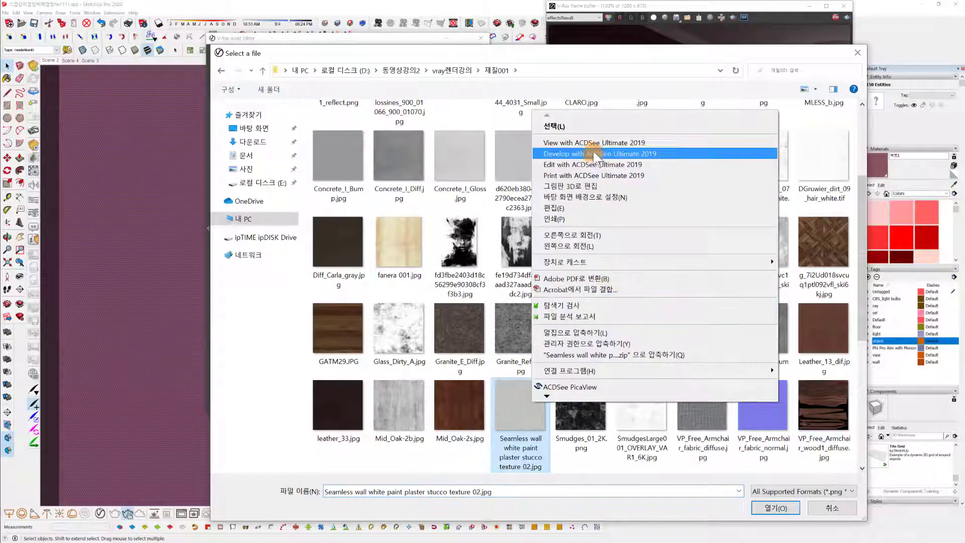
left_click(568, 151)
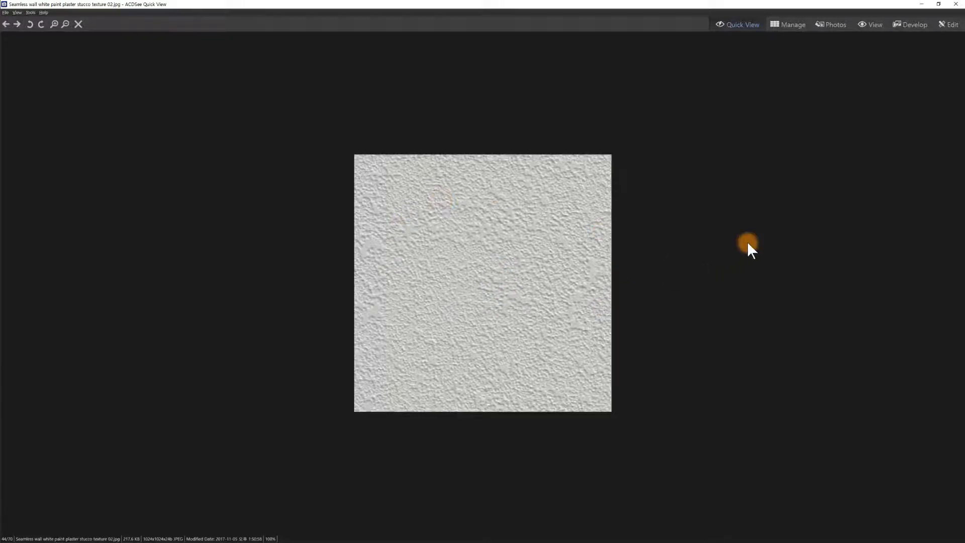
left_click(955, 4)
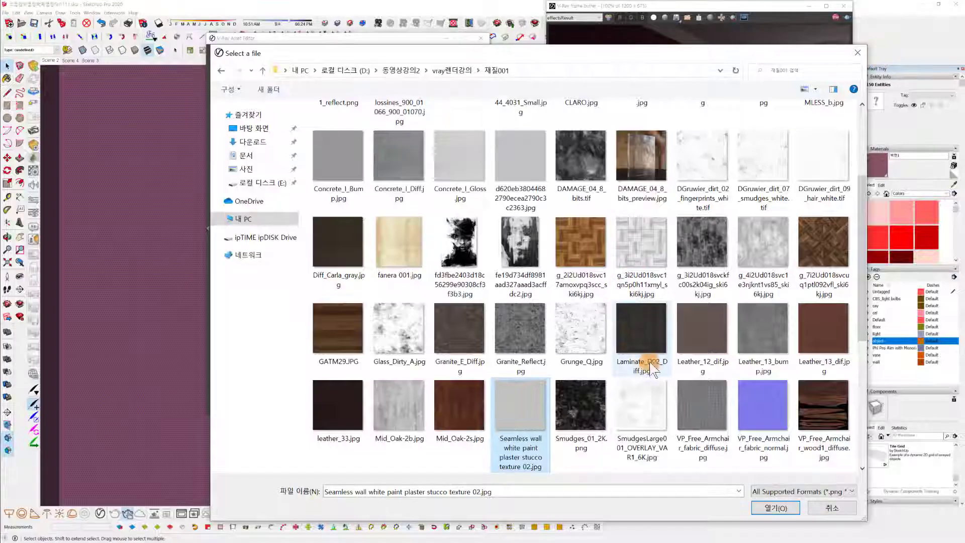
left_click(776, 508)
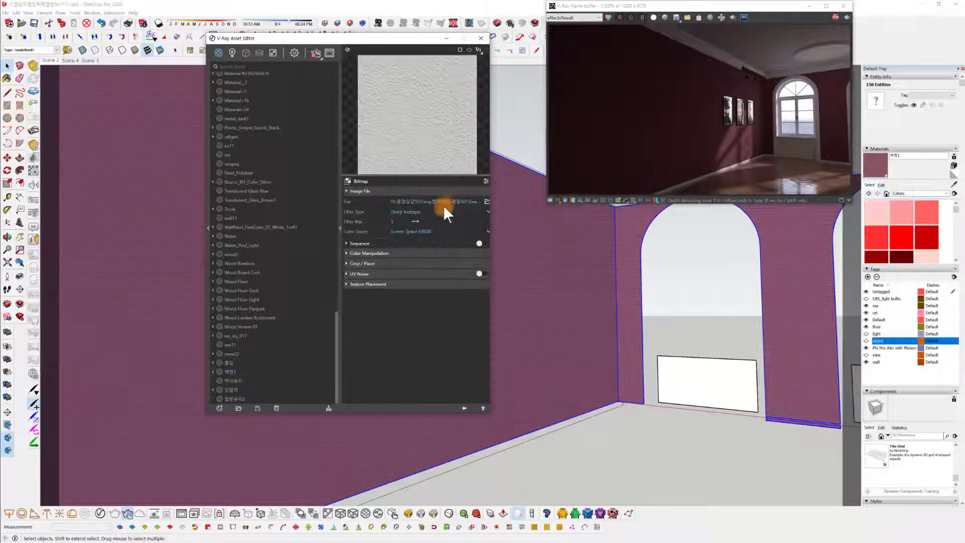
left_click(462, 407)
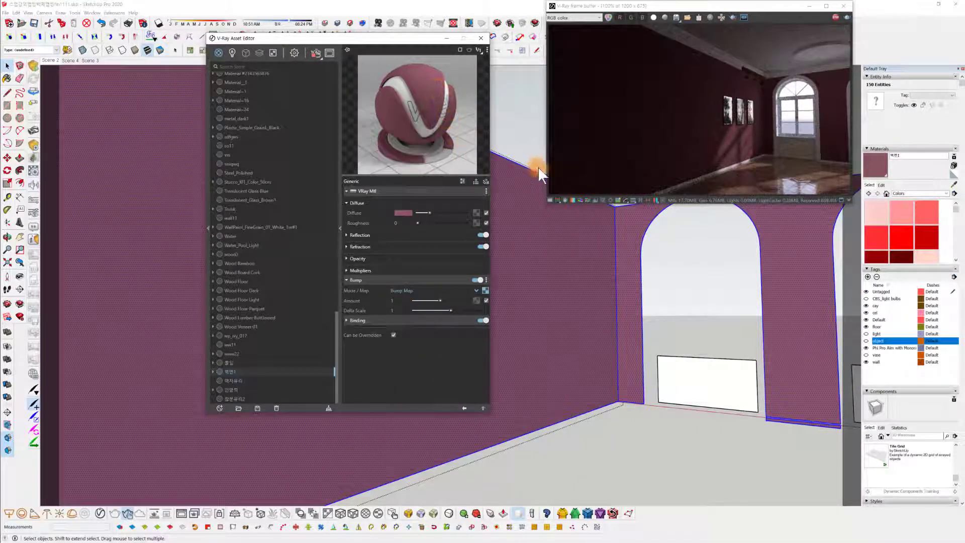
Set the wall material's bump amount to 10 with the framed pictures in close view.
mouse_move(570, 313)
middle_mouse_down()
mouse_move(620, 312)
mouse_move(600, 326)
mouse_move(616, 309)
mouse_move(581, 315)
mouse_move(609, 312)
middle_mouse_up()
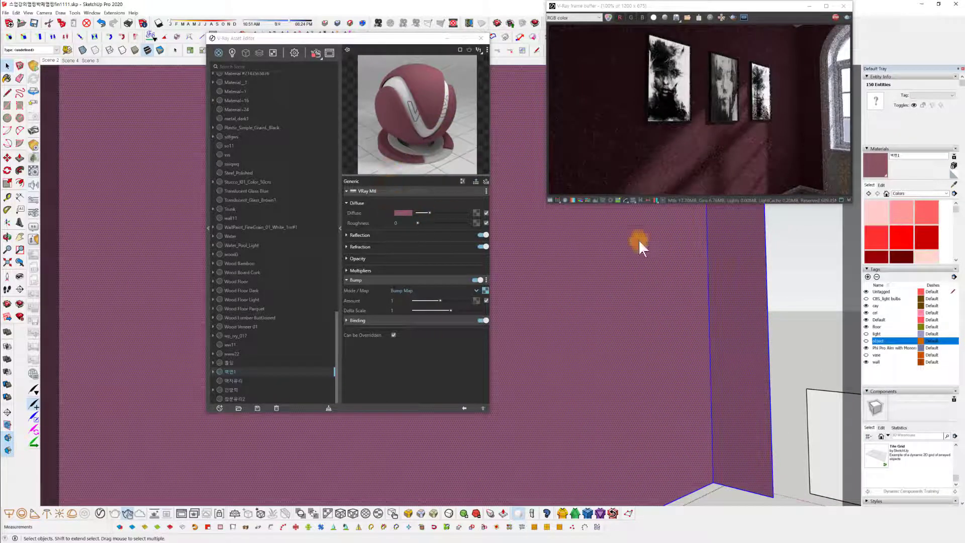
scroll(653, 289, "up", 2)
scroll(648, 289, "up", 1)
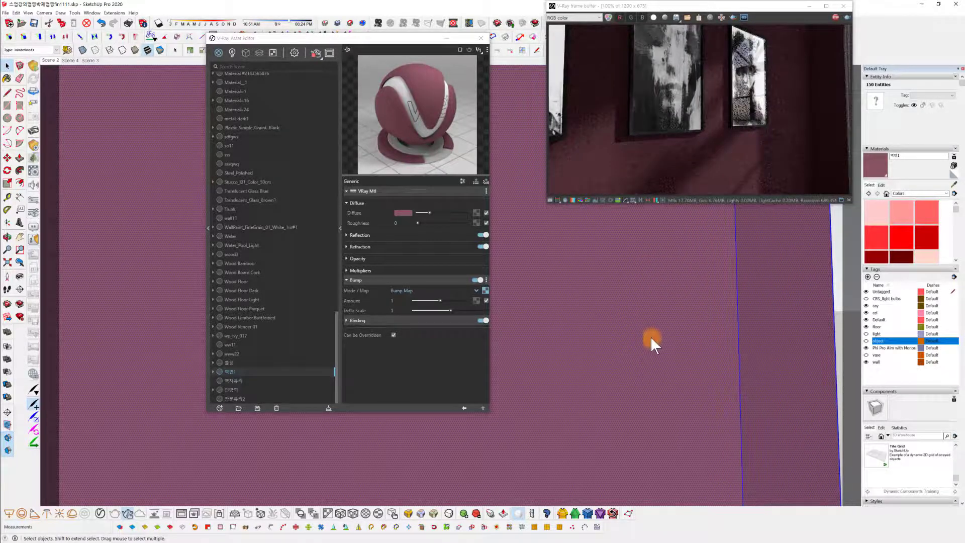
scroll(638, 284, "up", 1)
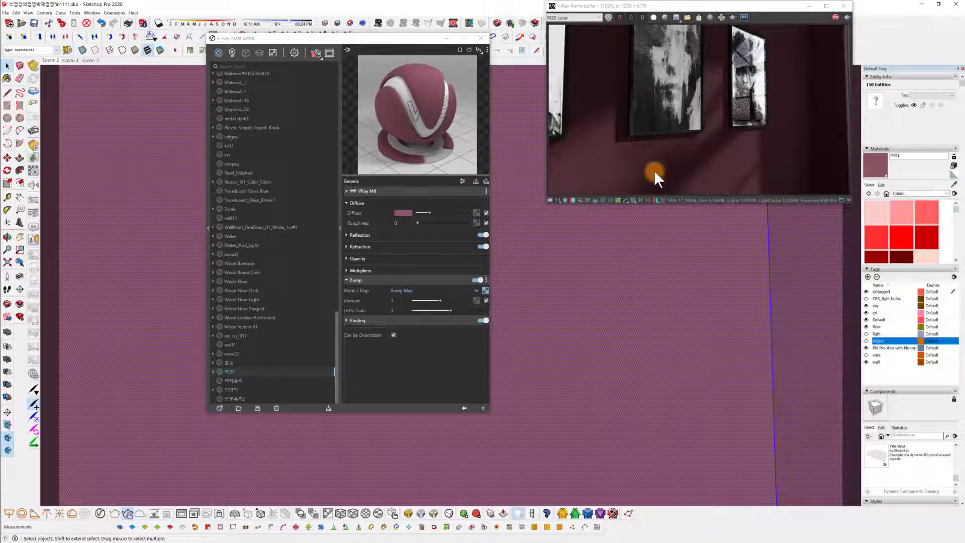
left_click_drag(404, 301, 345, 271)
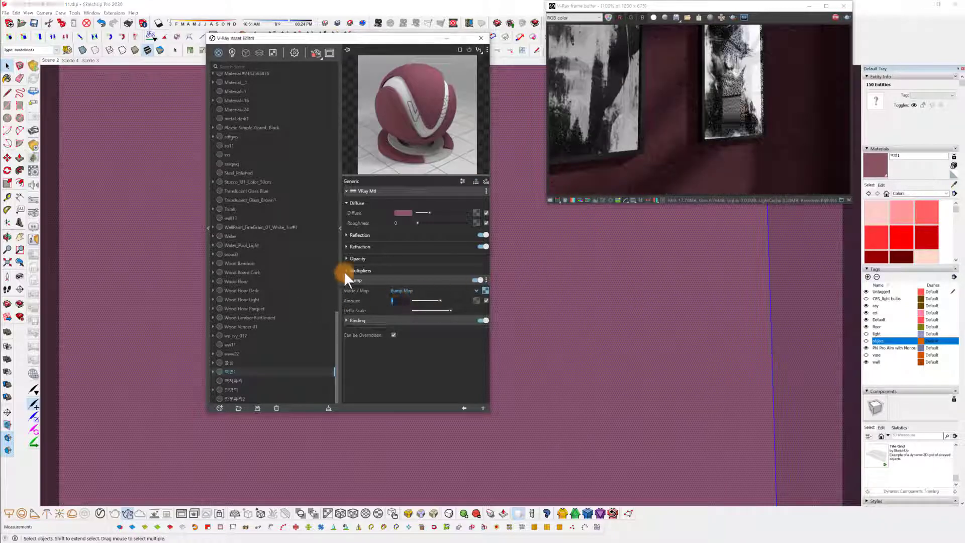
type("10")
key("Return")
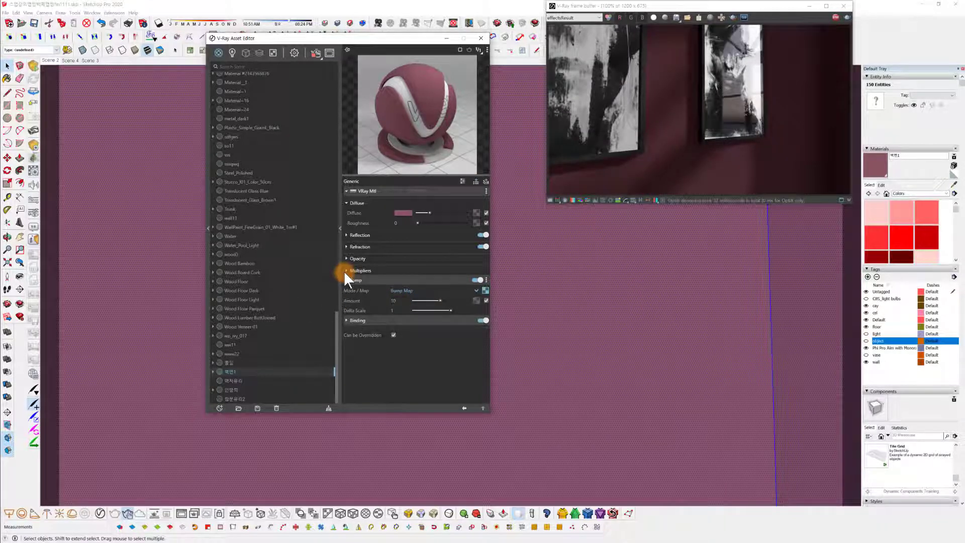
Inspect the stronger relief on the wall around the pictures and set the bump amount back to 1.
left_click(568, 197)
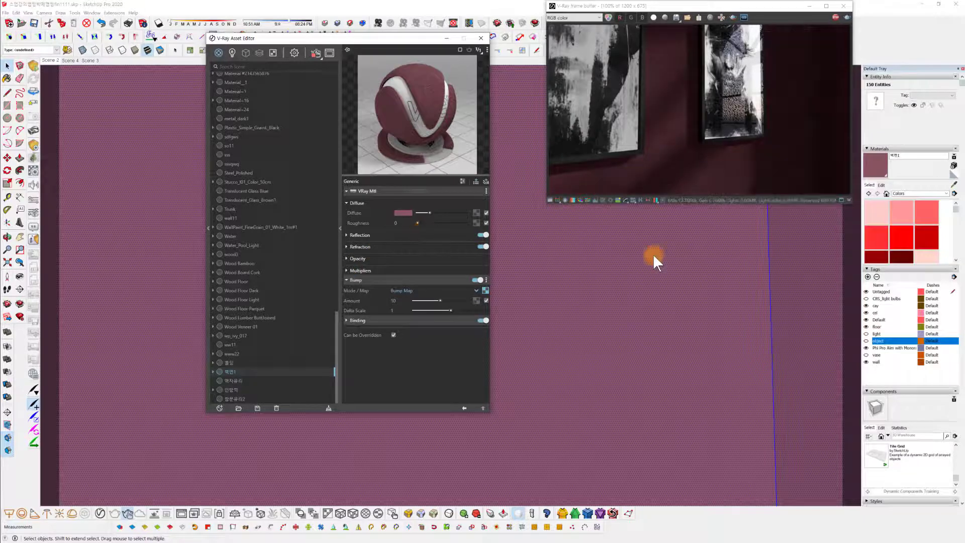
scroll(641, 269, "up", 2)
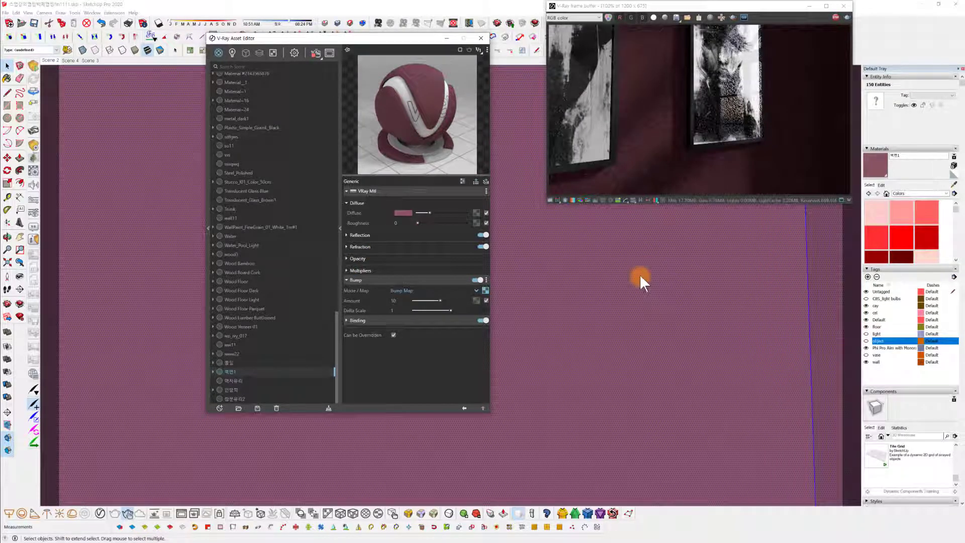
scroll(636, 336, "down", 1)
scroll(628, 343, "down", 2)
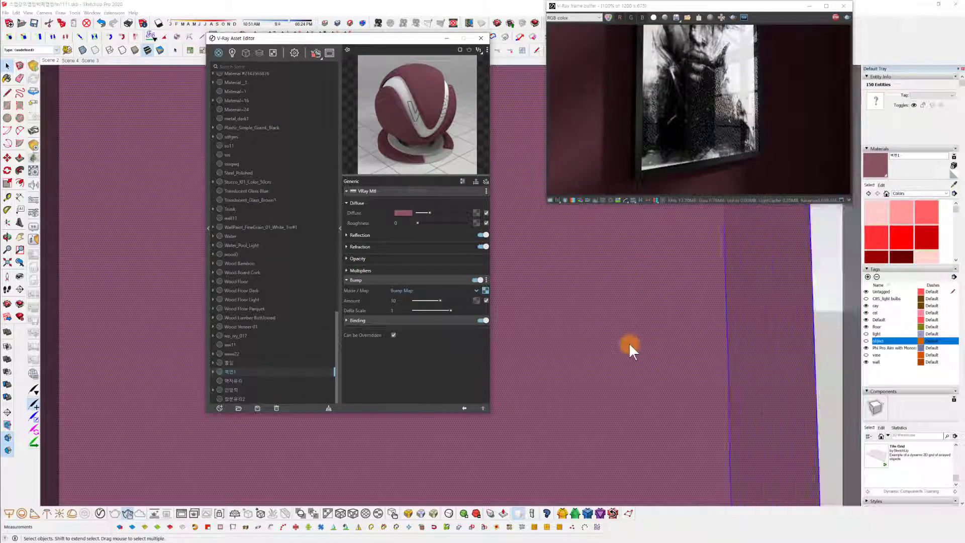
scroll(623, 351, "down", 2)
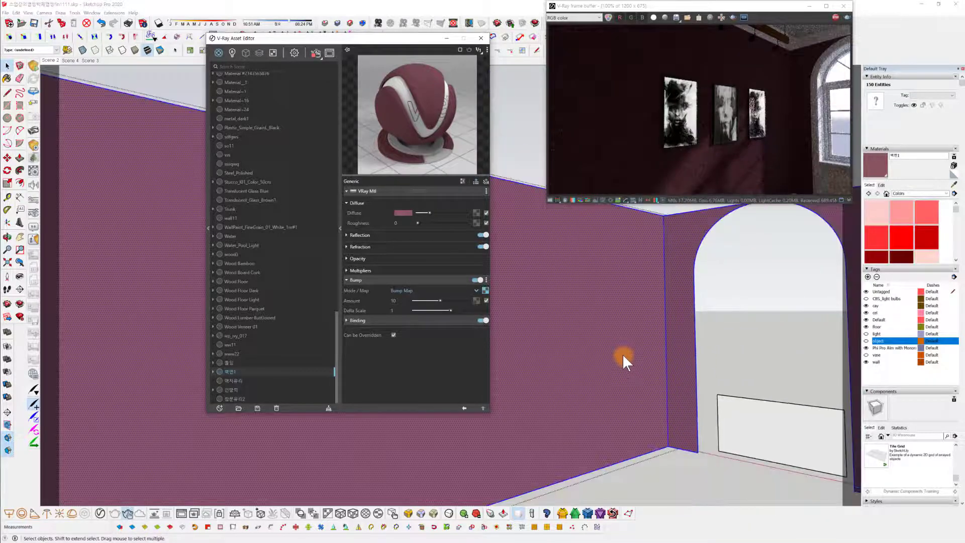
left_click(483, 320)
left_click(401, 300)
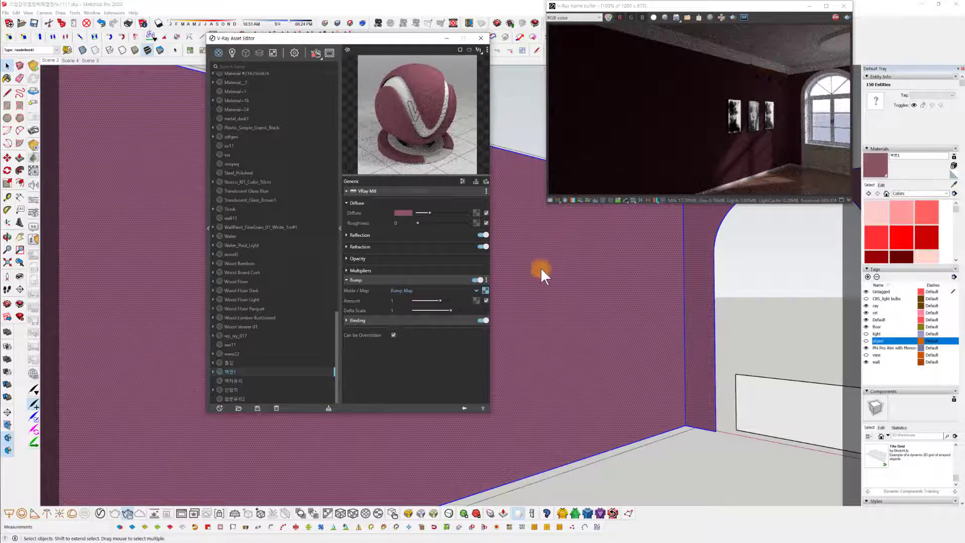
Load "Seamless wall white paint plaster stucco texture 02.jpg" as a Bitmap texture for the wall material's diffuse color.
middle_click_drag(540, 268, 406, 170)
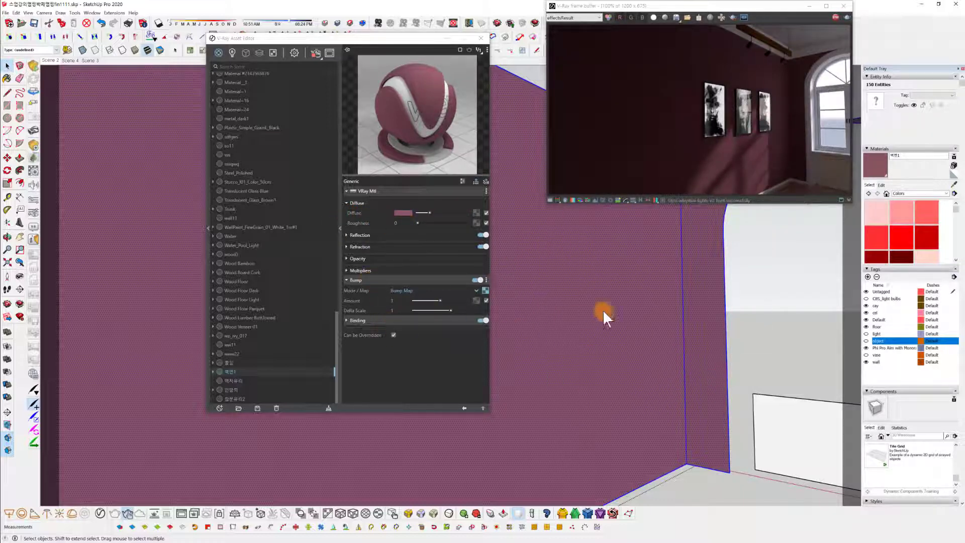
middle_click_drag(640, 299, 629, 275)
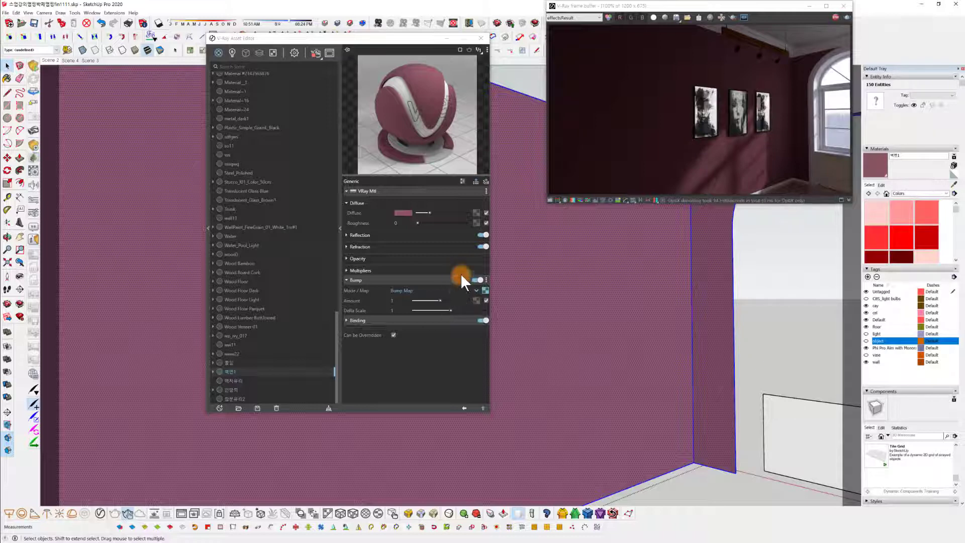
left_click(476, 212)
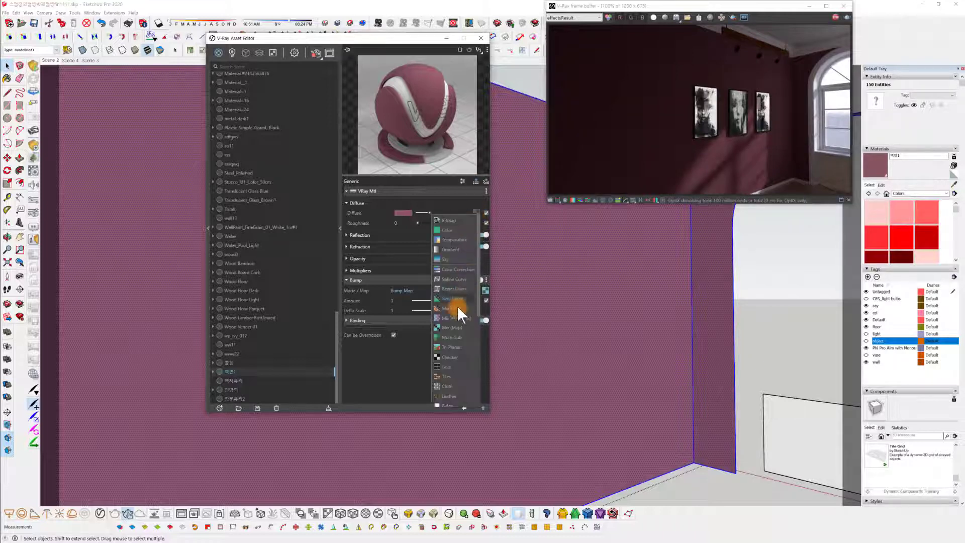
left_click(447, 219)
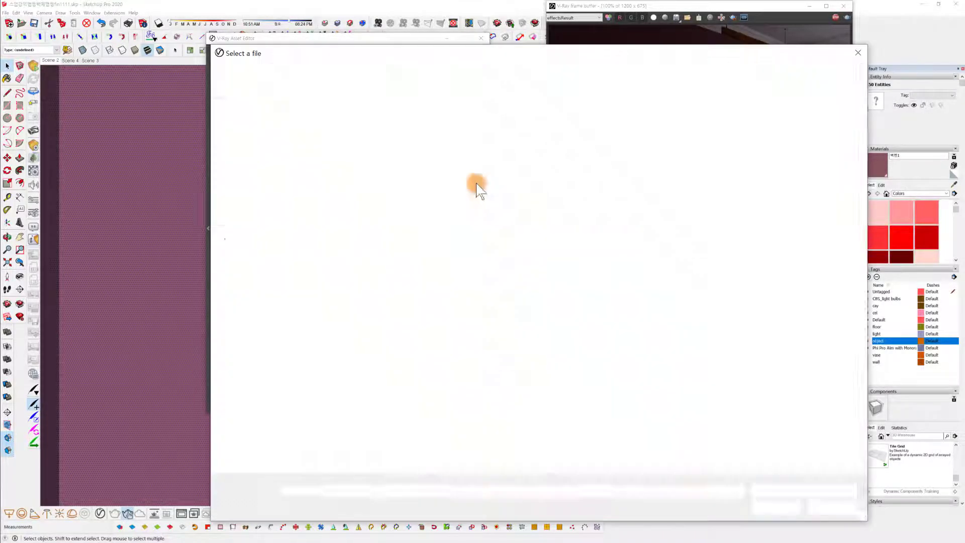
scroll(498, 326, "down", 8)
scroll(507, 311, "up", 3)
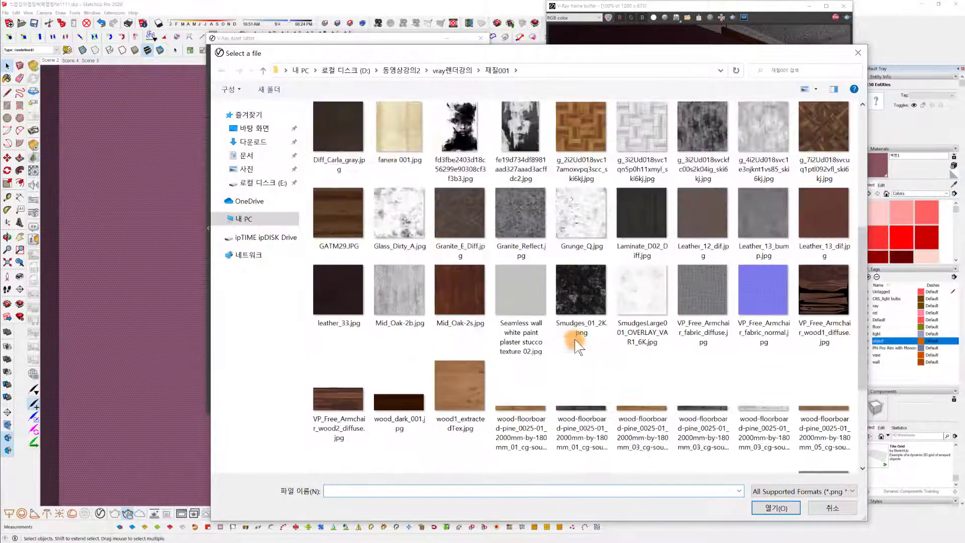
left_click(525, 291)
left_click(764, 508)
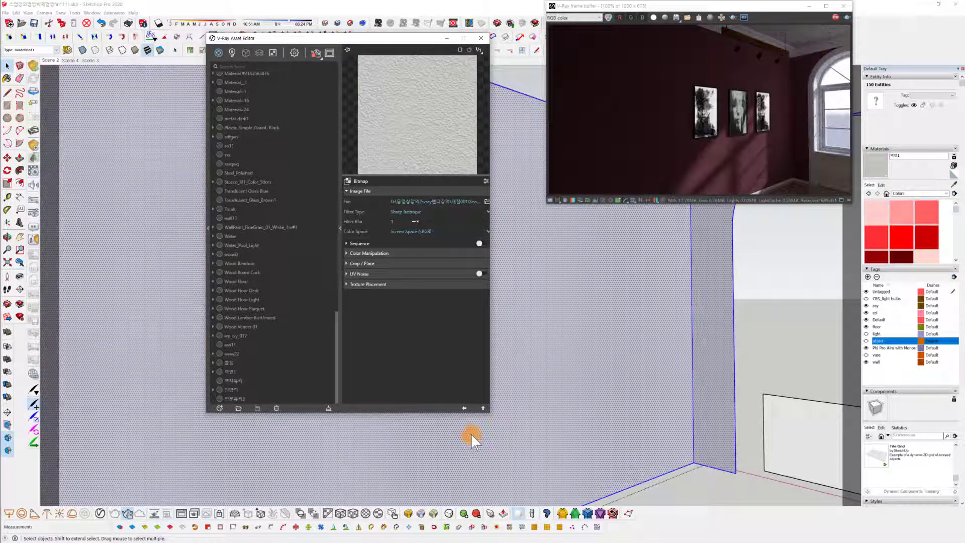
left_click(463, 408)
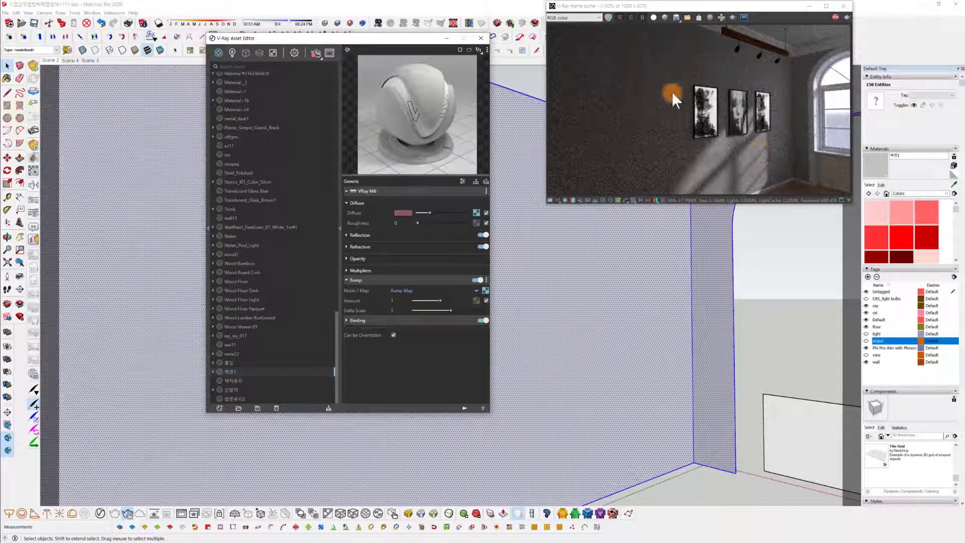
Examine the scale and relief of the plaster texture on the wall, up close and from farther away.
scroll(600, 304, "up", 5)
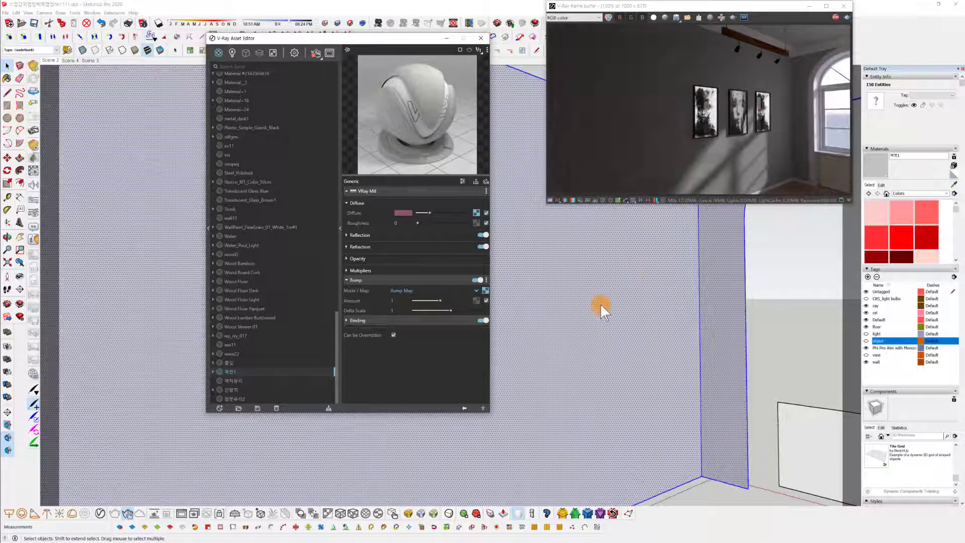
scroll(617, 302, "up", 3)
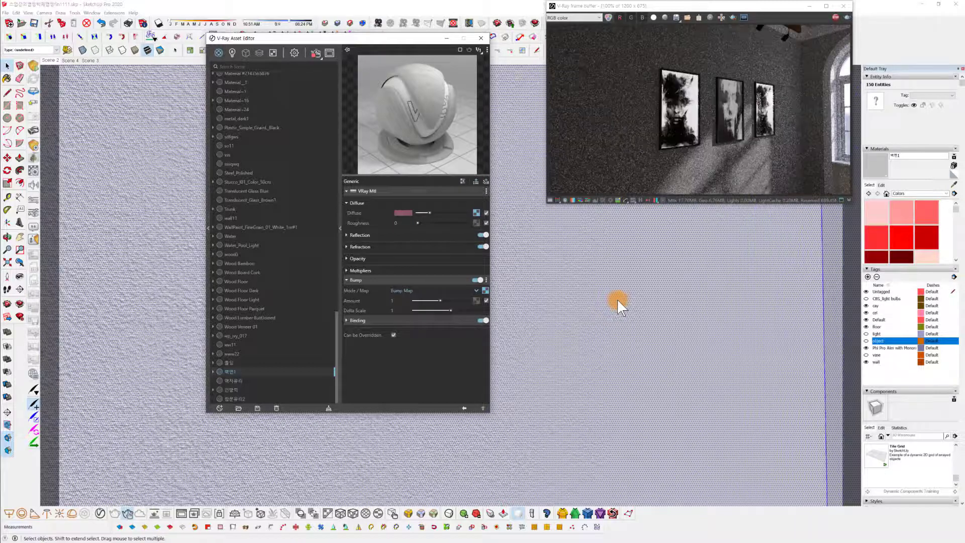
scroll(614, 315, "down", 4)
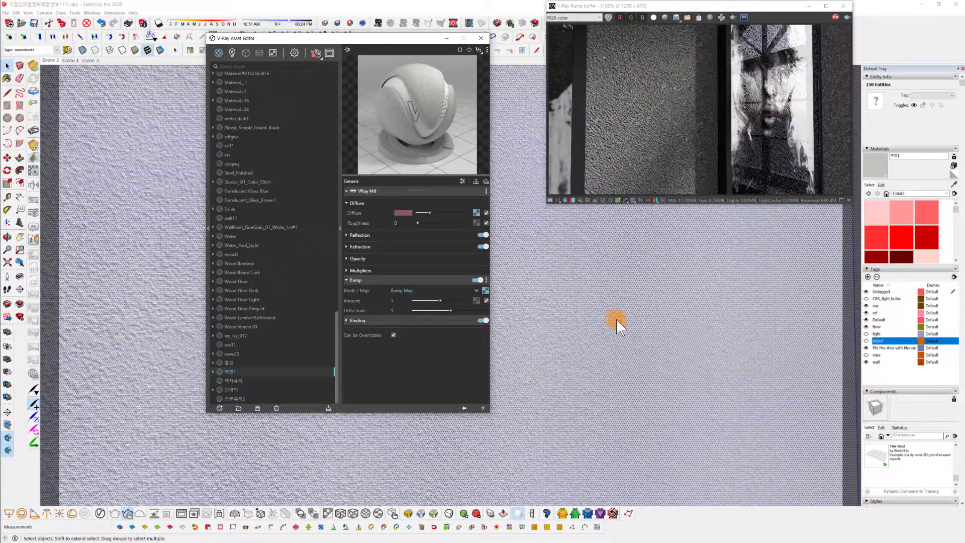
scroll(619, 336, "down", 5)
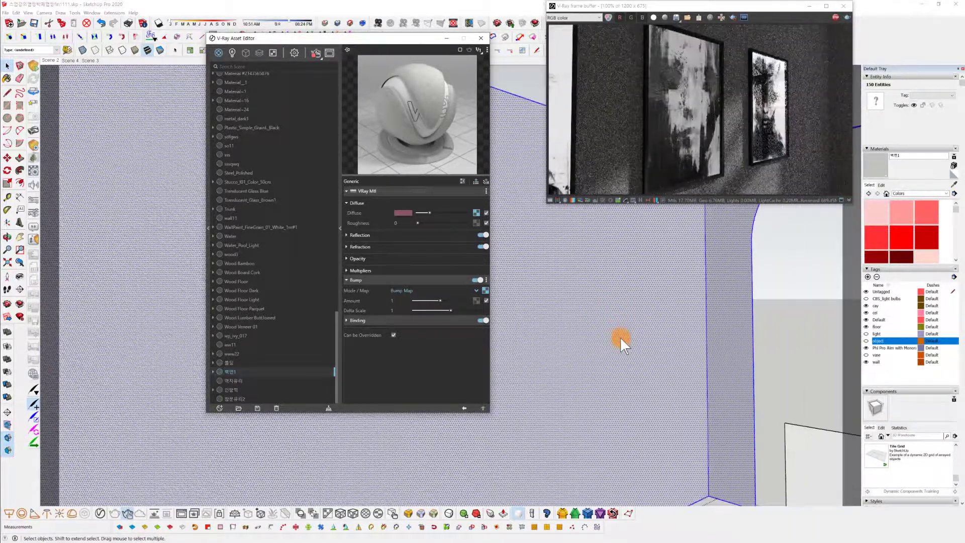
Examine the gray plaster texture around the framed pictures from farther away and up close in the interactive render.
middle_click_drag(621, 345, 659, 324)
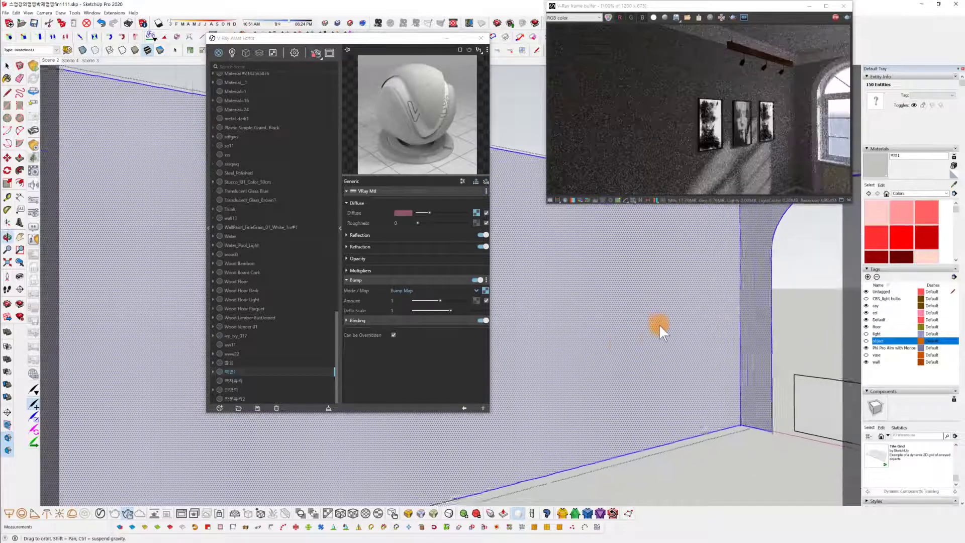
scroll(658, 324, "up", 4)
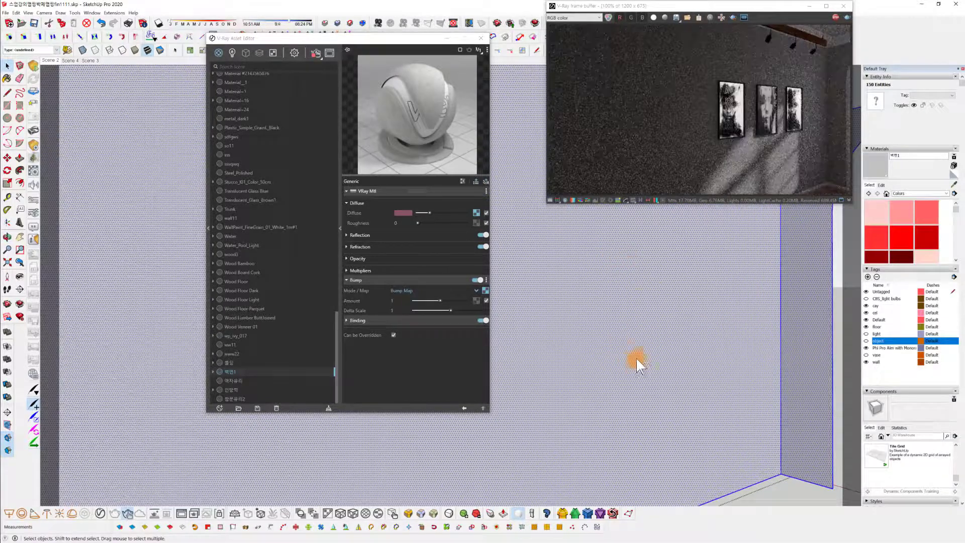
mouse_move(636, 358)
middle_mouse_down()
mouse_move(640, 347)
mouse_move(625, 343)
mouse_move(659, 346)
mouse_move(610, 347)
mouse_move(636, 341)
middle_mouse_up()
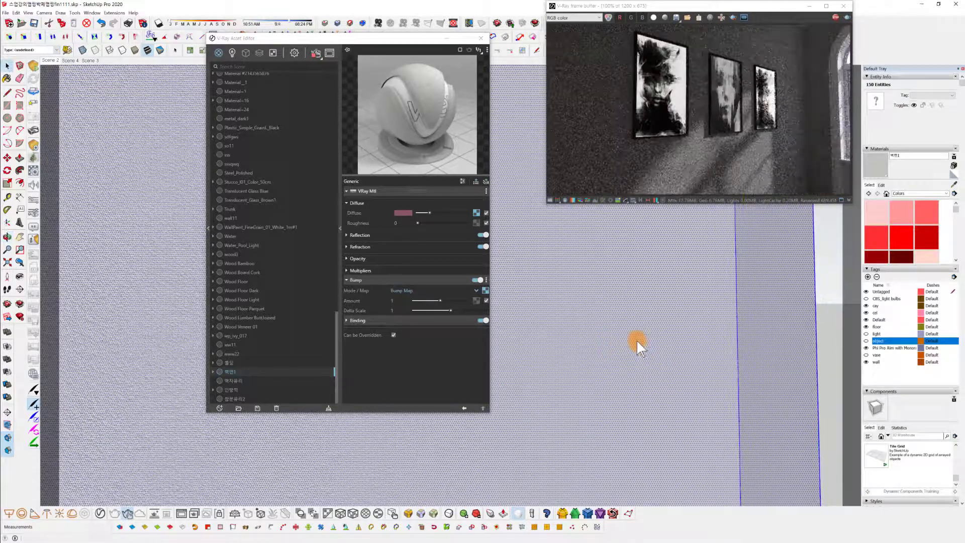
scroll(618, 334, "down", 1)
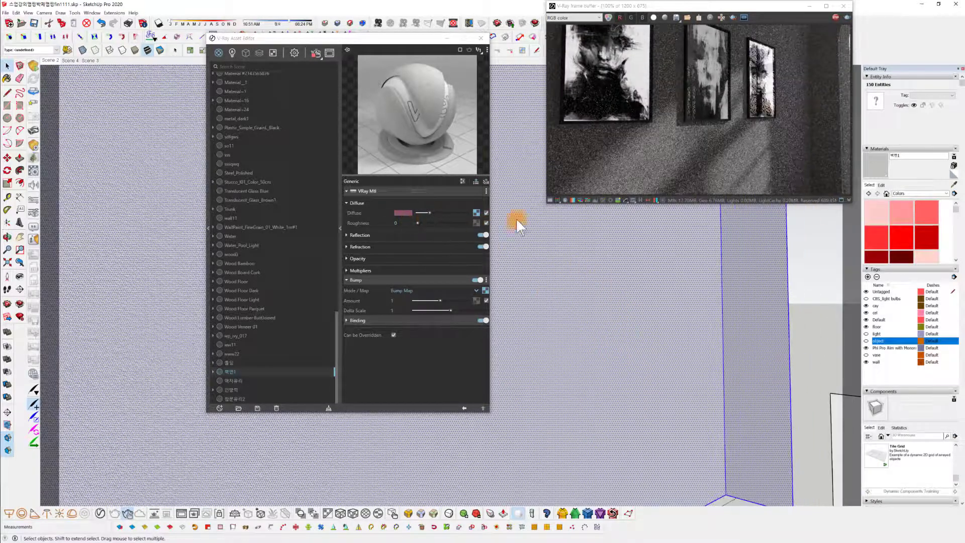
mouse_move(515, 218)
middle_mouse_down()
mouse_move(609, 292)
mouse_move(641, 303)
mouse_move(633, 273)
middle_mouse_up()
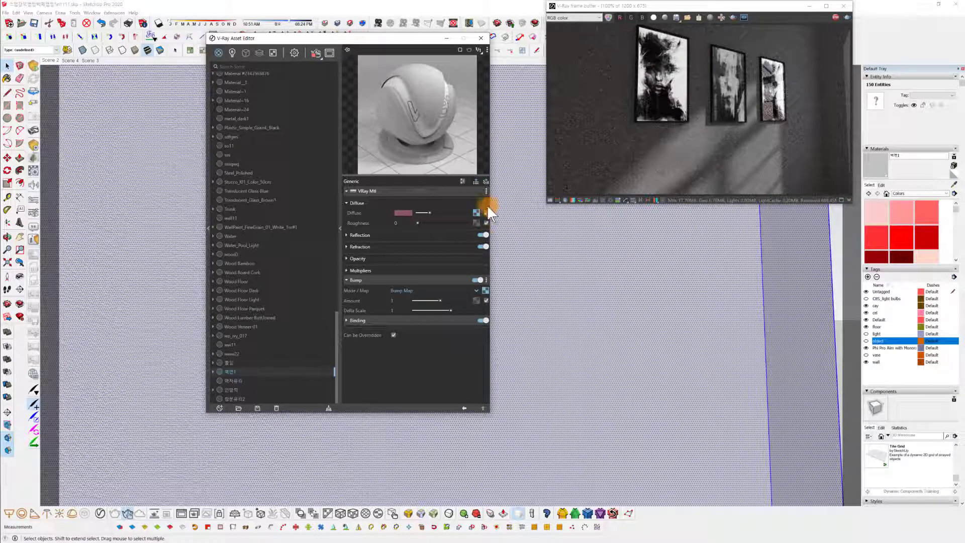
Disable the wall material's diffuse texture and clear its Bitmap so the wall uses the plain mauve diffuse color.
mouse_move(653, 341)
middle_mouse_down()
mouse_move(654, 406)
mouse_move(638, 389)
mouse_move(631, 340)
mouse_move(624, 350)
middle_mouse_up()
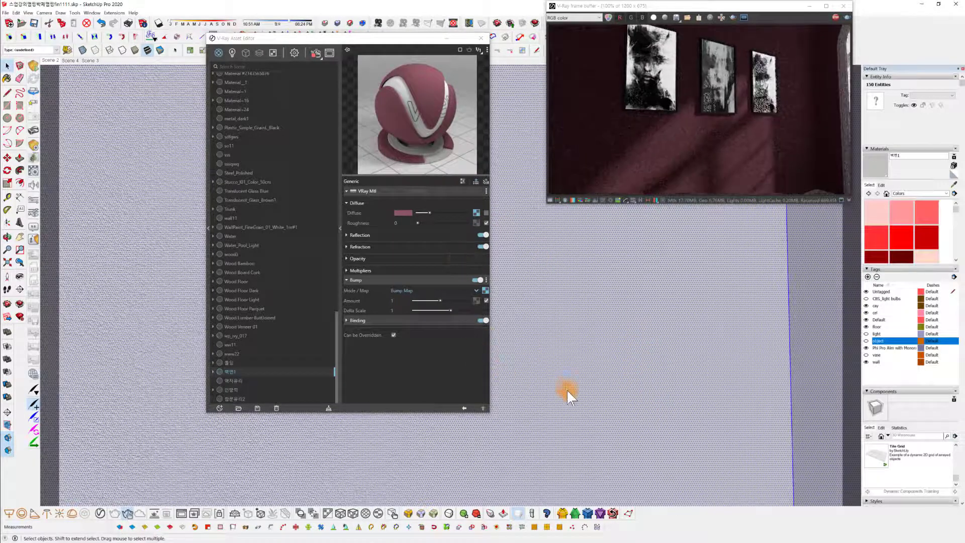
middle_click_drag(554, 446, 549, 447)
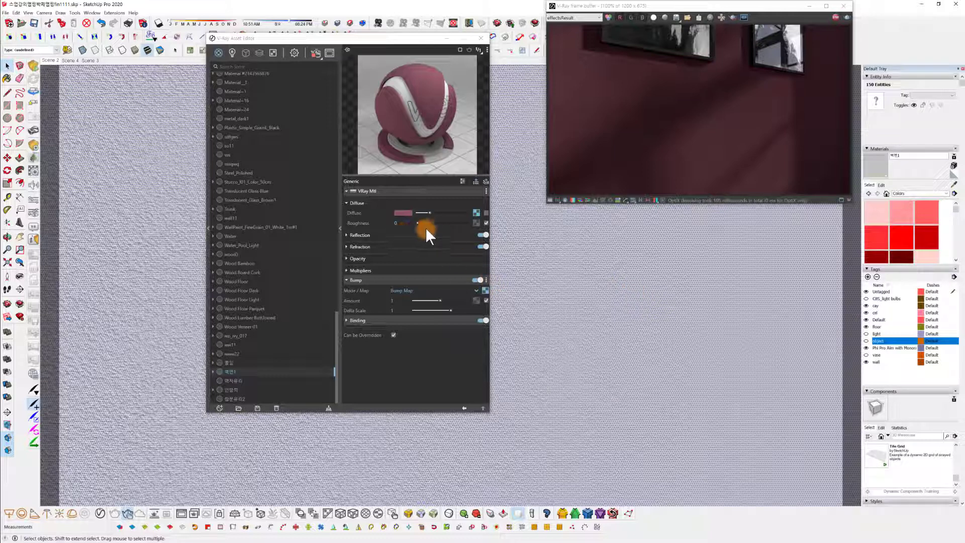
left_click(486, 213)
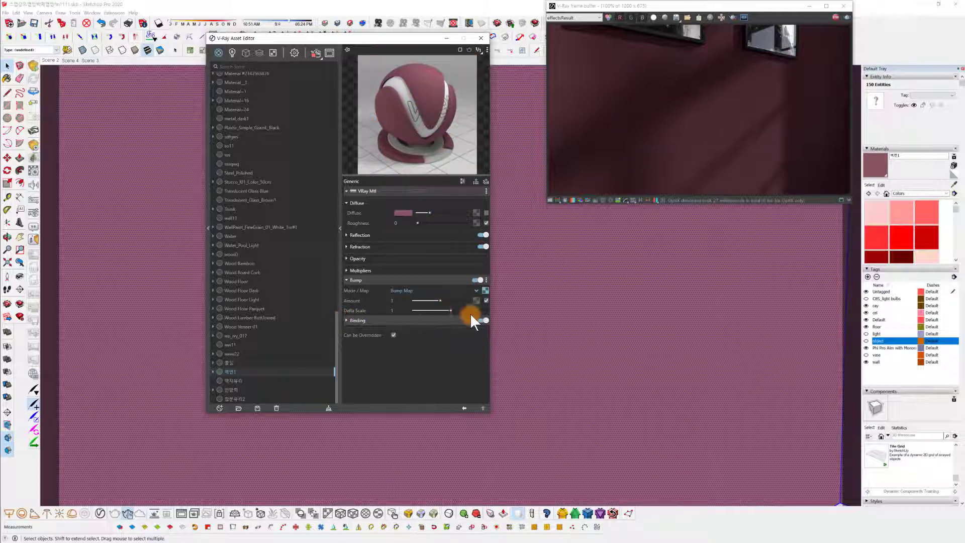
mouse_move(652, 420)
middle_mouse_down()
mouse_move(612, 398)
mouse_move(614, 372)
mouse_move(592, 339)
mouse_move(613, 383)
mouse_move(611, 370)
middle_mouse_up()
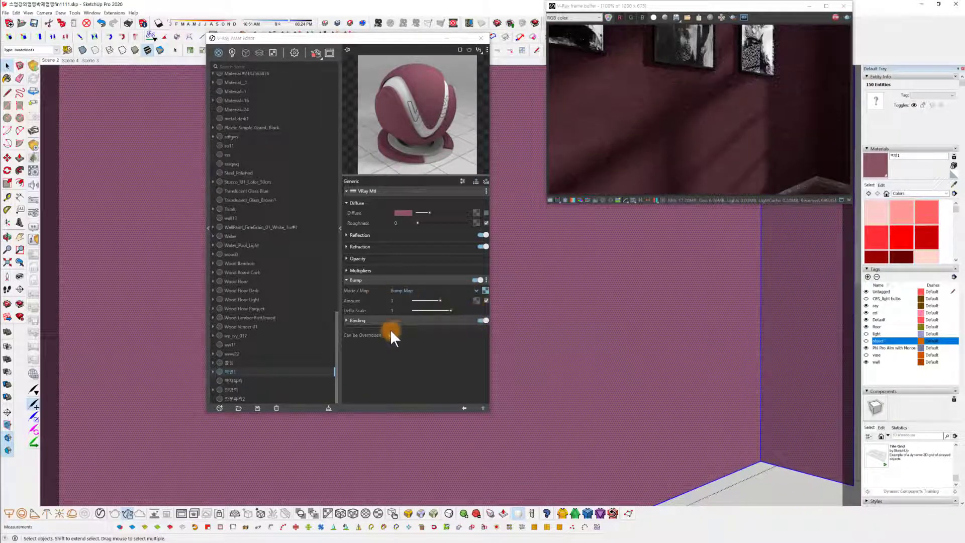
Set the wall material's binding texture mode to Custom mode.
left_click(363, 321)
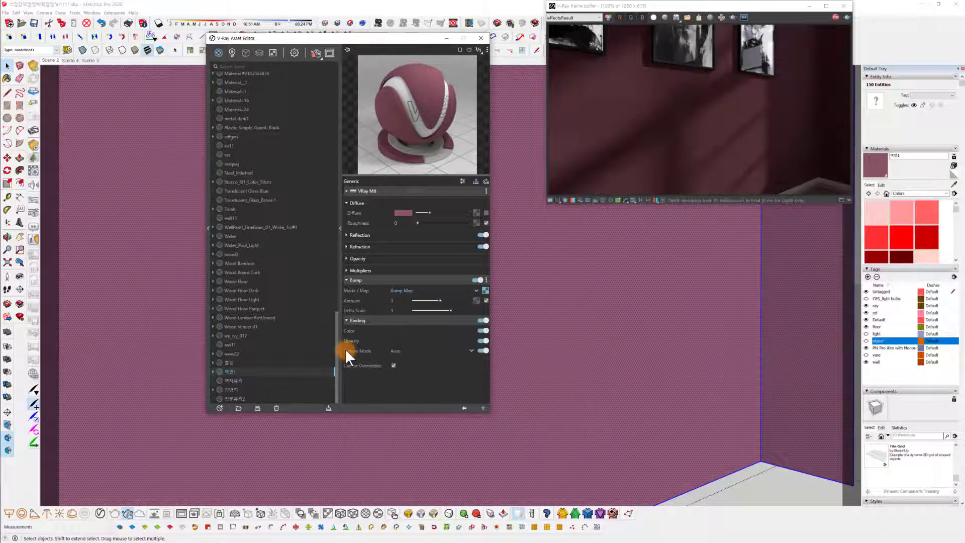
left_click_drag(342, 355, 493, 355)
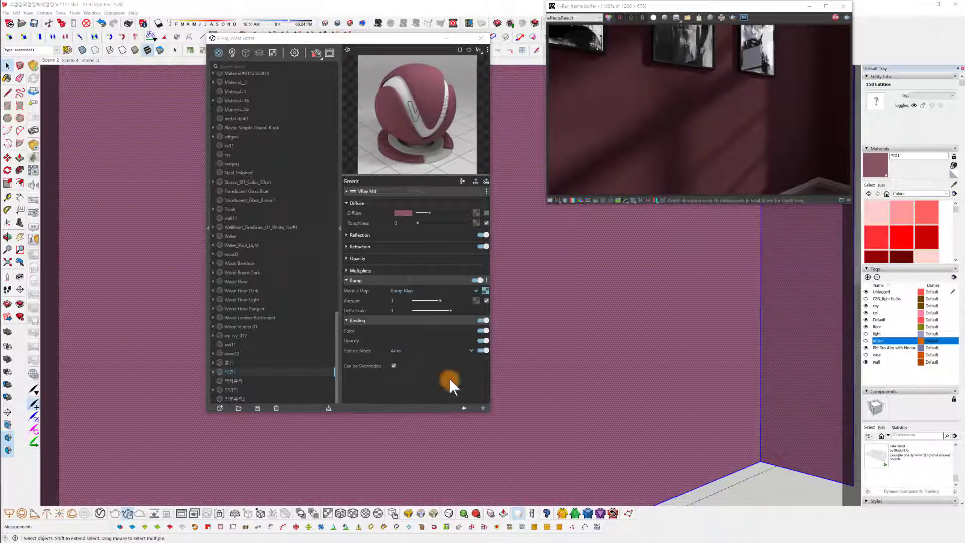
left_click(471, 349)
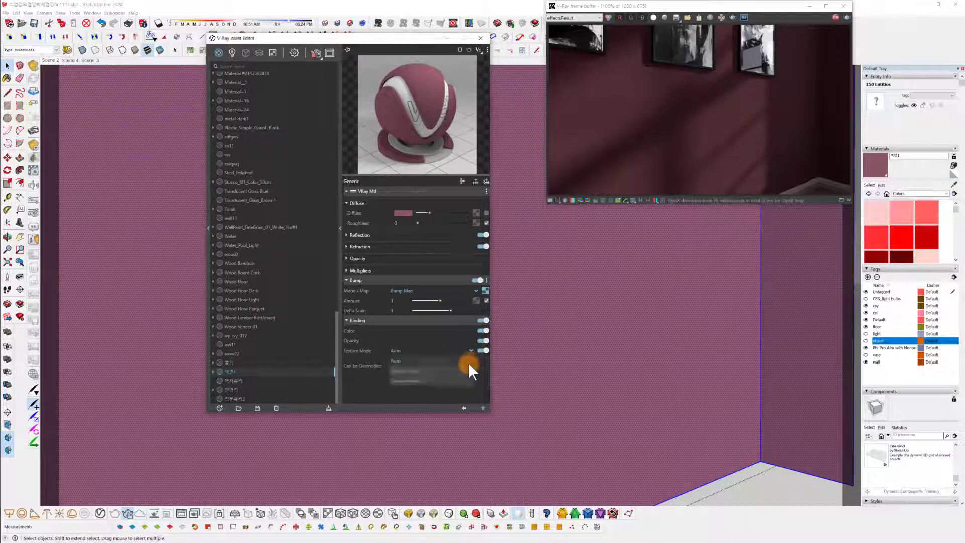
left_click(415, 381)
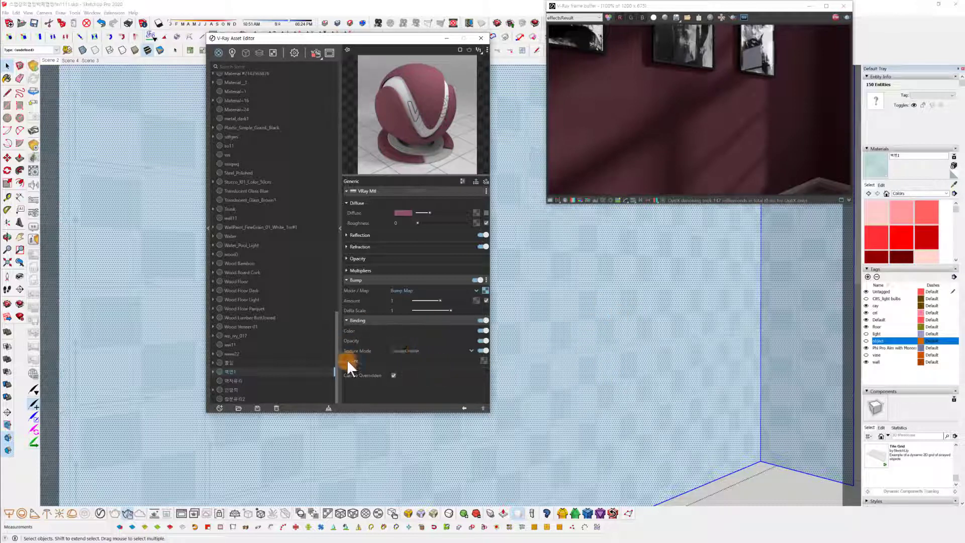
left_click(485, 360)
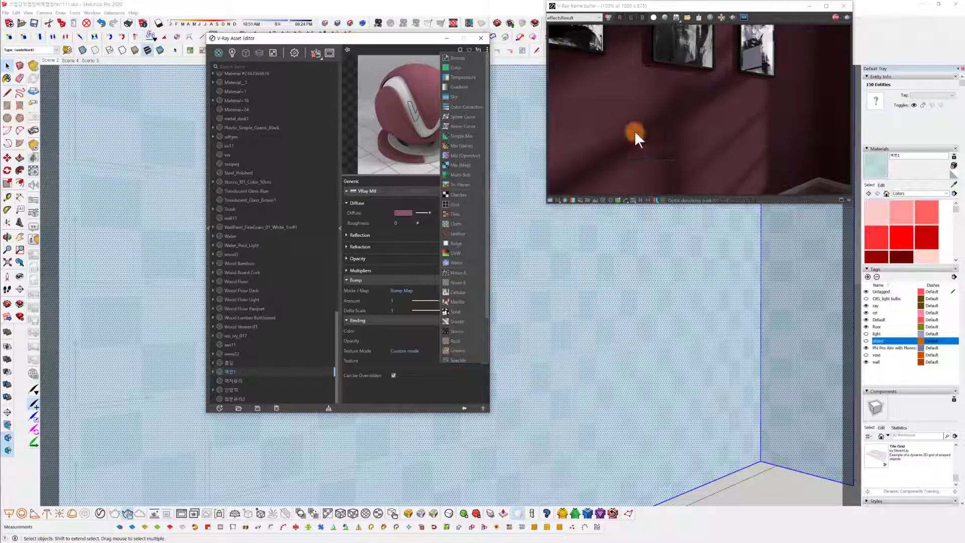
left_click(456, 57)
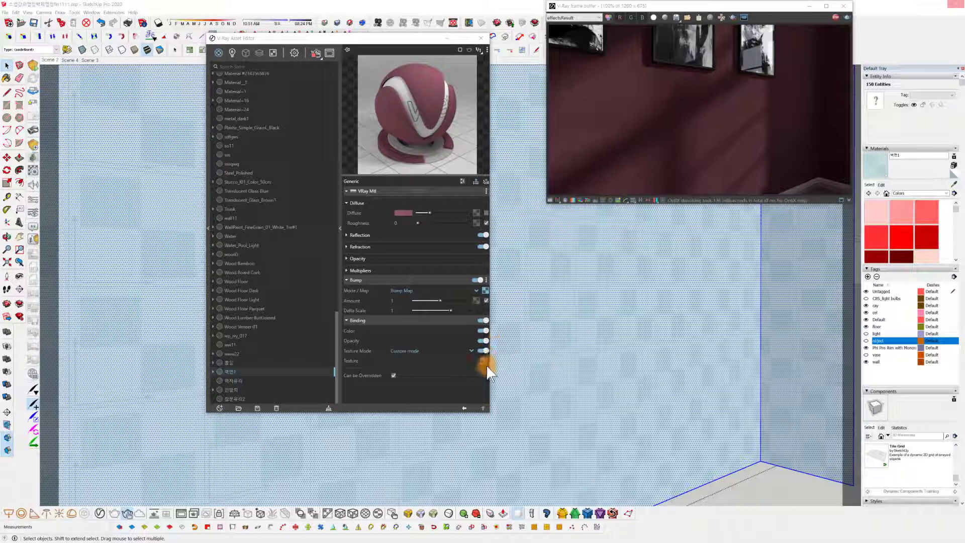
left_click(484, 292)
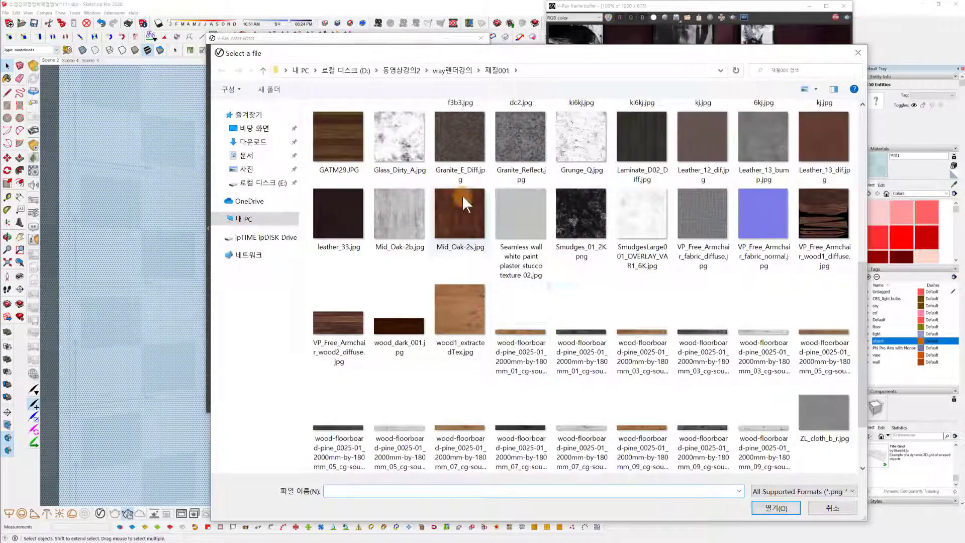
left_click(815, 510)
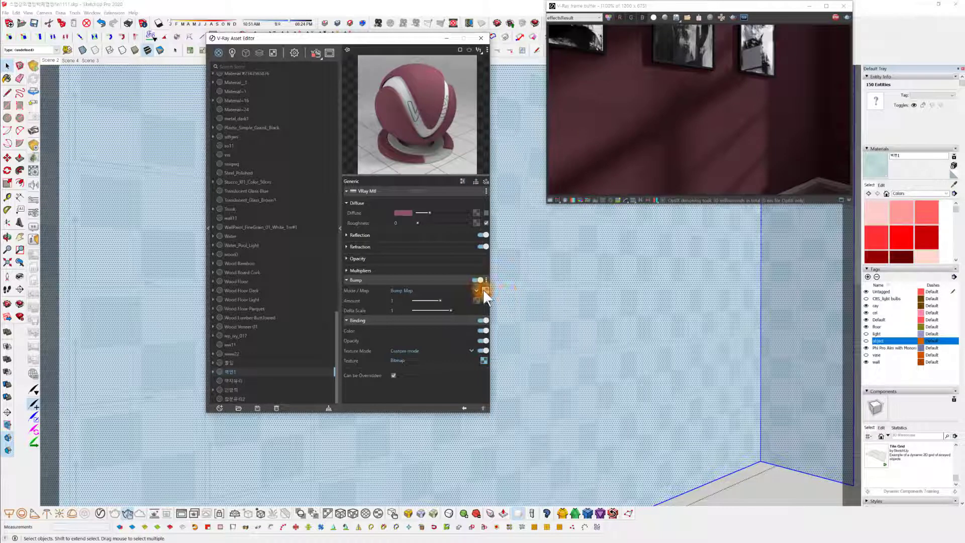
Copy the wall material's bump Bitmap into the custom binding texture and check the pasted Bitmap's settings.
right_click(484, 289)
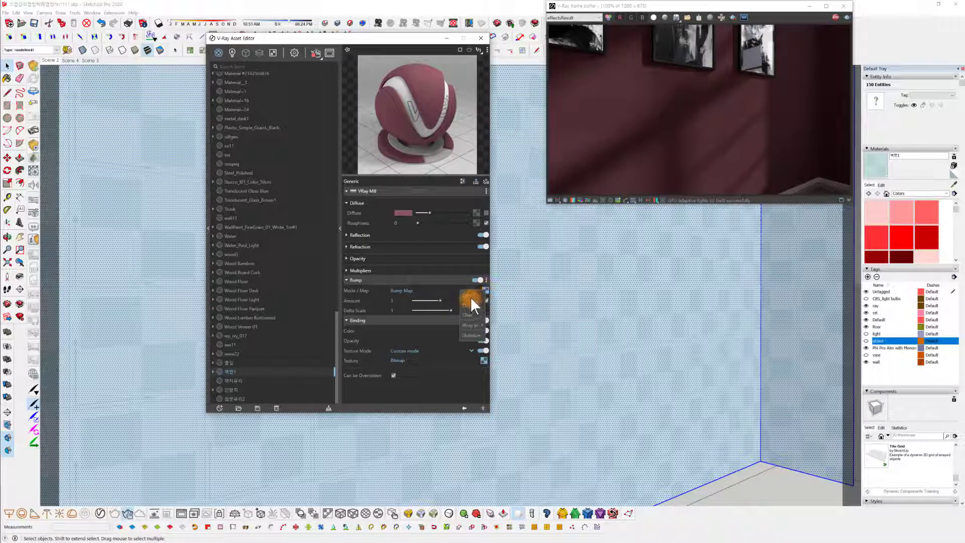
right_click(486, 359)
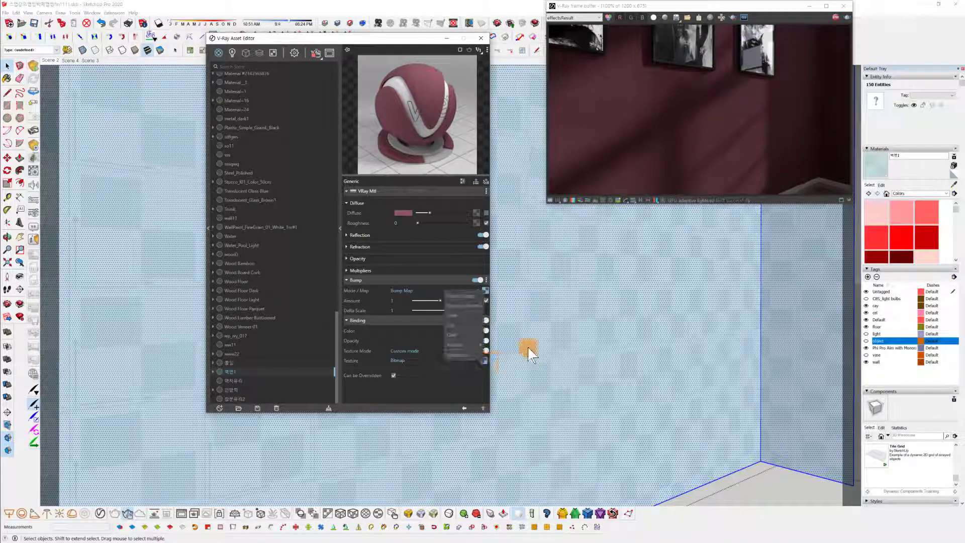
left_click(467, 296)
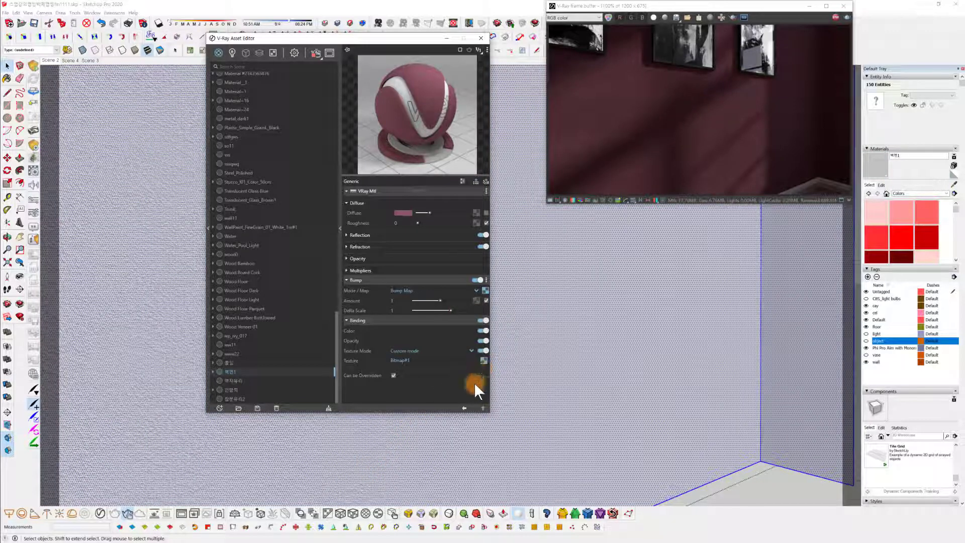
left_click(485, 359)
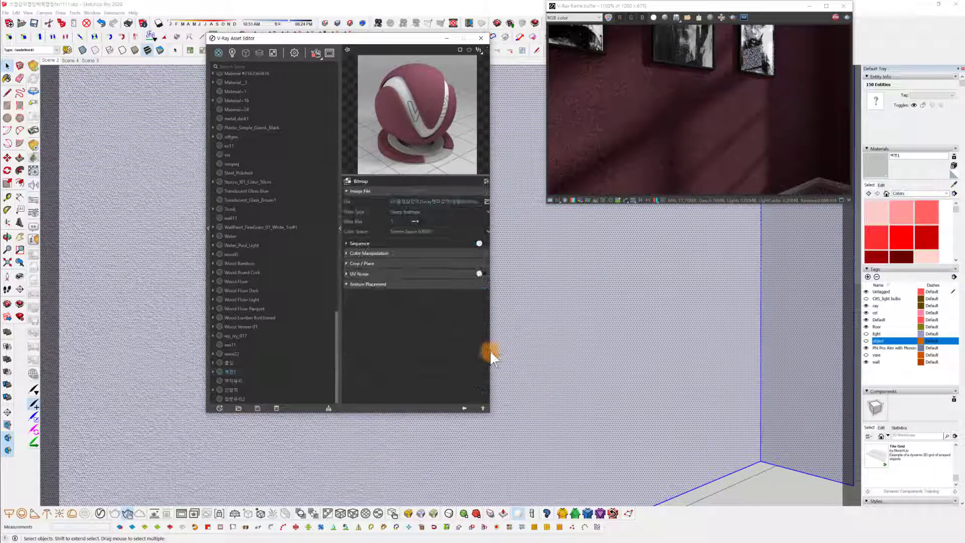
left_click(464, 408)
Start ThruPaint for the wall's texture and move the V-Ray Asset Editor clear of the wall area.
middle_click_drag(601, 363, 586, 356)
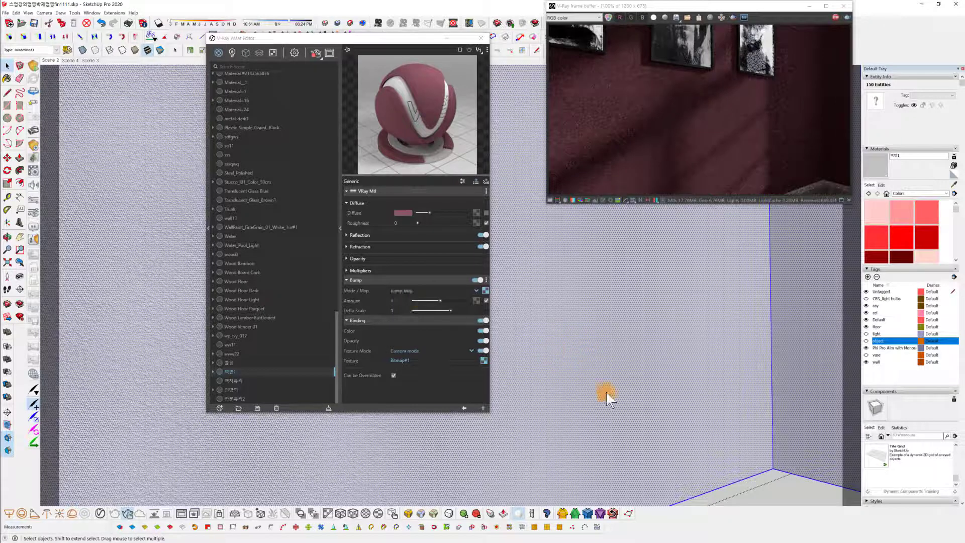
mouse_move(630, 399)
middle_mouse_down()
mouse_move(654, 399)
mouse_move(635, 352)
mouse_move(635, 386)
mouse_move(603, 406)
mouse_move(628, 394)
middle_mouse_up()
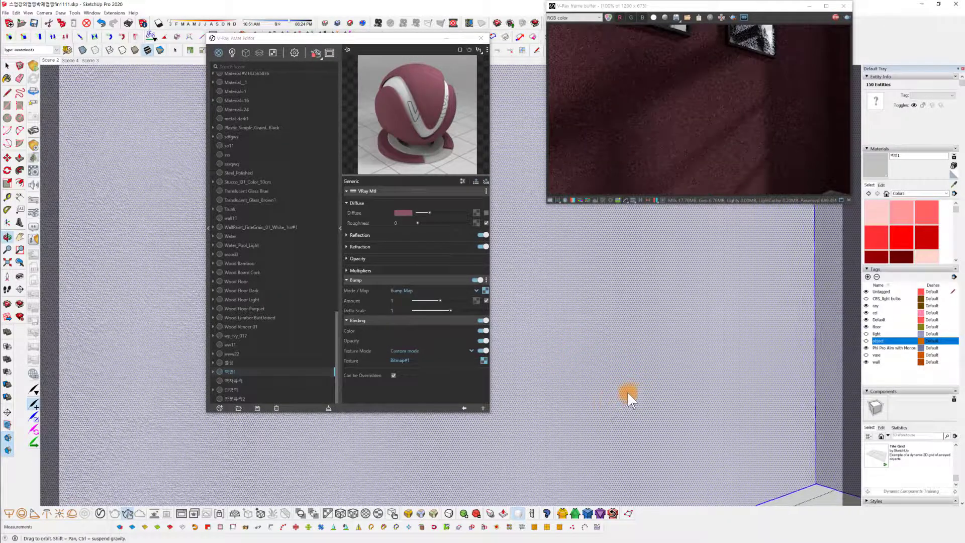
scroll(630, 388, "down", 3)
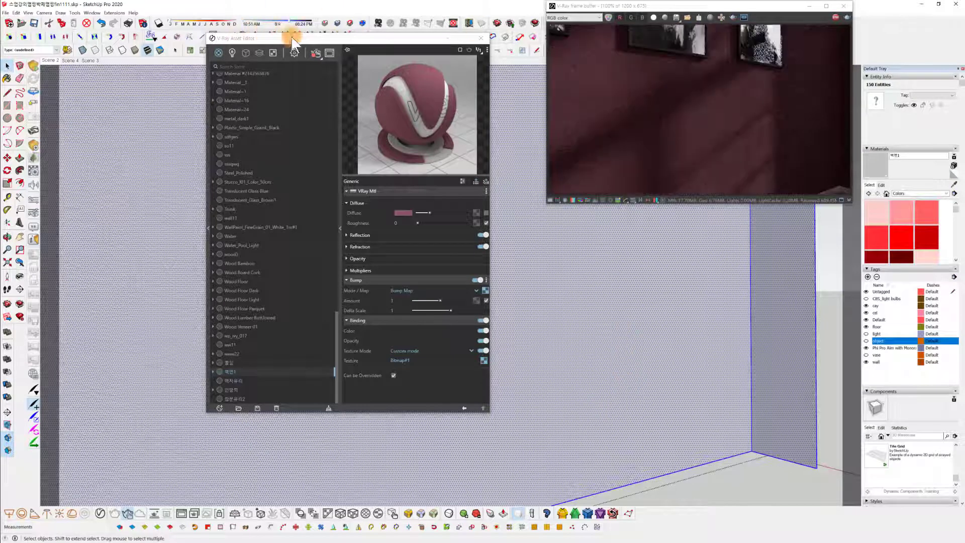
left_click(315, 52)
left_click_drag(308, 40, 271, 78)
left_click(246, 32)
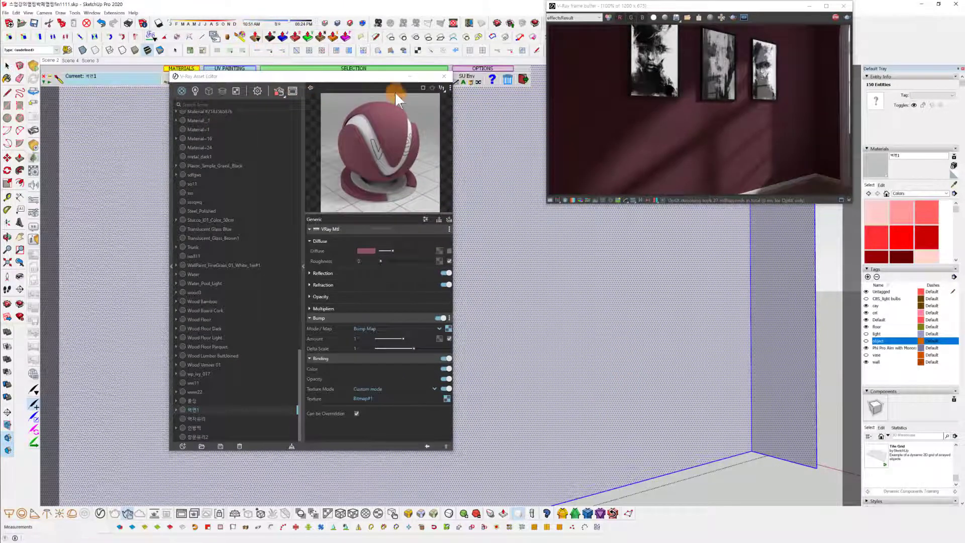
left_click_drag(373, 76, 339, 111)
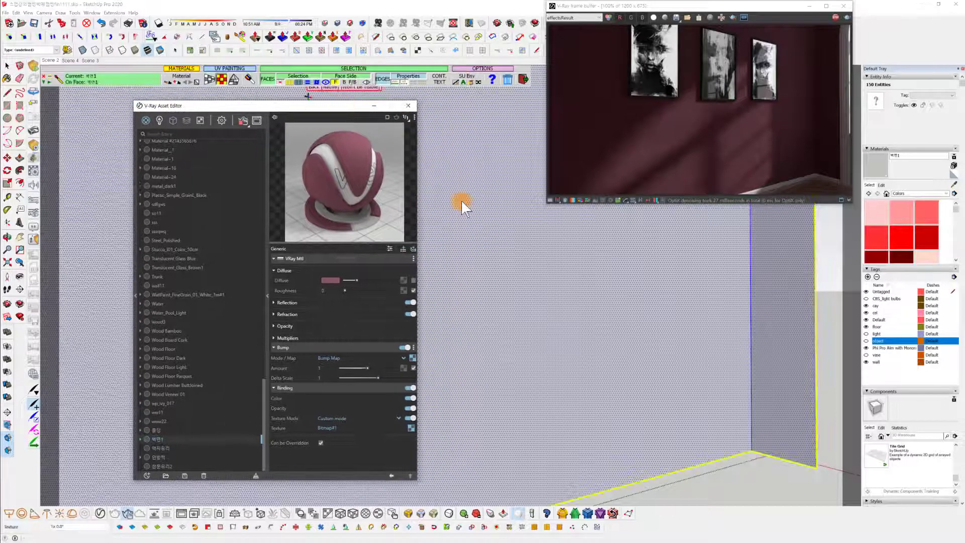
Scale the plaster texture on the wall to about 0.45x with ThruPaint's visual handles and leave the tool.
left_click(495, 257)
left_click_drag(518, 286, 516, 283)
left_click_drag(509, 276, 512, 282)
left_click_drag(494, 246, 486, 243)
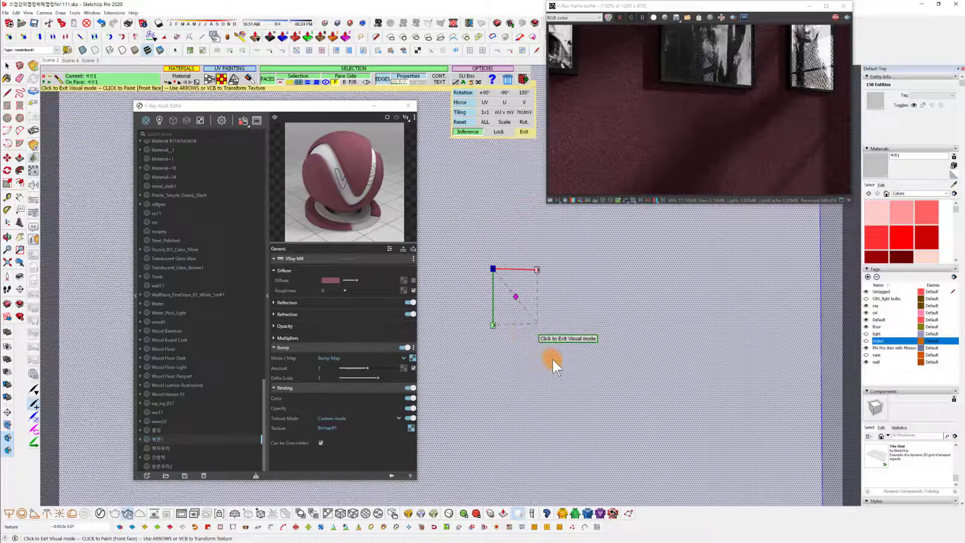
mouse_move(552, 358)
middle_mouse_down()
mouse_move(567, 369)
mouse_move(556, 355)
mouse_move(589, 316)
mouse_move(577, 331)
middle_mouse_up()
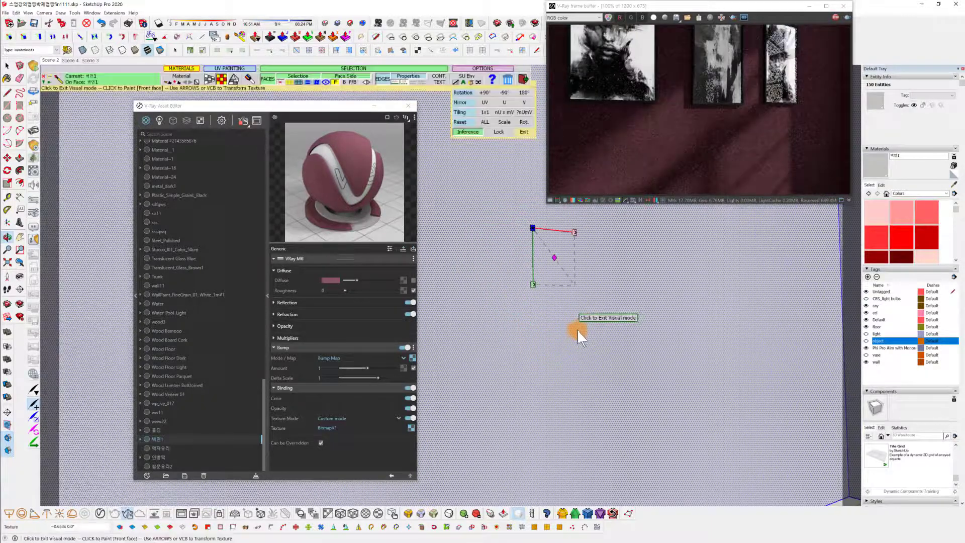
left_click(522, 78)
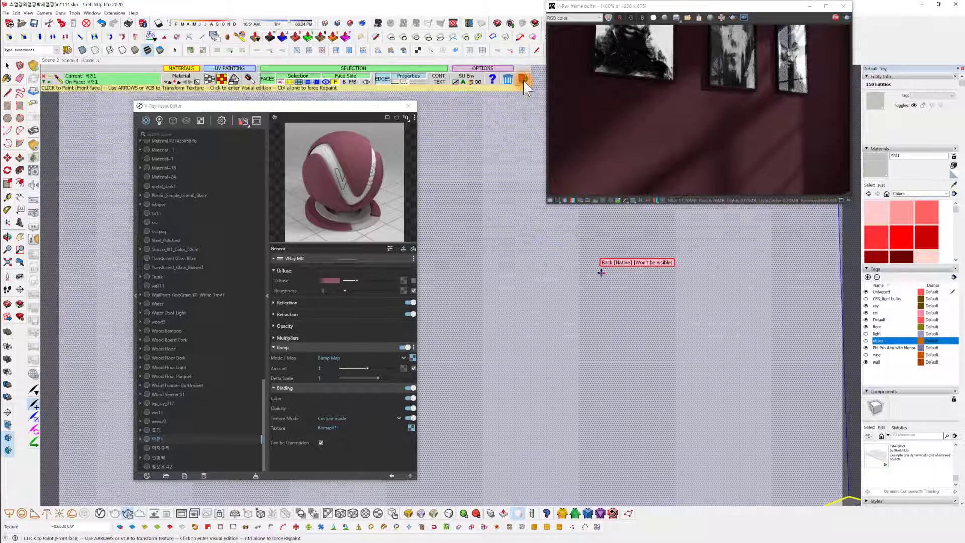
mouse_move(596, 439)
left_mouse_down()
mouse_move(563, 370)
mouse_move(556, 378)
mouse_move(573, 366)
mouse_move(592, 375)
left_mouse_up()
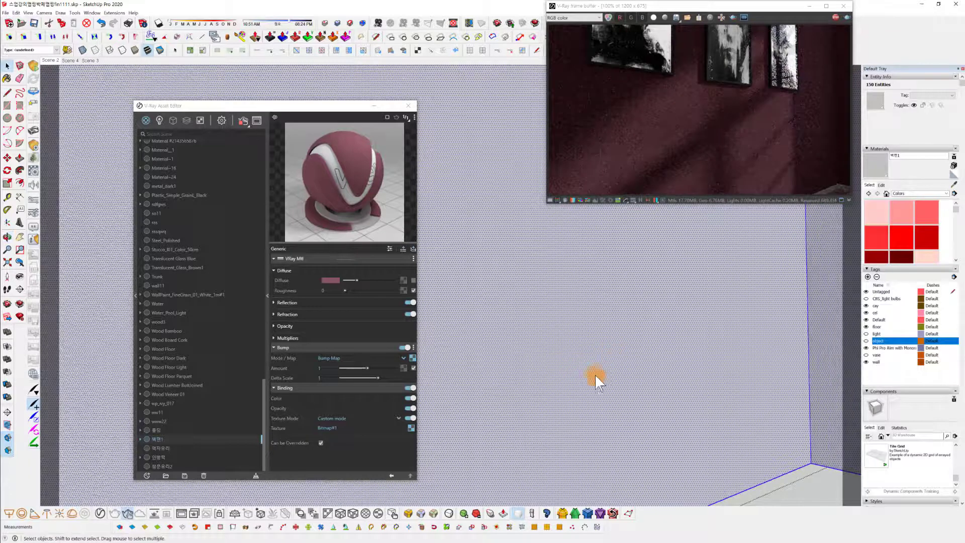
key("space")
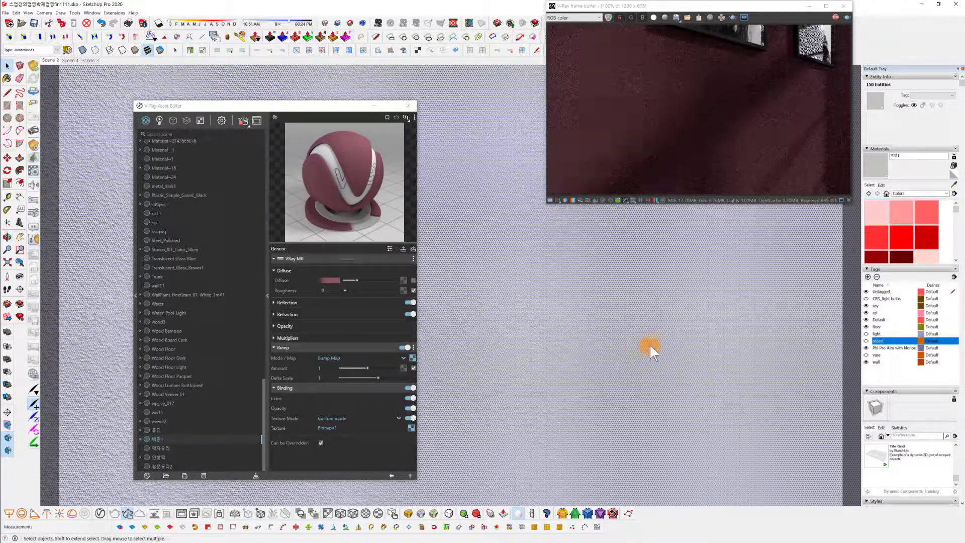
Set the wall material's bump amount to 0.6.
mouse_move(300, 418)
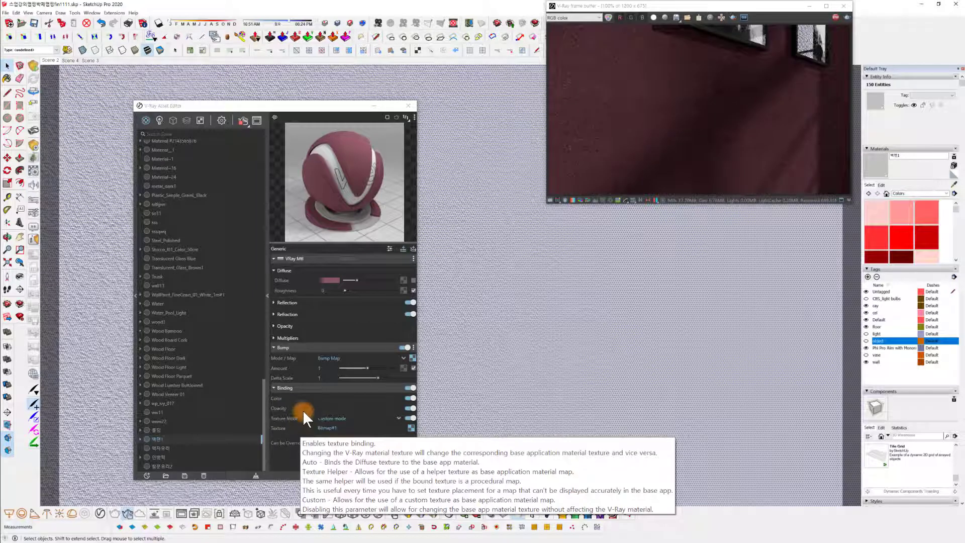
left_click(324, 368)
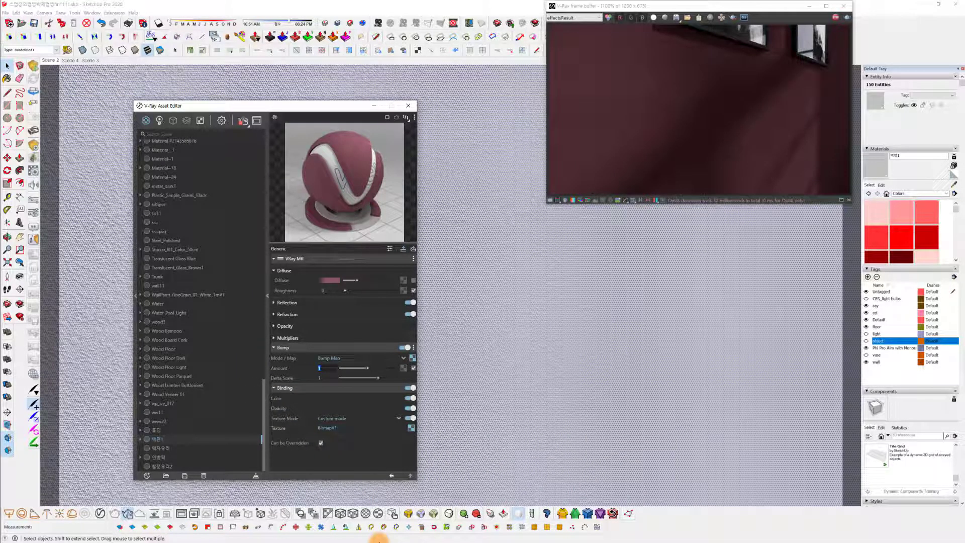
type("0.6")
key("Return")
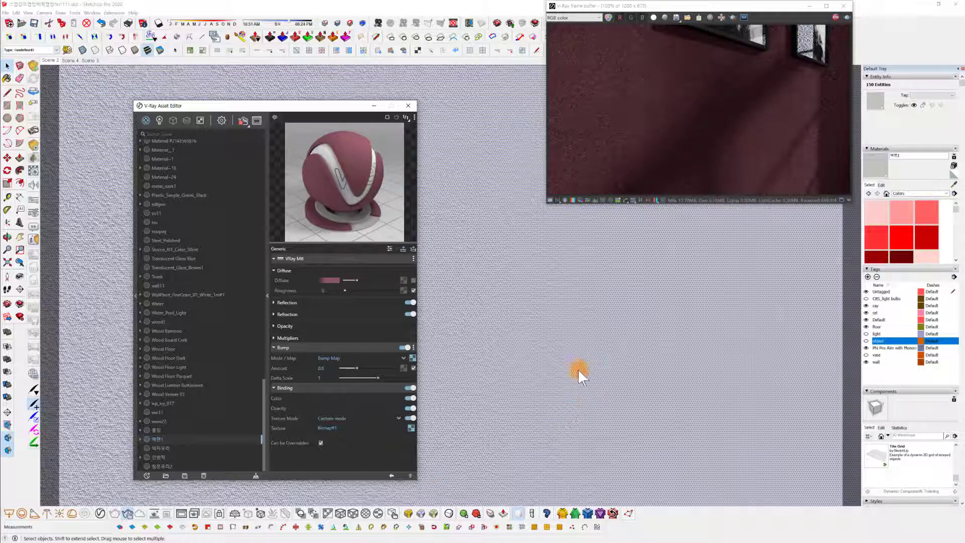
scroll(599, 402, "down", 4)
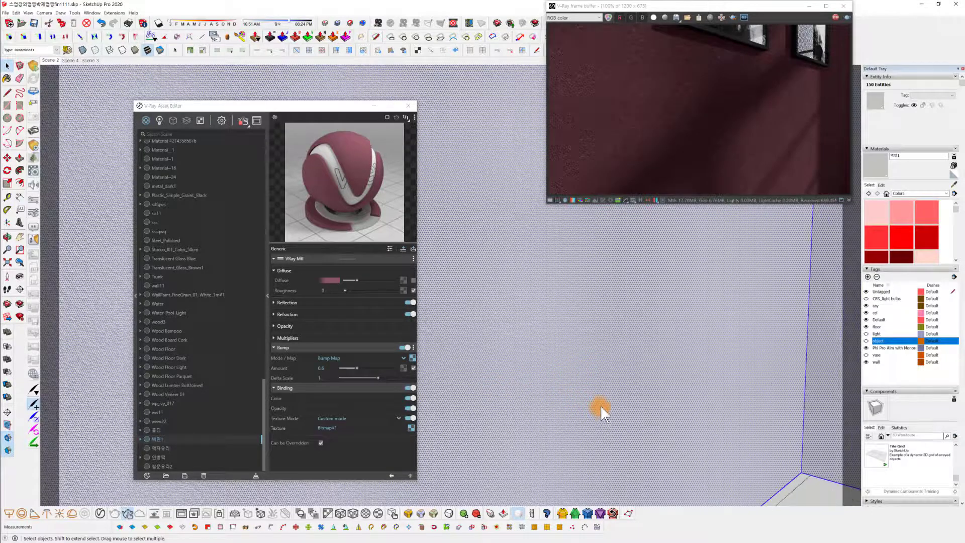
Raise the wall material's reflection color to nearly white and check the wall in the interactive render.
mouse_move(599, 402)
middle_mouse_down()
mouse_move(597, 373)
mouse_move(630, 416)
mouse_move(654, 393)
mouse_move(640, 392)
middle_mouse_up()
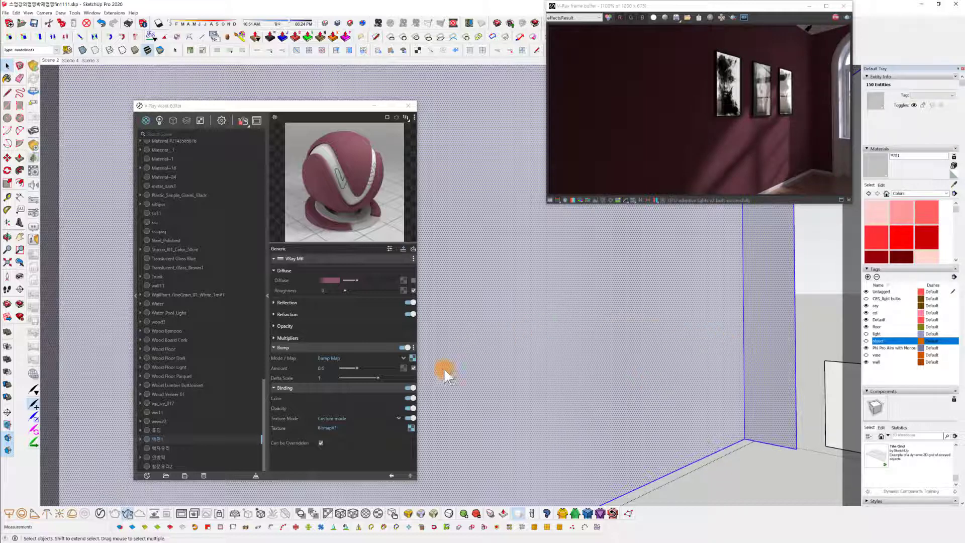
left_click_drag(328, 105, 360, 71)
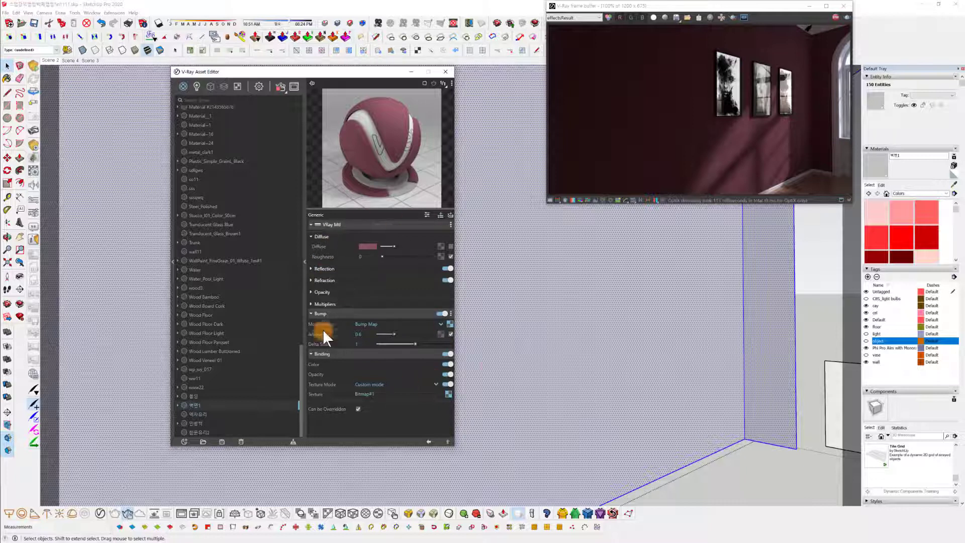
left_click(334, 267)
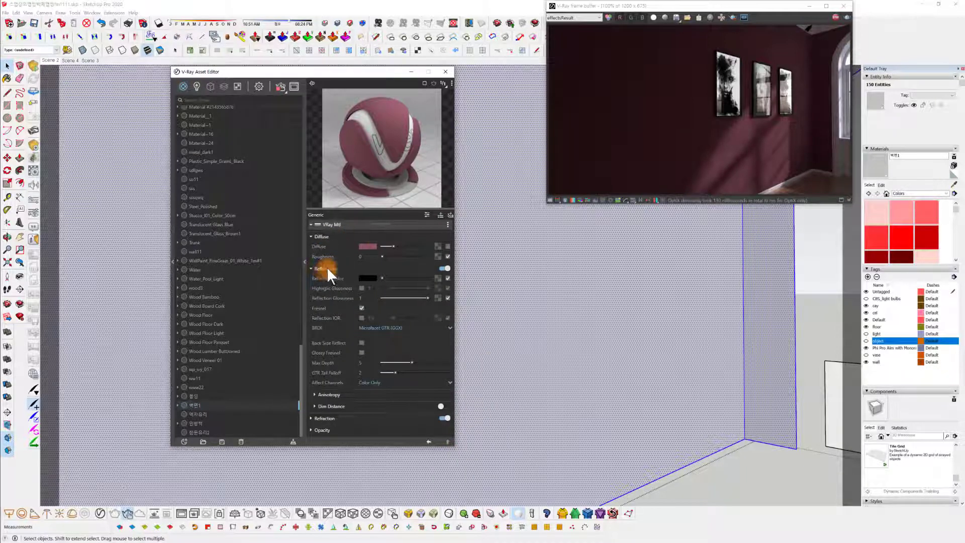
left_click_drag(383, 277, 396, 276)
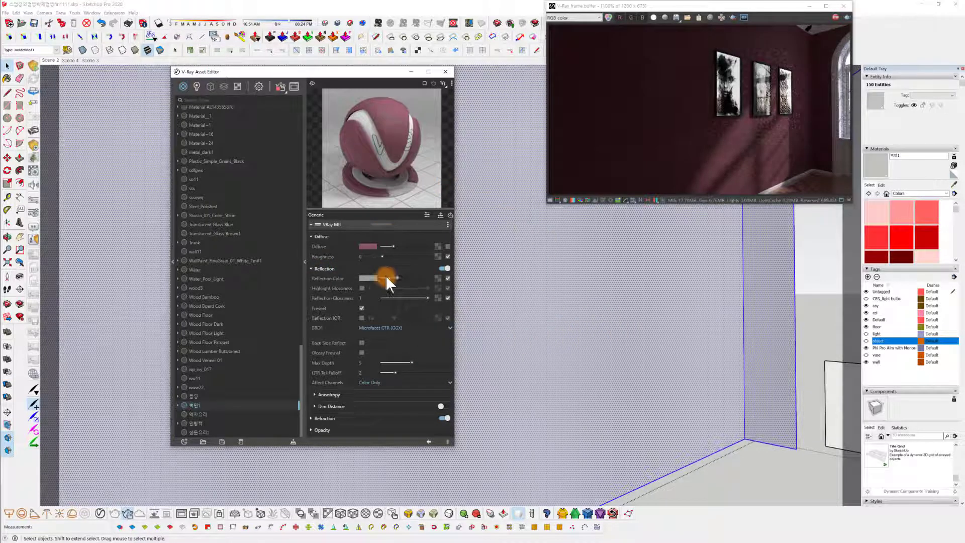
left_click_drag(396, 278, 420, 278)
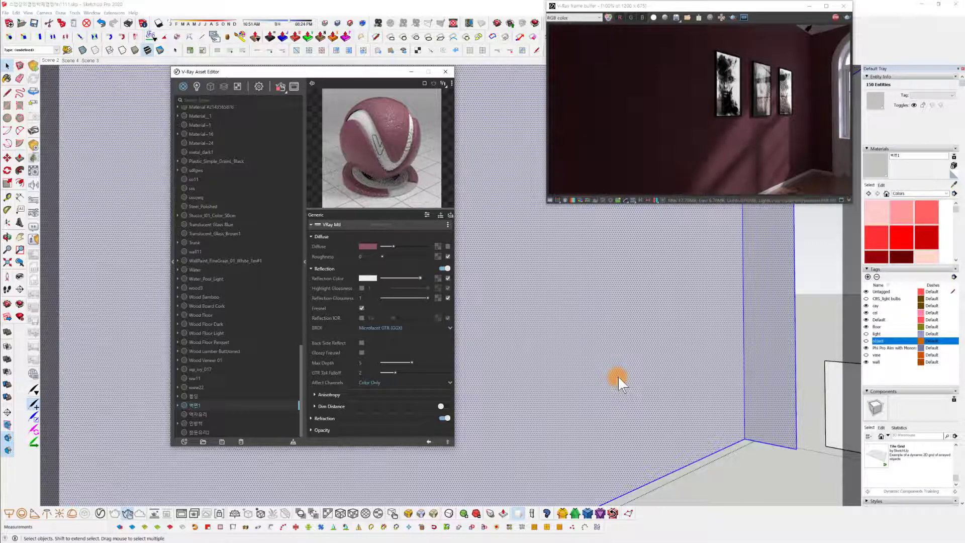
mouse_move(617, 375)
middle_mouse_down()
mouse_move(653, 372)
mouse_move(644, 375)
middle_mouse_up()
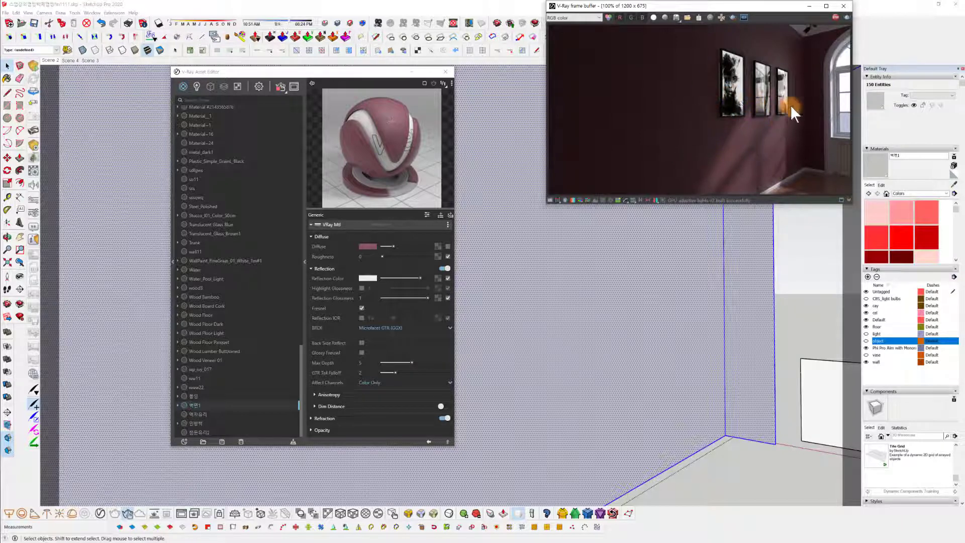
mouse_move(700, 289)
middle_mouse_down()
mouse_move(672, 301)
mouse_move(668, 289)
mouse_move(695, 293)
middle_mouse_up()
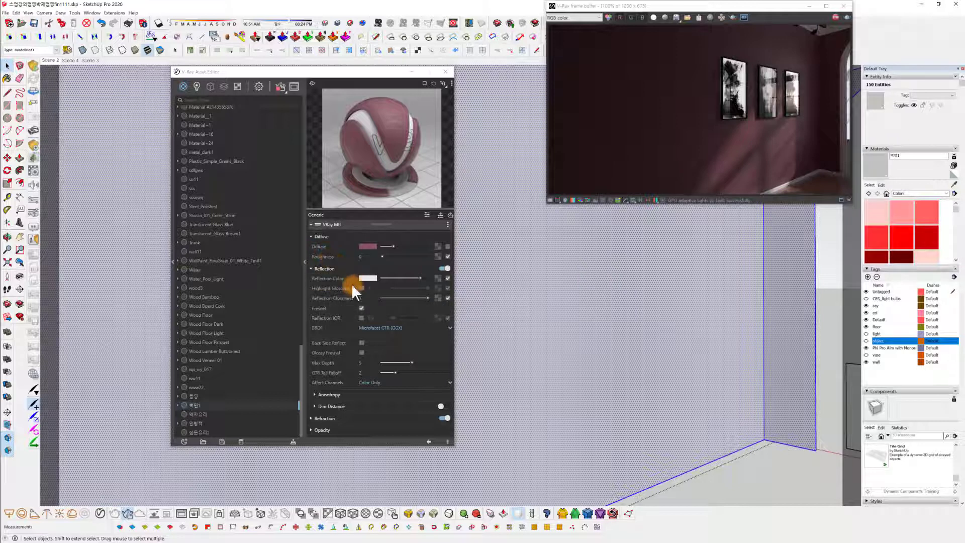
Preview Glass_Dirty_A.jpg and load it as a Bitmap texture for the wall material's reflection color.
left_click(437, 280)
left_click(414, 89)
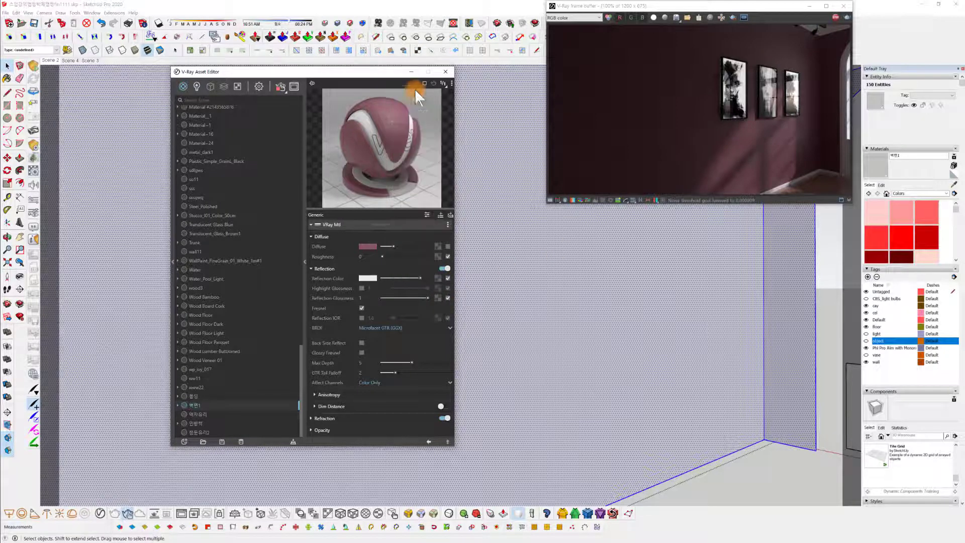
scroll(531, 361, "down", 5)
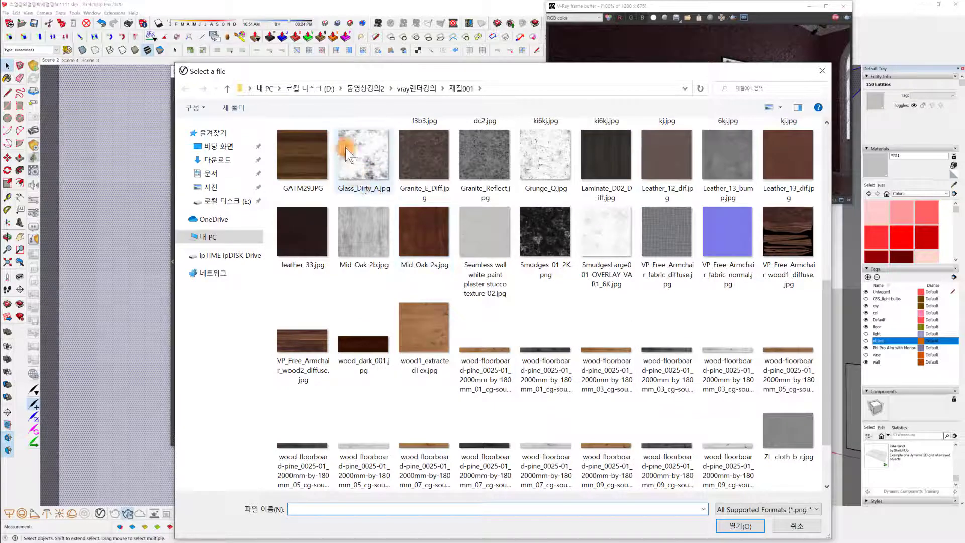
scroll(634, 248, "up", 3)
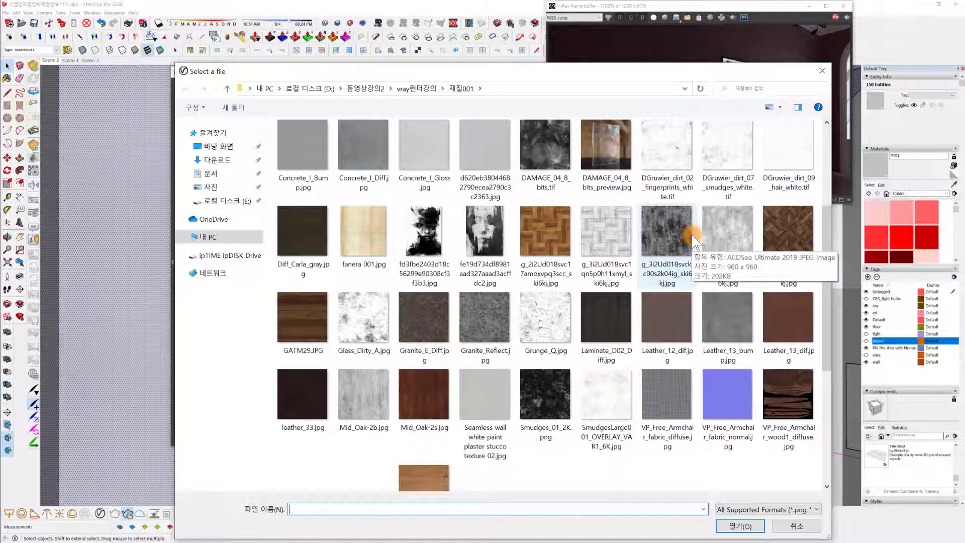
left_click(372, 328)
right_click(371, 331)
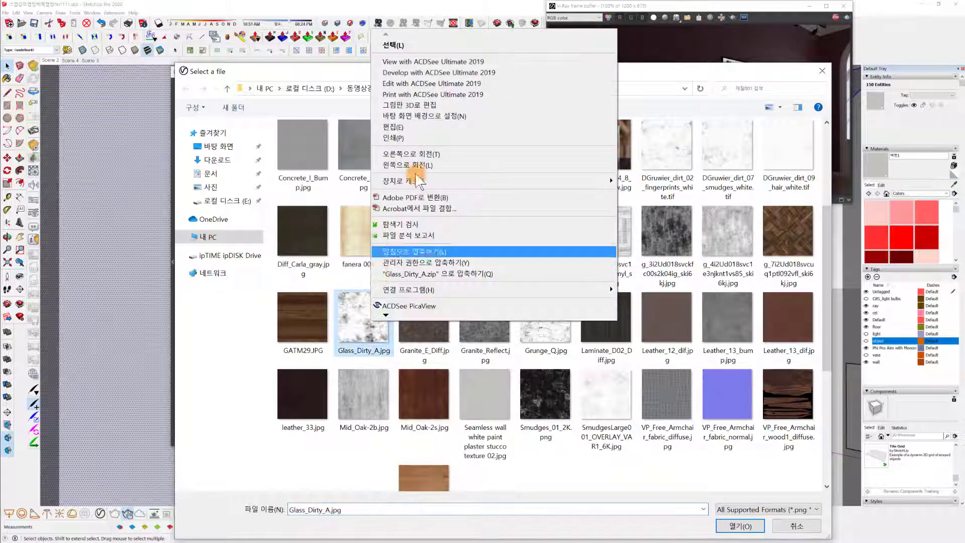
key("Escape")
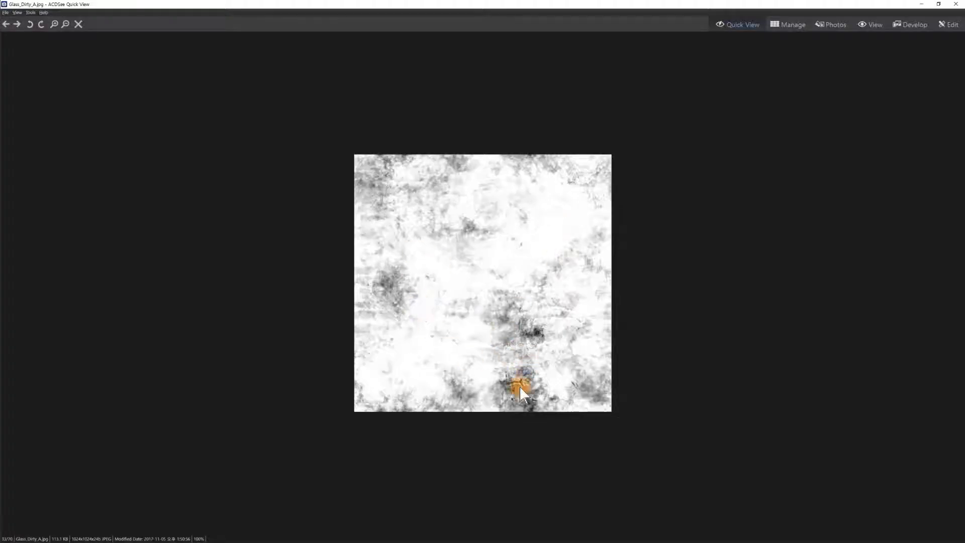
left_click(954, 5)
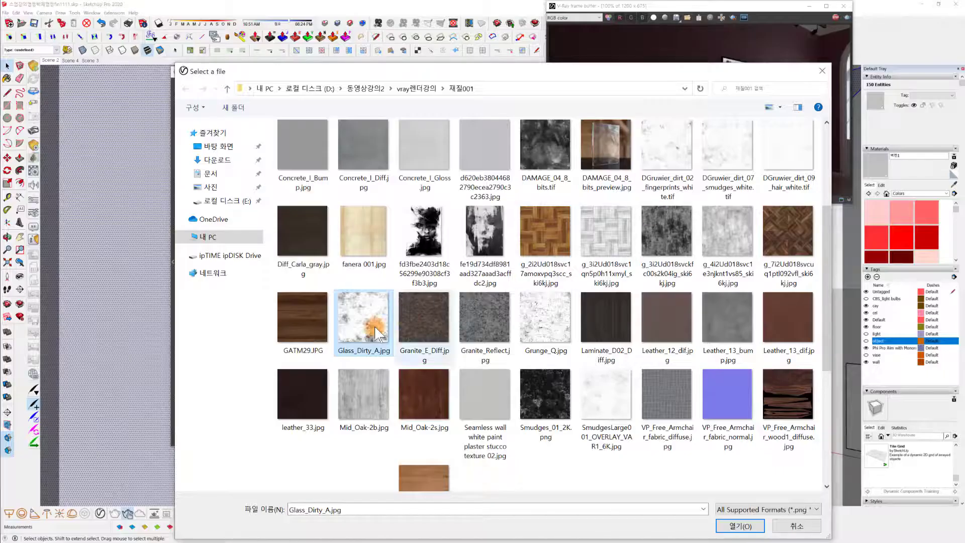
left_click(735, 524)
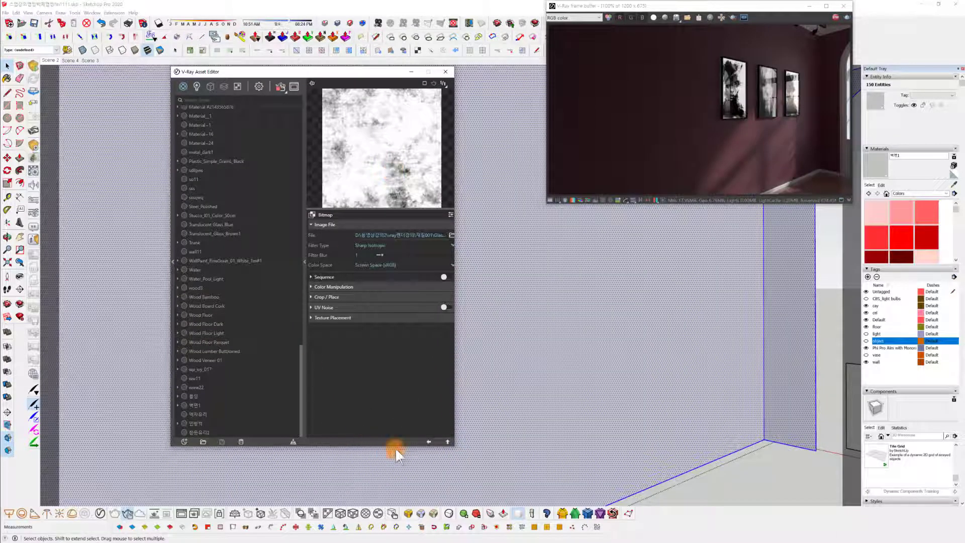
left_click(428, 441)
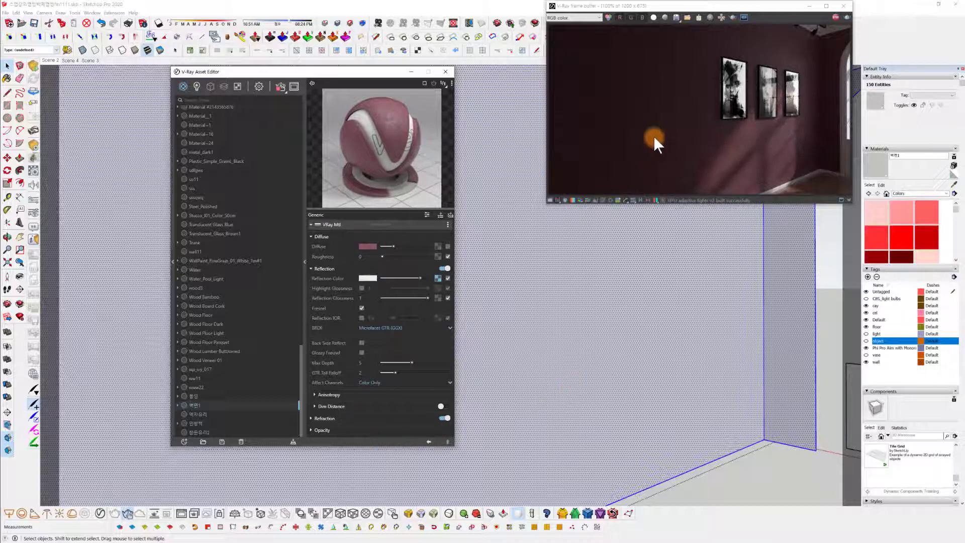
Examine the wall's textured reflection in the interactive render from several viewpoints and review the material's reflection, bump and binding settings.
mouse_move(644, 366)
middle_mouse_down()
mouse_move(596, 380)
mouse_move(623, 359)
middle_mouse_up()
scroll(623, 359, "up", 3)
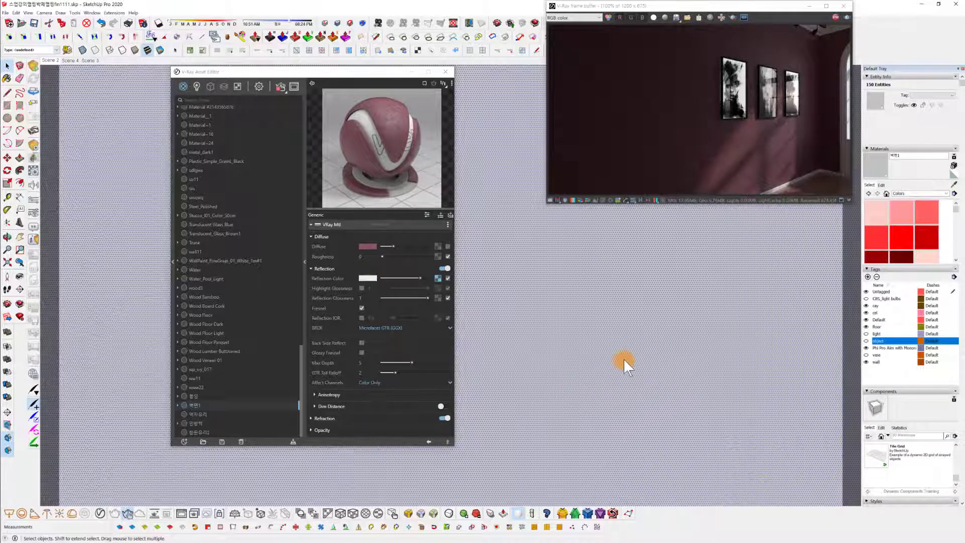
scroll(344, 367, "down", 1)
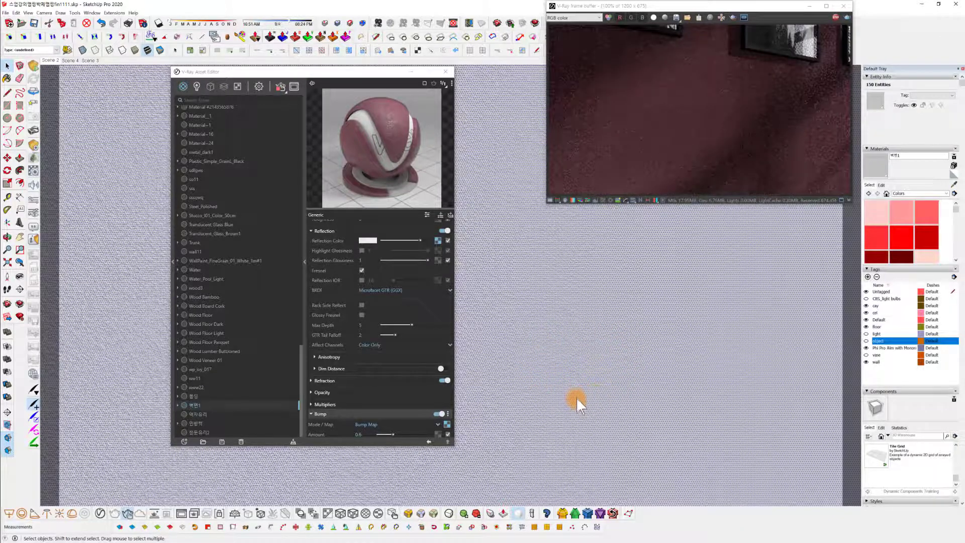
mouse_move(575, 400)
middle_mouse_down()
mouse_move(610, 422)
mouse_move(629, 417)
mouse_move(619, 361)
mouse_move(591, 333)
middle_mouse_up()
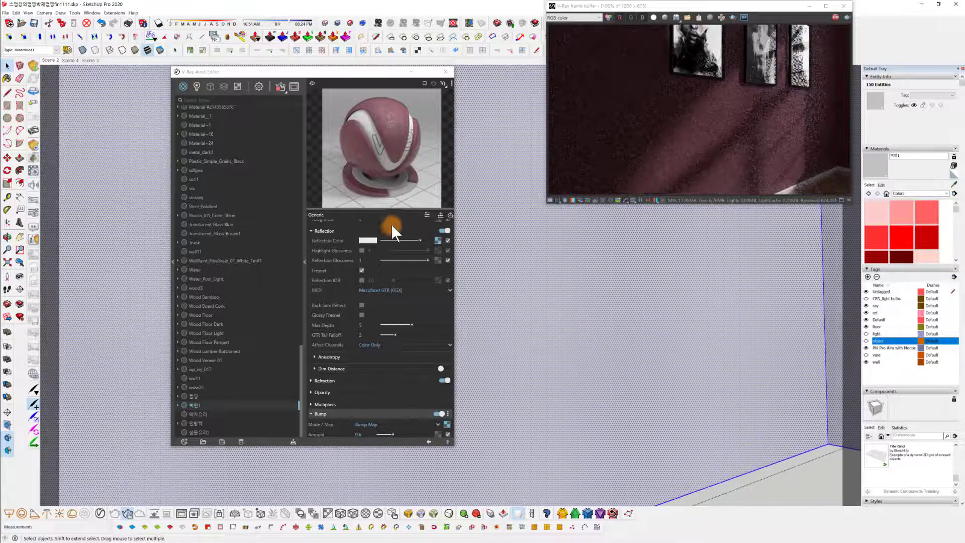
scroll(397, 294, "up", 1)
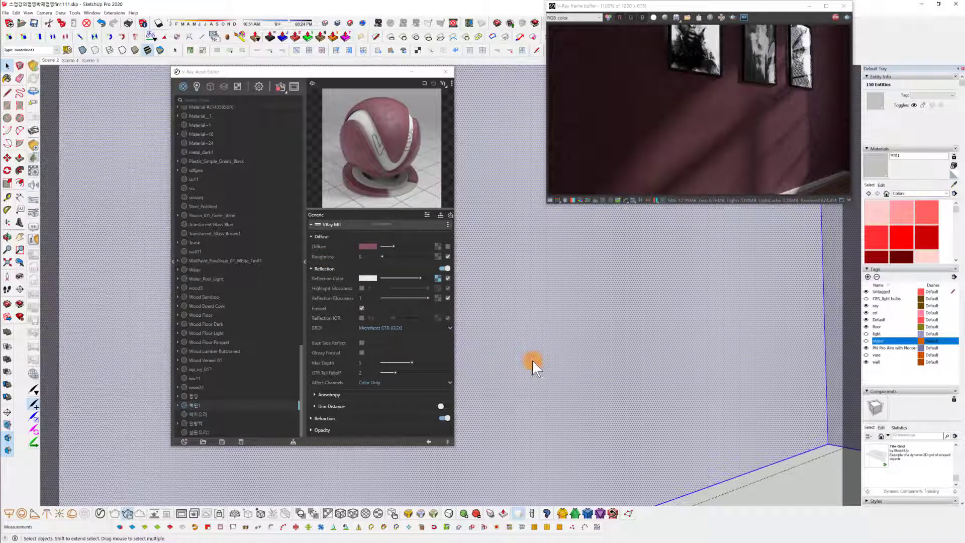
middle_click_drag(557, 351, 575, 364)
scroll(684, 351, "up", 1)
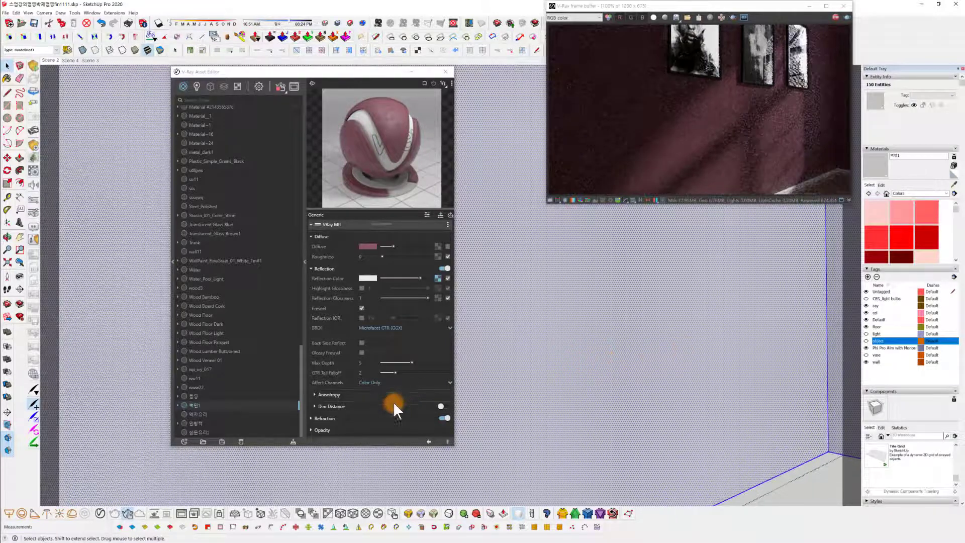
scroll(384, 409, "down", 2)
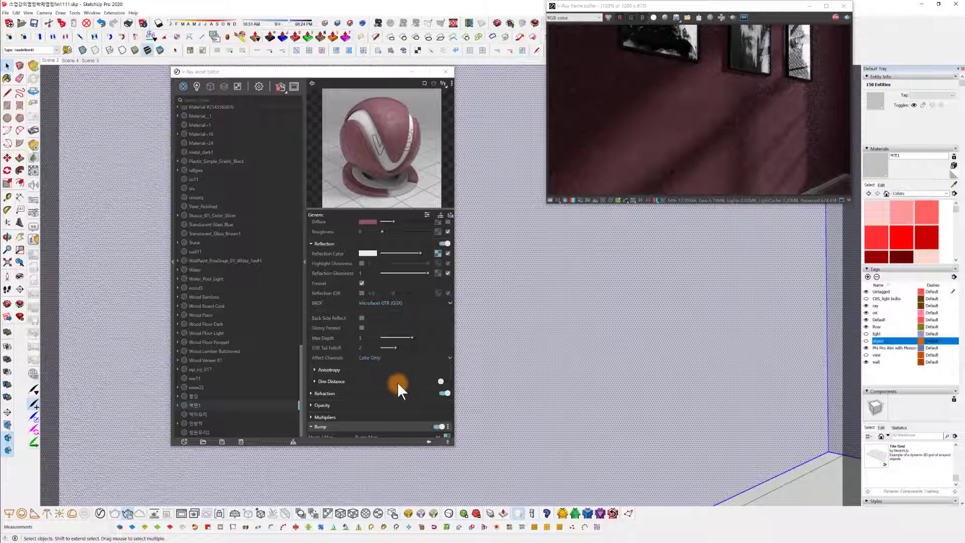
scroll(382, 392, "down", 2)
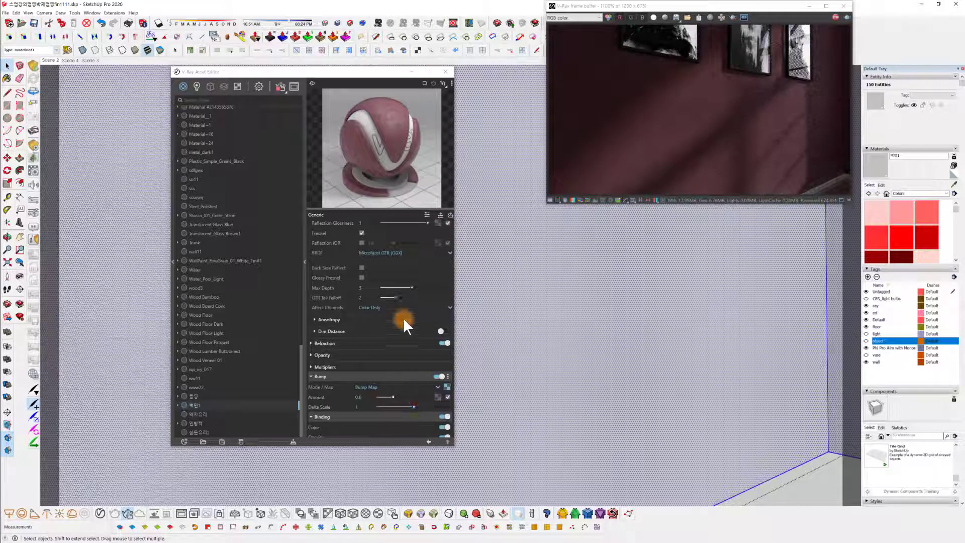
scroll(410, 282, "up", 3)
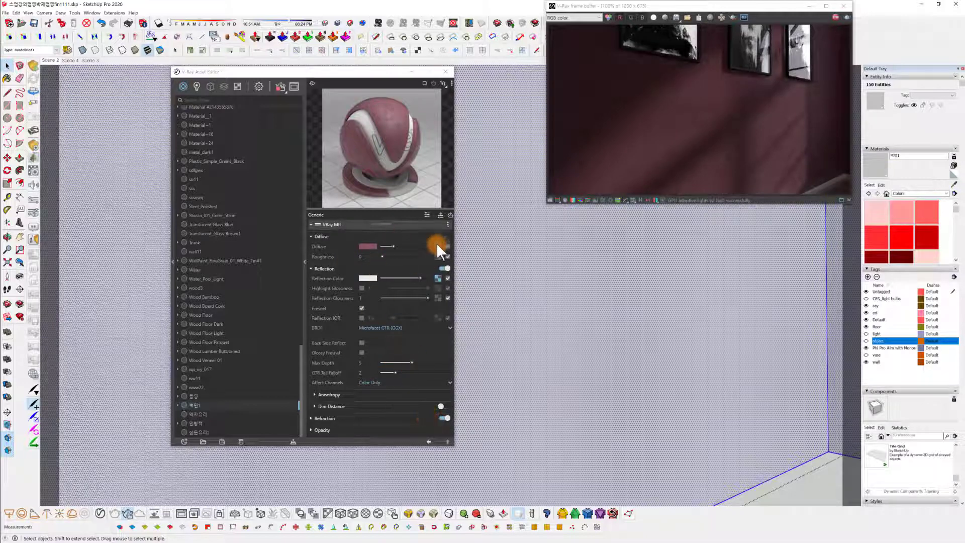
Load Glass_Dirty_A.jpg as a Bitmap texture for the wall material's diffuse color.
left_click(438, 246)
left_click(409, 251)
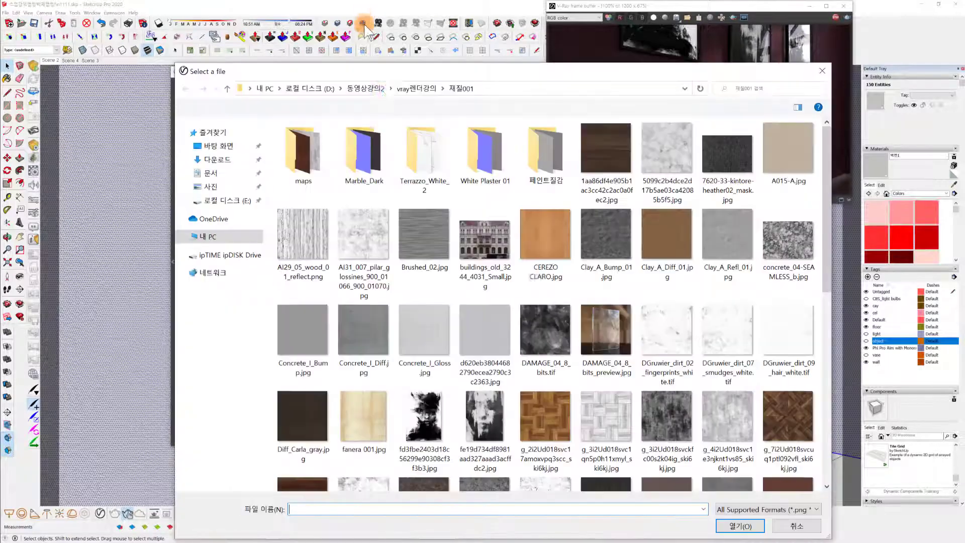
scroll(442, 282, "down", 3)
left_click(363, 156)
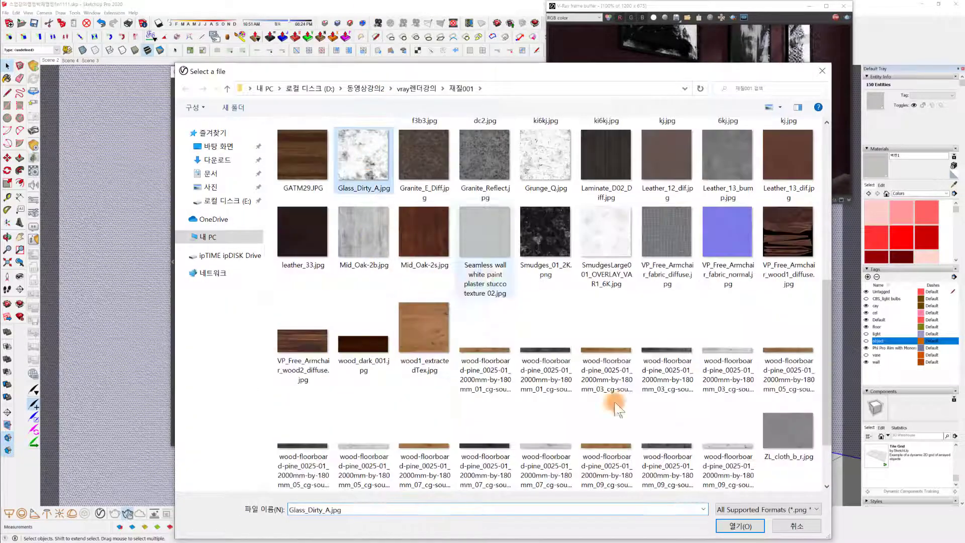
left_click(736, 525)
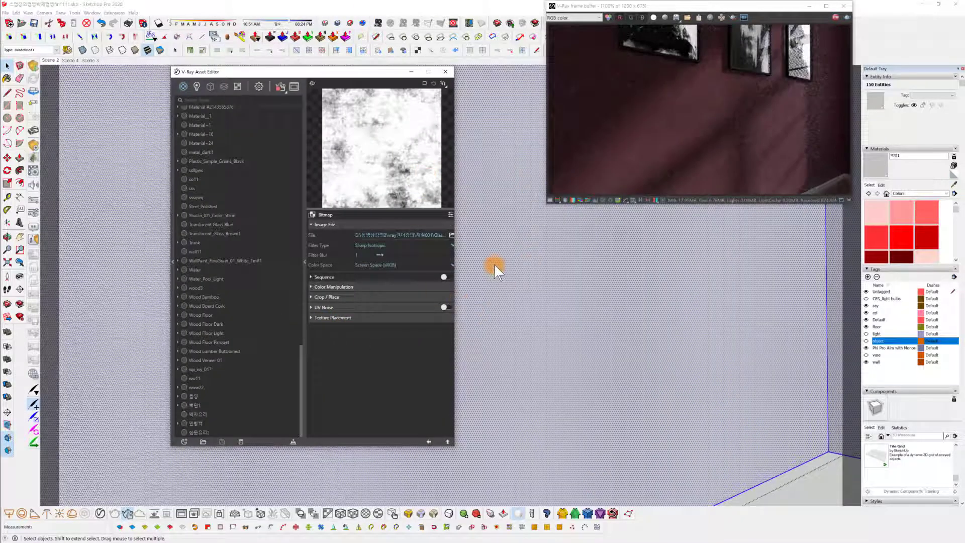
left_click(430, 441)
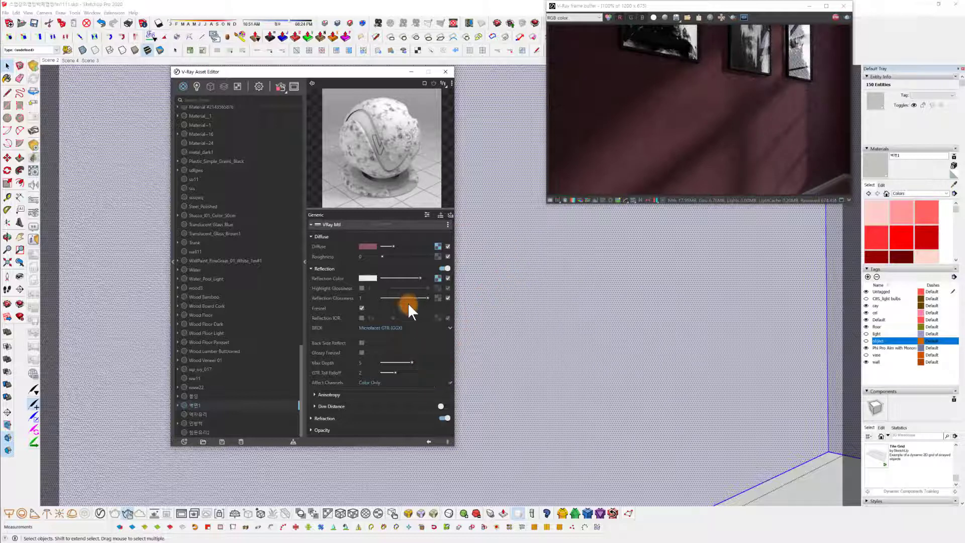
Set the wall material's binding texture mode to Auto.
scroll(409, 333, "down", 5)
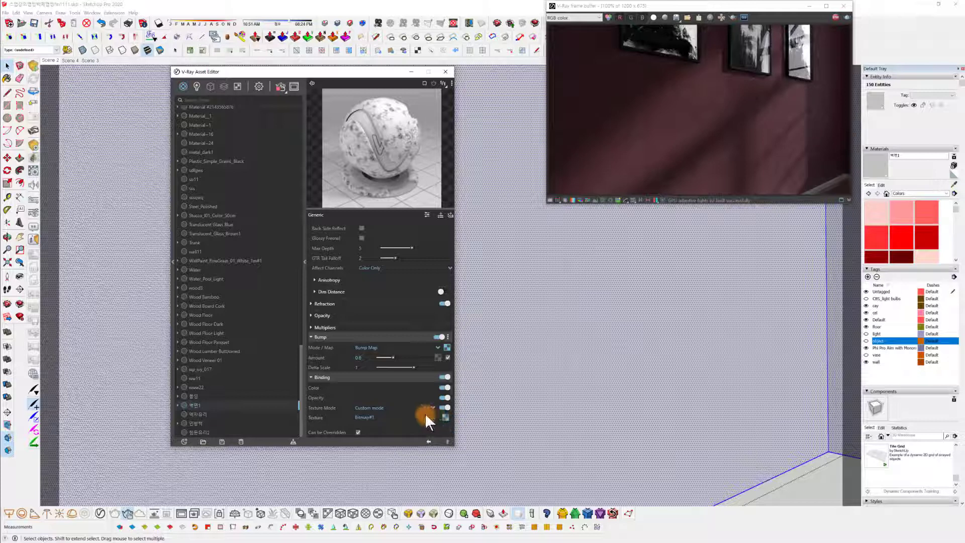
left_click(432, 407)
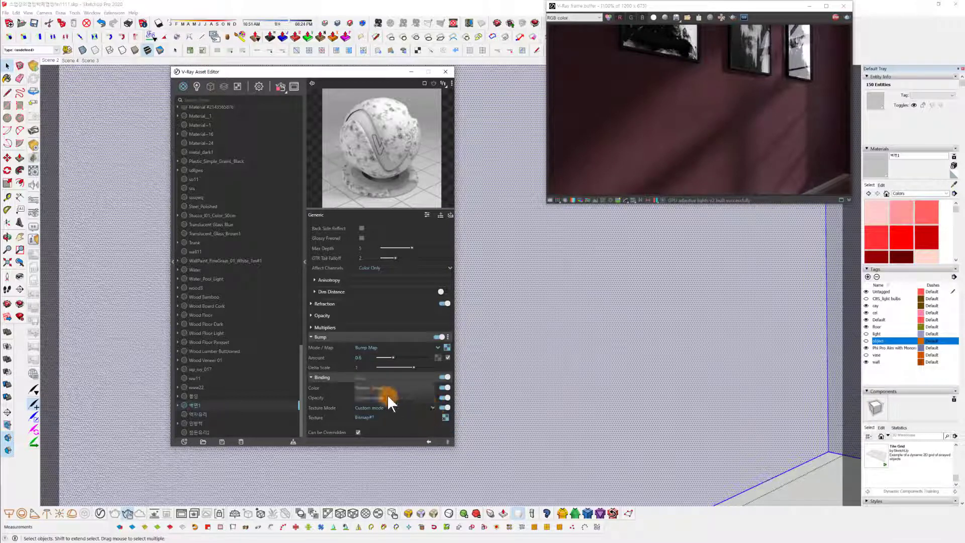
left_click(377, 377)
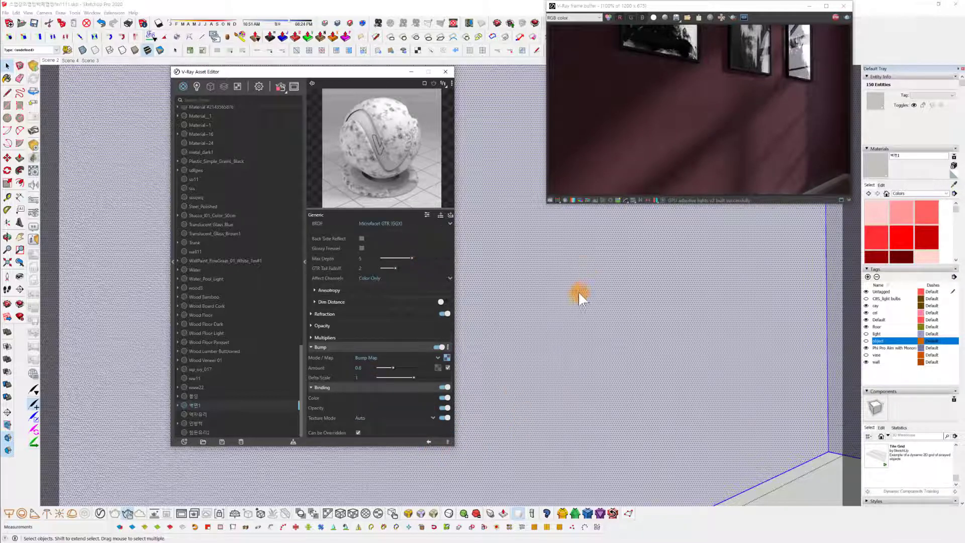
scroll(417, 274, "up", 4)
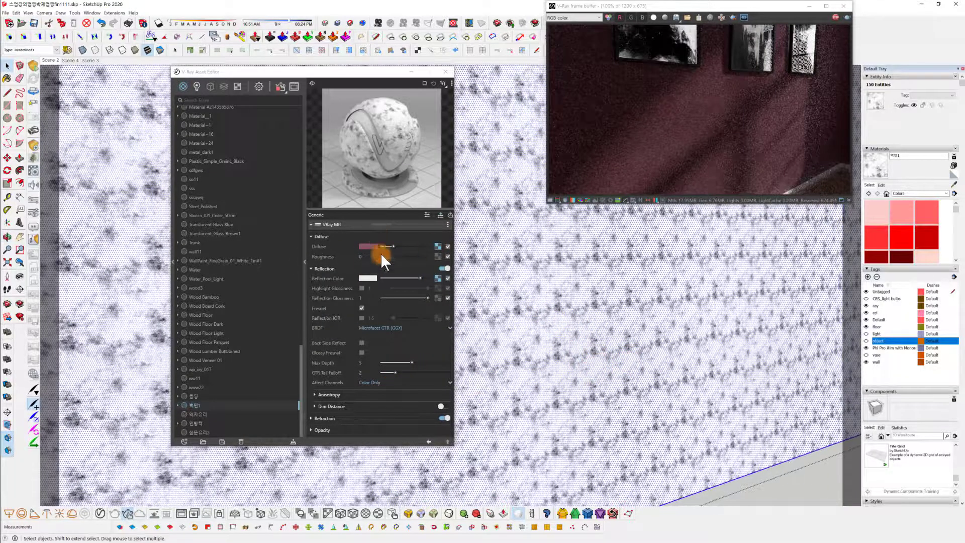
Disable the wall material's diffuse texture and check the plain-colored wall in the interactive render.
left_click(448, 246)
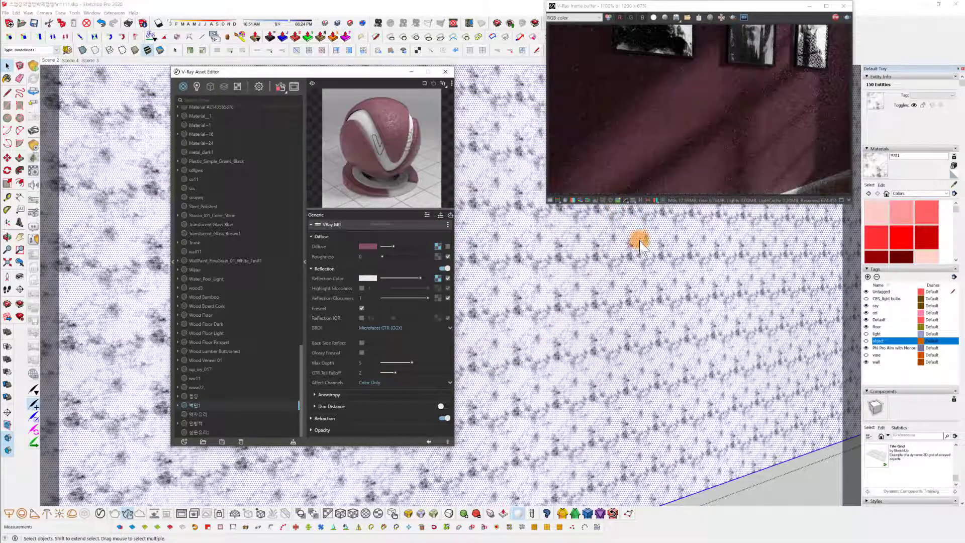
scroll(640, 240, "up", 4)
scroll(634, 250, "down", 2)
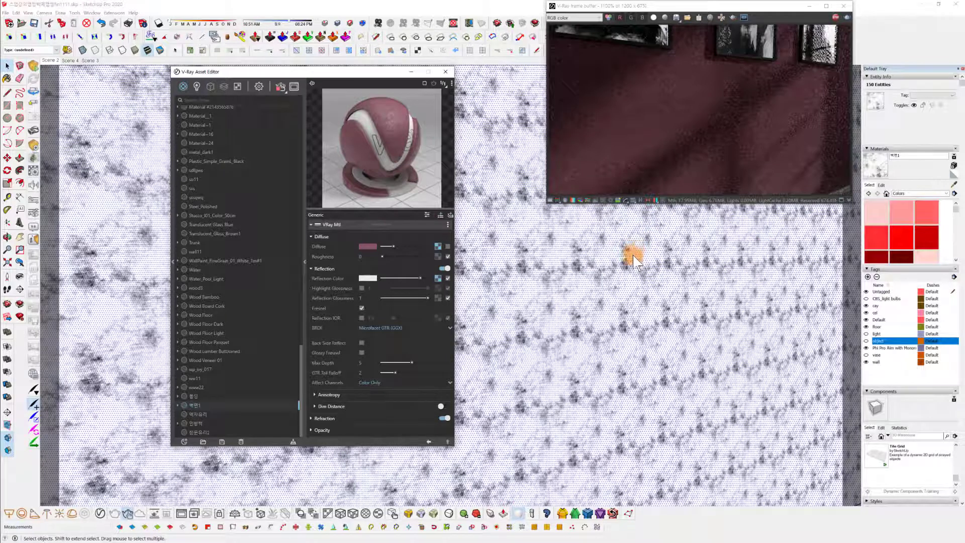
scroll(618, 286, "down", 2)
Enable the wall material's diffuse texture and inspect its pattern on the wall close up in the frame buffer.
left_click(448, 246)
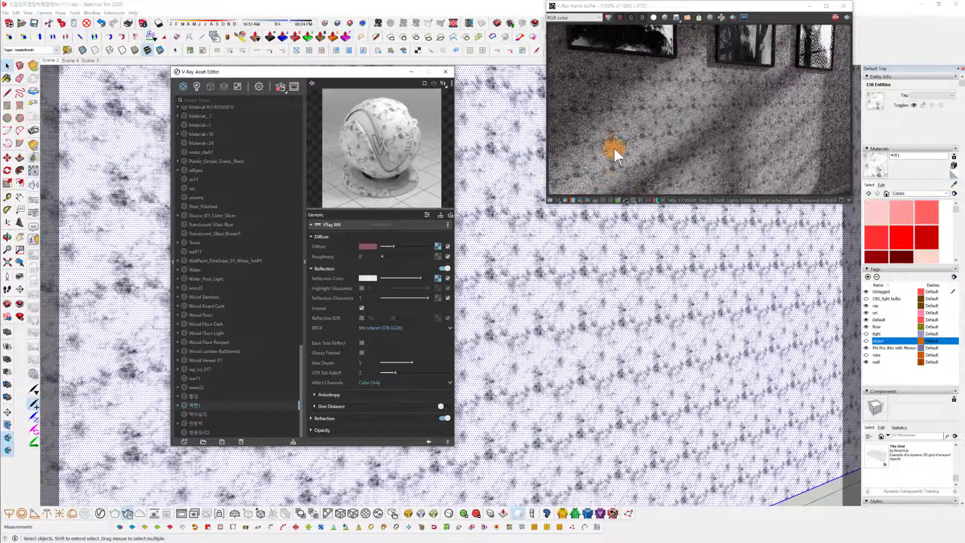
scroll(624, 273, "up", 2)
scroll(644, 145, "up", 2)
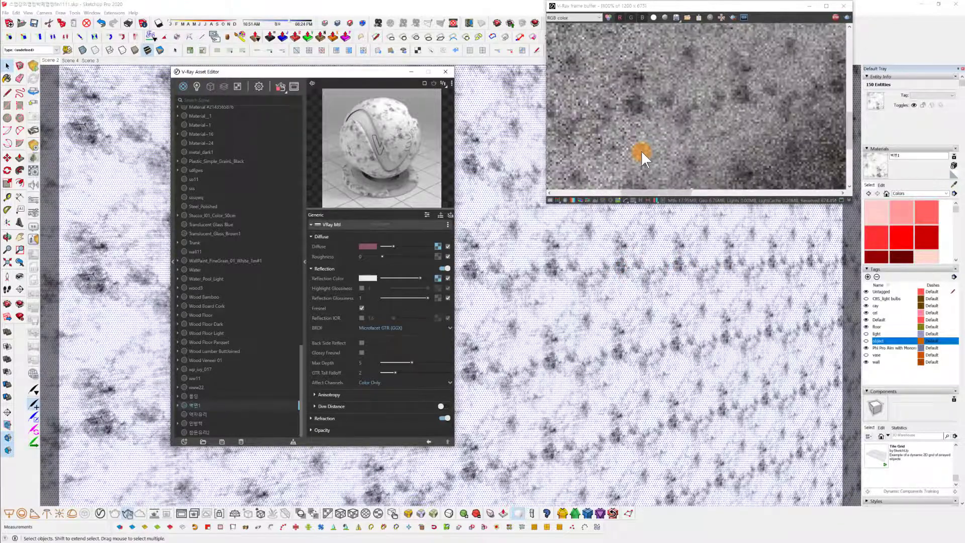
Disable the wall material's diffuse texture and check the plain-colored wall in the interactive render.
scroll(617, 334, "up", 2)
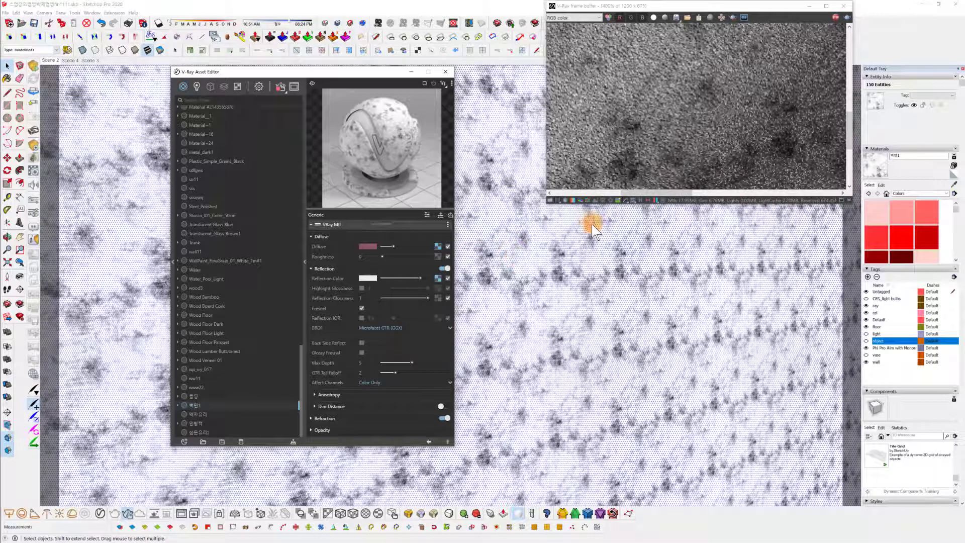
scroll(629, 286, "down", 1)
scroll(629, 289, "down", 3)
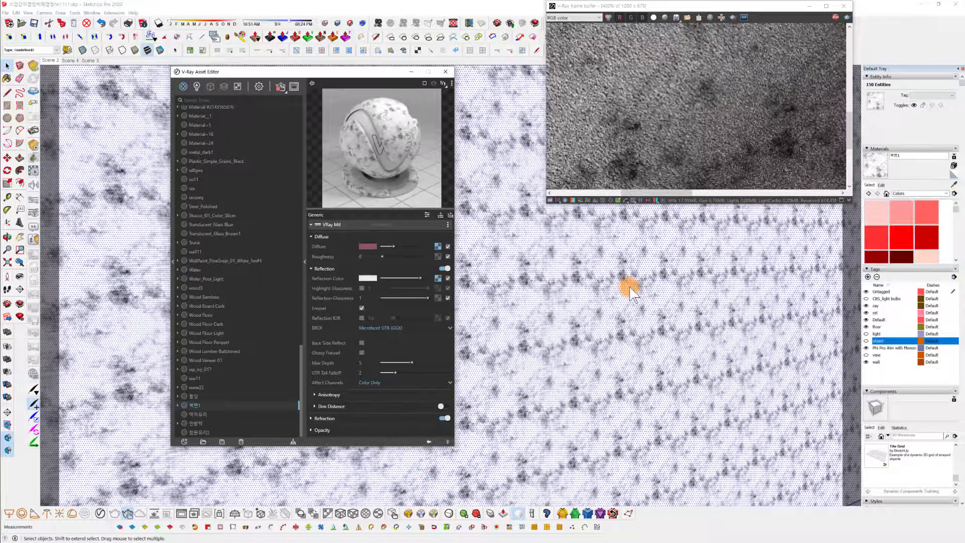
scroll(629, 291, "down", 1)
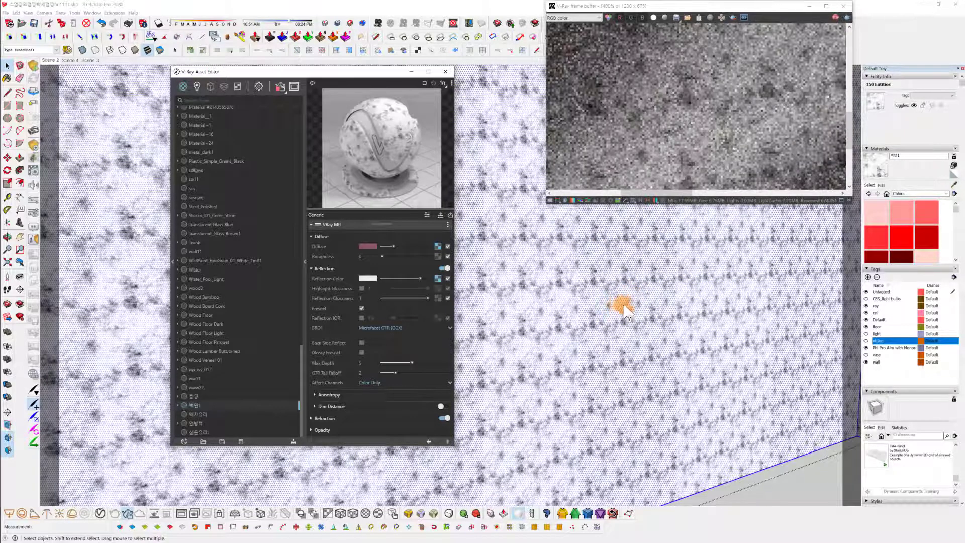
scroll(628, 306, "down", 2)
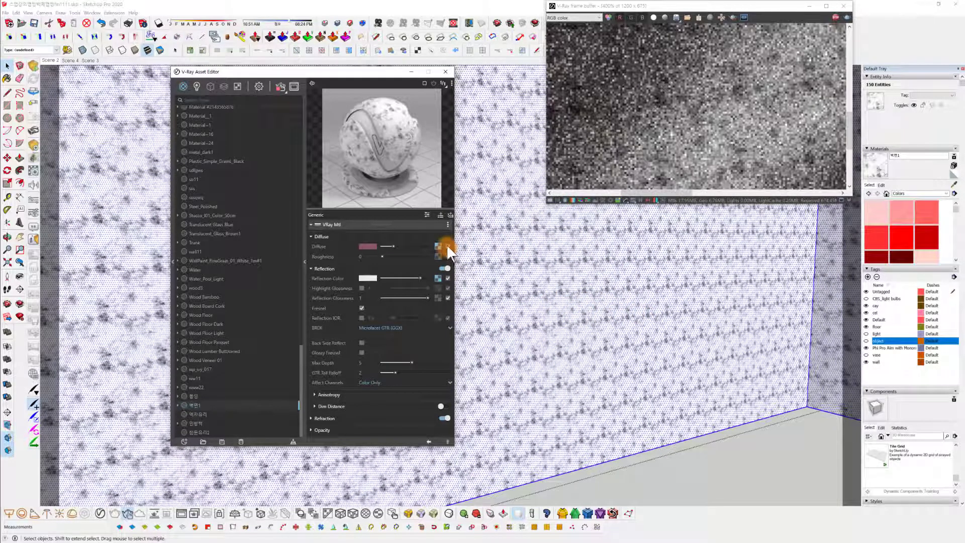
left_click(447, 246)
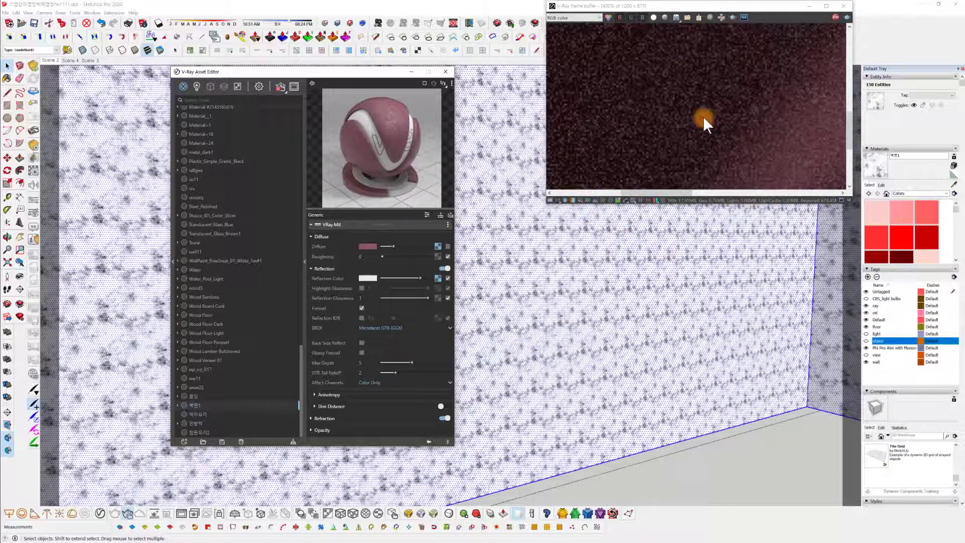
mouse_move(594, 280)
middle_mouse_down()
mouse_move(668, 344)
mouse_move(685, 379)
mouse_move(658, 292)
middle_mouse_up()
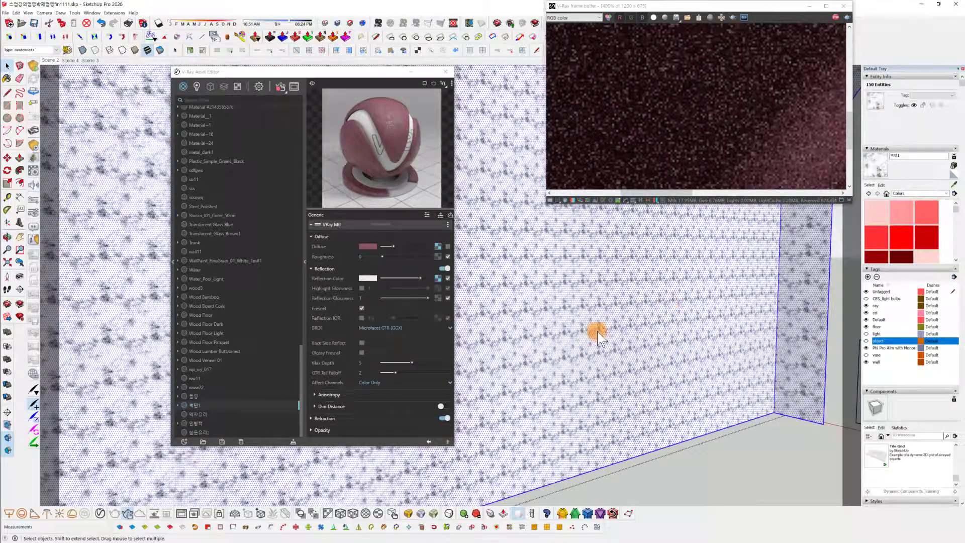
Set the wall material's texture size to 200 mm in the SketchUp material editor.
left_click(881, 185)
left_click_drag(885, 267, 788, 284)
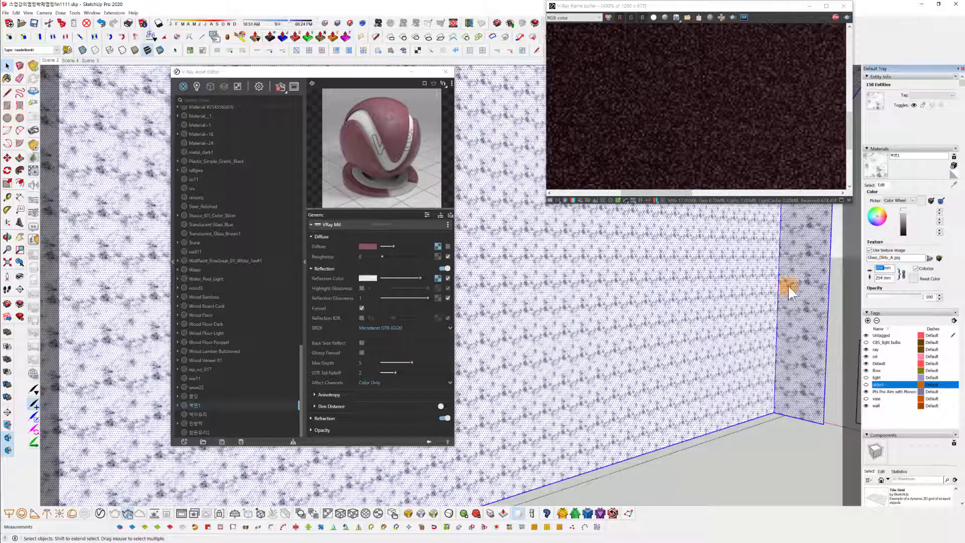
type("200")
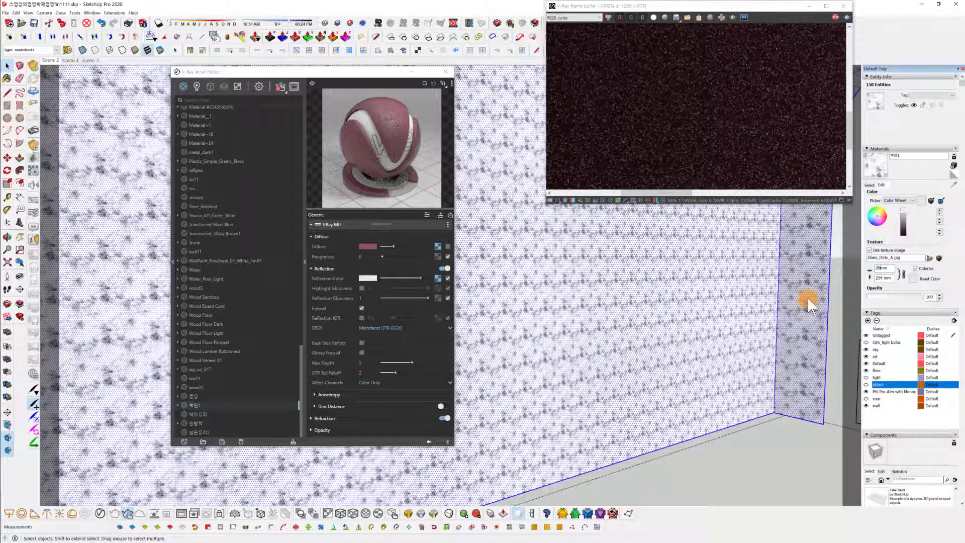
key("Return")
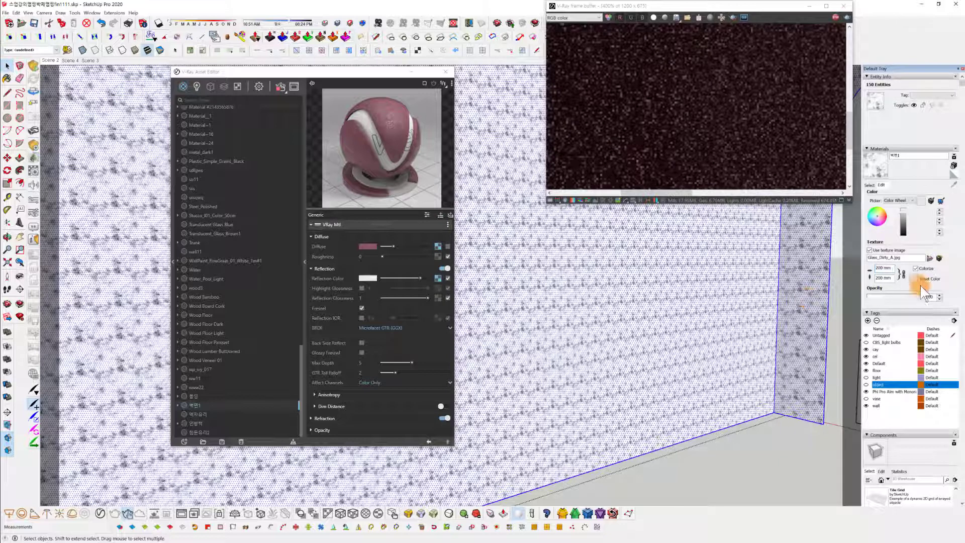
Set the wall material's texture size to 2000 mm and check the bump on the wall around the picture frames.
left_click(883, 267)
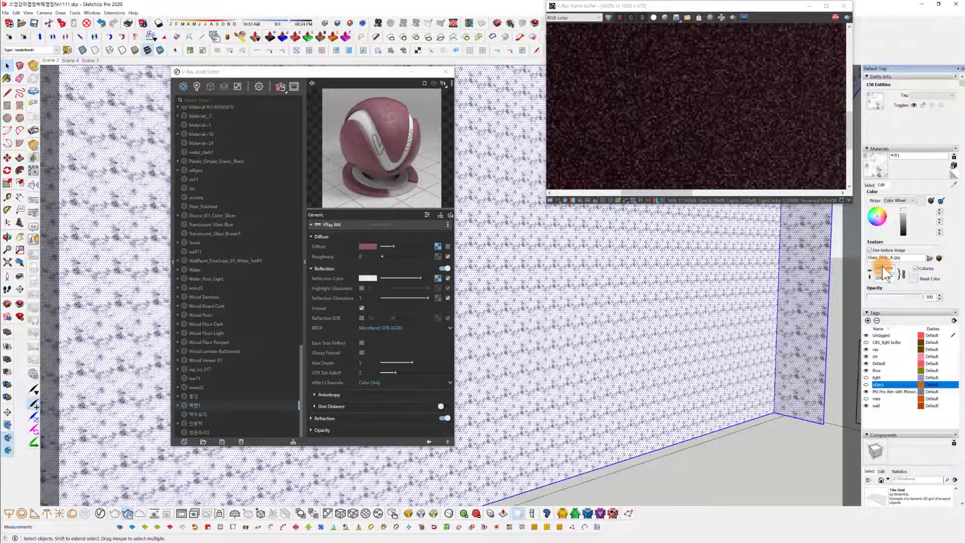
key("Return")
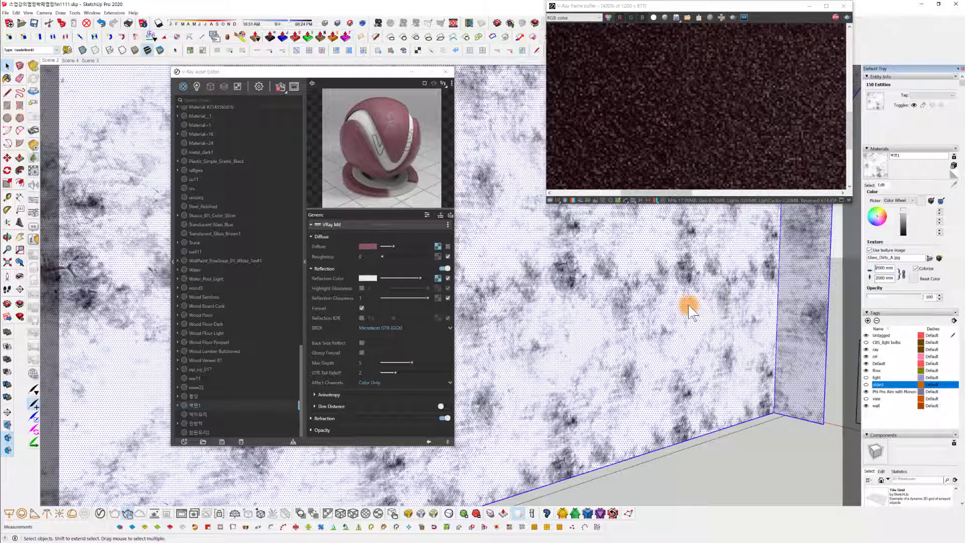
scroll(721, 110, "down", 3)
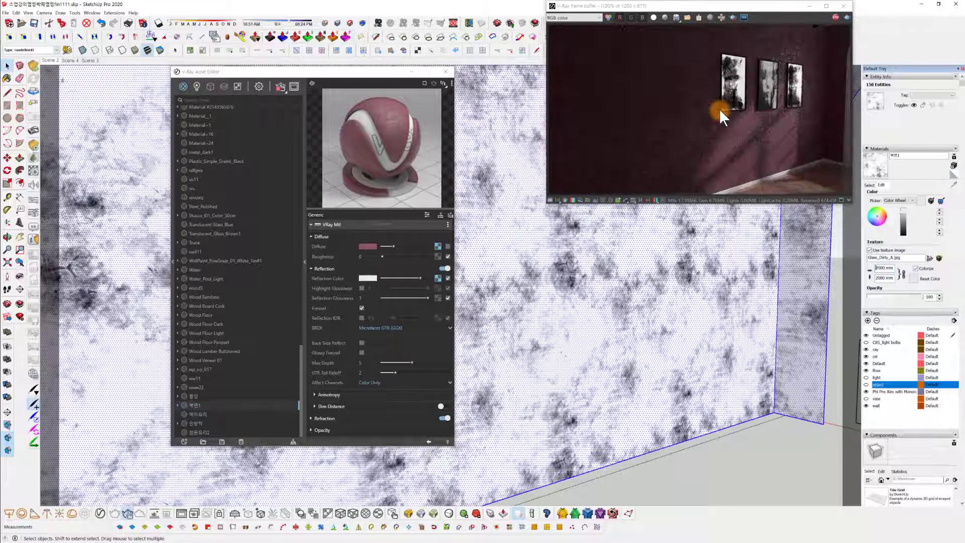
scroll(641, 344, "down", 1)
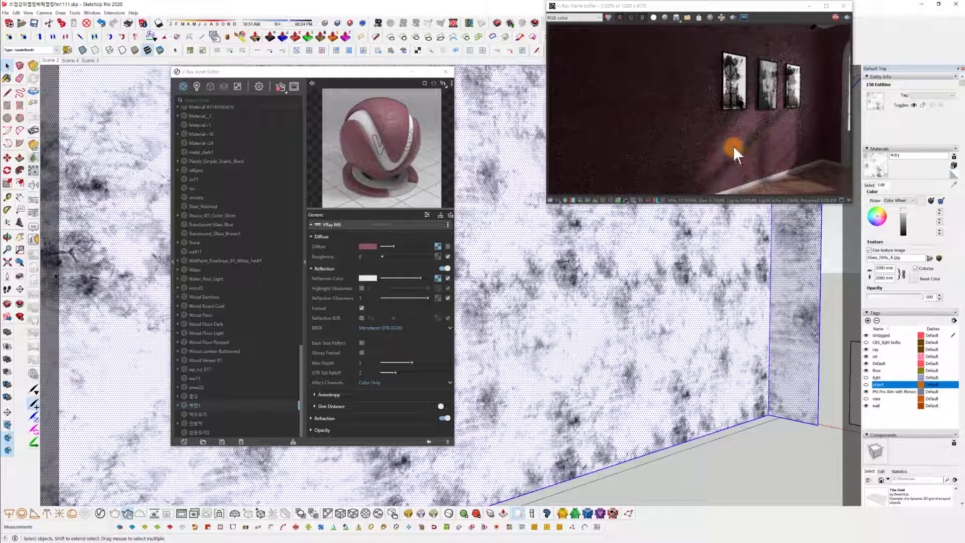
scroll(700, 247, "up", 5)
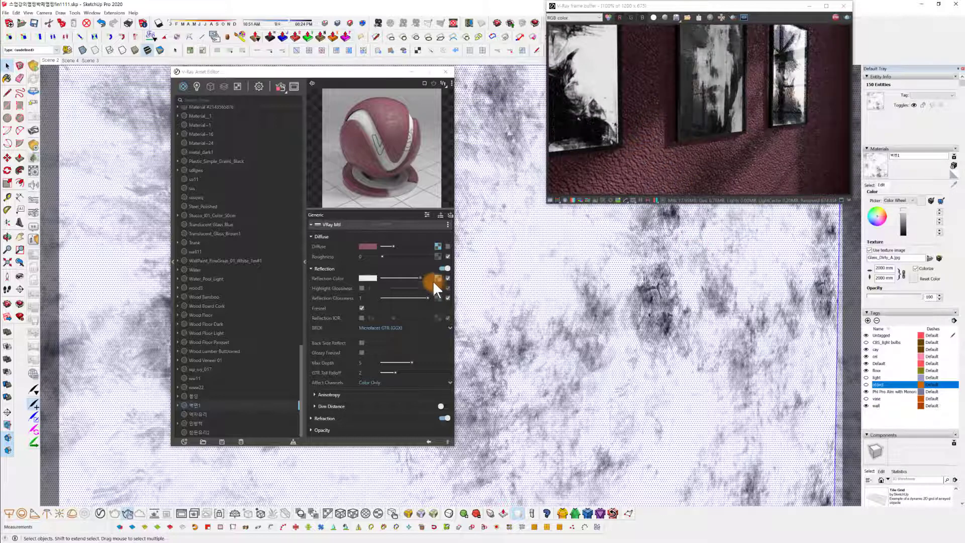
Set the wall bump bitmap's Repeat U/V to 10 in its texture placement, with both values linked.
scroll(399, 389, "down", 1)
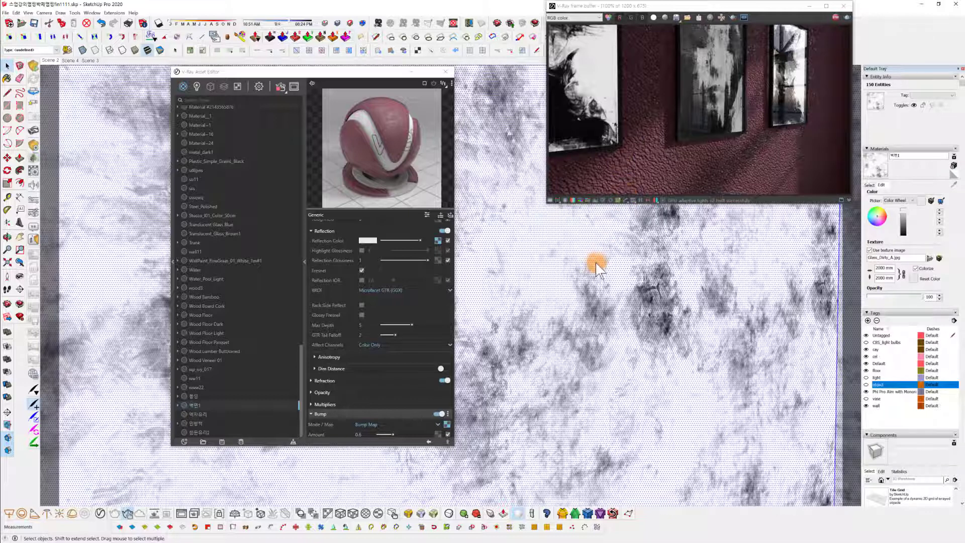
scroll(381, 365, "down", 1)
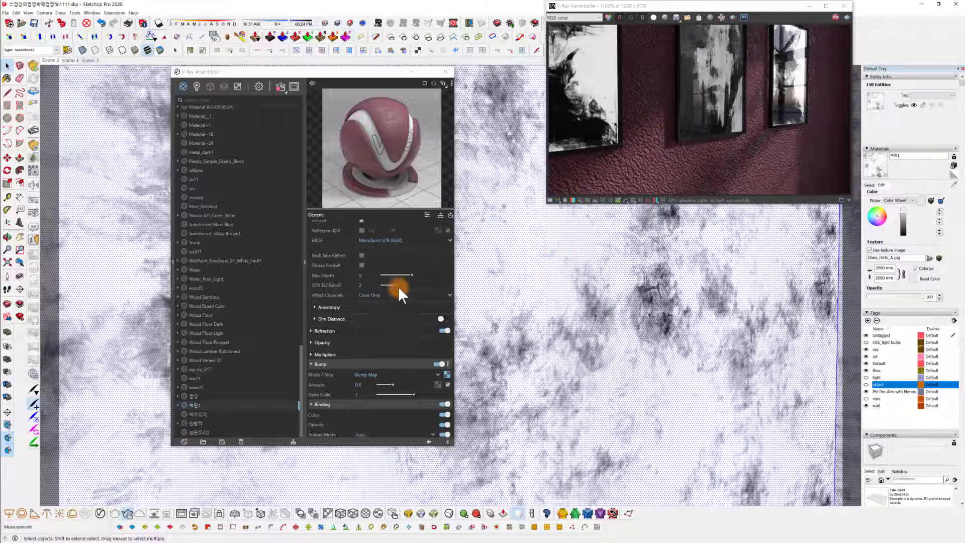
scroll(399, 271, "up", 2)
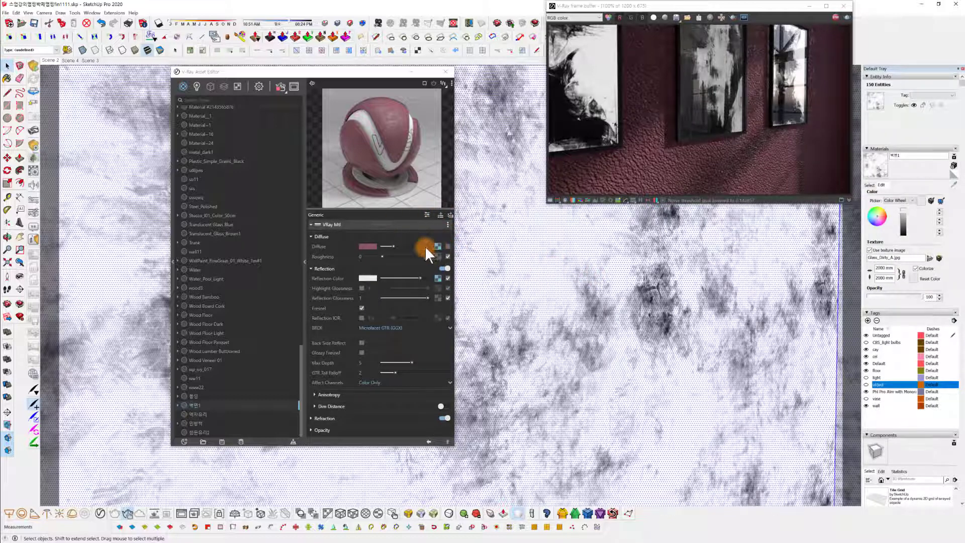
scroll(445, 346, "down", 1)
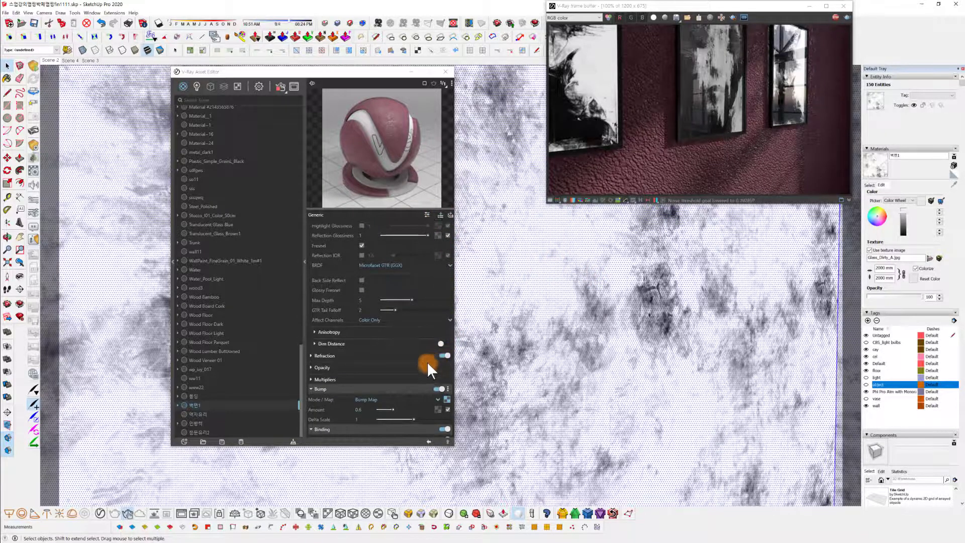
scroll(422, 347, "up", 1)
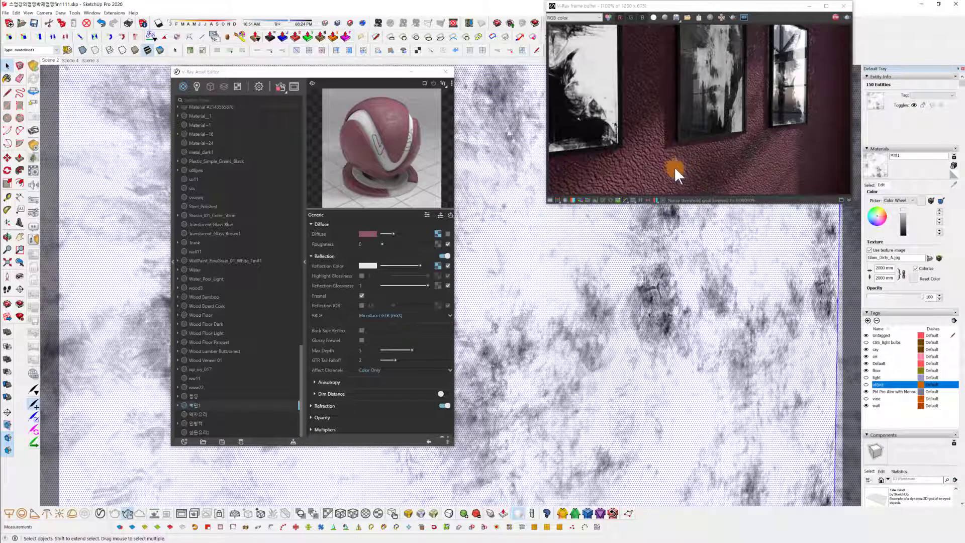
scroll(432, 359, "down", 2)
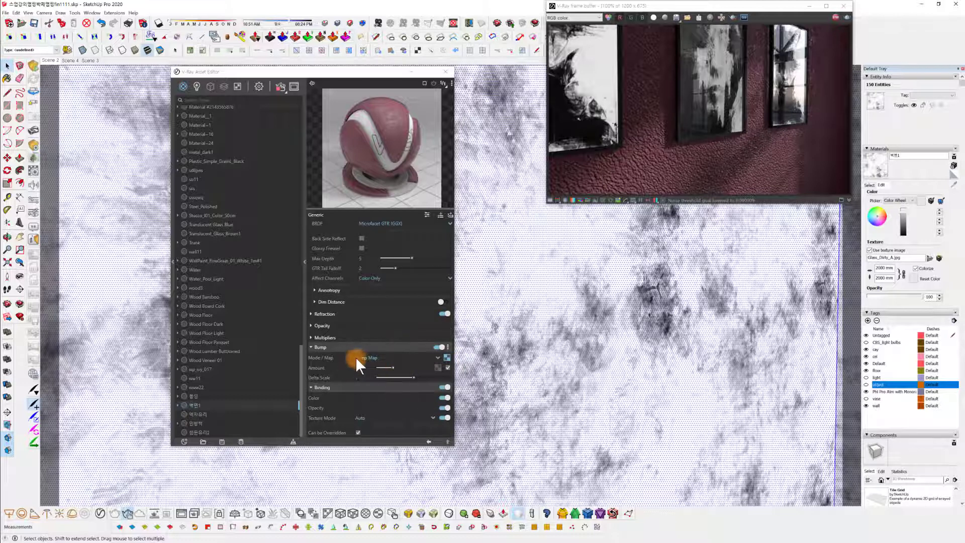
left_click(447, 354)
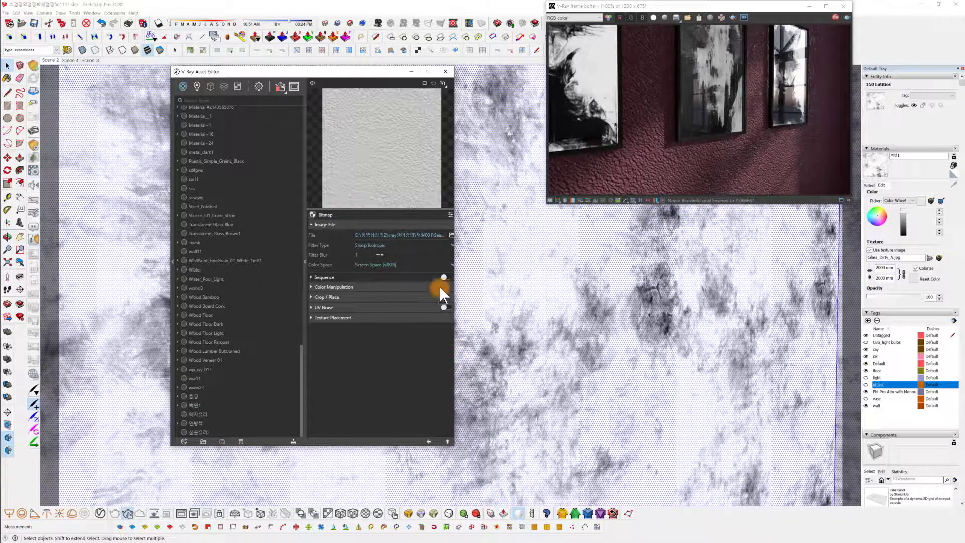
left_click(322, 318)
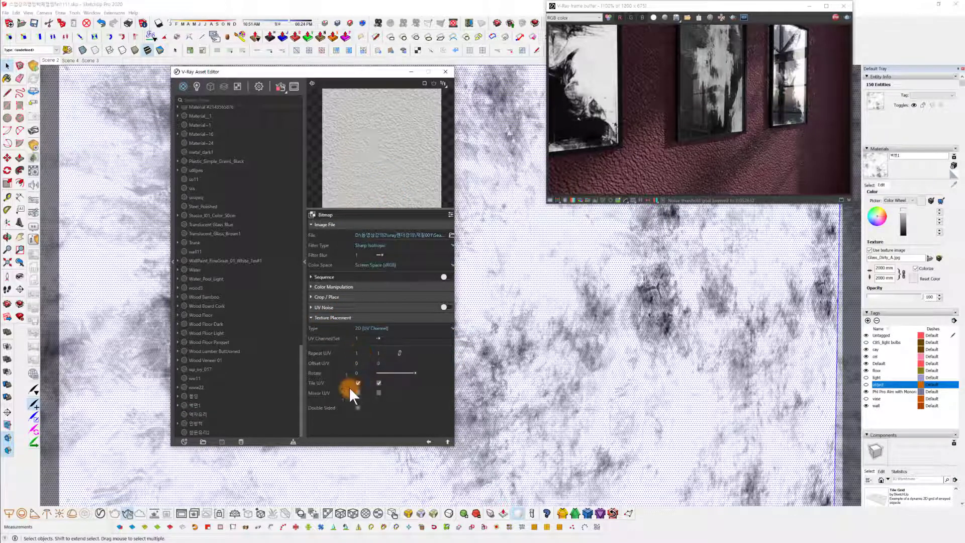
left_click(364, 353)
left_click(376, 387)
type("10")
left_click(398, 352)
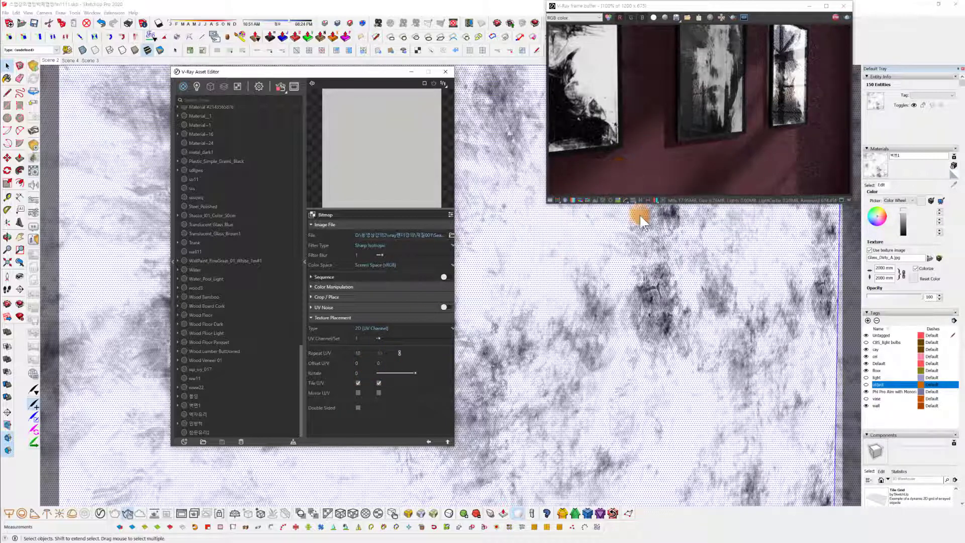
Set the wall bump bitmap's Repeat U/V to 12 and inspect the wall beside the picture frames in the render.
scroll(624, 271, "up", 3)
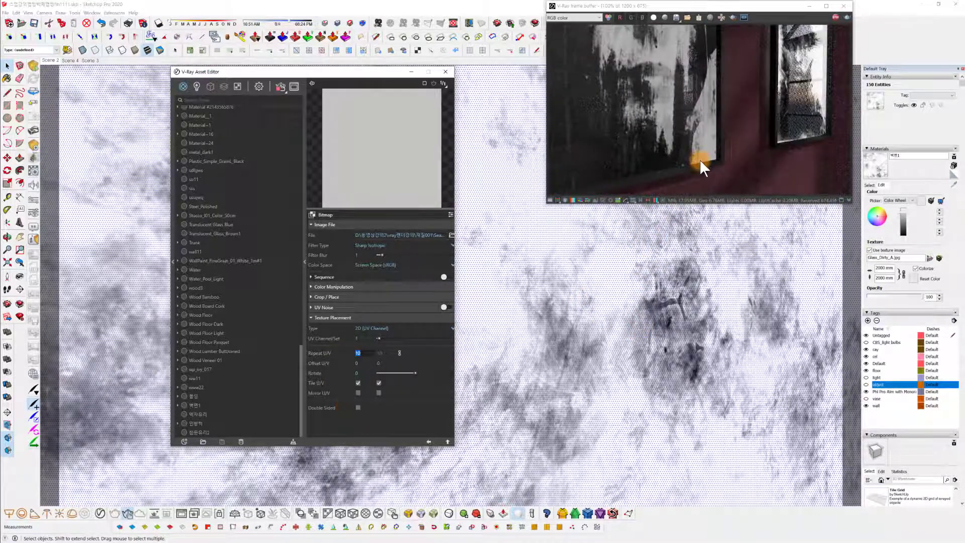
left_click(694, 128)
scroll(629, 333, "up", 2)
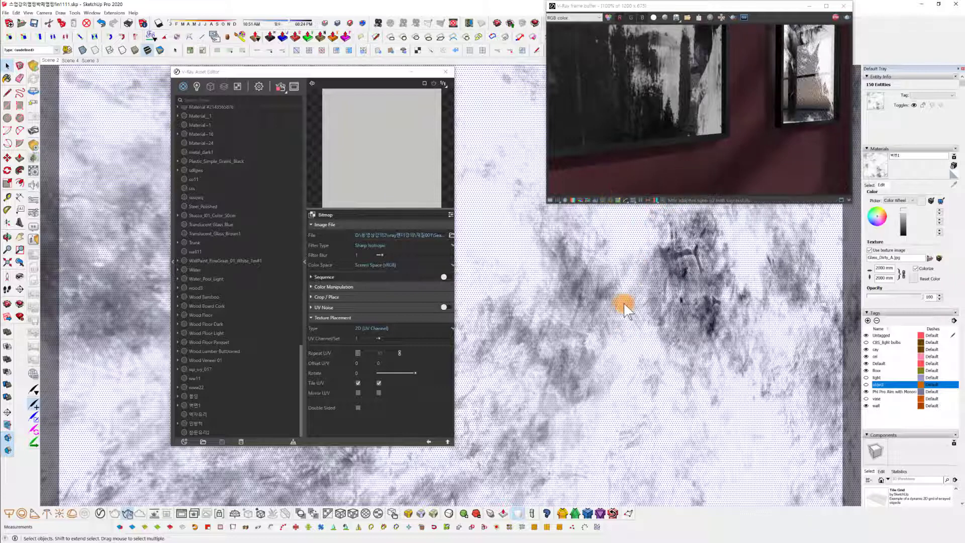
scroll(621, 291, "up", 3)
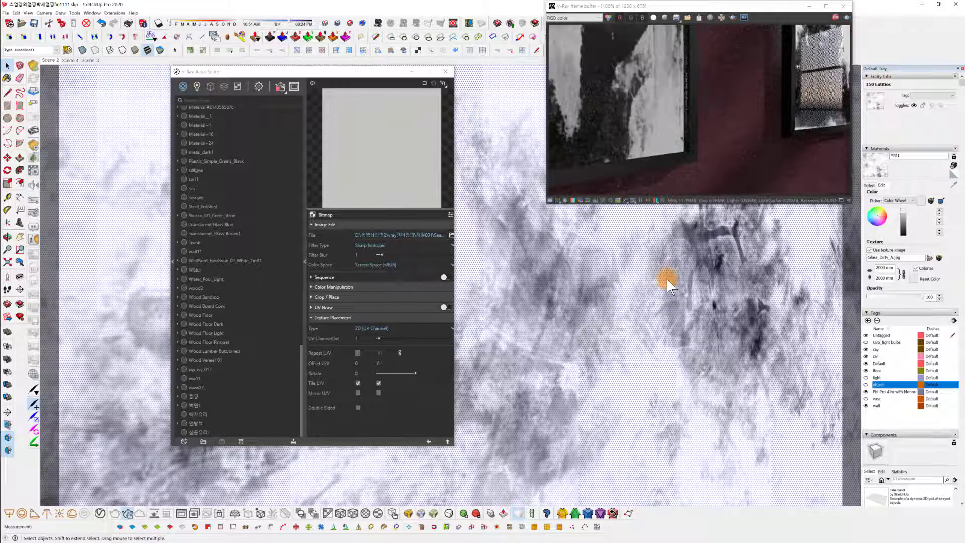
left_click(364, 352)
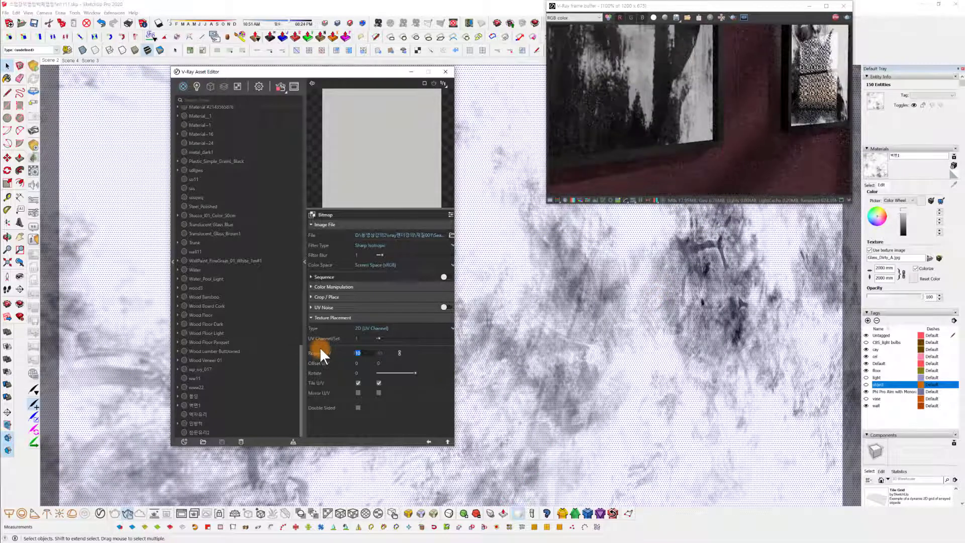
type("12")
key("Return")
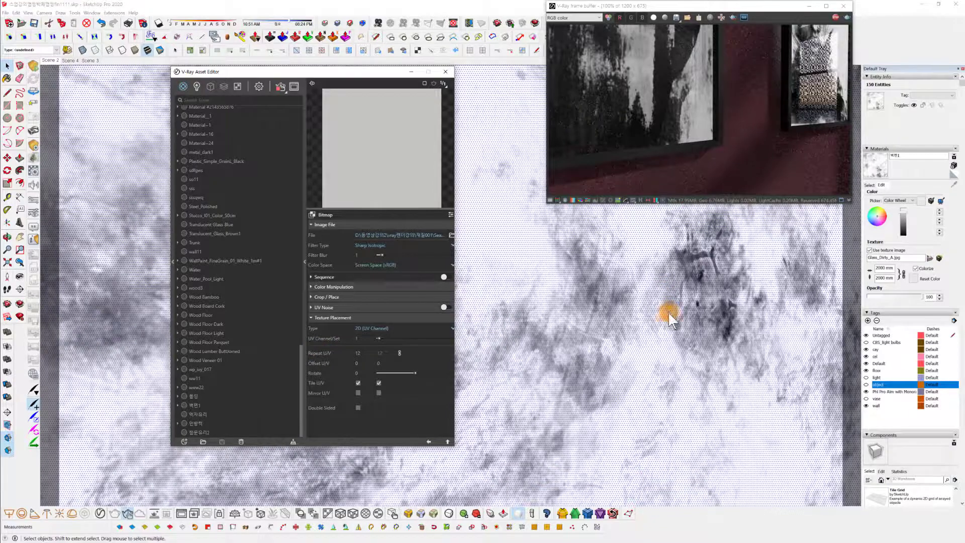
mouse_move(593, 461)
middle_mouse_down()
mouse_move(628, 408)
mouse_move(620, 413)
middle_mouse_up()
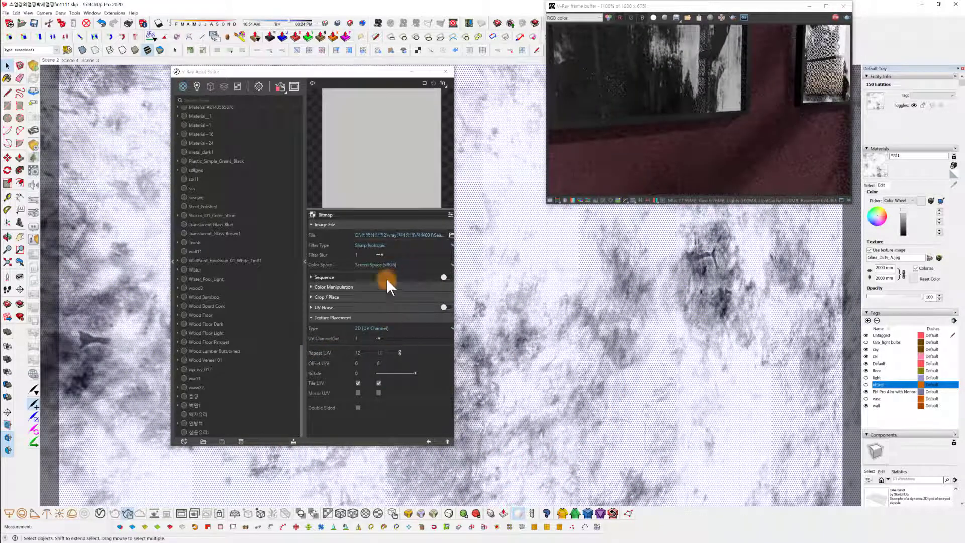
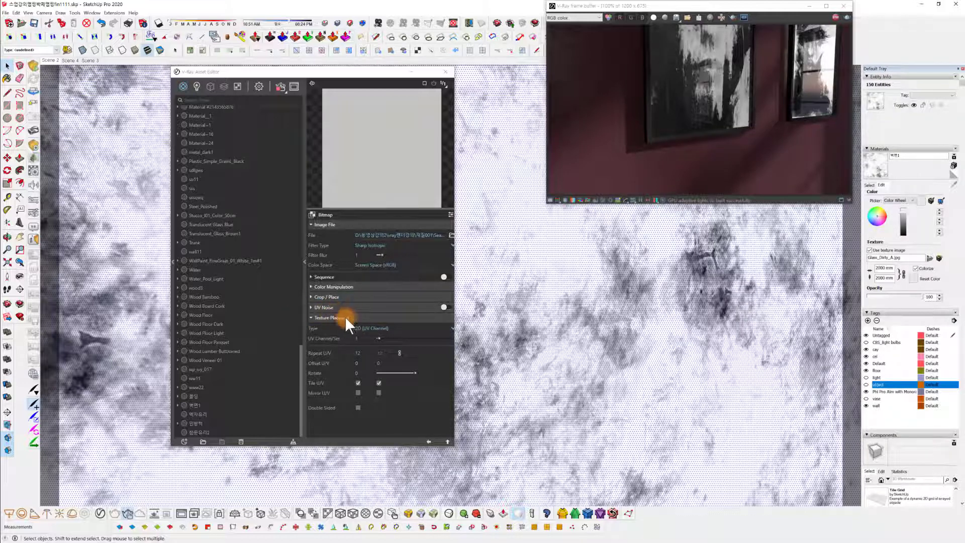
Return to the wall material's settings, review the picture wall in the render from farther away and collapse the Bump settings.
left_click(428, 441)
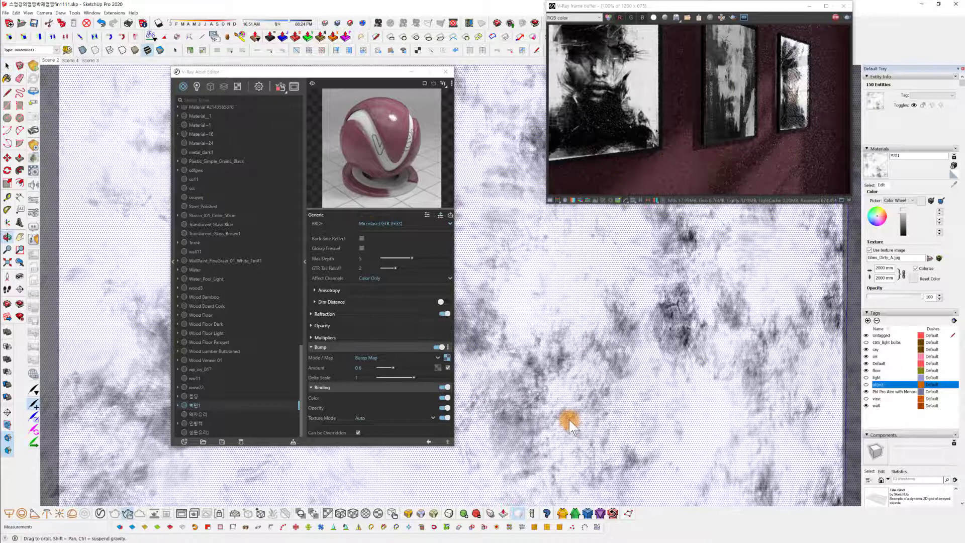
scroll(416, 307, "up", 2)
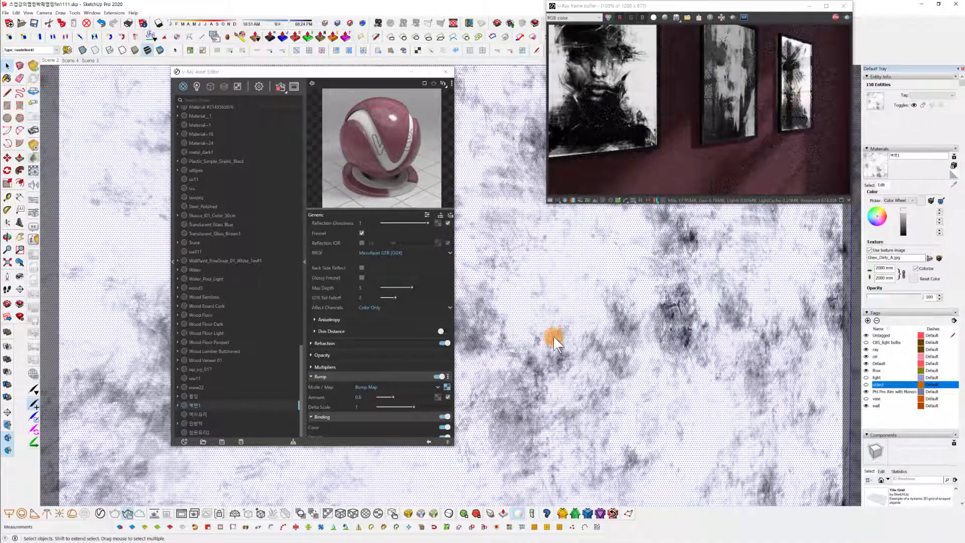
scroll(602, 384, "down", 4)
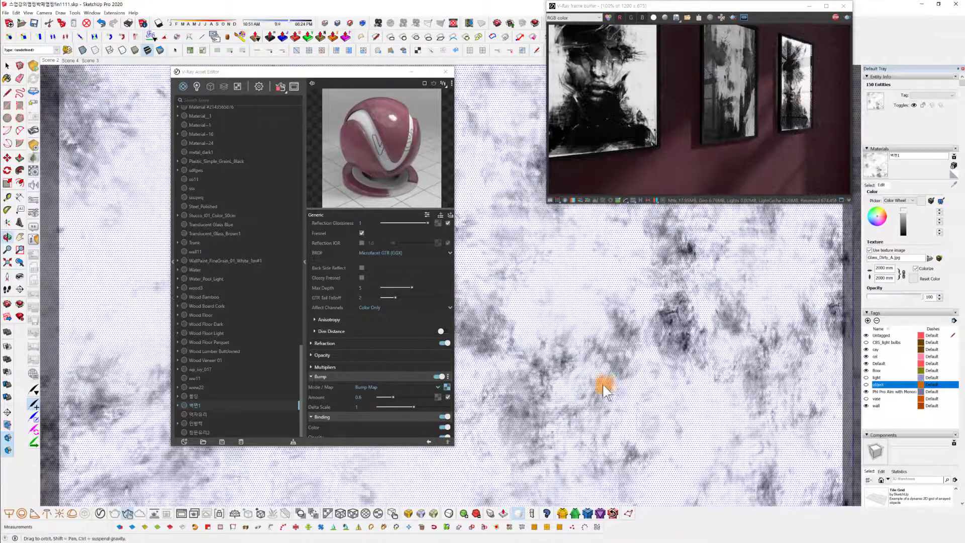
scroll(385, 309, "up", 3)
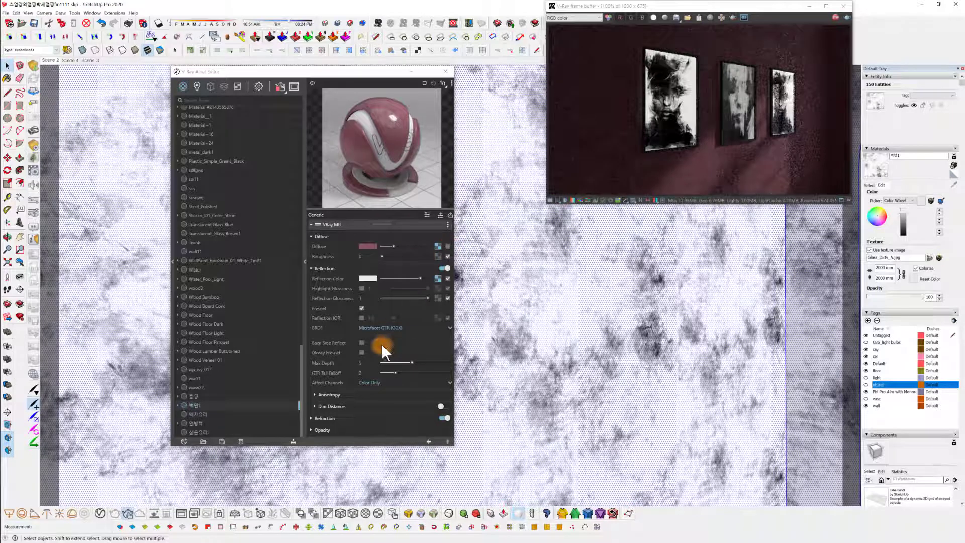
scroll(381, 345, "down", 4)
left_click(396, 347)
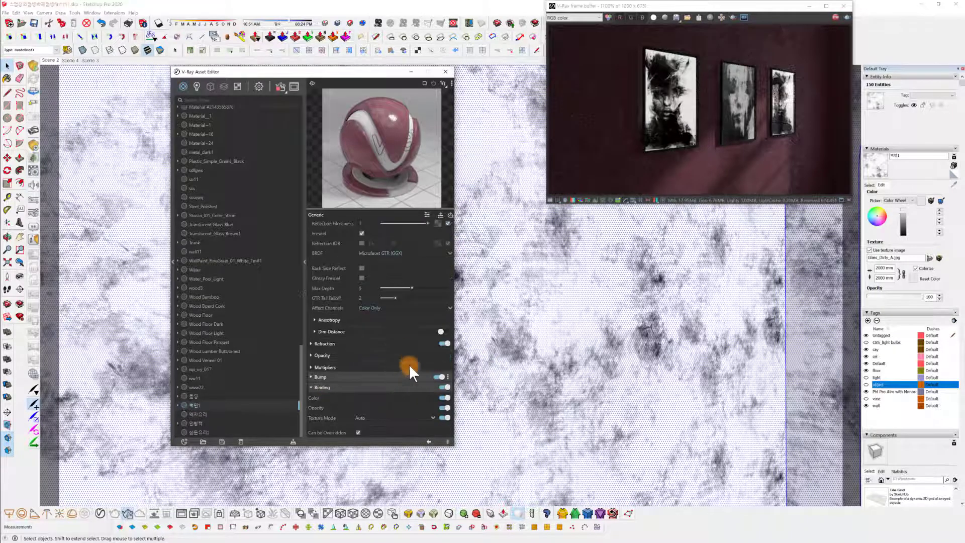
Set the wall material's Binding texture mode to Custom mode and load Glass_Dirty_A.jpg as the bound bitmap.
left_click(432, 417)
left_click(387, 411)
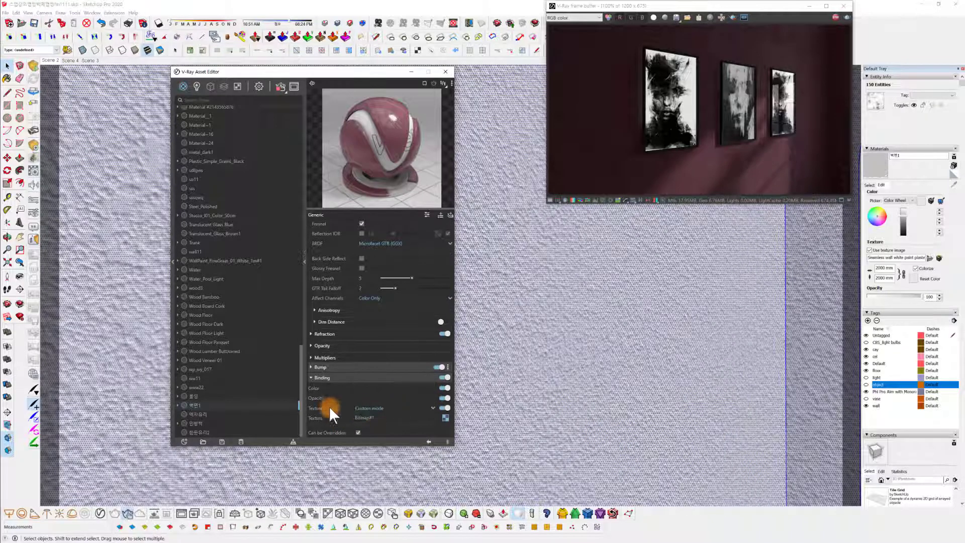
left_click(446, 416)
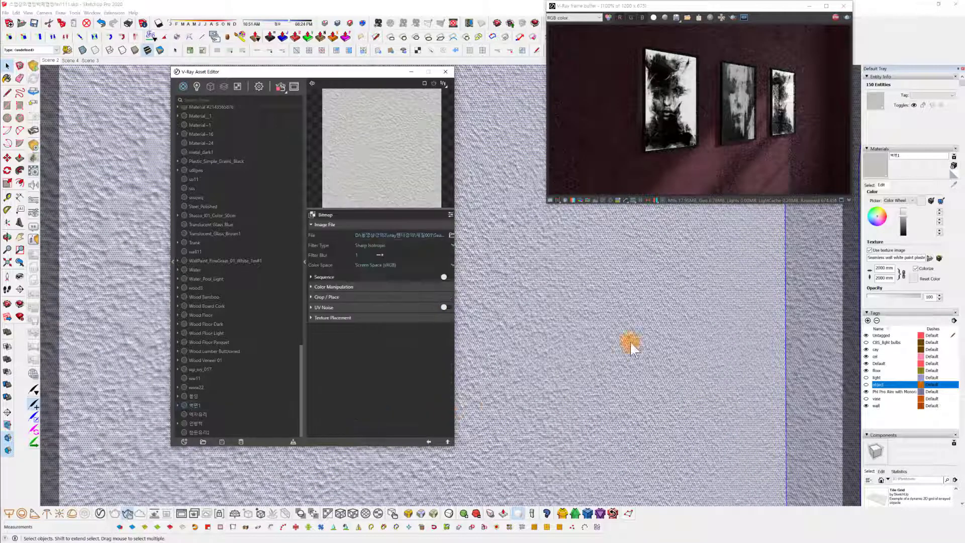
left_click(451, 235)
left_click(363, 156)
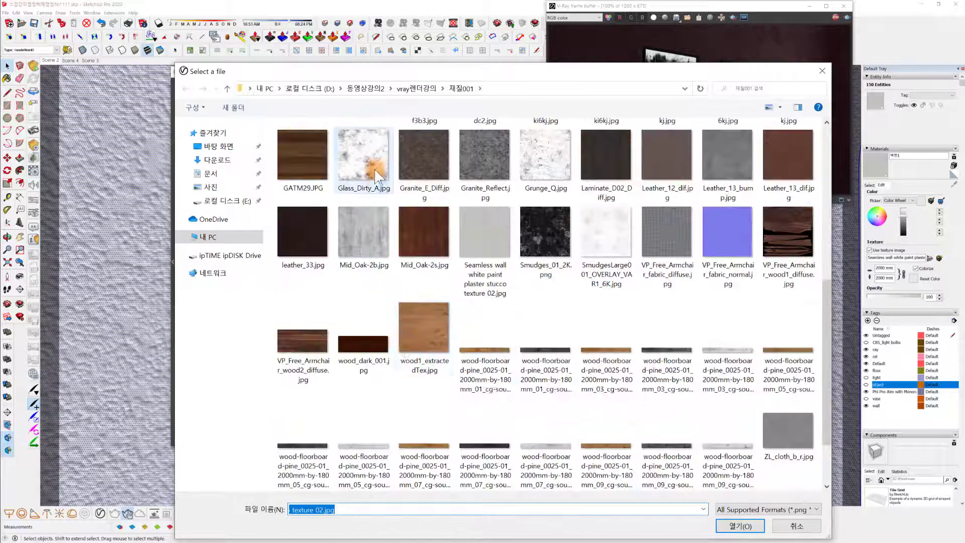
left_click(737, 527)
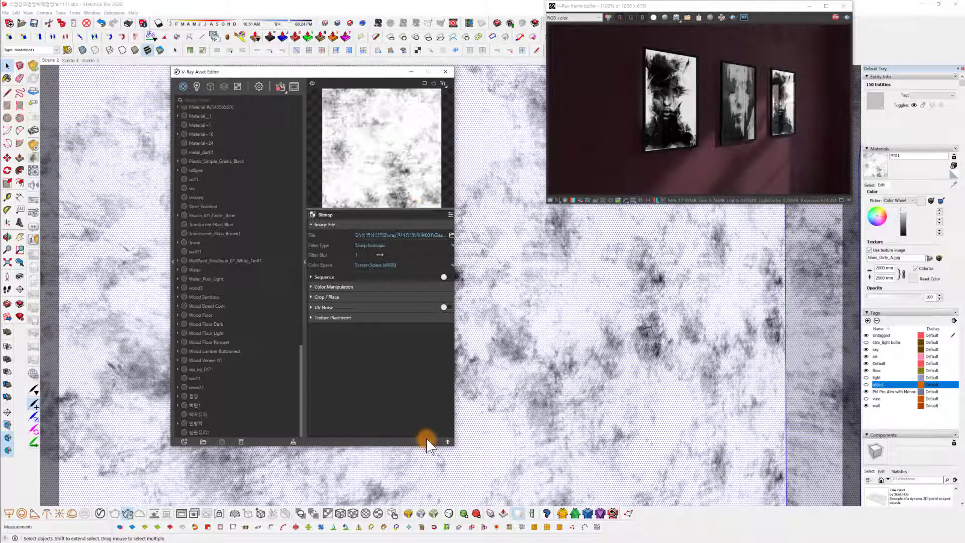
left_click(428, 441)
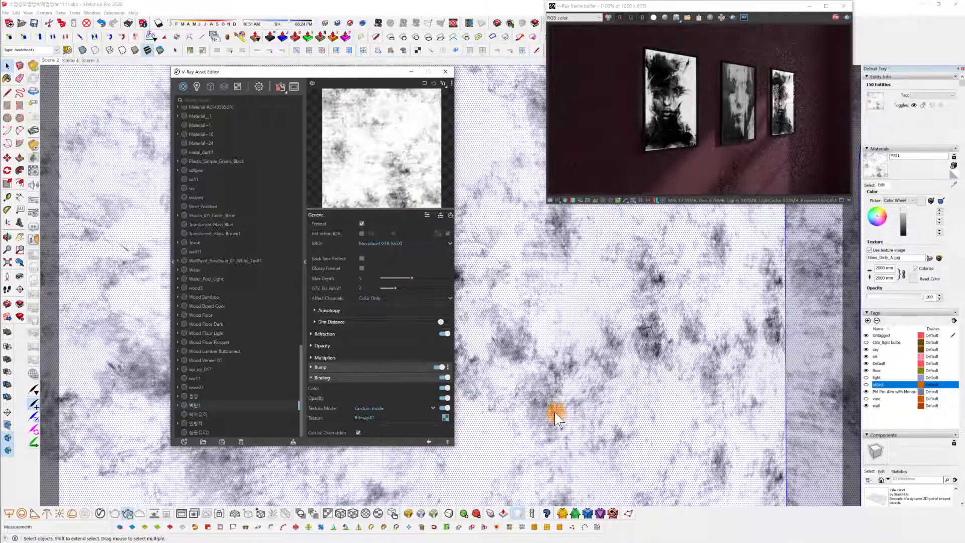
Clear the texture from the wall material's Diffuse slot.
scroll(422, 321, "up", 3)
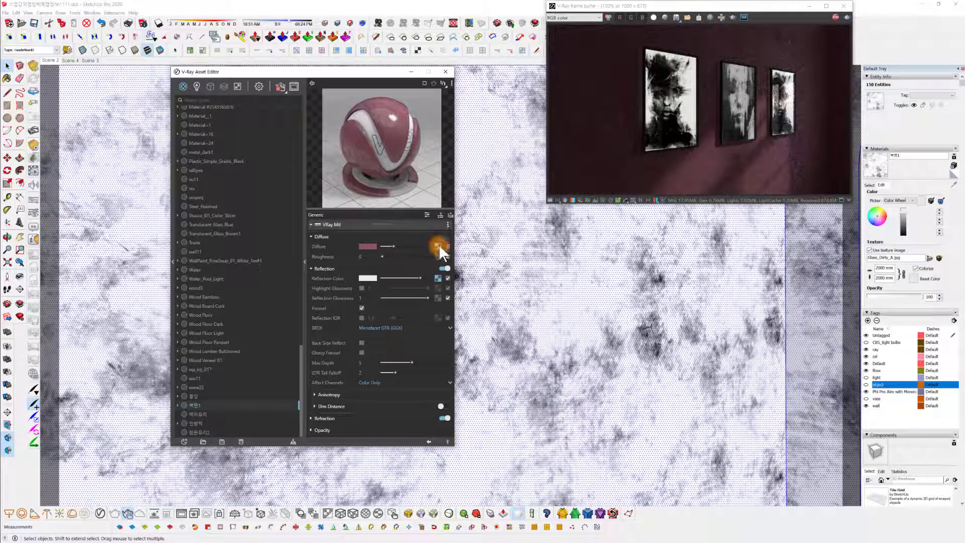
right_click(438, 246)
left_click(422, 290)
Select the connected wall faces, then scale and reposition their dirt texture freehand with the visual texture editing tool.
mouse_move(609, 396)
middle_mouse_down()
mouse_move(593, 394)
mouse_move(631, 409)
mouse_move(618, 412)
mouse_move(605, 387)
mouse_move(613, 395)
middle_mouse_up()
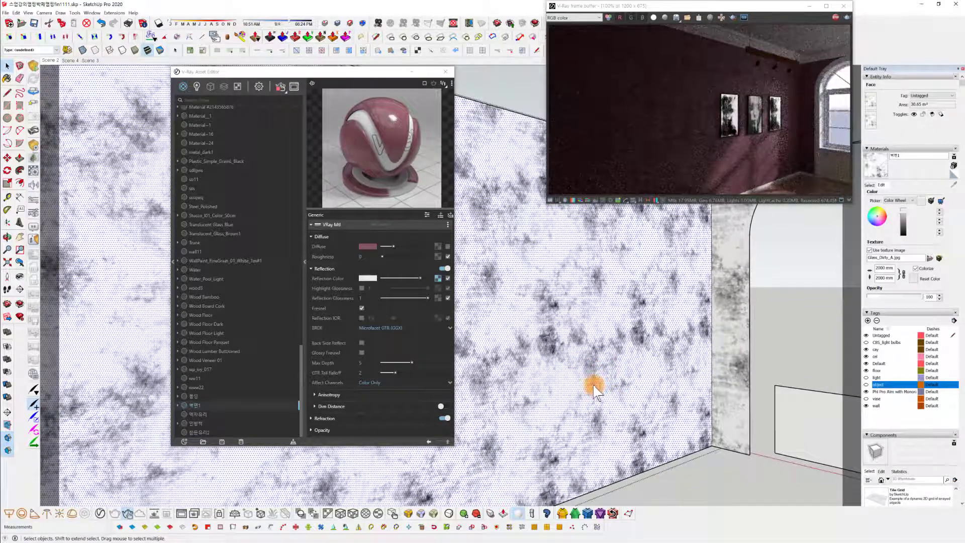
triple_click(581, 368)
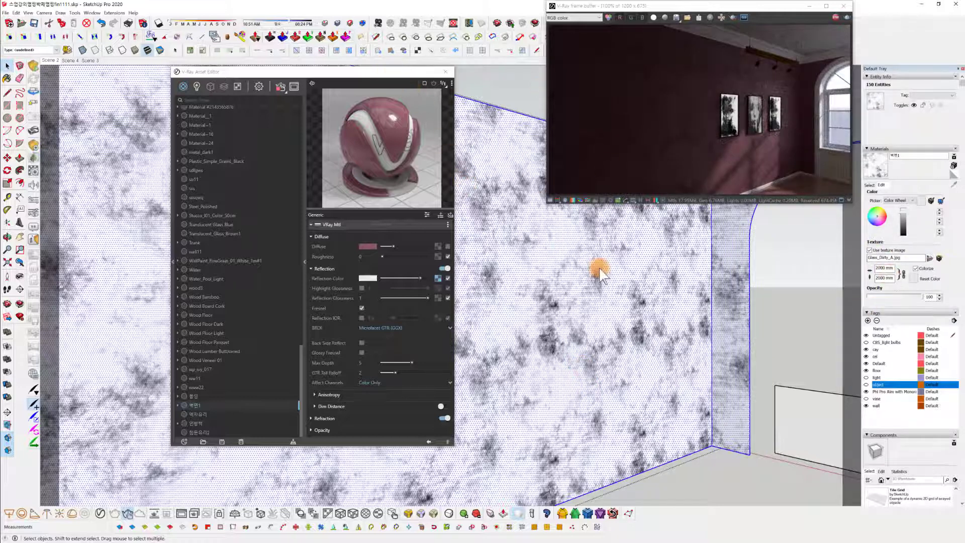
left_click(244, 36)
left_click(537, 336)
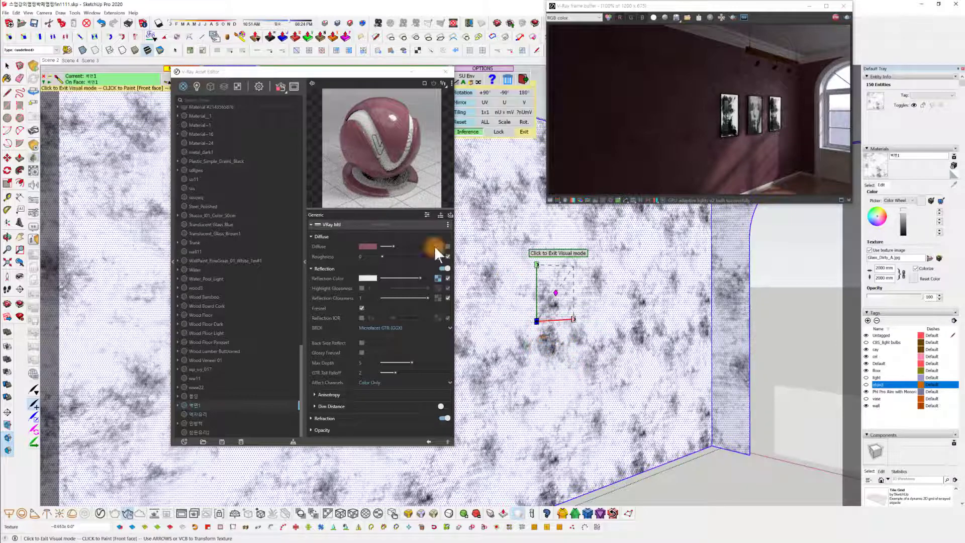
left_click_drag(554, 291, 563, 285)
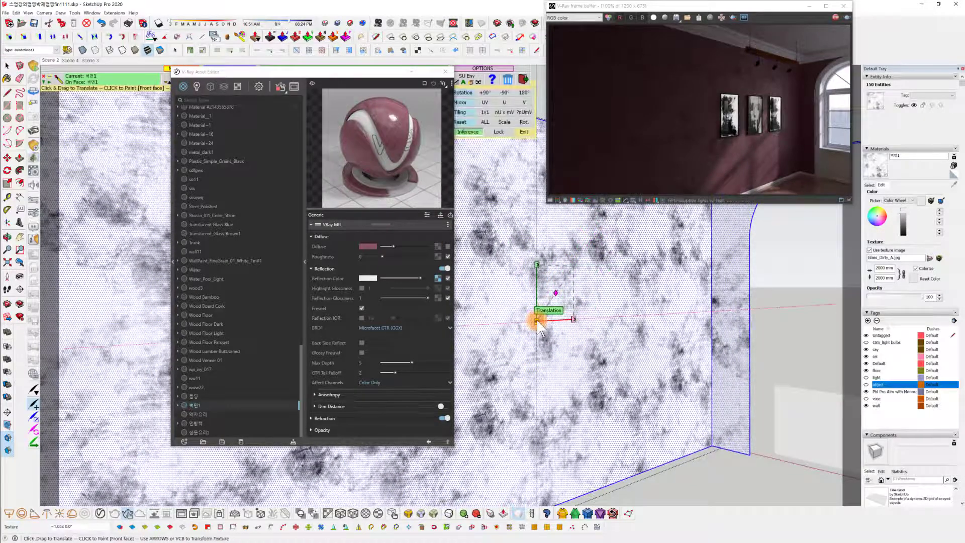
left_click_drag(537, 321, 662, 295)
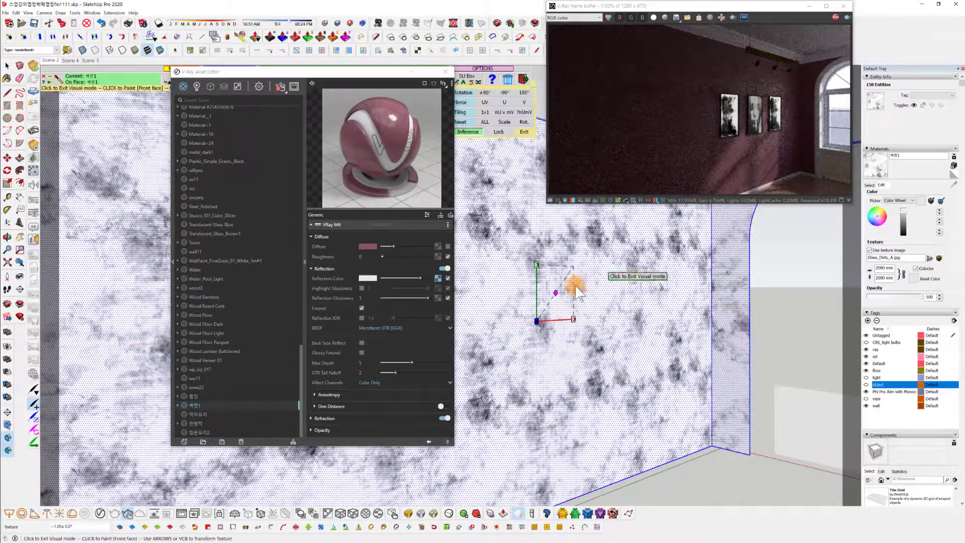
mouse_move(556, 292)
left_mouse_down()
mouse_move(564, 282)
mouse_move(554, 294)
left_mouse_up()
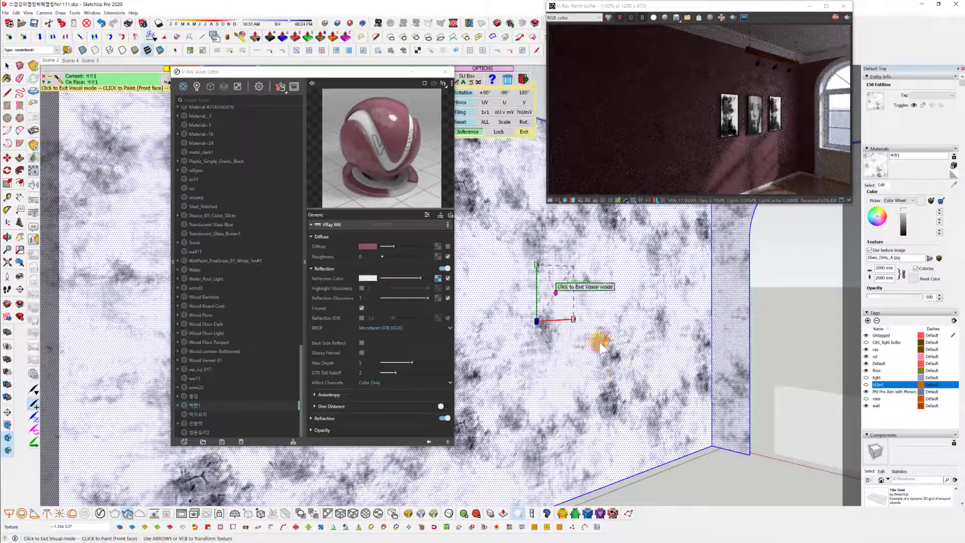
left_click(567, 220)
middle_click_drag(512, 261, 578, 320)
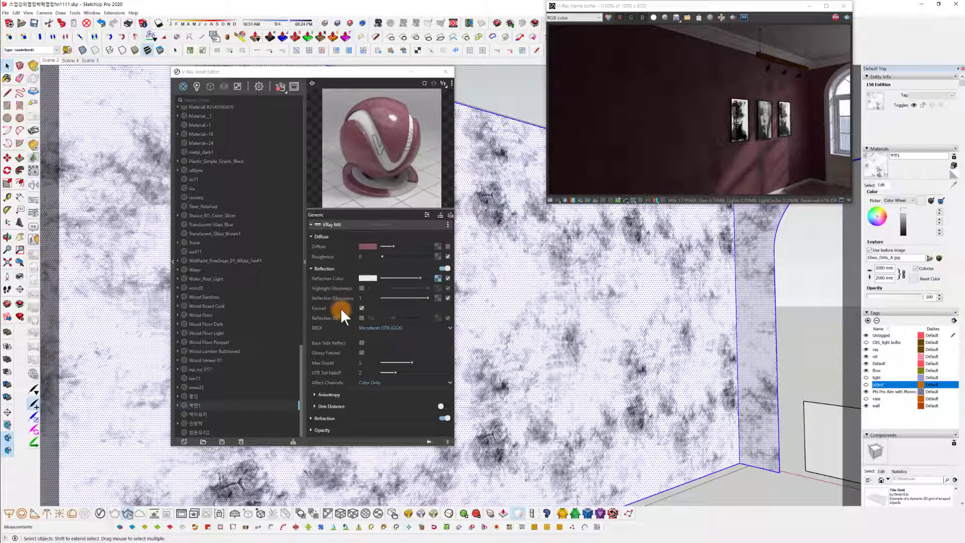
Turn off Fresnel in the wall material's reflection settings and check the dirt reflections in the interactive render.
left_click(362, 308)
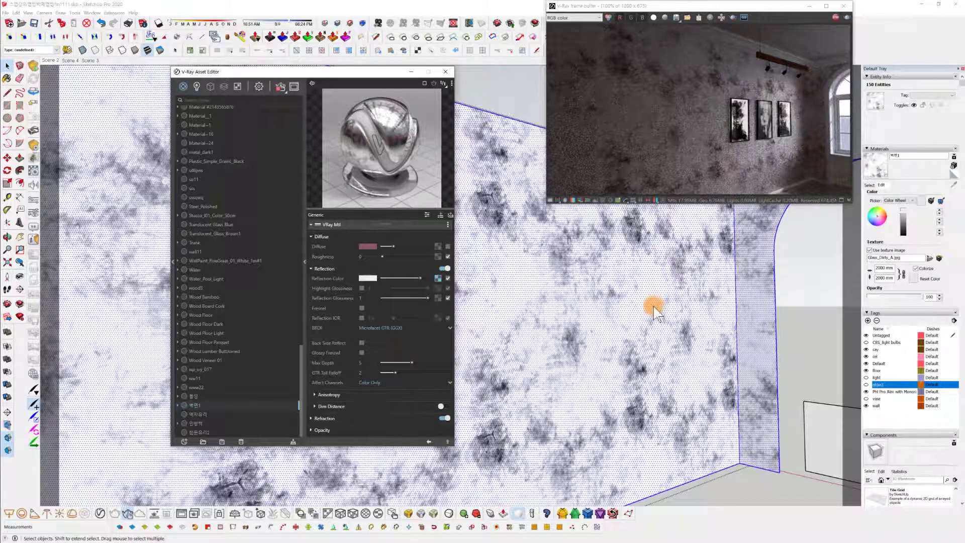
middle_click_drag(646, 308, 674, 309)
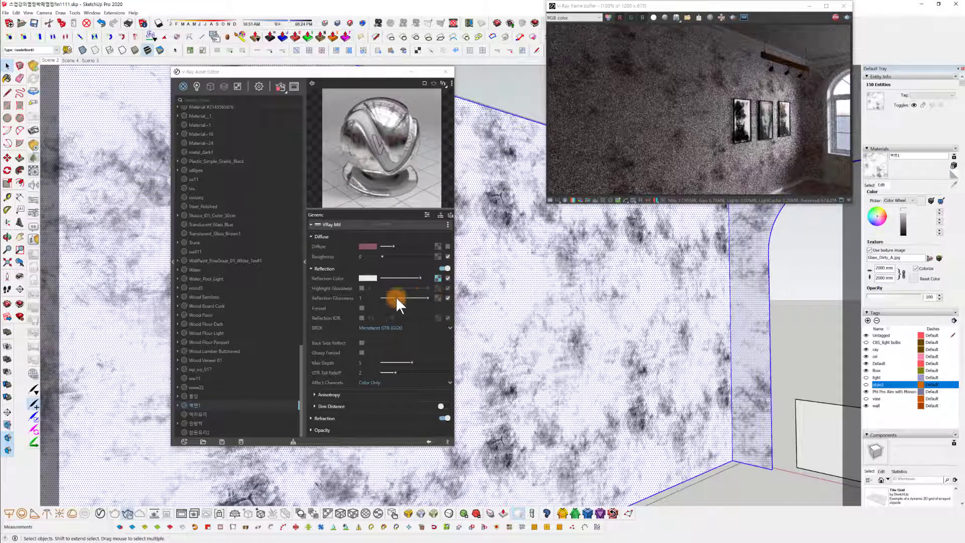
Replace the wall material's reflection color bitmap with g_3i2Ud018svckfc00s2k04ig_ski6kj.jpg and return to the material settings.
left_click(438, 278)
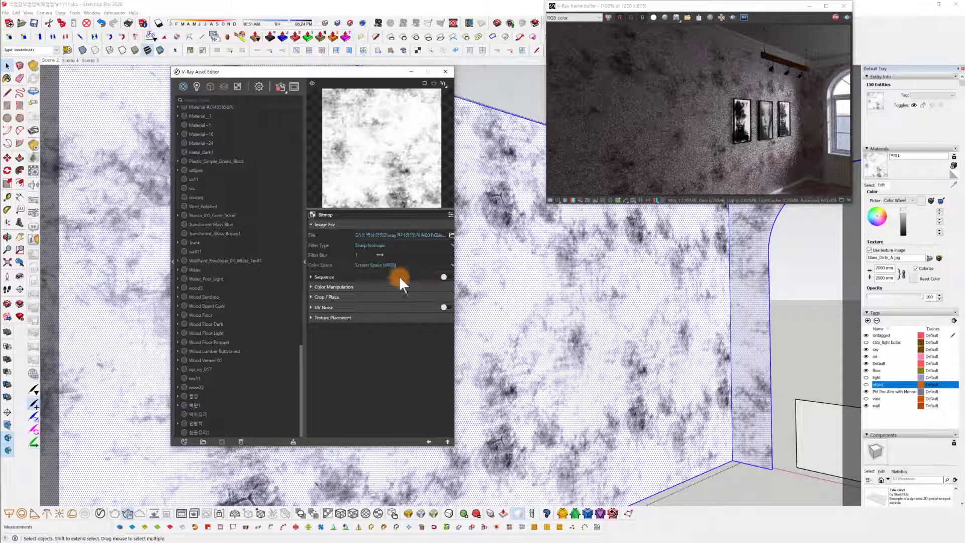
left_click(451, 235)
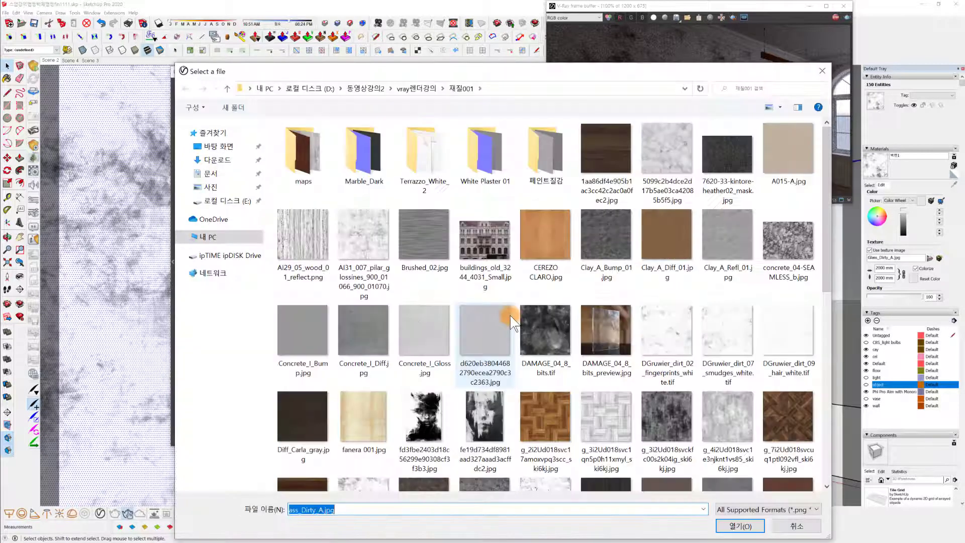
scroll(636, 304, "down", 3)
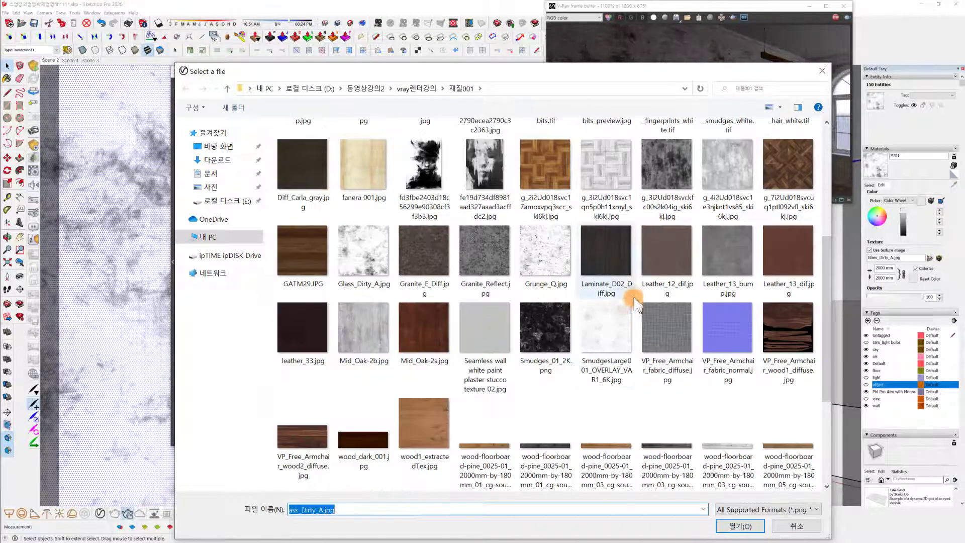
scroll(636, 304, "up", 3)
left_click(667, 329)
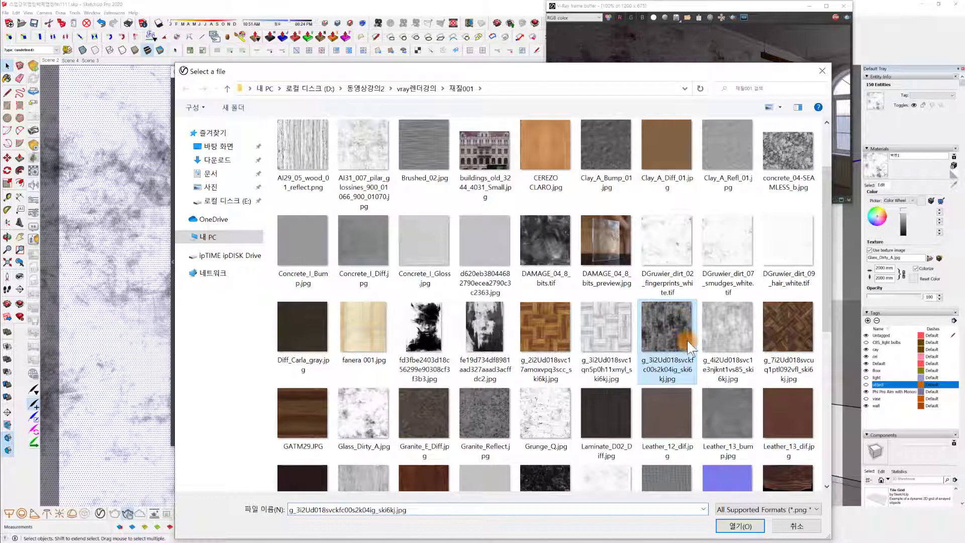
left_click(746, 528)
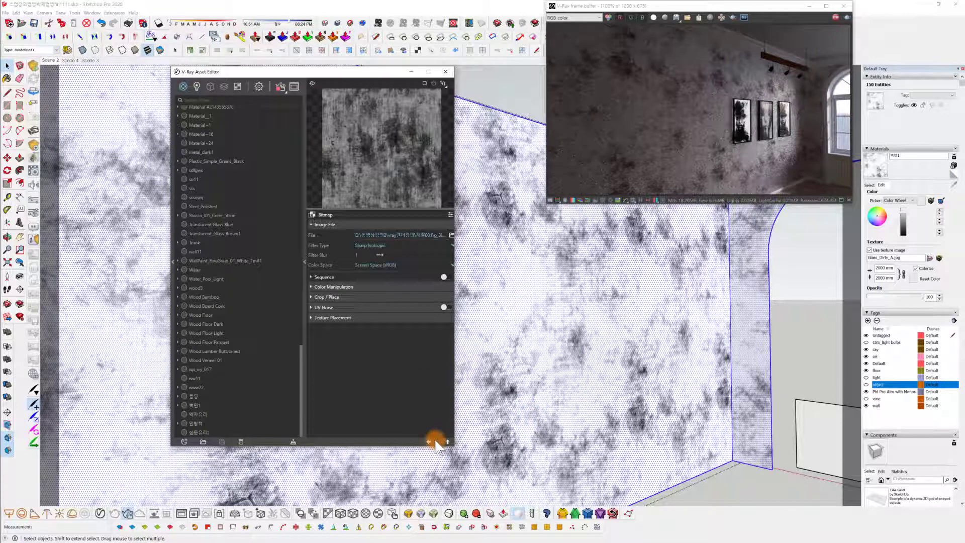
left_click(430, 441)
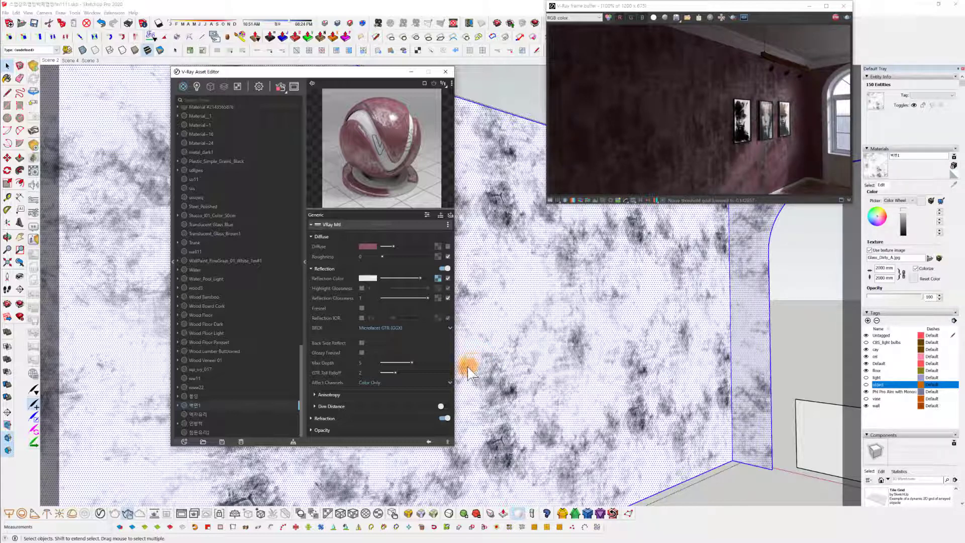
Clear the wall material's reflection color texture and lower the reflection color to a slightly darker grey.
left_click(430, 442)
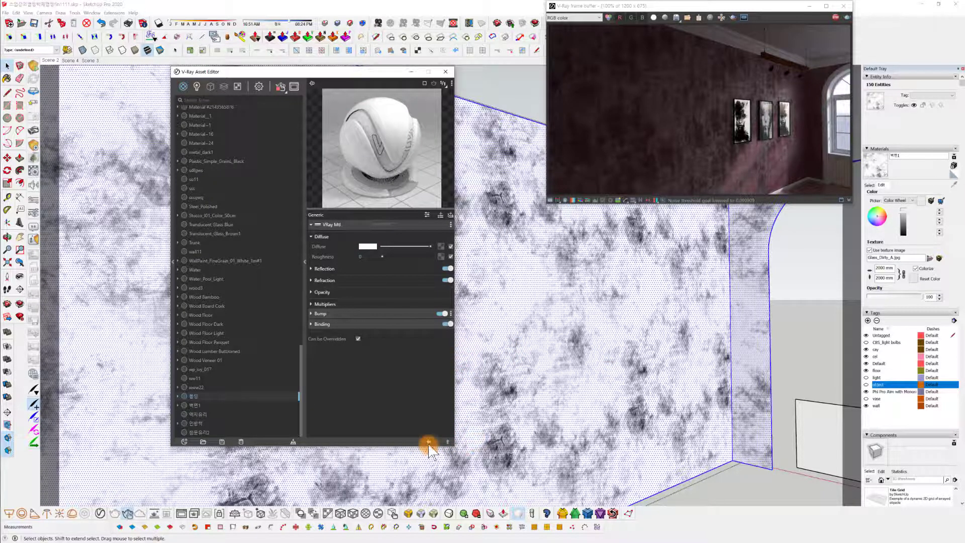
left_click(428, 442)
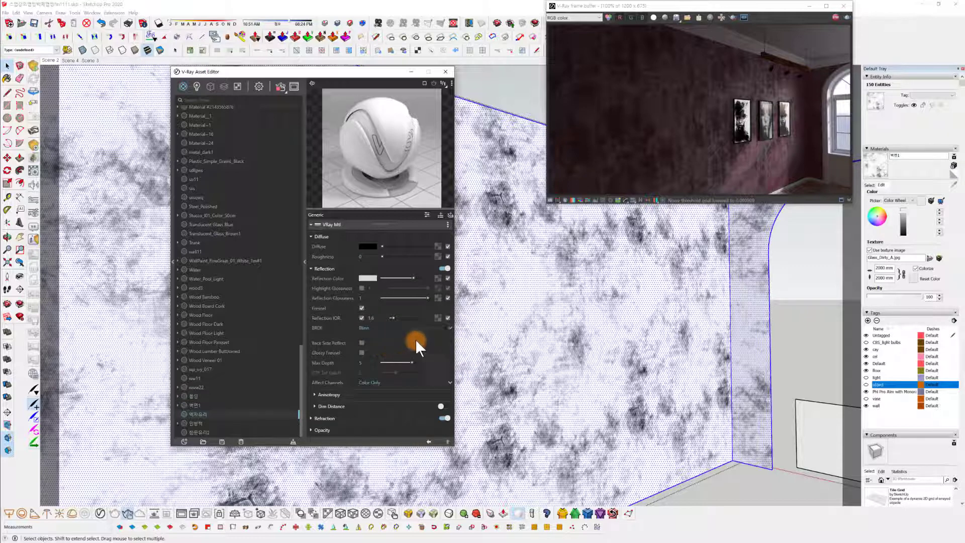
left_click(868, 185)
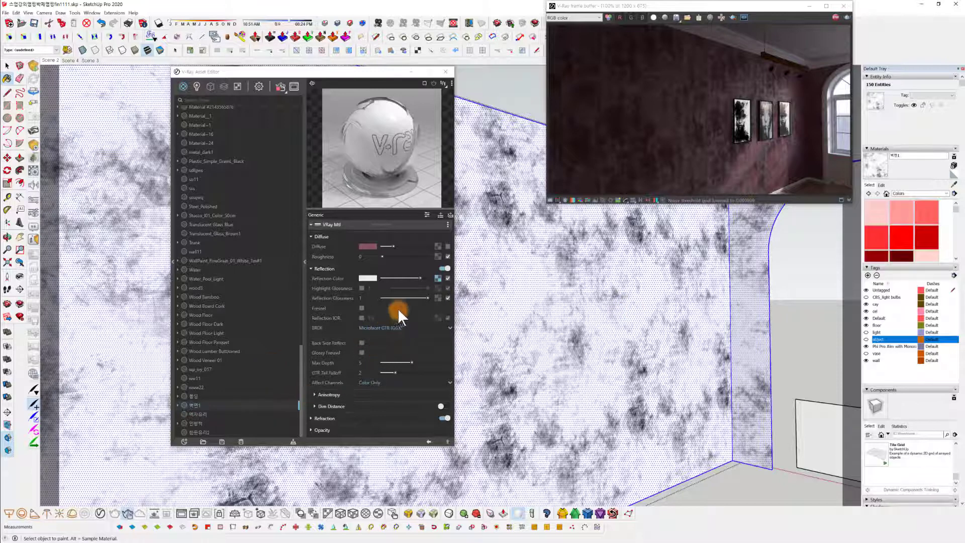
right_click(436, 279)
left_click(420, 323)
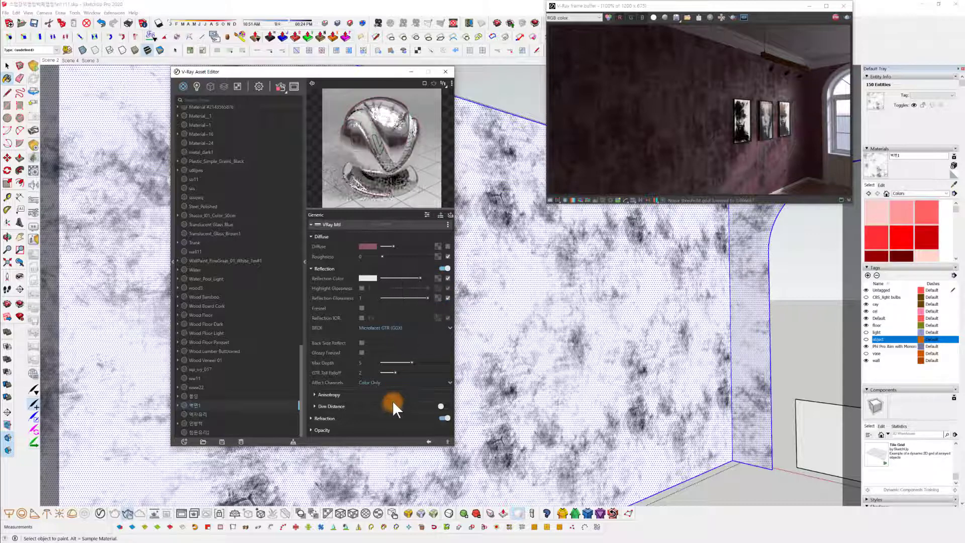
left_click_drag(405, 277, 408, 278)
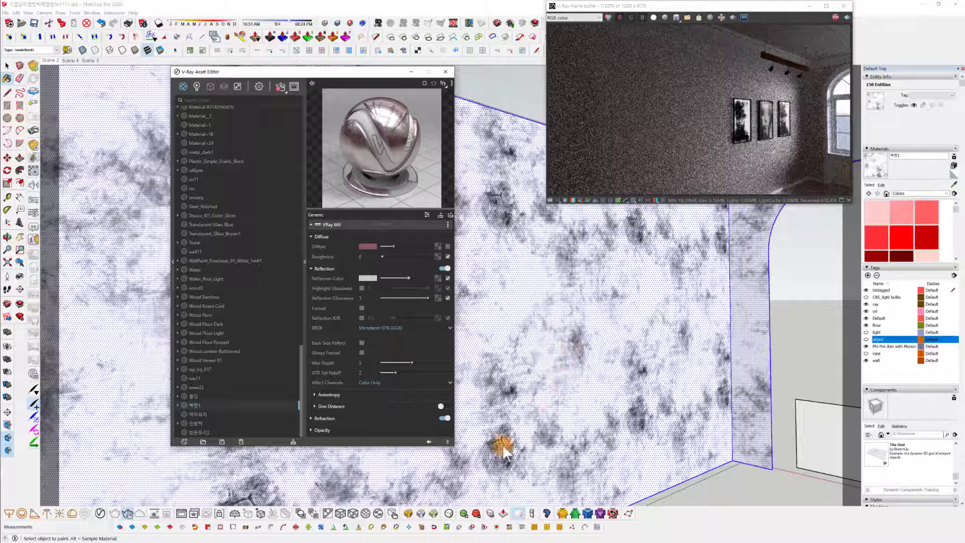
Assign a Color Correction map to the wall material's reflection color and open its parameters.
left_click(438, 278)
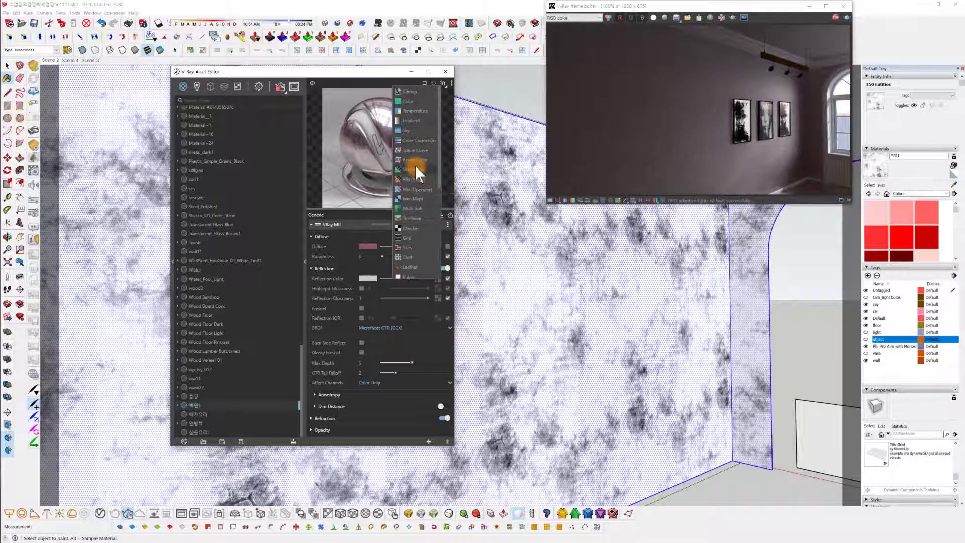
left_click(423, 140)
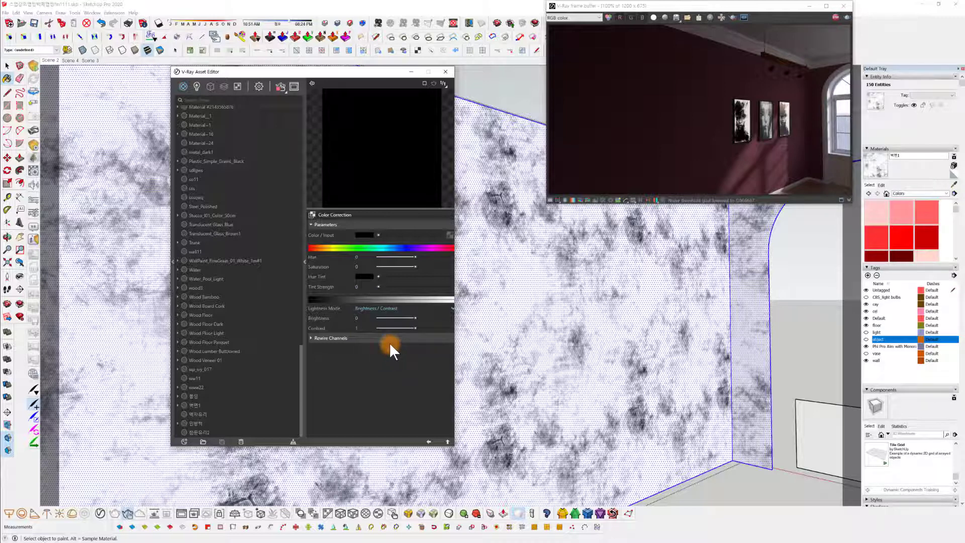
left_click(428, 441)
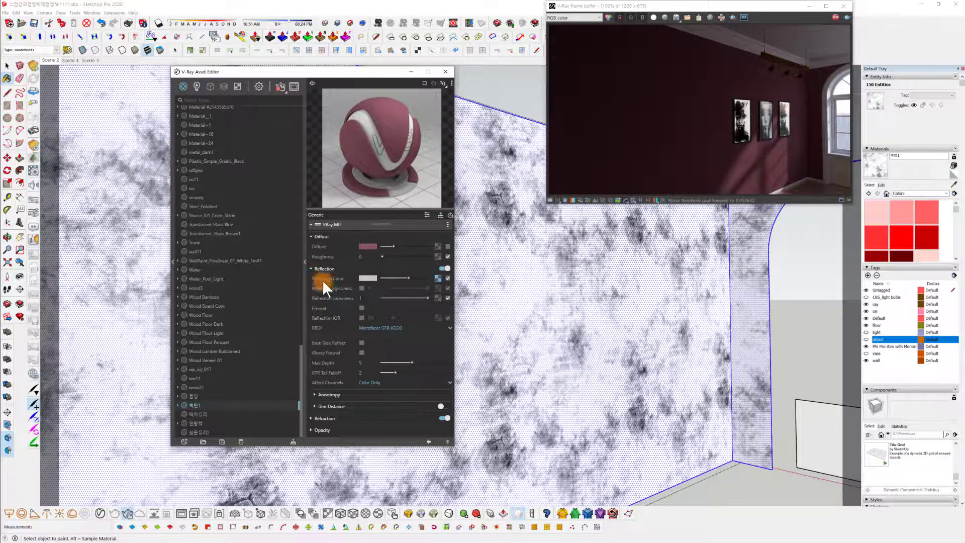
left_click(437, 277)
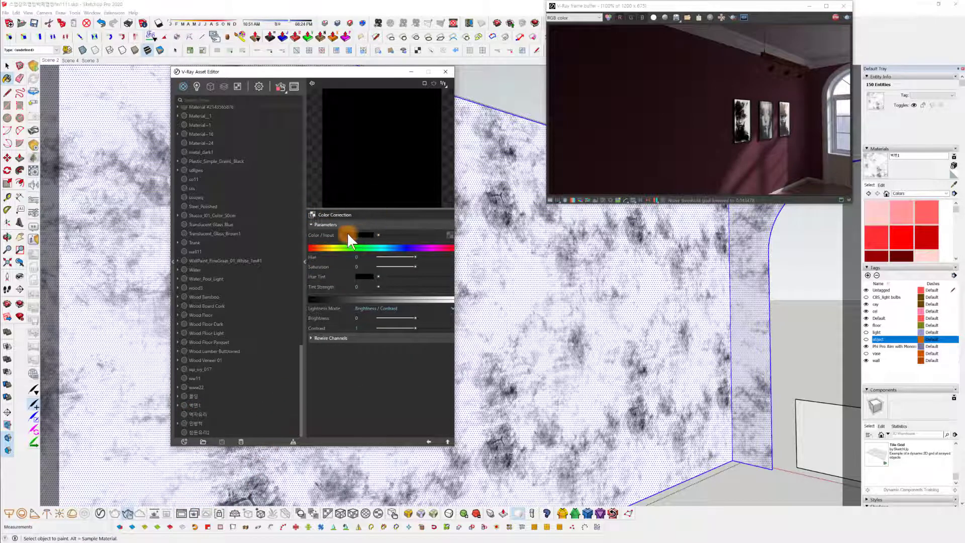
Load Glass_Dirty_A.jpg as a bitmap into the Color Correction map's color input.
left_click(449, 231)
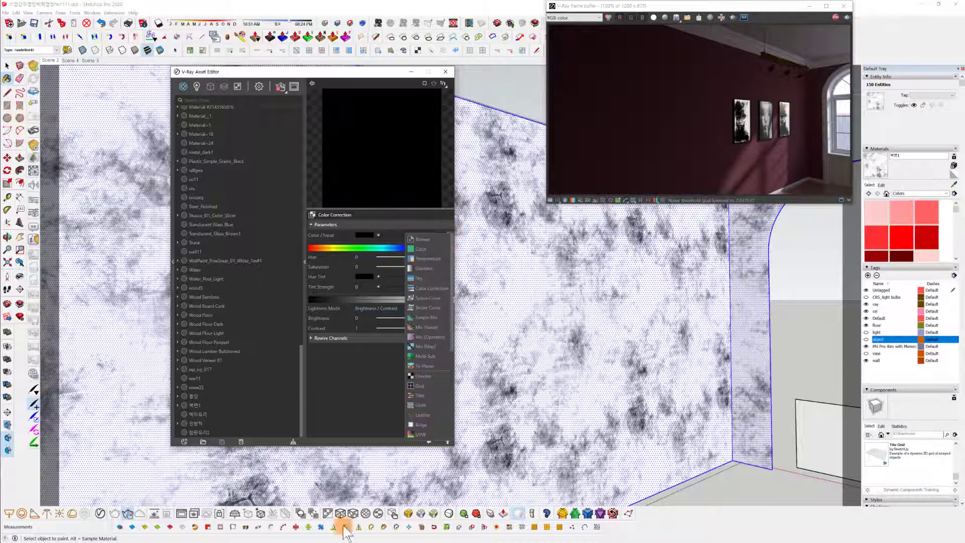
left_click(427, 238)
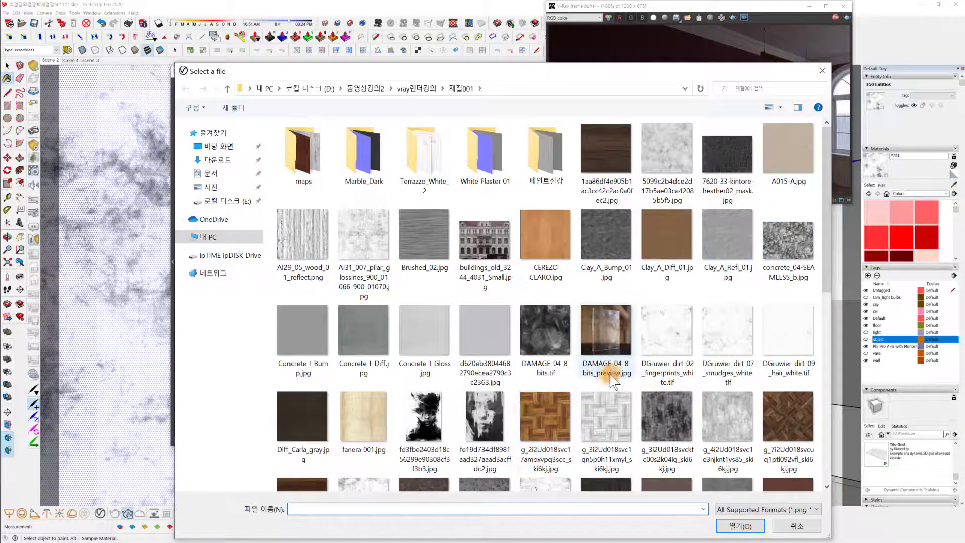
scroll(625, 374, "down", 6)
scroll(633, 402, "up", 3)
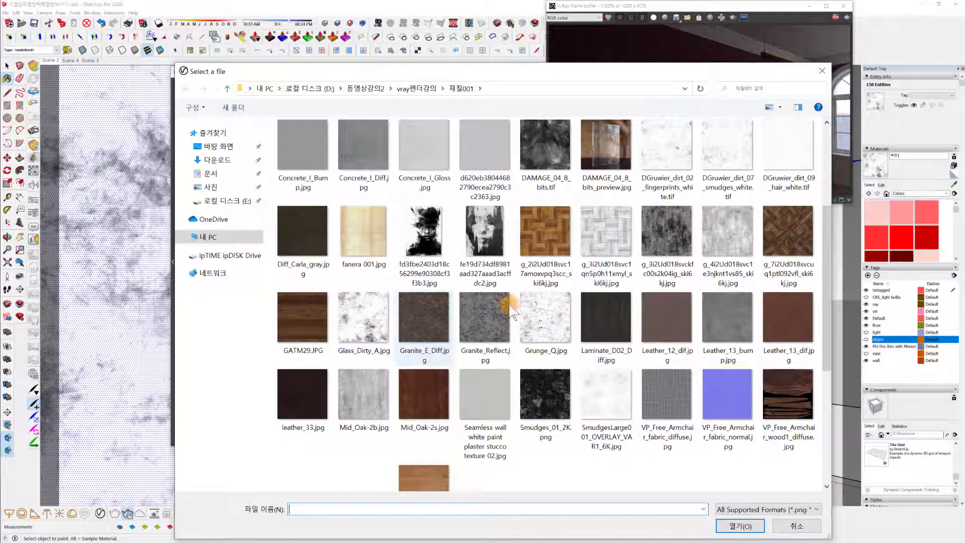
left_click(358, 322)
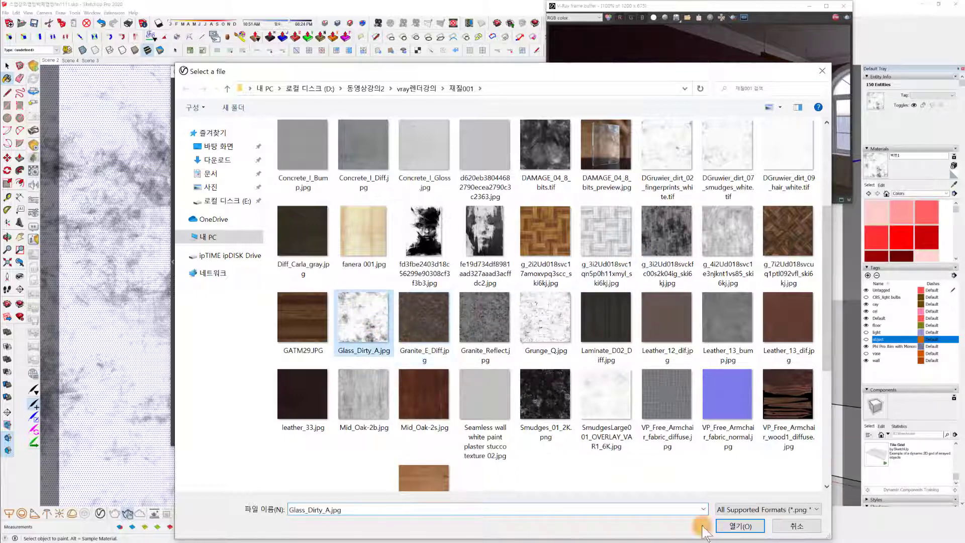
left_click(731, 525)
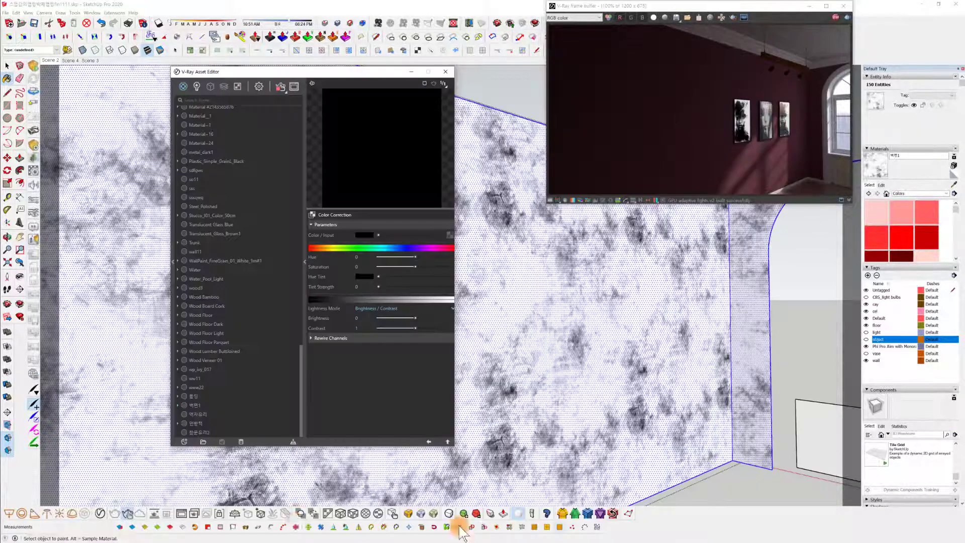
Return to the wall material's settings and recheck the Color Correction map on its reflection color.
left_click(429, 441)
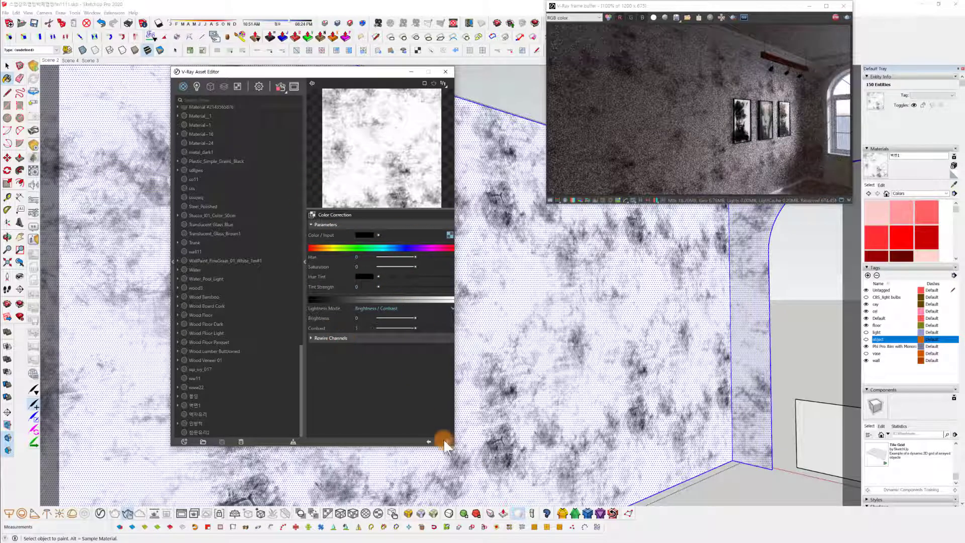
left_click(429, 441)
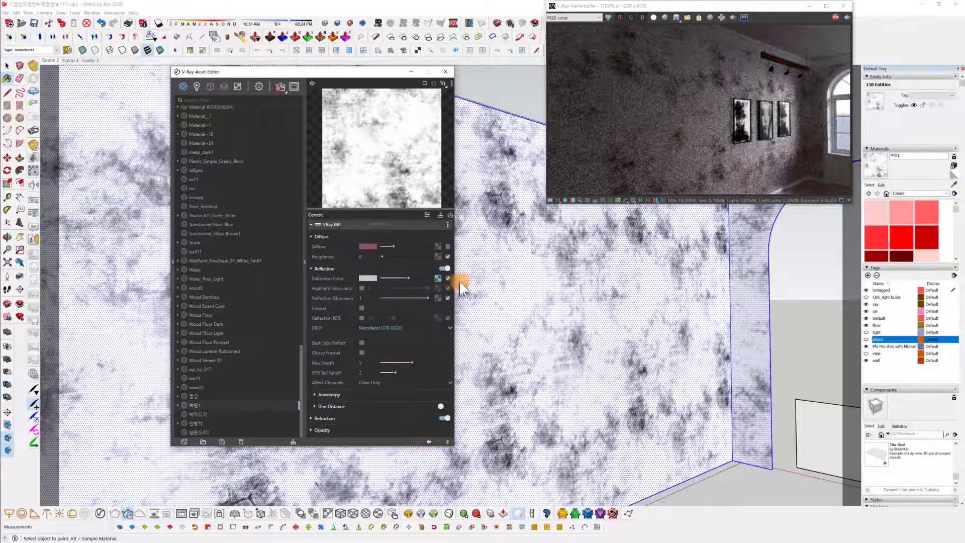
left_click(438, 278)
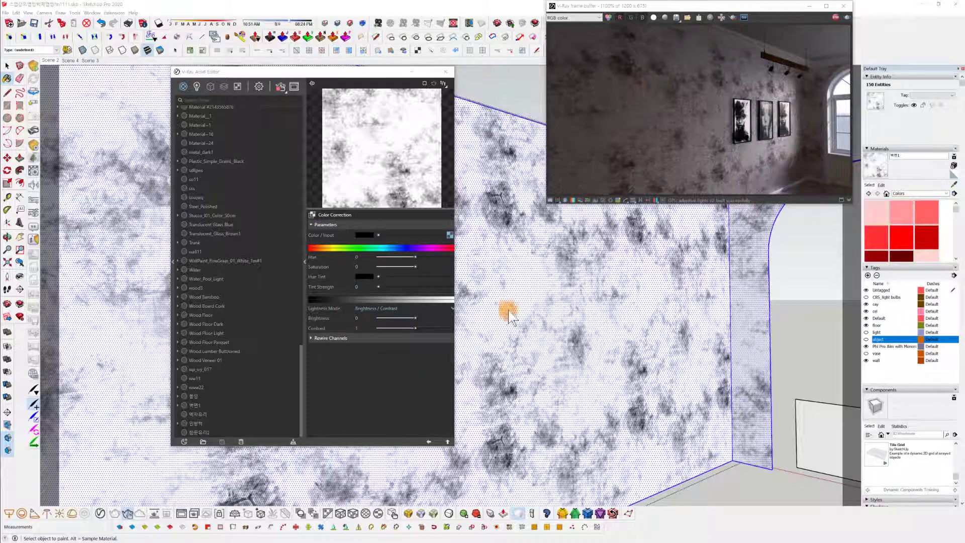
left_click(429, 441)
Try the wall material with a near-white reflection color and Fresnel enabled, checking it in the interactive render.
left_click_drag(391, 275, 423, 274)
left_click(362, 308)
left_click(775, 135)
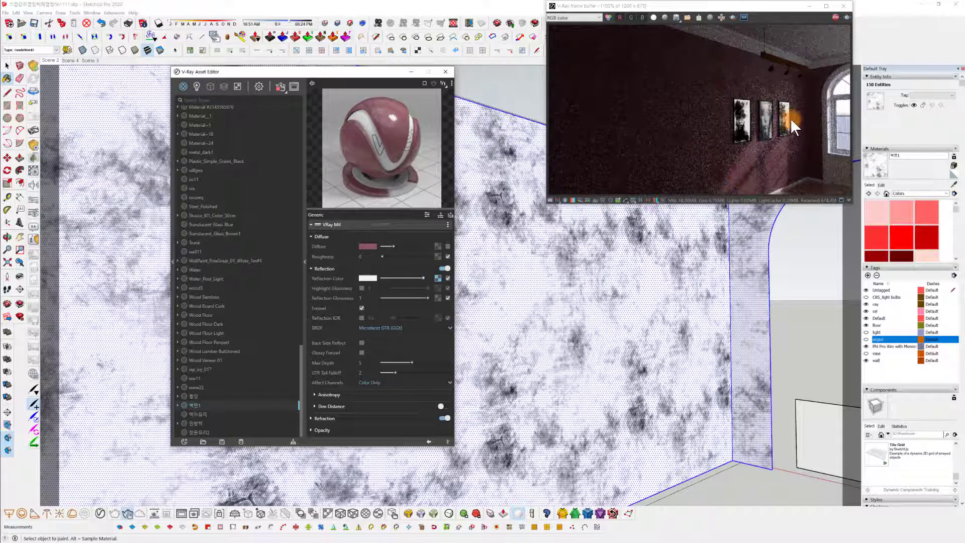
middle_click_drag(708, 388, 724, 394)
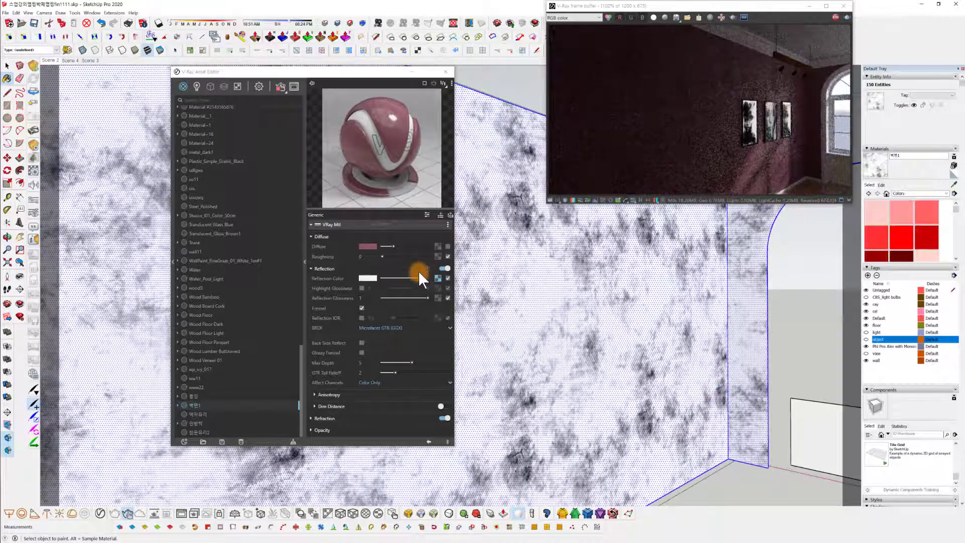
Disable Fresnel on the wall material and lower the reflection color to a light grey.
left_click(362, 307)
left_click_drag(420, 275, 412, 276)
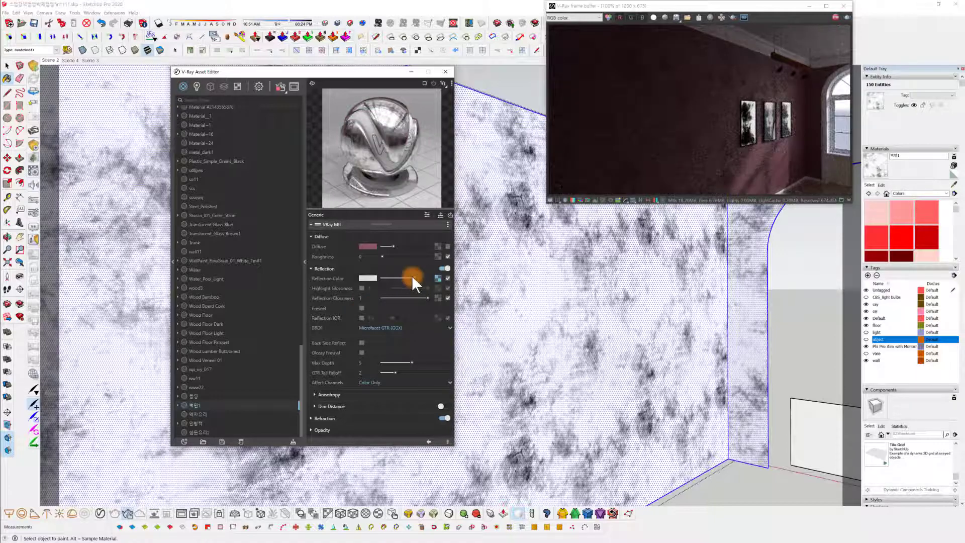
mouse_move(646, 393)
middle_mouse_down()
mouse_move(612, 400)
mouse_move(642, 396)
mouse_move(627, 394)
middle_mouse_up()
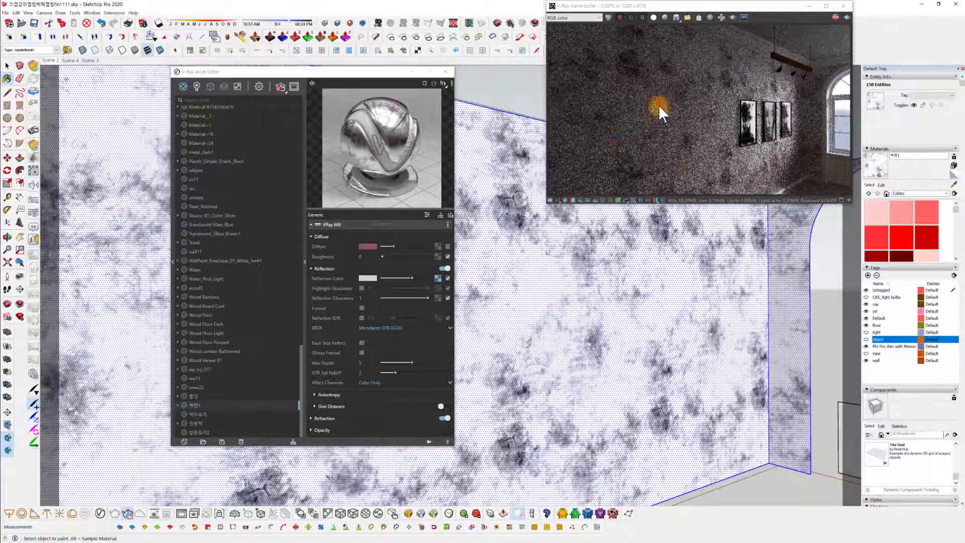
left_click(411, 278)
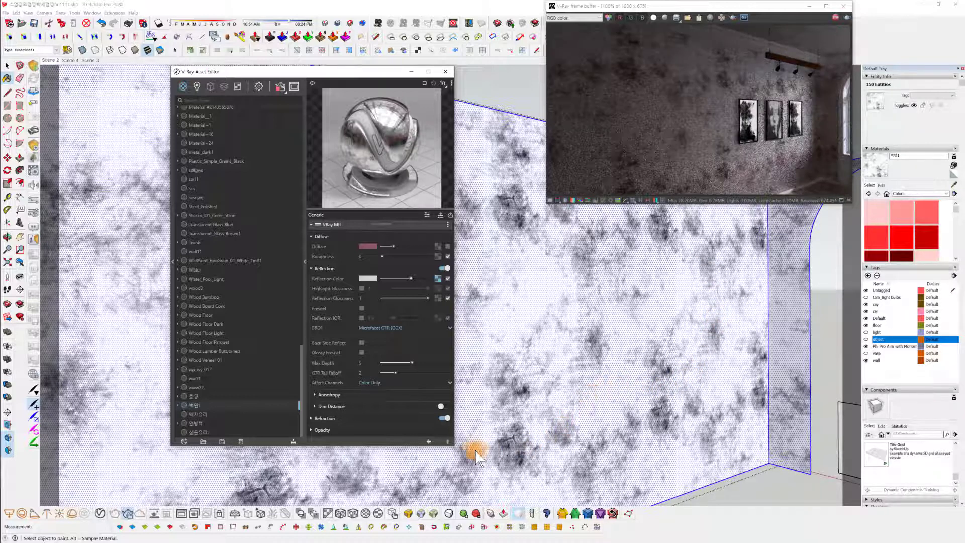
Try brightness values of -0.346 and 0.237 in the reflection color's Color Correction map and compare the dirt pattern.
left_click(438, 278)
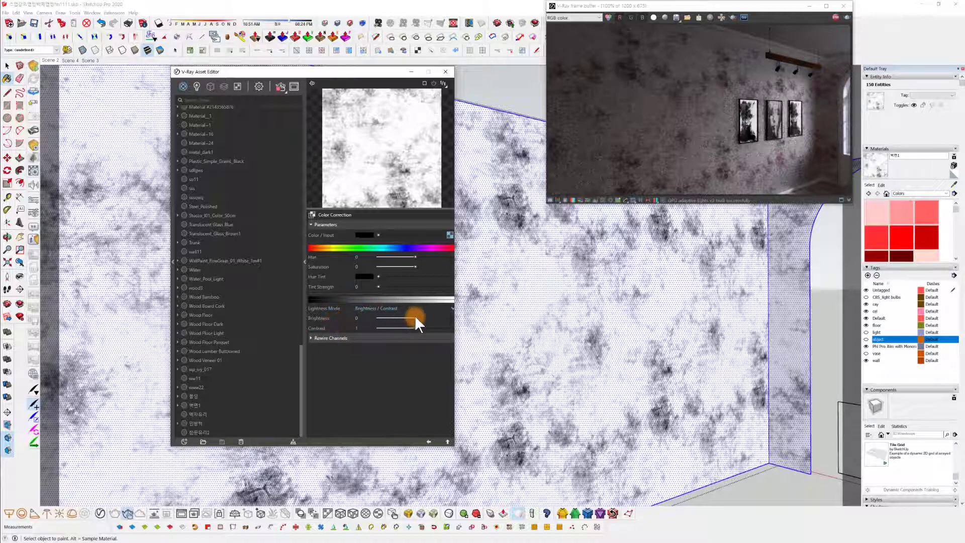
left_click_drag(415, 318, 402, 318)
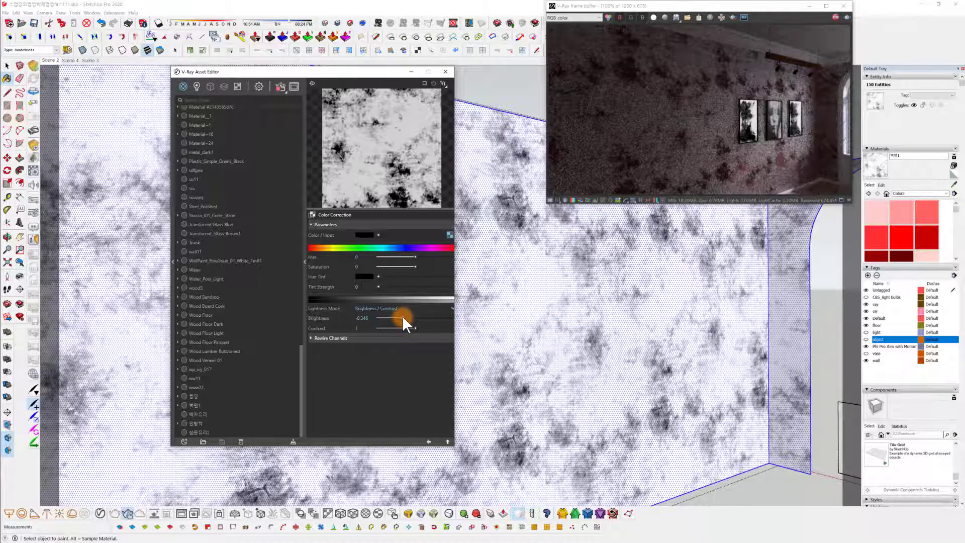
left_click_drag(402, 317, 424, 318)
left_click(410, 169)
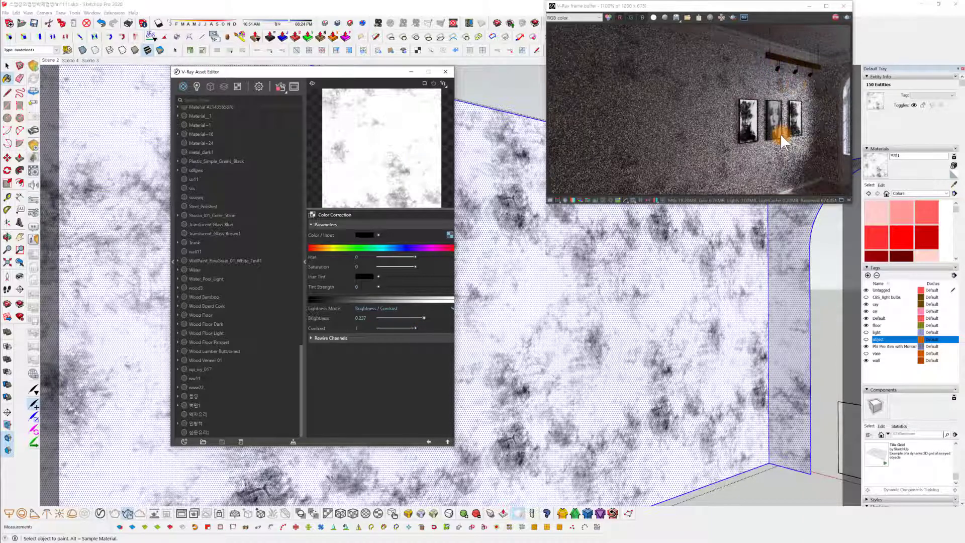
left_click(411, 154)
left_click(420, 147)
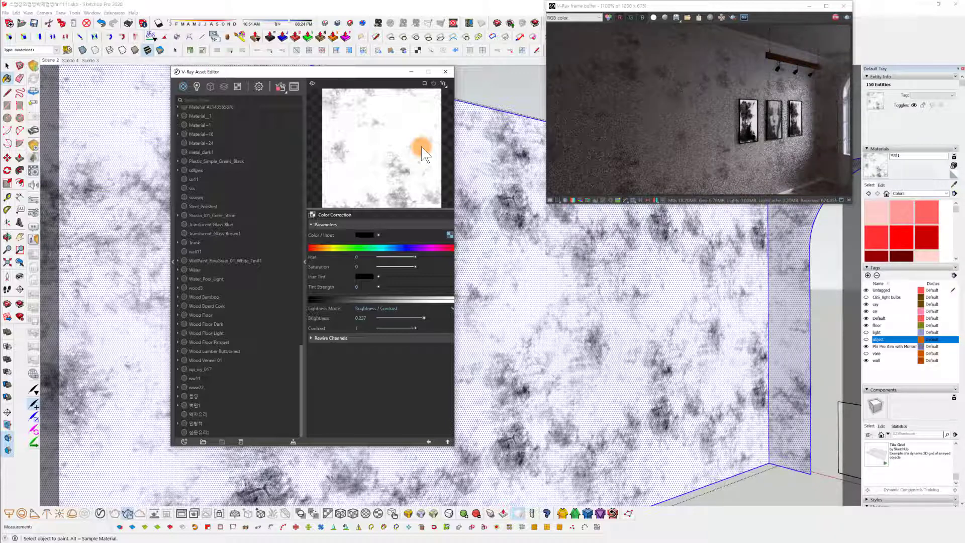
Lower the reflection Color Correction's brightness to about -0.407 and its contrast to 0.307.
left_click_drag(422, 317, 401, 319)
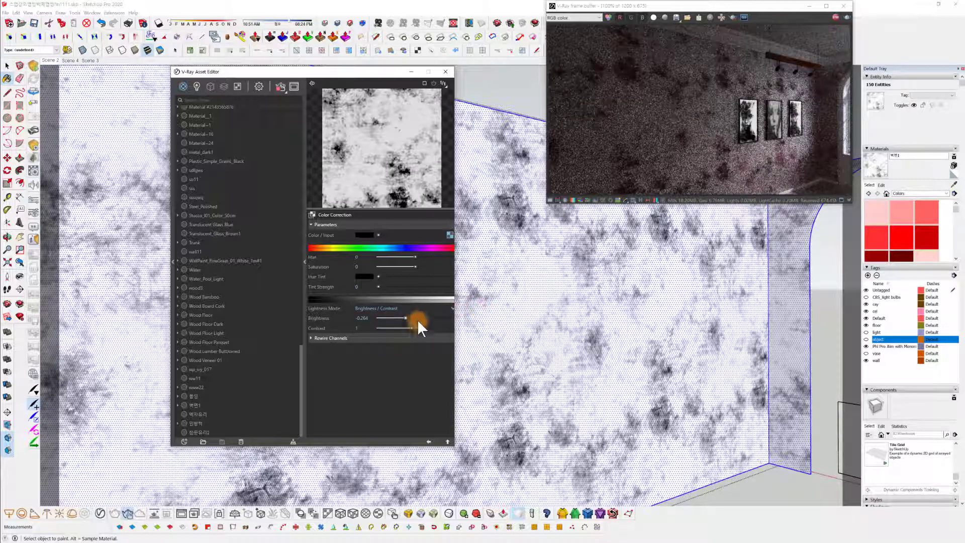
left_click_drag(406, 318, 406, 318)
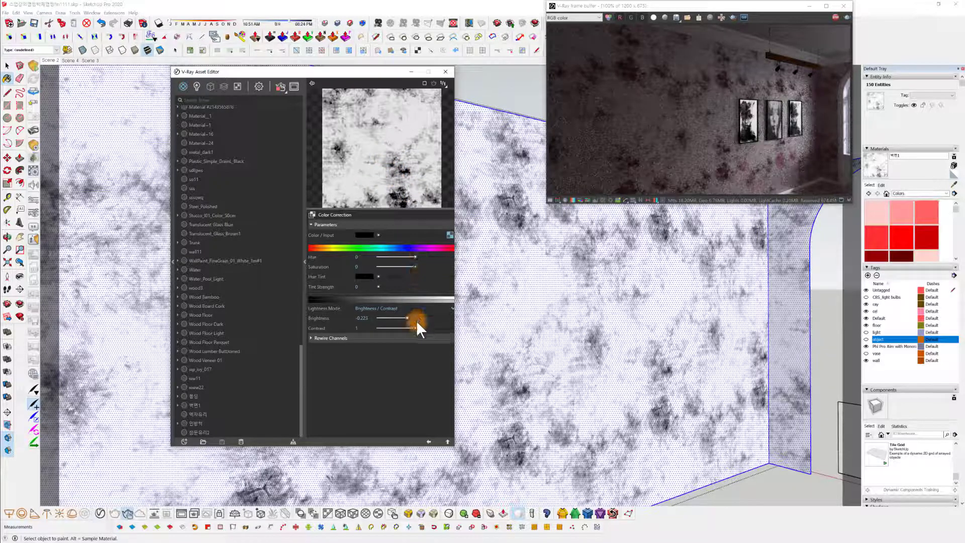
mouse_move(408, 328)
left_mouse_down()
mouse_move(421, 325)
mouse_move(394, 328)
left_mouse_up()
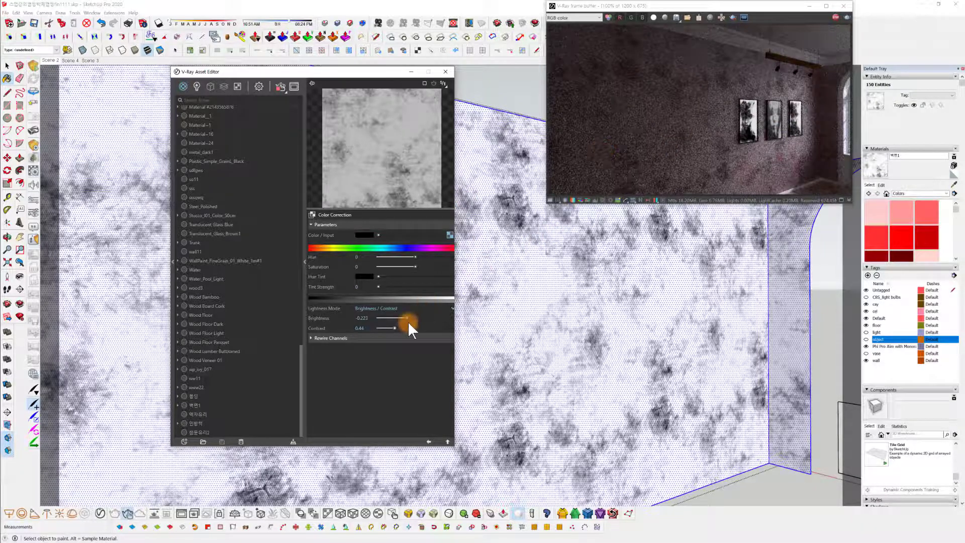
mouse_move(406, 318)
left_mouse_down()
mouse_move(385, 316)
mouse_move(417, 317)
mouse_move(392, 326)
mouse_move(392, 315)
mouse_move(391, 328)
mouse_move(406, 327)
mouse_move(389, 327)
mouse_move(399, 318)
left_mouse_up()
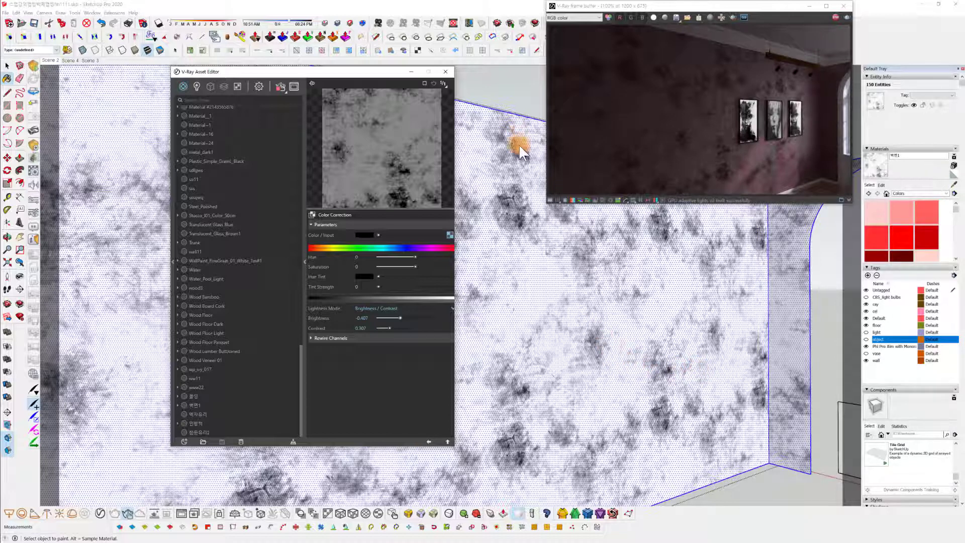
Enlarge the dirt texture on the gallery wall face and reposition it in visual texture mode.
left_click(510, 275)
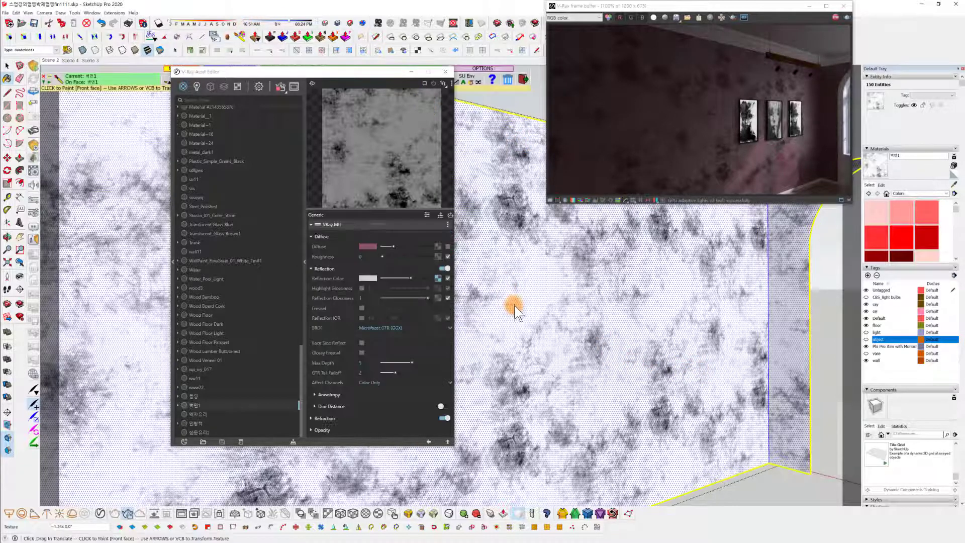
left_click_drag(530, 278, 541, 278)
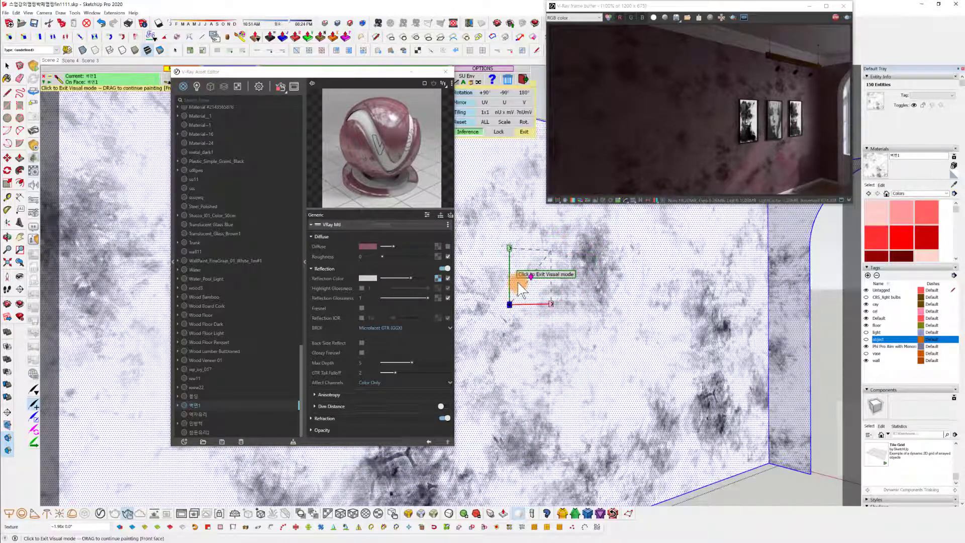
left_click(511, 303)
left_click(511, 304)
left_click_drag(512, 303, 527, 216)
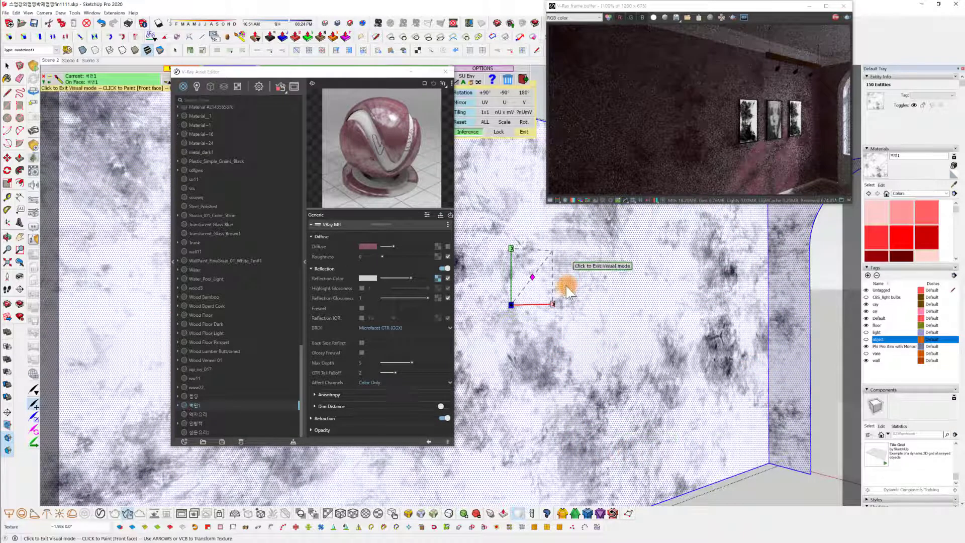
left_click_drag(512, 306, 499, 318)
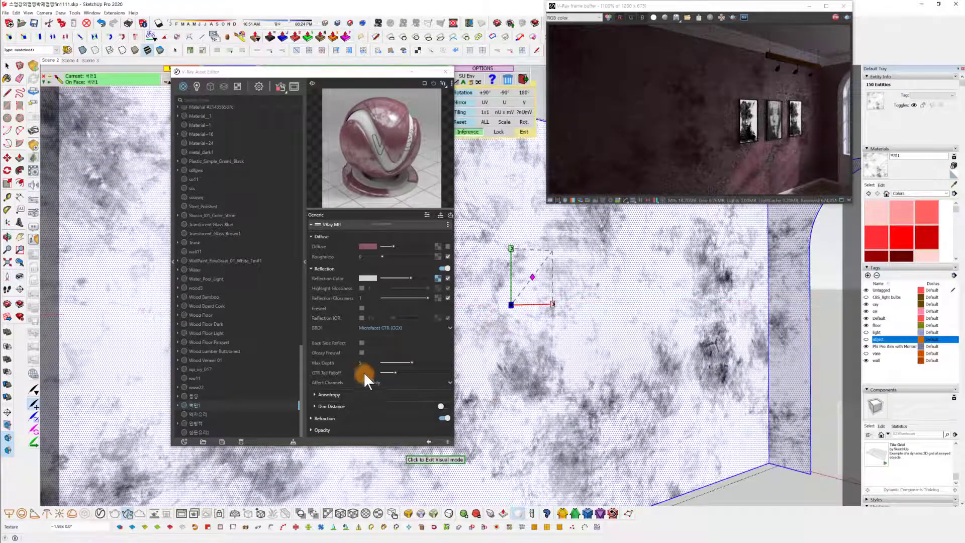
Set the reflection Color Correction's brightness to -0.325 and return to the wall material's settings.
left_click(438, 278)
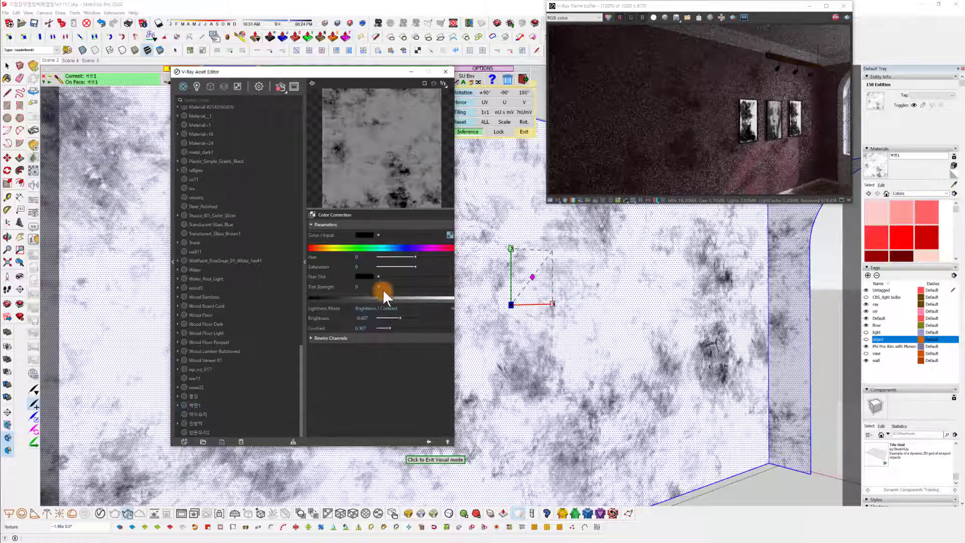
left_click_drag(398, 315, 398, 318)
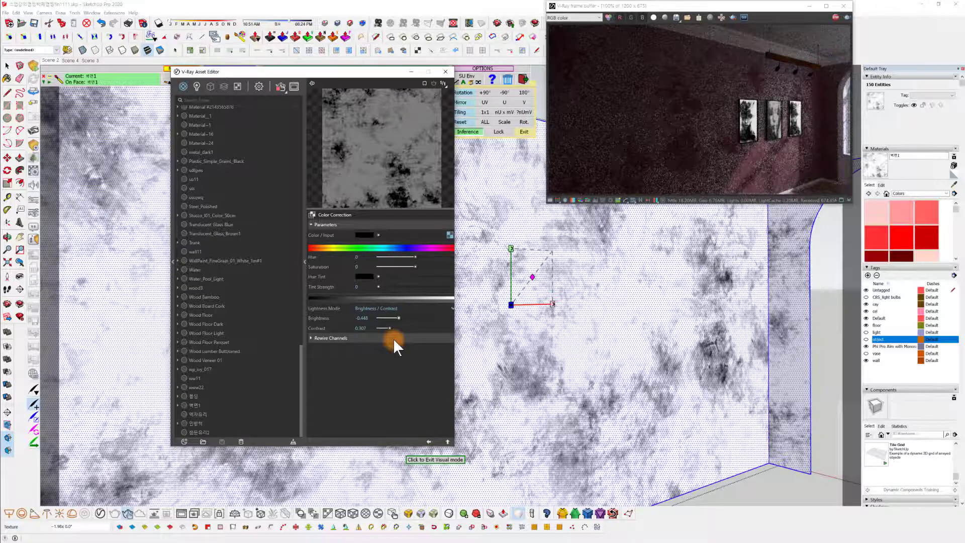
left_click_drag(399, 317, 403, 317)
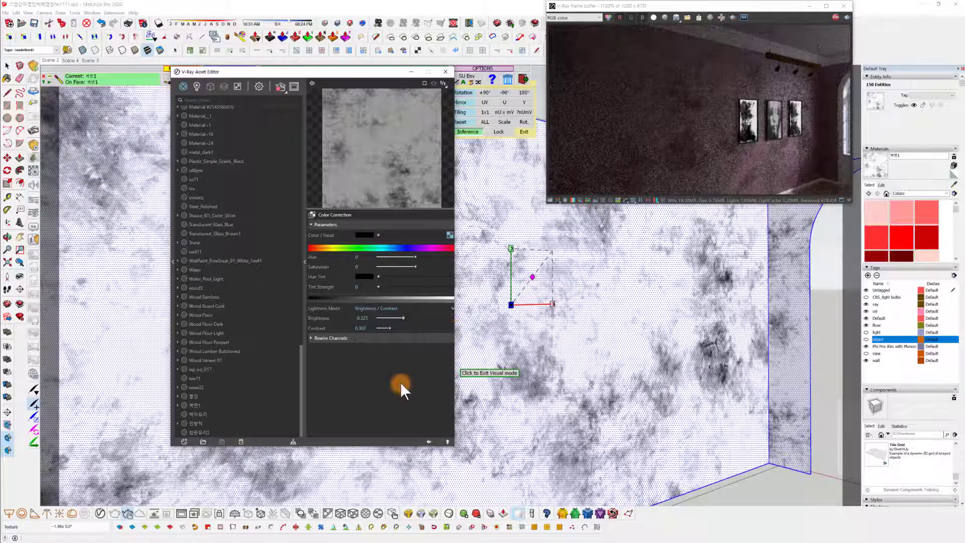
left_click(429, 441)
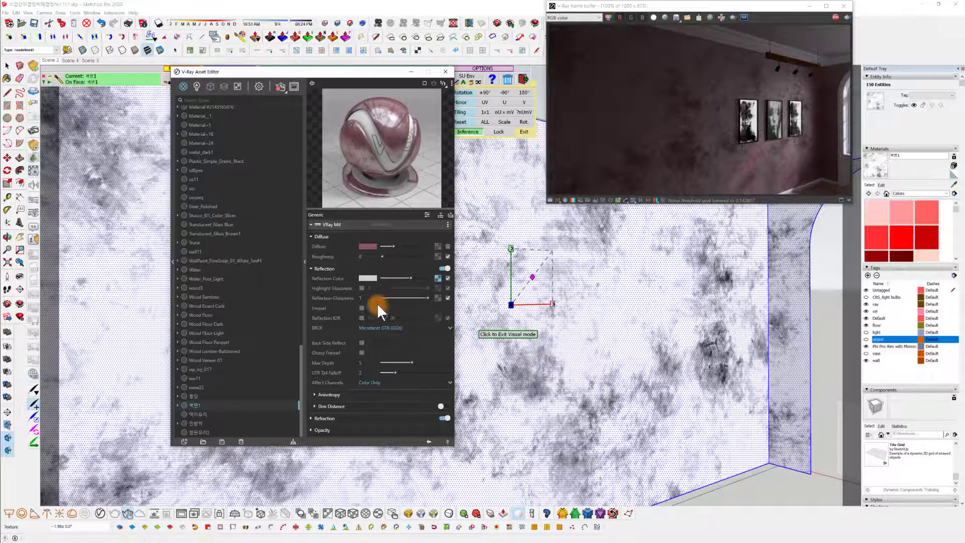
Paste a copy of the reflection color's Color Correction map into the reflection glossiness texture slot.
left_click(438, 278)
right_click(438, 277)
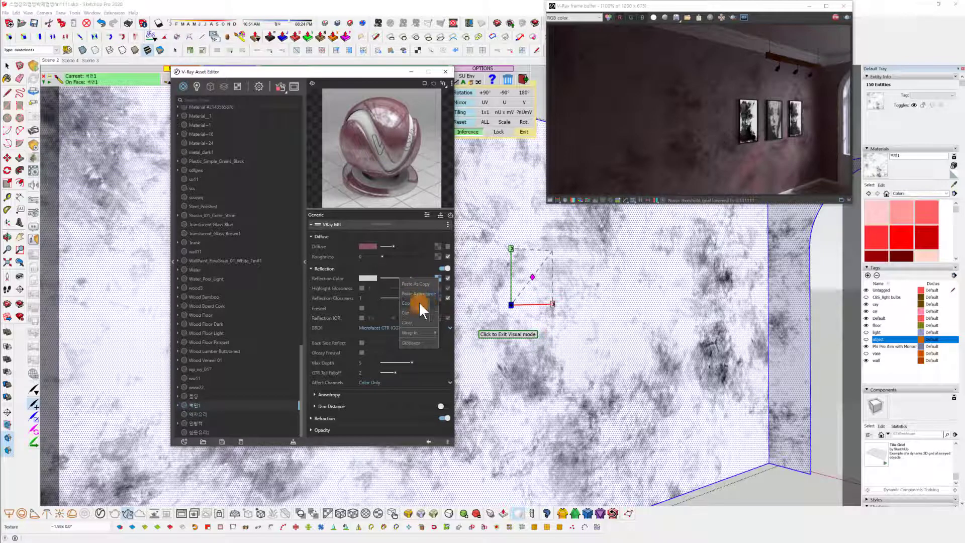
left_click(417, 301)
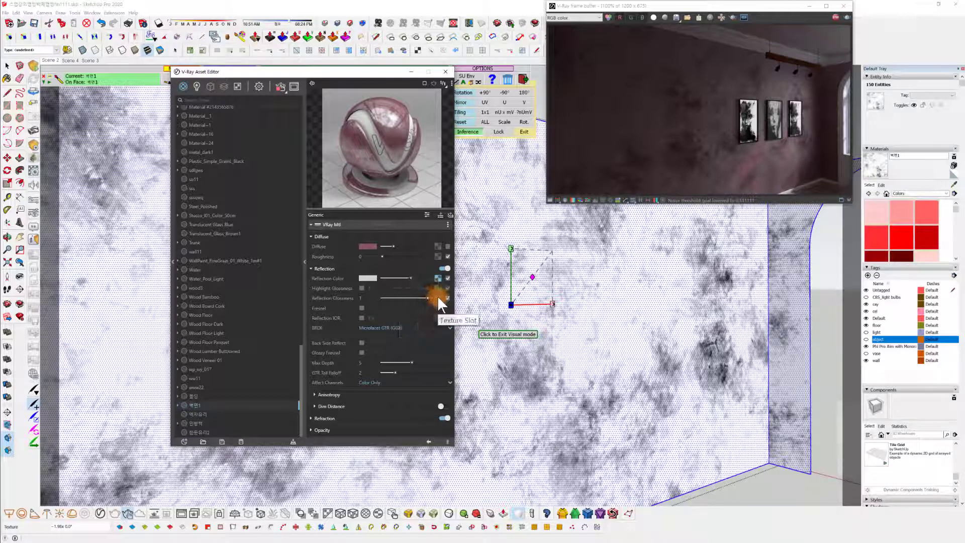
left_click(438, 295)
left_click(426, 302)
right_click(438, 298)
left_click(428, 303)
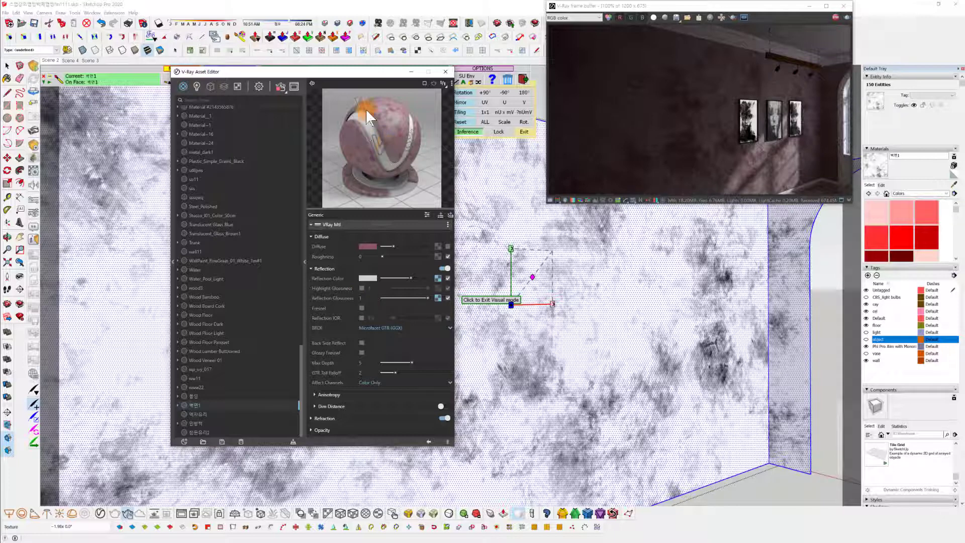
Set the glossiness Color Correction map's brightness to -0.58 and contrast to 0.521, and return to the material settings.
left_click(439, 297)
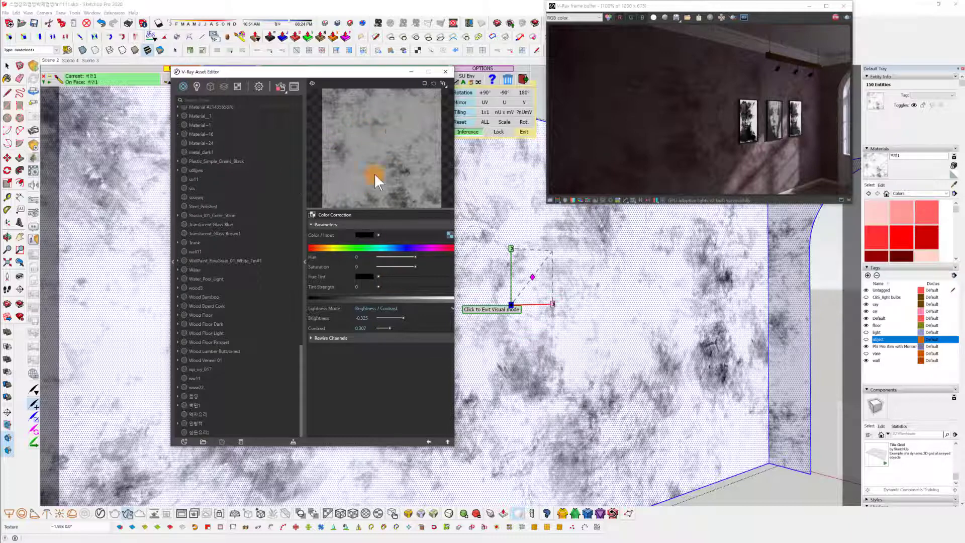
left_click_drag(375, 176, 340, 168)
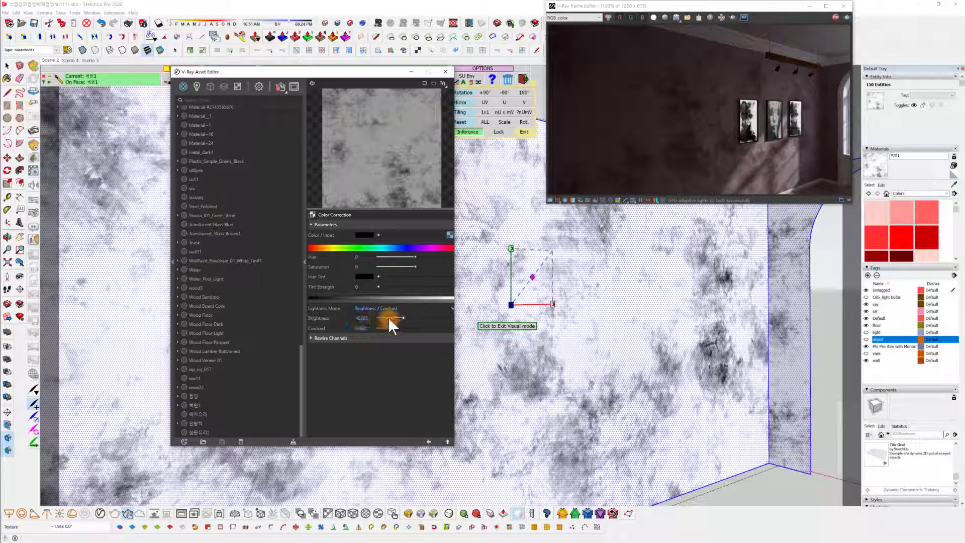
left_click(403, 317)
mouse_move(387, 329)
left_mouse_down()
mouse_move(409, 329)
mouse_move(409, 236)
mouse_move(390, 315)
mouse_move(400, 327)
mouse_move(395, 317)
mouse_move(409, 316)
mouse_move(394, 318)
mouse_move(406, 329)
mouse_move(402, 315)
mouse_move(393, 319)
mouse_move(404, 327)
left_mouse_up()
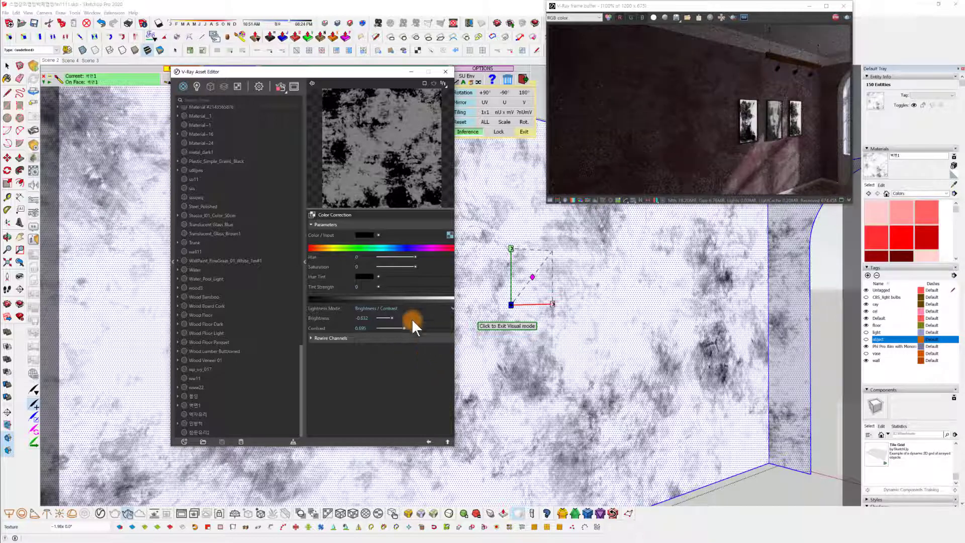
left_click_drag(391, 317, 403, 317)
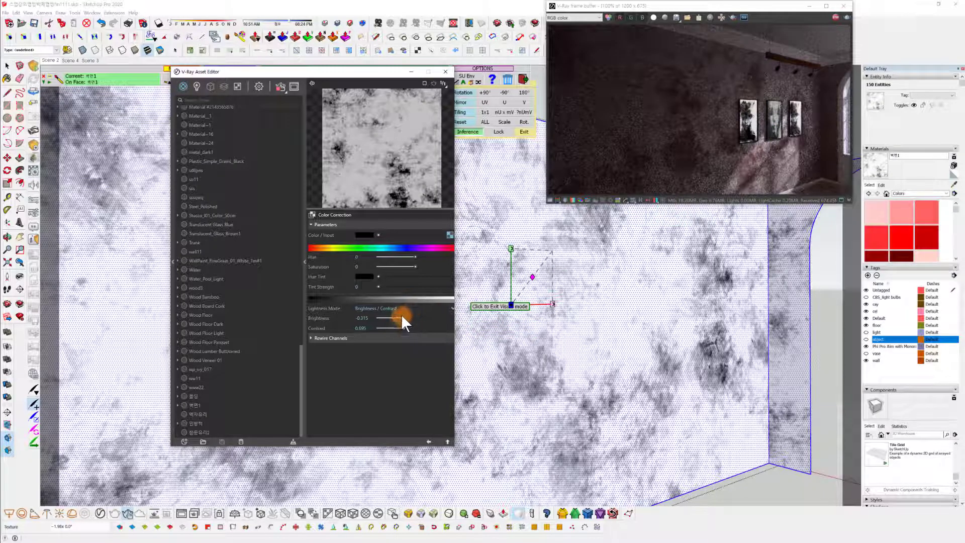
mouse_move(401, 317)
left_mouse_down()
mouse_move(392, 318)
mouse_move(401, 327)
mouse_move(395, 319)
left_mouse_up()
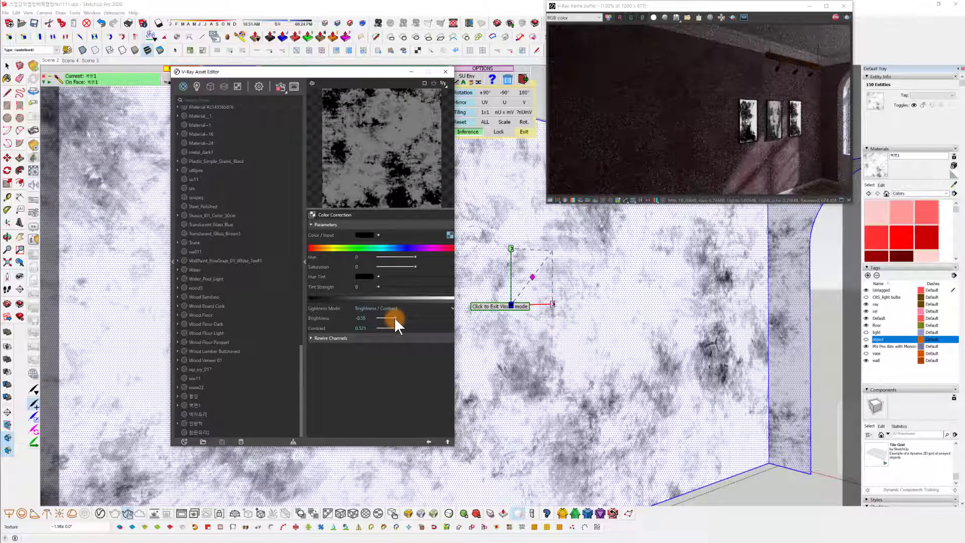
left_click(428, 441)
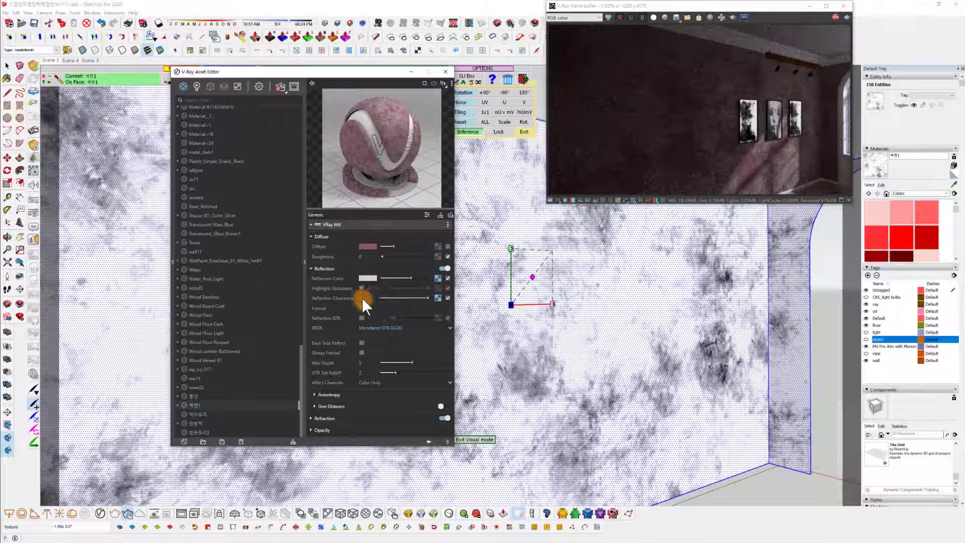
Set the wall material's reflection glossiness to 0.2.
left_click_drag(368, 296, 282, 296)
type("0.2")
key("Return")
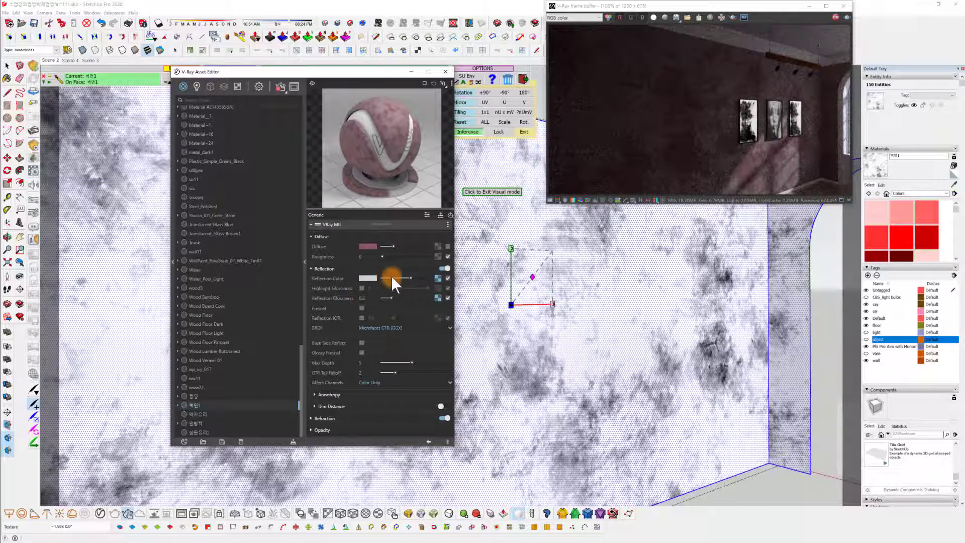
Try Fresnel on the wall material, turn it off again and raise the reflection color to a lighter grey.
left_click_drag(408, 275, 445, 261)
left_click(361, 308)
left_click(368, 308)
left_click_drag(401, 278, 415, 279)
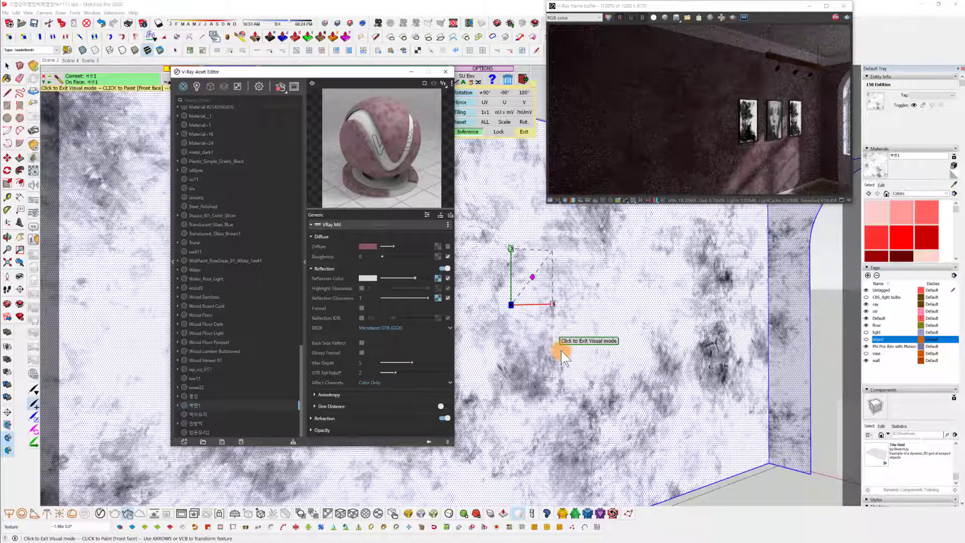
Lower the glossiness Color Correction map's brightness to about -0.65 and contrast to about 0.4, and return to the material settings.
left_click(438, 297)
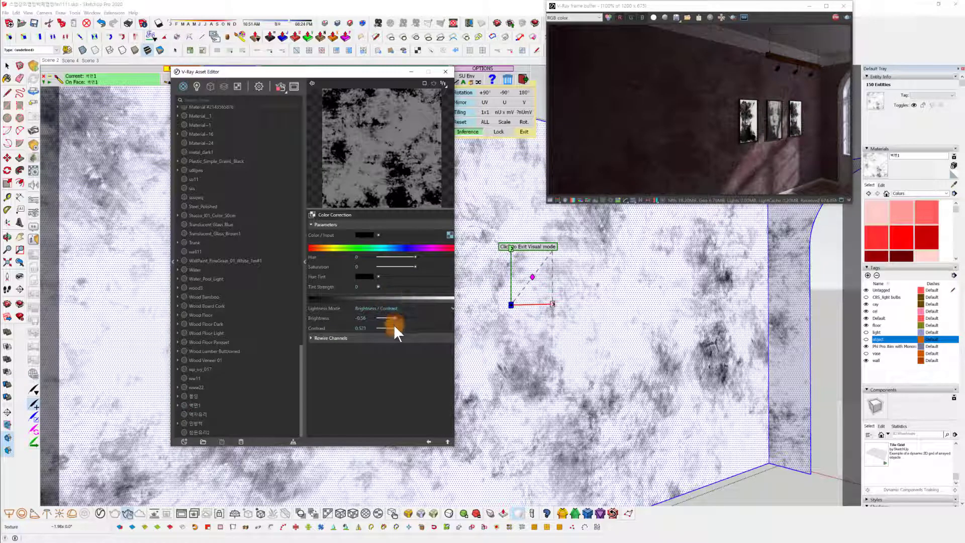
left_click_drag(395, 317, 395, 327)
mouse_move(388, 317)
left_mouse_down()
mouse_move(401, 317)
mouse_move(390, 317)
mouse_move(394, 327)
left_mouse_up()
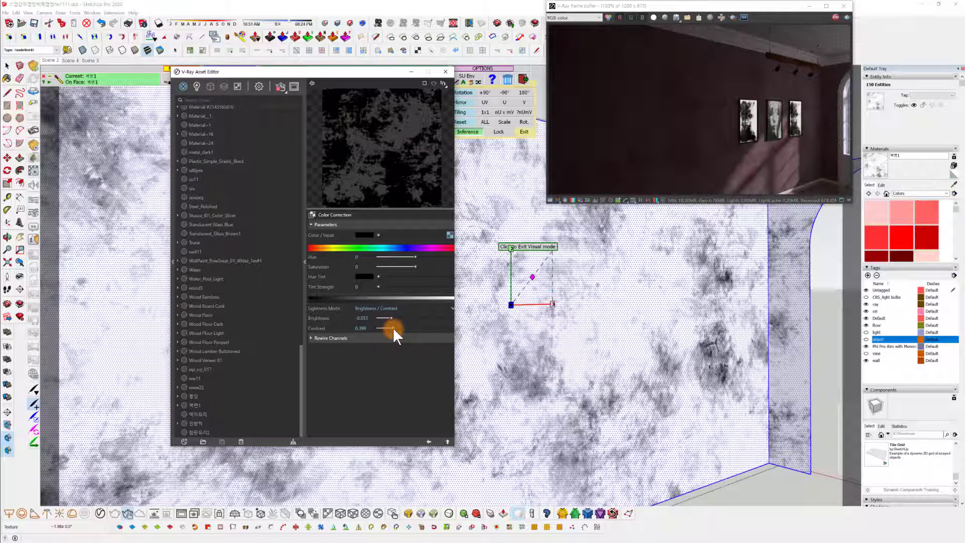
left_click(428, 439)
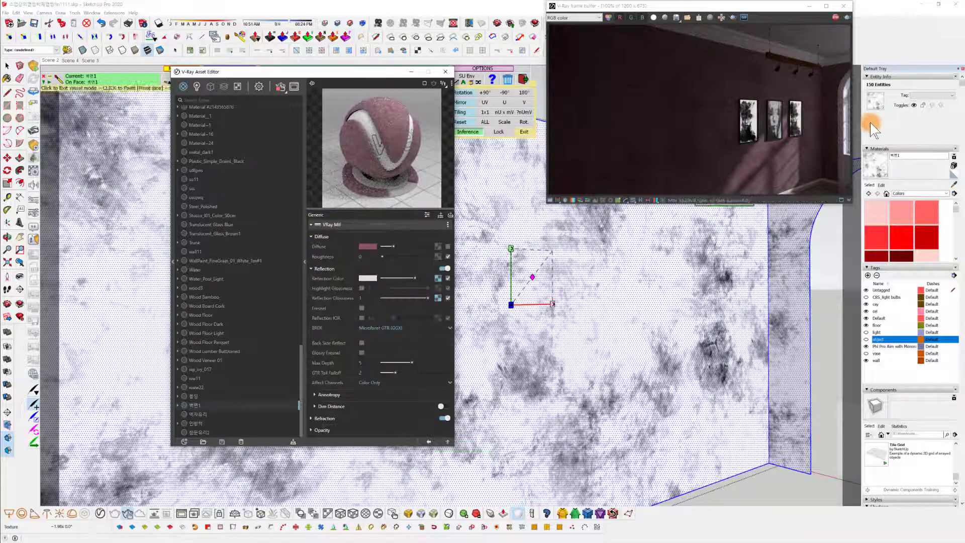
Set the reflection color's Color Correction map to brightness -0.54 and contrast 0.685, and return to the material settings.
left_click(437, 277)
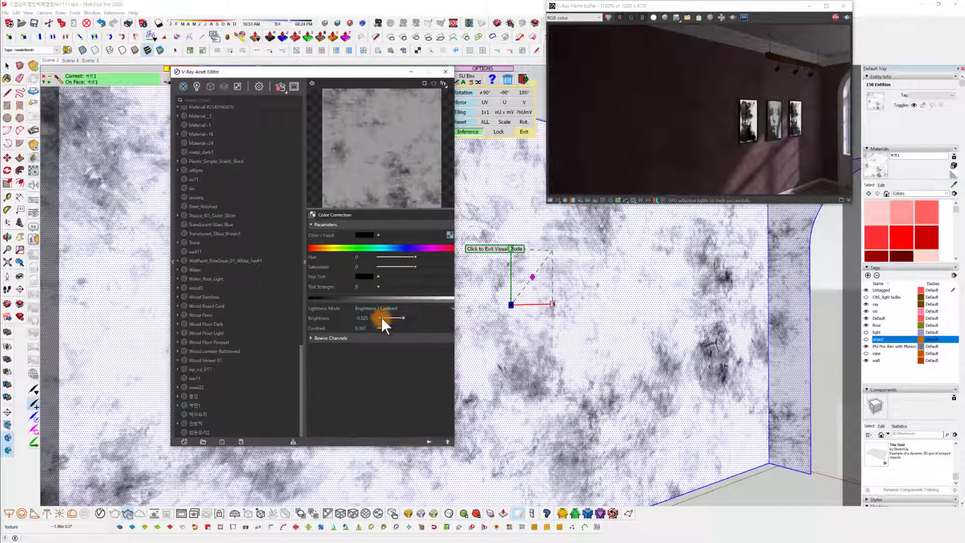
mouse_move(382, 319)
left_mouse_down()
mouse_move(420, 319)
mouse_move(403, 315)
mouse_move(396, 329)
mouse_move(400, 318)
mouse_move(391, 318)
mouse_move(413, 318)
mouse_move(401, 318)
left_mouse_up()
left_click(623, 172)
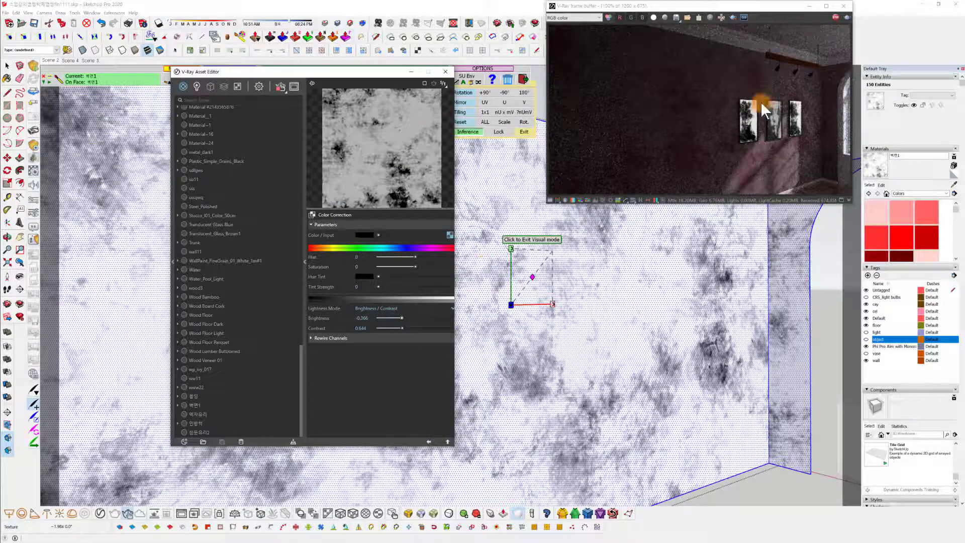
mouse_move(401, 317)
left_mouse_down()
mouse_move(390, 328)
mouse_move(425, 328)
mouse_move(394, 332)
mouse_move(415, 333)
mouse_move(403, 329)
left_mouse_up()
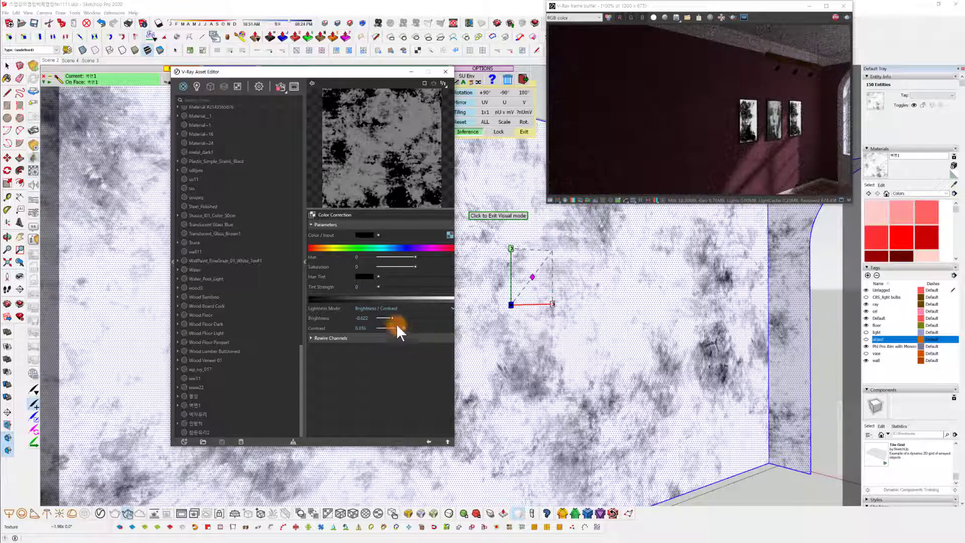
left_click(391, 317)
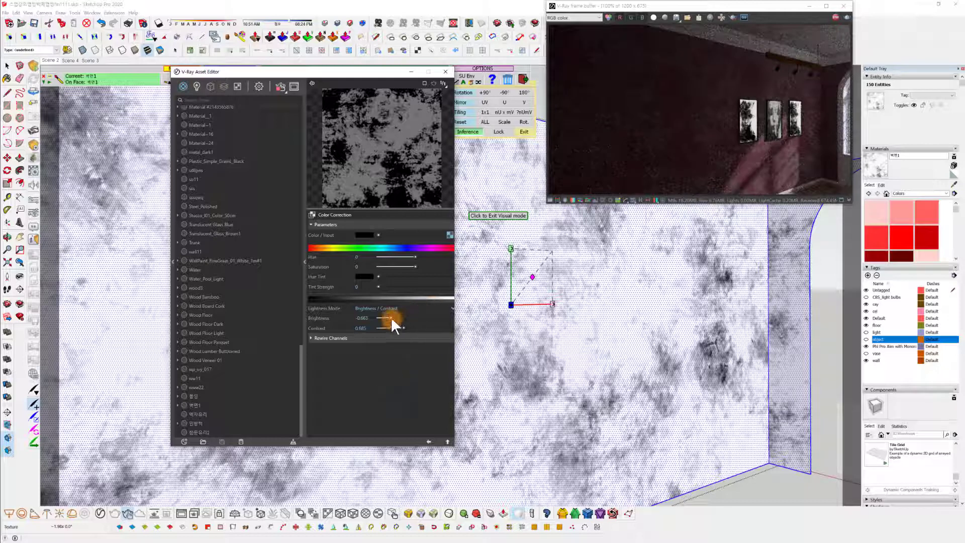
left_click_drag(390, 316, 392, 317)
left_click_drag(396, 318, 396, 318)
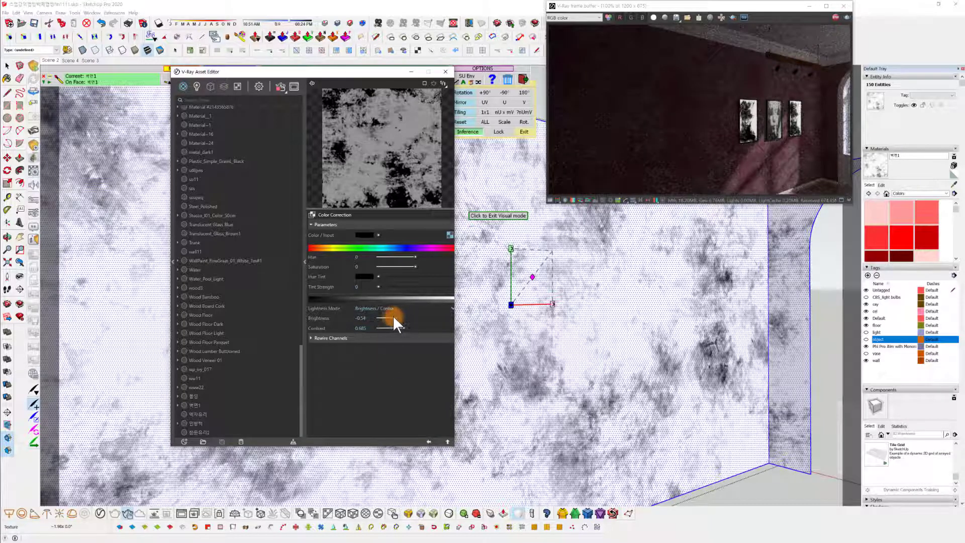
left_click(429, 441)
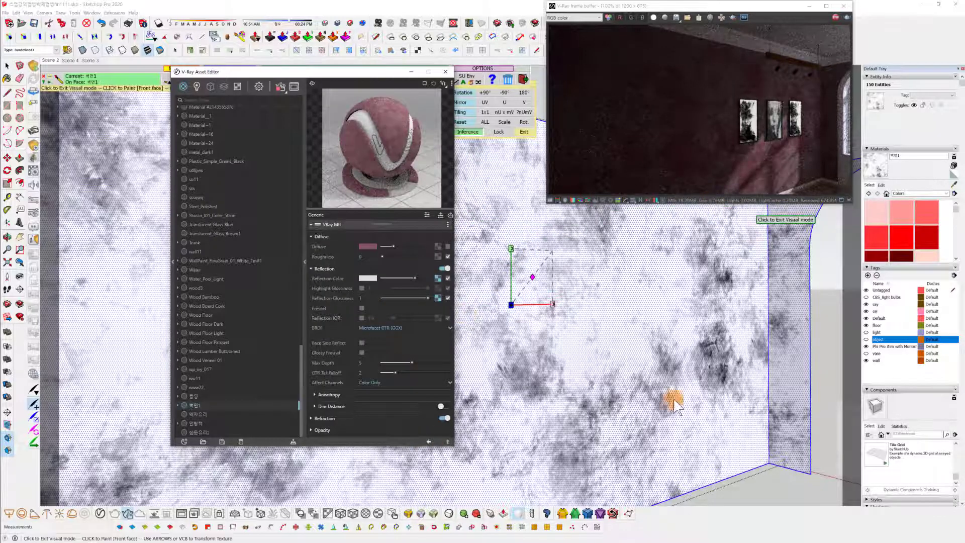
Examine the wall's dirt and reflections in the interactive render from closer, farther and different viewing angles.
middle_click_drag(601, 441, 630, 422)
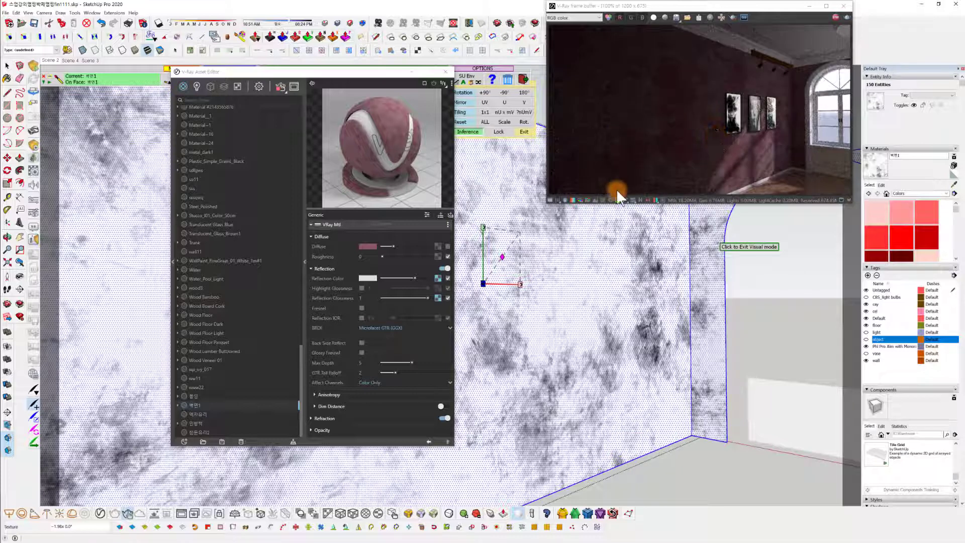
scroll(673, 264, "up", 2)
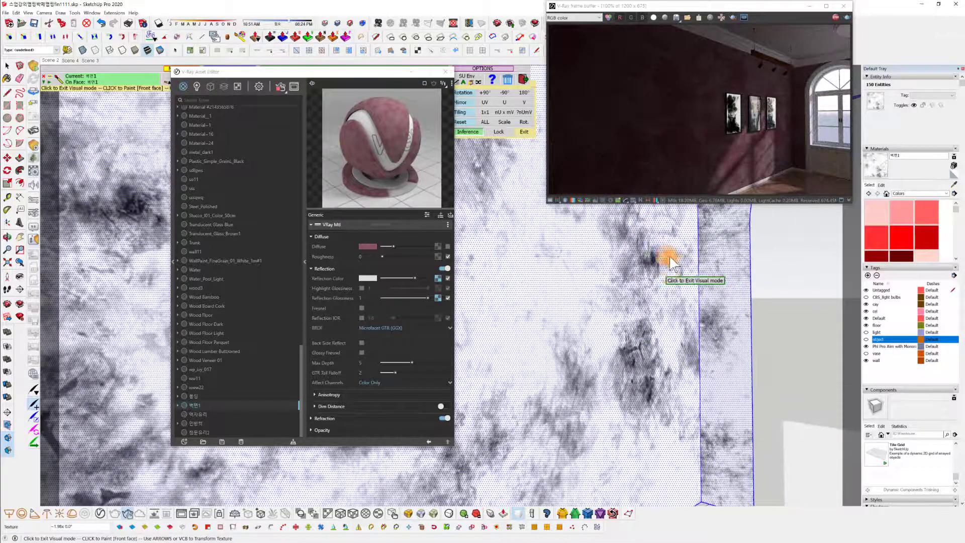
scroll(672, 264, "up", 4)
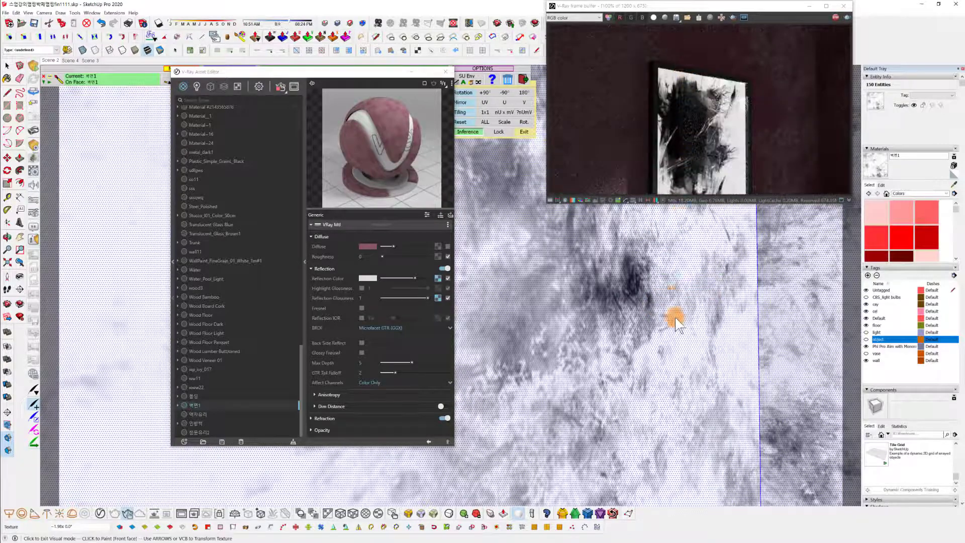
scroll(671, 329, "down", 5)
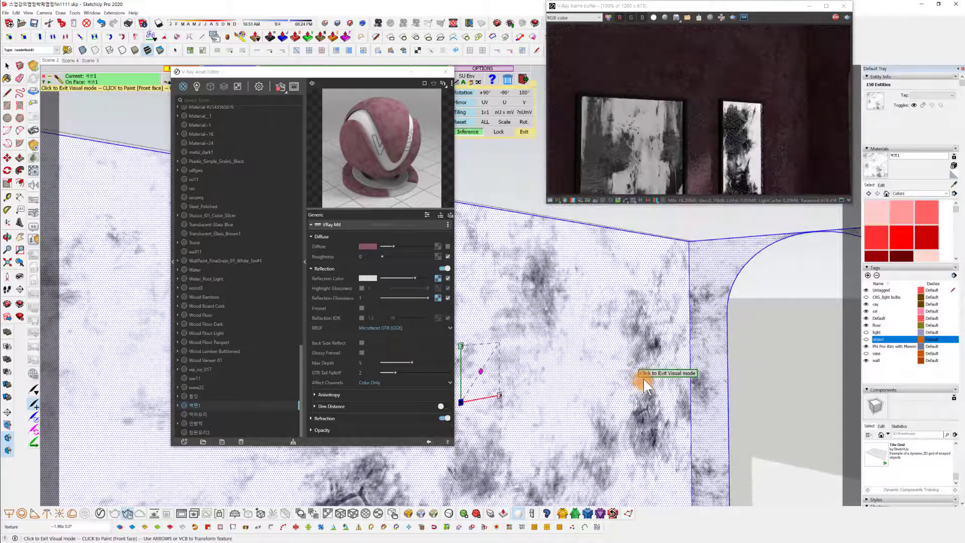
mouse_move(643, 379)
middle_mouse_down()
mouse_move(650, 384)
mouse_move(692, 318)
mouse_move(684, 342)
mouse_move(631, 344)
mouse_move(643, 366)
mouse_move(635, 343)
mouse_move(659, 304)
mouse_move(647, 321)
middle_mouse_up()
scroll(662, 325, "up", 3)
scroll(661, 325, "up", 1)
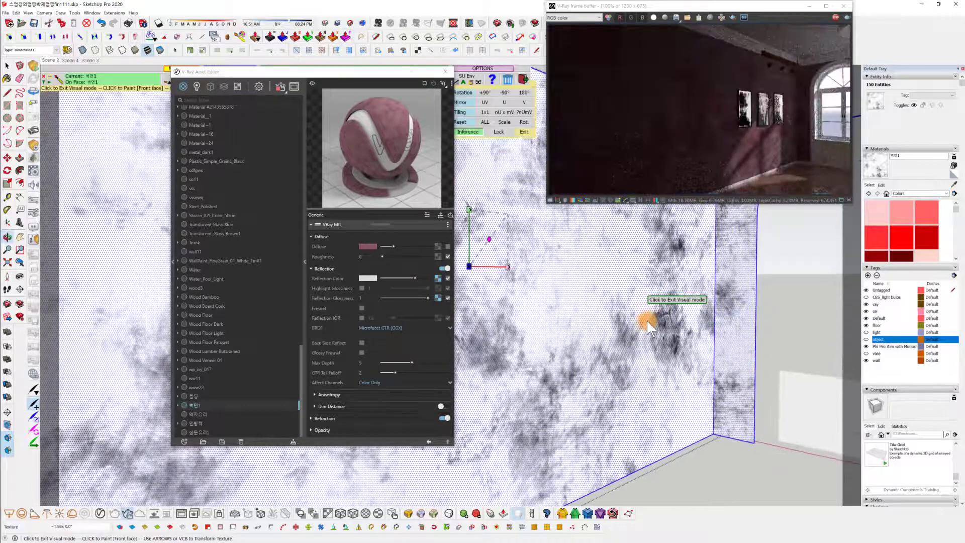
Copy the Color Correction map from the wall material's reflection color texture slot.
scroll(401, 386, "down", 3)
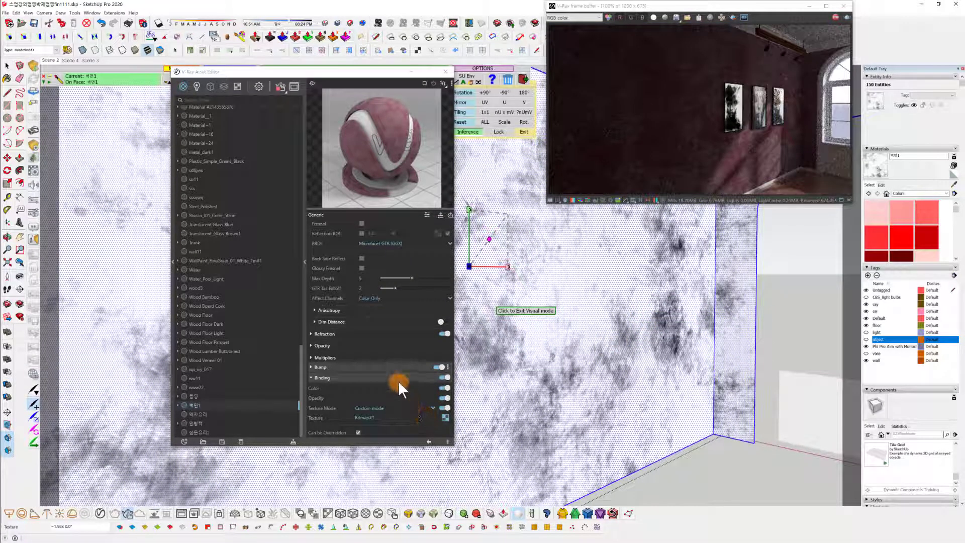
scroll(403, 362, "up", 2)
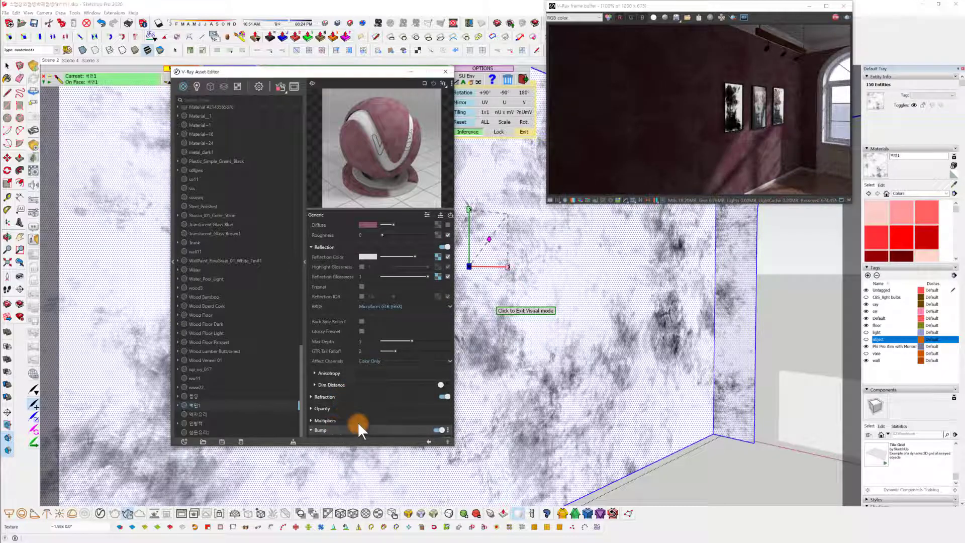
scroll(361, 414, "down", 2)
scroll(398, 338, "up", 2)
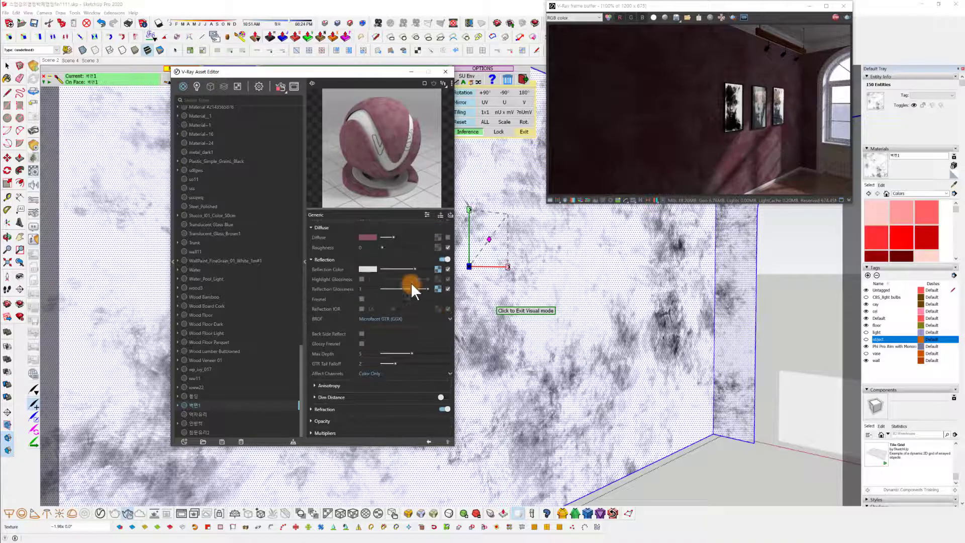
scroll(432, 277, "up", 1)
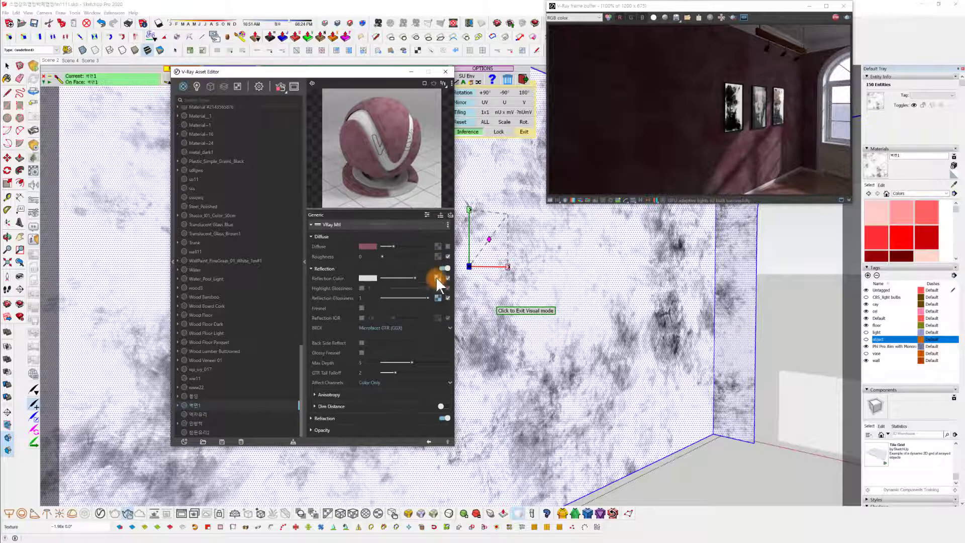
right_click(436, 278)
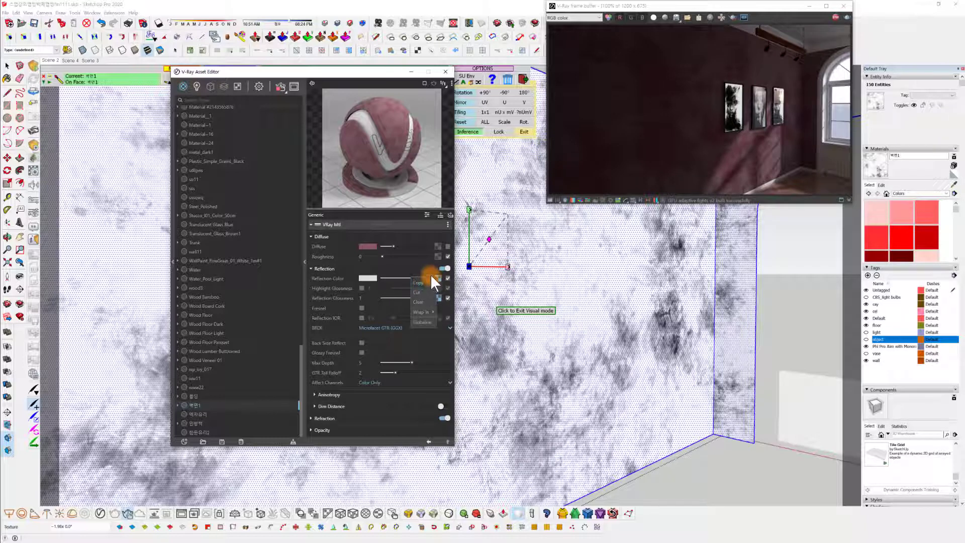
left_click(413, 261)
Paste the copied Color Correction map as a copy into the wall material's bump map slot.
scroll(400, 341, "down", 4)
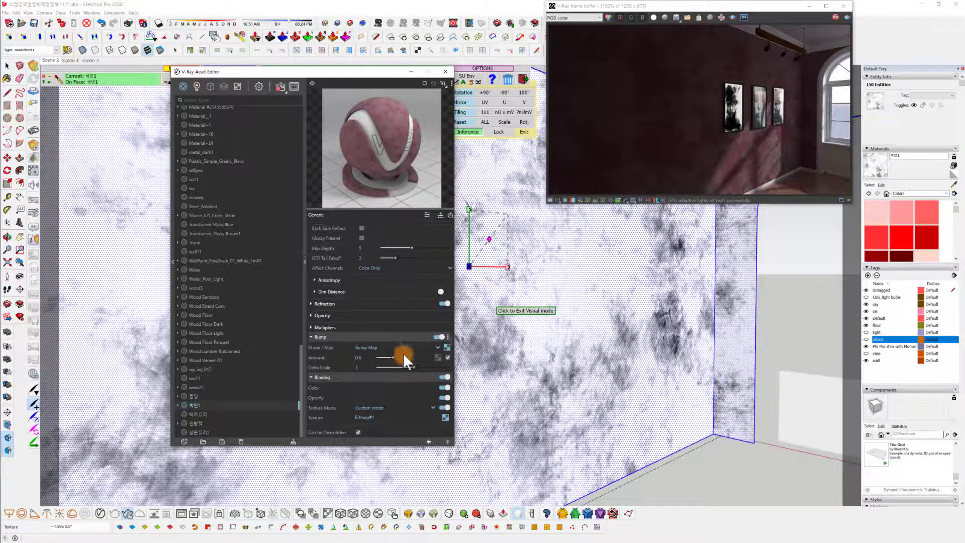
scroll(412, 326, "up", 4)
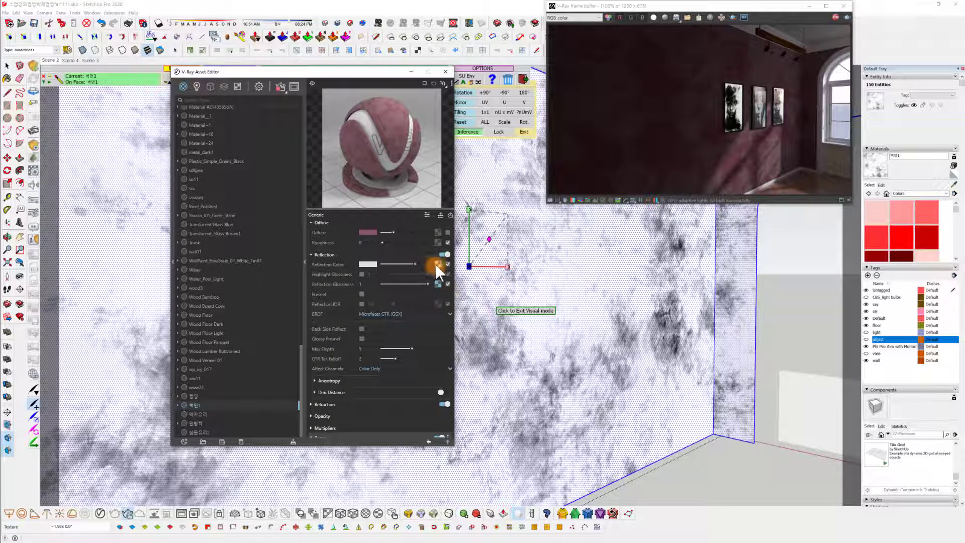
scroll(385, 375, "down", 3)
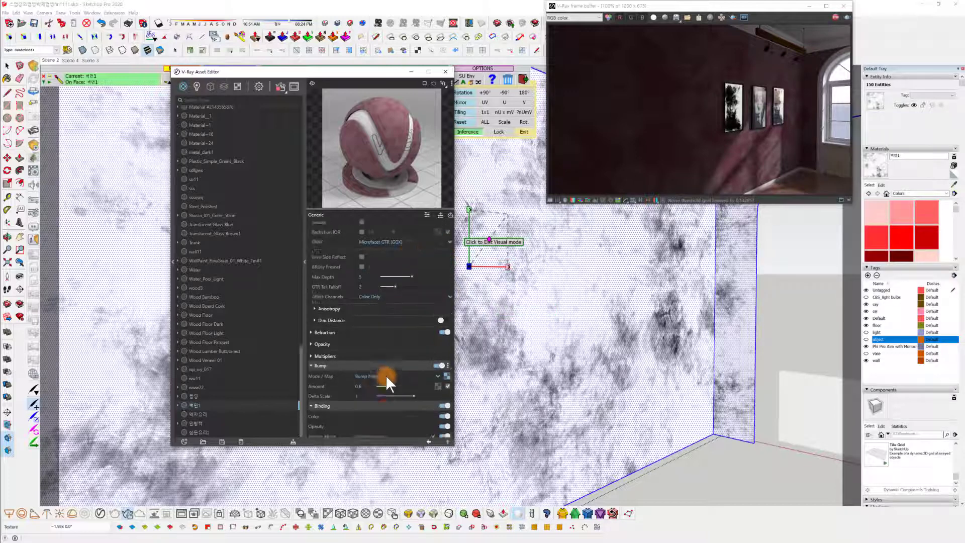
scroll(385, 375, "down", 1)
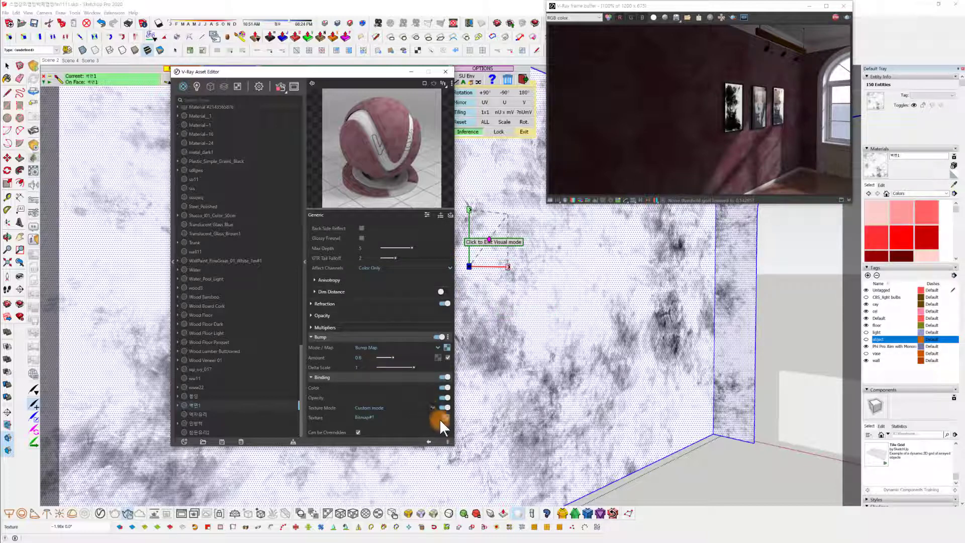
left_click(447, 345)
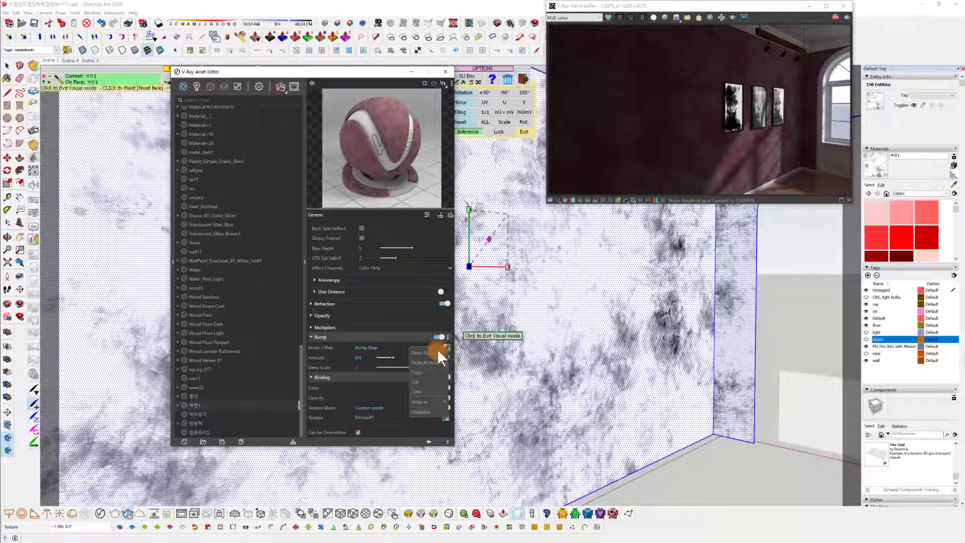
left_click(423, 351)
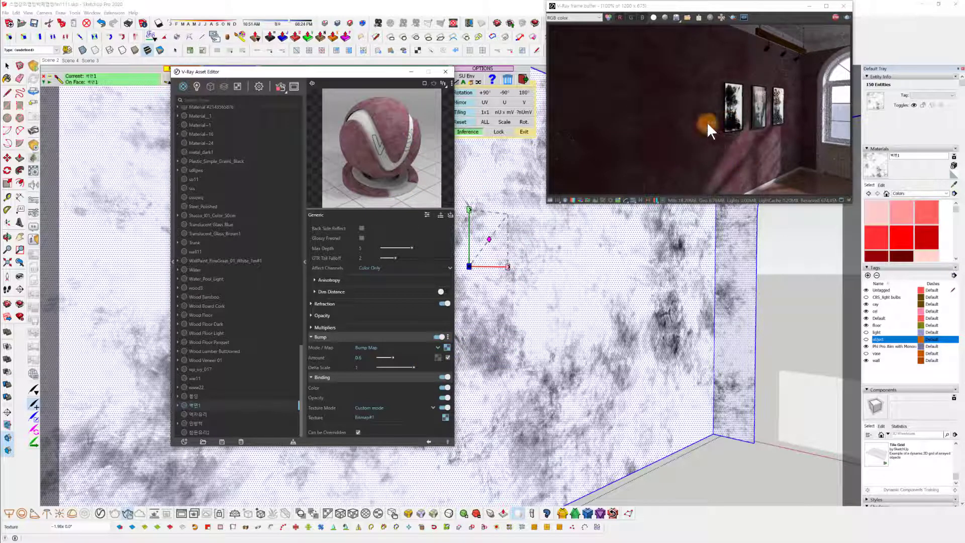
Set the bump Color Correction map's brightness to -0.53 and contrast to 0.255, and exit the wall texture's visual mode.
left_click(445, 348)
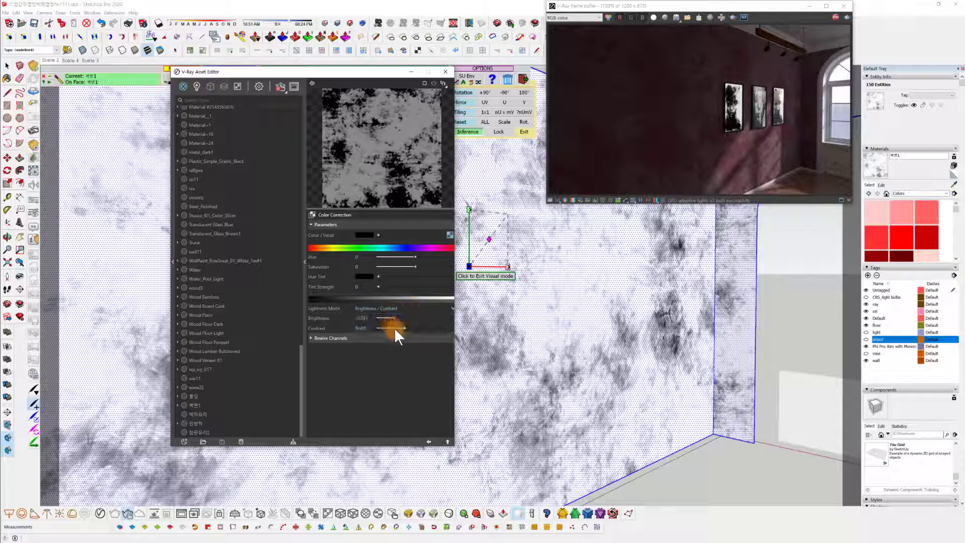
left_click_drag(394, 318, 407, 316)
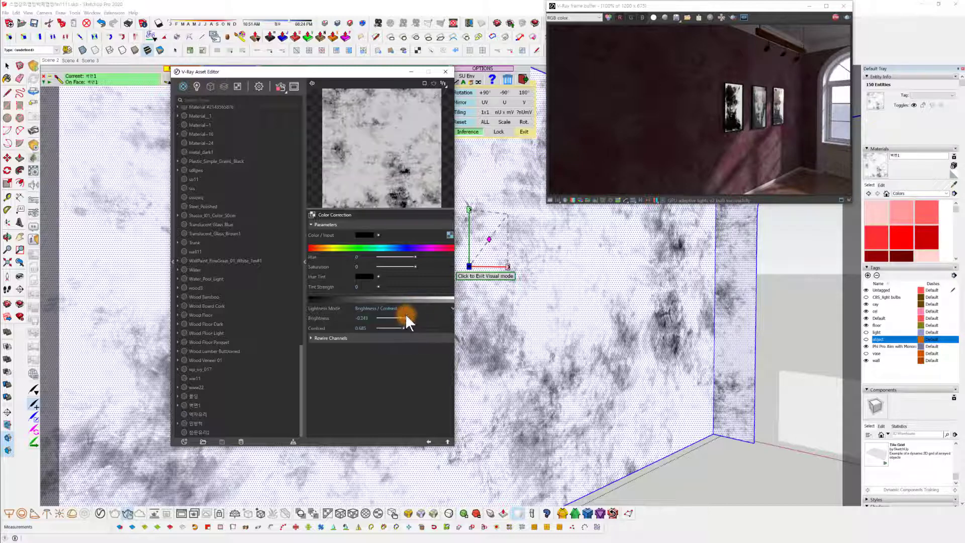
mouse_move(403, 315)
left_mouse_down()
mouse_move(388, 327)
mouse_move(396, 317)
left_mouse_up()
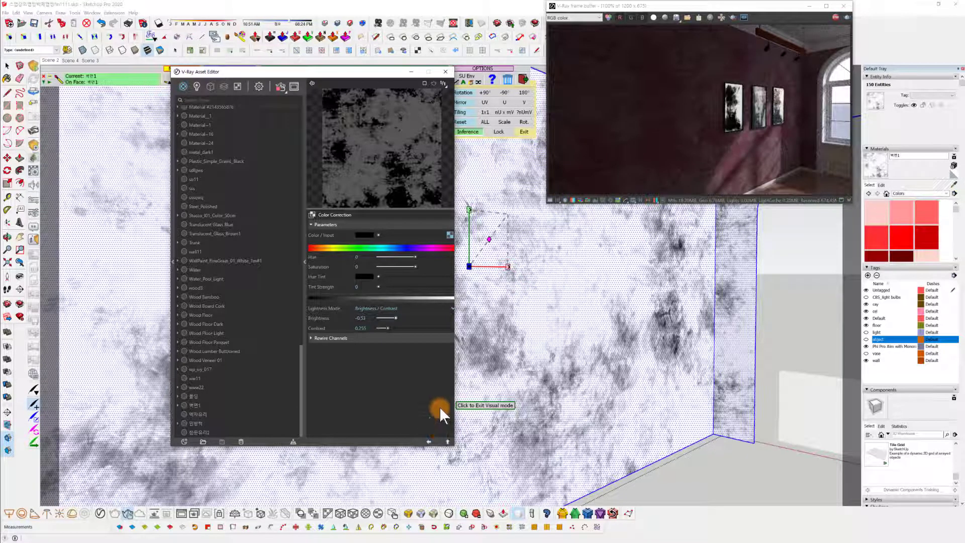
left_click(428, 441)
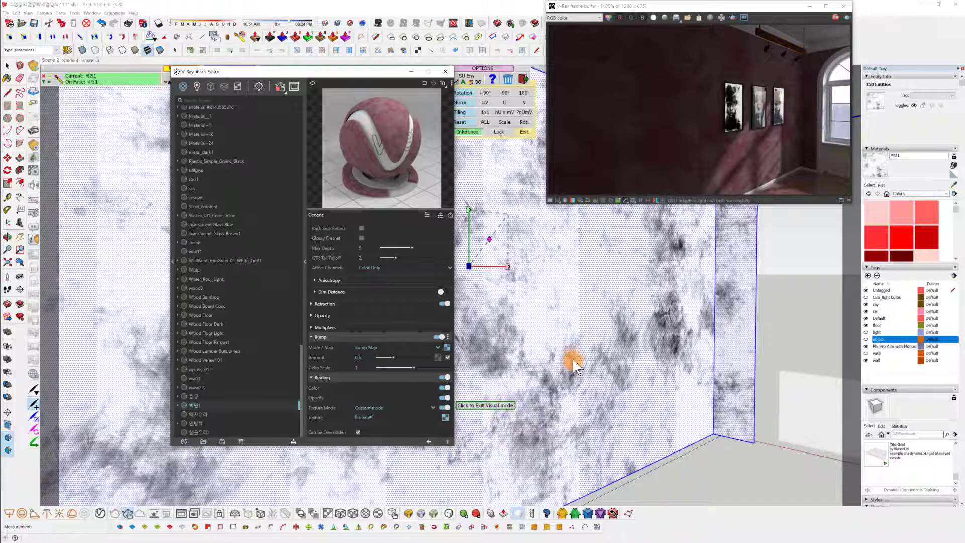
left_click(623, 362)
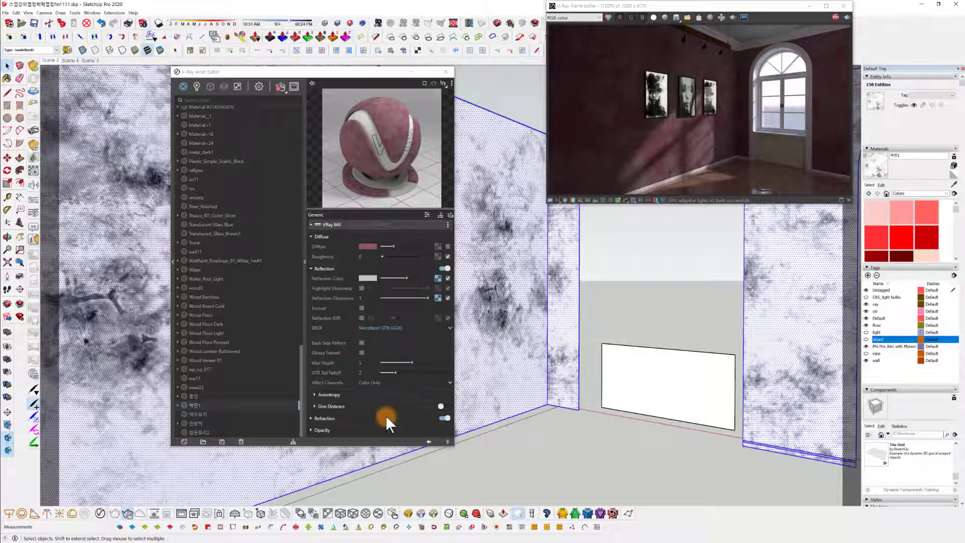
Review the bump slot's Color Correction map and the wall material's bump, binding and reflection settings.
scroll(385, 415, "down", 3)
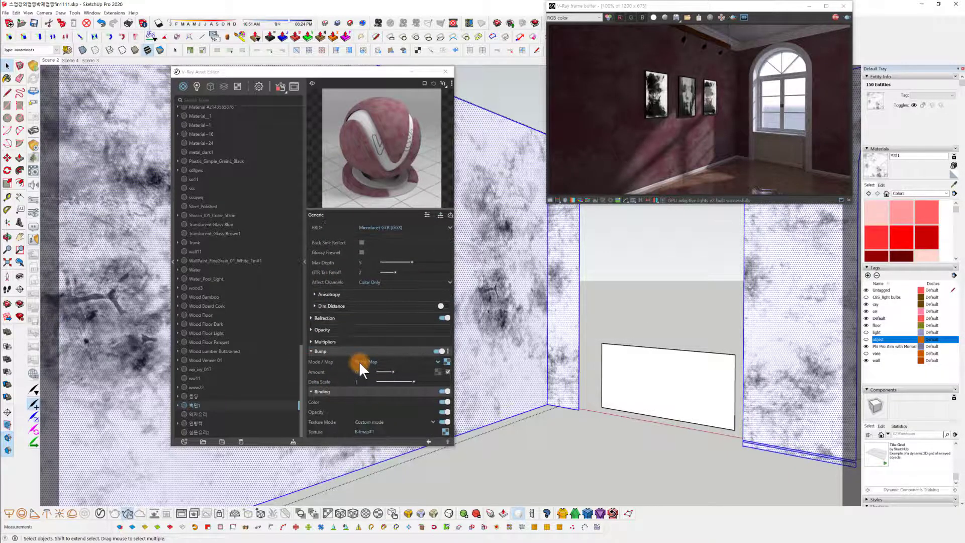
left_click(447, 362)
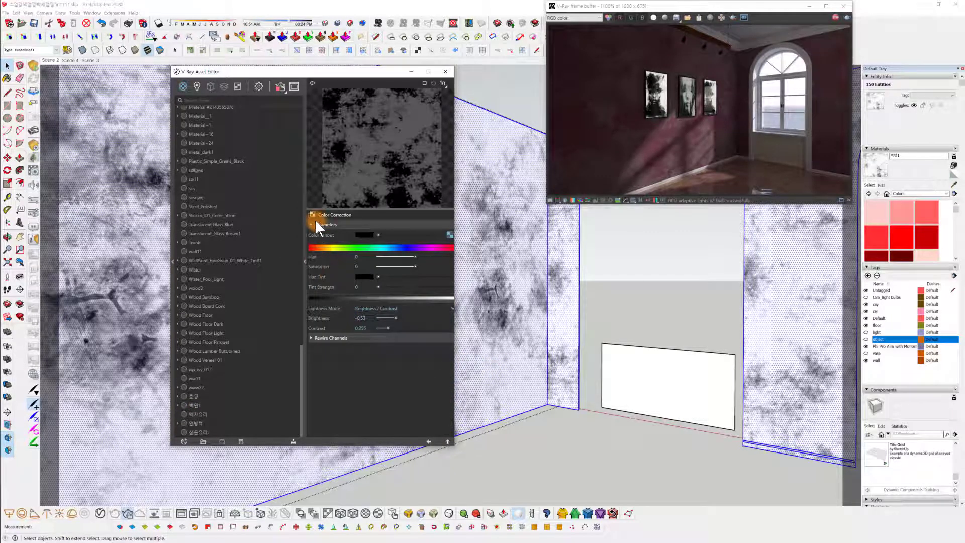
left_click_drag(316, 220, 378, 219)
left_click(428, 441)
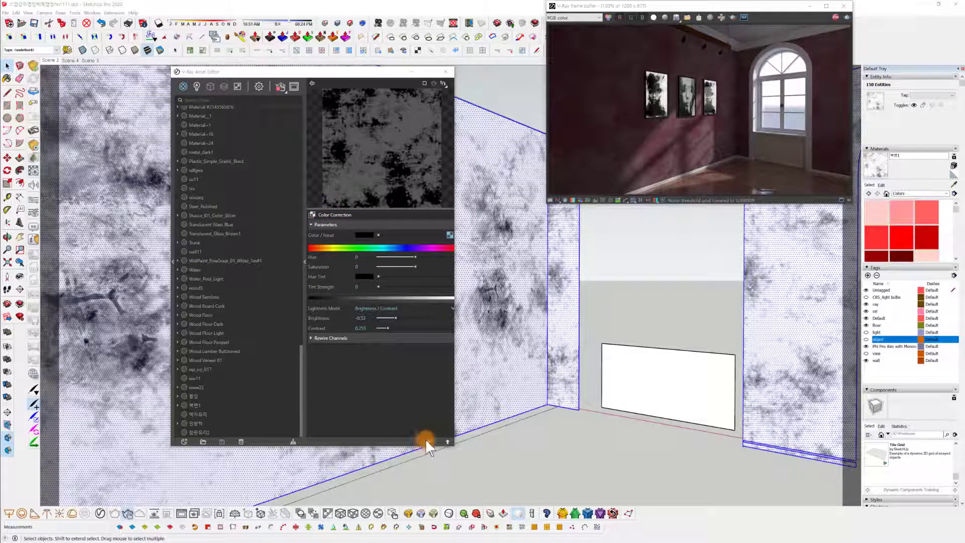
scroll(412, 382, "down", 2)
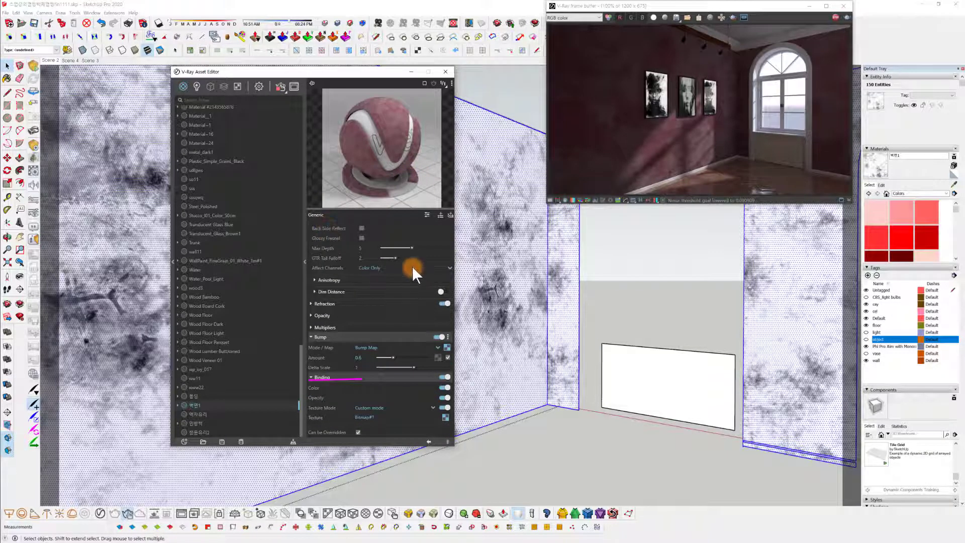
scroll(412, 260, "up", 4)
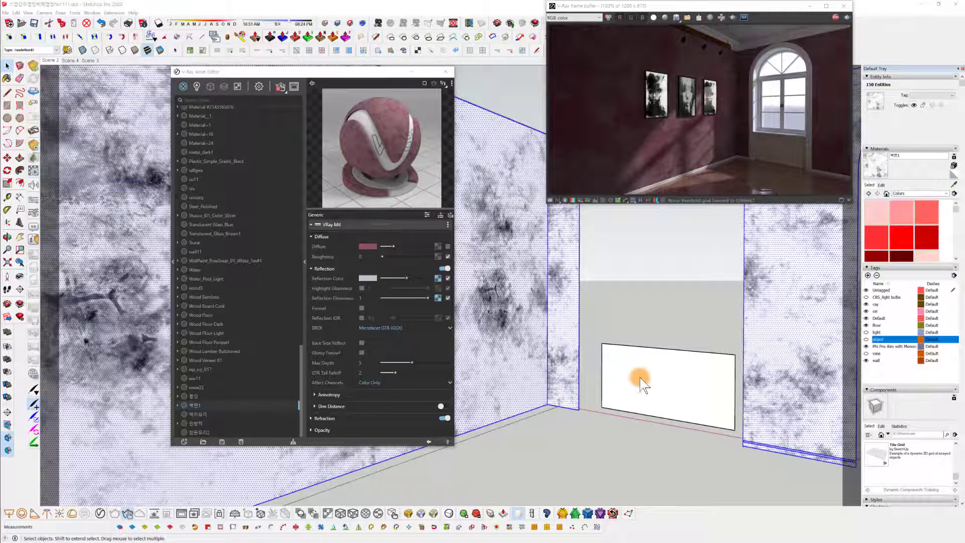
Review the wall material's bump and reflection settings, including the reflection color's Color Correction map, and examine the rendered wall from new angles.
mouse_move(566, 345)
middle_mouse_down()
mouse_move(527, 340)
mouse_move(587, 355)
mouse_move(562, 351)
middle_mouse_up()
scroll(366, 377, "down", 4)
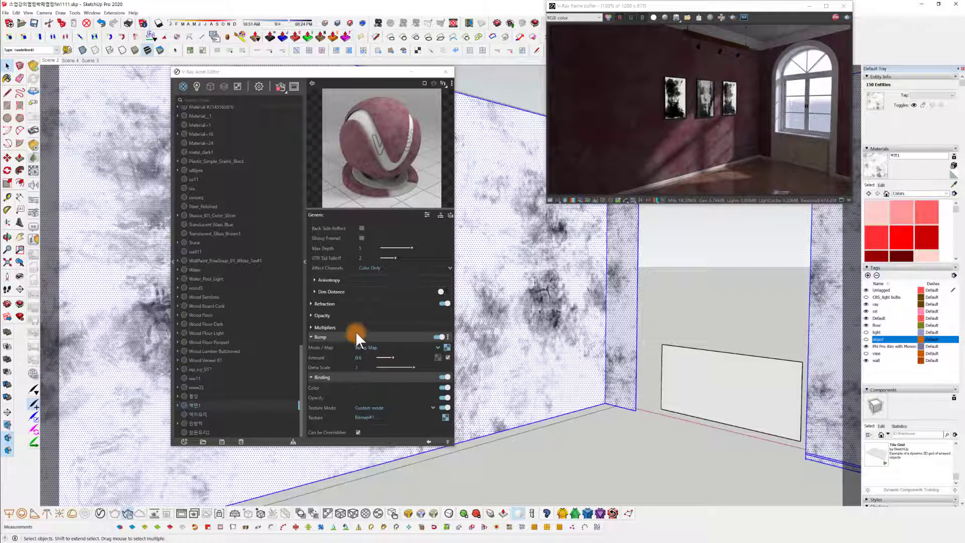
scroll(380, 313, "up", 4)
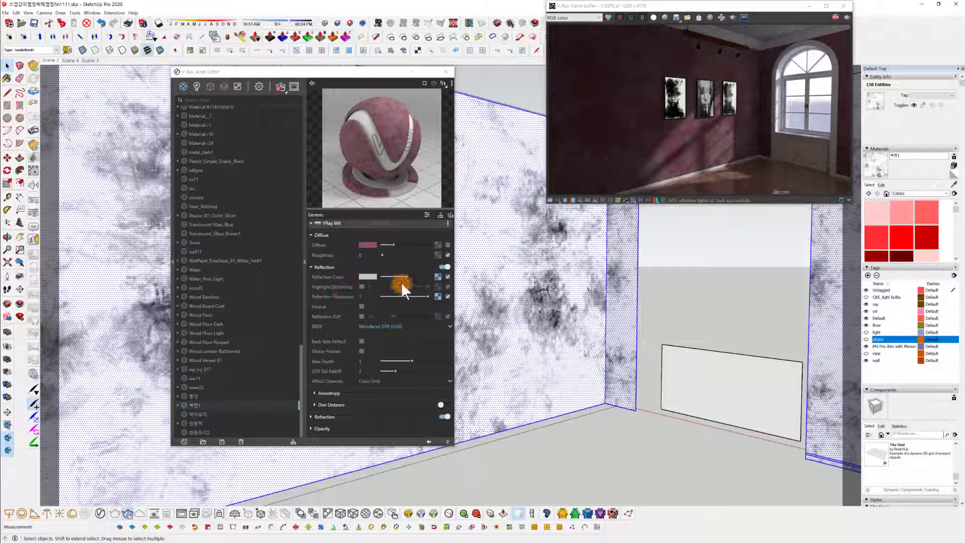
left_click(438, 276)
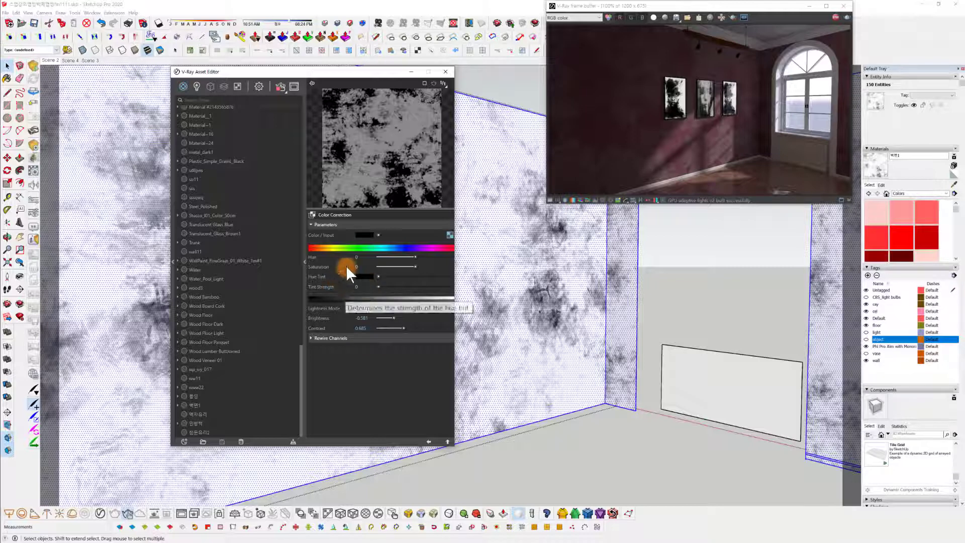
left_click(430, 442)
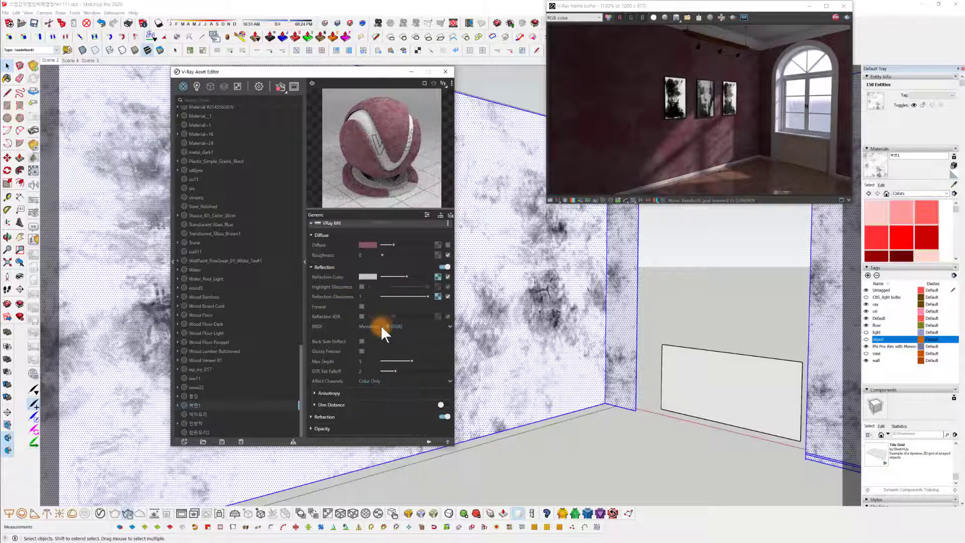
mouse_move(577, 370)
middle_mouse_down()
mouse_move(638, 377)
mouse_move(614, 374)
middle_mouse_up()
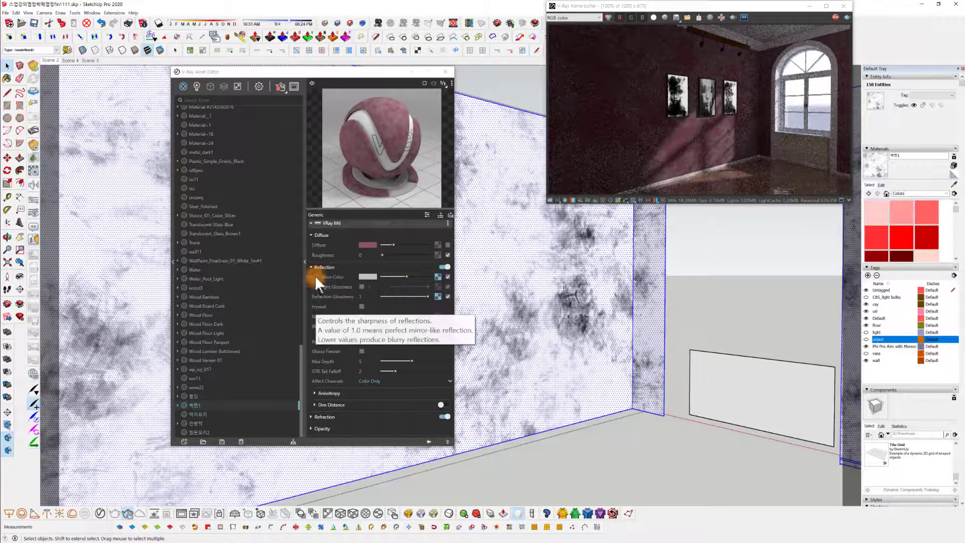
mouse_move(598, 371)
middle_mouse_down()
mouse_move(650, 379)
mouse_move(623, 364)
middle_mouse_up()
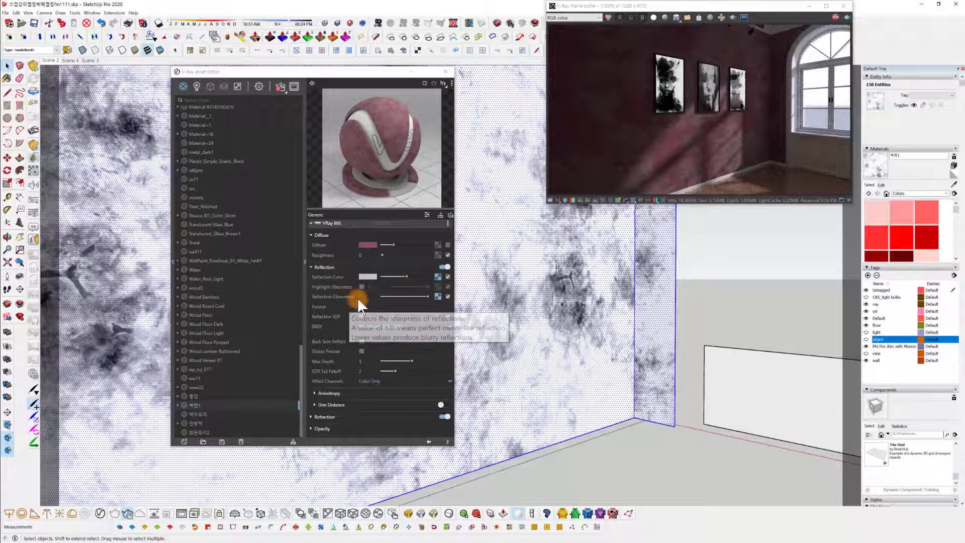
Disable and clear the texture in the wall material's reflection glossiness slot, and set Reflection Glossiness to 0.8.
left_click(446, 296)
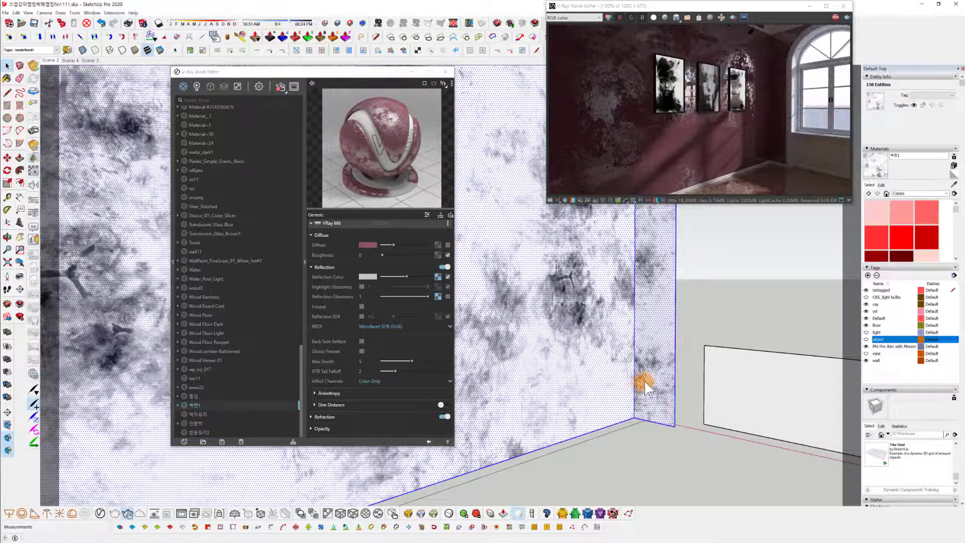
middle_click_drag(644, 381, 688, 396)
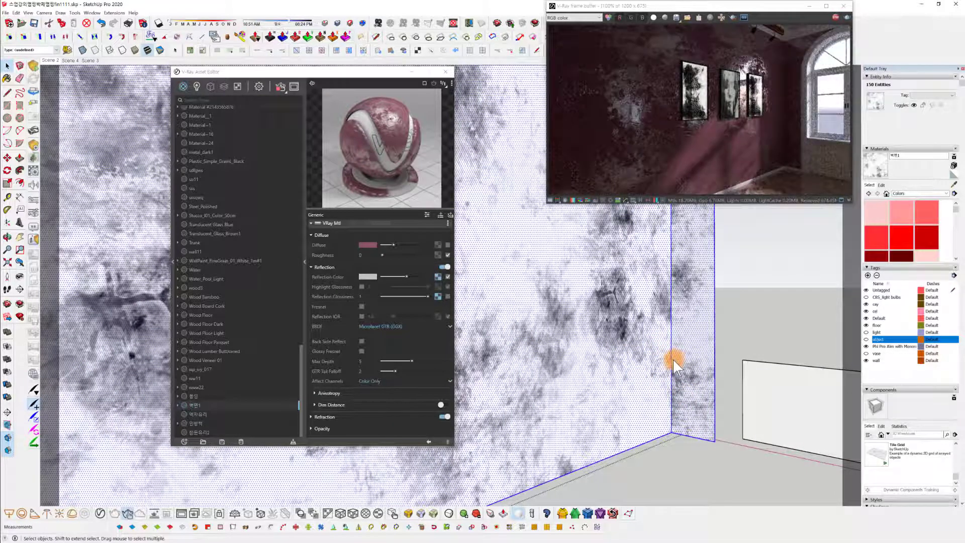
scroll(674, 360, "down", 2)
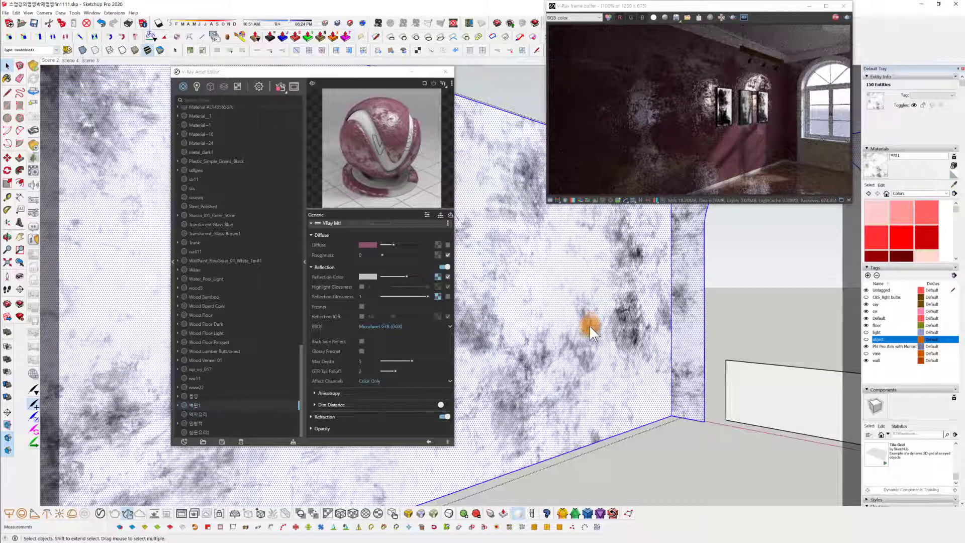
left_click(437, 296)
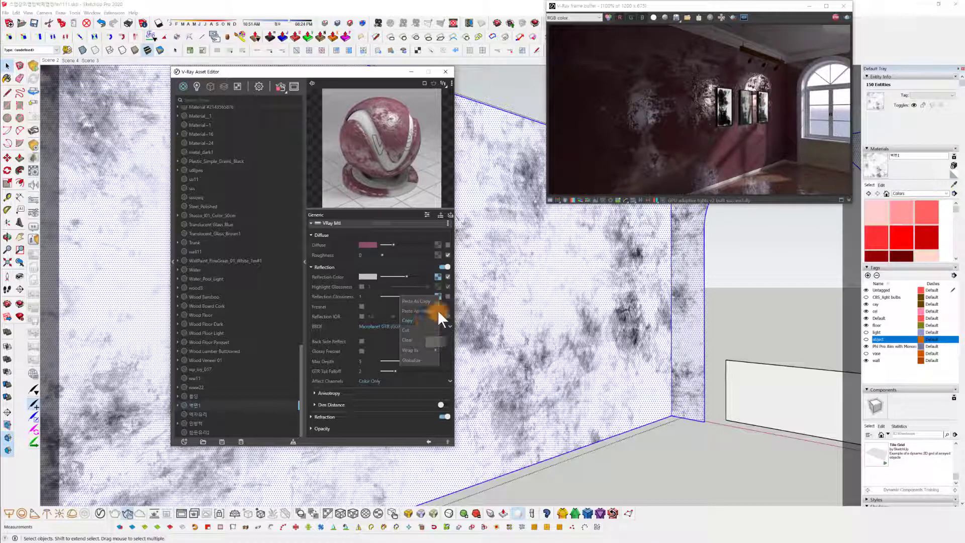
left_click(416, 337)
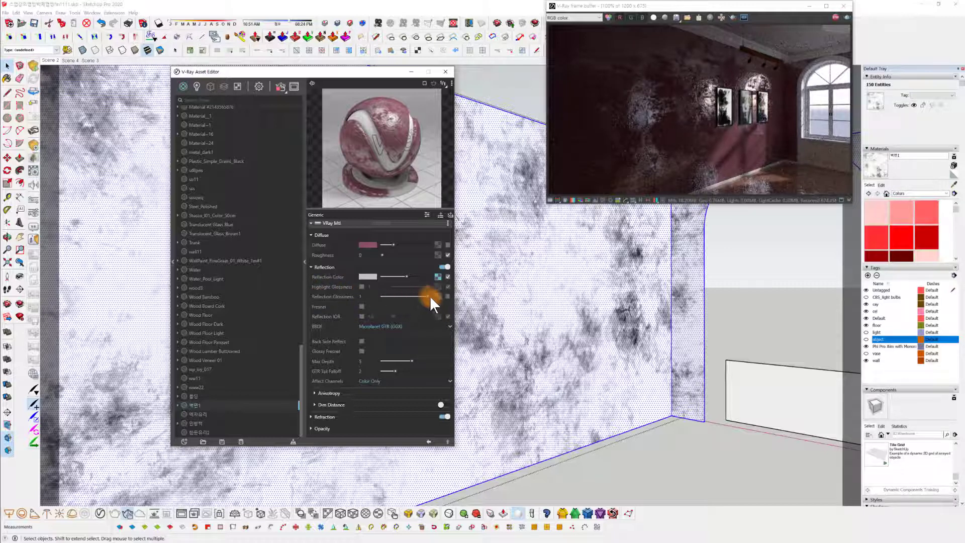
left_click_drag(428, 296, 424, 296)
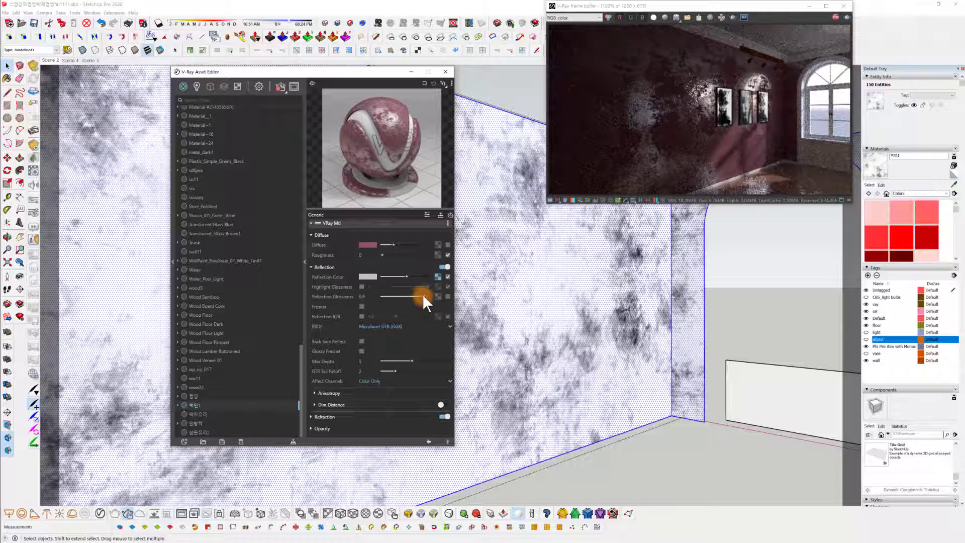
left_click_drag(423, 294, 417, 294)
Examine the wall's reflections and surface detail in the interactive render, both close up and from wider angles.
scroll(592, 286, "up", 5)
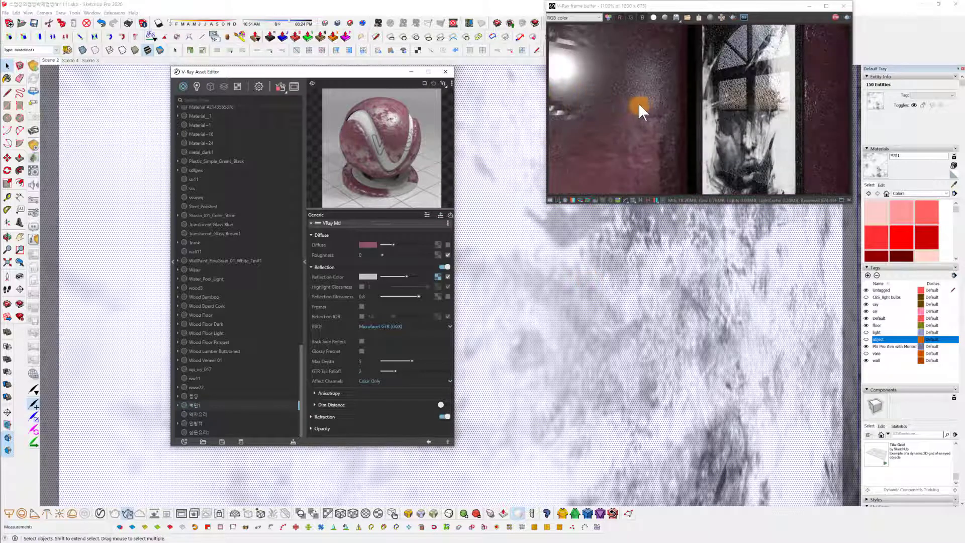
scroll(614, 141, "up", 2)
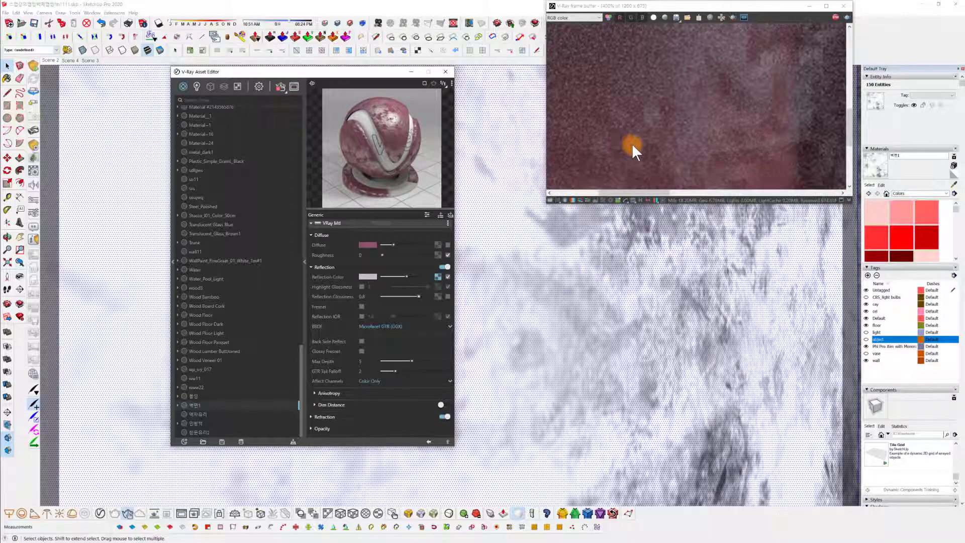
scroll(638, 295, "down", 5)
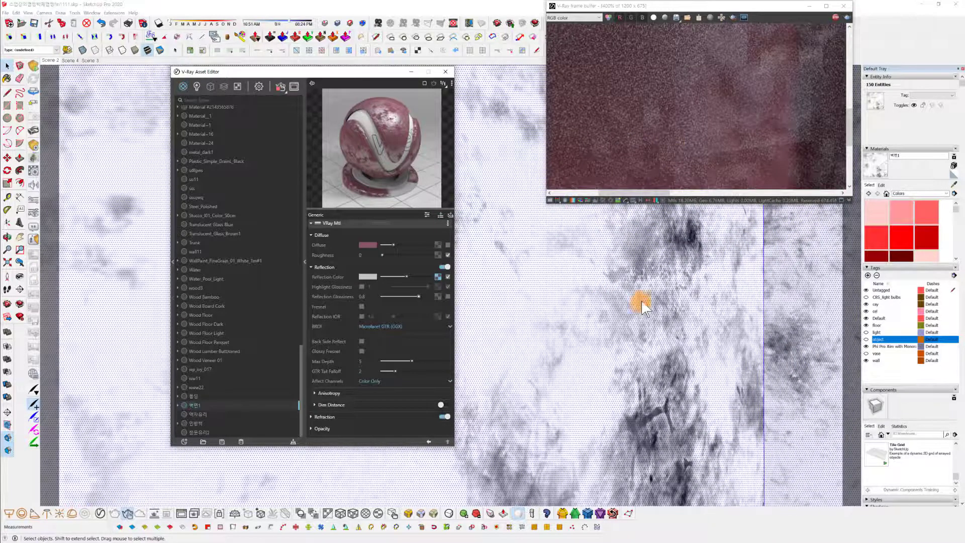
scroll(630, 320, "down", 3)
scroll(617, 328, "up", 4)
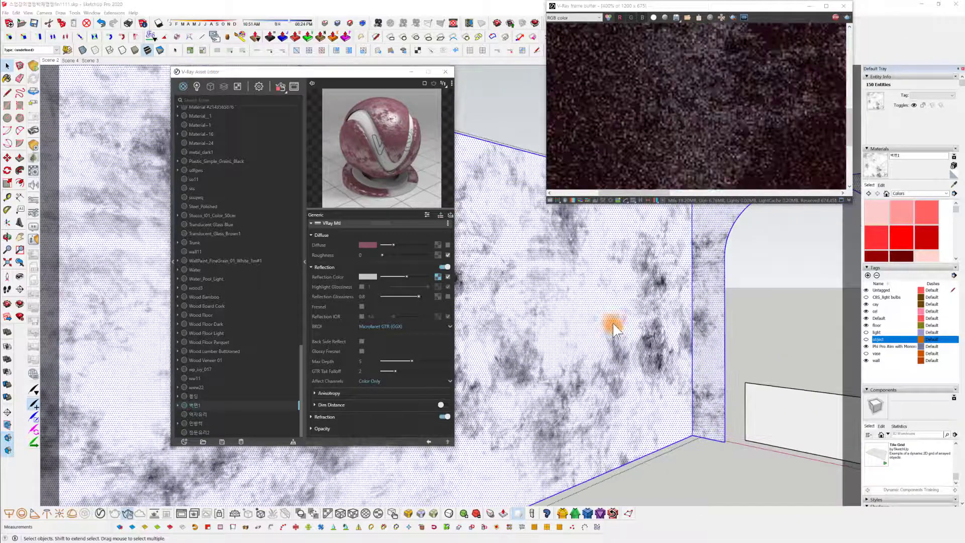
mouse_move(613, 324)
middle_mouse_down()
mouse_move(682, 305)
mouse_move(657, 312)
middle_mouse_up()
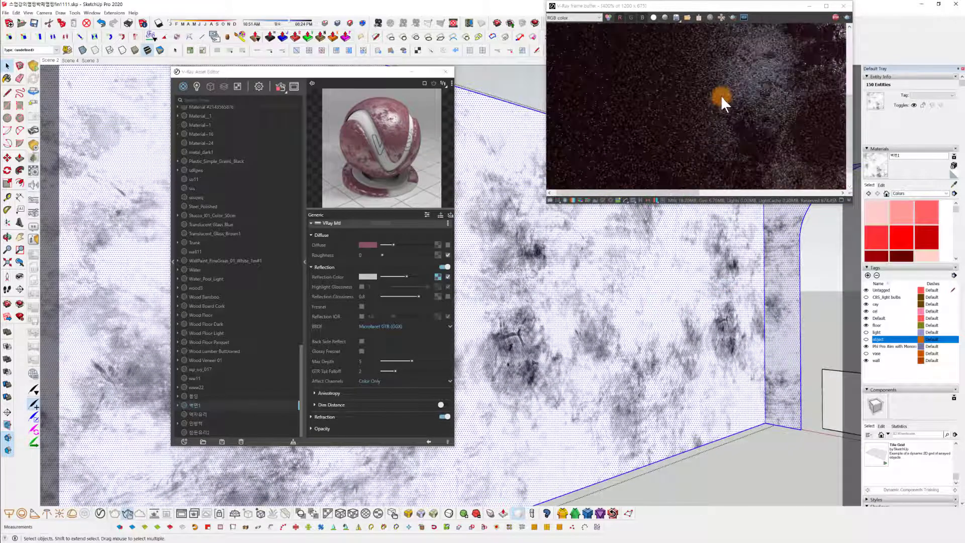
scroll(721, 96, "down", 2)
mouse_move(692, 264)
middle_mouse_down()
mouse_move(701, 315)
mouse_move(663, 309)
mouse_move(641, 332)
middle_mouse_up()
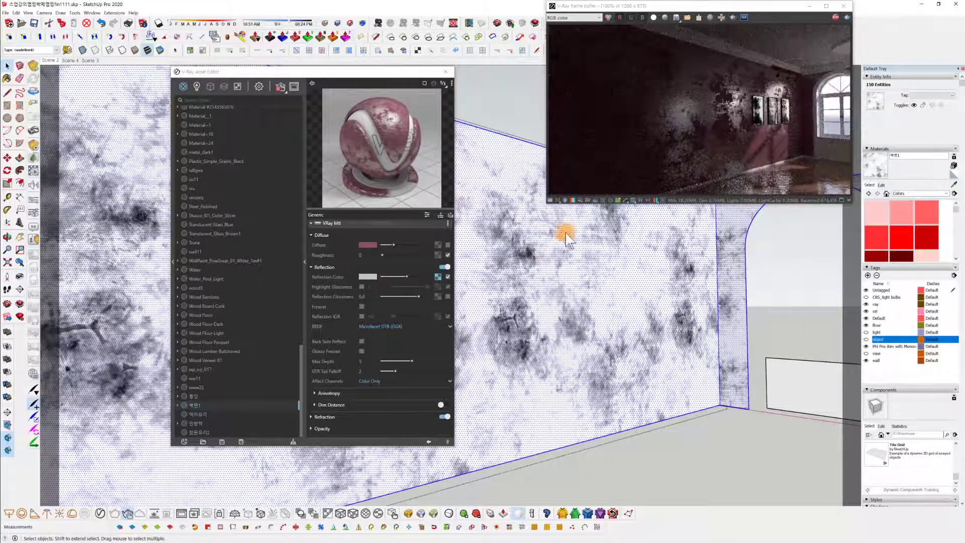
mouse_move(590, 342)
middle_mouse_down()
mouse_move(585, 365)
mouse_move(631, 363)
mouse_move(613, 351)
middle_mouse_up()
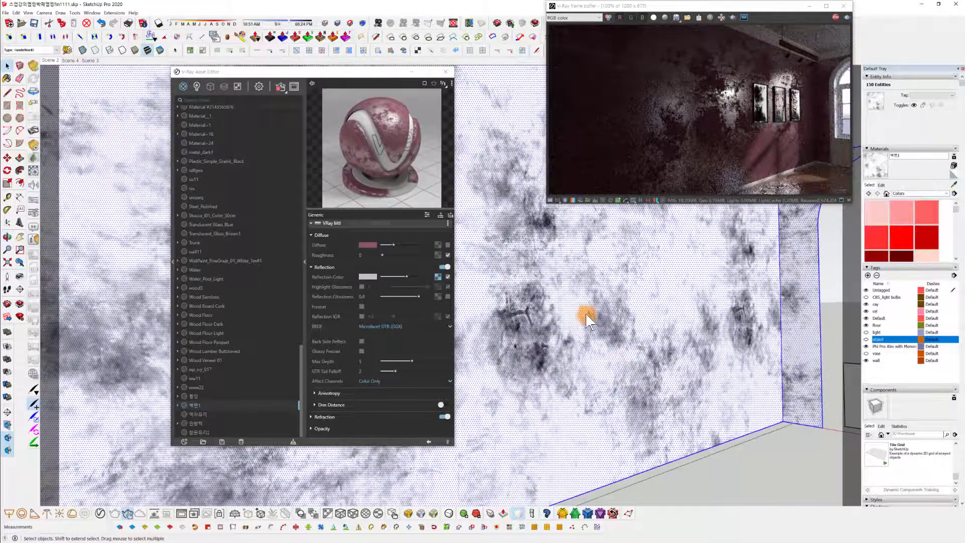
Reposition the dirt texture on the long wall face using the texture tool's visual mode, and exit the tool.
left_click(241, 36)
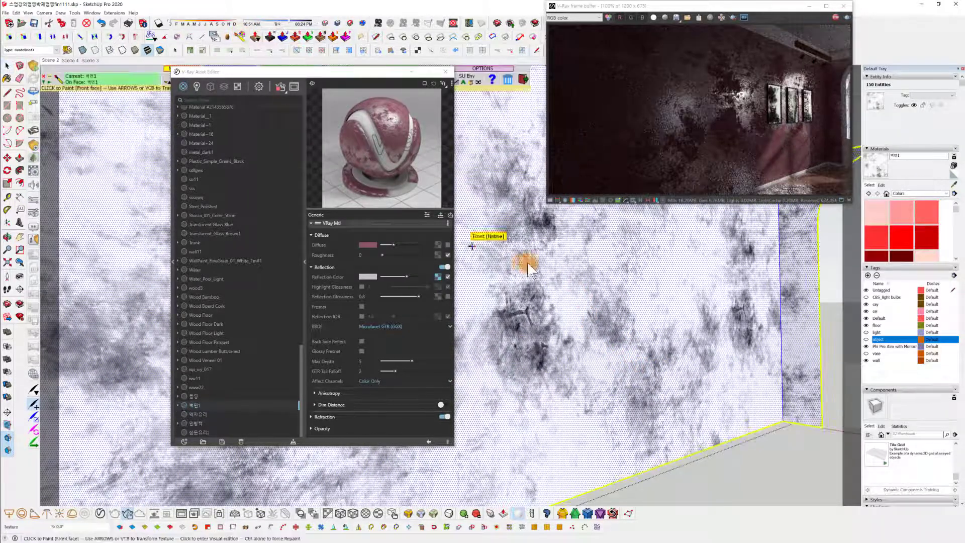
left_click_drag(512, 264, 544, 282)
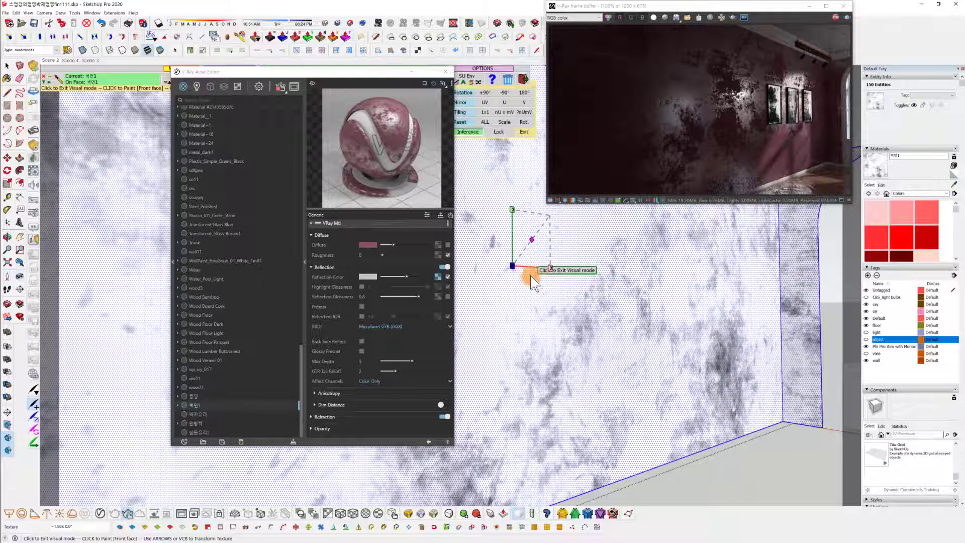
mouse_move(512, 263)
left_mouse_down()
mouse_move(502, 184)
mouse_move(517, 269)
left_mouse_up()
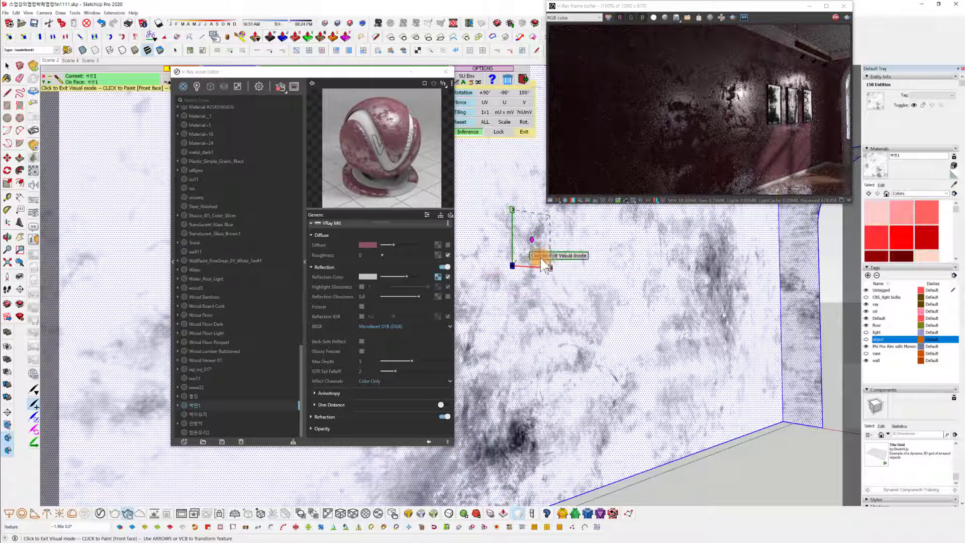
middle_click_drag(607, 364, 612, 380)
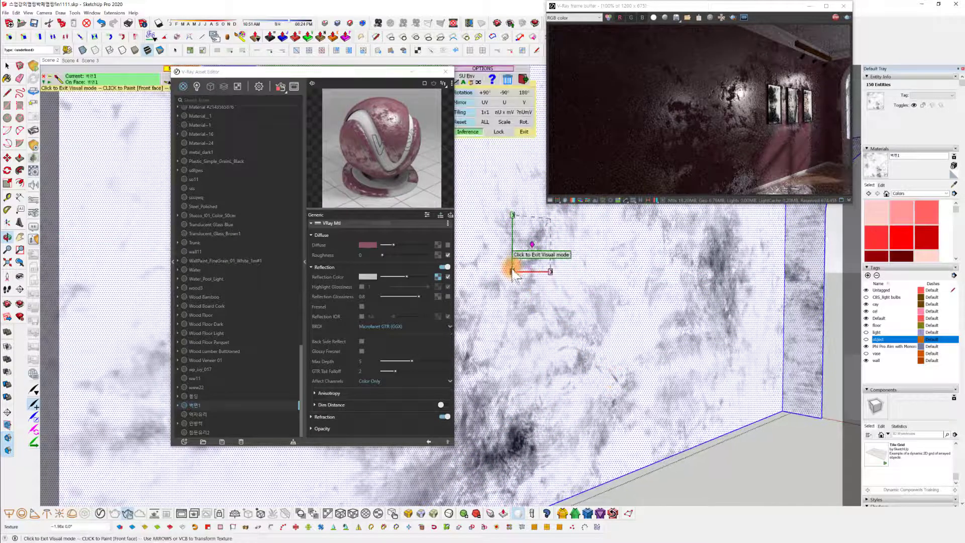
left_click_drag(512, 271, 512, 253)
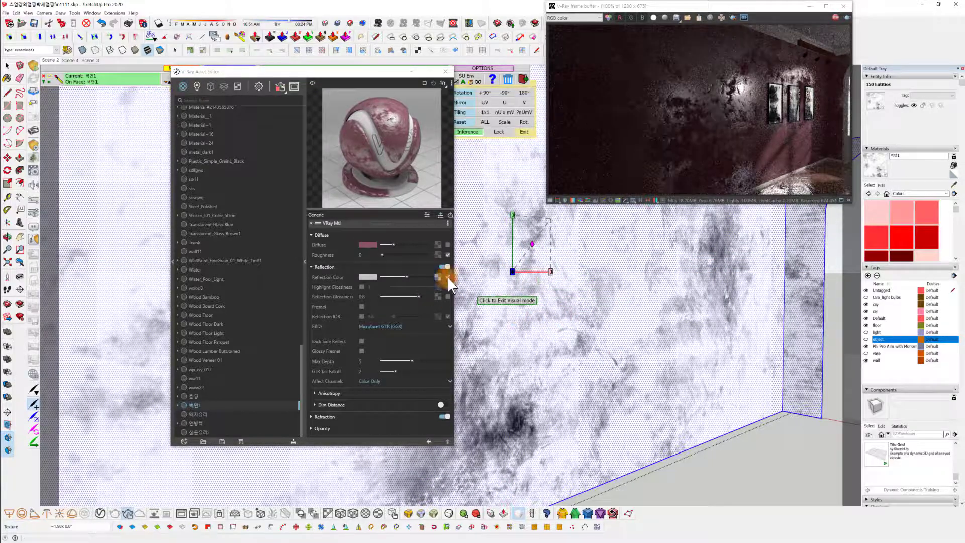
left_click(550, 389)
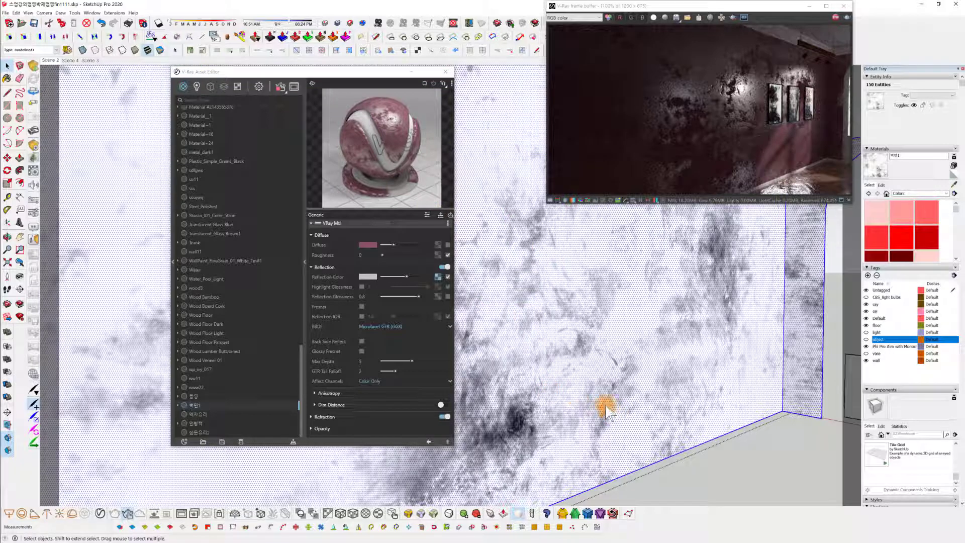
Set the reflection color's Color Correction map to brightness -0.683 and contrast 1.227, and check the wall in the render.
scroll(620, 399, "down", 3)
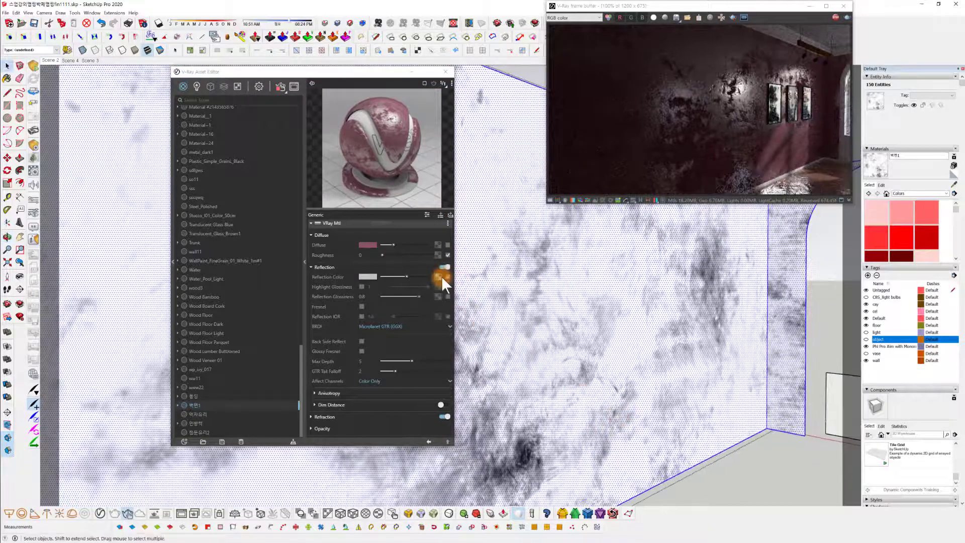
left_click(438, 277)
left_click_drag(371, 317, 390, 319)
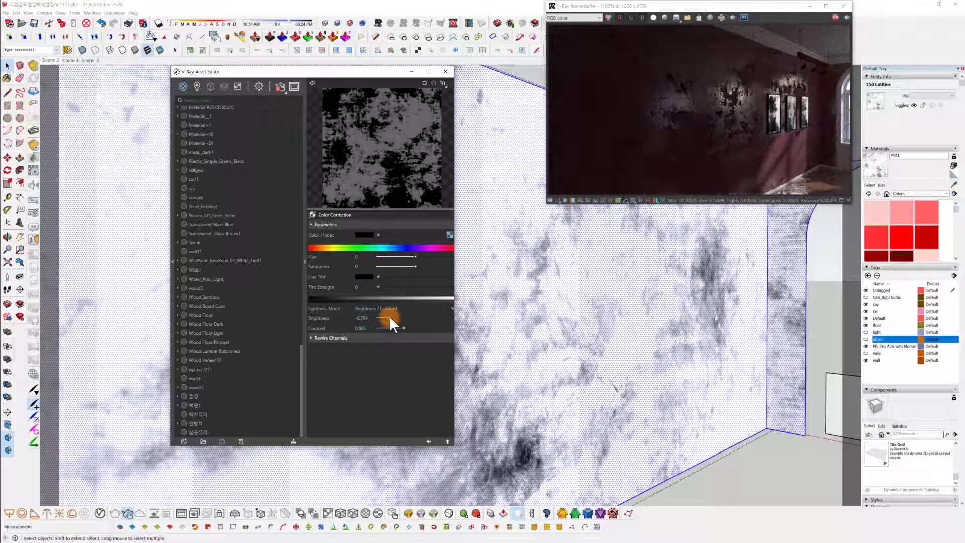
left_click_drag(401, 327, 423, 328)
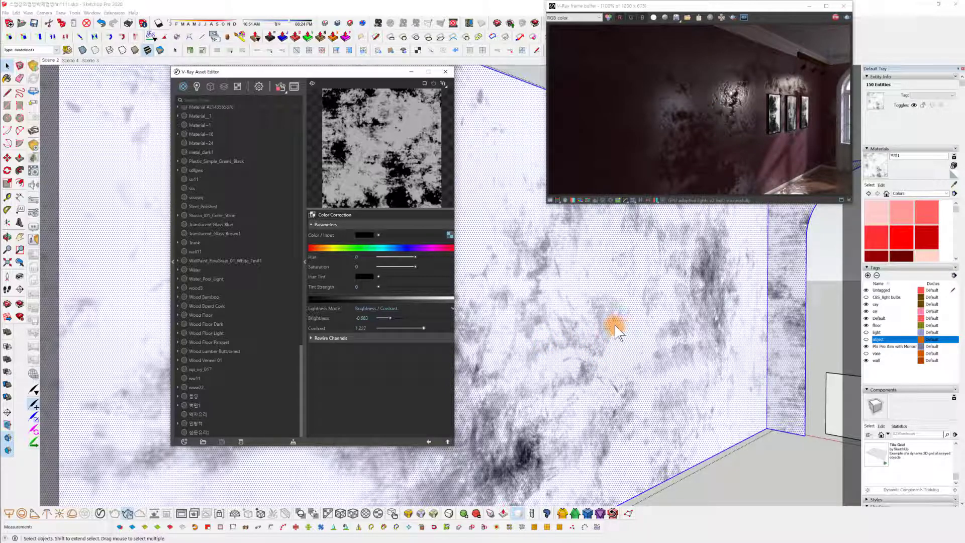
middle_click_drag(601, 322, 547, 326)
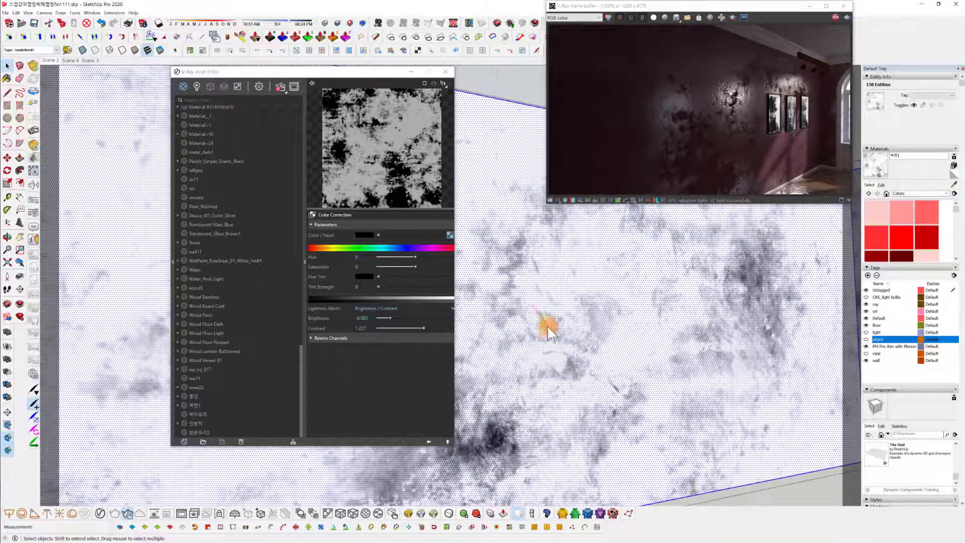
middle_click_drag(628, 351, 677, 369)
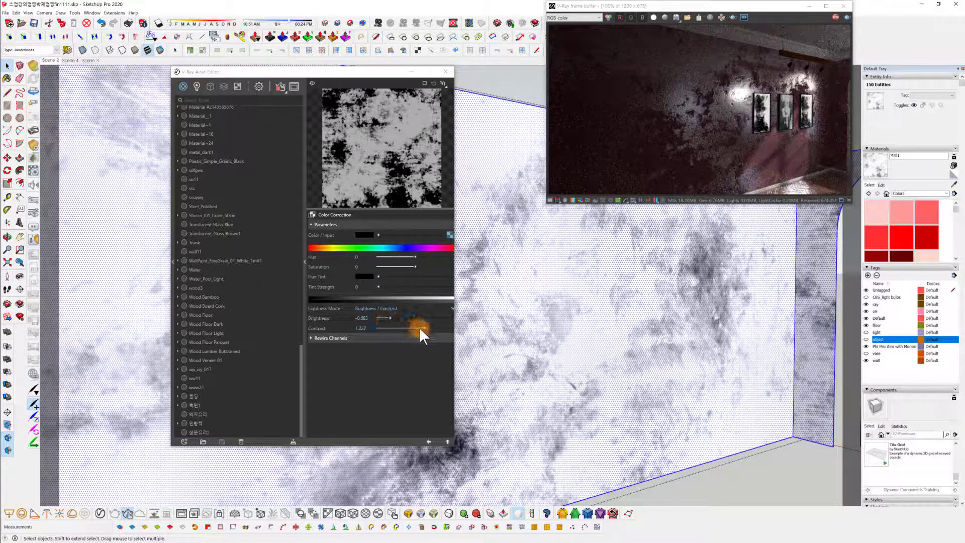
Reduce the contrast of the reflection color's Color Correction map to 0.48 and return to the wall material's settings.
left_click_drag(419, 327, 382, 442)
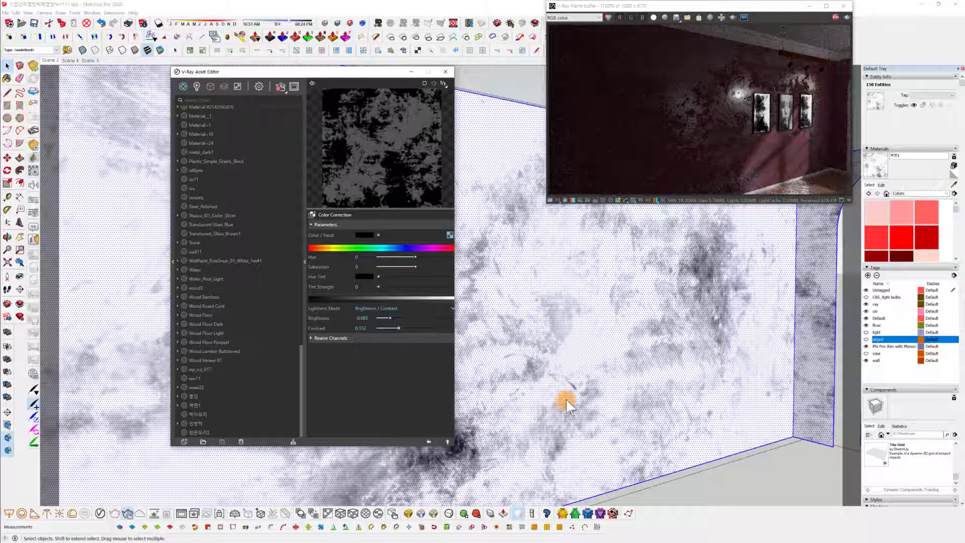
middle_click_drag(566, 399, 603, 390)
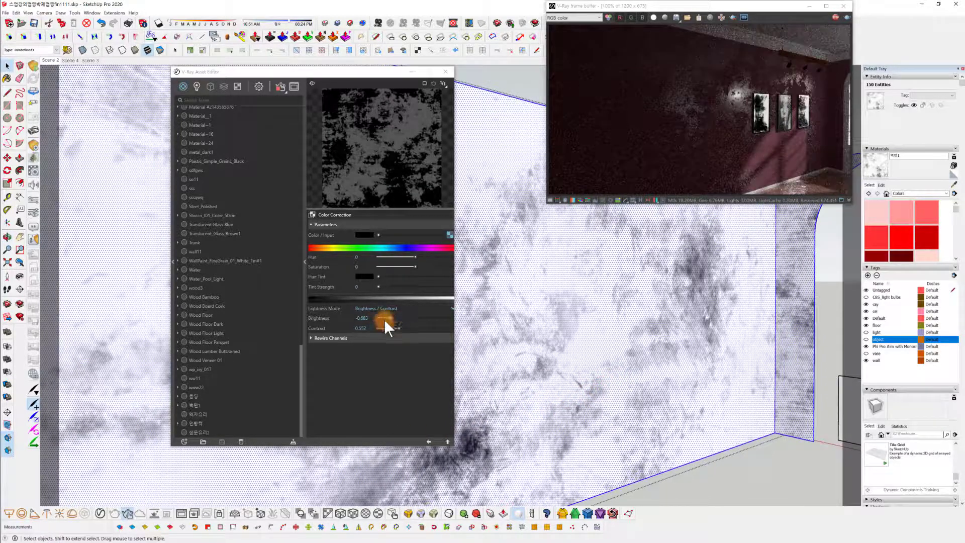
mouse_move(400, 329)
left_mouse_down()
mouse_move(386, 317)
mouse_move(394, 331)
left_mouse_up()
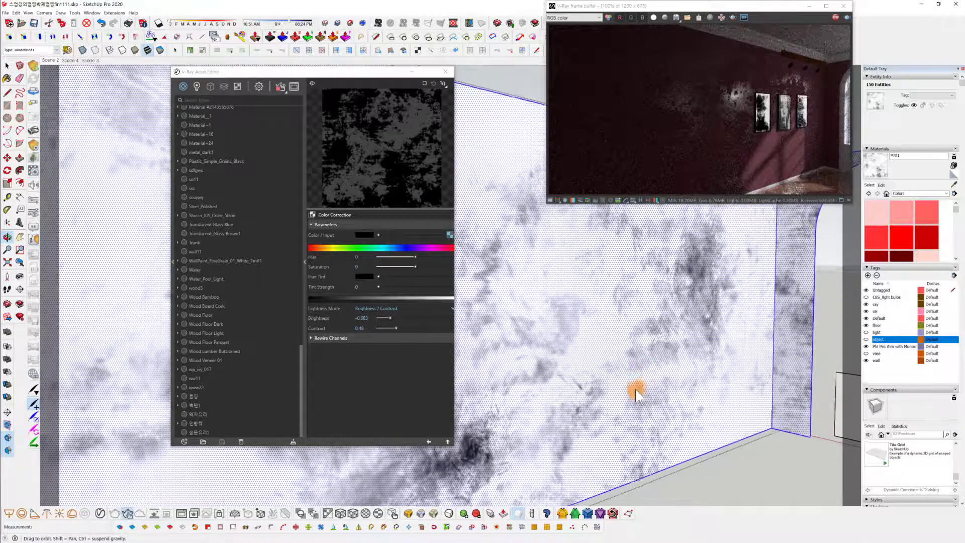
left_click(428, 441)
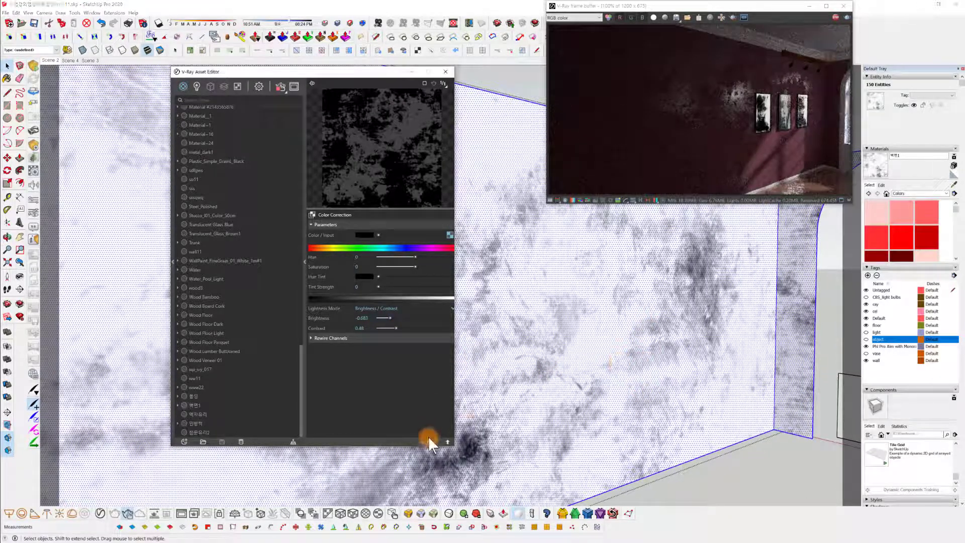
Set the wall material's bump amount to 0.2 and check the wall in the interactive render.
mouse_move(717, 356)
middle_mouse_down()
mouse_move(697, 378)
mouse_move(672, 325)
middle_mouse_up()
scroll(408, 382, "down", 3)
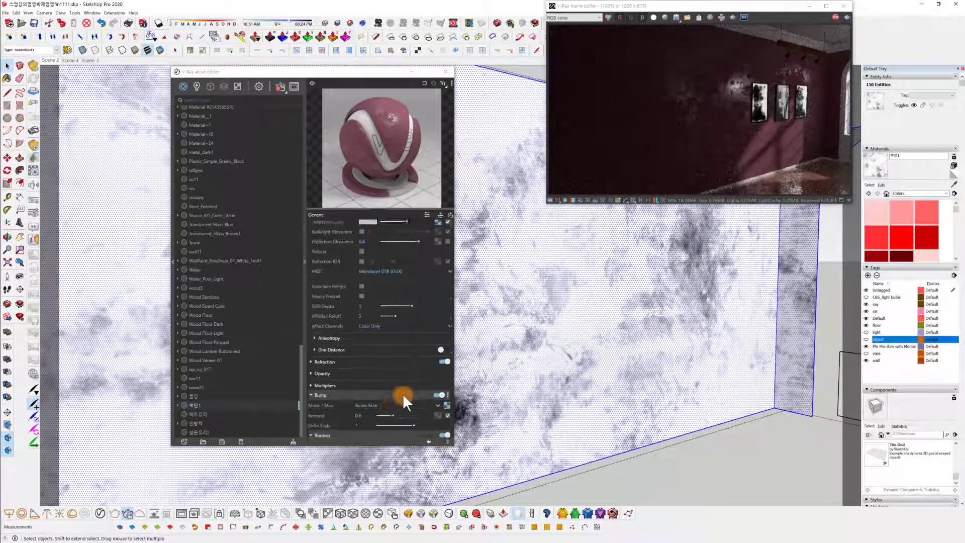
double_click(364, 358)
type("1")
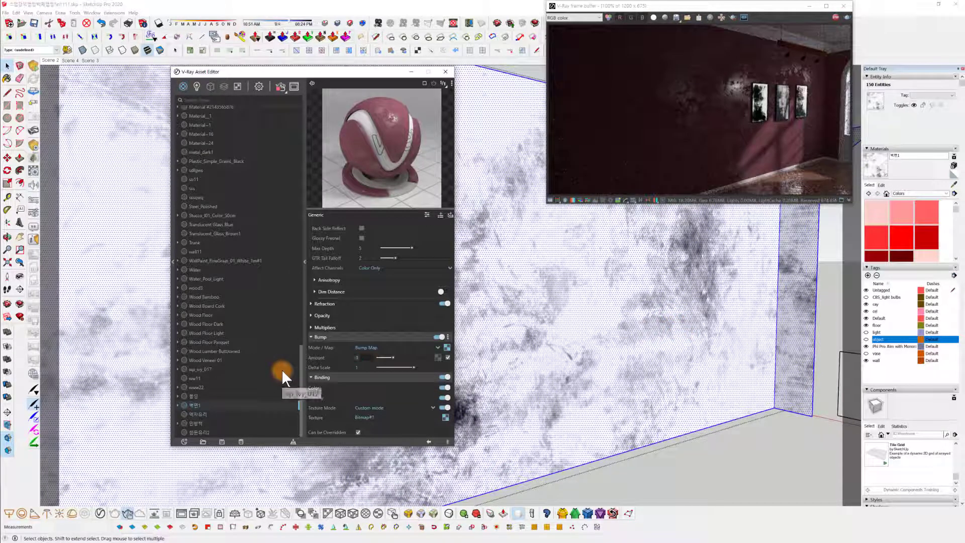
key("BackSpace")
type("0.2")
key("Return")
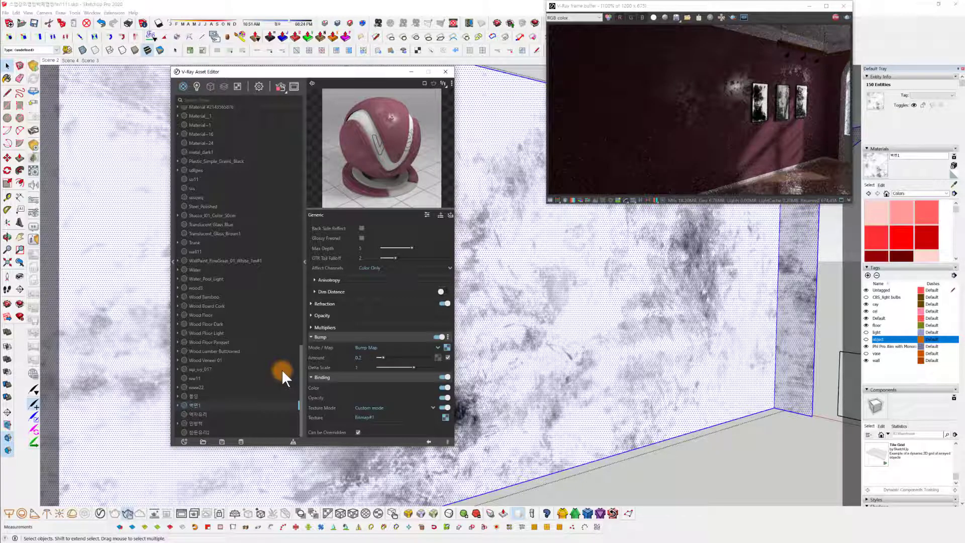
mouse_move(577, 362)
middle_mouse_down()
mouse_move(629, 330)
mouse_move(557, 372)
mouse_move(594, 366)
mouse_move(578, 371)
middle_mouse_up()
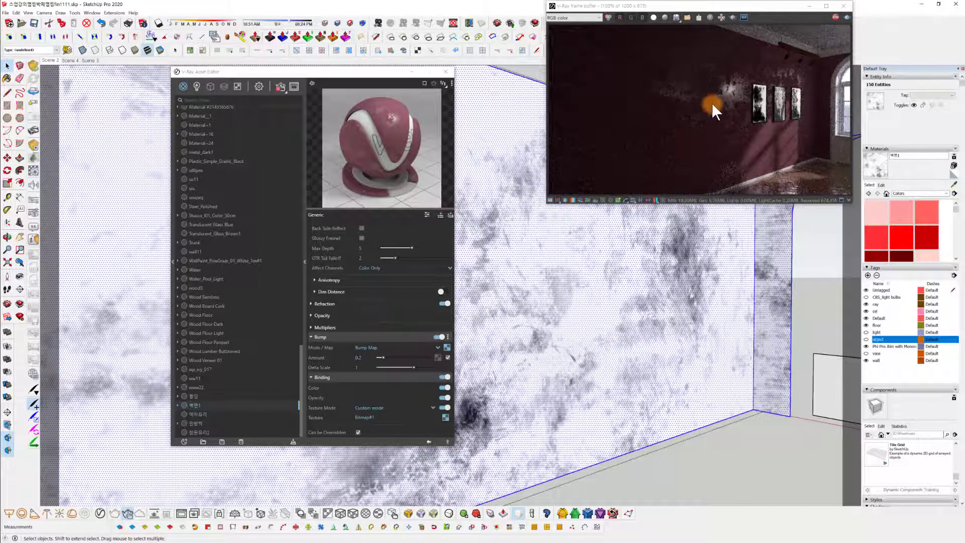
Replace the bitmap behind the wall material's bump map with "Seamless wall white paint plaster stucco texture 02.jpg".
left_click(319, 146)
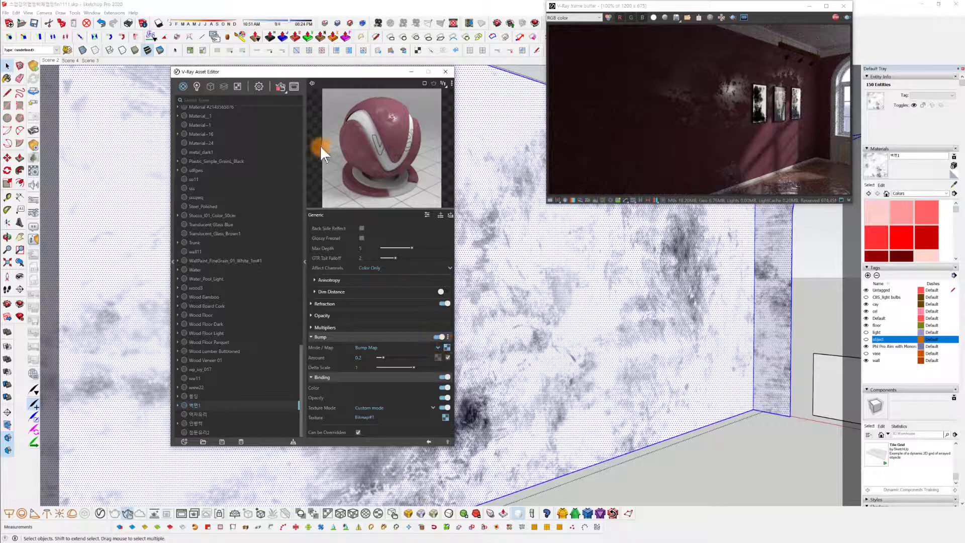
left_click(447, 347)
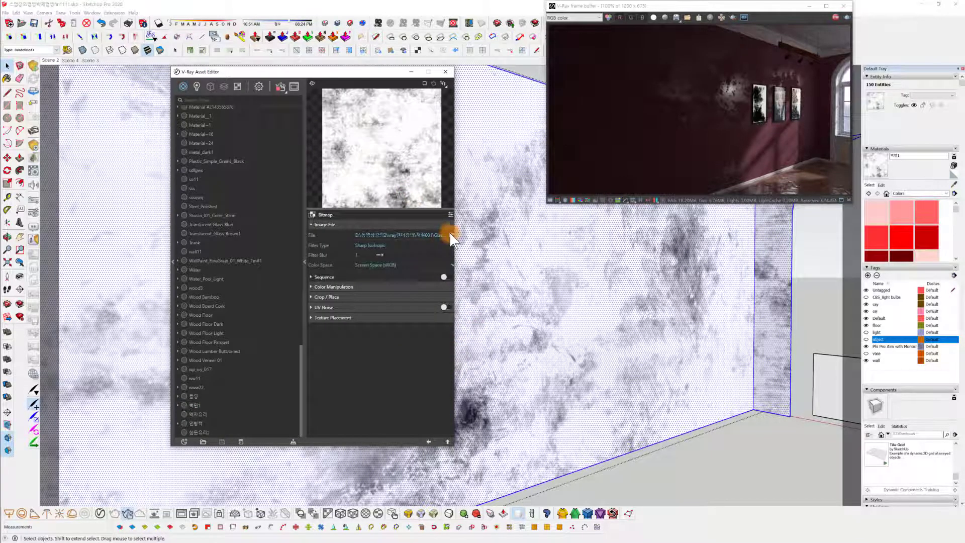
left_click(447, 236)
scroll(420, 334, "up", 5)
left_click(480, 390)
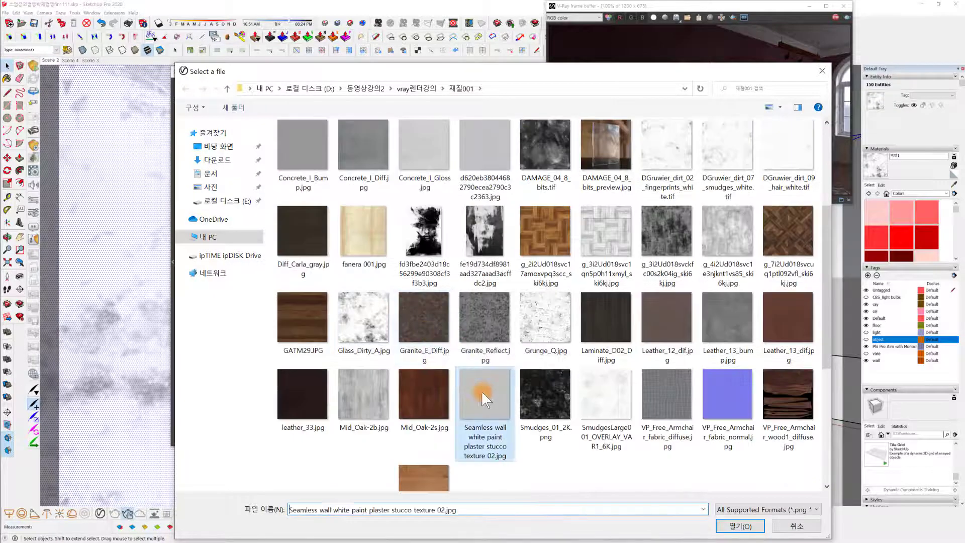
left_click(756, 530)
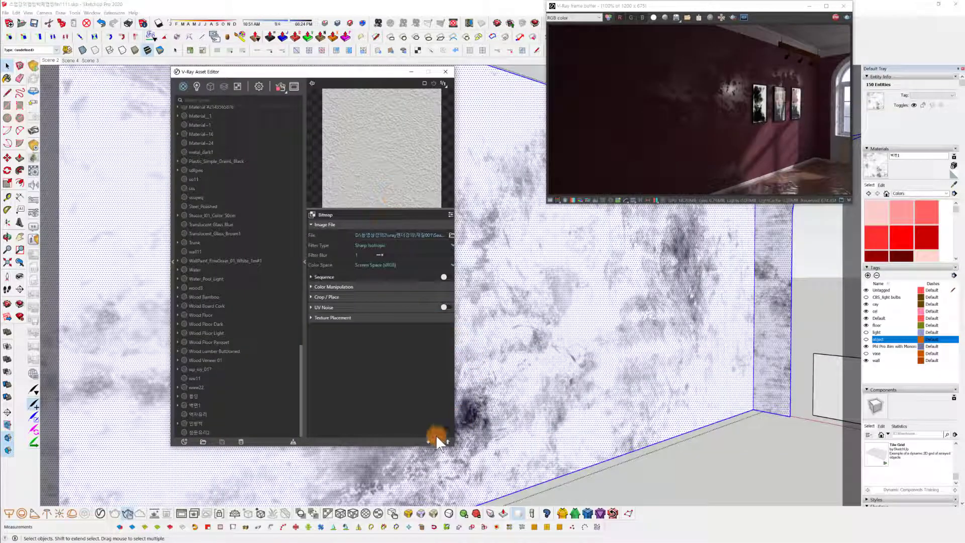
Set the stucco bump bitmap's U/V repeat to 10 with both values linked, and return to the wall material's settings.
left_click(335, 315)
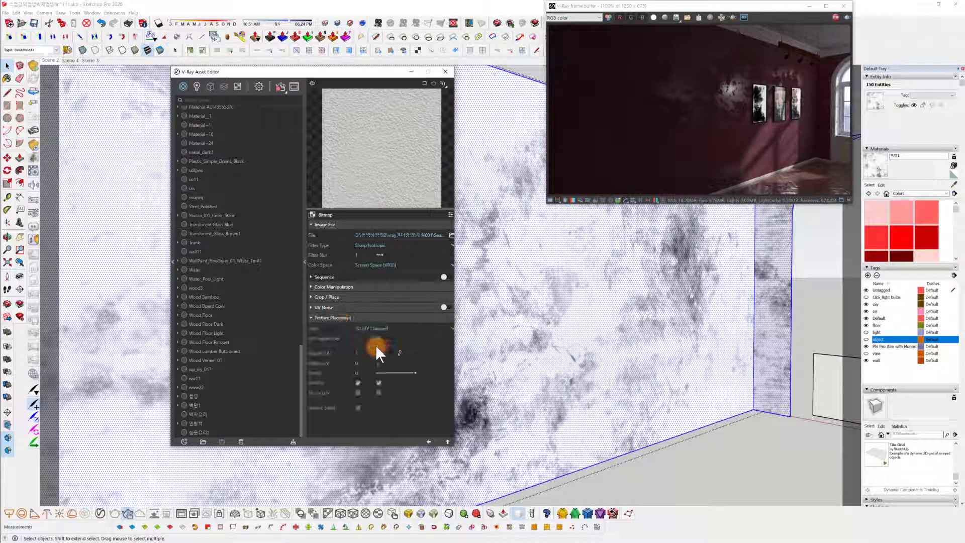
type("10")
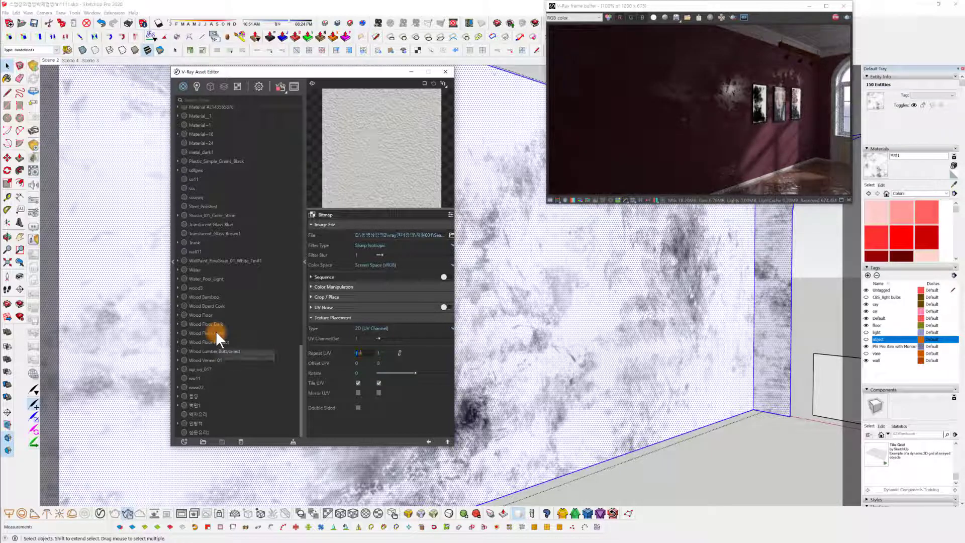
left_click(399, 353)
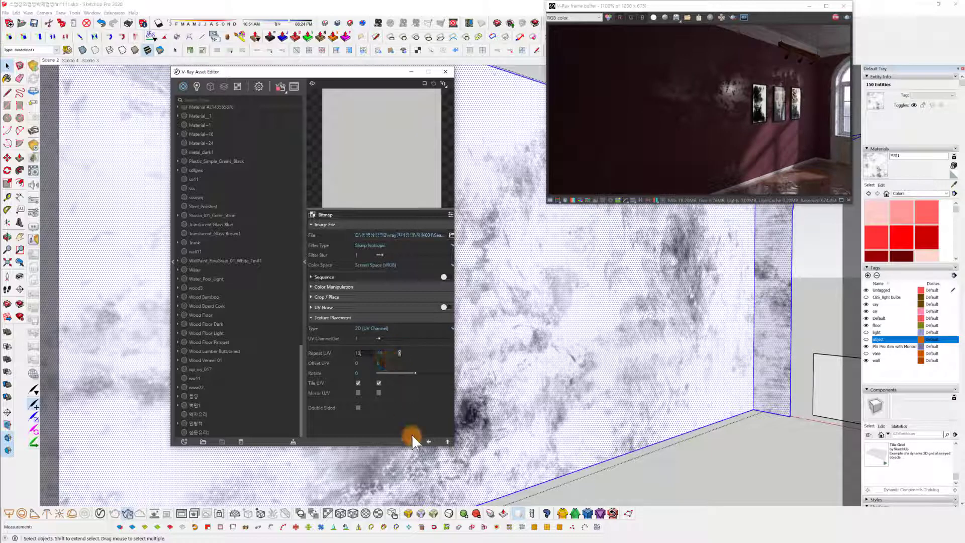
left_click(429, 440)
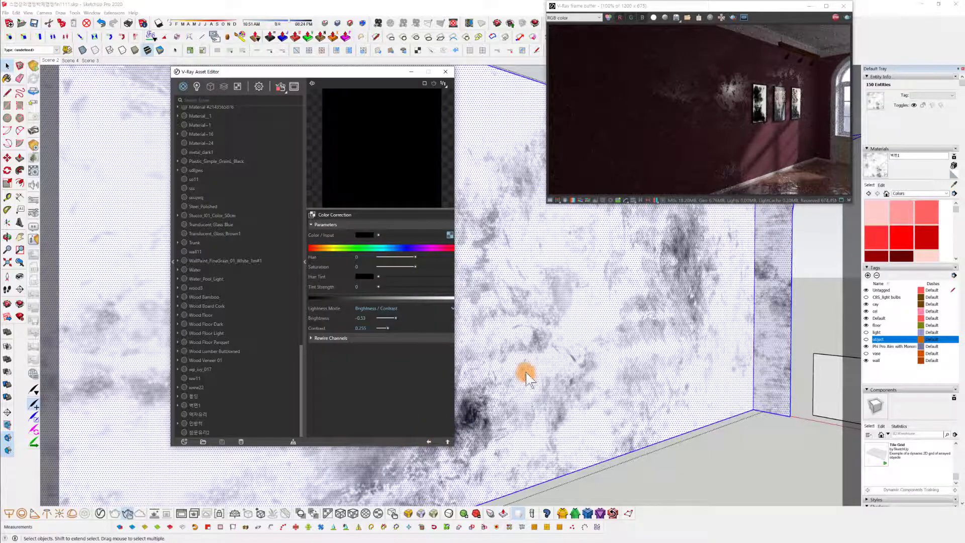
left_click(429, 440)
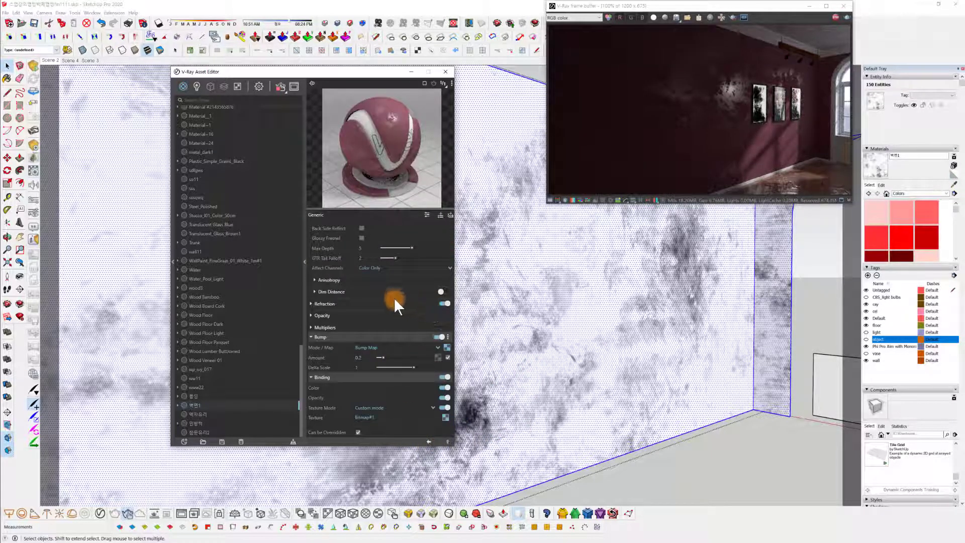
Try a reflection glossiness of 0.7, lower it to 0.55, and check the wall in the render.
scroll(394, 297, "up", 5)
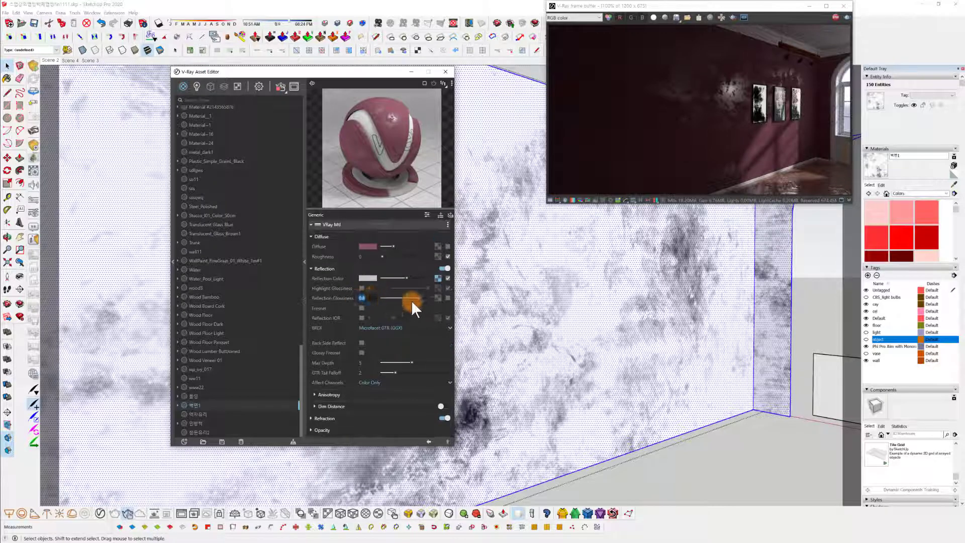
type("0.7")
key("Return")
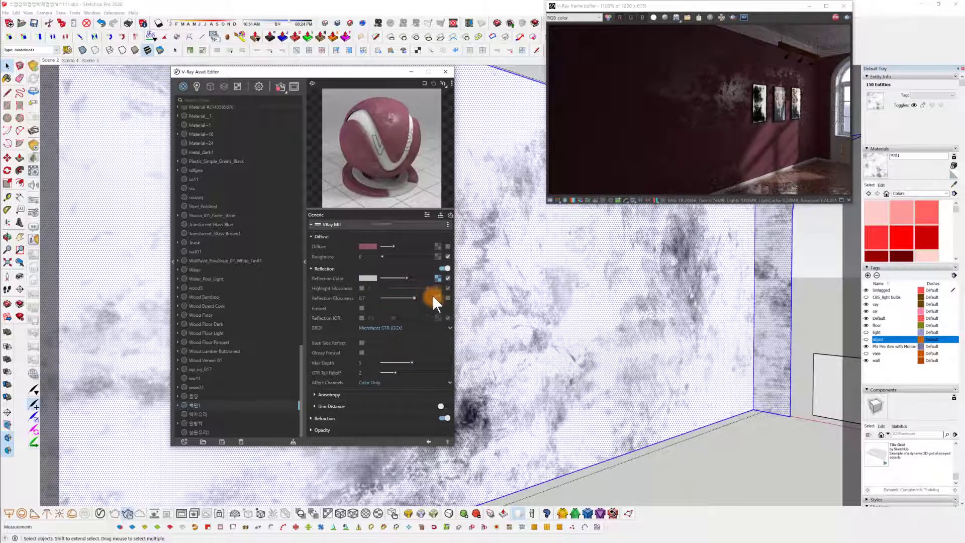
left_click(406, 297)
scroll(663, 409, "down", 1)
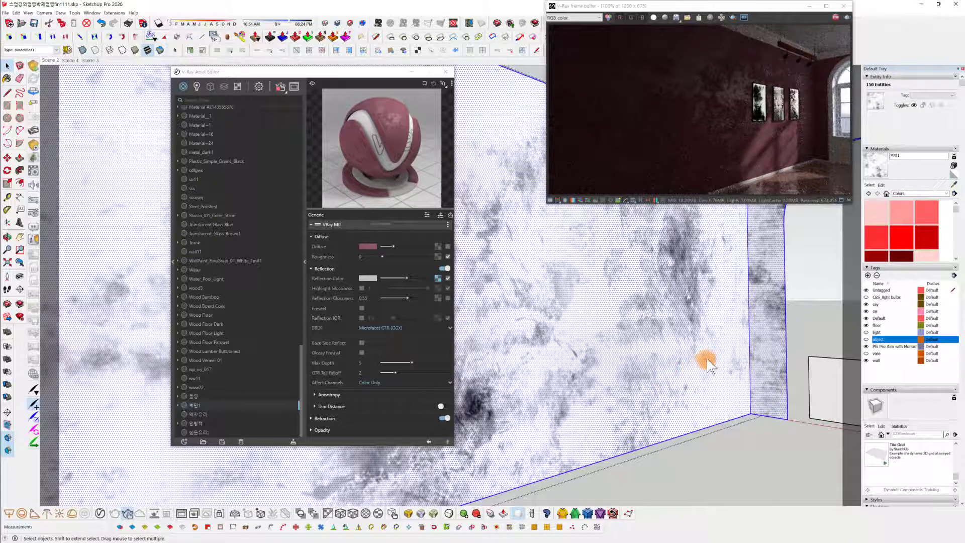
middle_click_drag(703, 360, 696, 368)
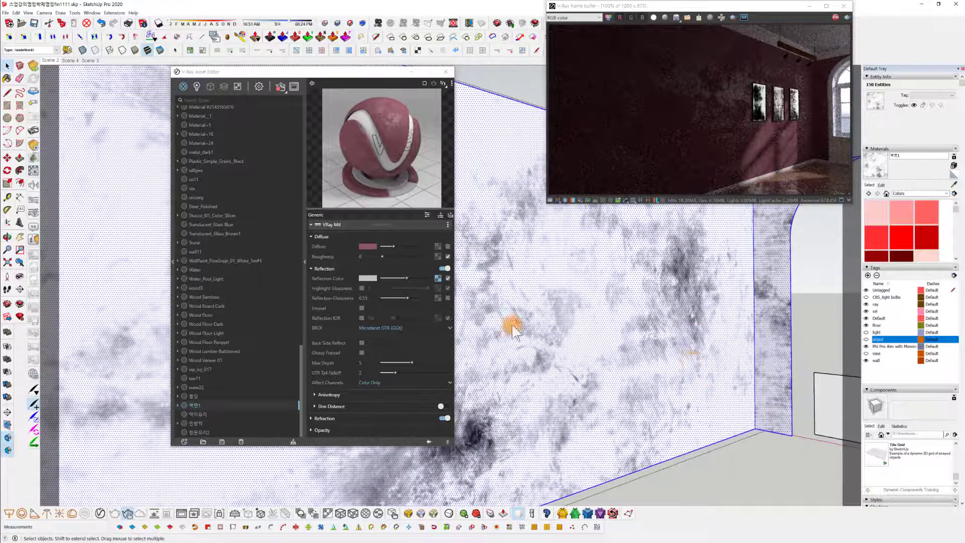
Darken the wall material's reflection color to a medium gray and check the wall from slightly different angles.
left_click_drag(407, 277, 396, 277)
mouse_move(679, 397)
middle_mouse_down()
mouse_move(650, 383)
mouse_move(667, 388)
middle_mouse_up()
left_click(362, 306)
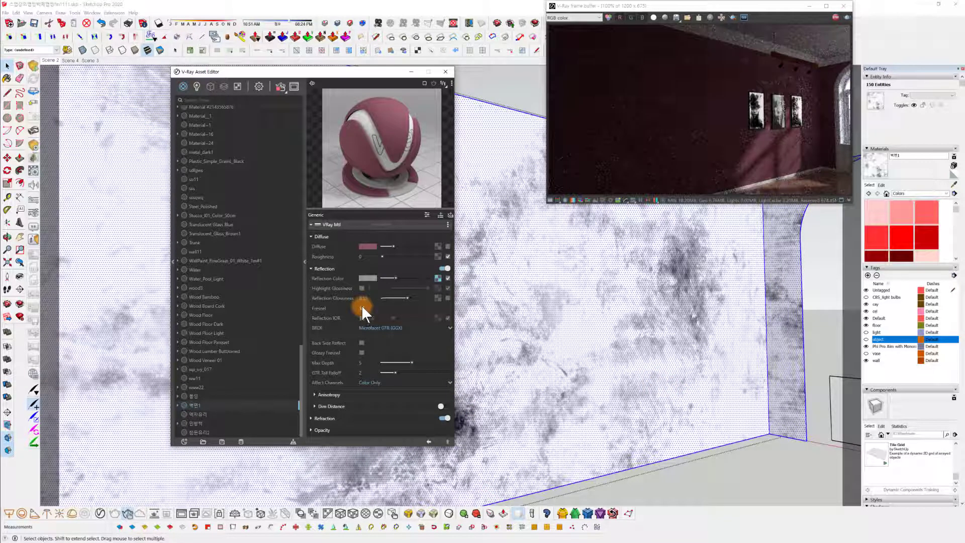
mouse_move(631, 373)
middle_mouse_down()
mouse_move(655, 379)
mouse_move(611, 378)
mouse_move(620, 389)
middle_mouse_up()
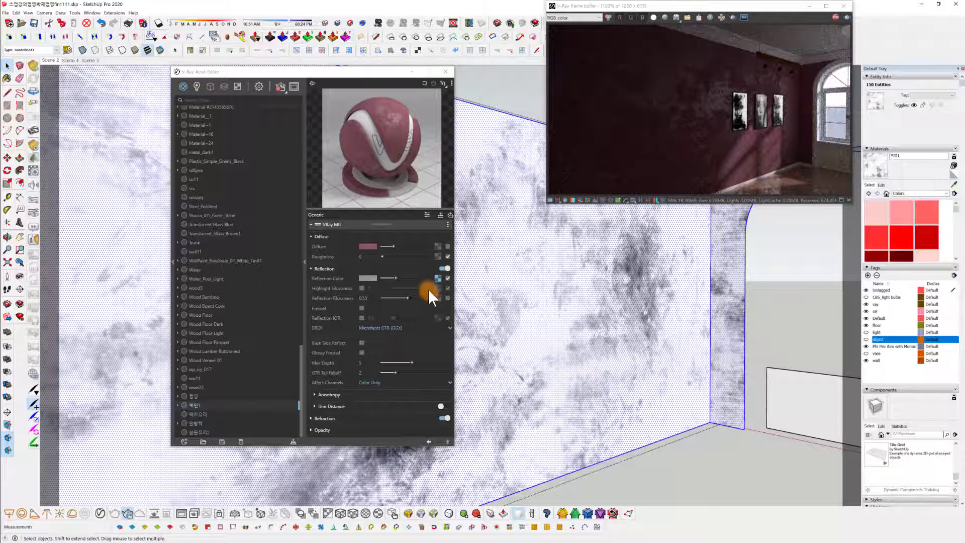
Review the reflection color and bump maps, and examine the wall surface around the pictures close up and from farther away.
left_click(436, 276)
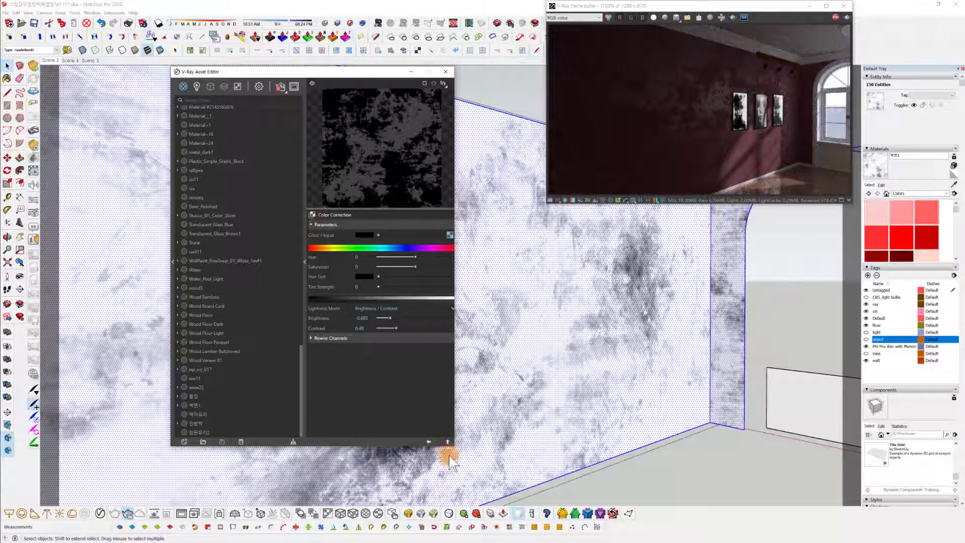
left_click(429, 441)
scroll(397, 382, "down", 5)
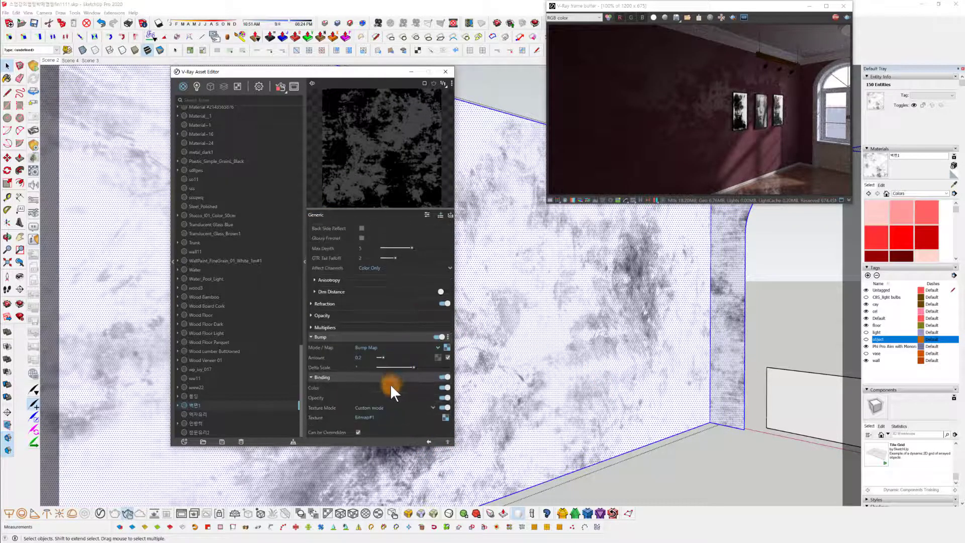
left_click(446, 346)
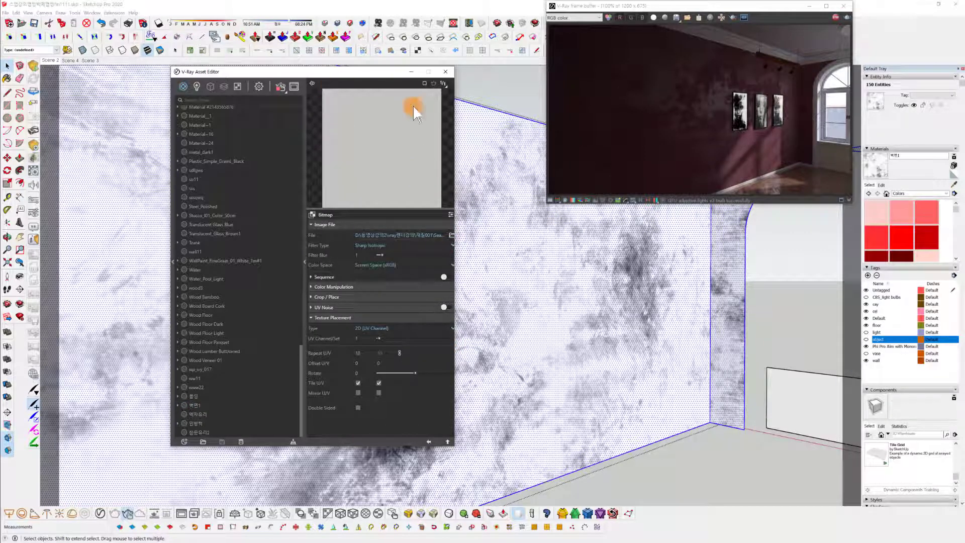
left_click(429, 442)
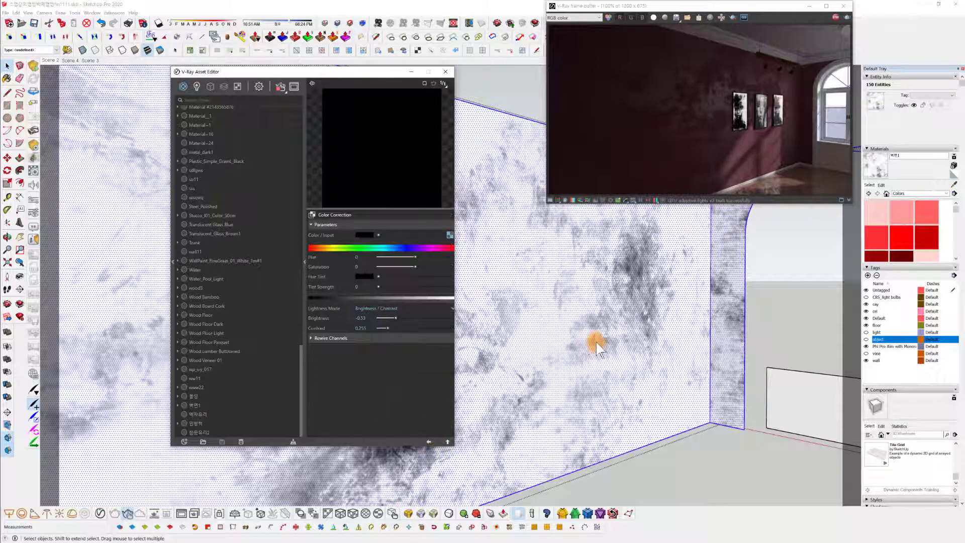
scroll(616, 272, "up", 5)
scroll(652, 265, "up", 3)
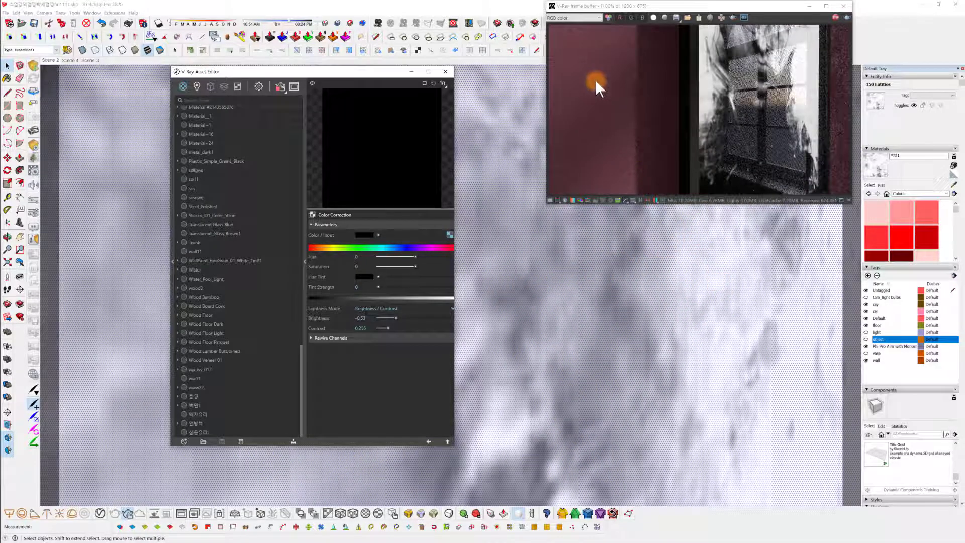
scroll(673, 324, "up", 3)
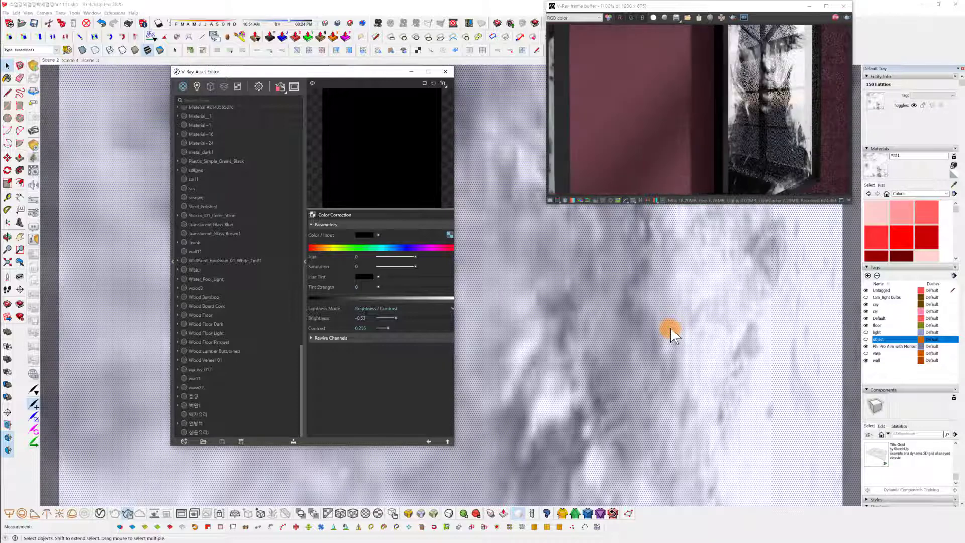
scroll(670, 329, "up", 3)
scroll(671, 330, "down", 2)
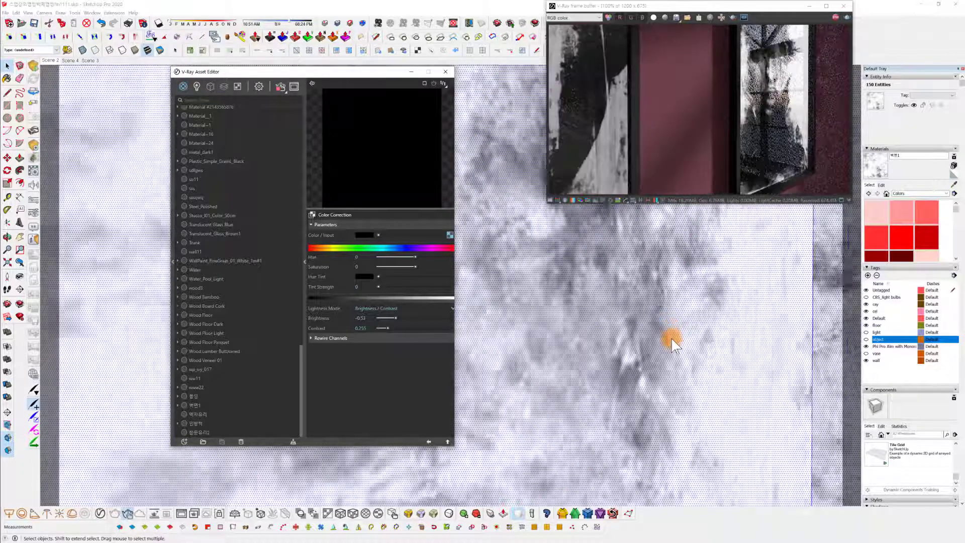
scroll(676, 380, "down", 4)
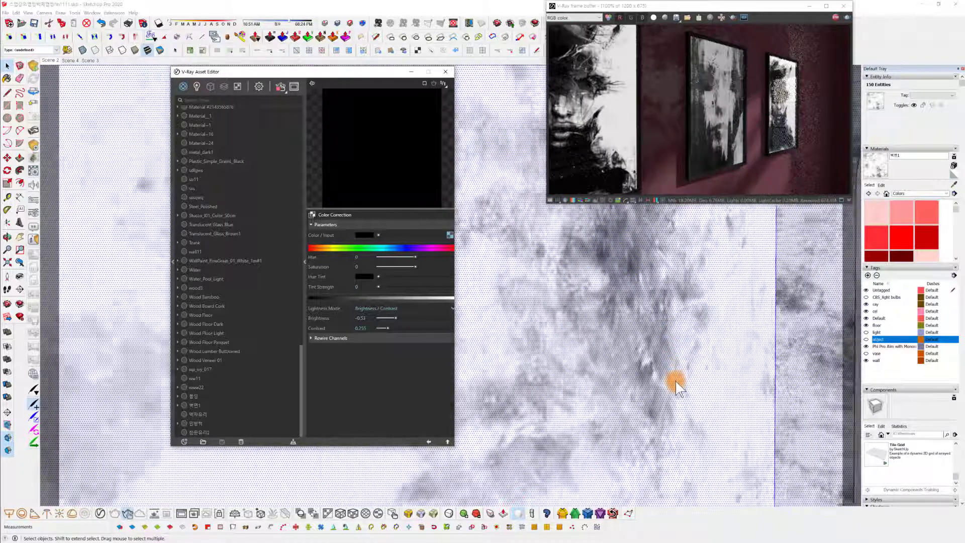
scroll(645, 412, "down", 5)
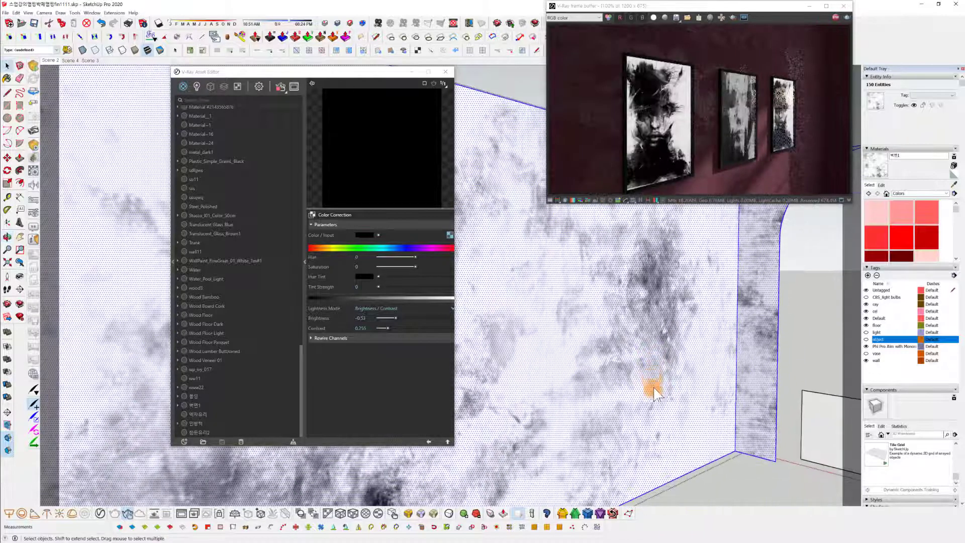
mouse_move(647, 435)
middle_mouse_down()
mouse_move(654, 397)
mouse_move(642, 403)
middle_mouse_up()
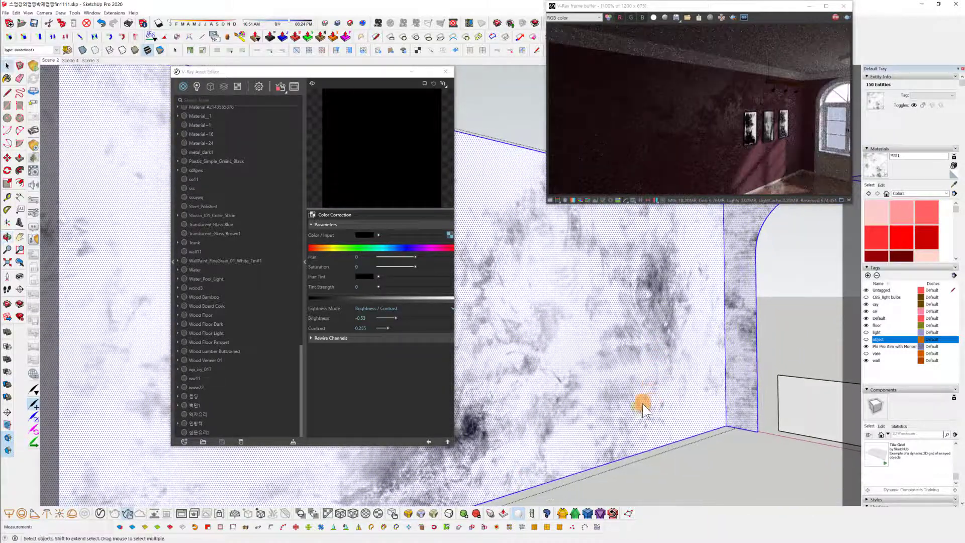
Try a reflection glossiness of 0.8 on the wall material, and settle on 0.6.
left_click(427, 440)
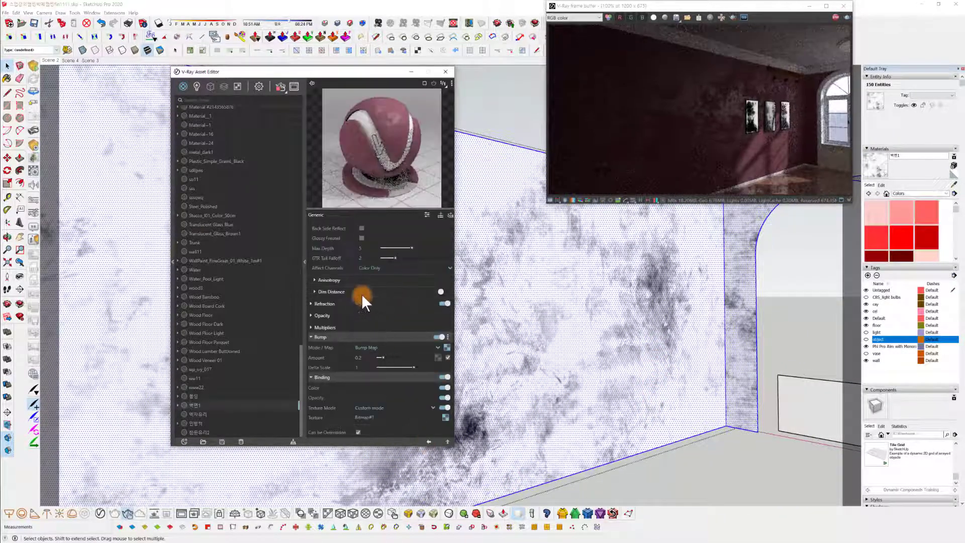
scroll(381, 343, "up", 5)
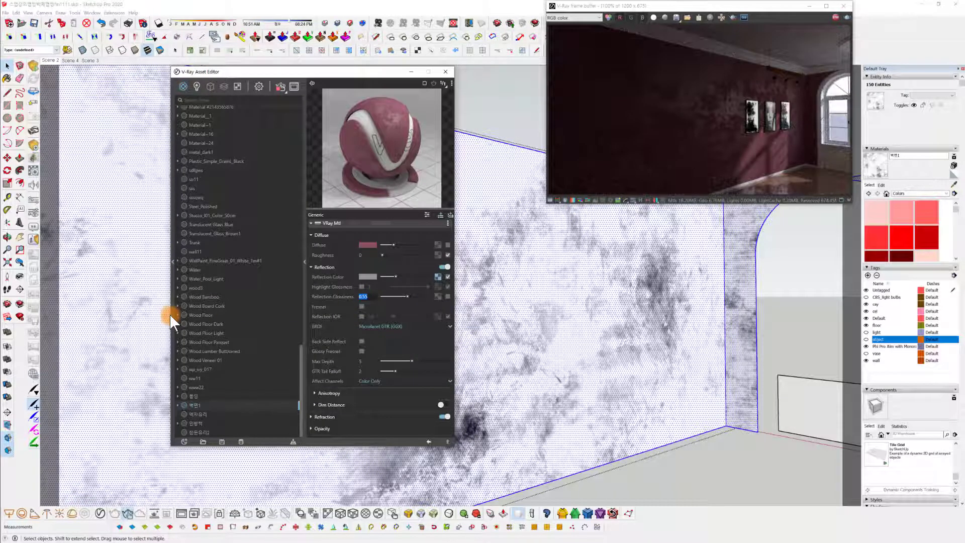
type("0")
key("Return")
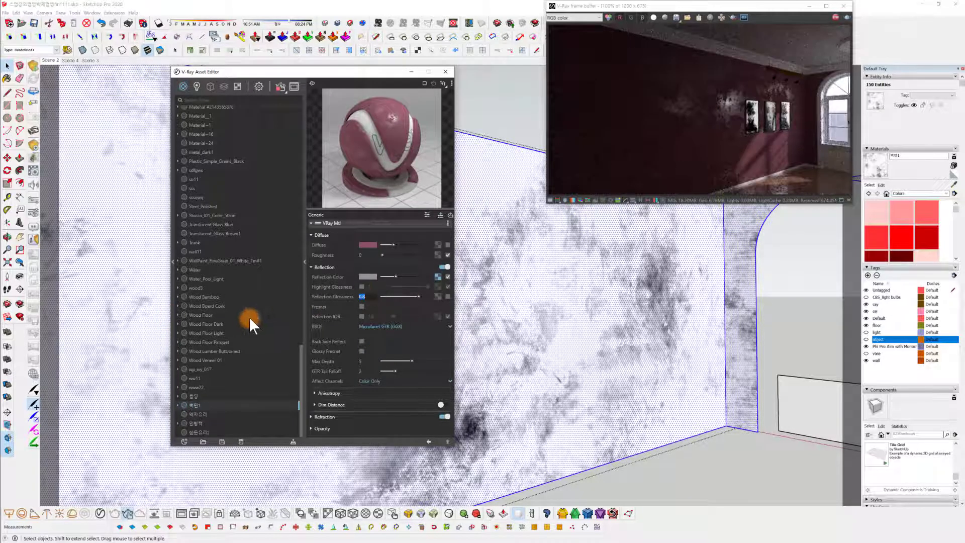
type("0.6")
key("Return")
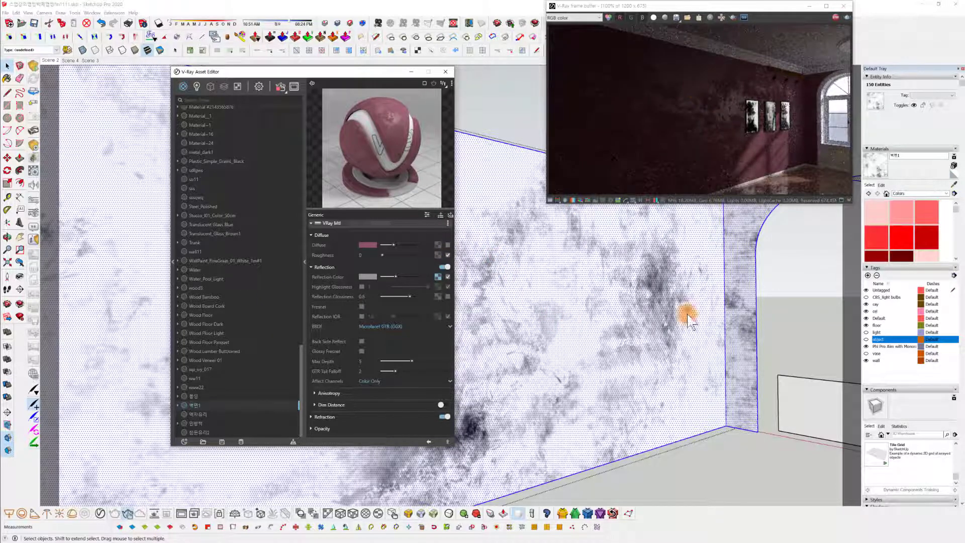
Examine the wall's reflections in the interactive render from wider angles that include the floor and arched windows.
middle_click_drag(706, 328, 728, 323)
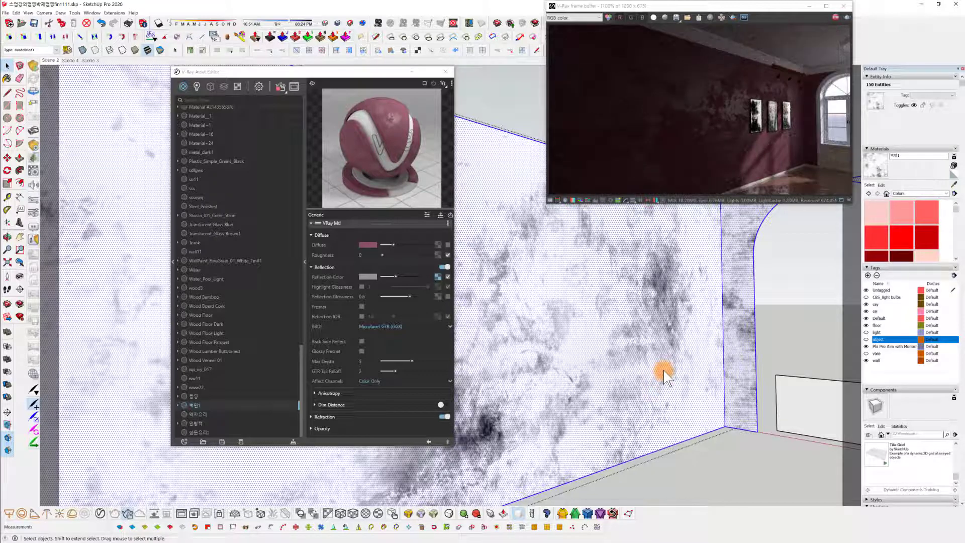
mouse_move(537, 352)
middle_mouse_down()
mouse_move(586, 362)
mouse_move(512, 345)
mouse_move(559, 340)
mouse_move(551, 344)
mouse_move(578, 359)
middle_mouse_up()
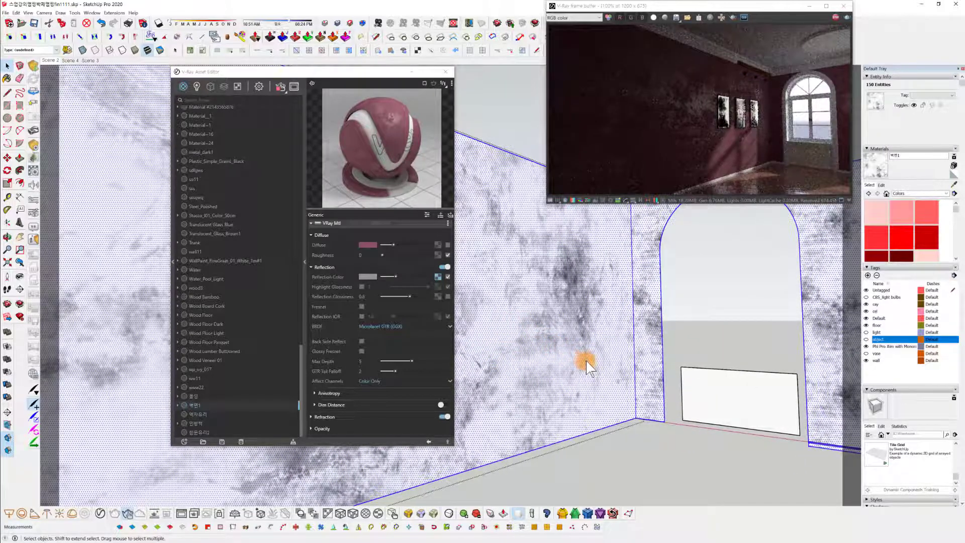
middle_click_drag(551, 370, 596, 356)
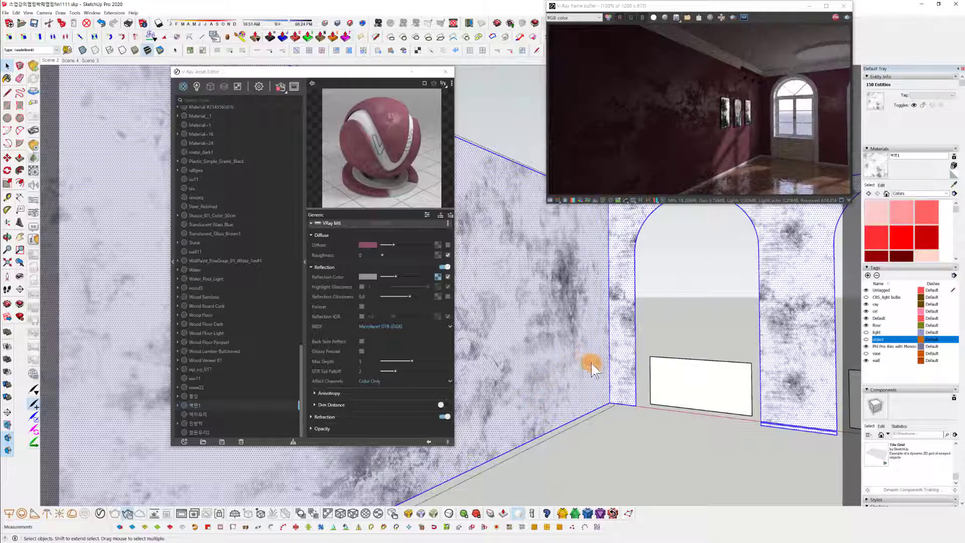
middle_click_drag(628, 370, 610, 360)
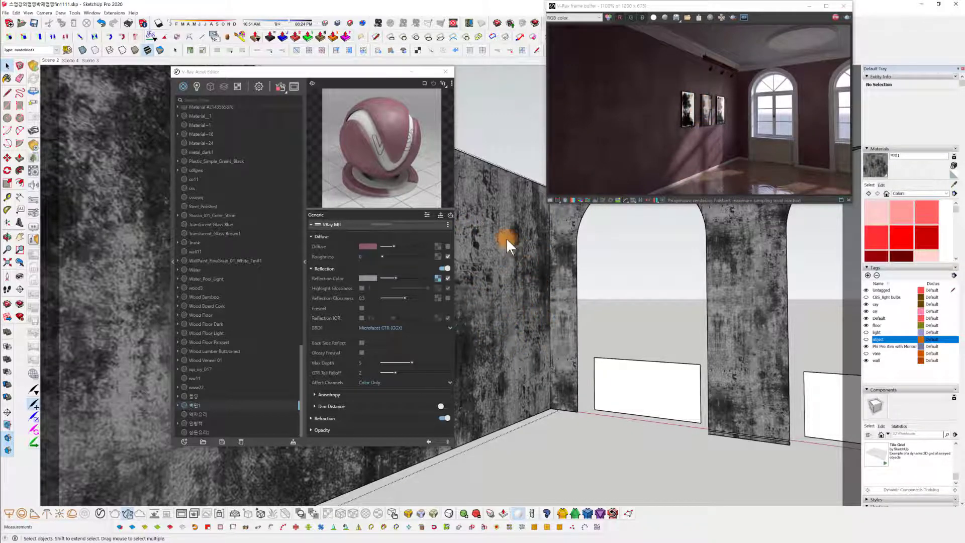
middle_click_drag(542, 355, 517, 367, "shift")
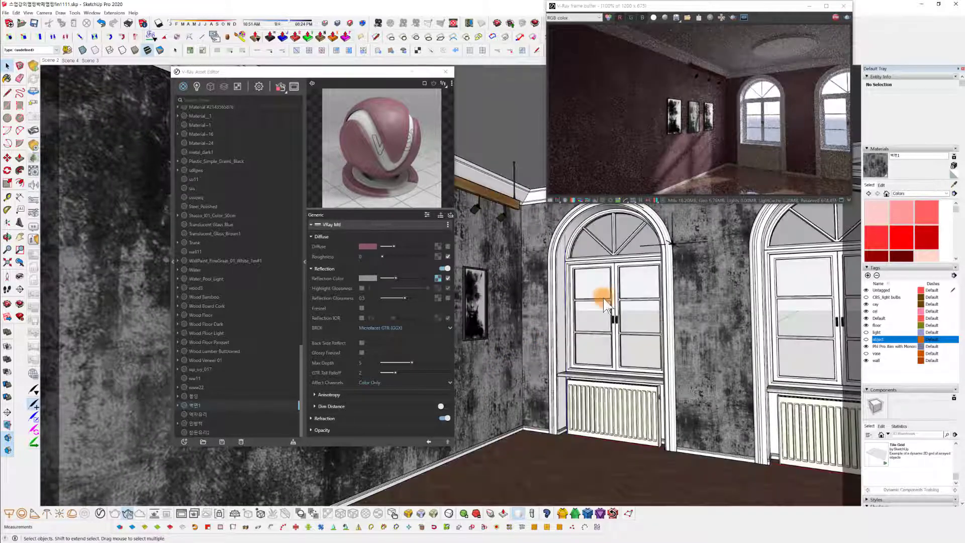
mouse_move(599, 297)
middle_mouse_down()
mouse_move(616, 298)
mouse_move(577, 295)
mouse_move(646, 323)
mouse_move(587, 308)
middle_mouse_up()
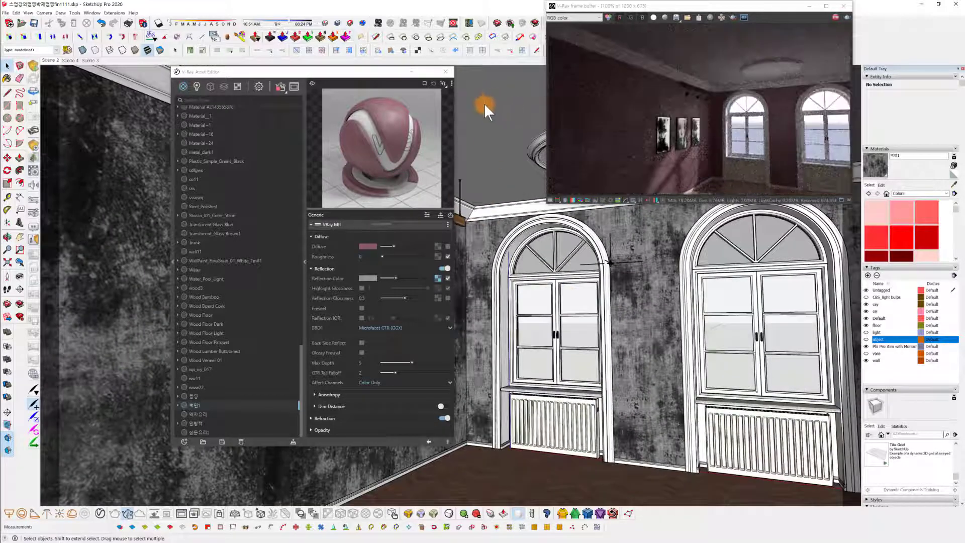